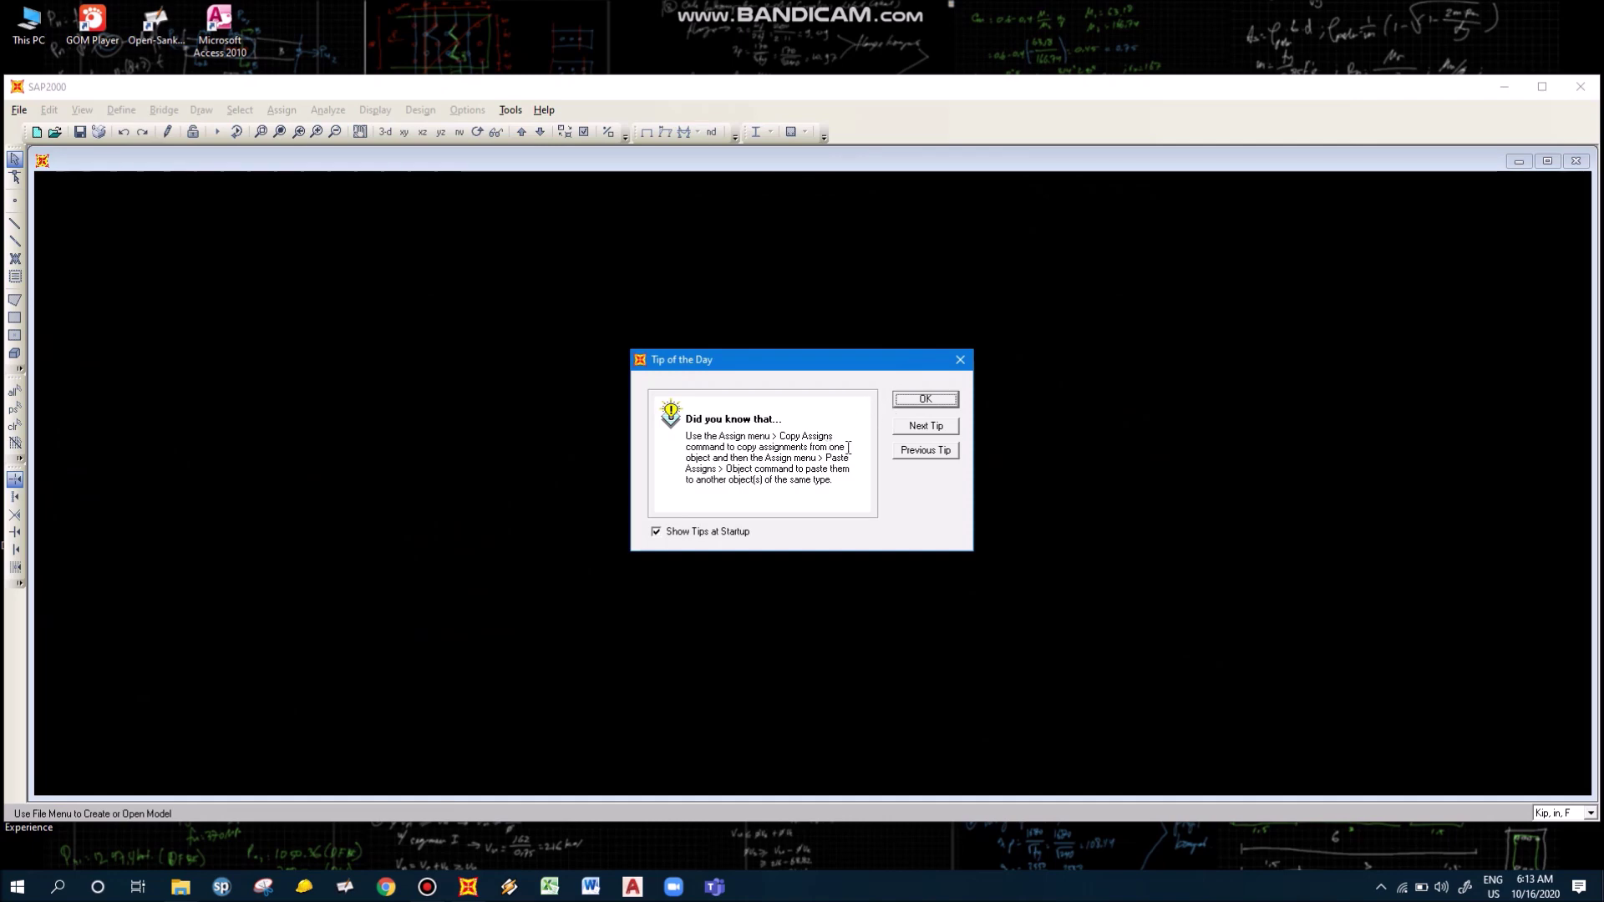
Dismiss the Tip of the Day after paging through the tips, and maximize the program window
click(923, 428)
click(923, 427)
click(923, 427)
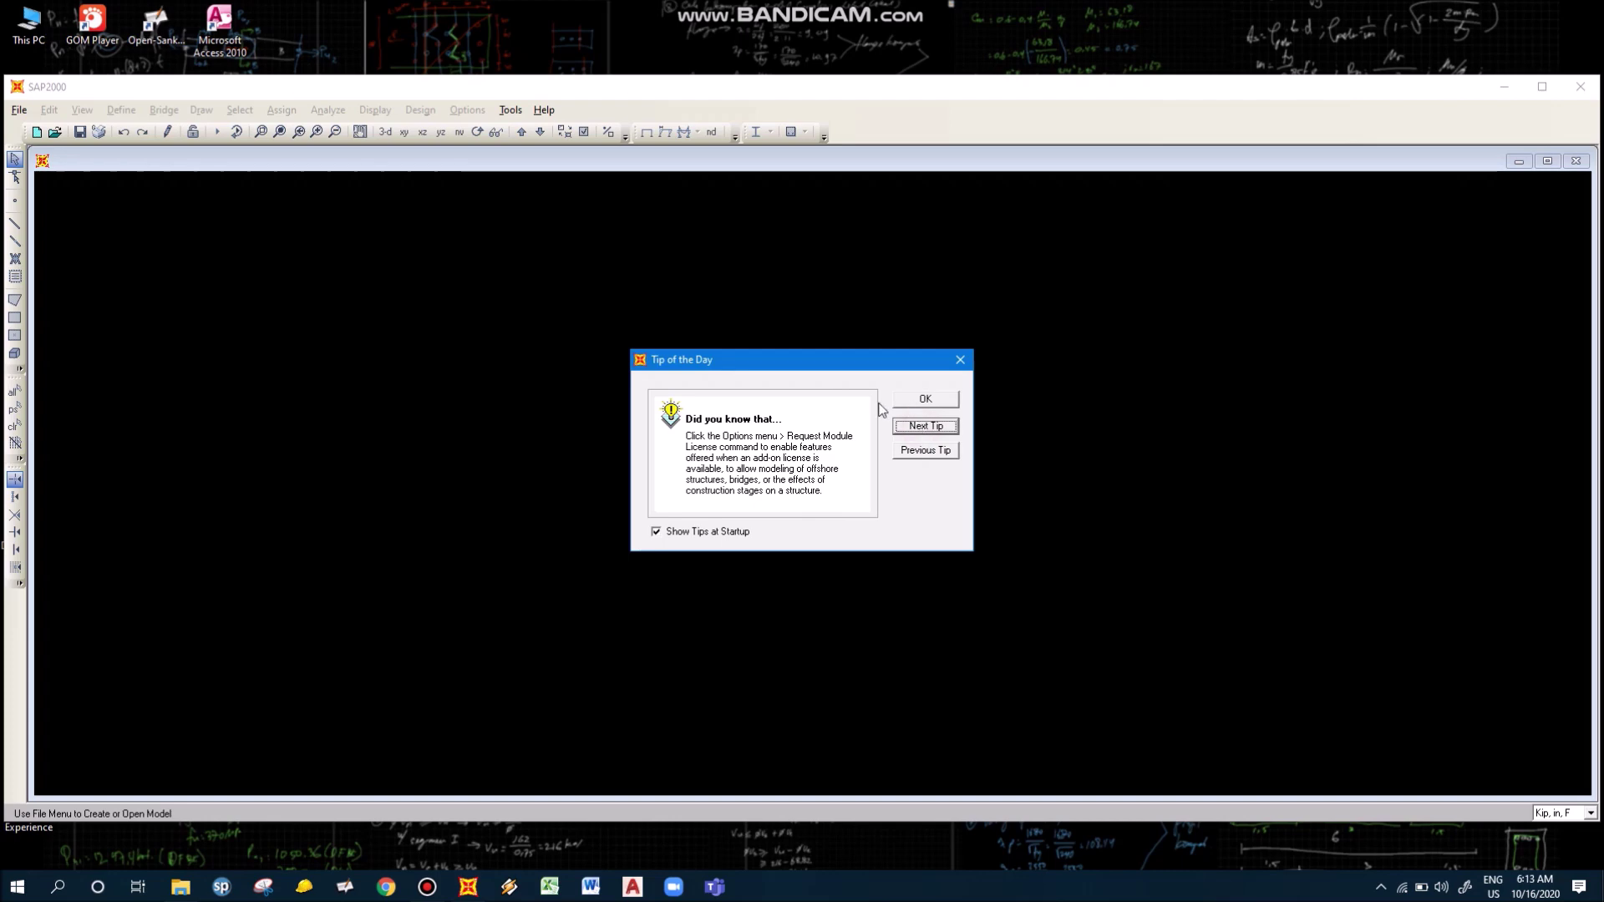
click(932, 400)
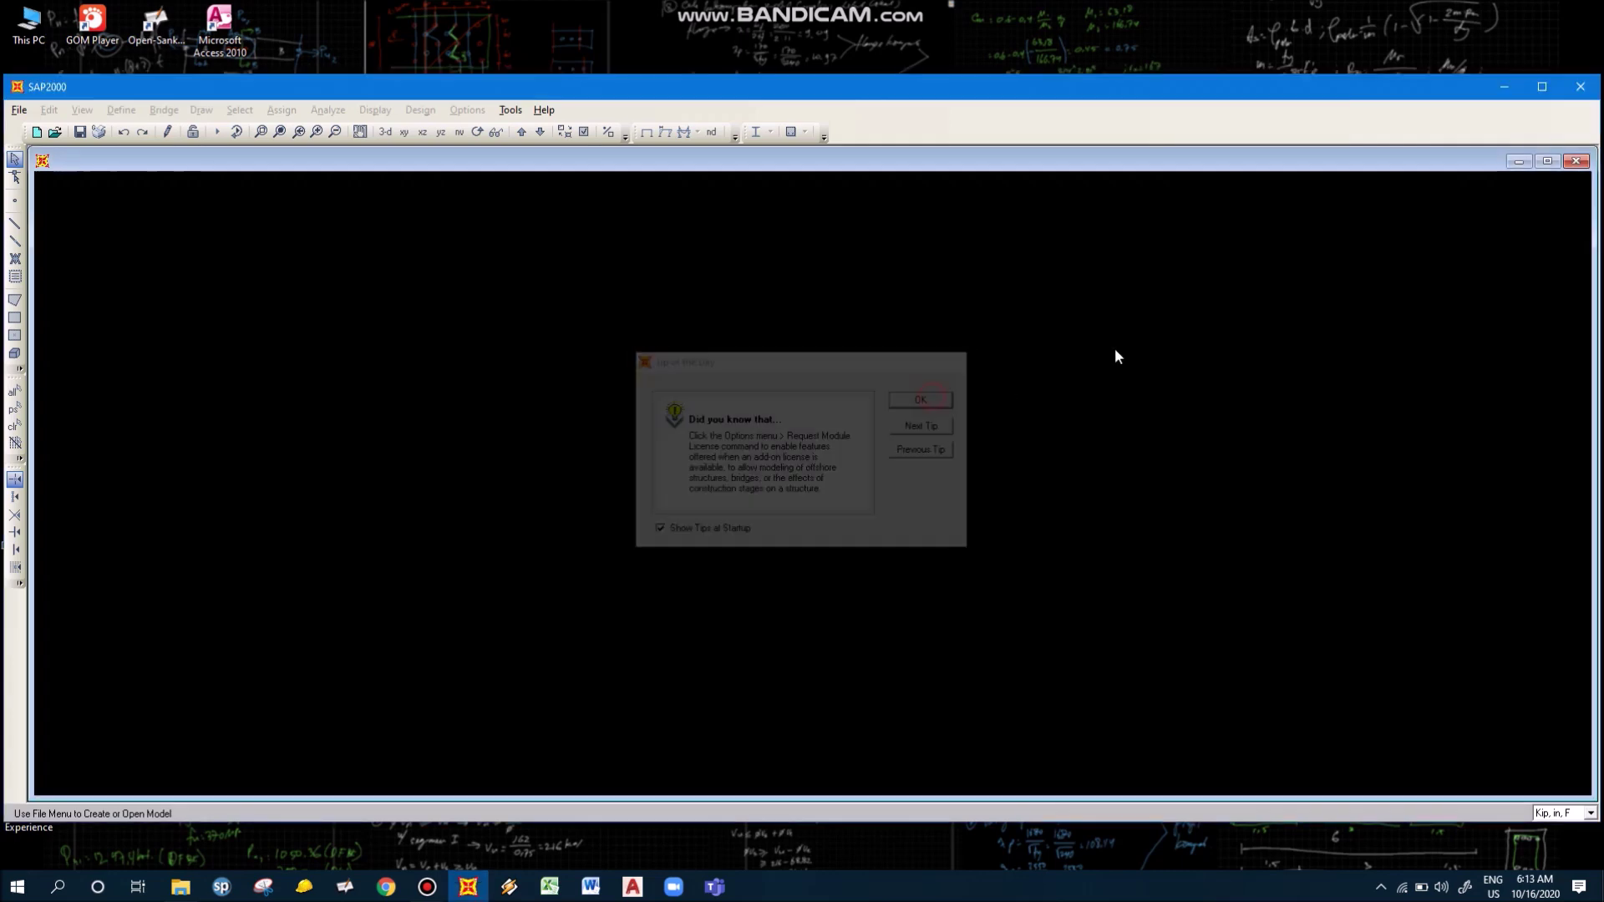
click(1541, 86)
click(1541, 80)
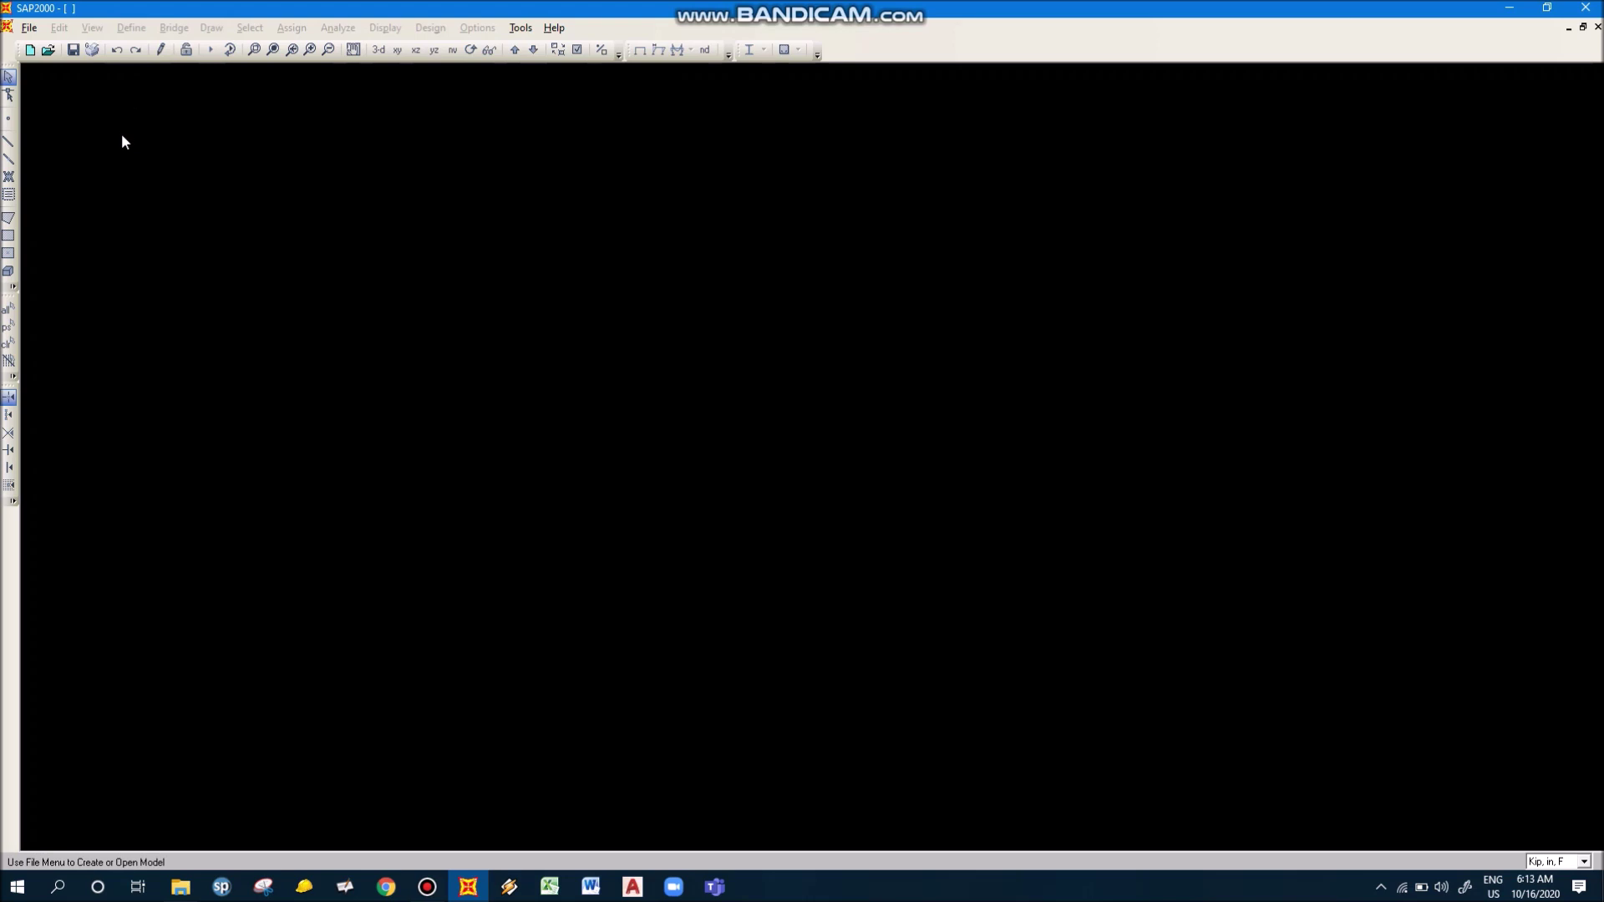
Open the existing model file CONTOH PORTAL from the BELAJAR SAP folder
click(29, 28)
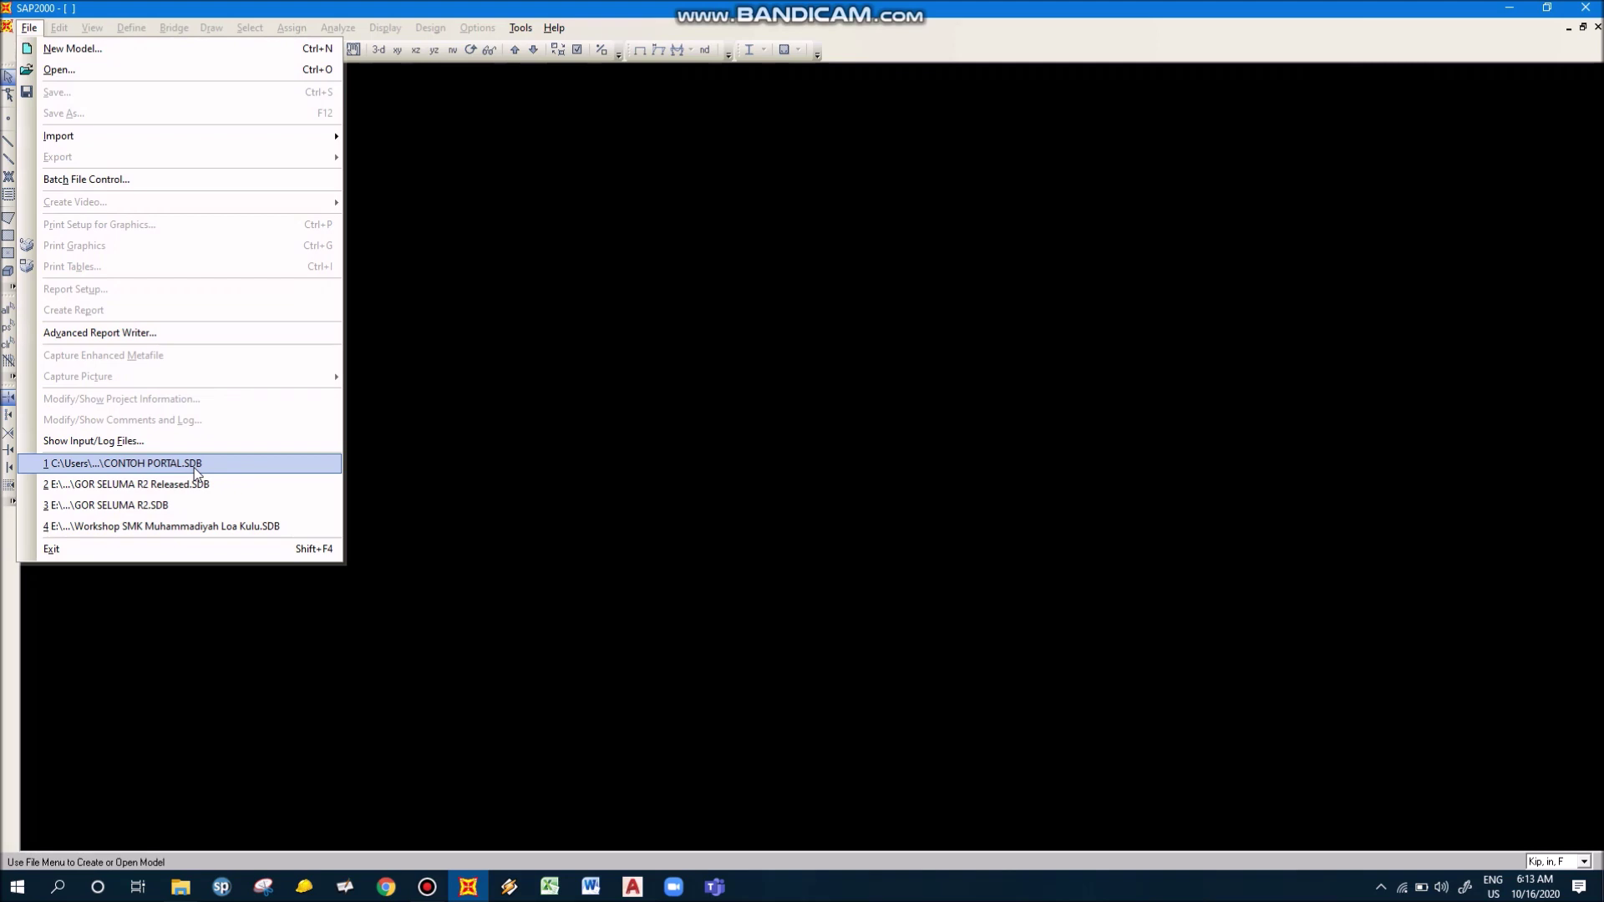
click(12, 5)
click(32, 30)
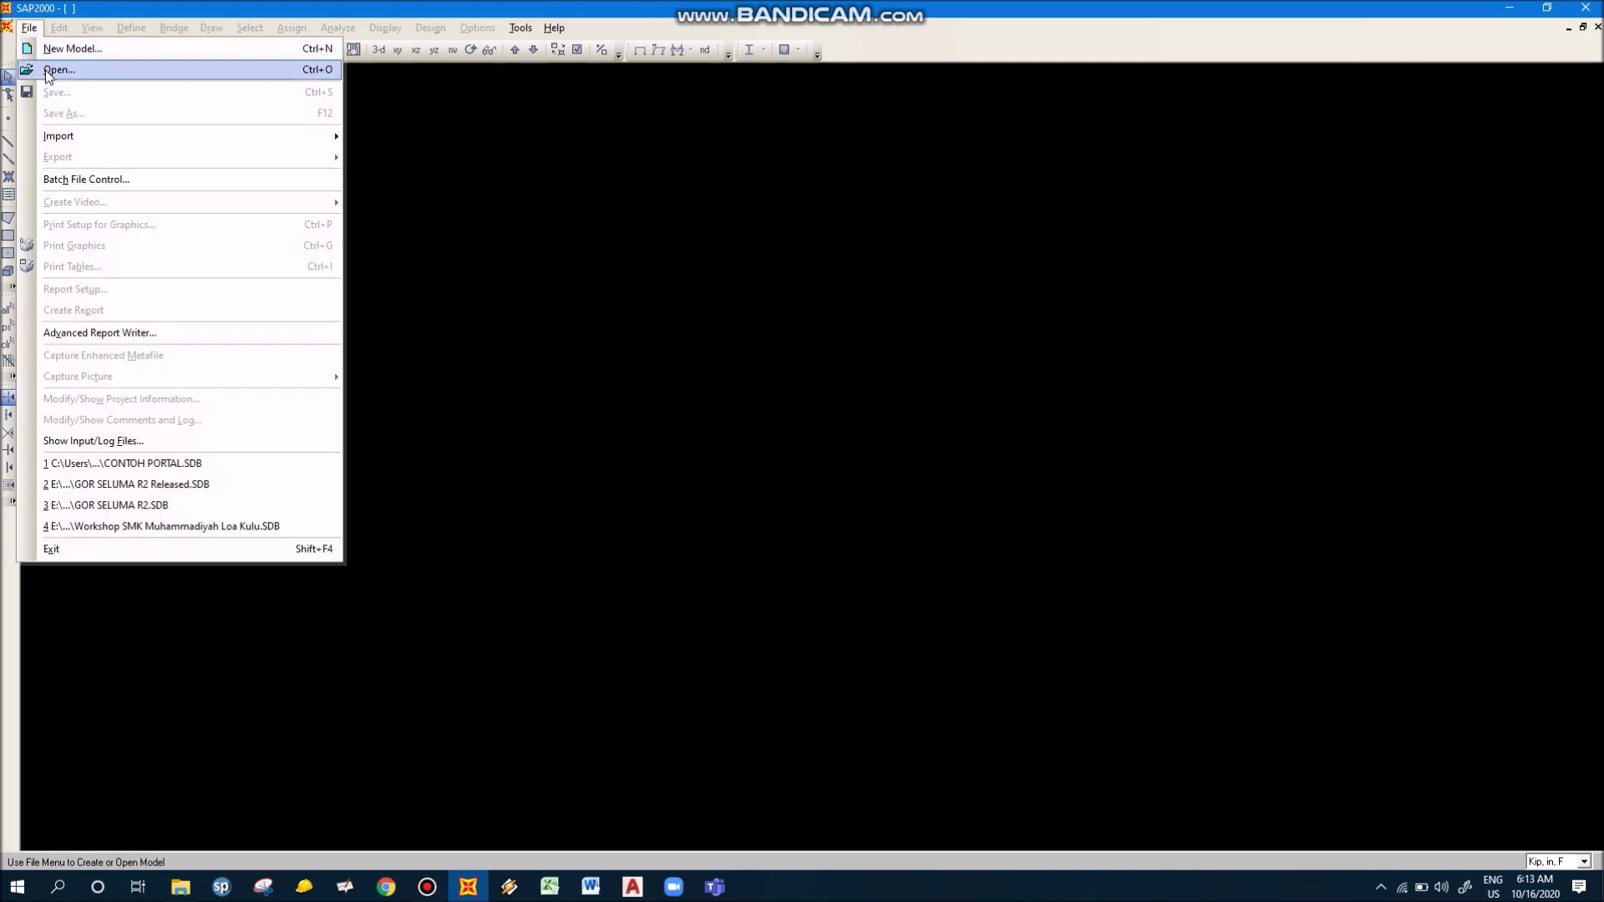
click(117, 6)
click(49, 50)
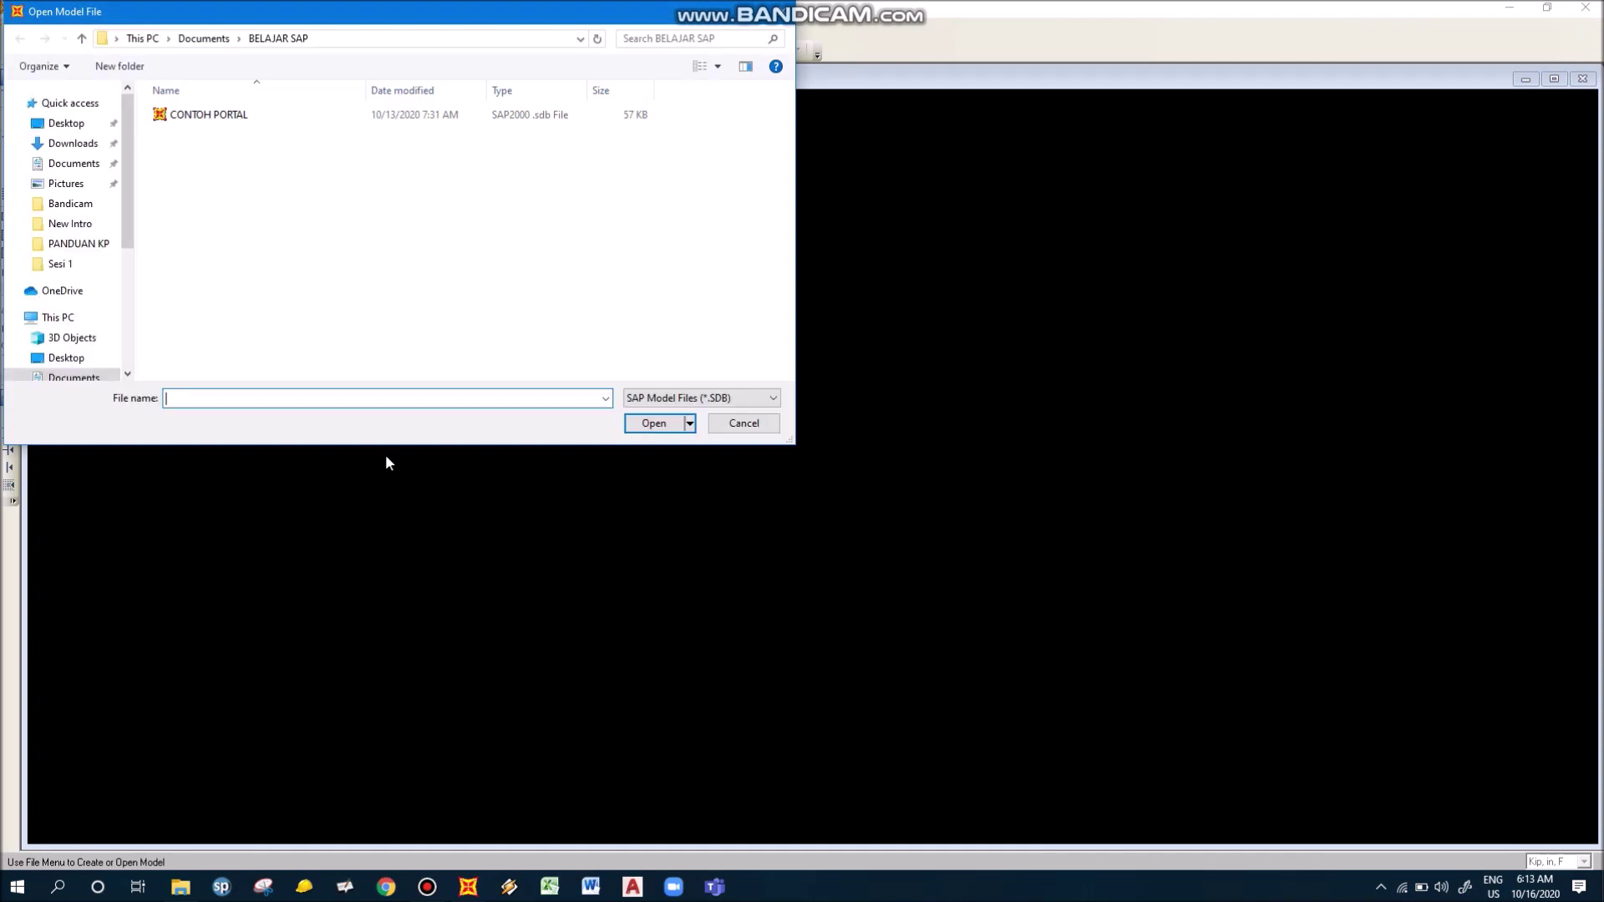
click(214, 119)
click(654, 423)
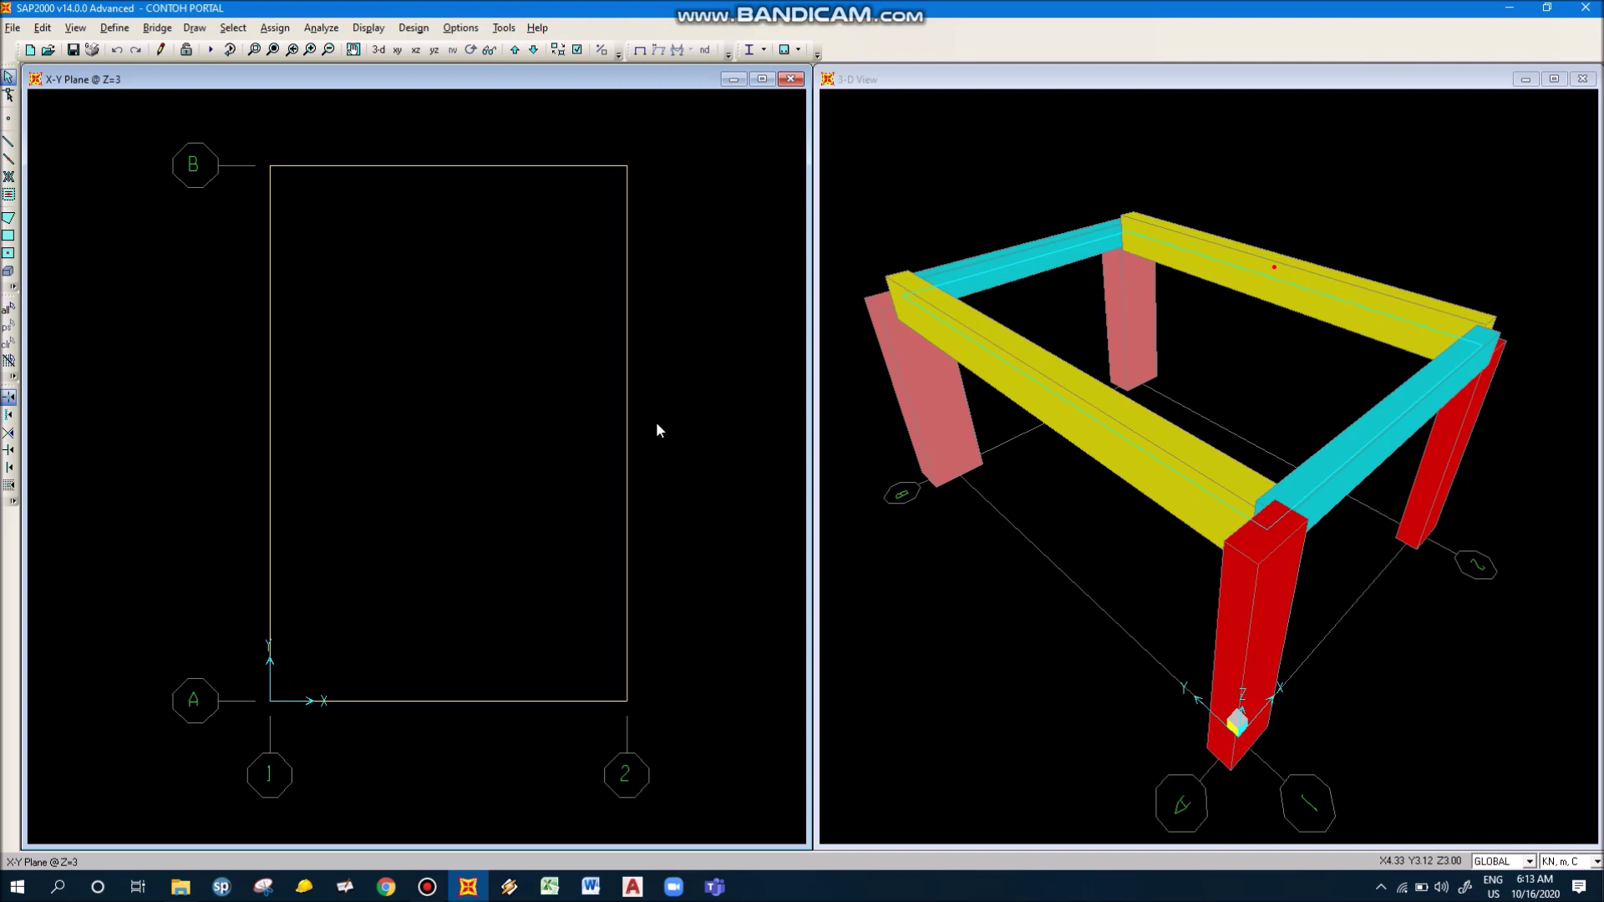
Switch the X-Y plane view to a 3-D view and fit the whole portal frame in it
click(379, 51)
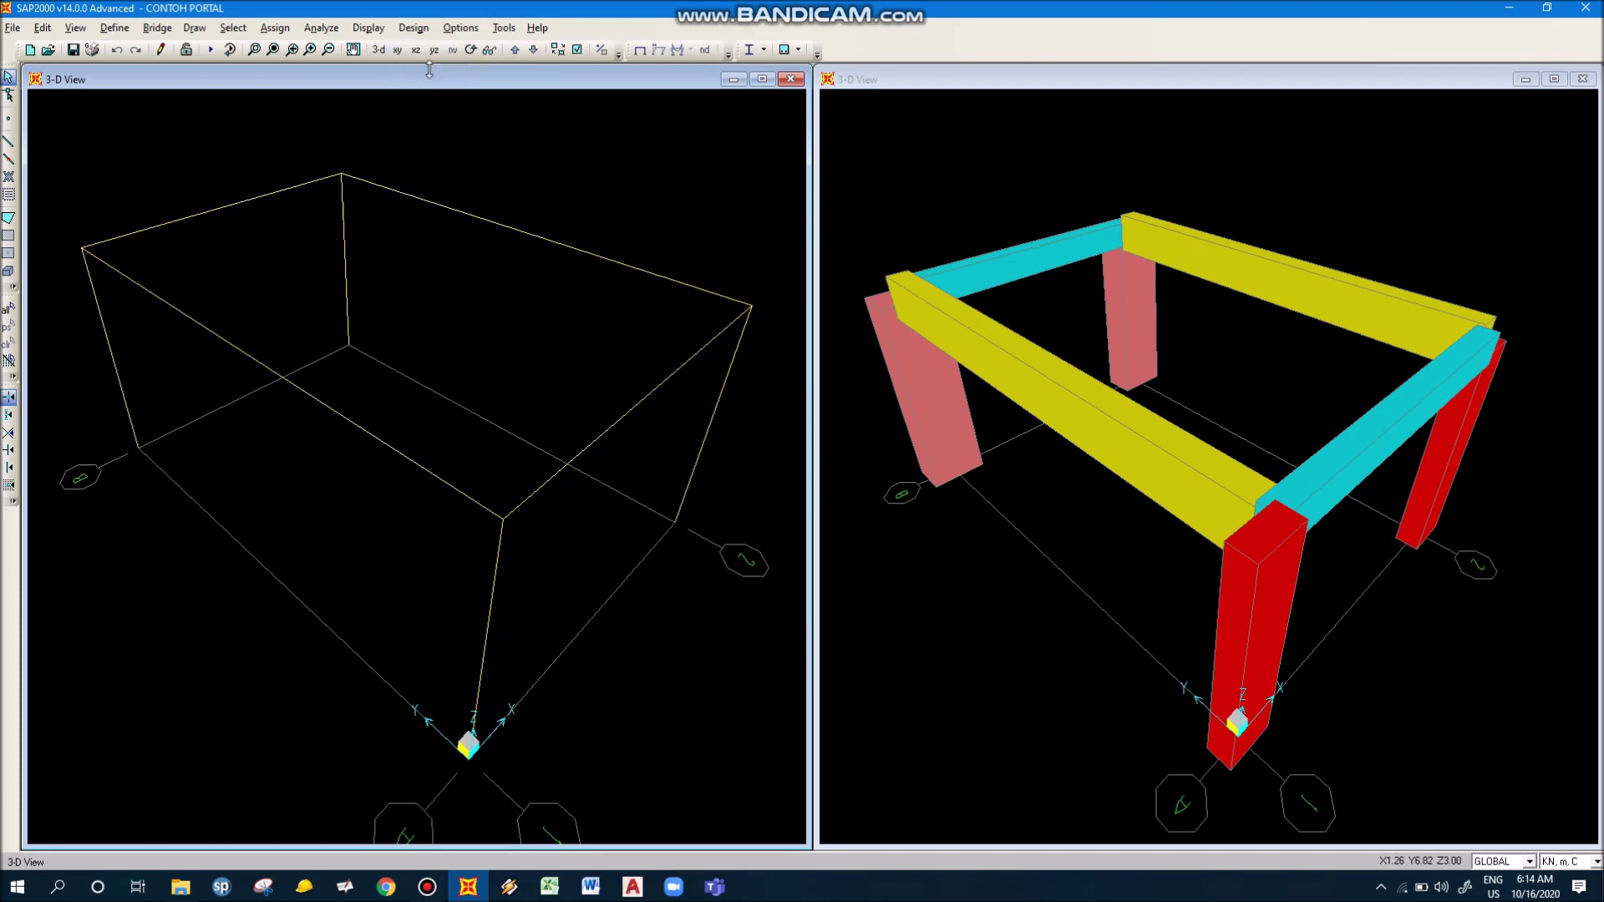
click(309, 52)
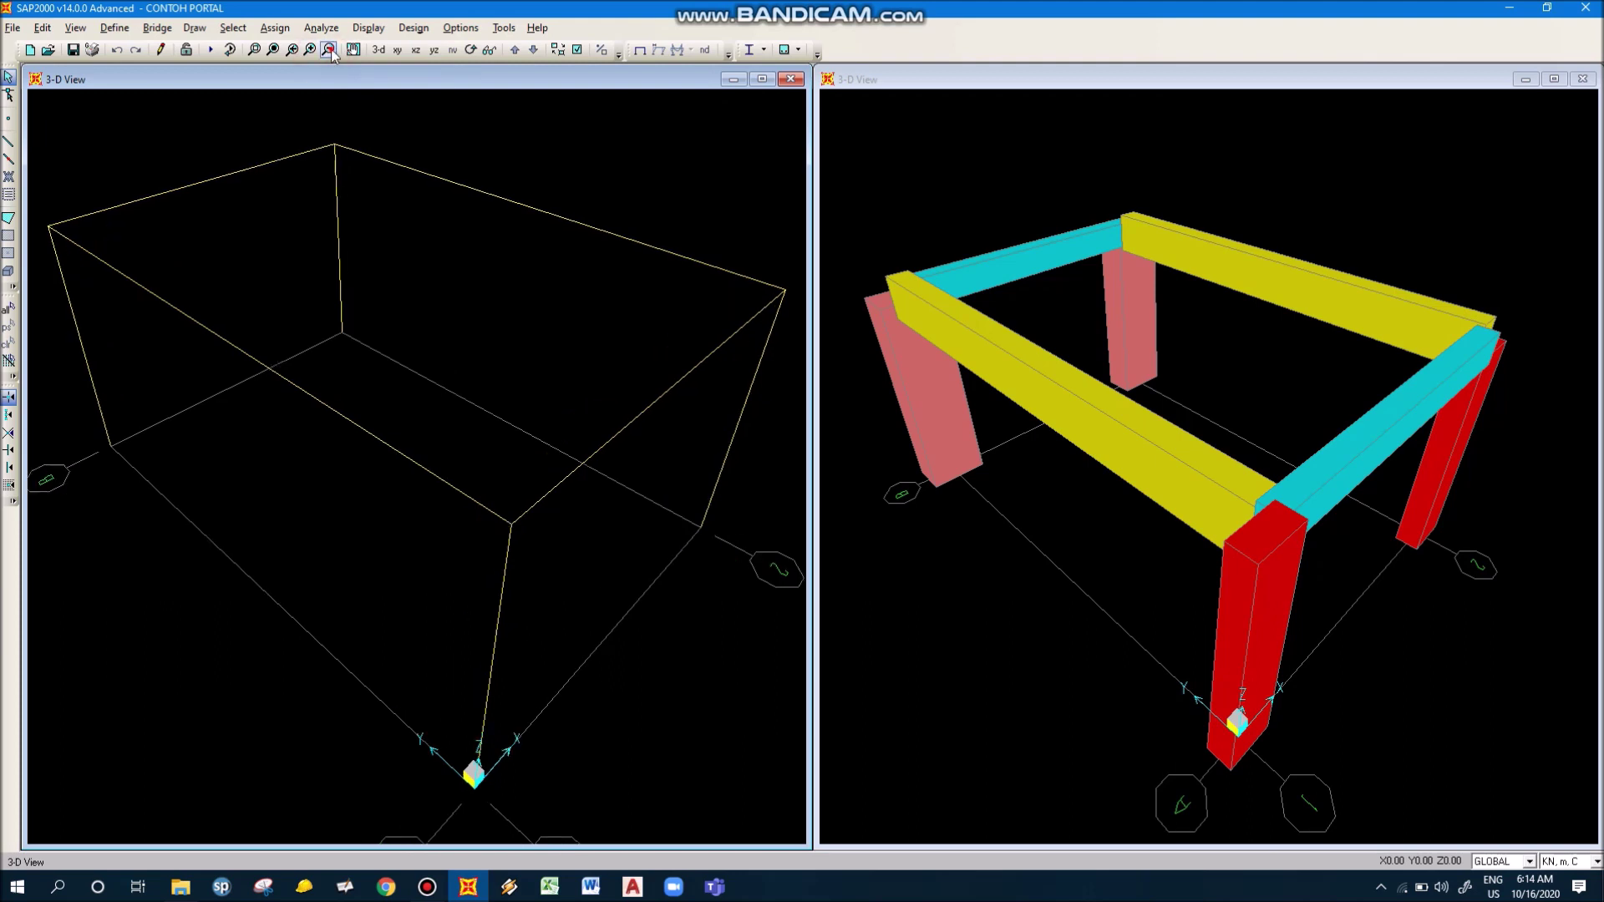
click(328, 50)
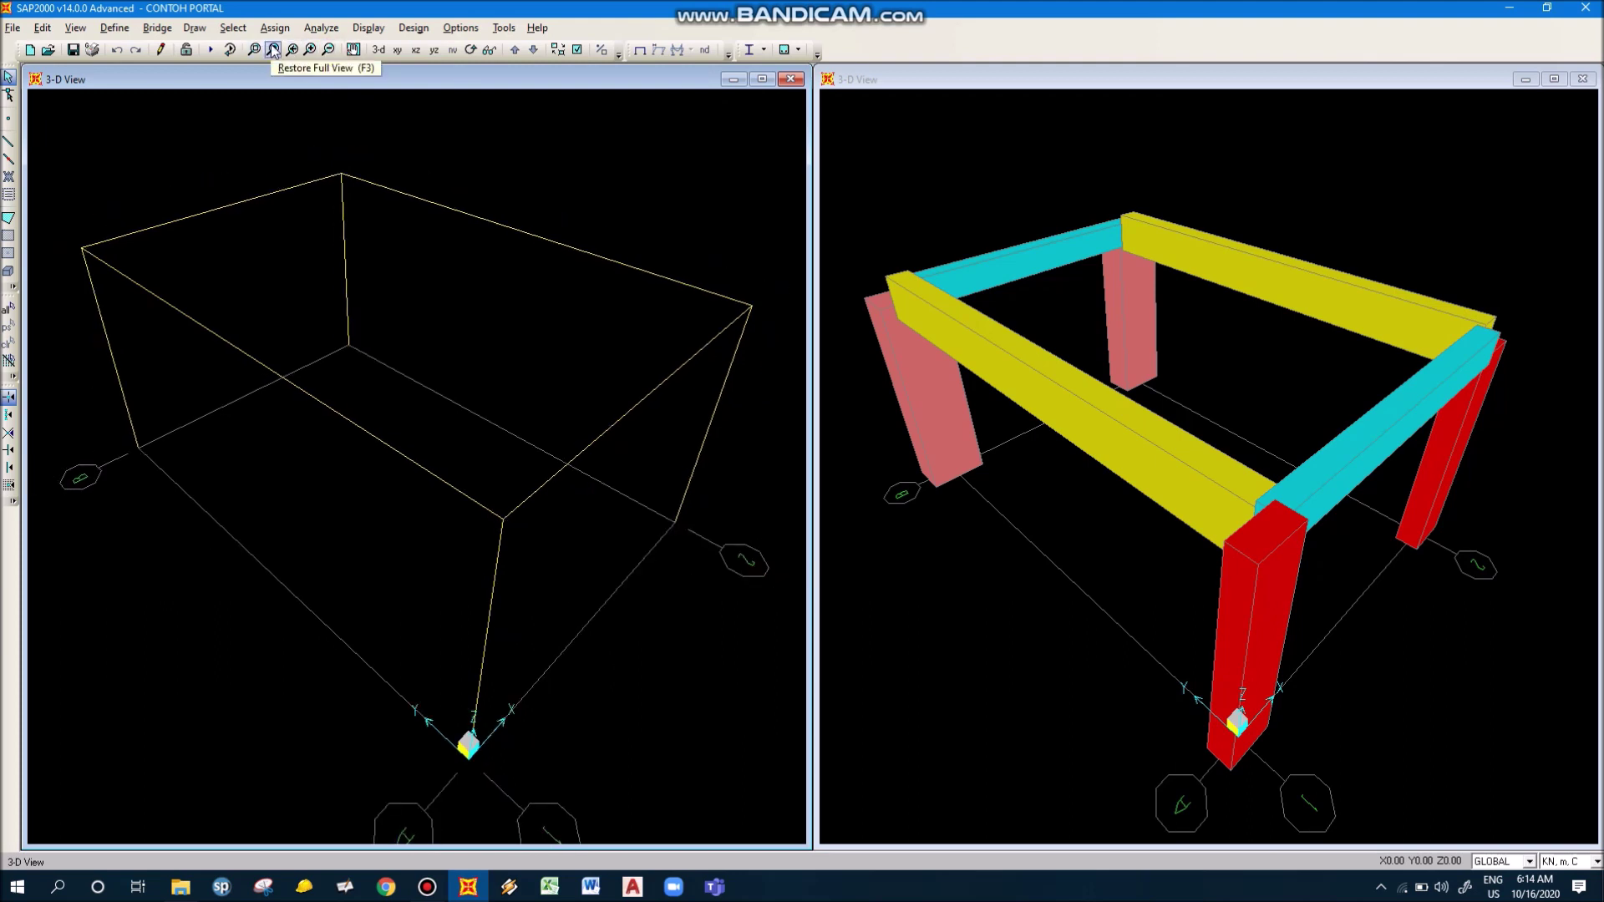
click(273, 50)
scroll(474, 384, down, 4)
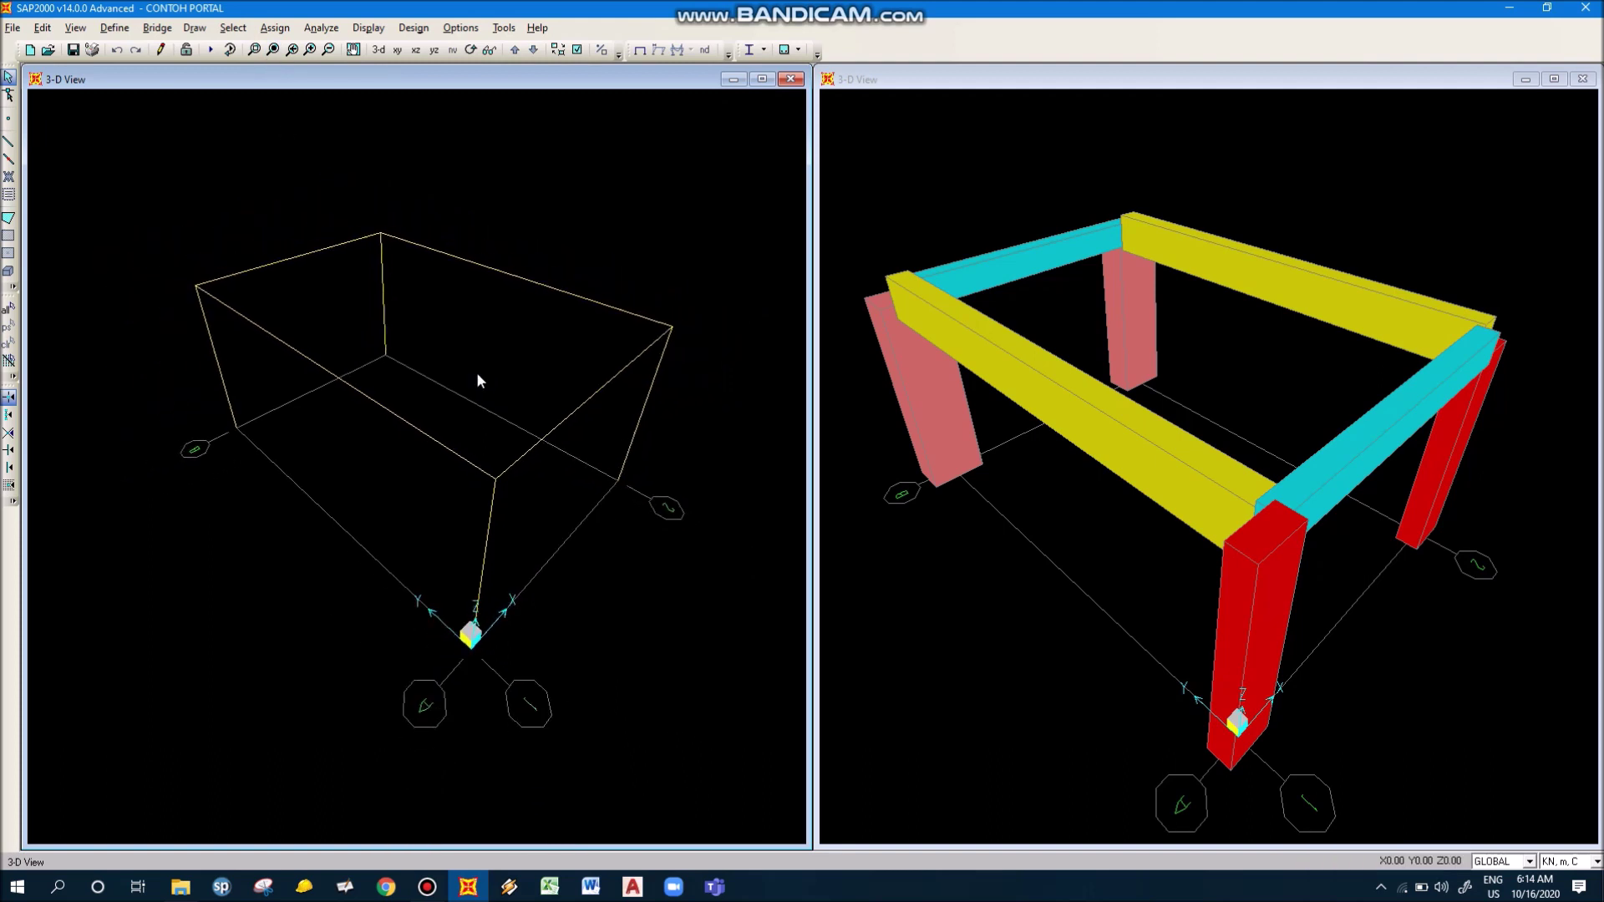
scroll(476, 372, up, 3)
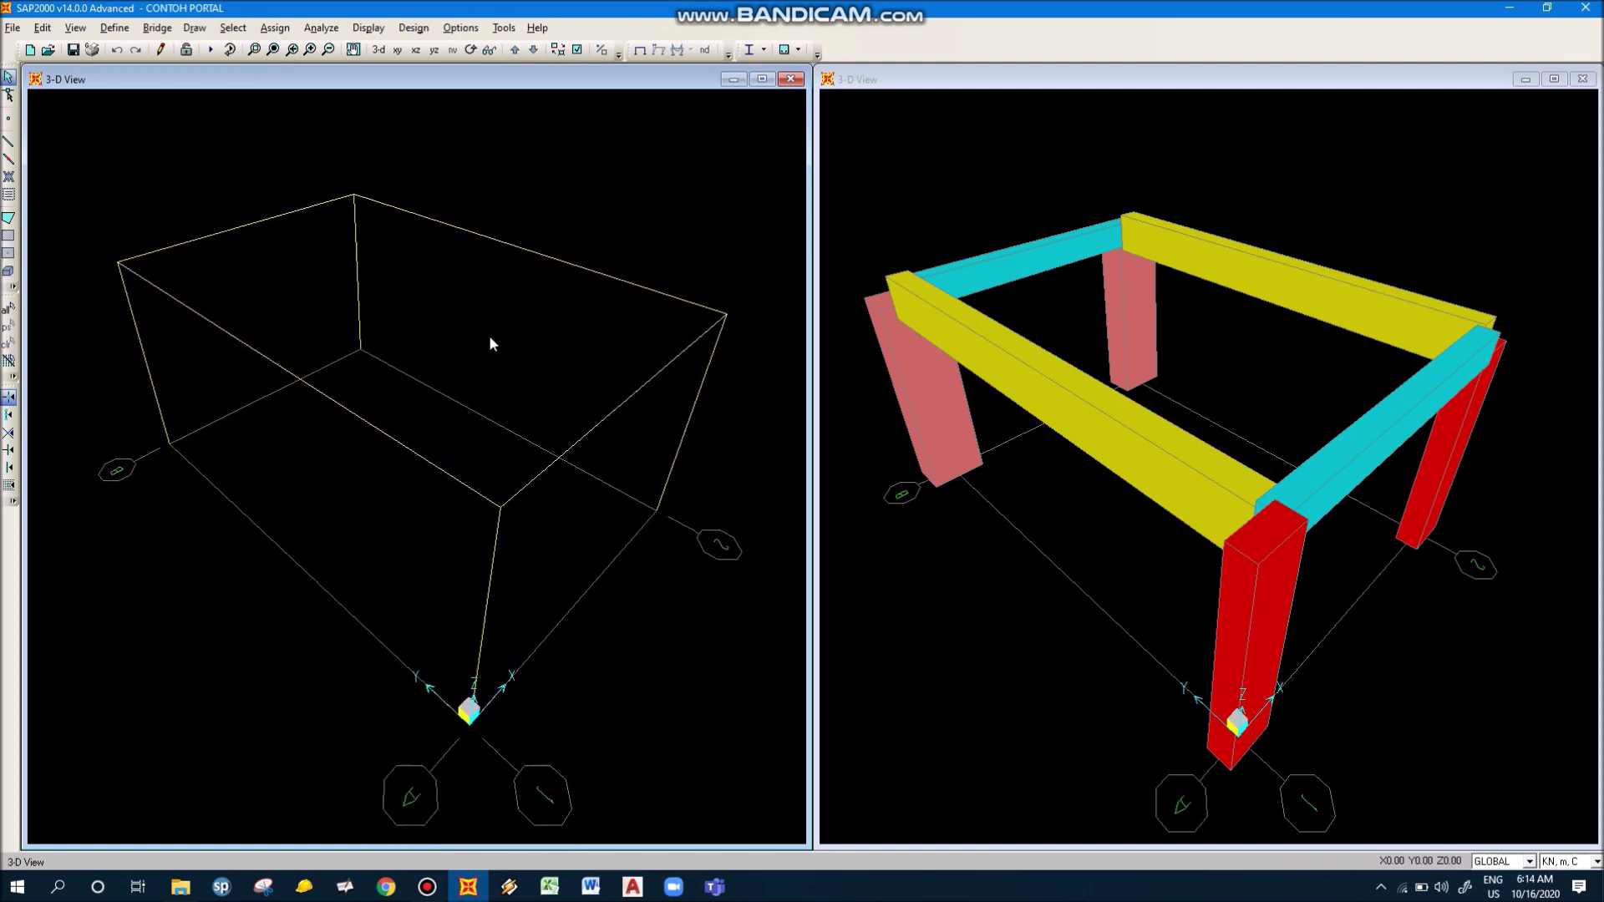
mouse_move(596, 499)
middle_down()
mouse_move(398, 476)
mouse_move(680, 468)
mouse_move(626, 484)
mouse_move(550, 451)
mouse_move(476, 458)
mouse_move(537, 451)
mouse_move(586, 478)
middle_up()
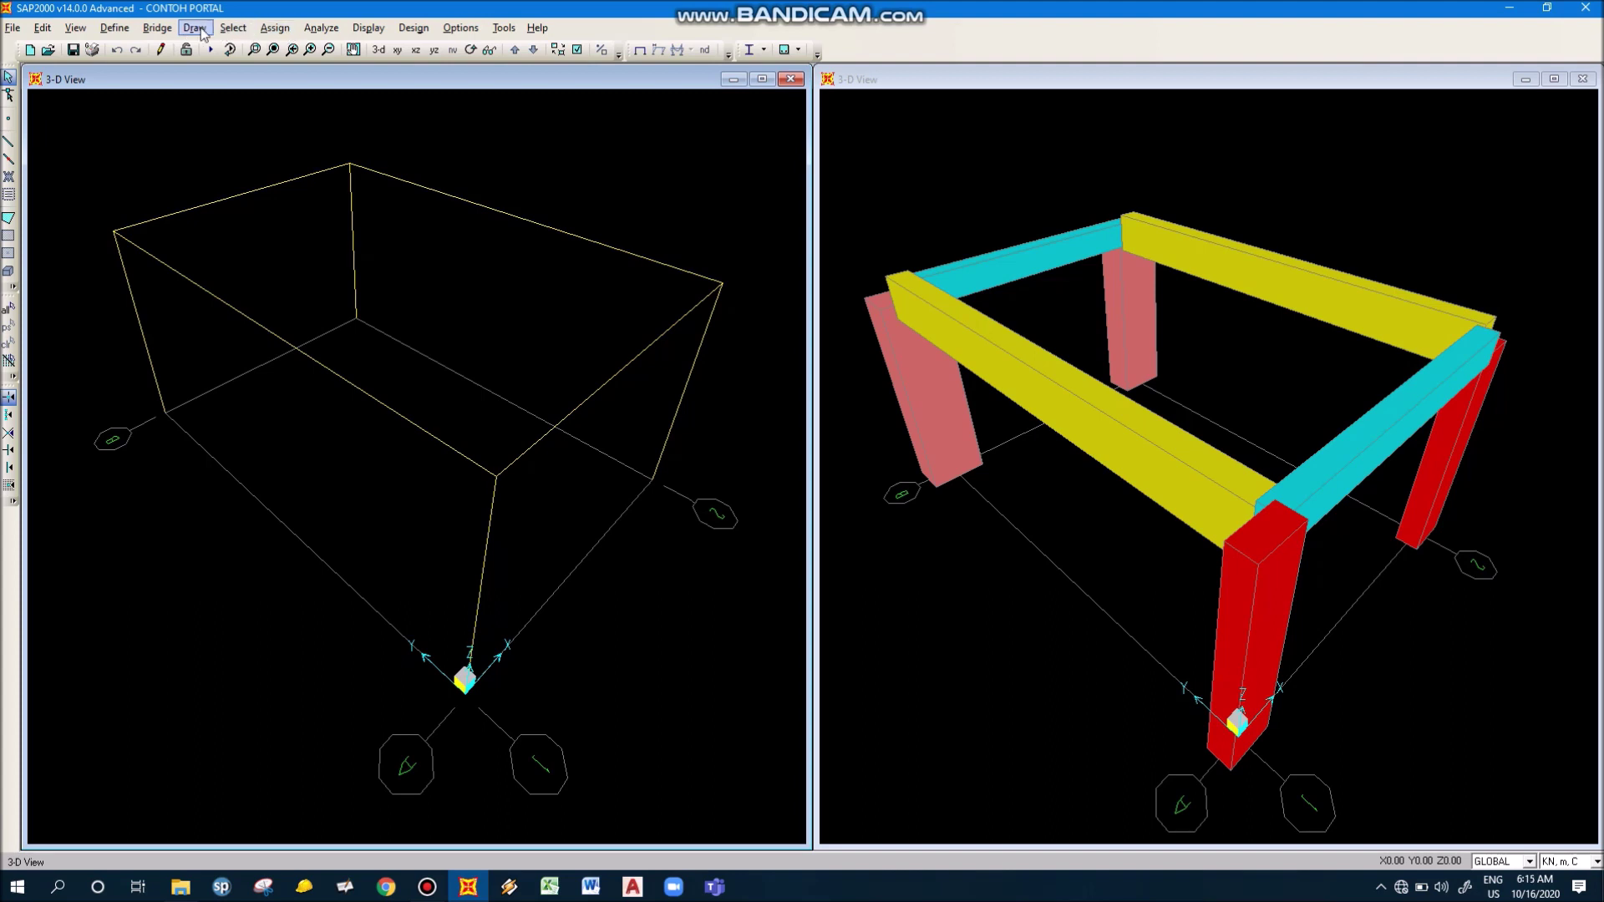
Review the model's load pattern definitions, including type and self weight multiplier, and close them without changes
click(166, 34)
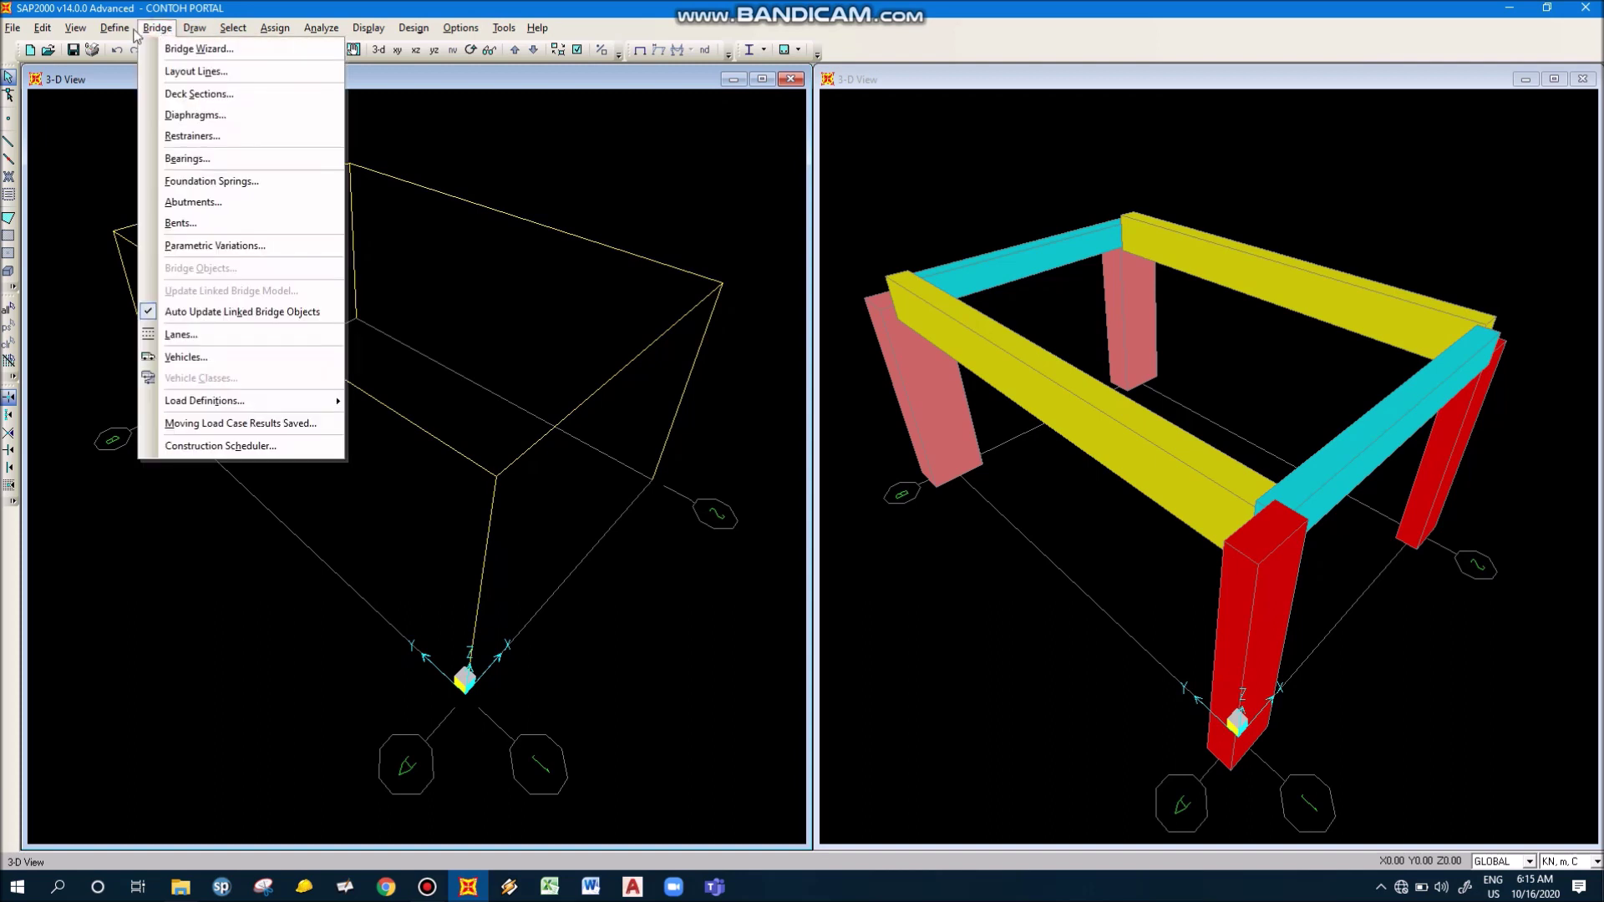
mouse_move(129, 33)
mouse_move(155, 69)
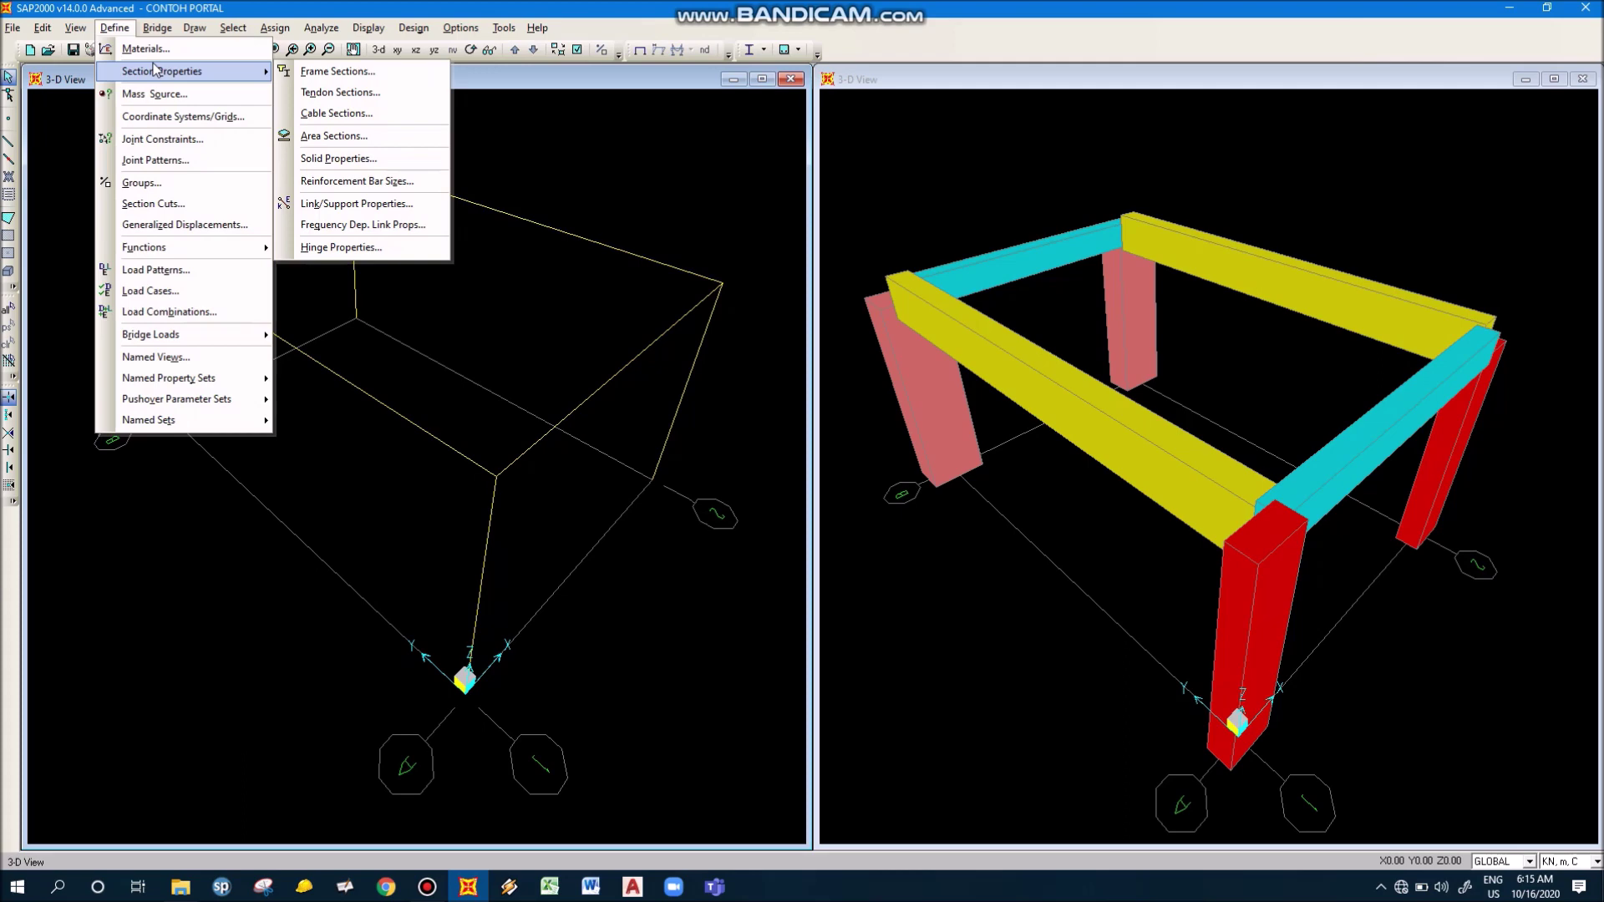
click(178, 271)
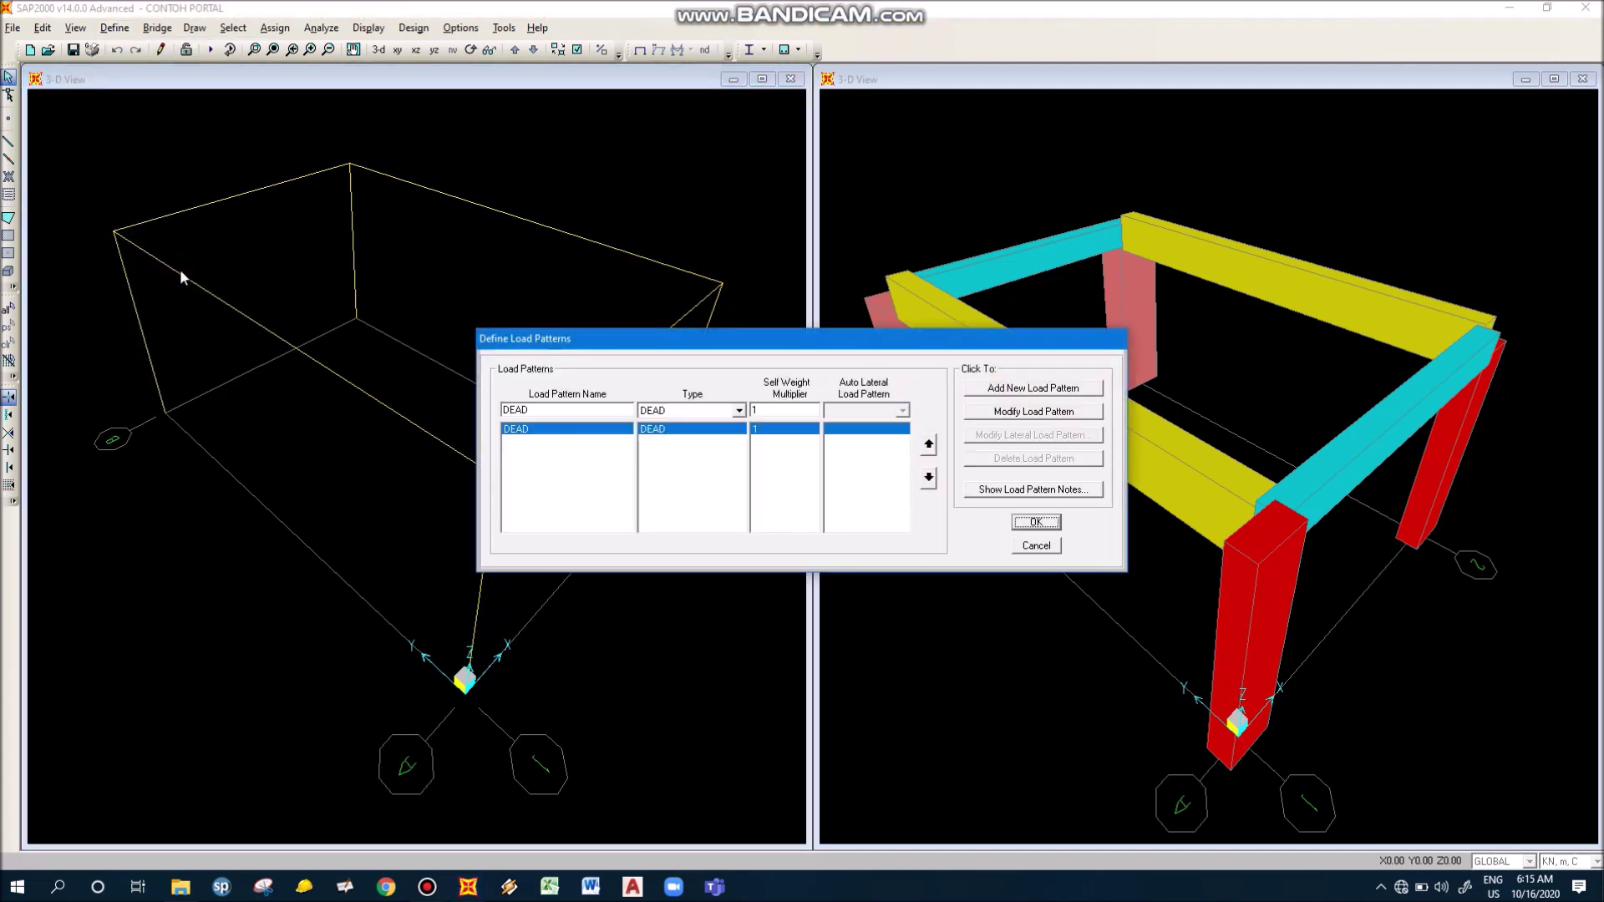
click(1054, 545)
click(125, 31)
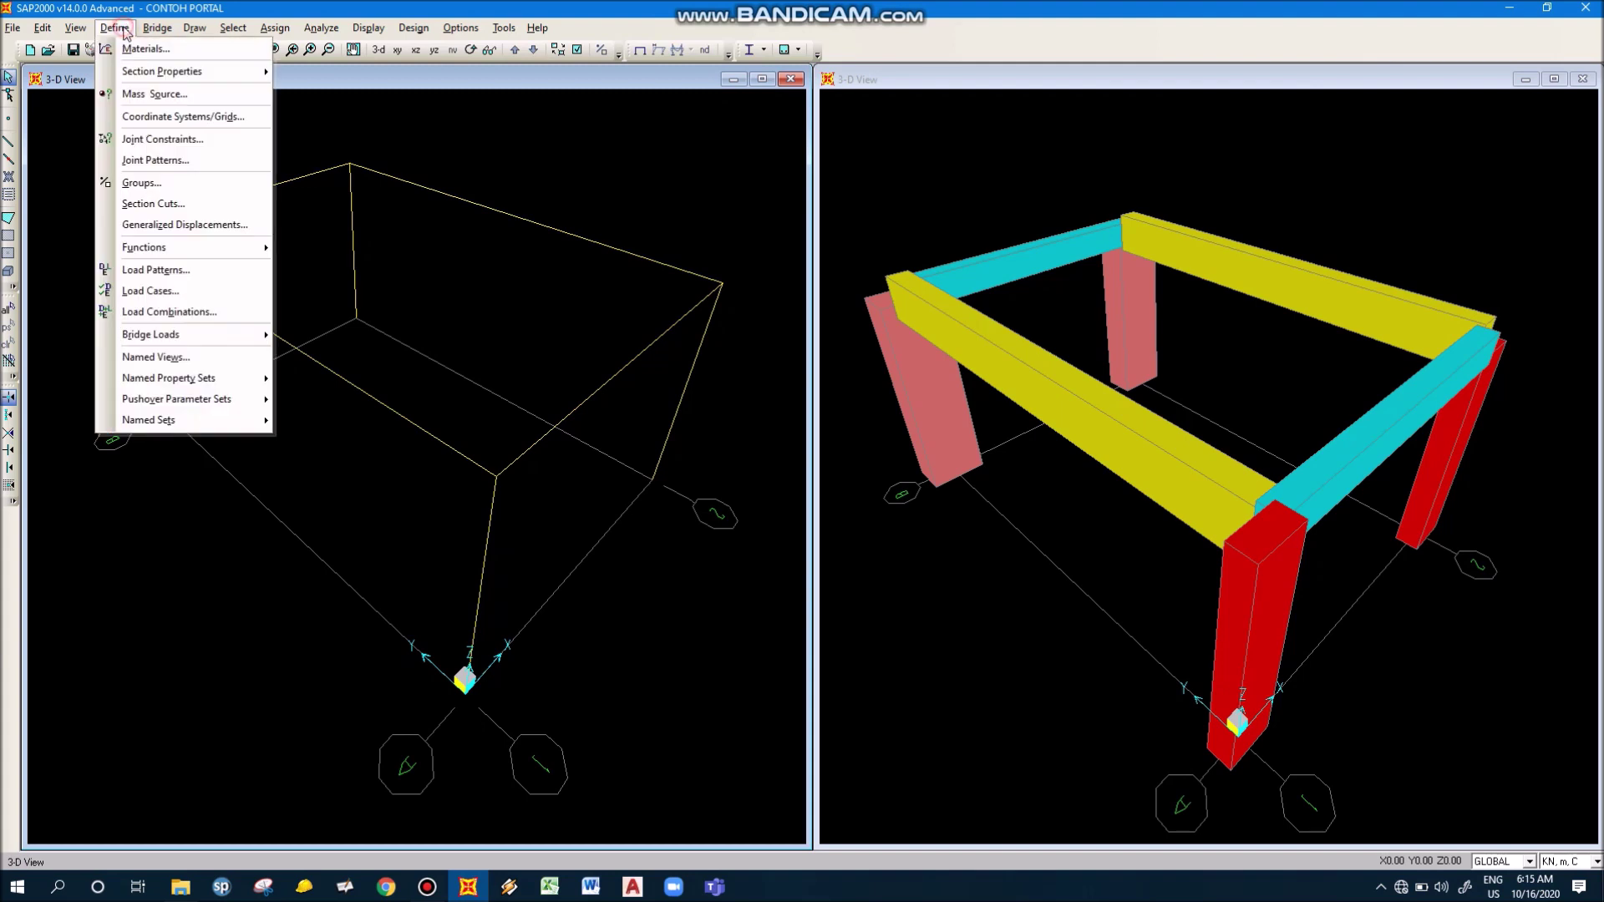
click(210, 269)
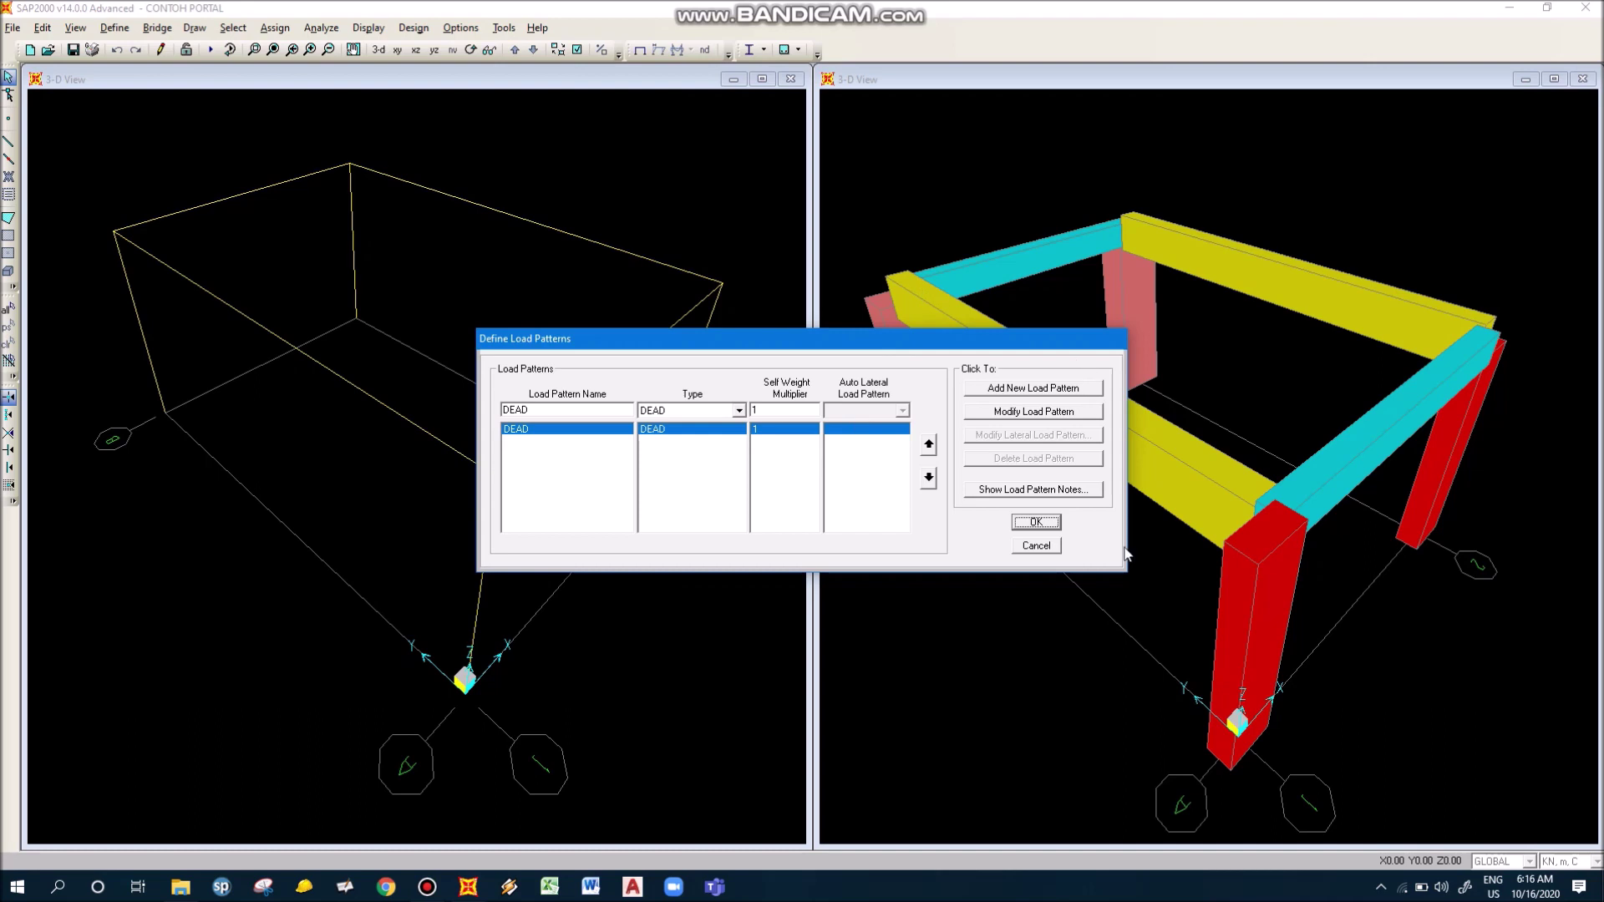
click(1036, 546)
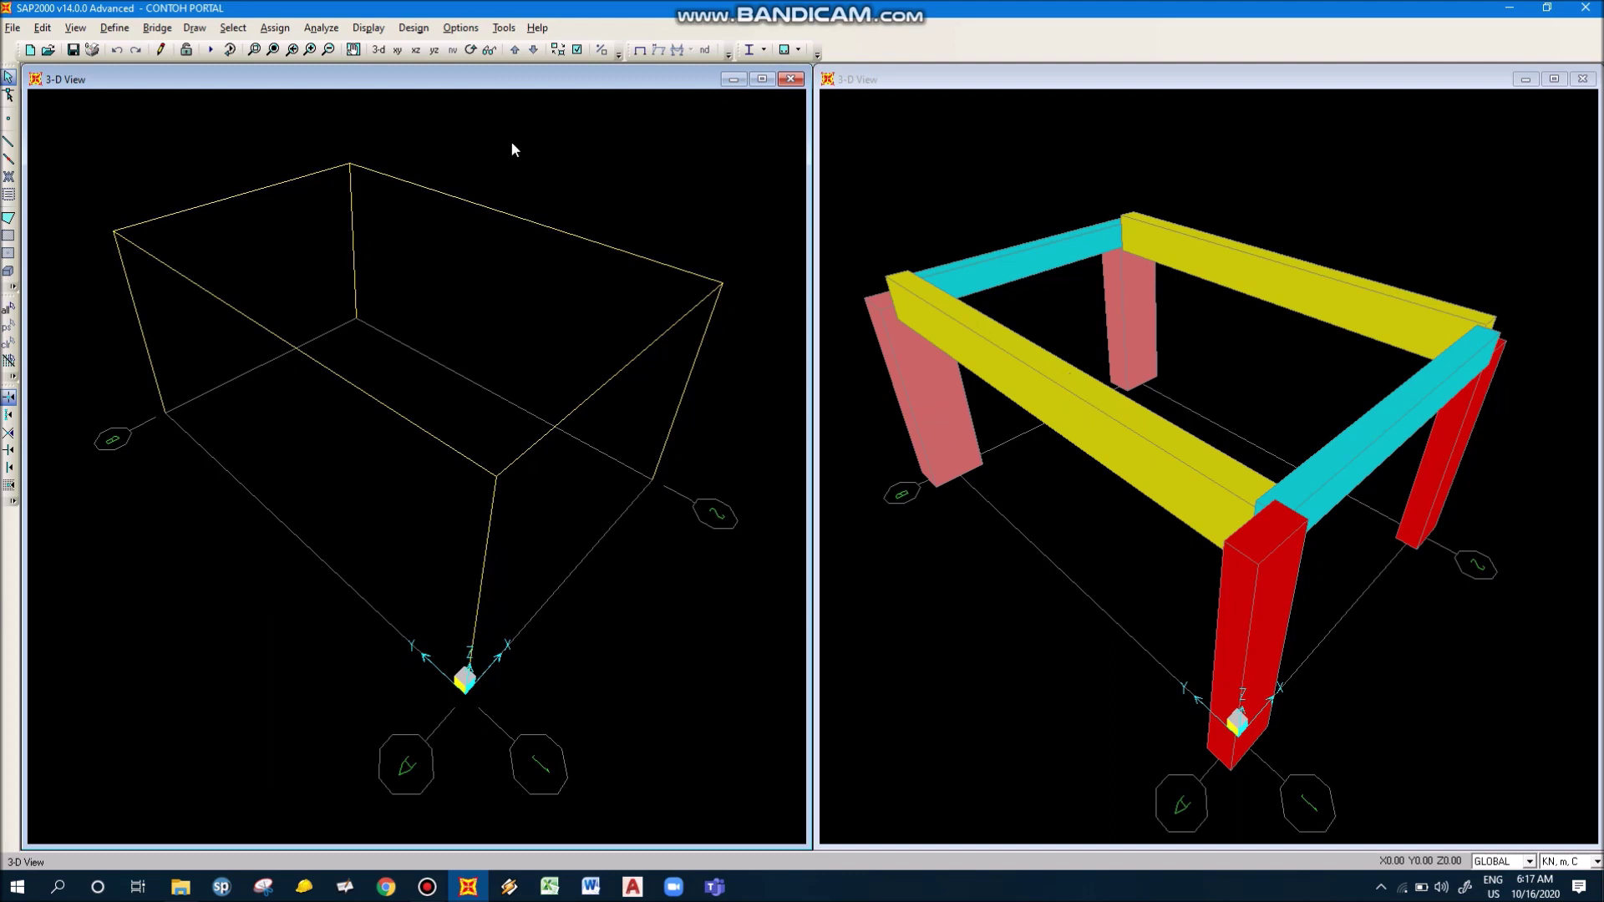
Check the weight per unit volume of the BETON material and leave the material definitions without changes
click(115, 28)
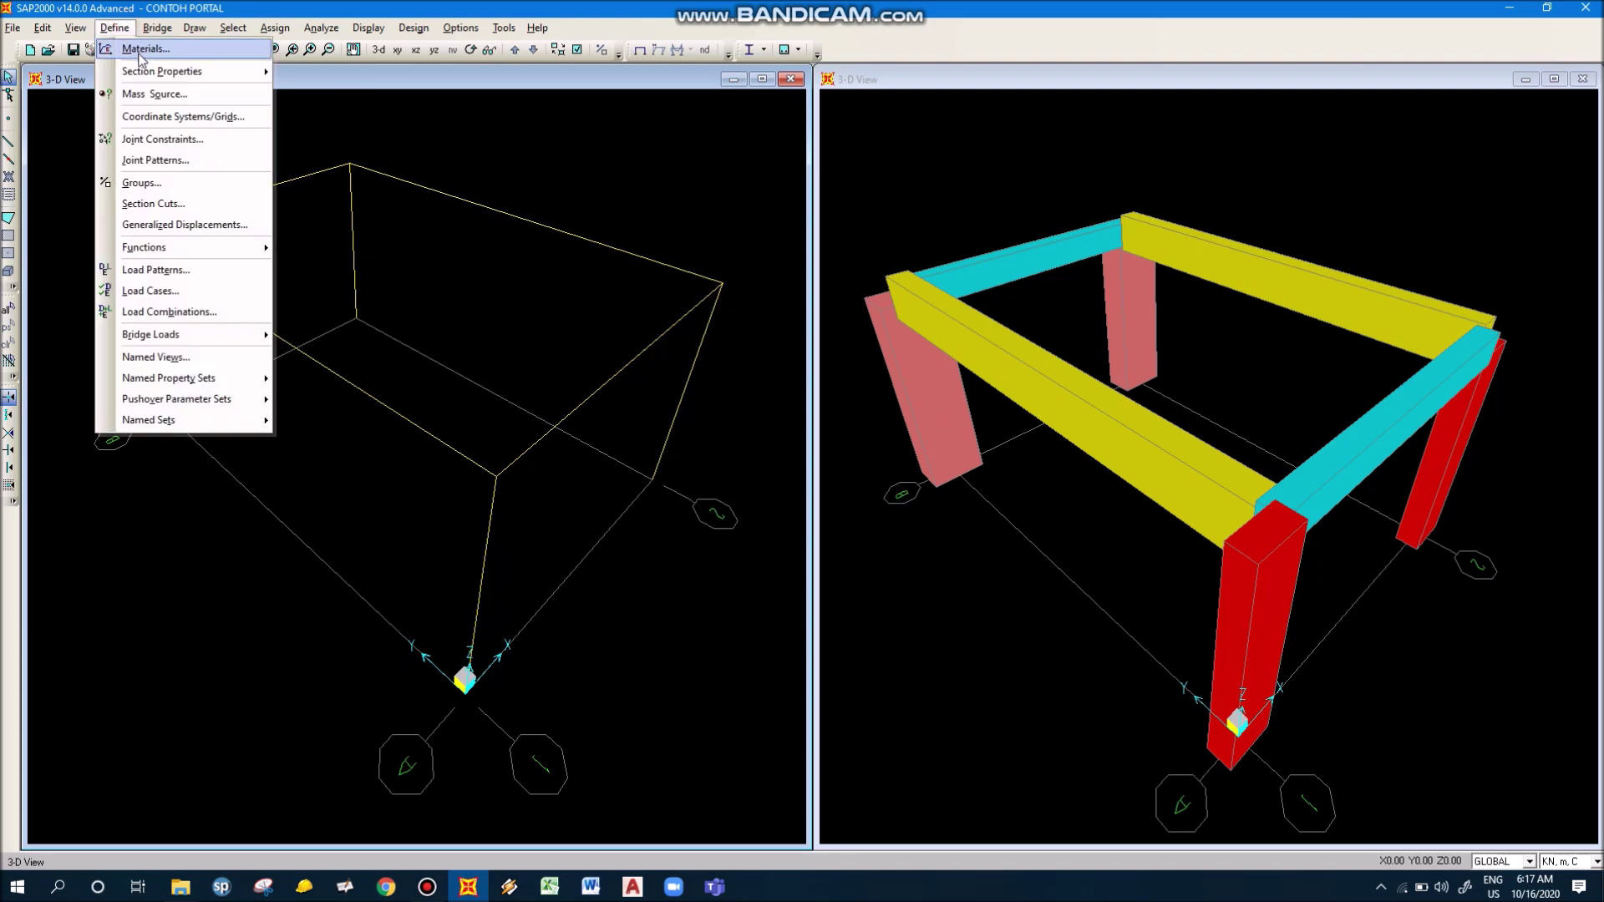
click(140, 50)
click(699, 408)
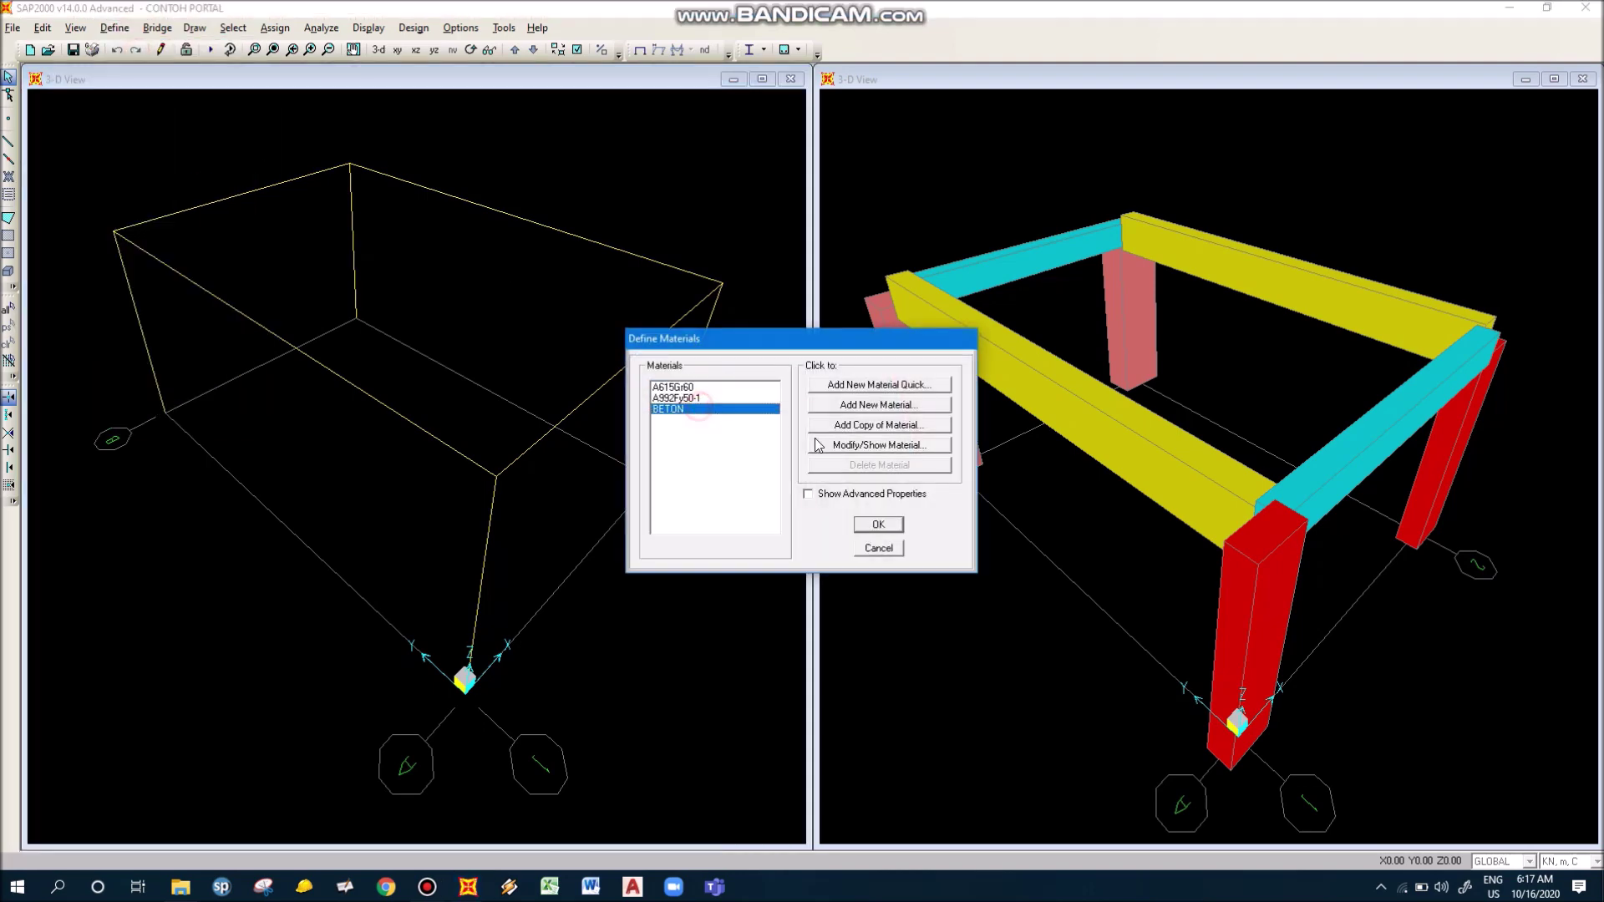
click(873, 444)
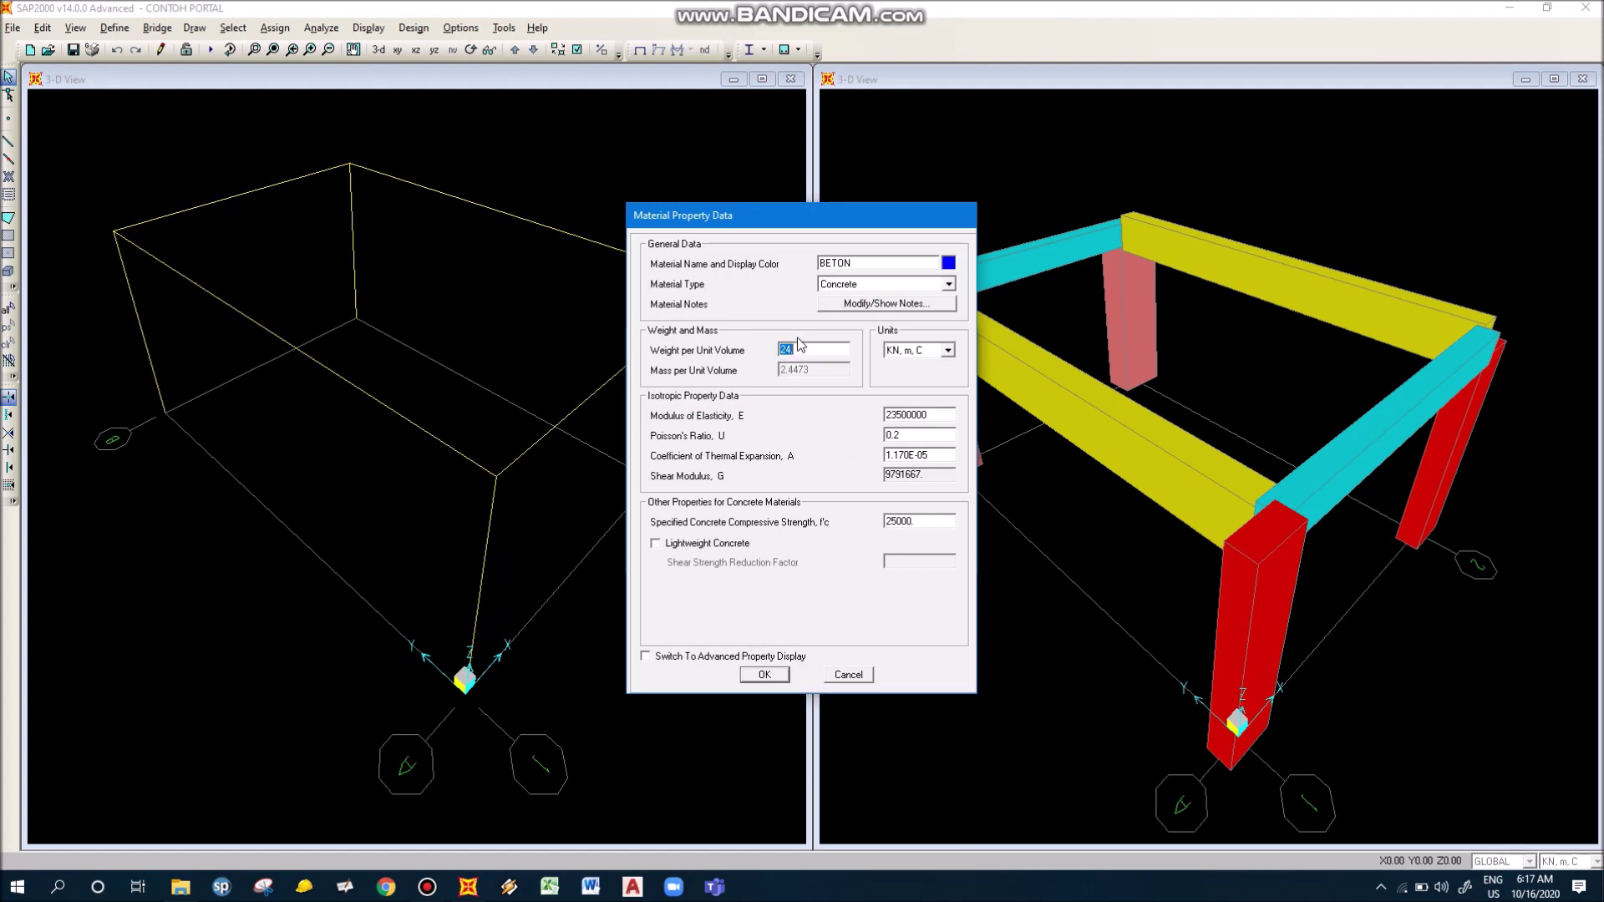
click(856, 676)
click(874, 549)
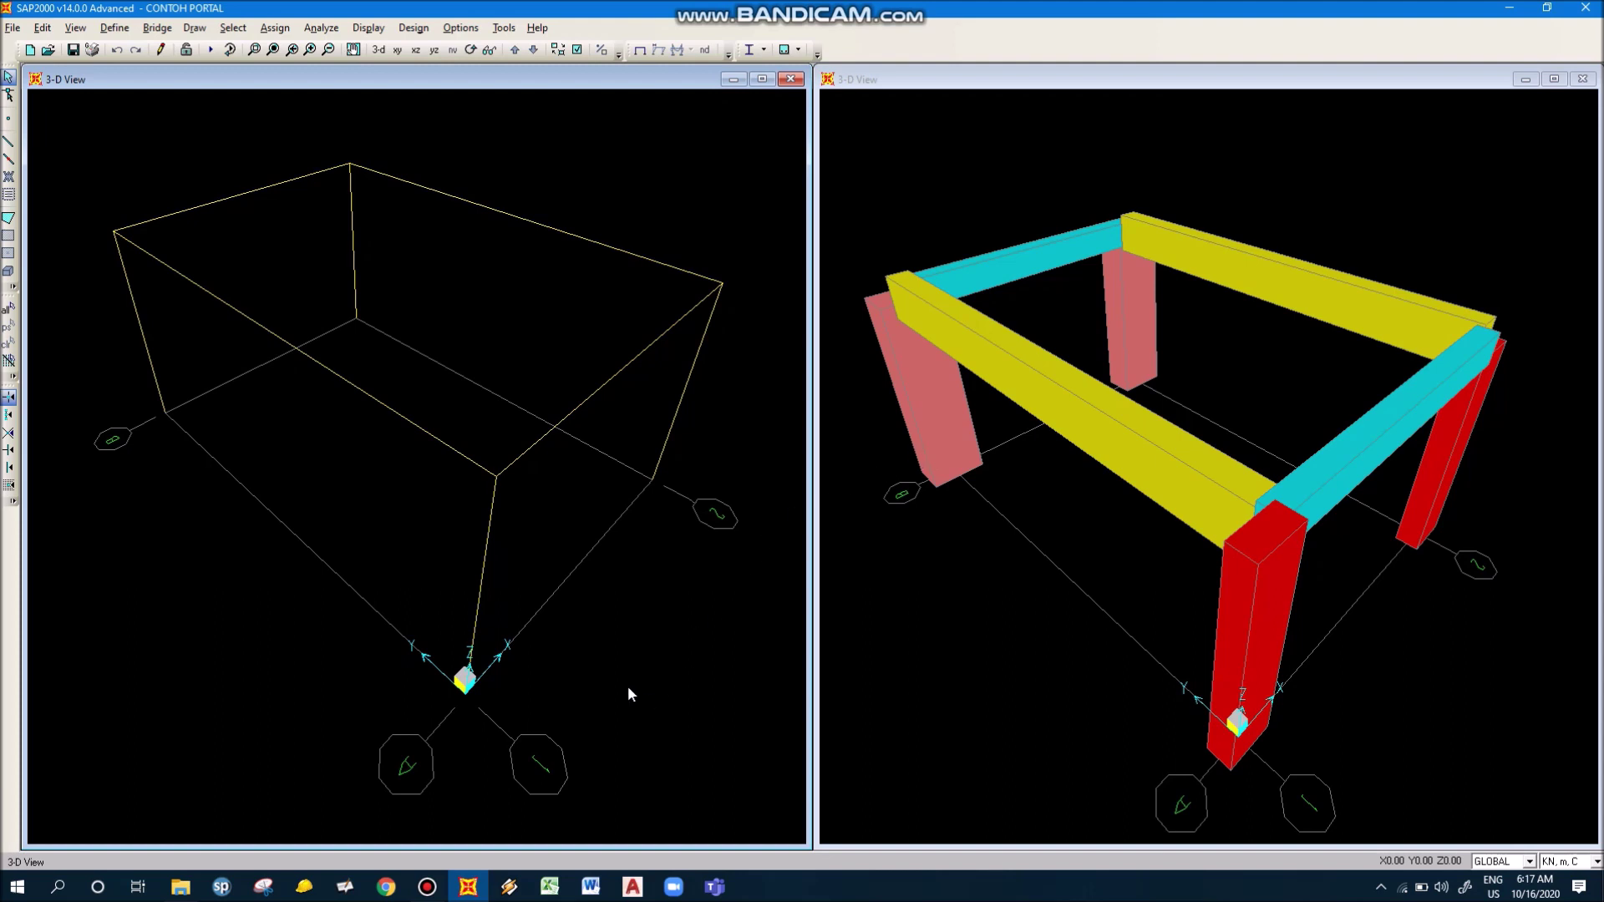
Add a load pattern named LIVE of type LIVE with a self weight multiplier of 0
click(113, 29)
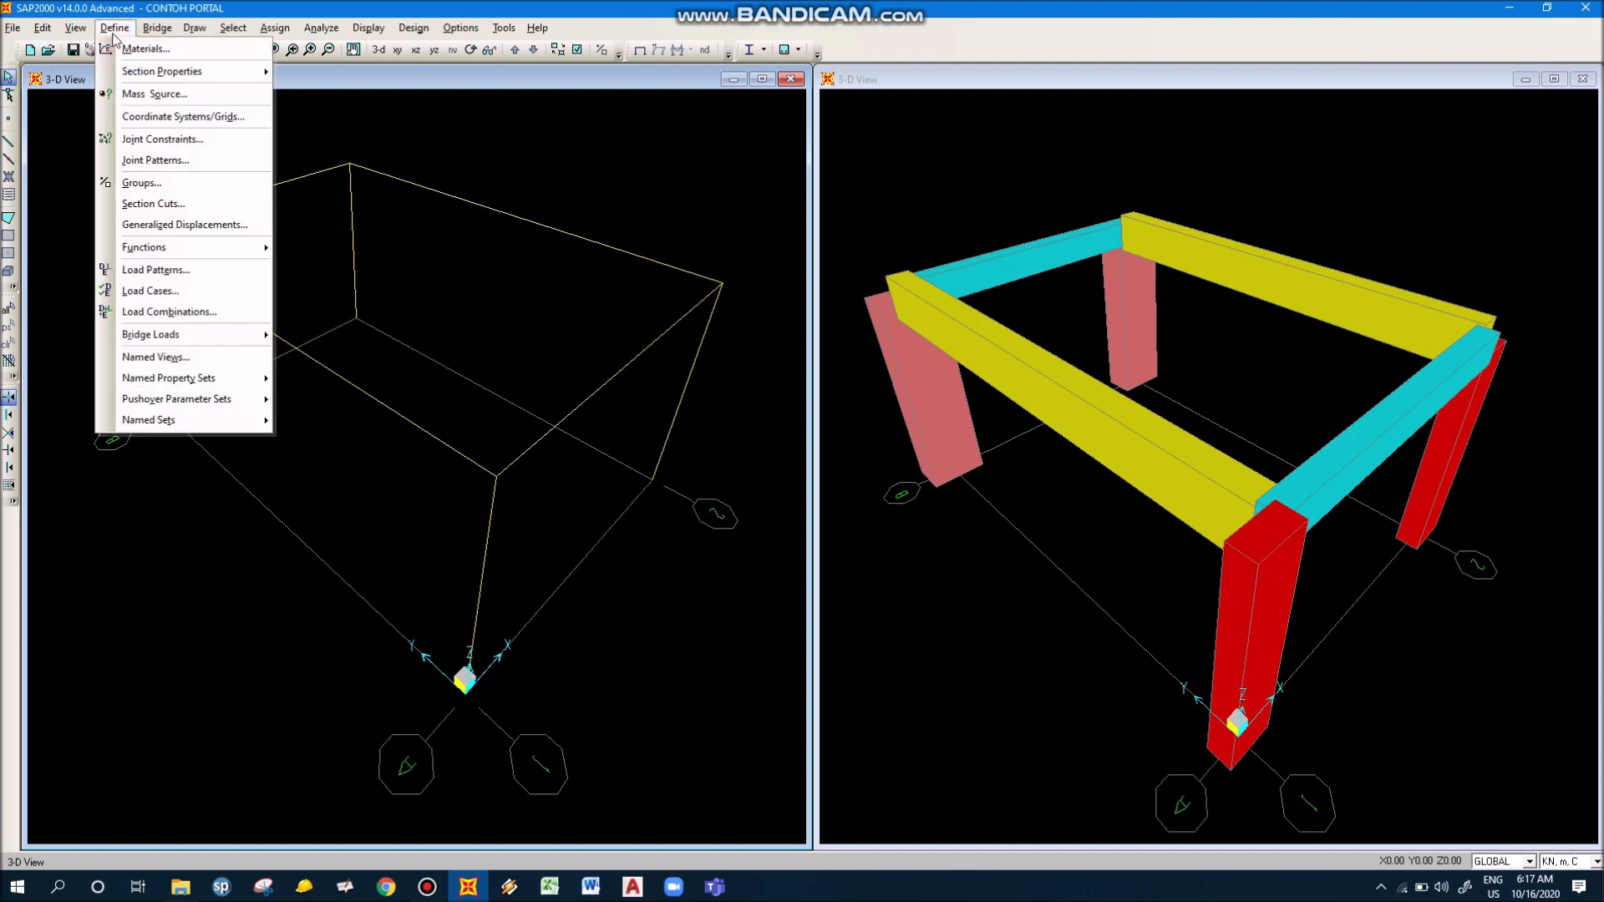
click(171, 269)
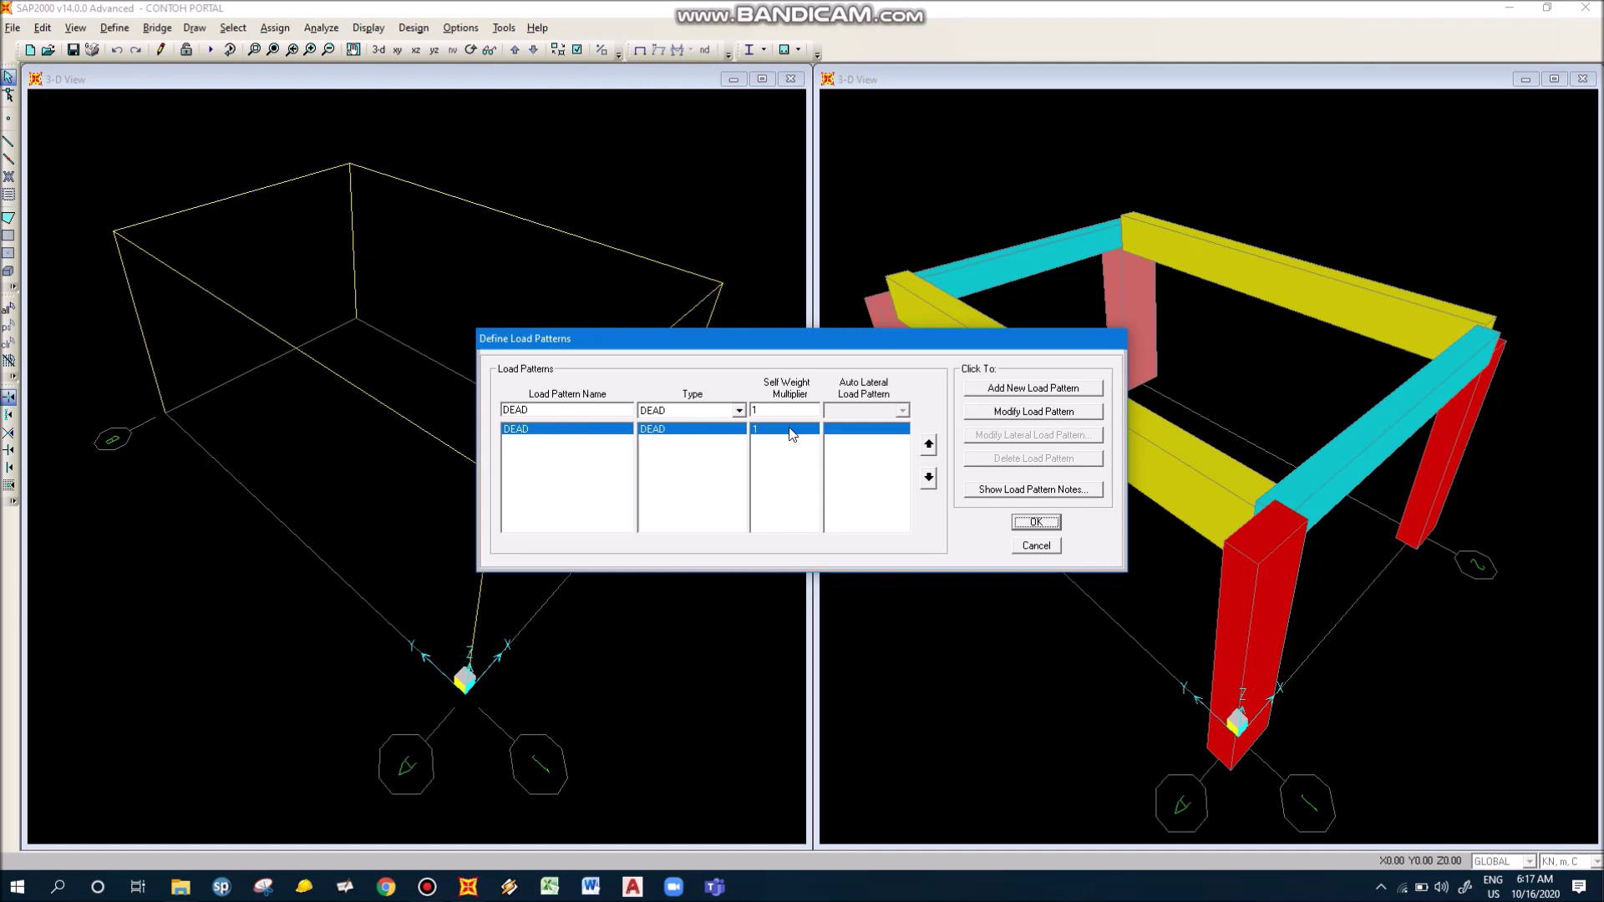
double_click(563, 411)
key(BackSpace)
text(LIVE)
click(670, 414)
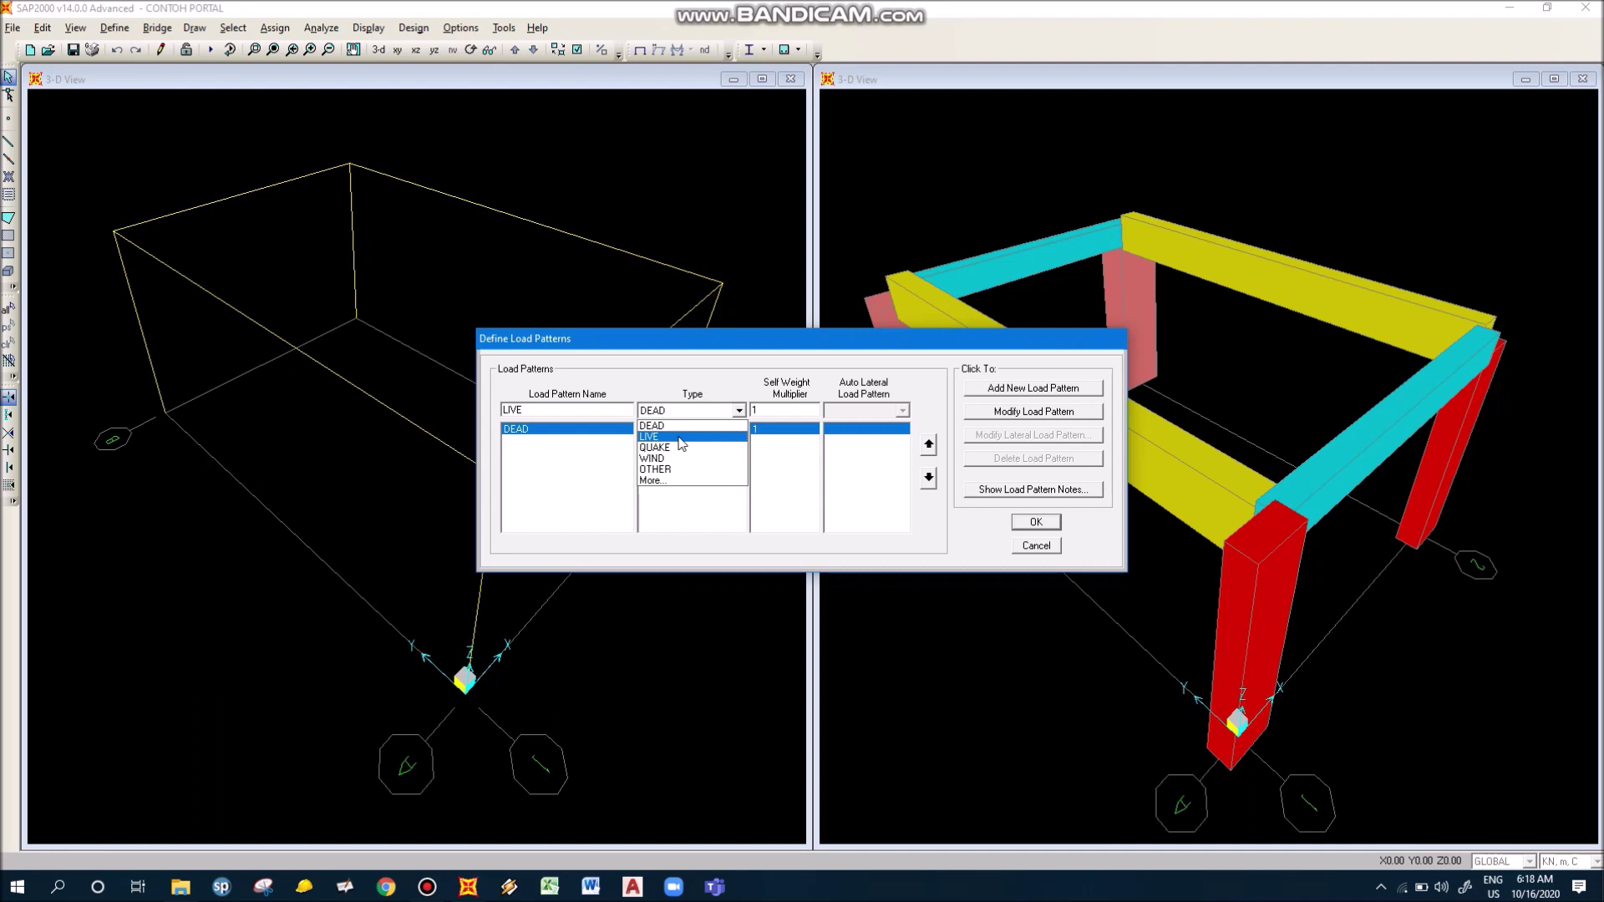
click(681, 442)
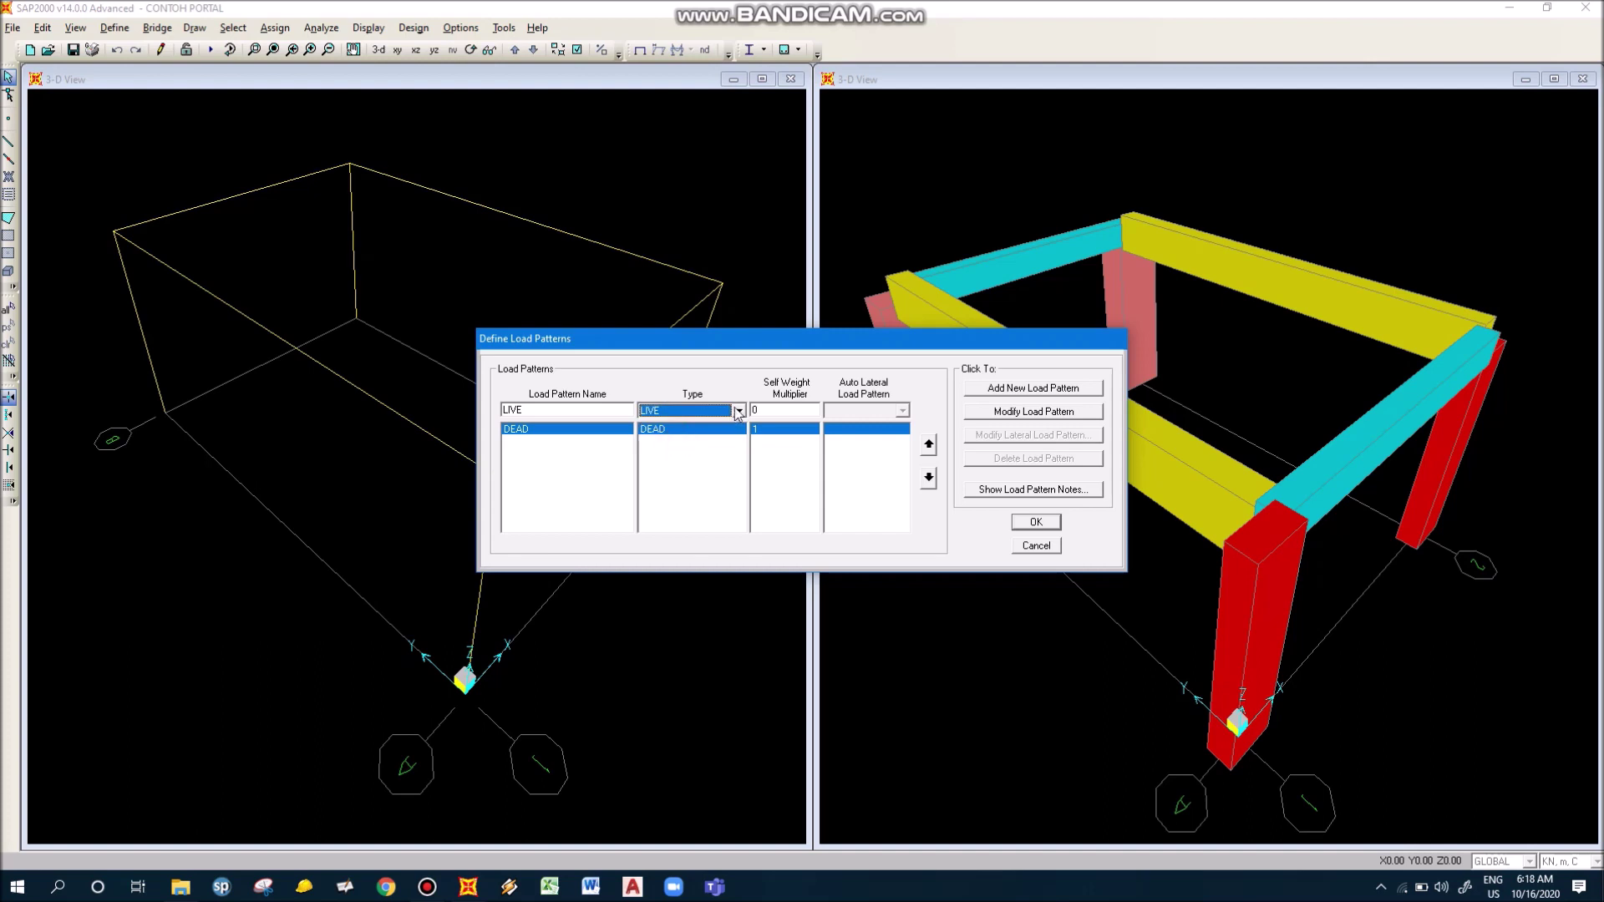
double_click(794, 412)
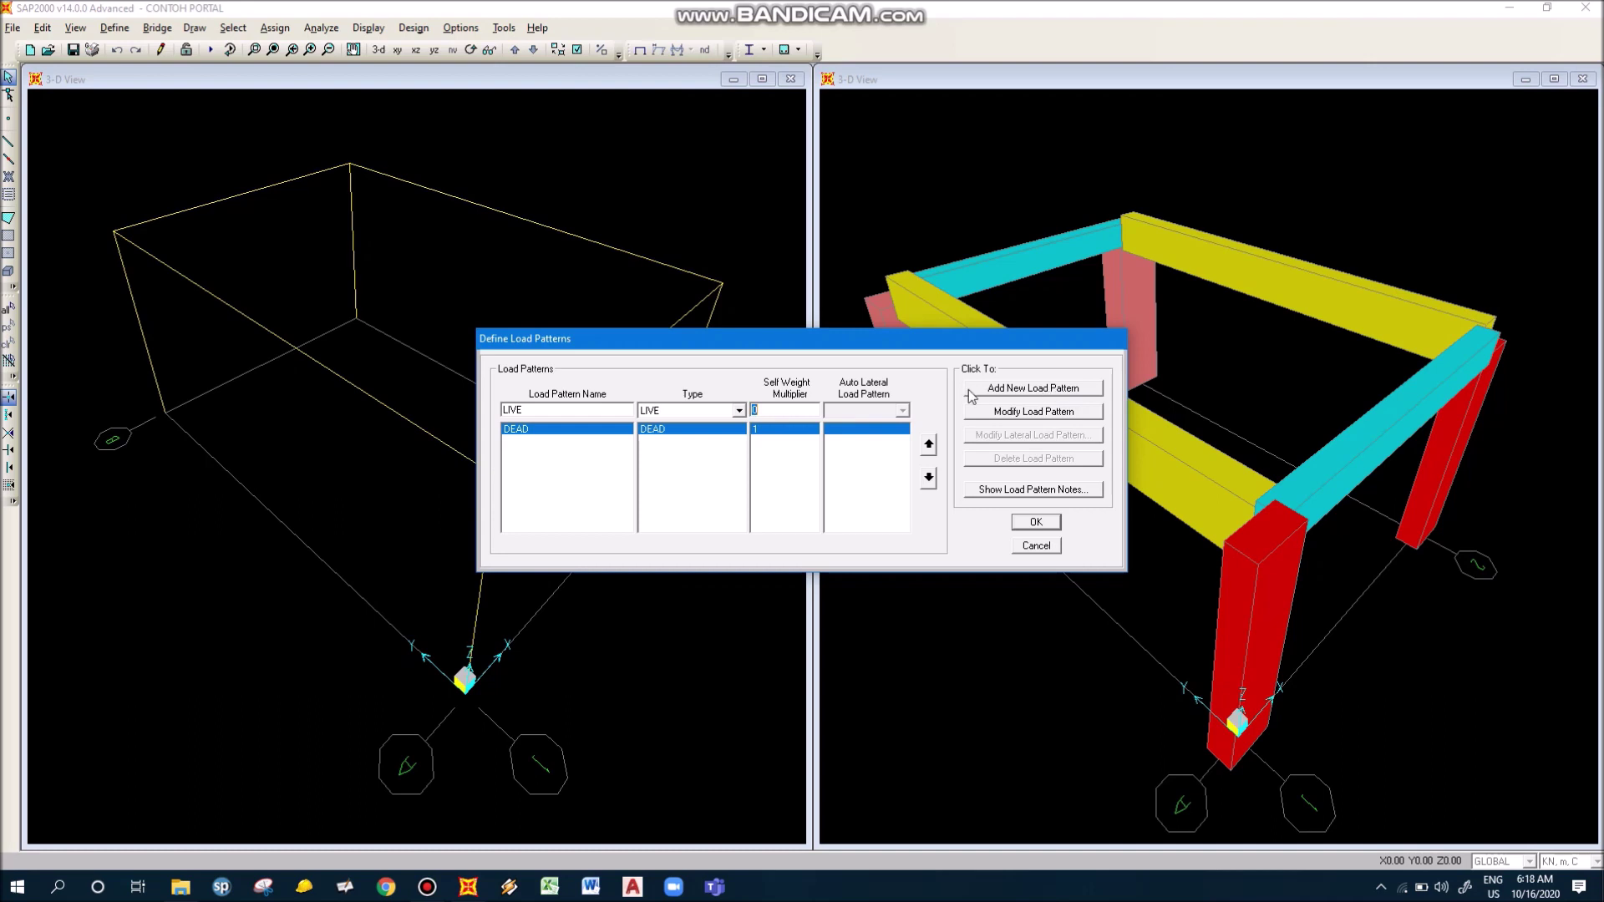
click(1049, 388)
click(775, 472)
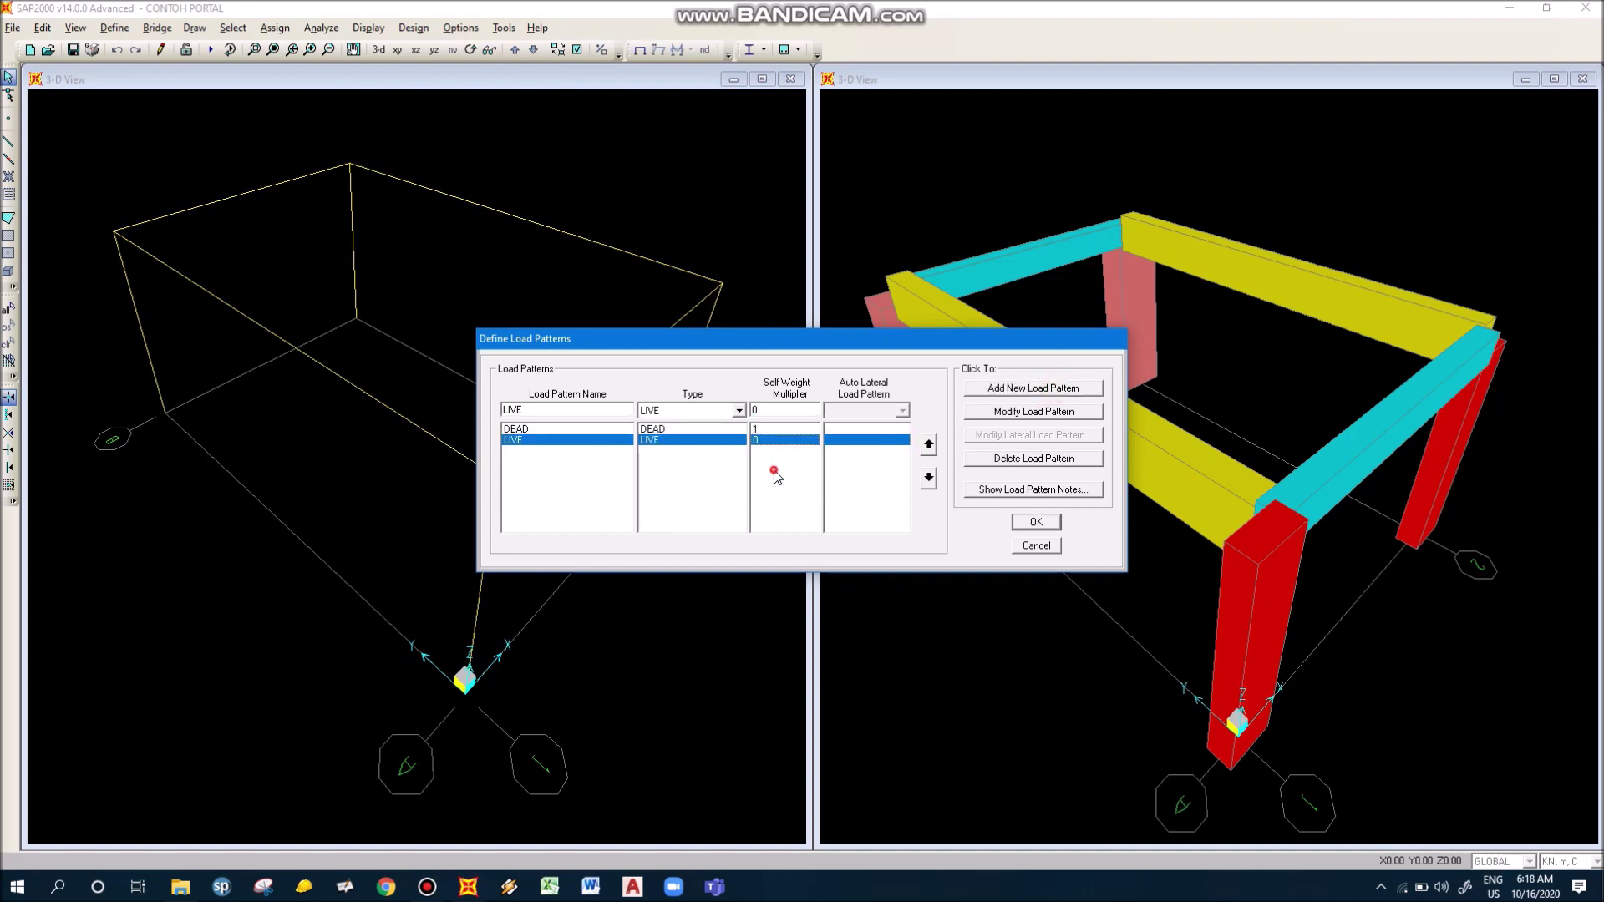
Rename the DEAD load pattern as SUPER DEAD
click(558, 430)
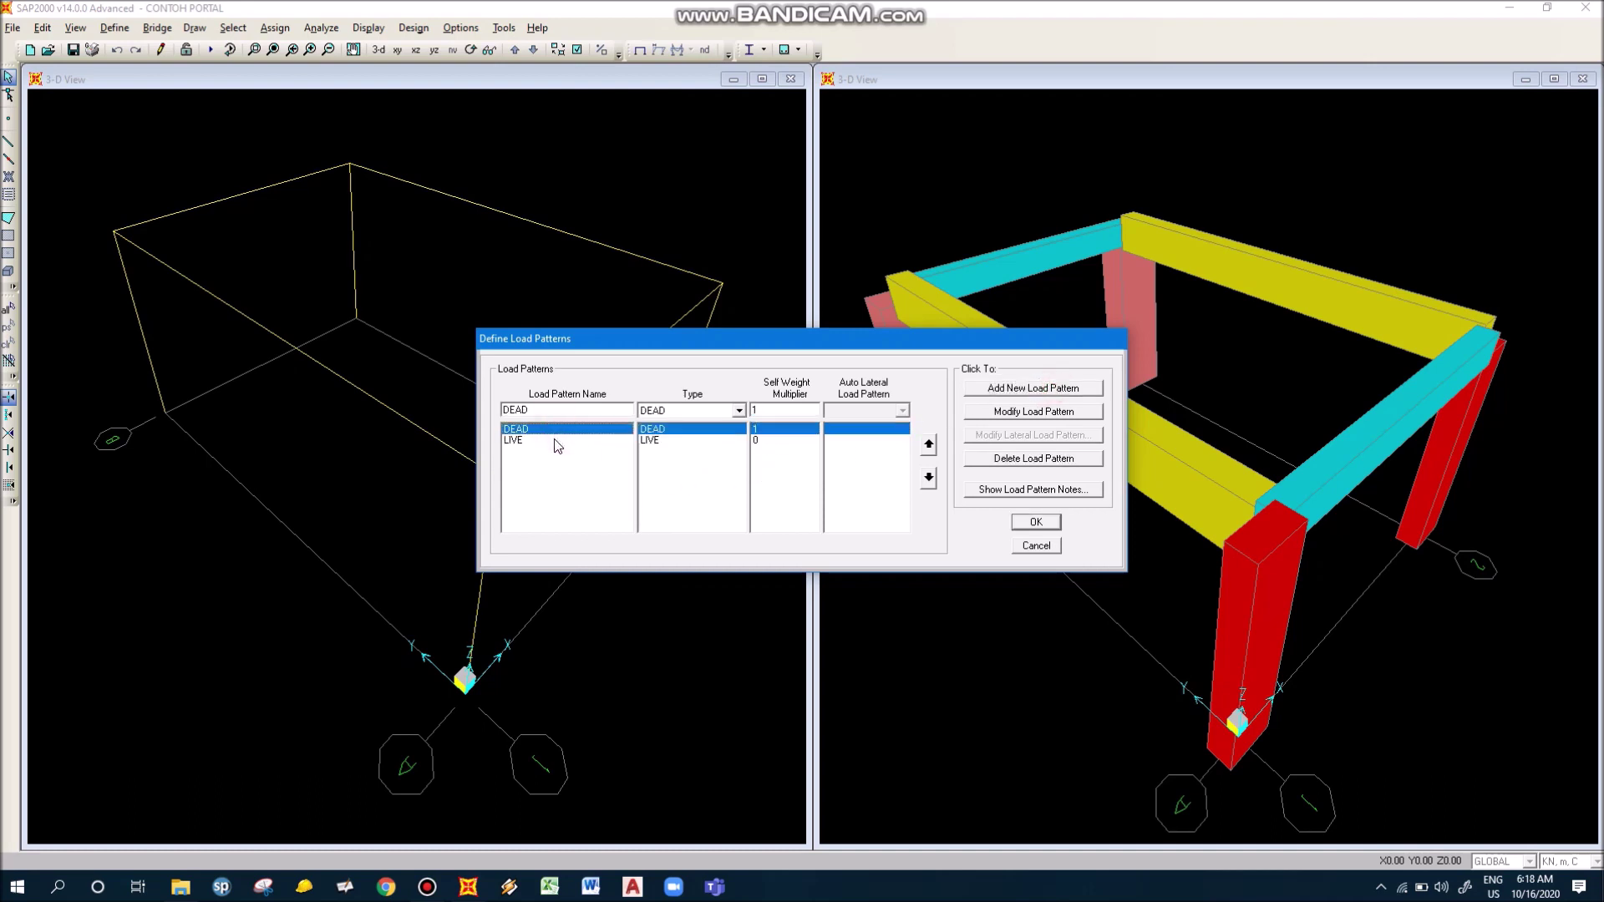
click(558, 440)
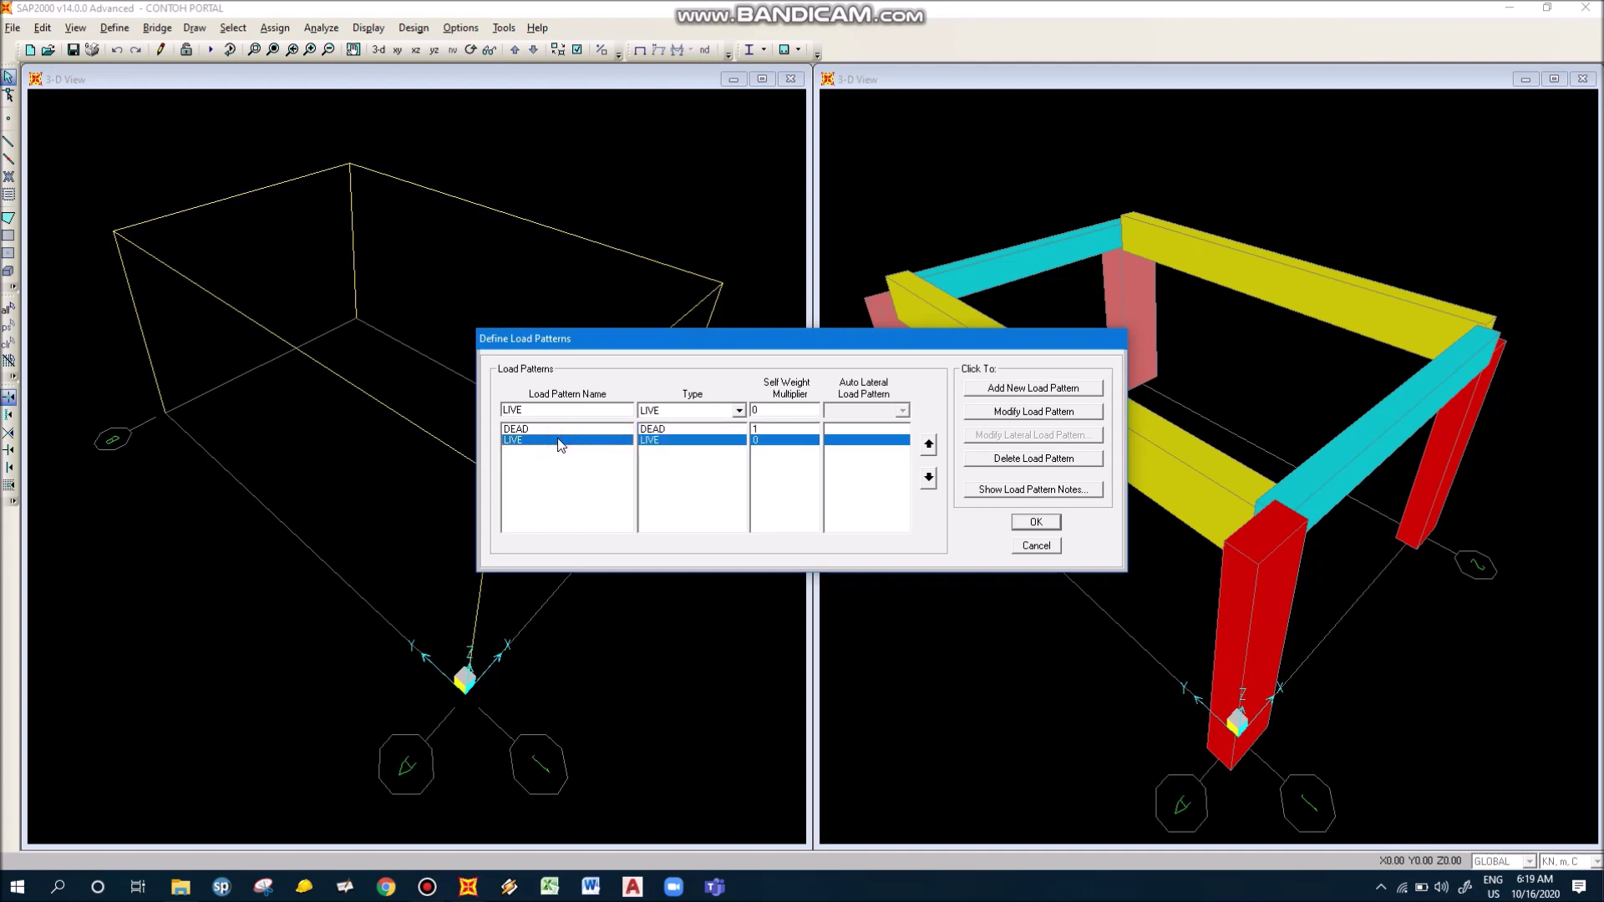
click(558, 429)
click(561, 408)
click(574, 408)
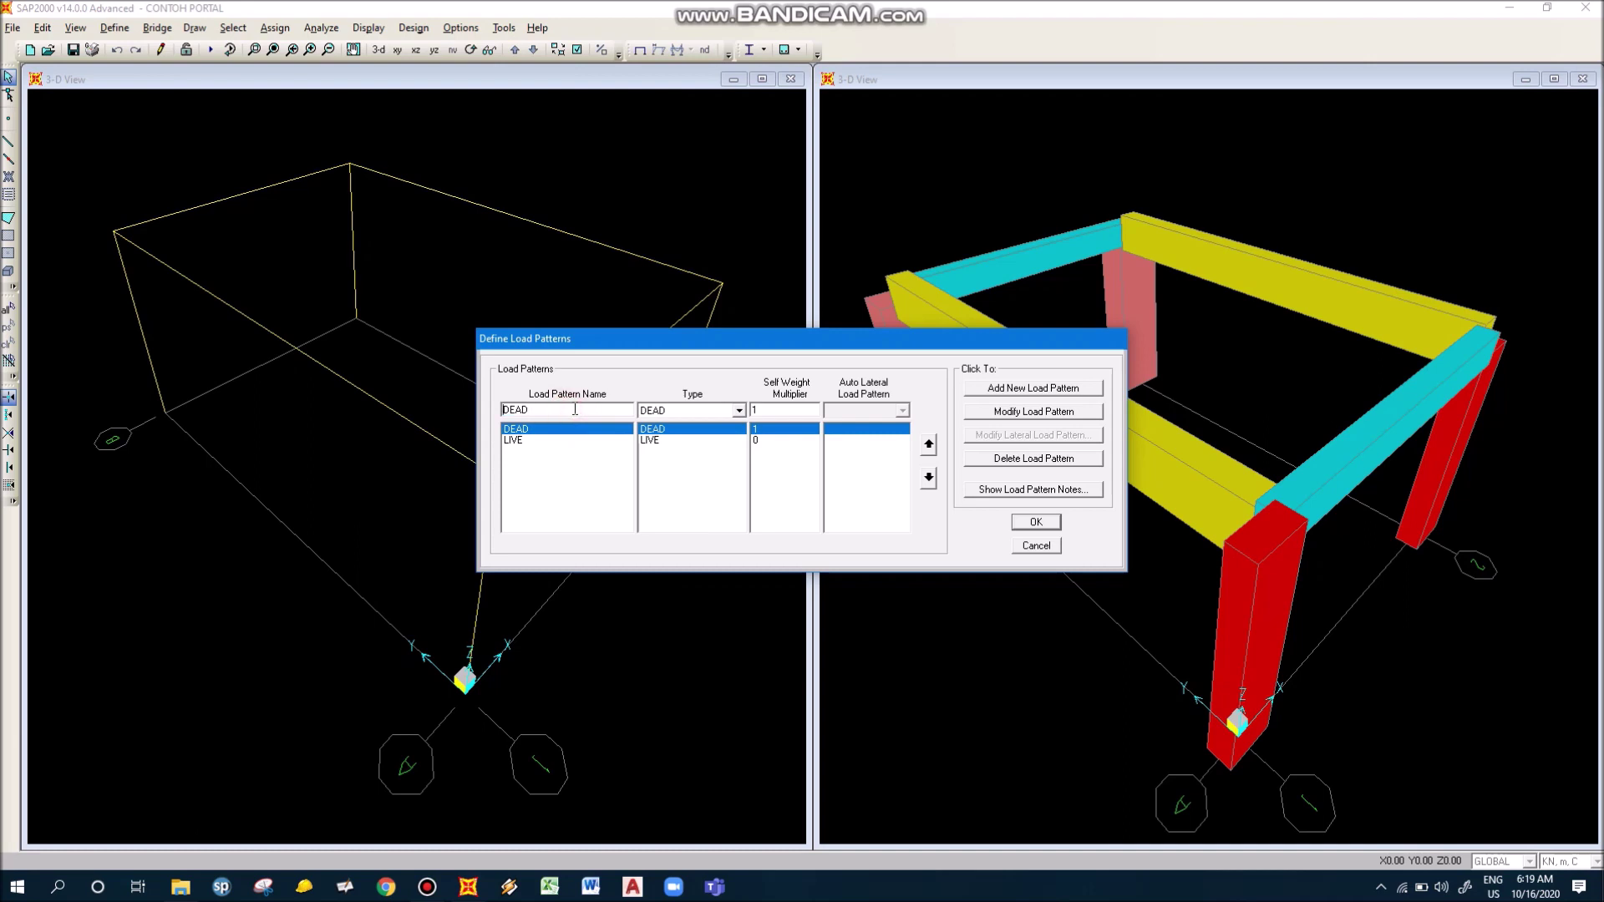
click(503, 410)
text(SUPER)
click(1056, 412)
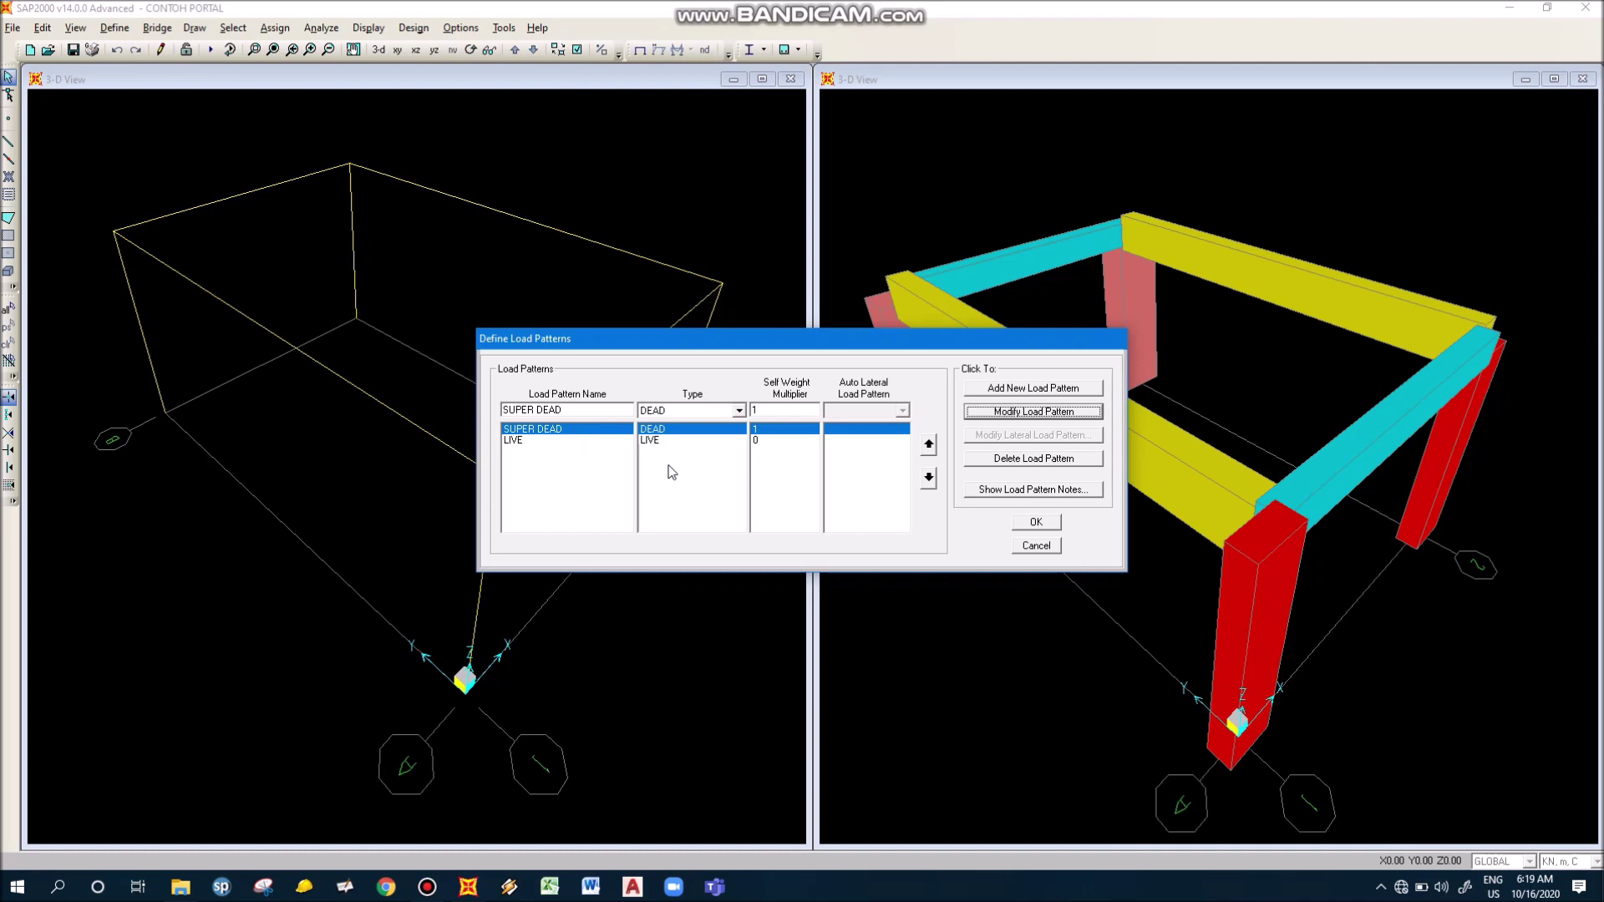
Check the notes of the SUPER DEAD load pattern, leave them empty, and accept the load pattern definitions
click(1029, 489)
click(730, 426)
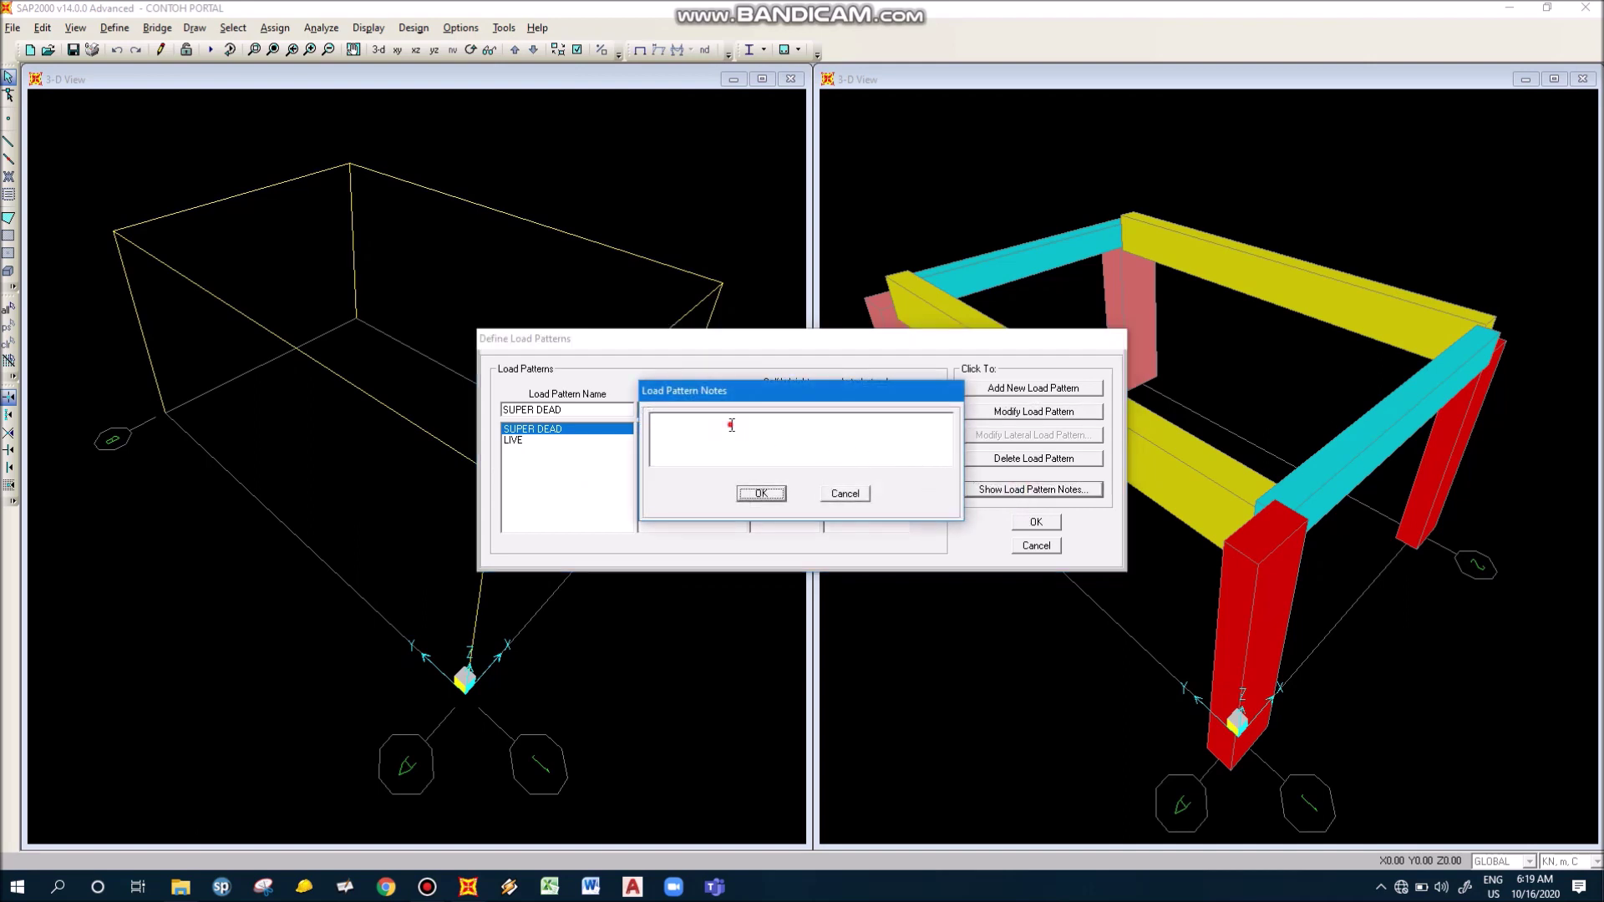
drag(744, 392, 935, 371)
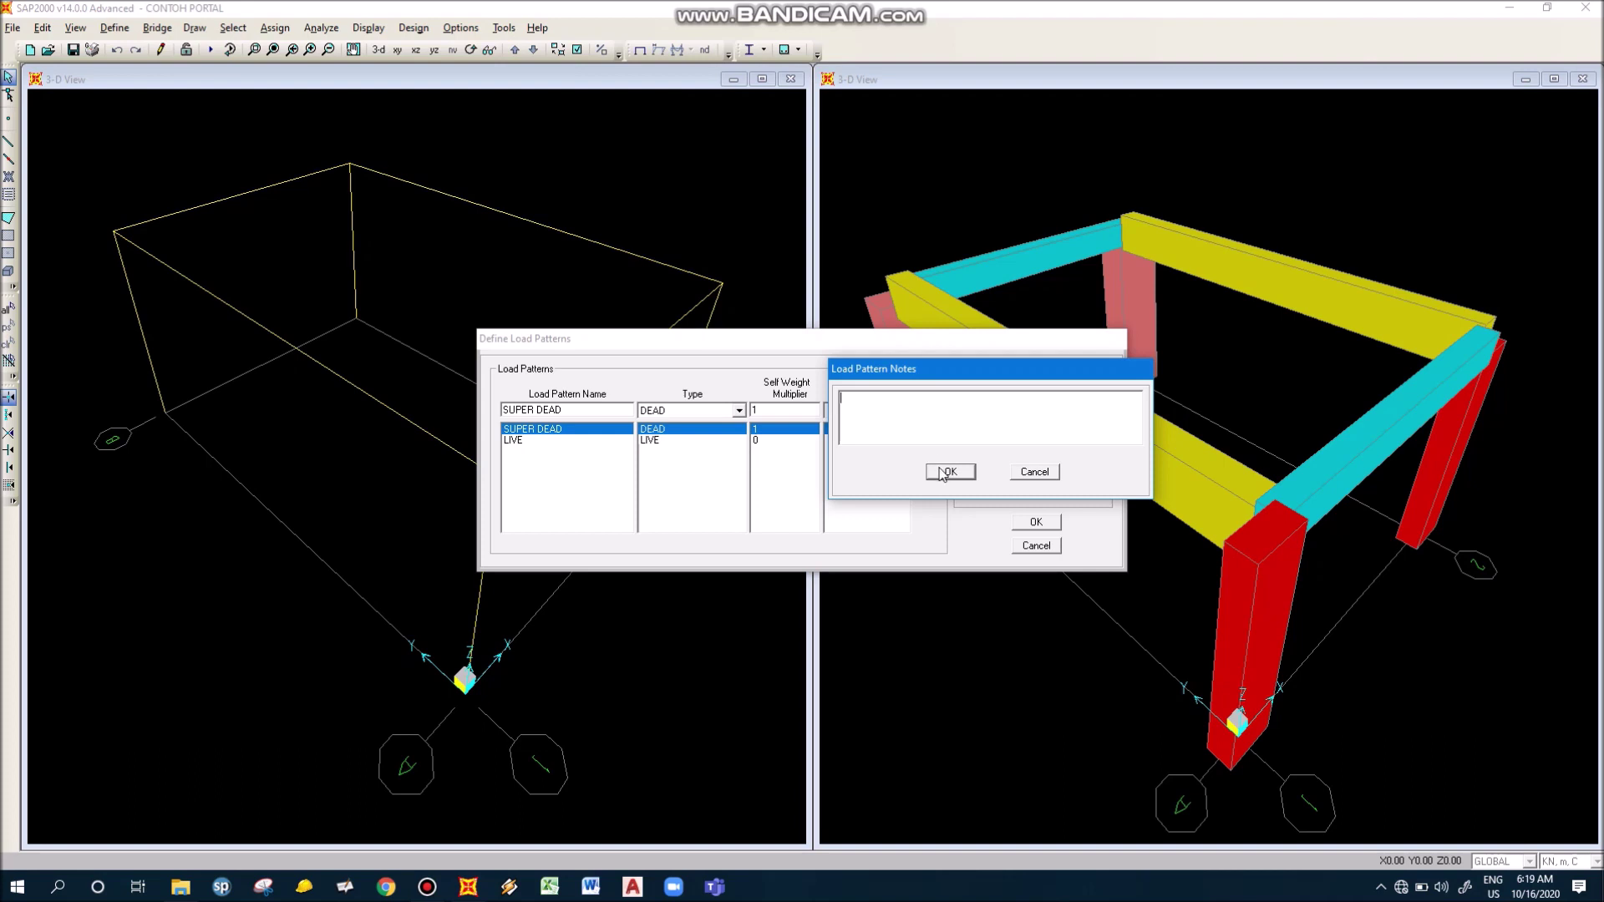
drag(977, 375, 872, 375)
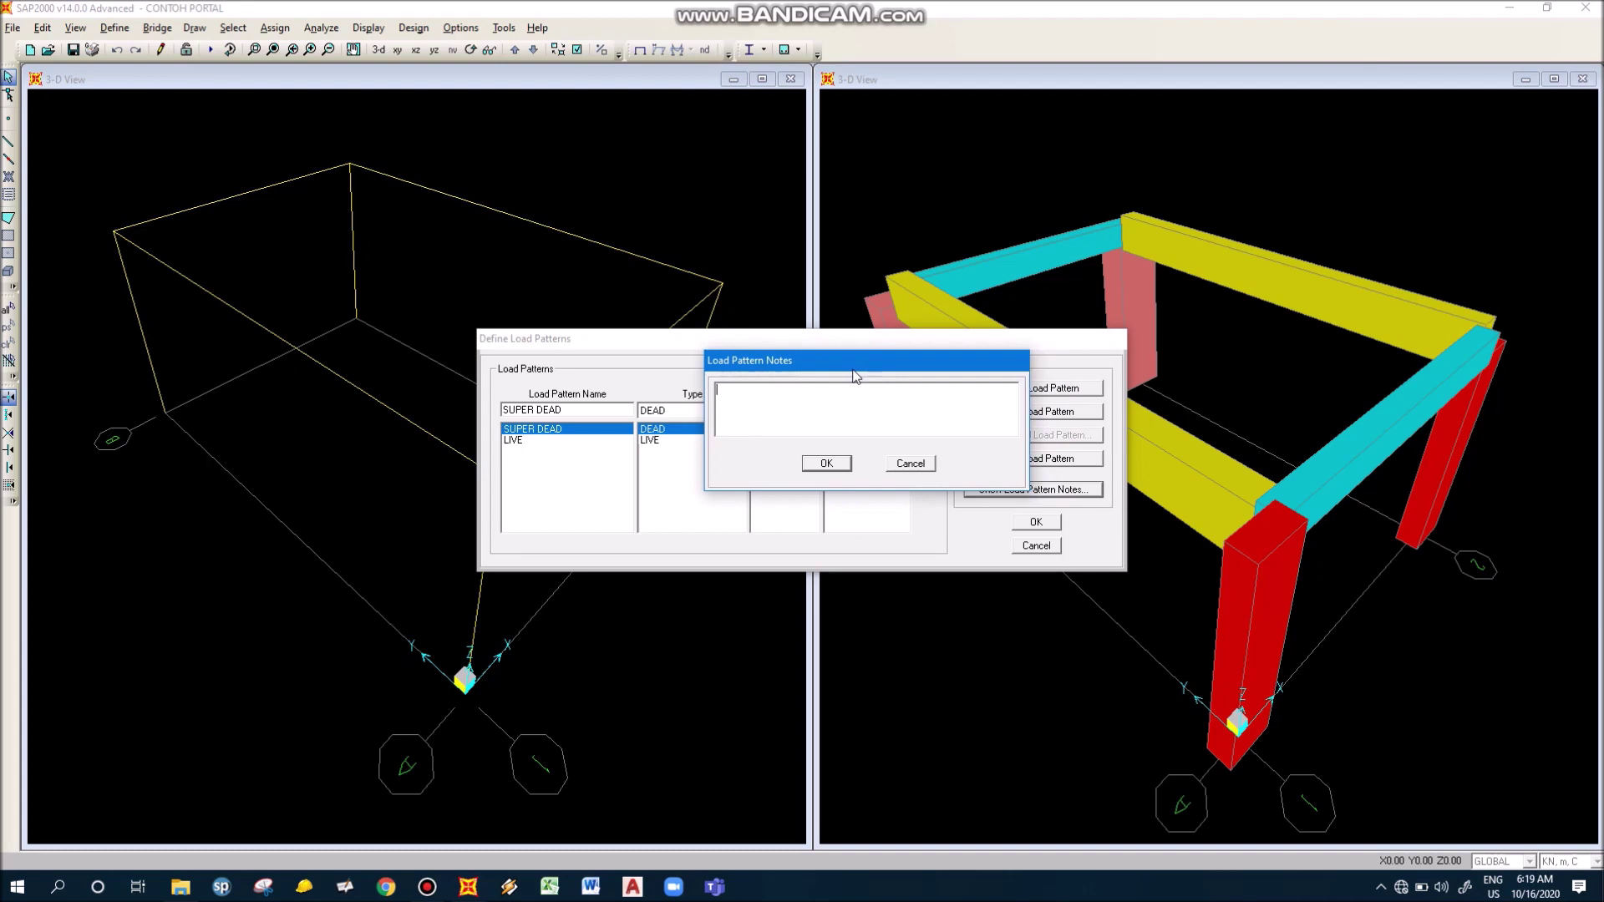
click(823, 465)
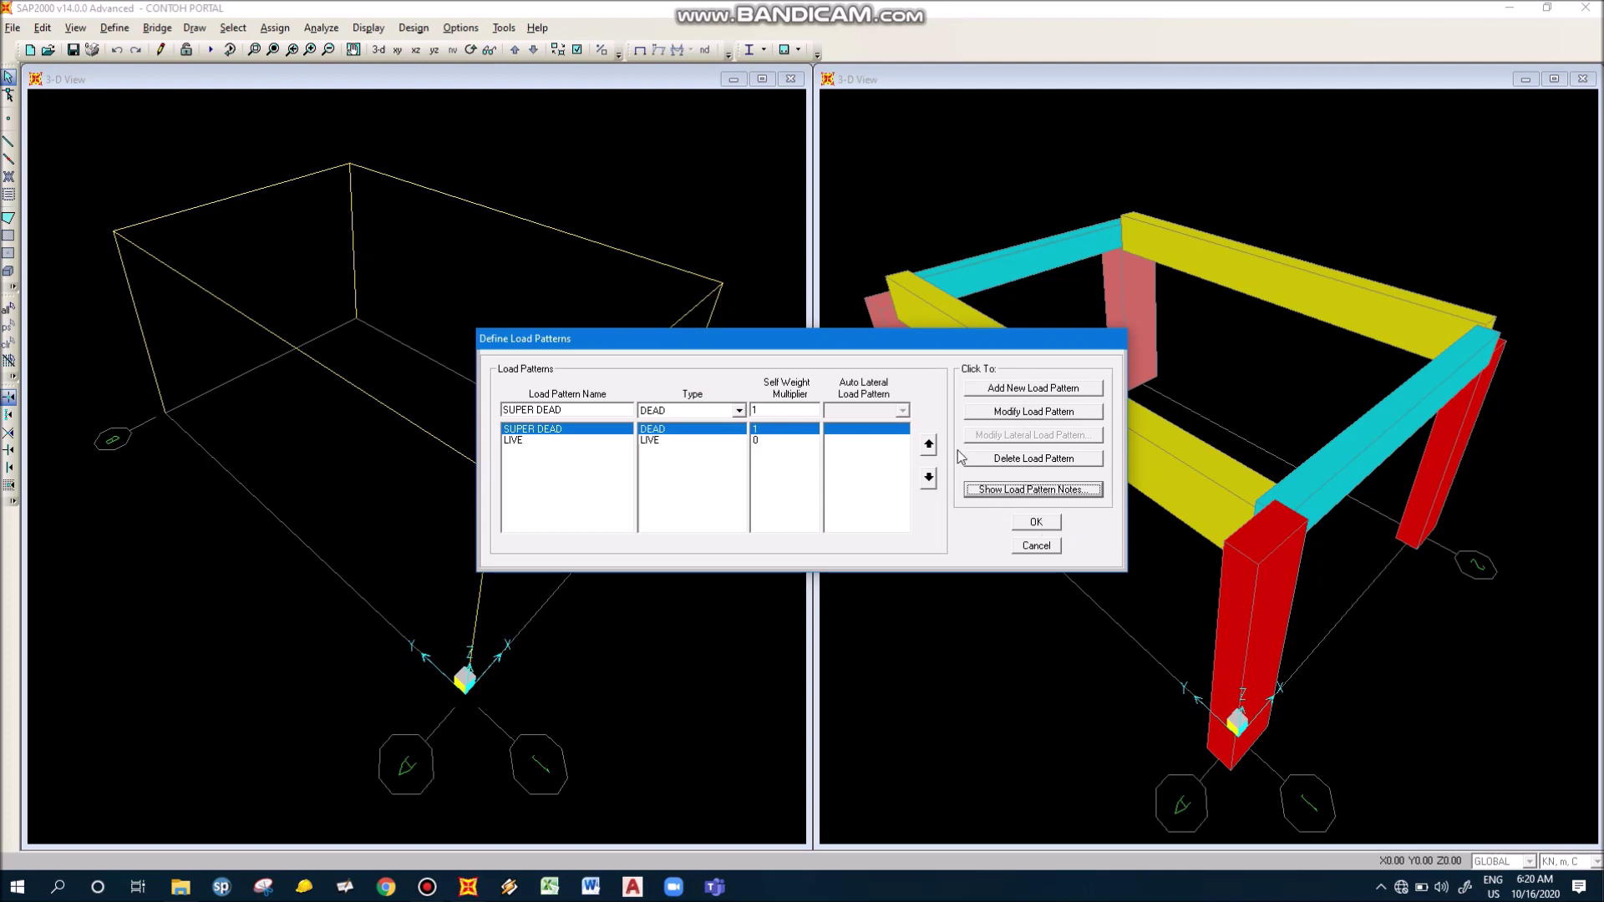
click(1032, 524)
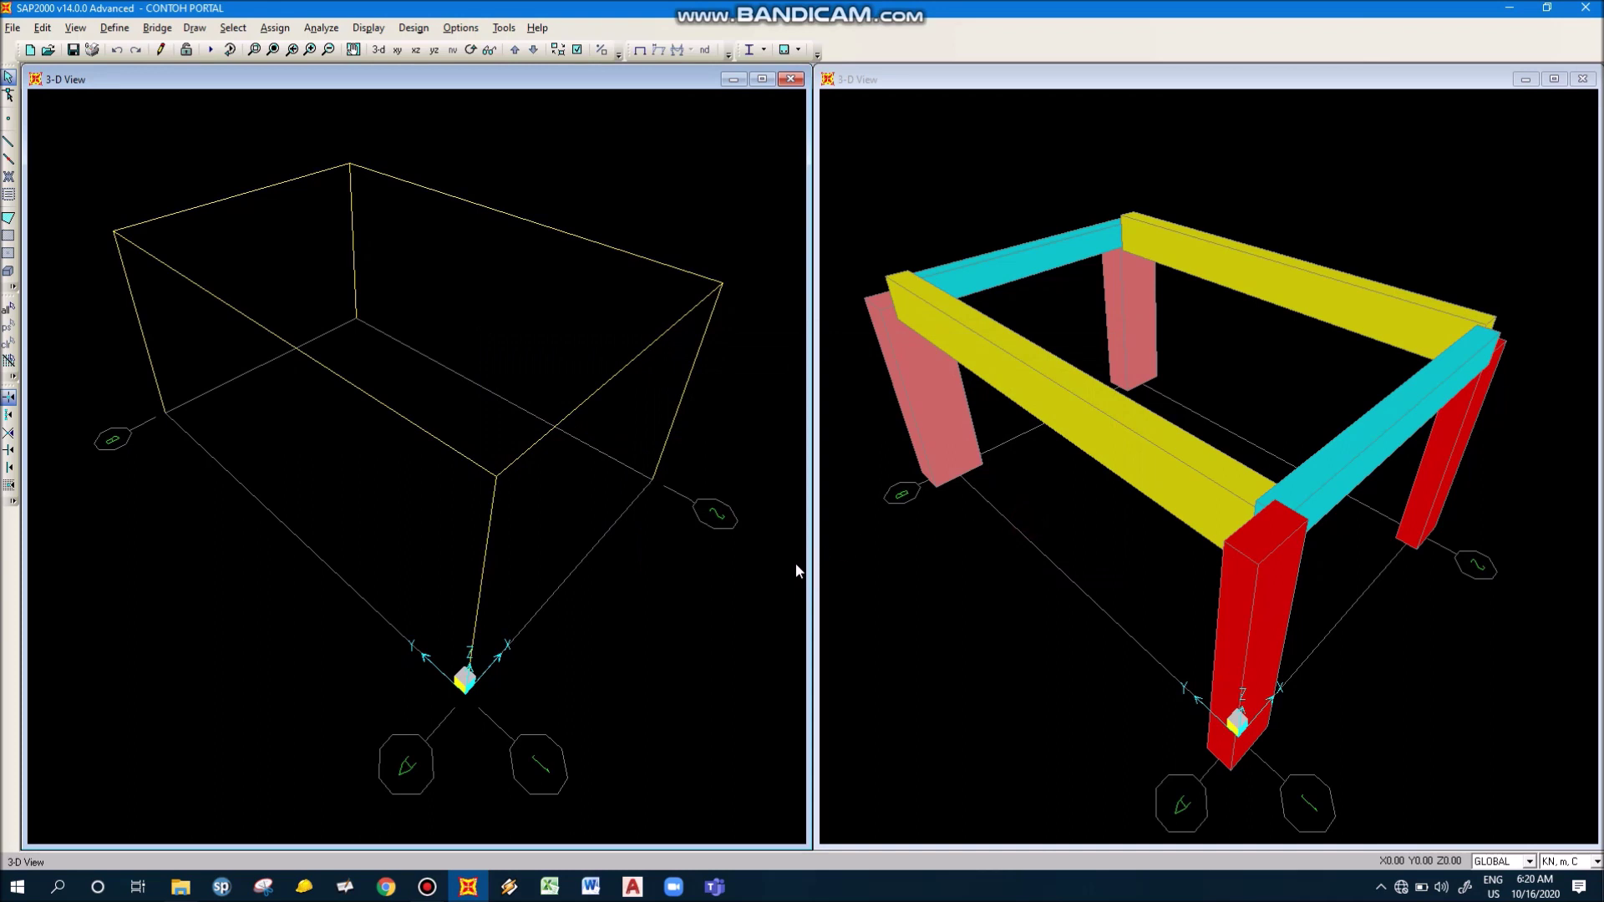
Inspect the LIVE load case data and its available load case types, and leave the case without changes
click(115, 28)
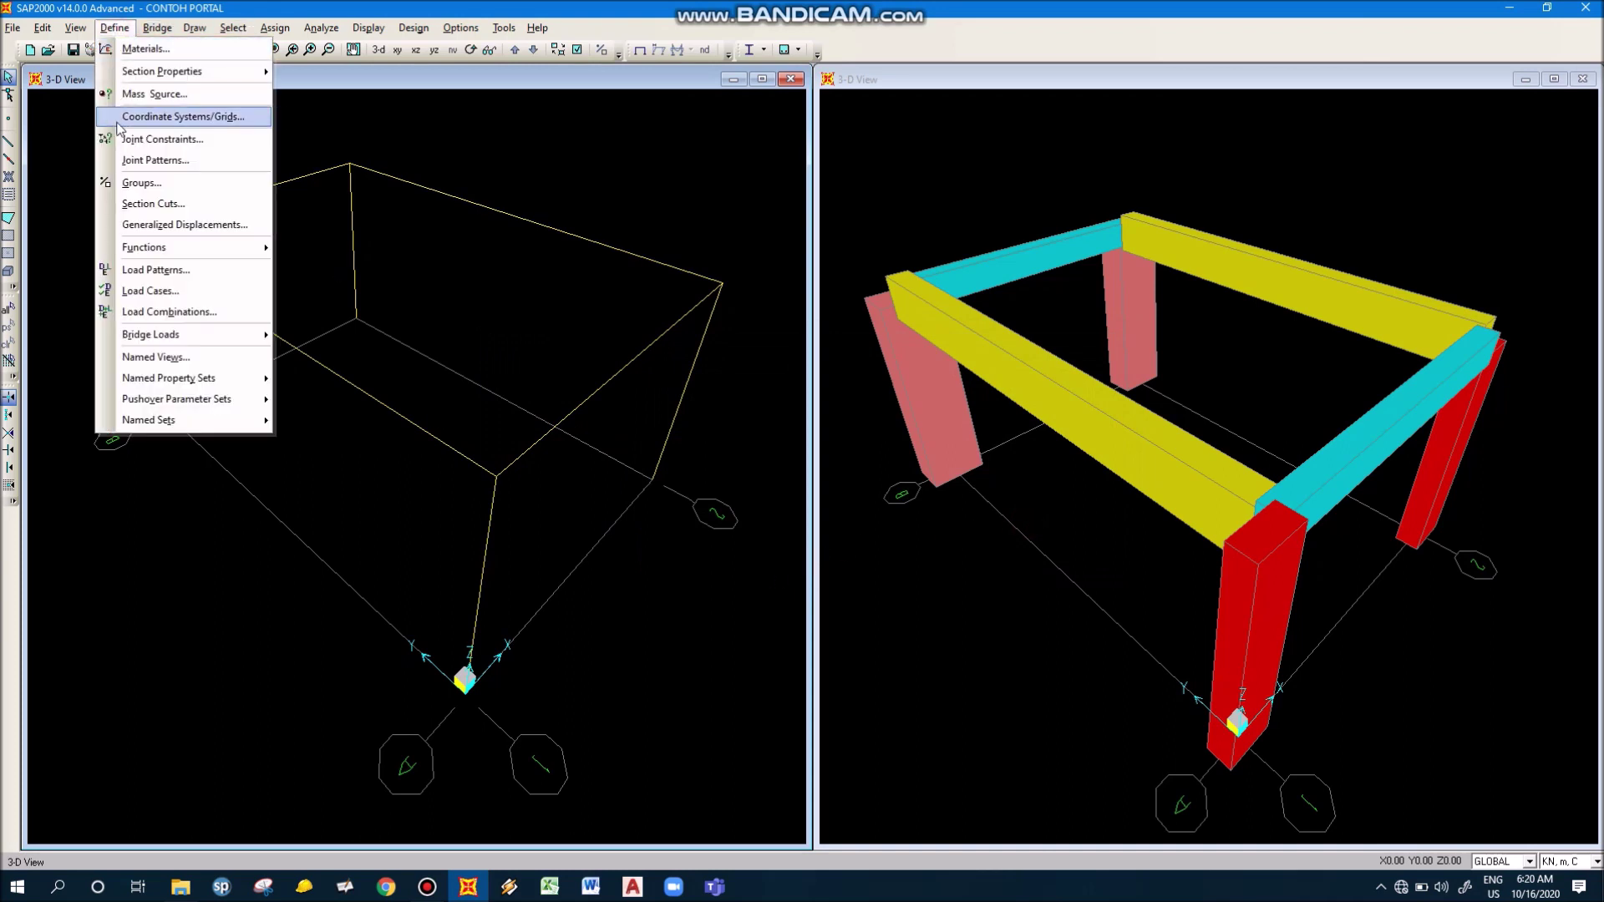
click(212, 292)
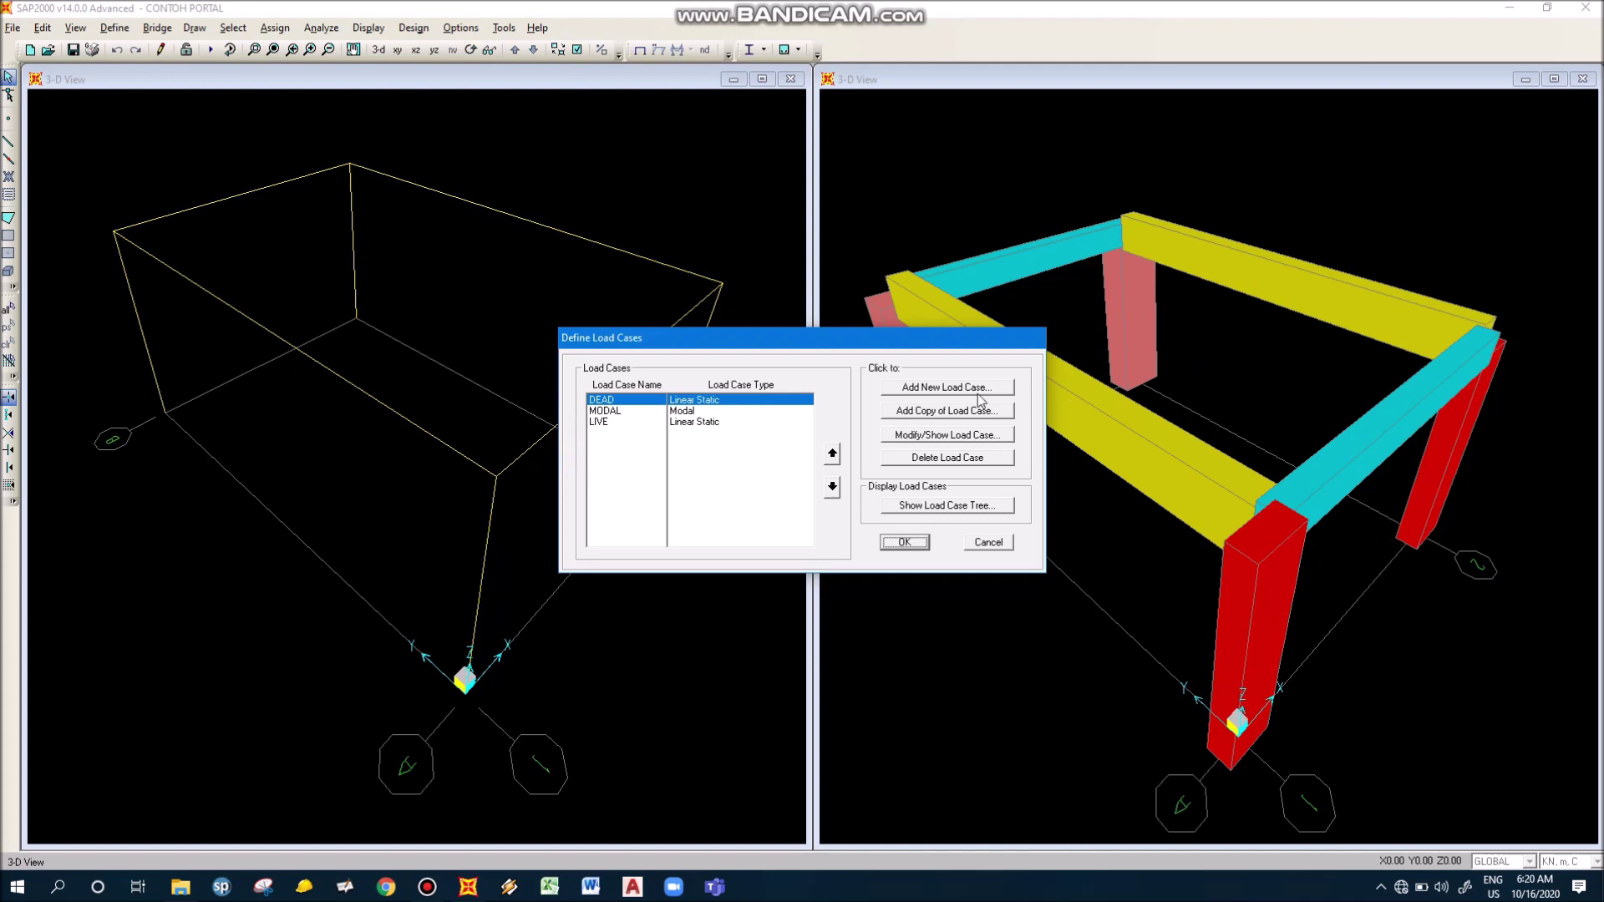
click(711, 424)
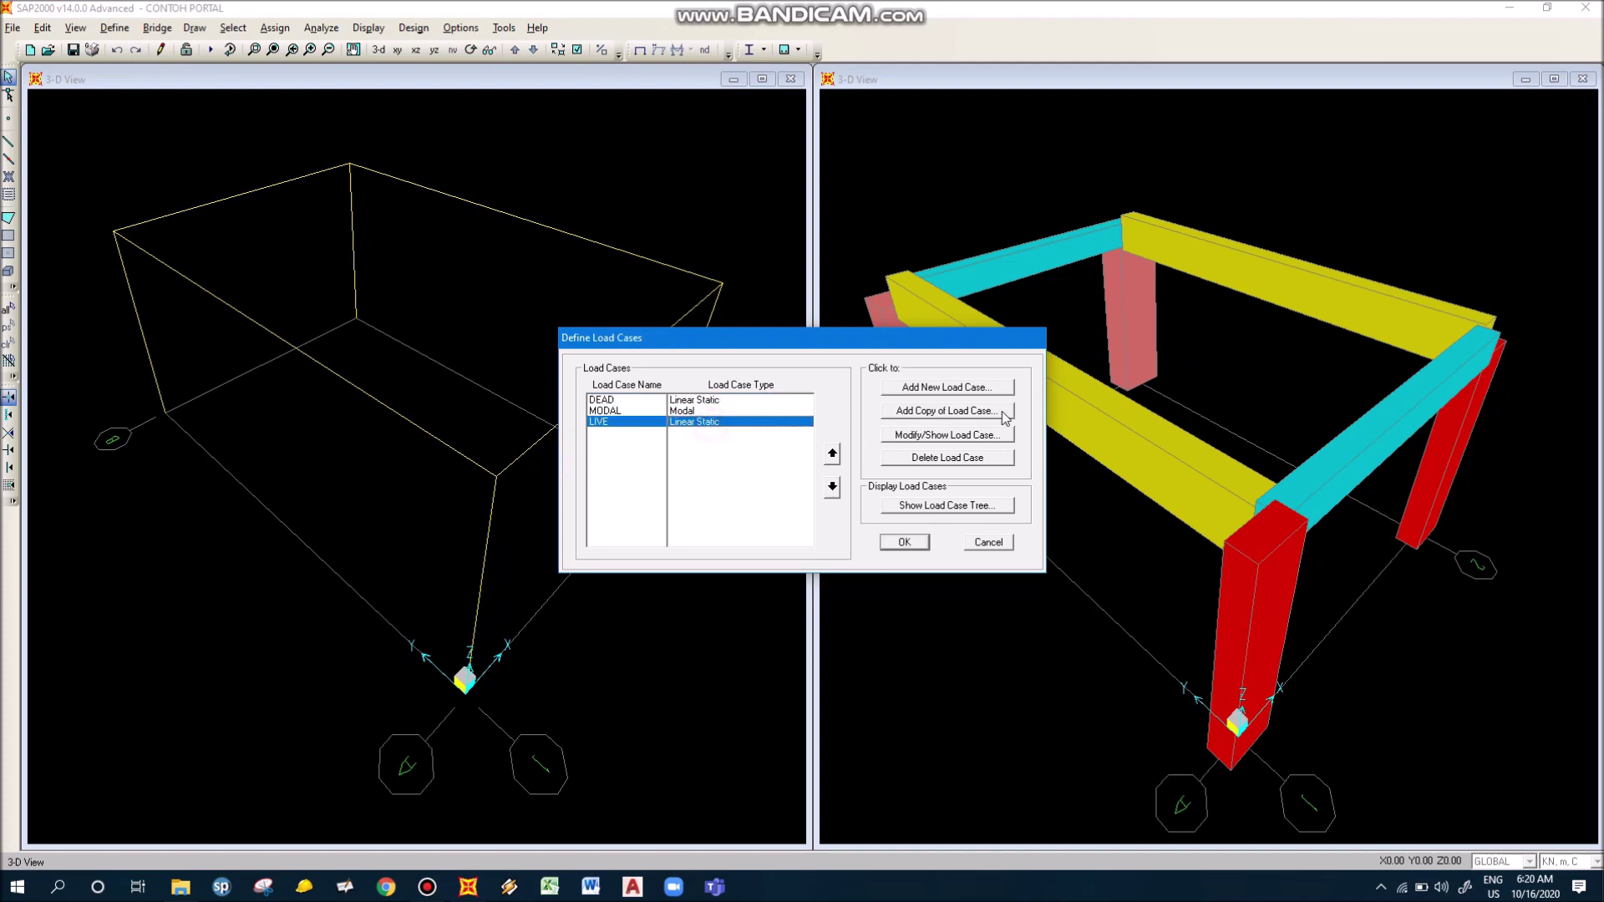
click(955, 436)
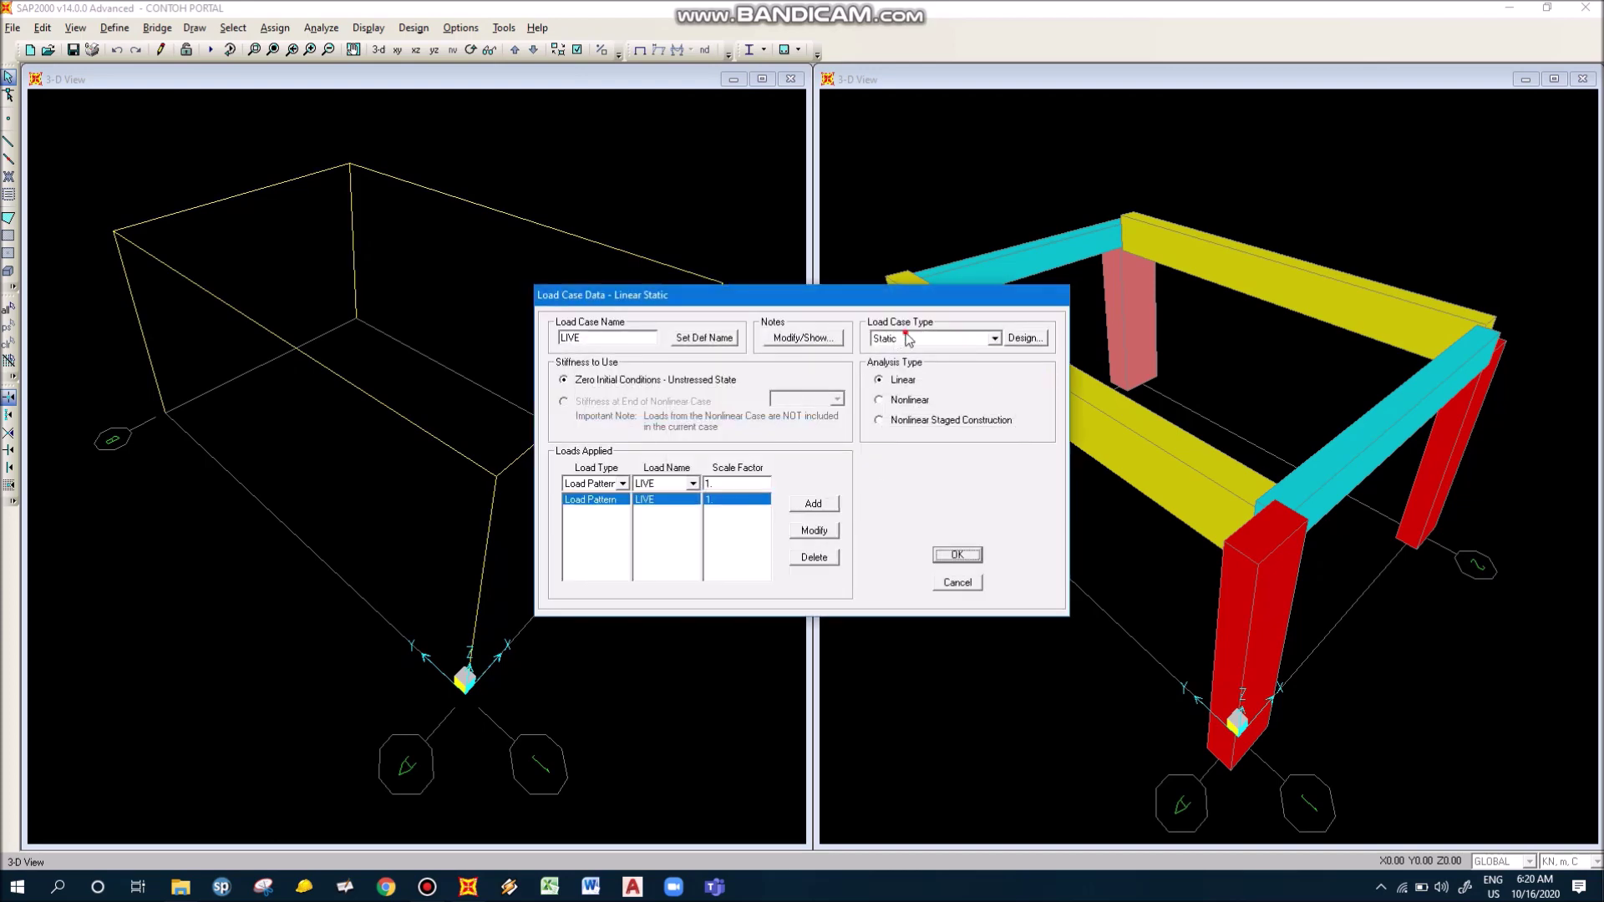
click(921, 339)
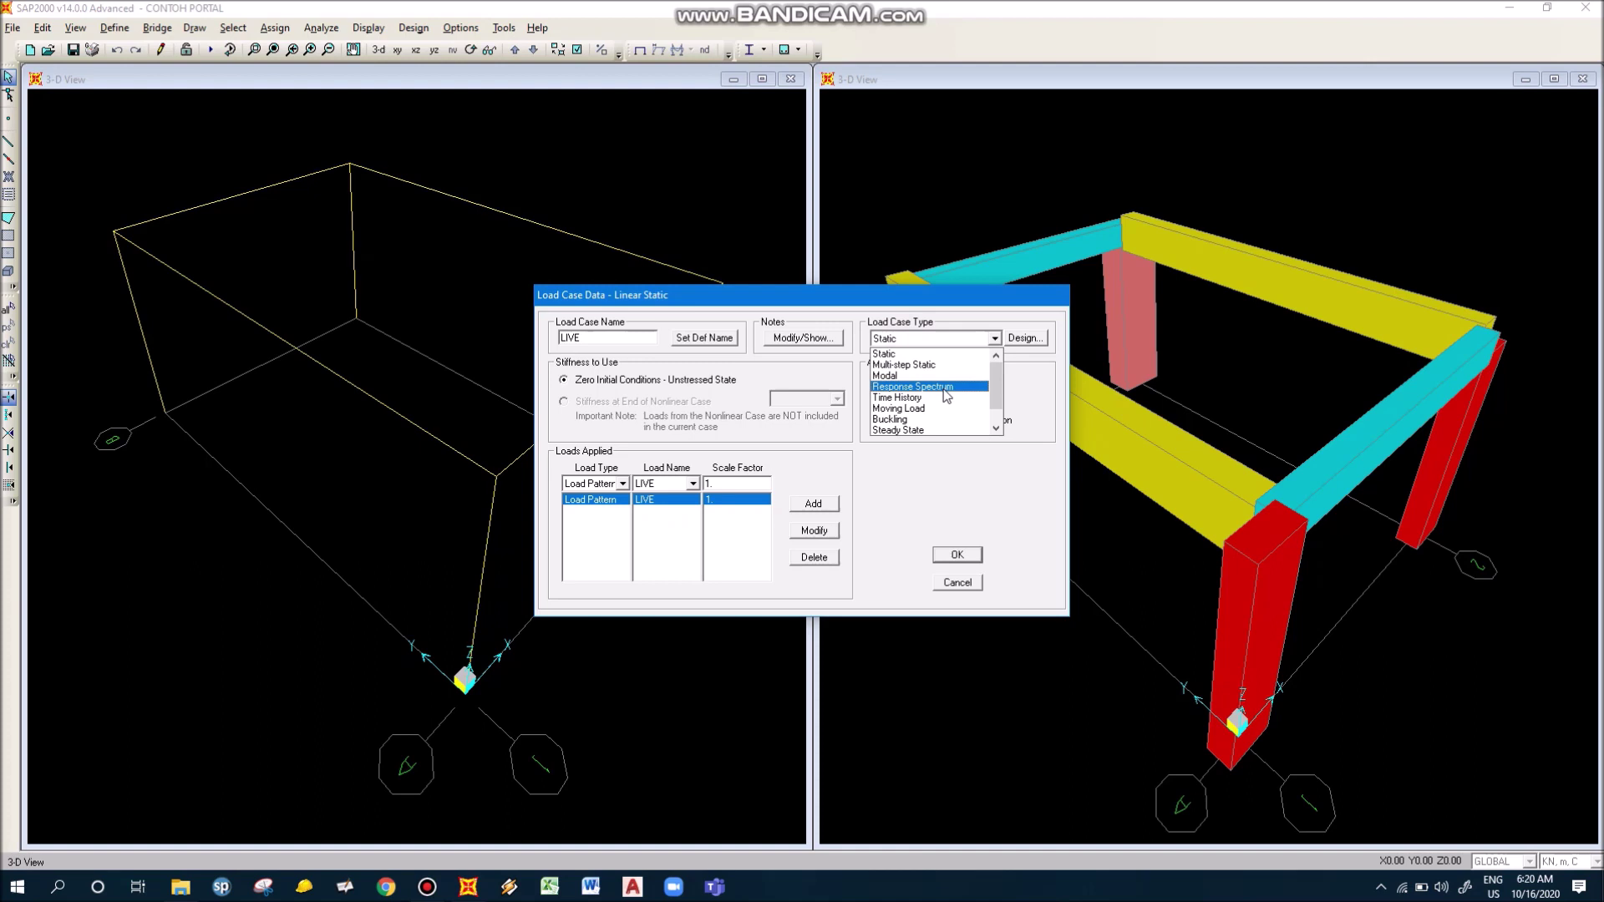
click(1033, 535)
click(957, 582)
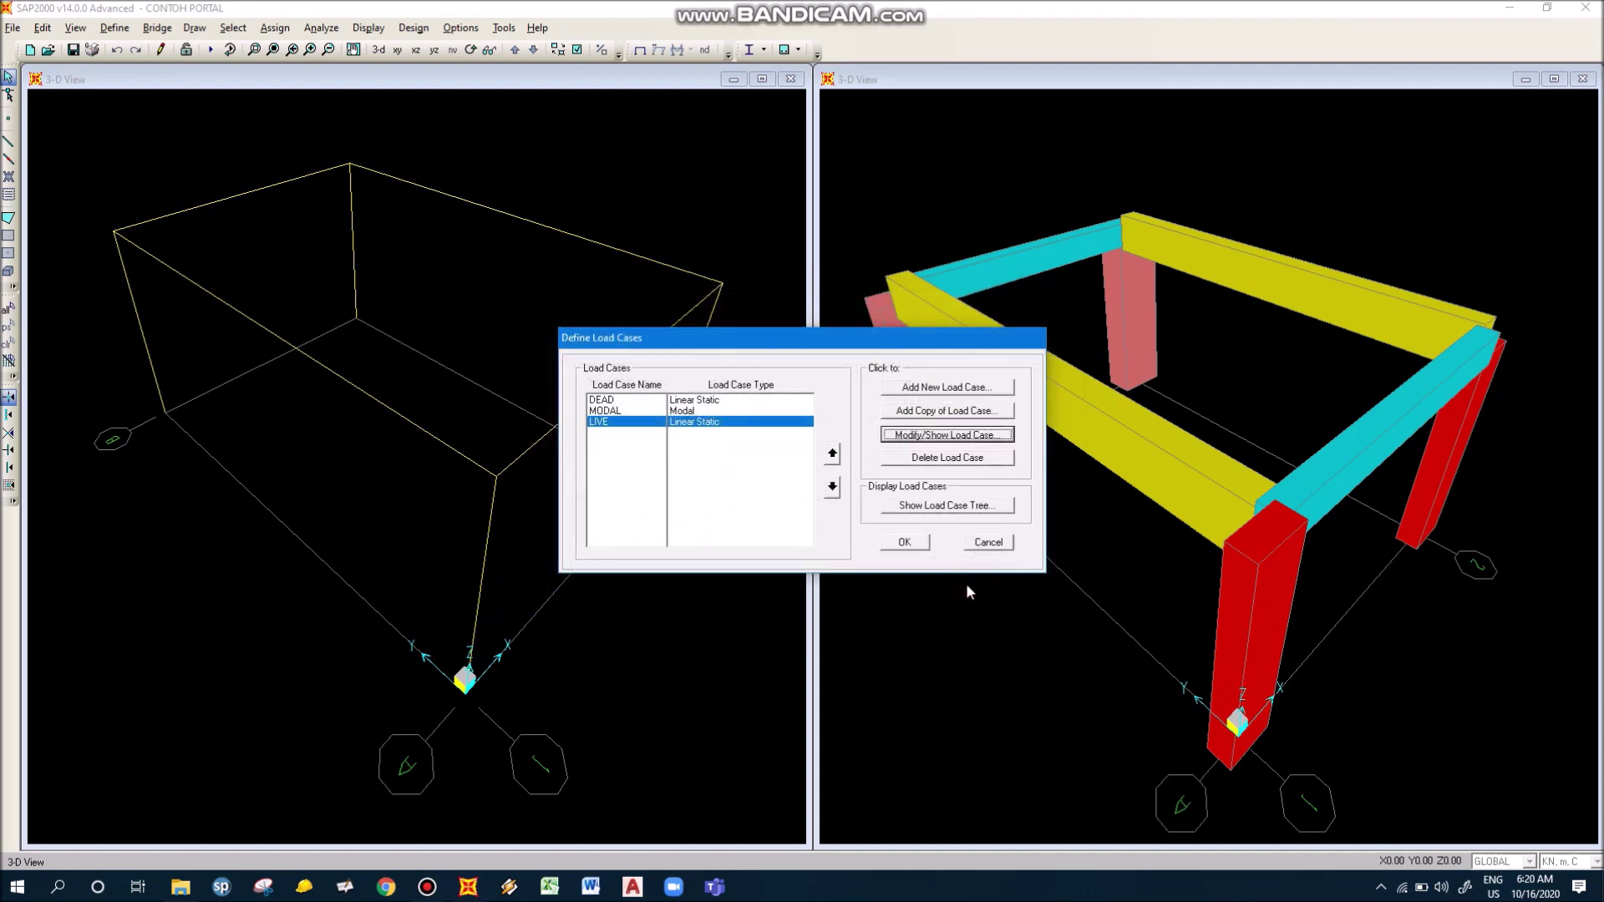
Review the DEAD, MODAL and LIVE entries in the load case definitions and close the list
click(689, 403)
click(707, 424)
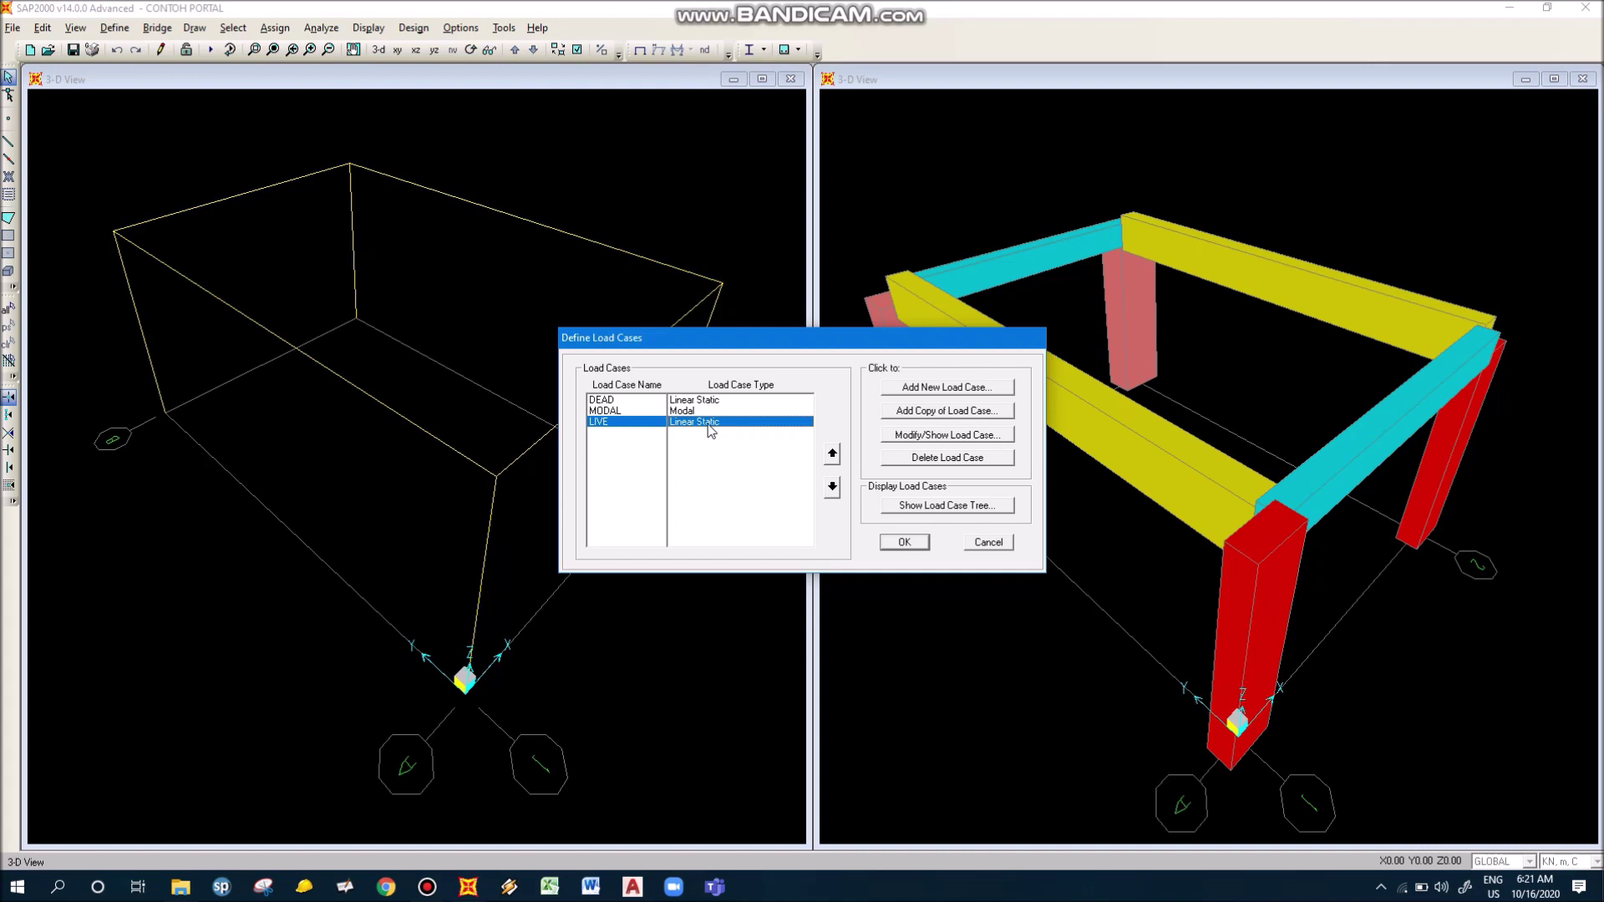
click(710, 410)
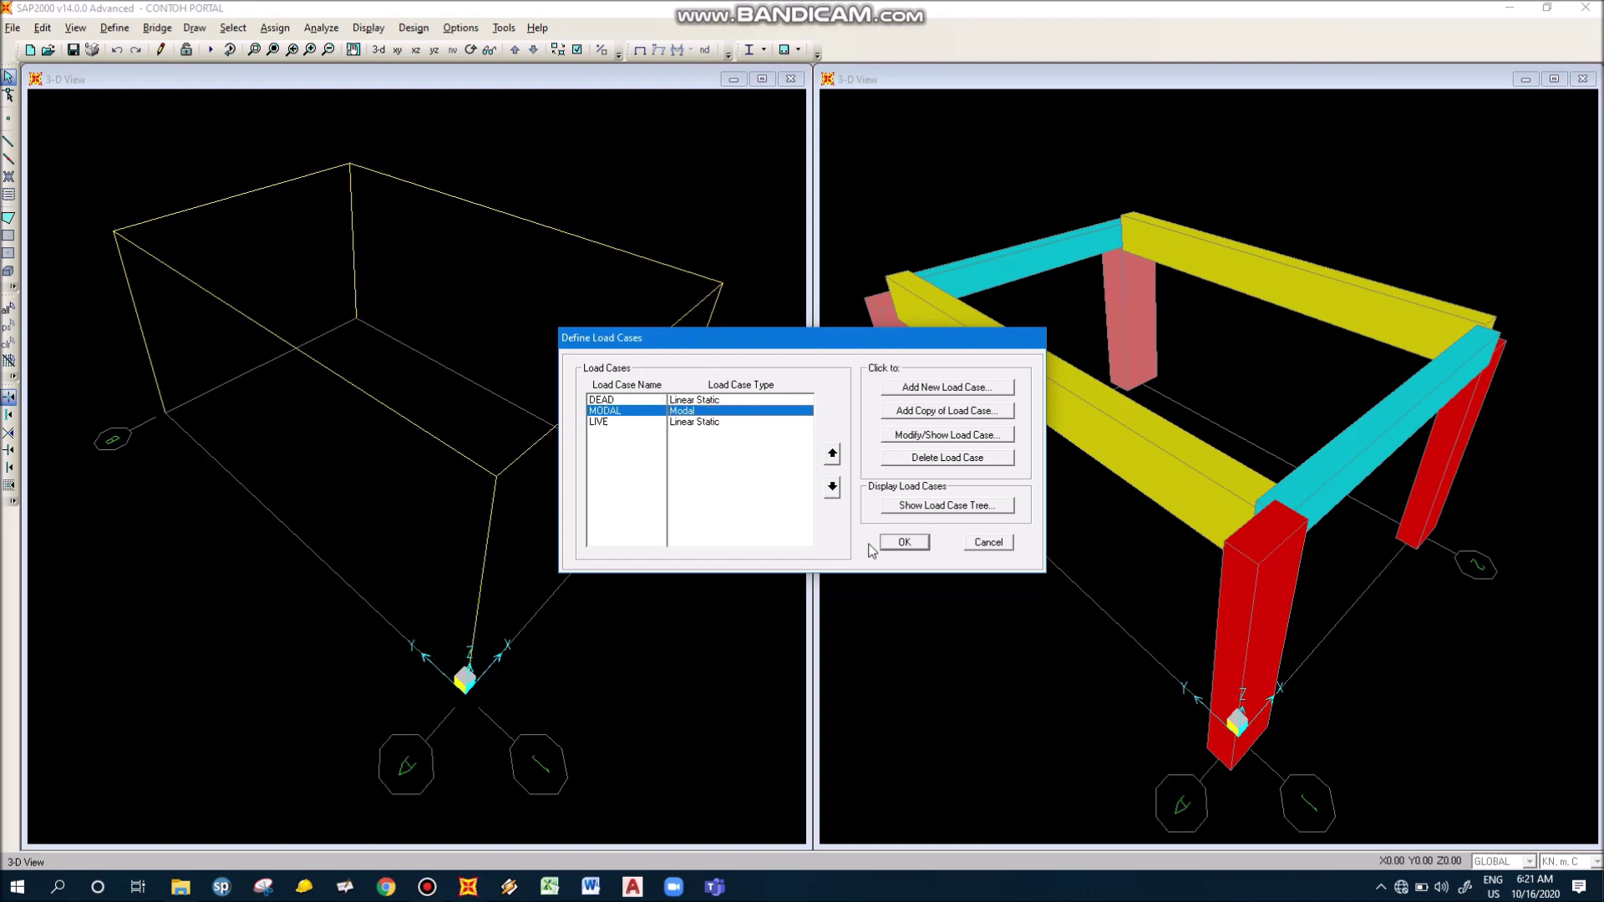
click(618, 401)
click(615, 422)
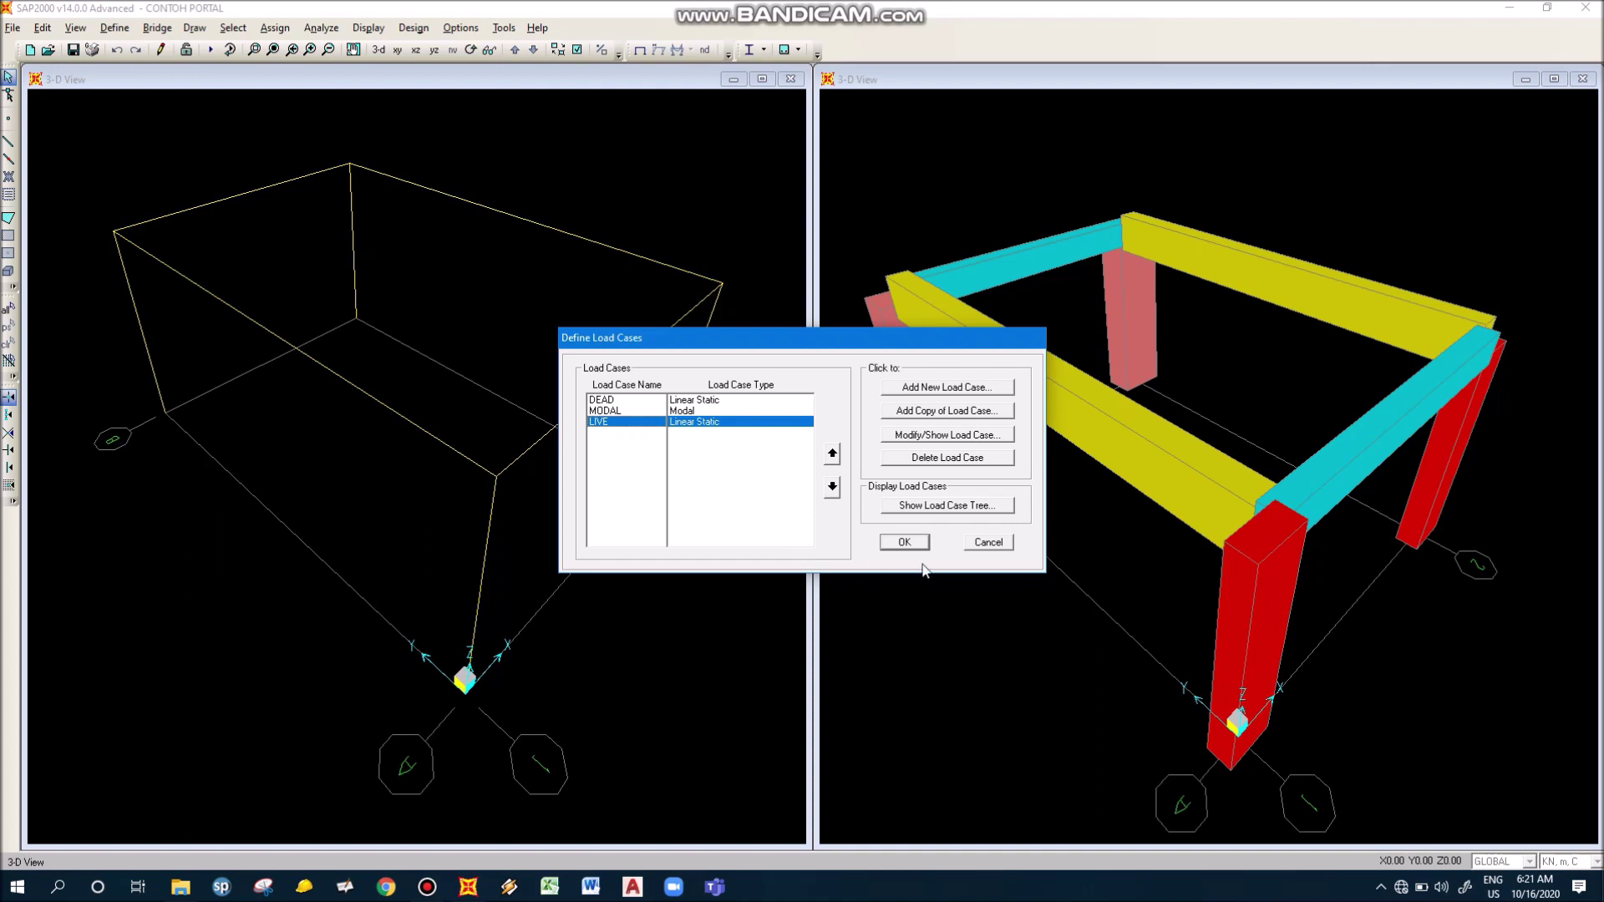
click(901, 544)
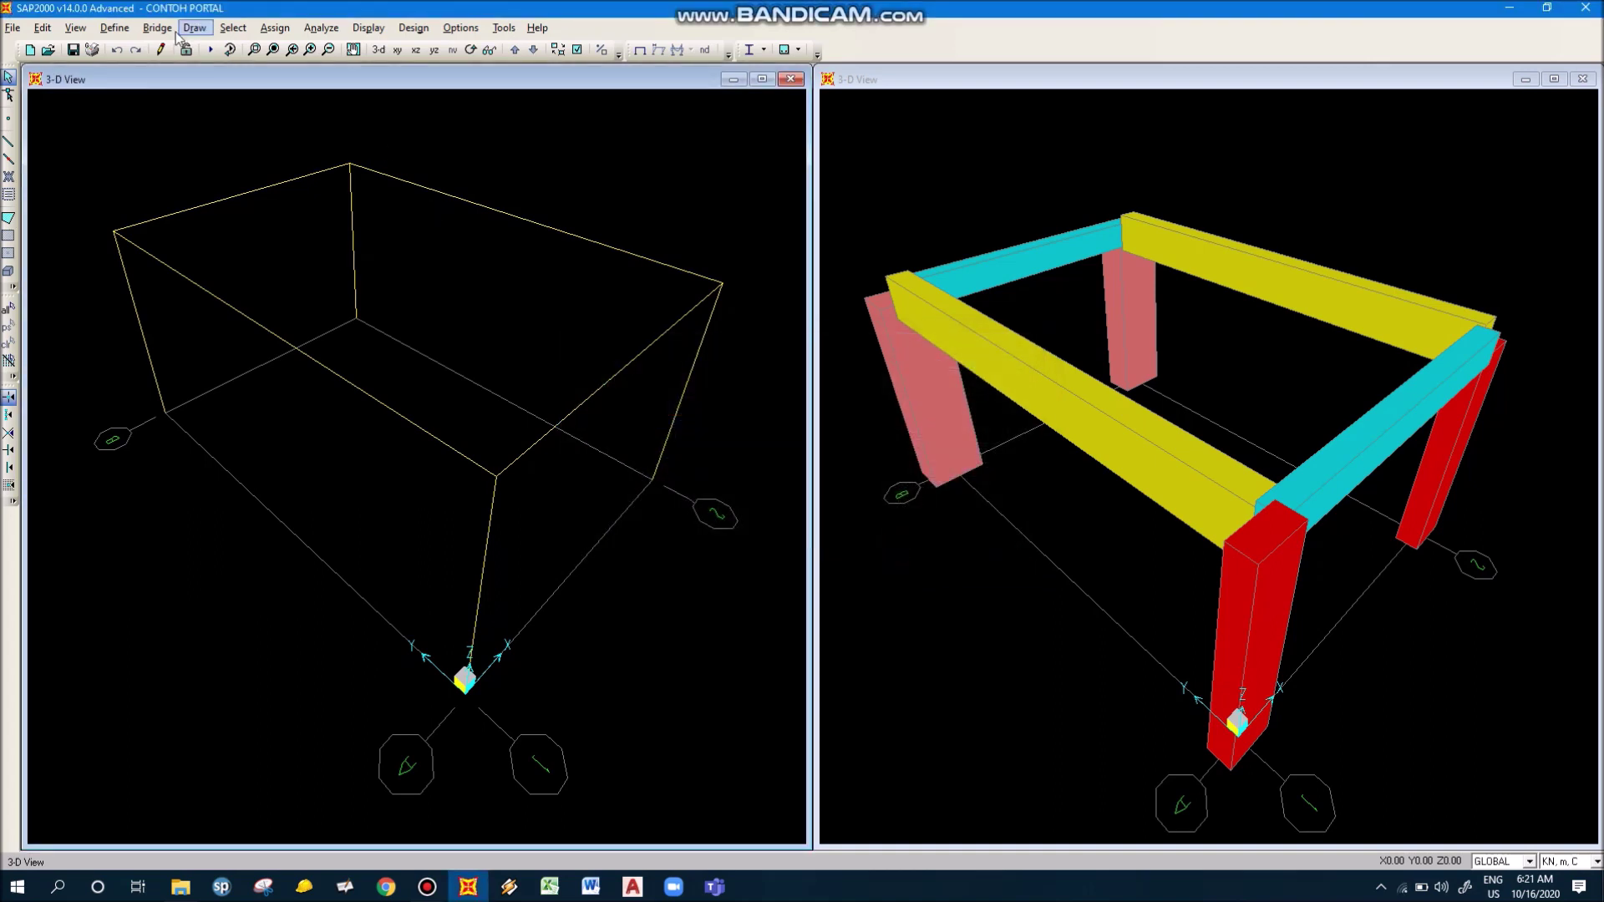
Open the load combination definitions and read the basic factored combinations of section 2.3.2 in SNI 1727 2013 Beban.pdf in Adobe Acrobat
click(115, 29)
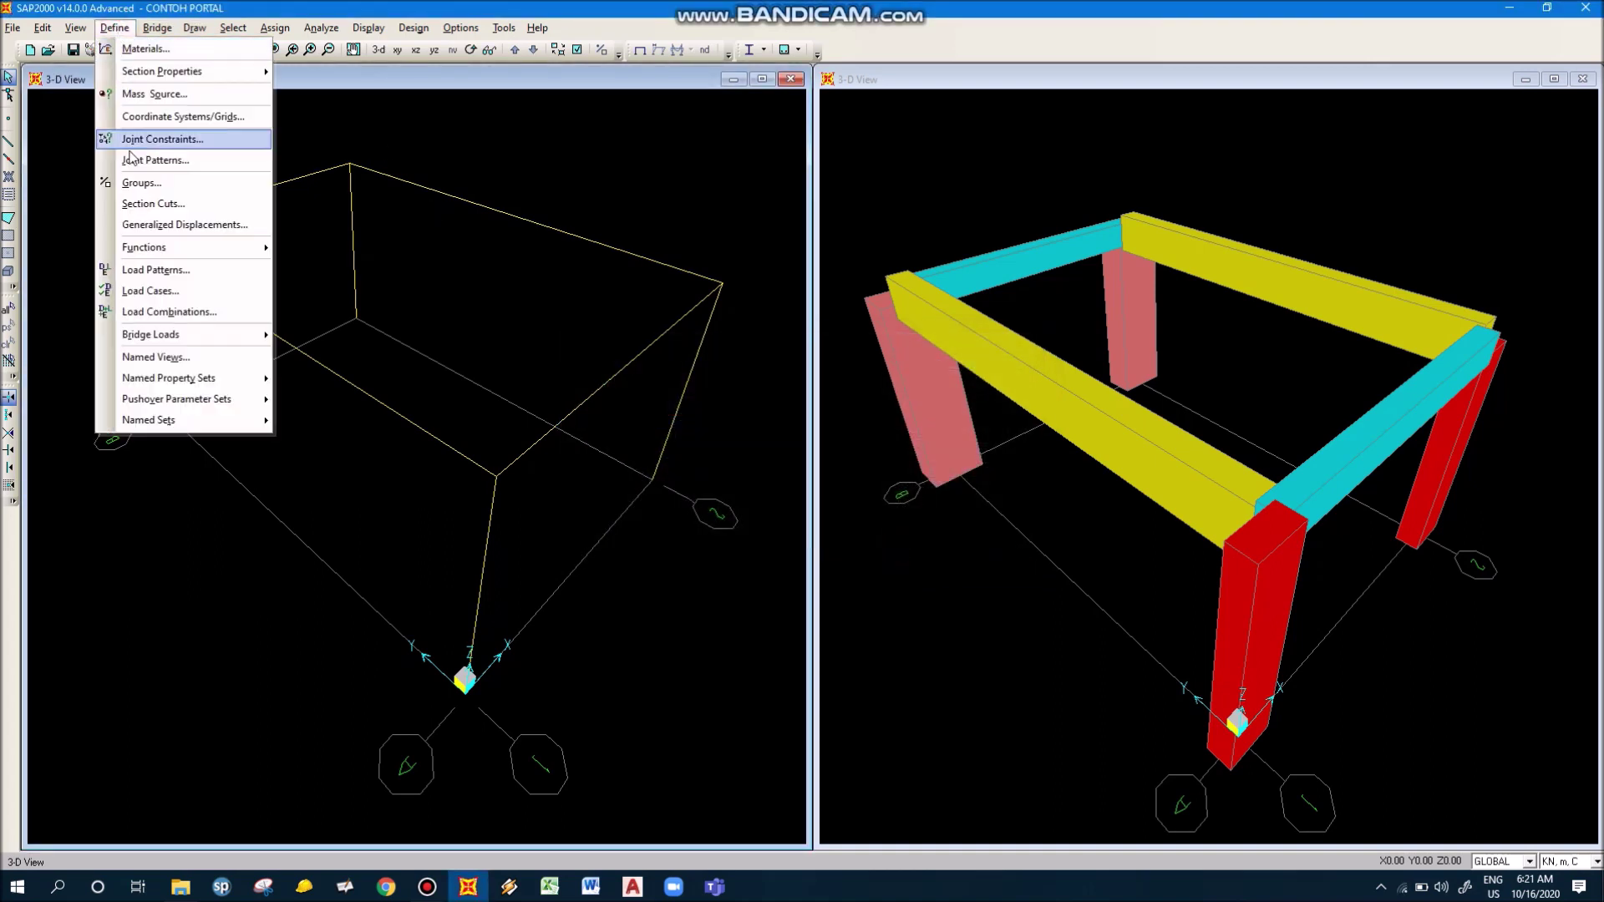
click(202, 312)
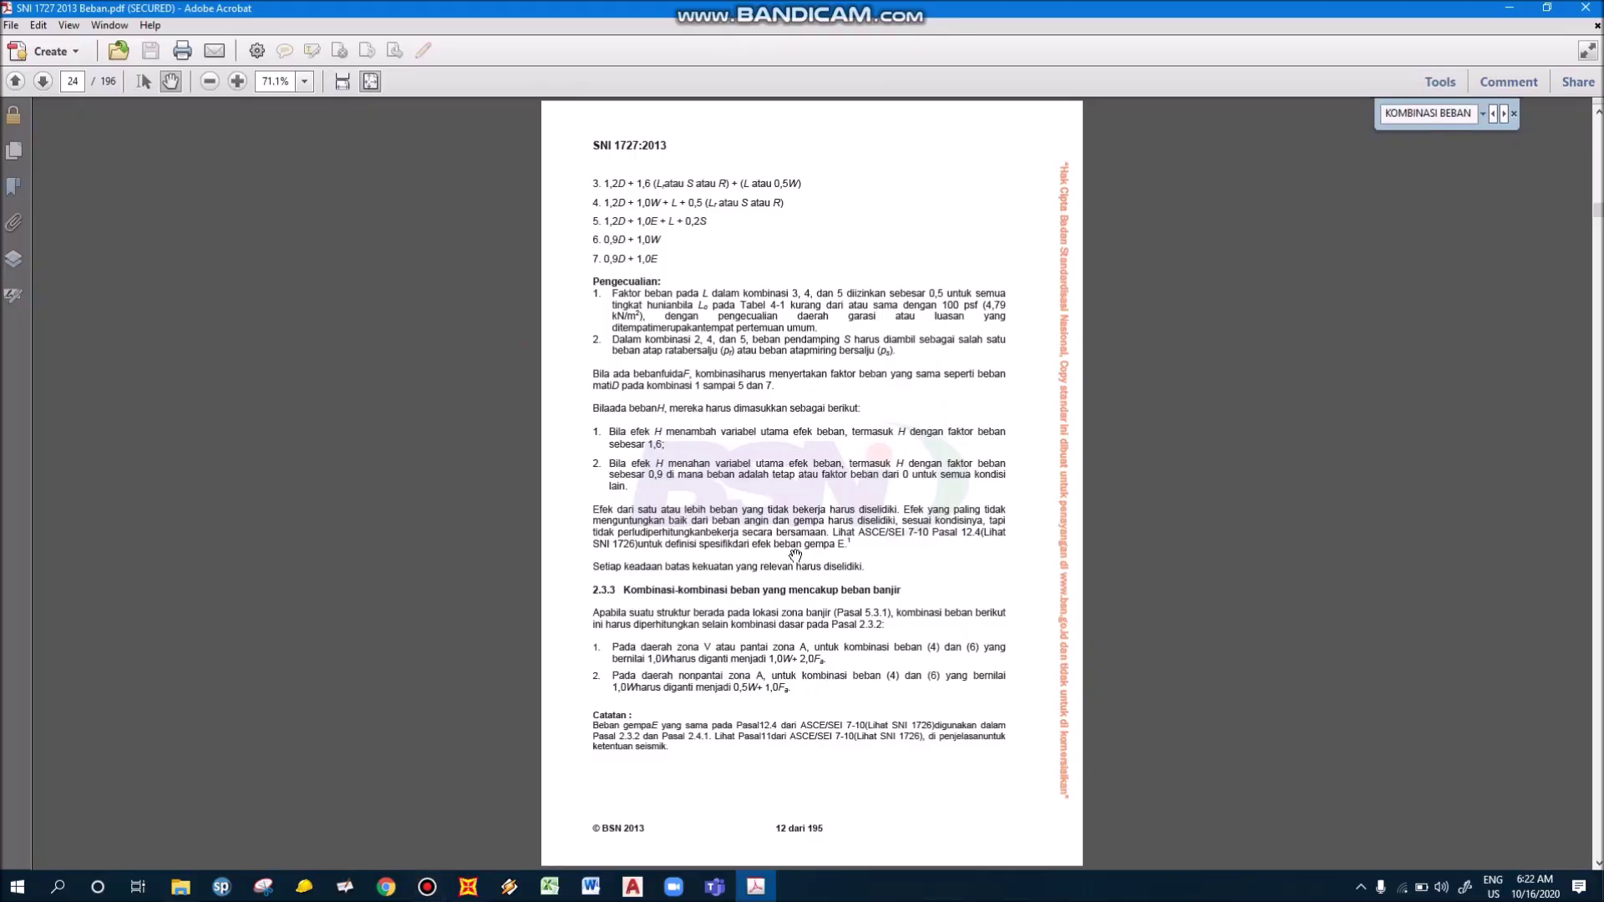
scroll(793, 563, up, 1)
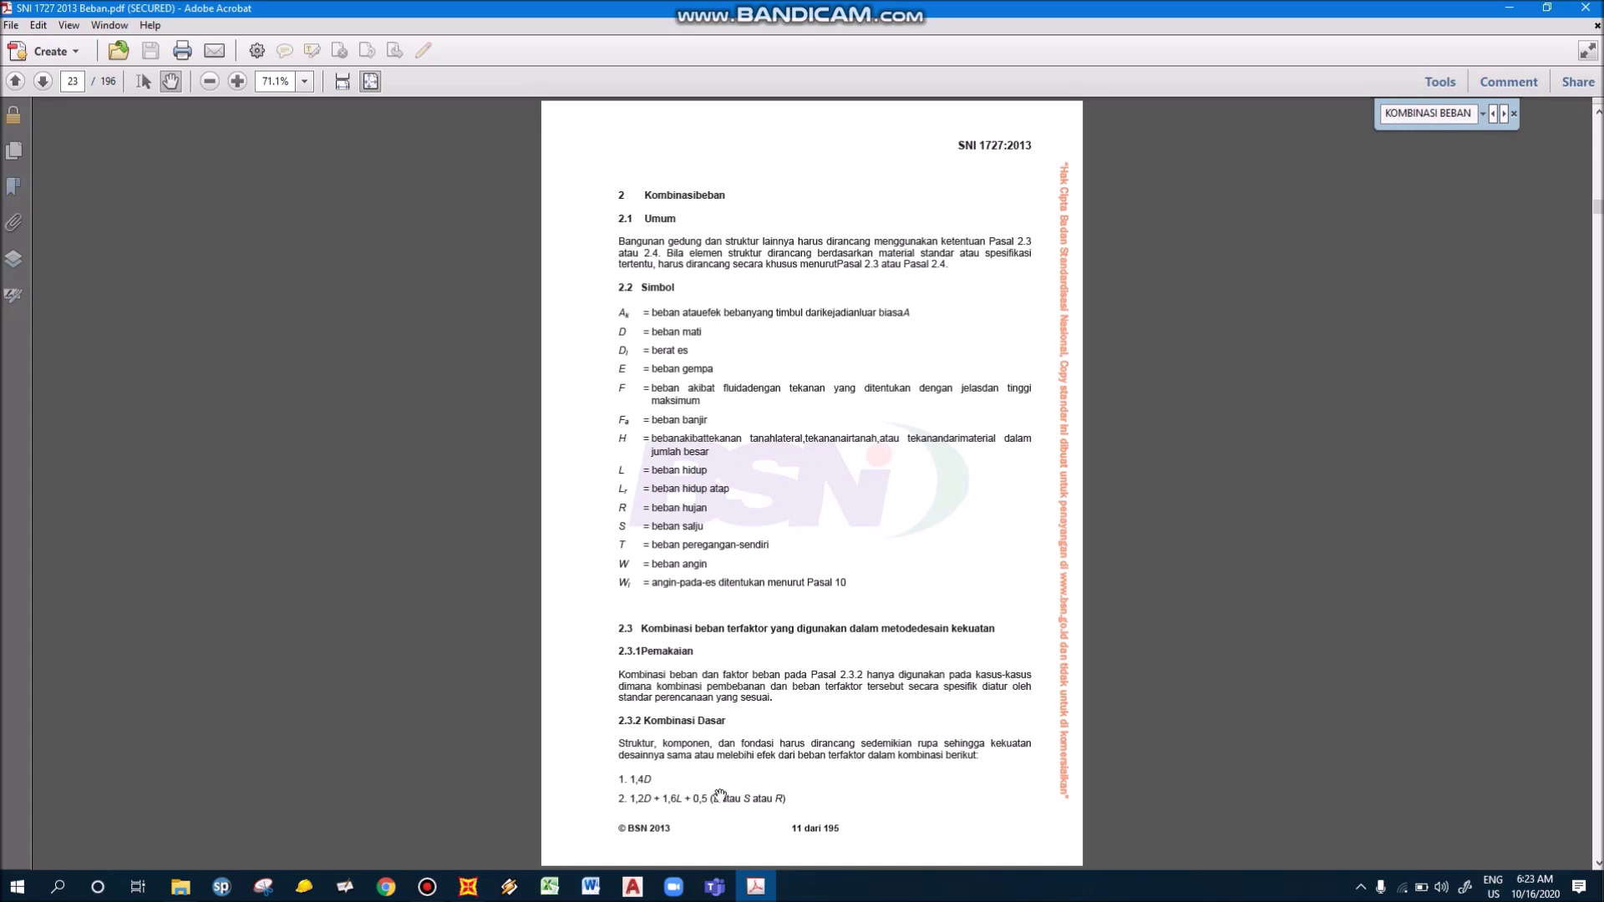
ctrl+scroll(758, 756, up, 3)
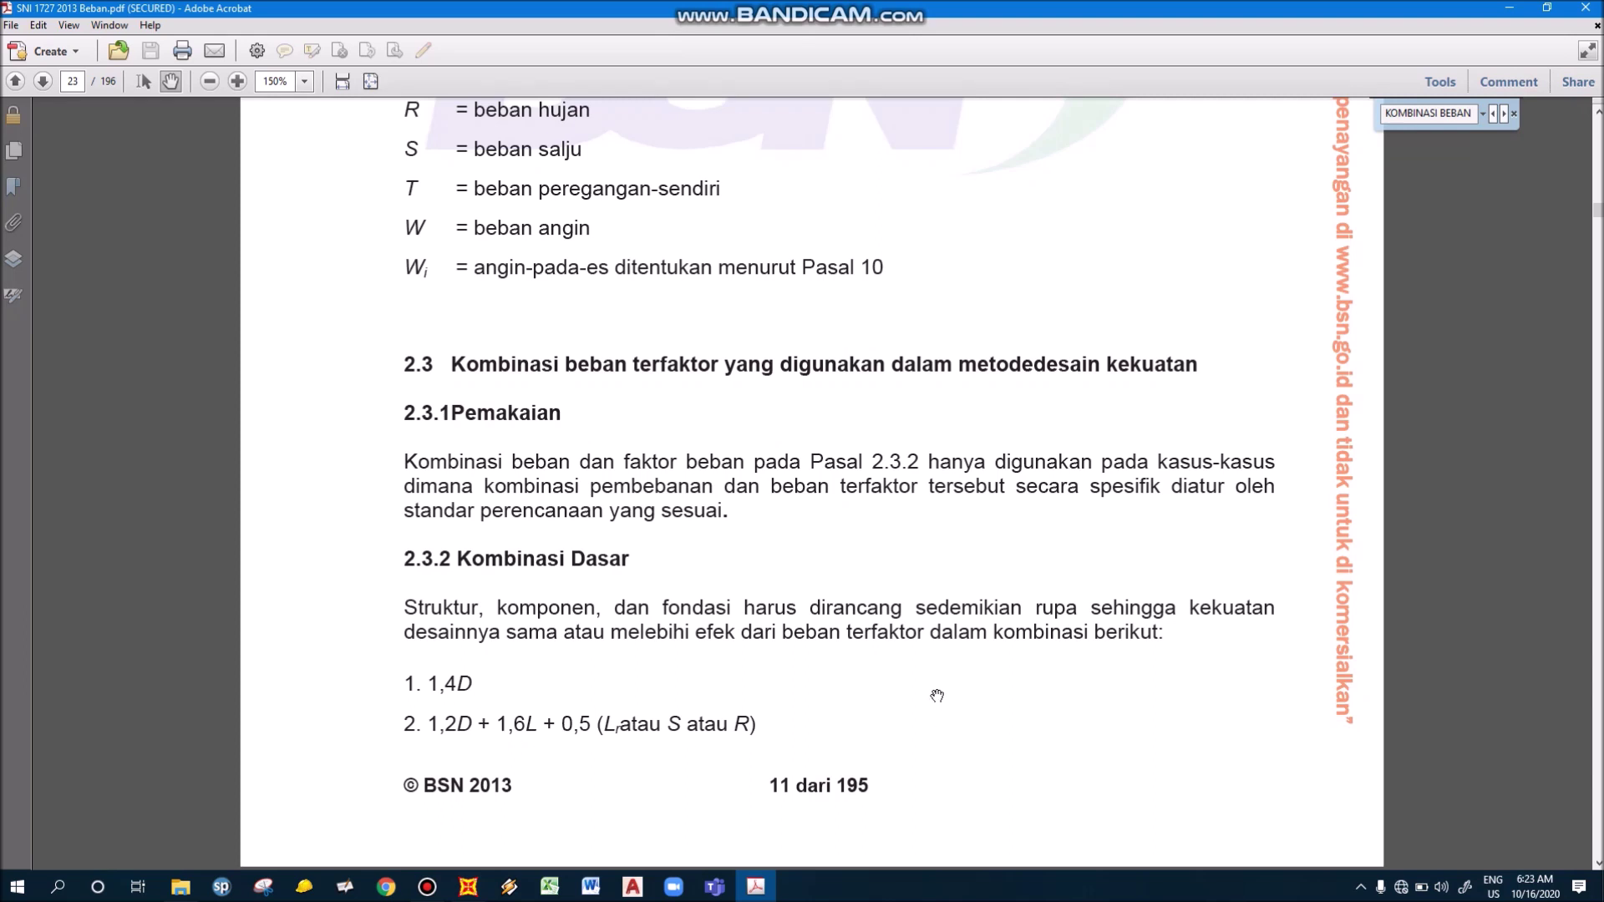
scroll(936, 696, down, 3)
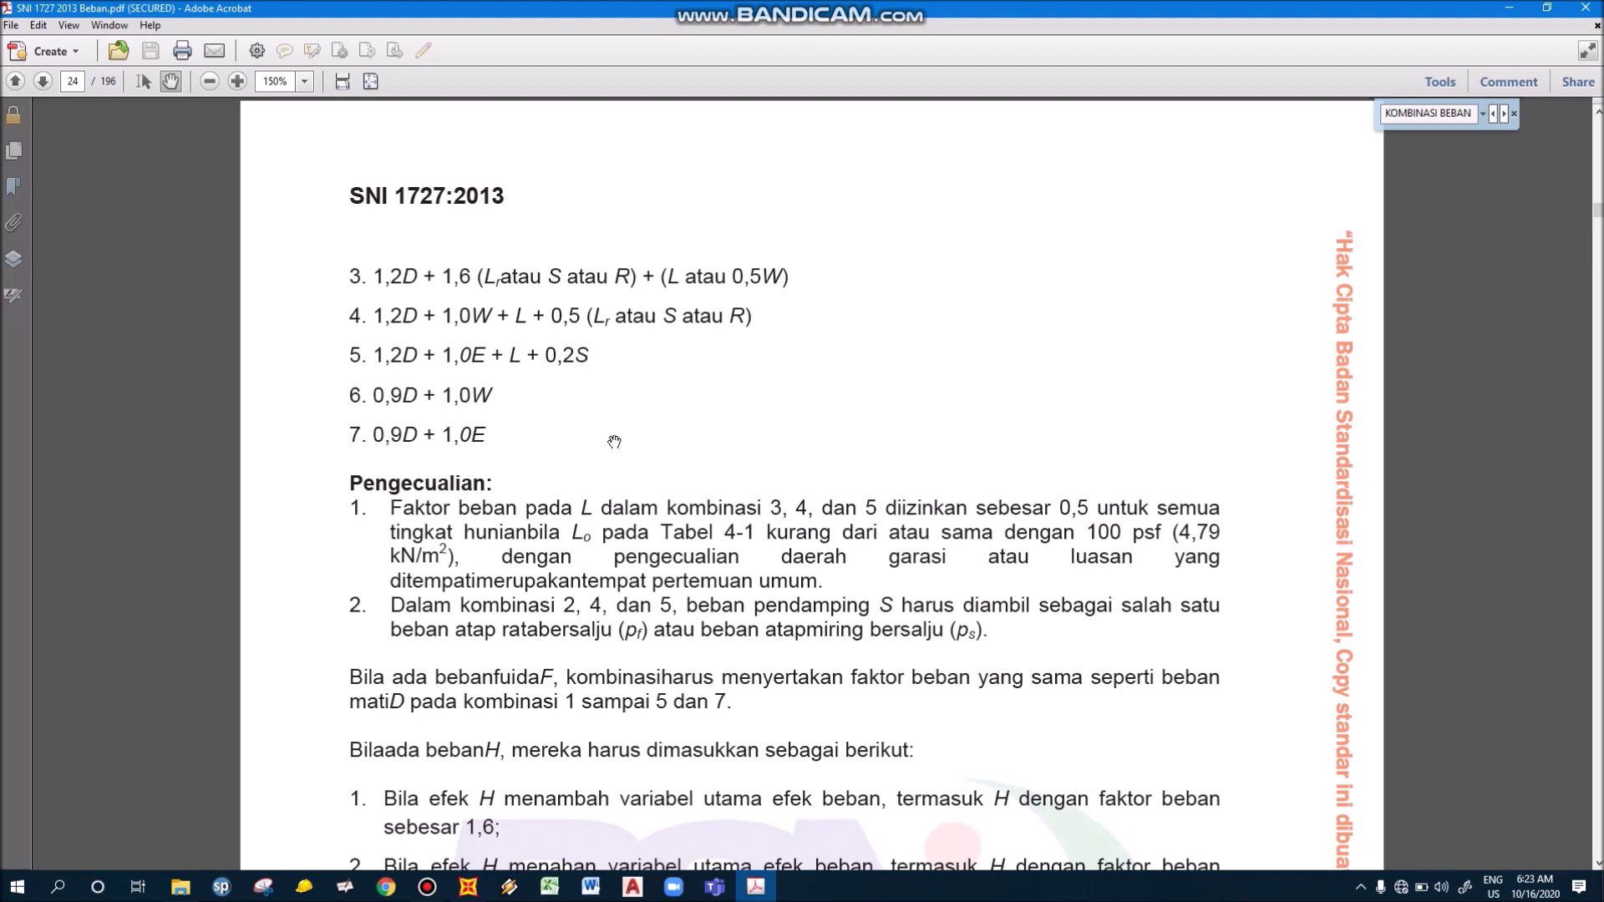
scroll(614, 442, up, 5)
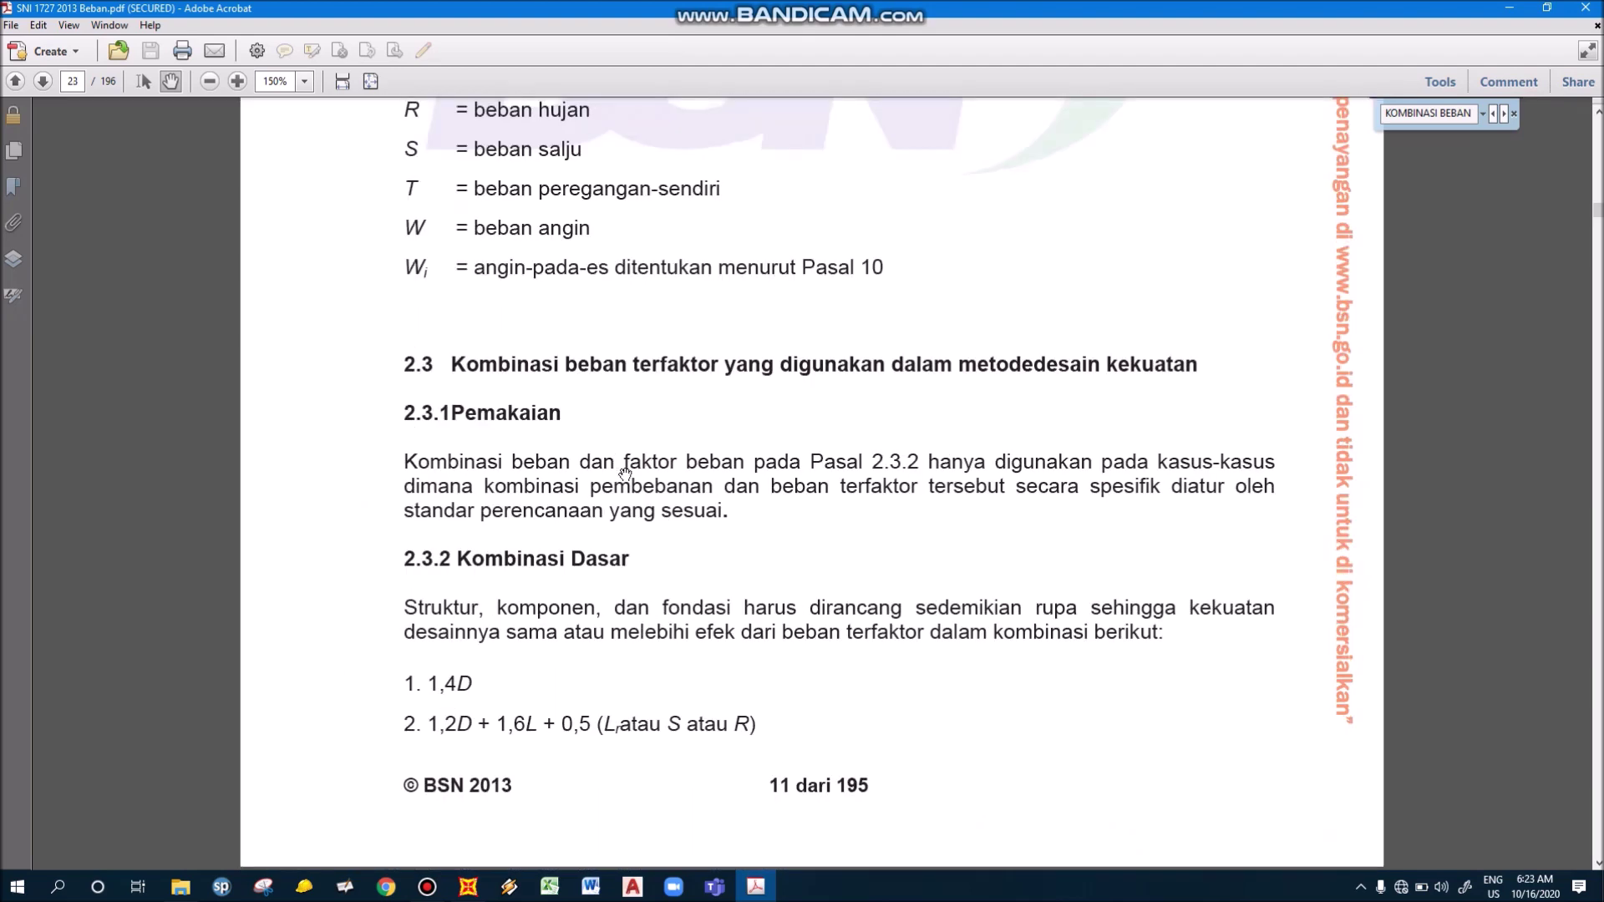
scroll(589, 559, down, 5)
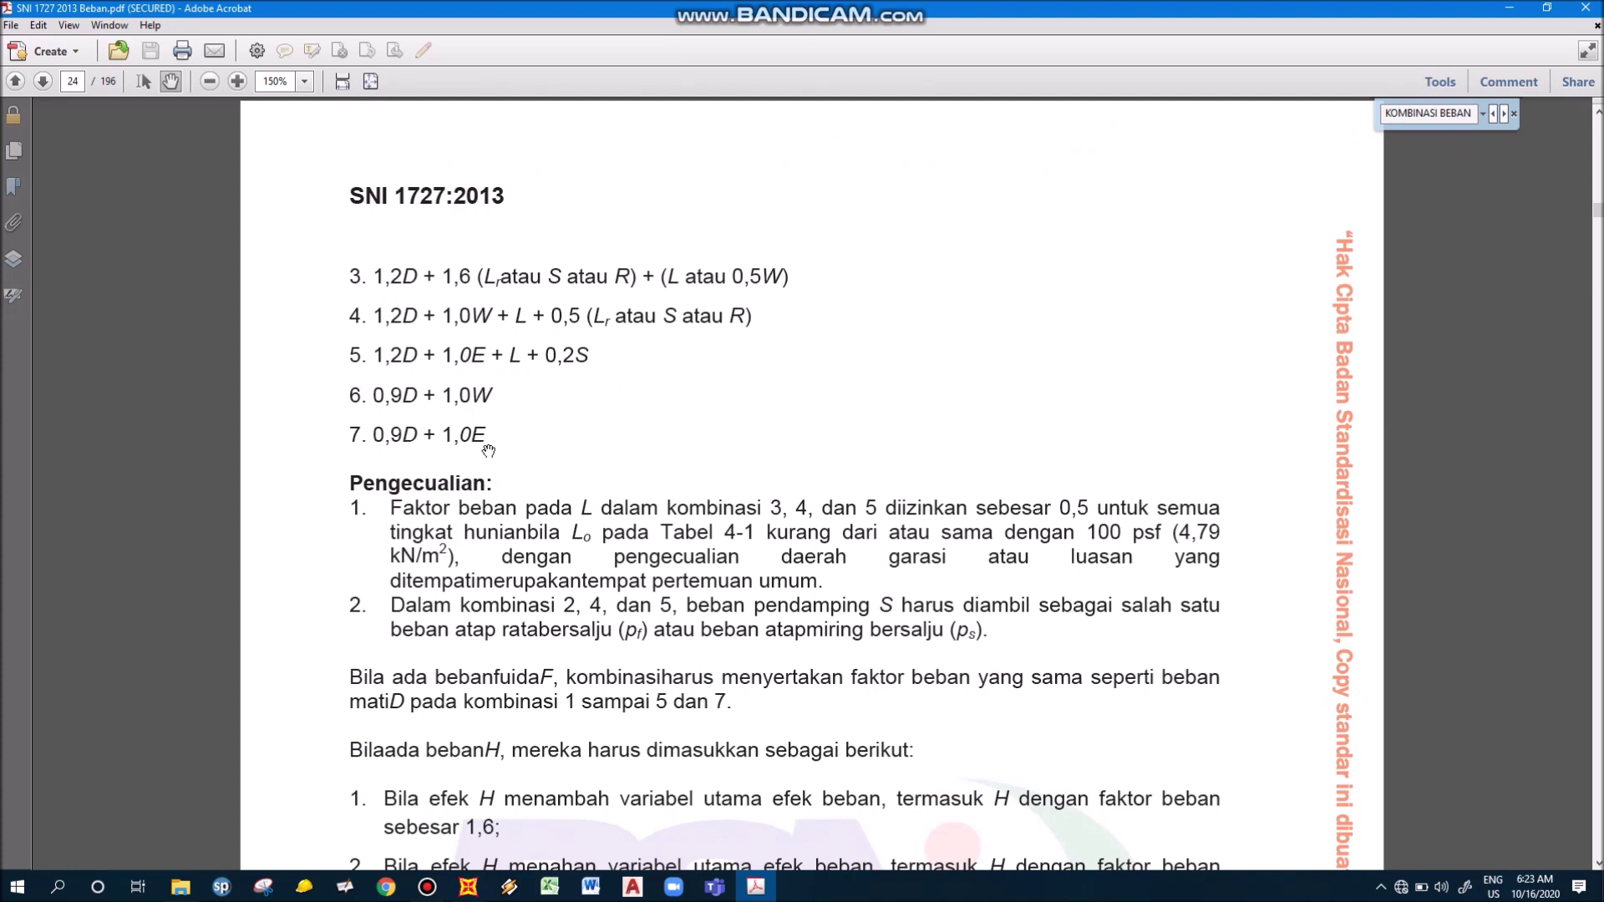
scroll(489, 451, up, 5)
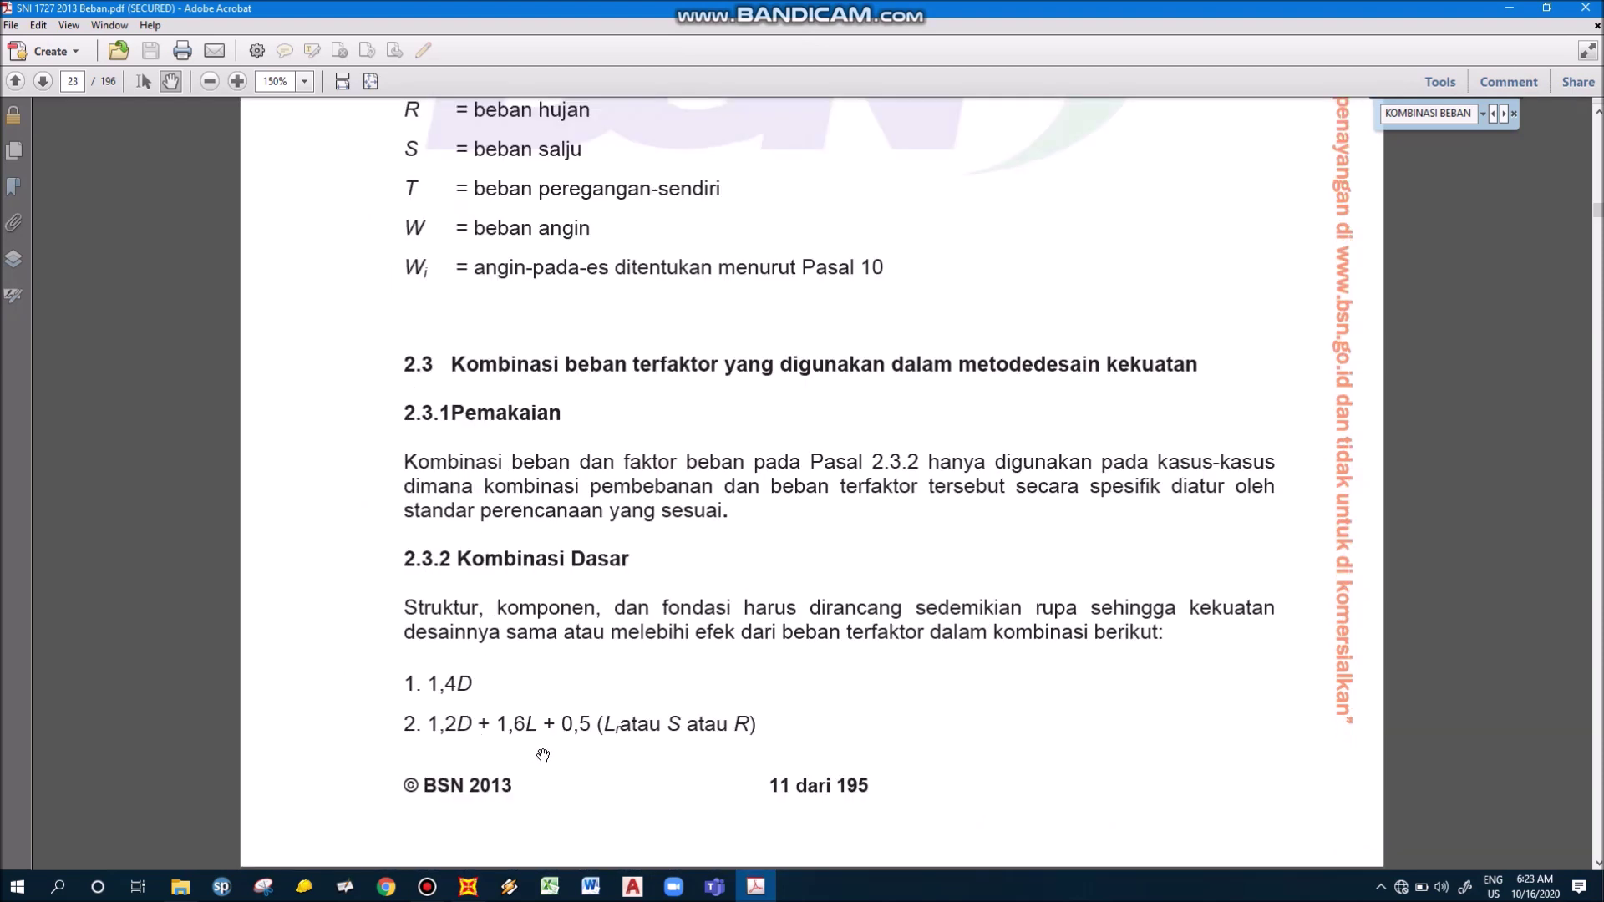
scroll(543, 754, down, 5)
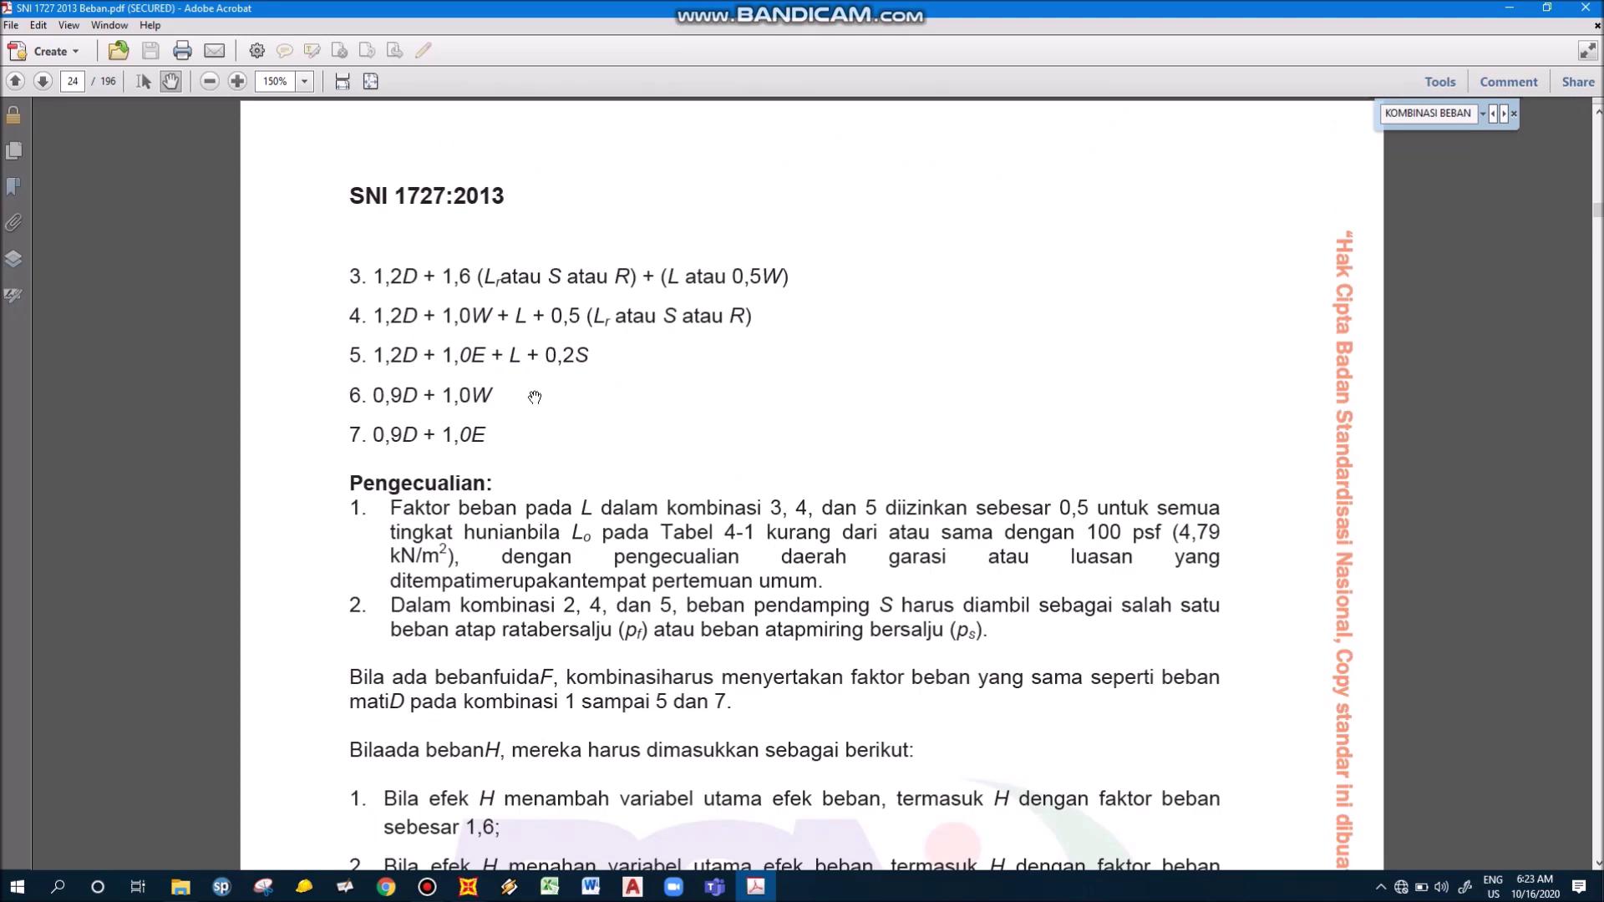
scroll(534, 397, up, 5)
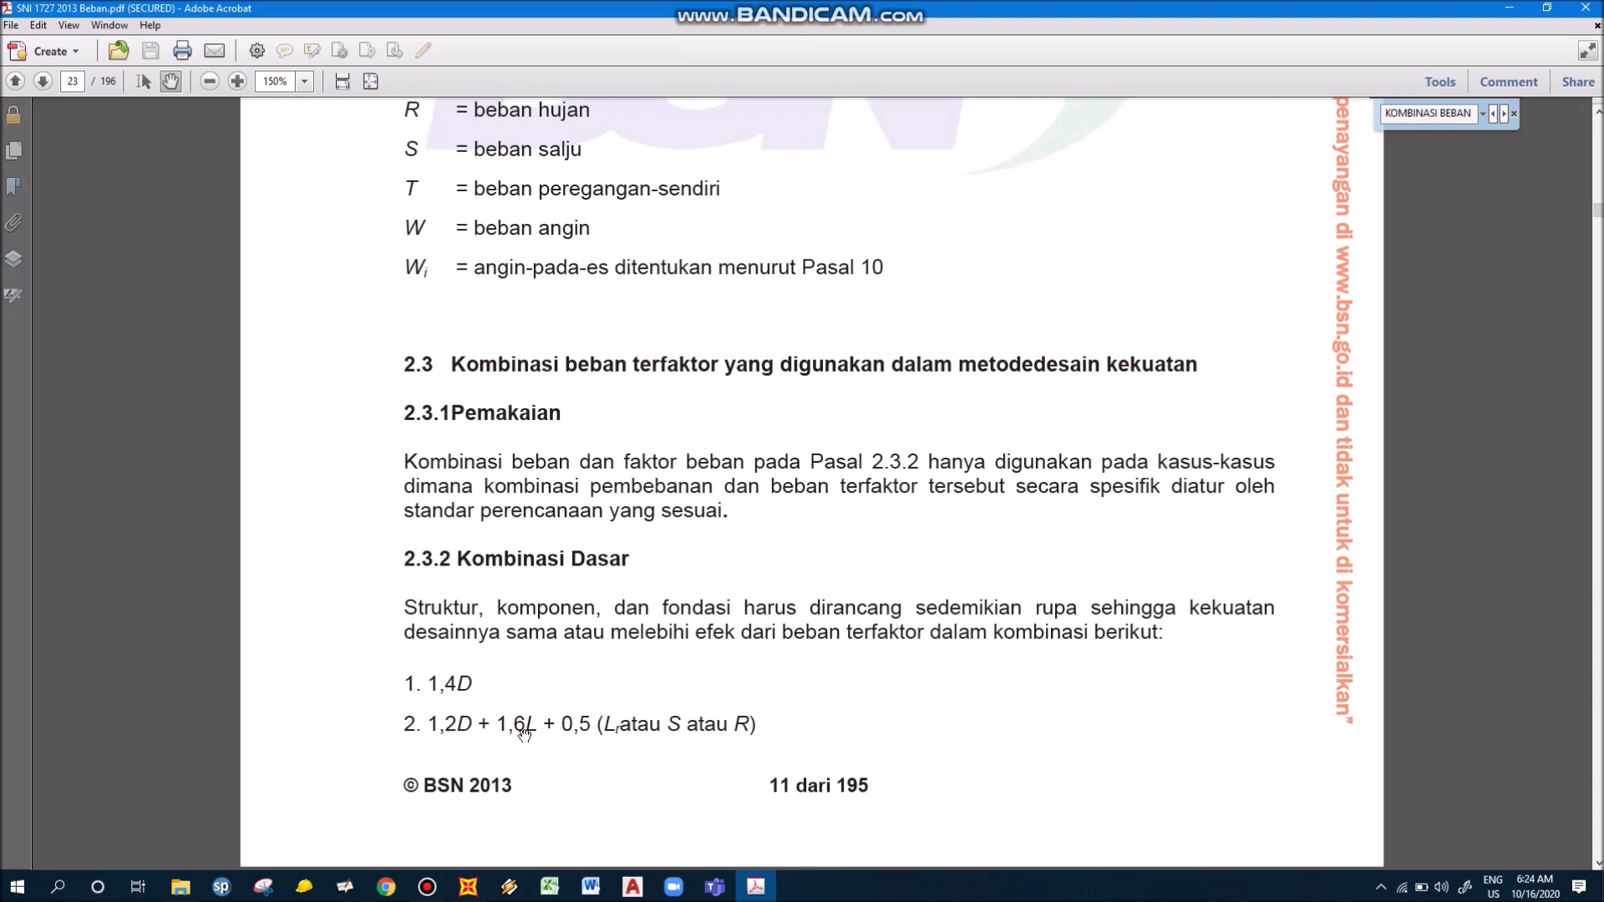
scroll(525, 734, down, 2)
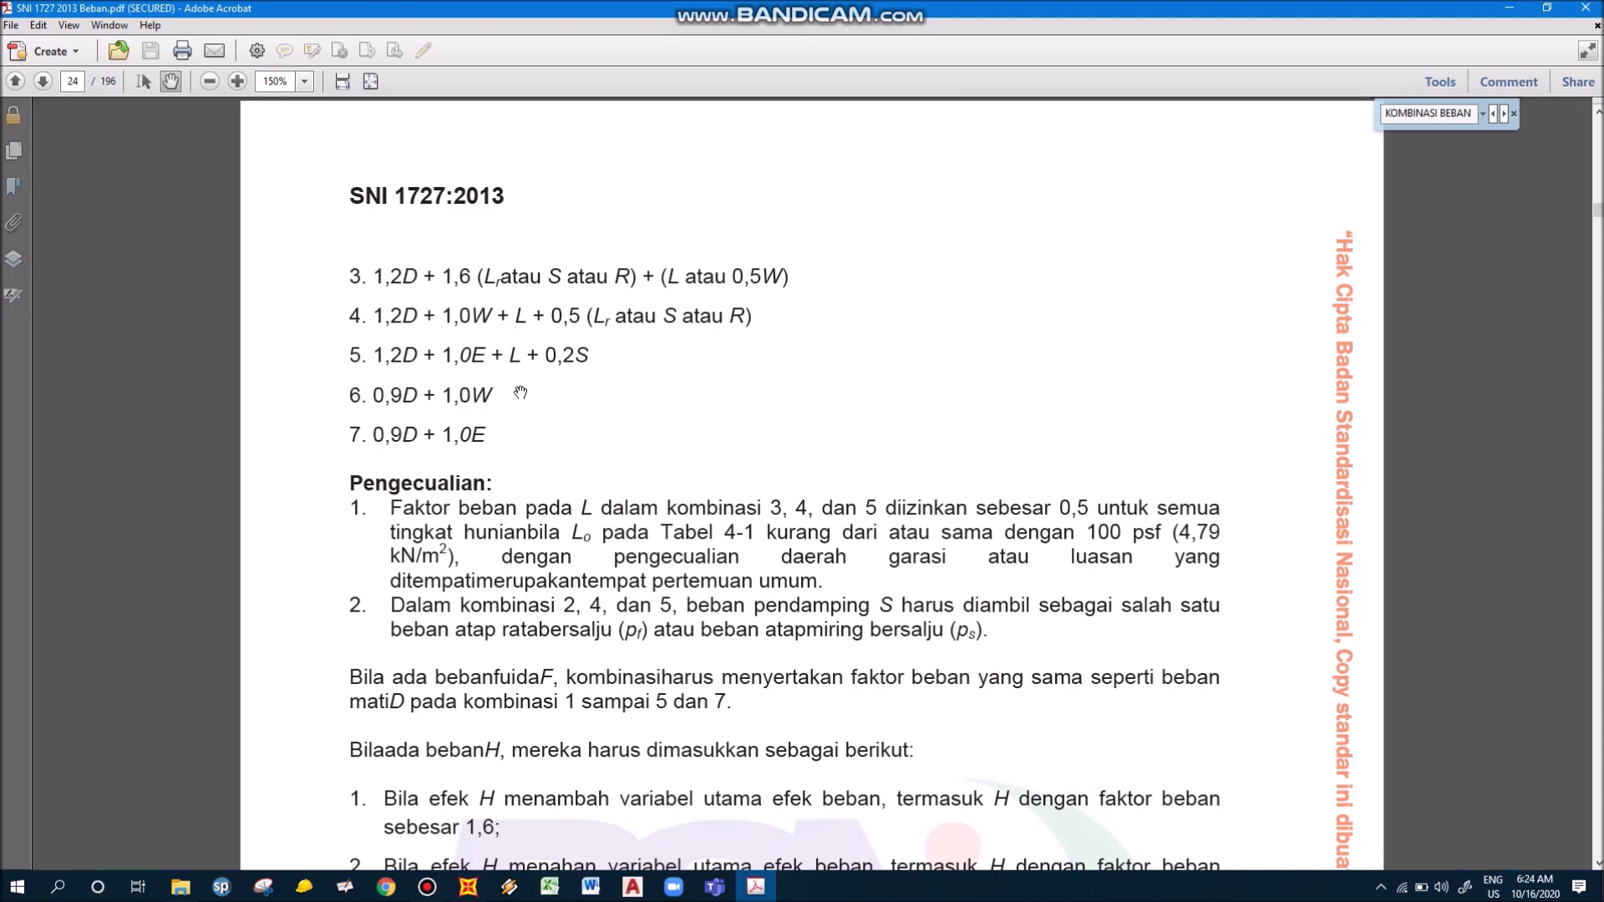
scroll(522, 396, up, 2)
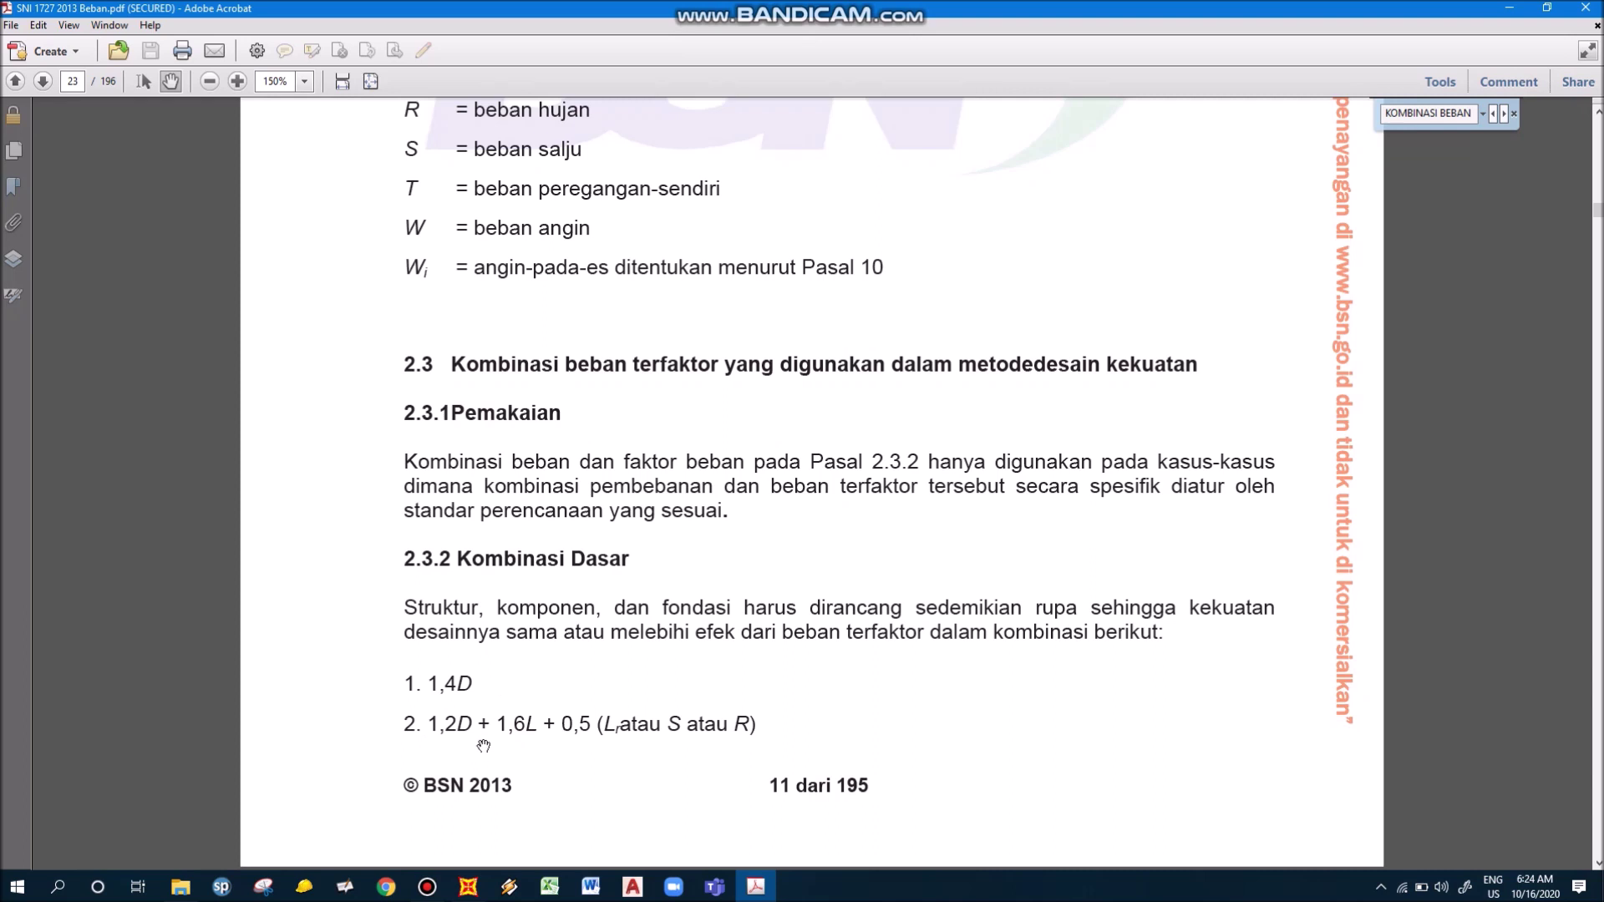
Switch back to SAP2000 and start a new load combination named 1.4D with the combination type Linear Add
click(468, 886)
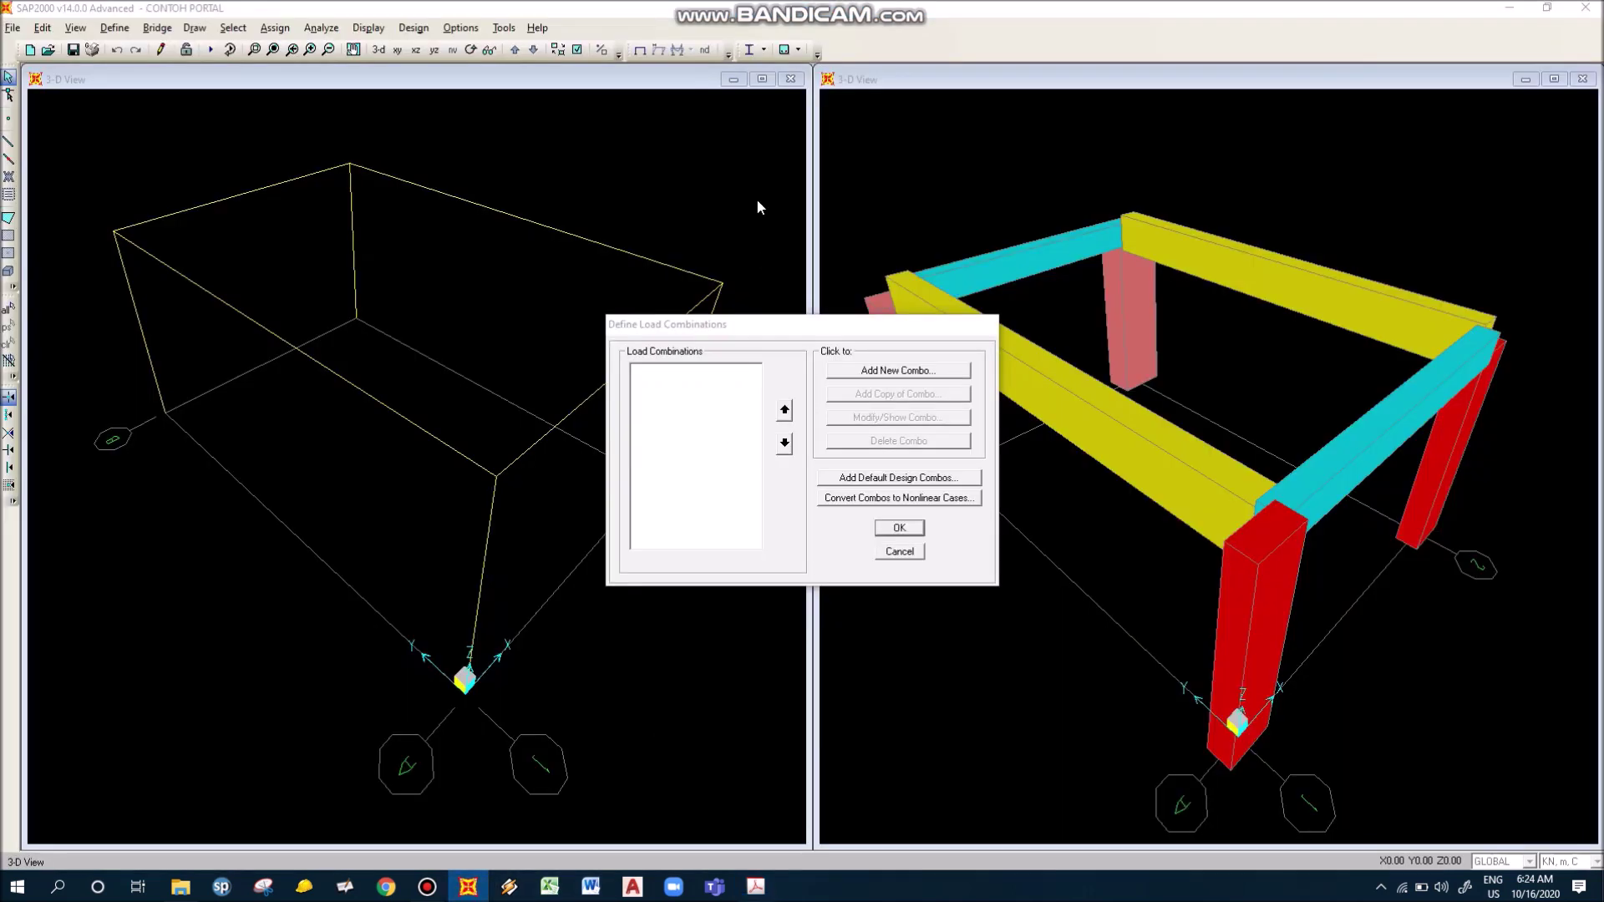
click(900, 552)
click(115, 32)
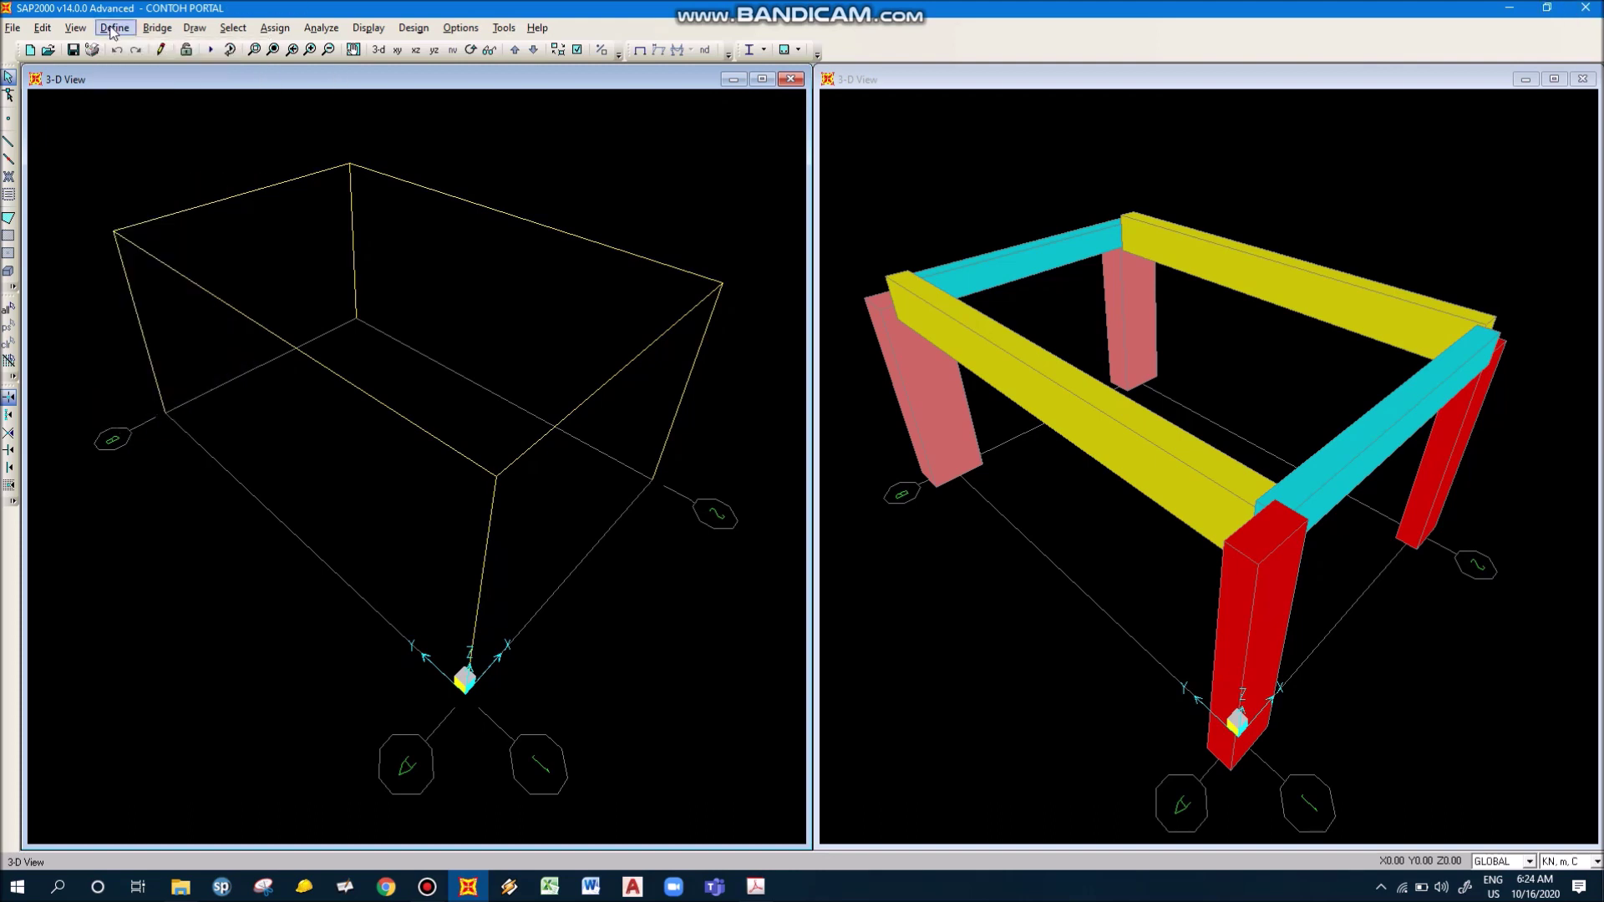
click(112, 28)
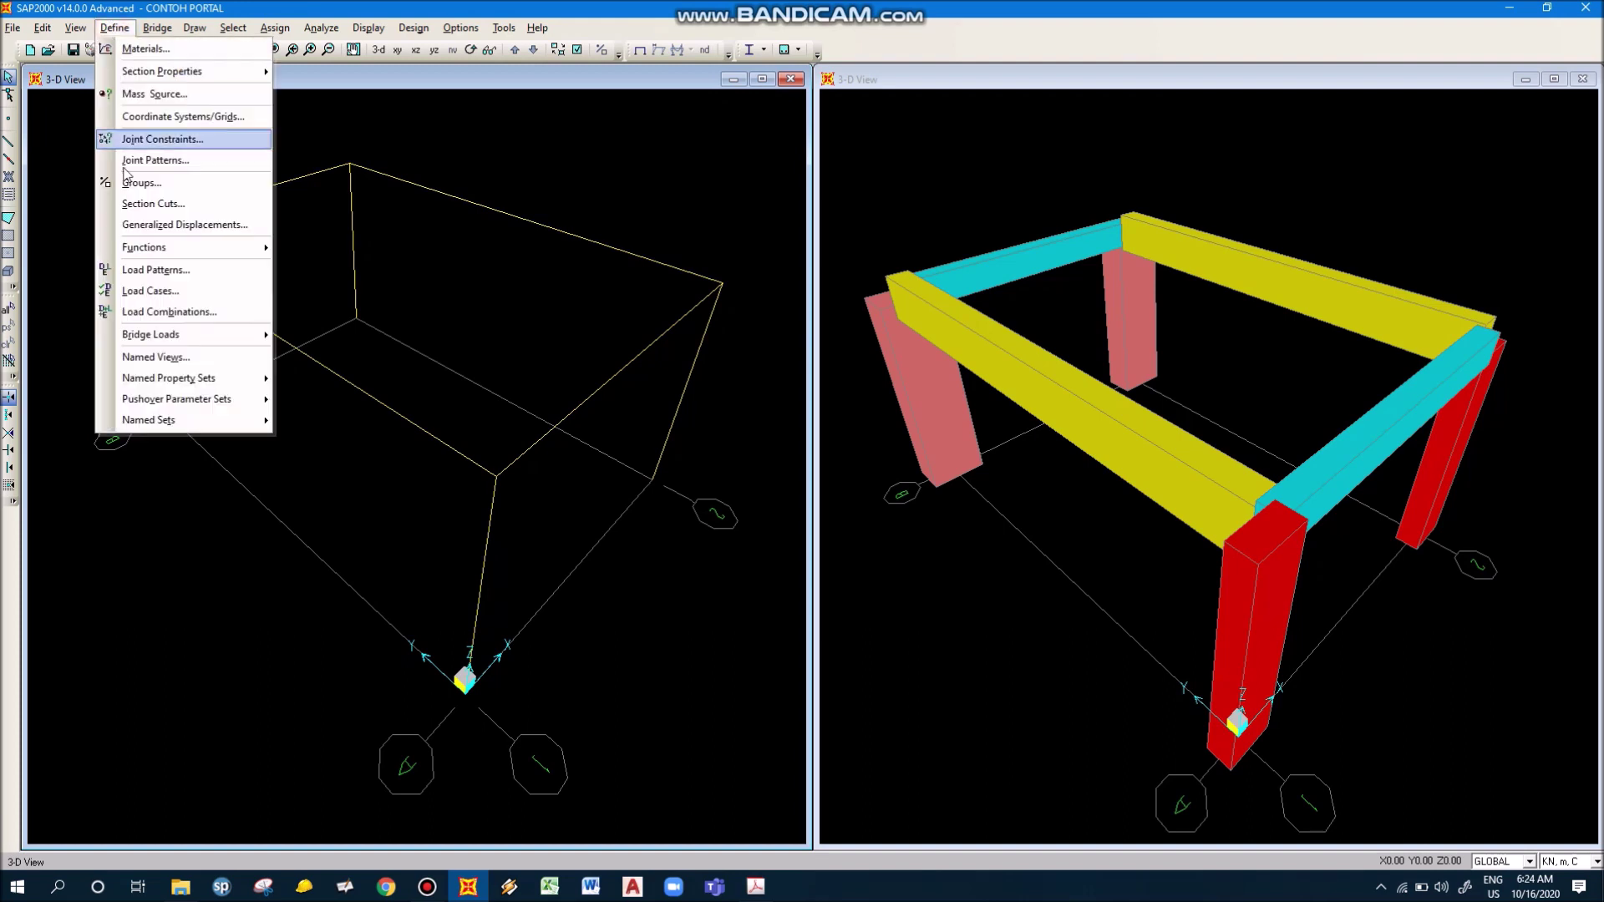
click(147, 312)
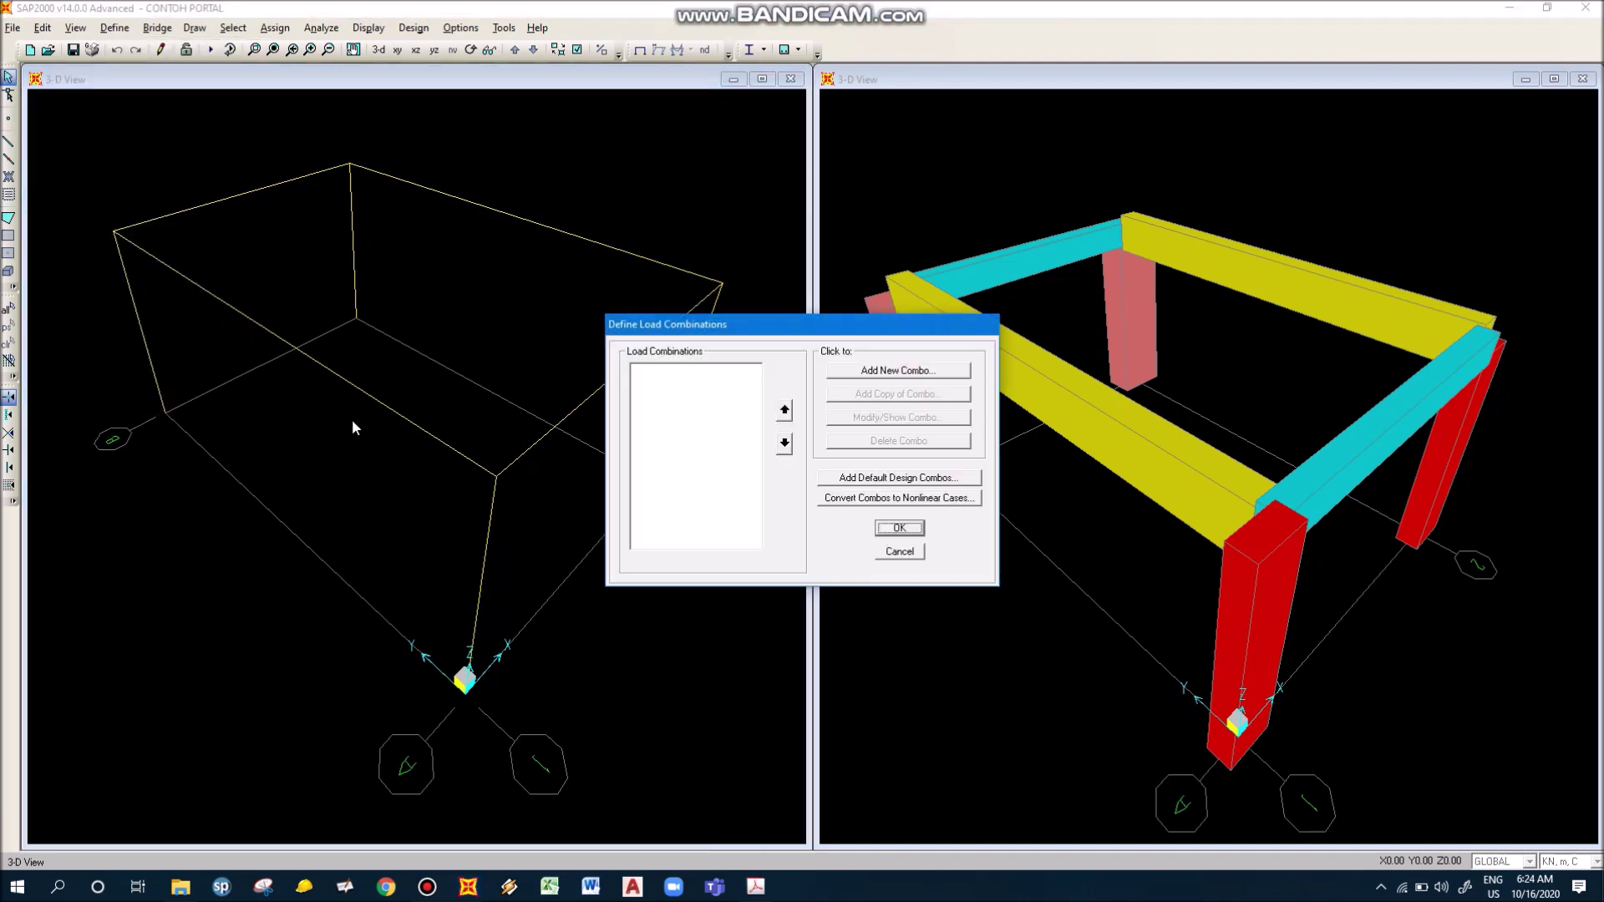
click(884, 376)
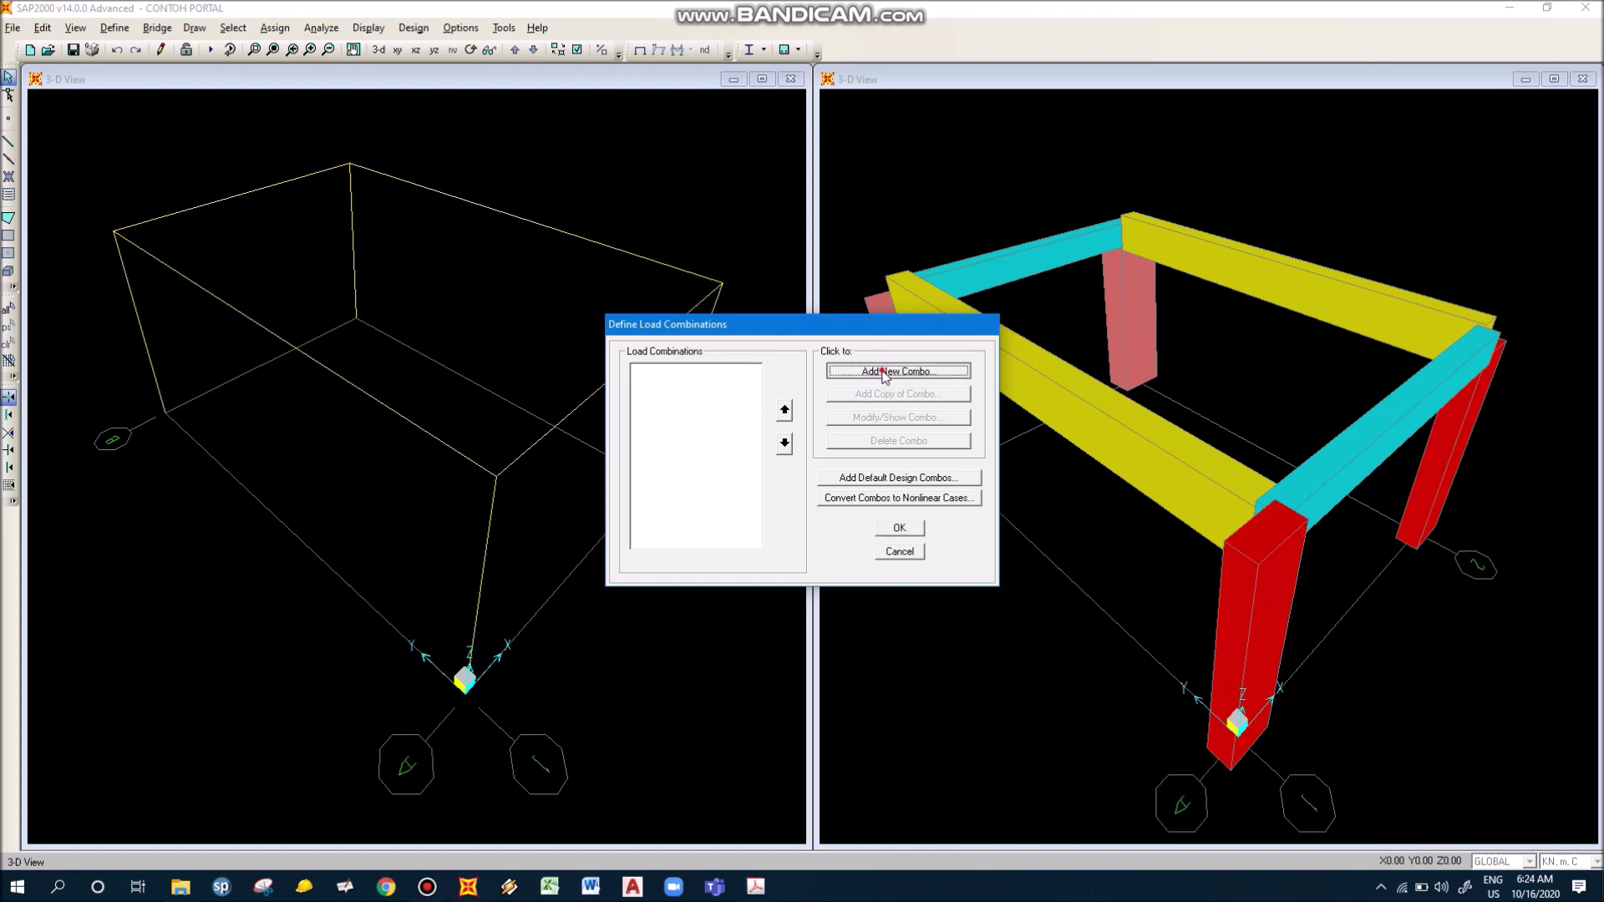
double_click(890, 313)
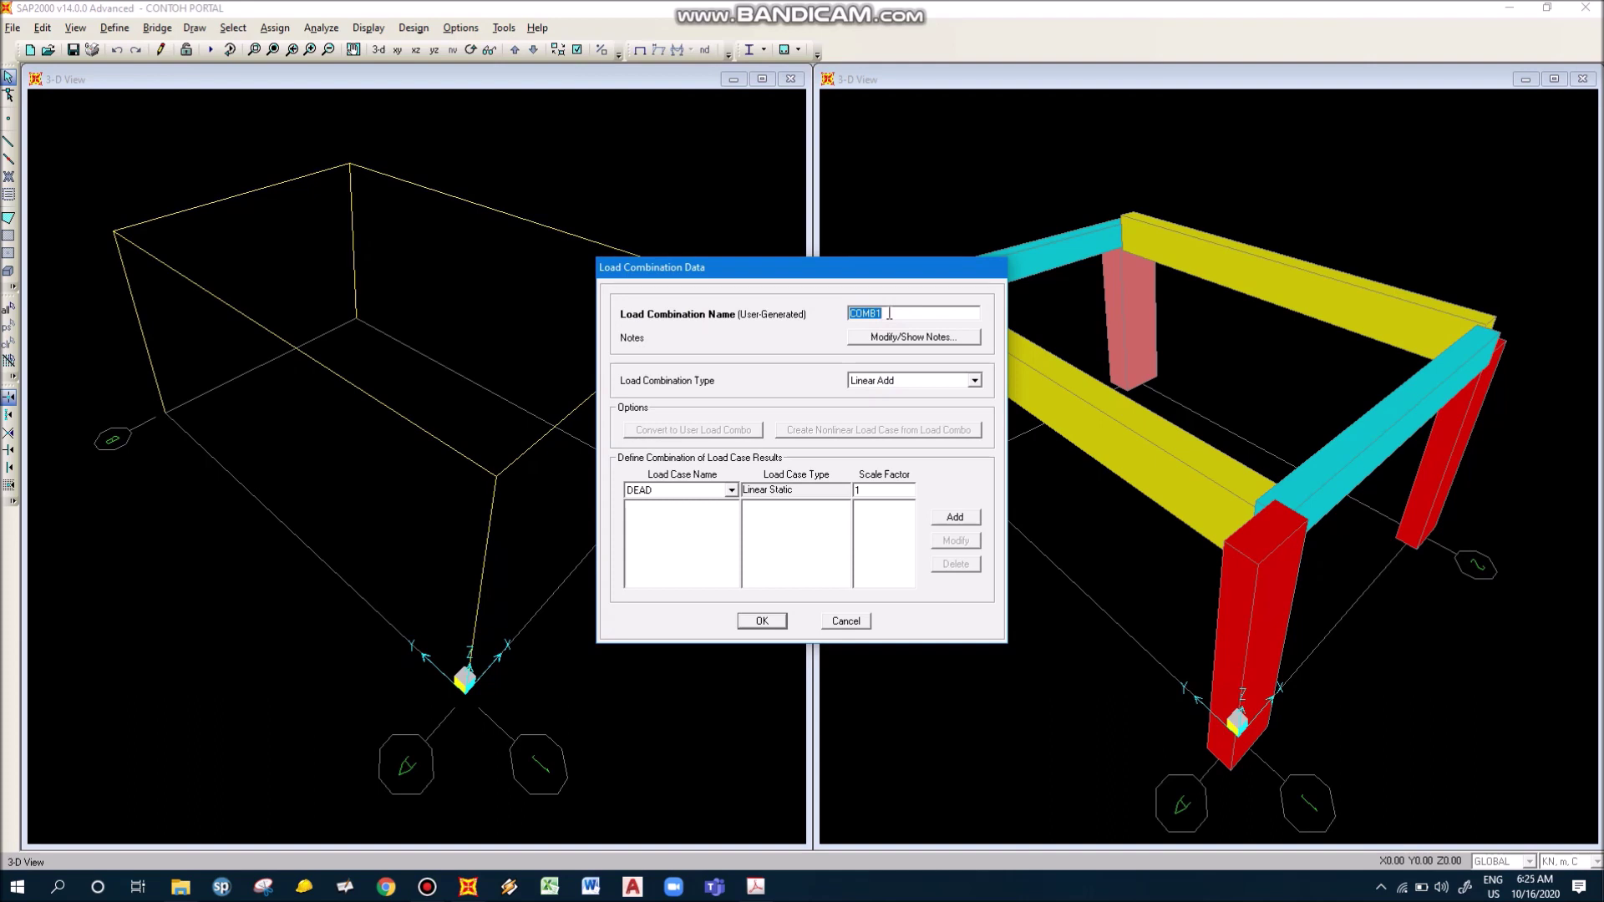
text(1.4D)
click(907, 380)
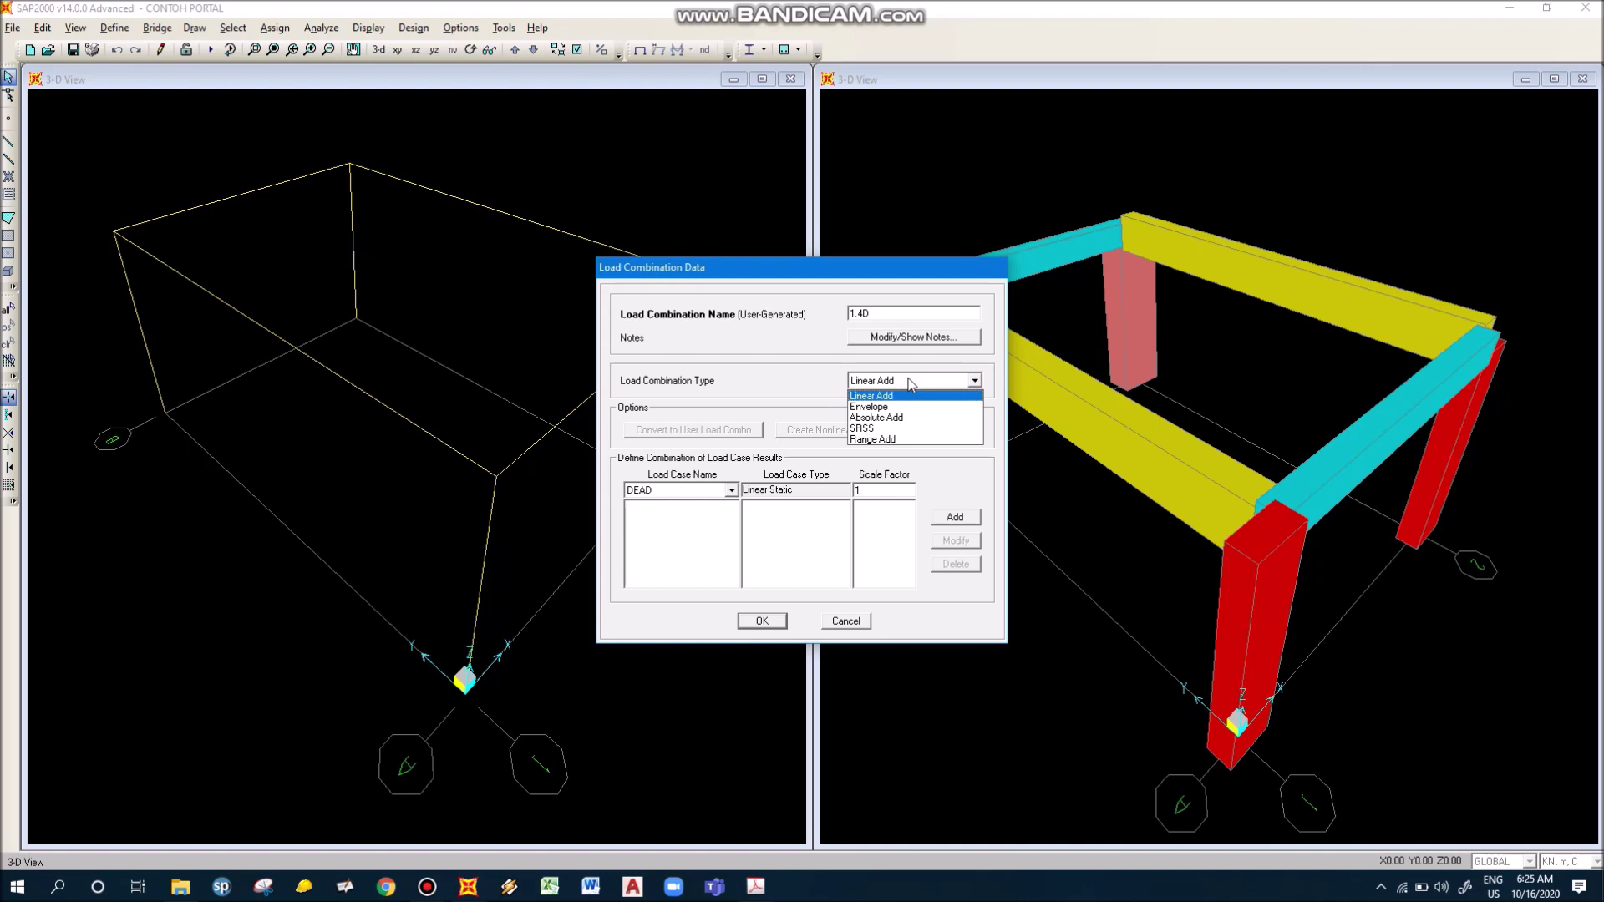
Add the DEAD load case to the 1.4D combination with scale factor 1.4 and accept the combination
click(652, 498)
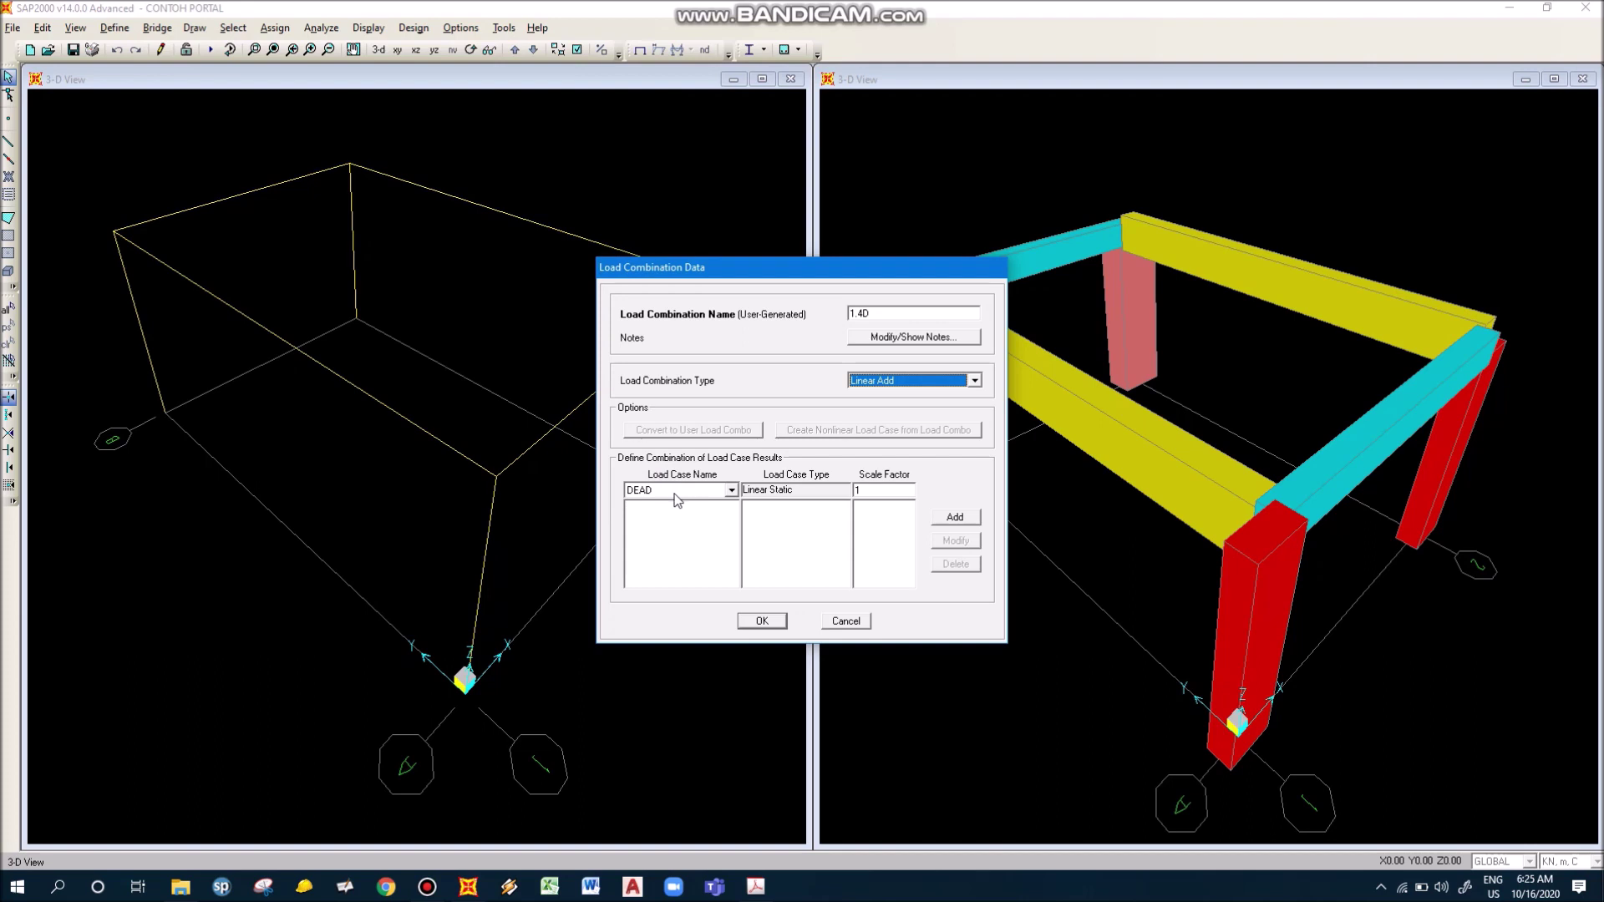
click(898, 488)
text(1)
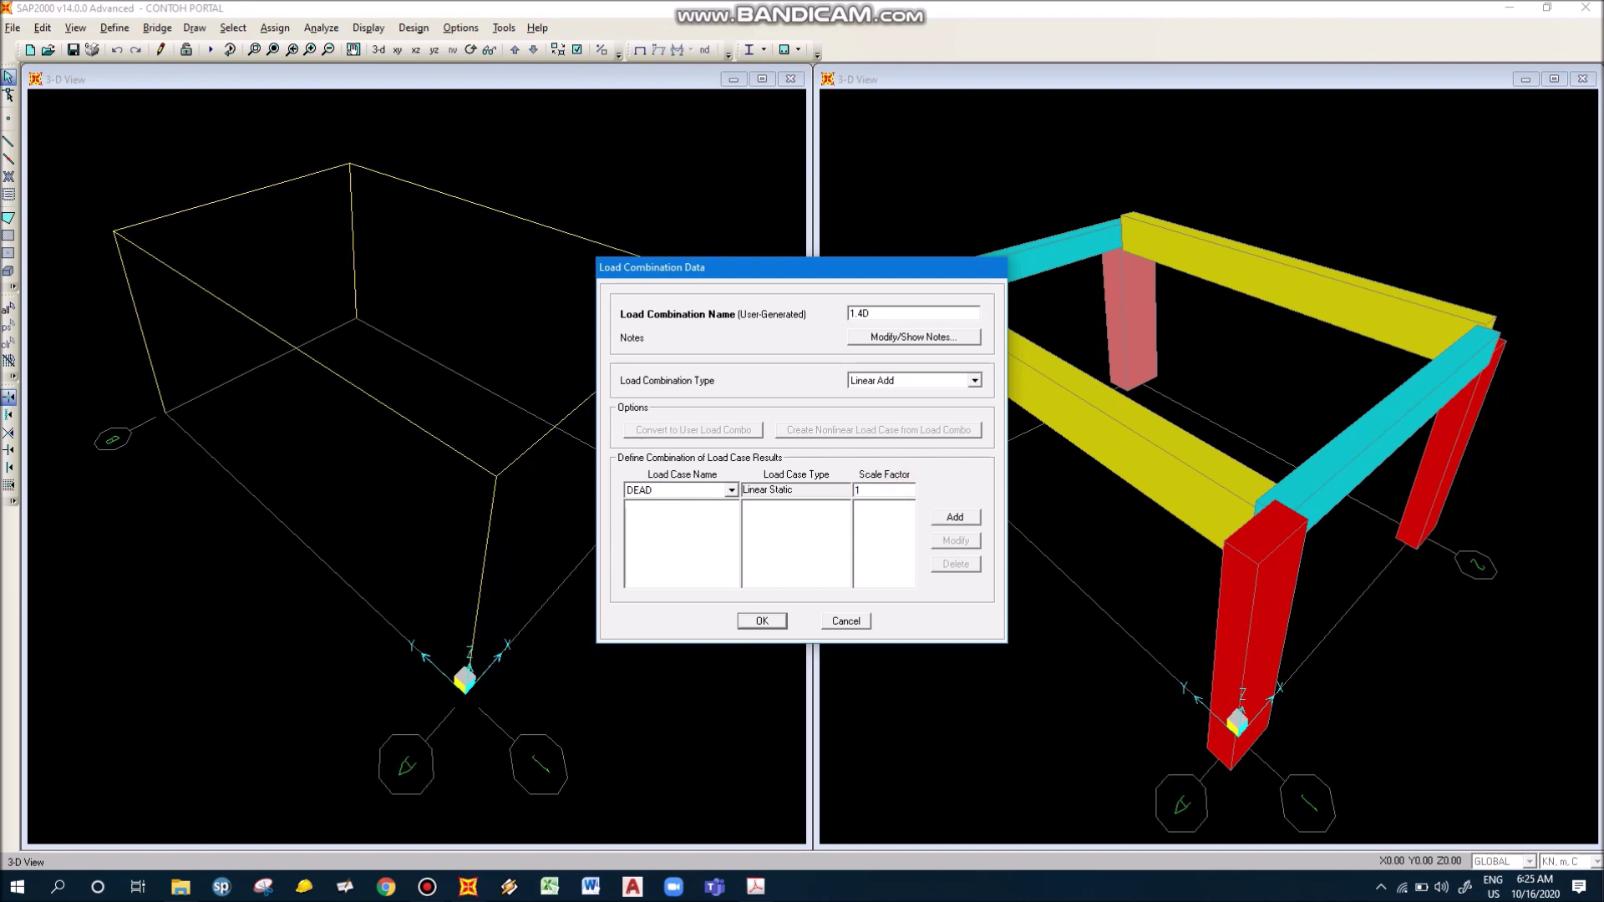
text(.4)
click(955, 517)
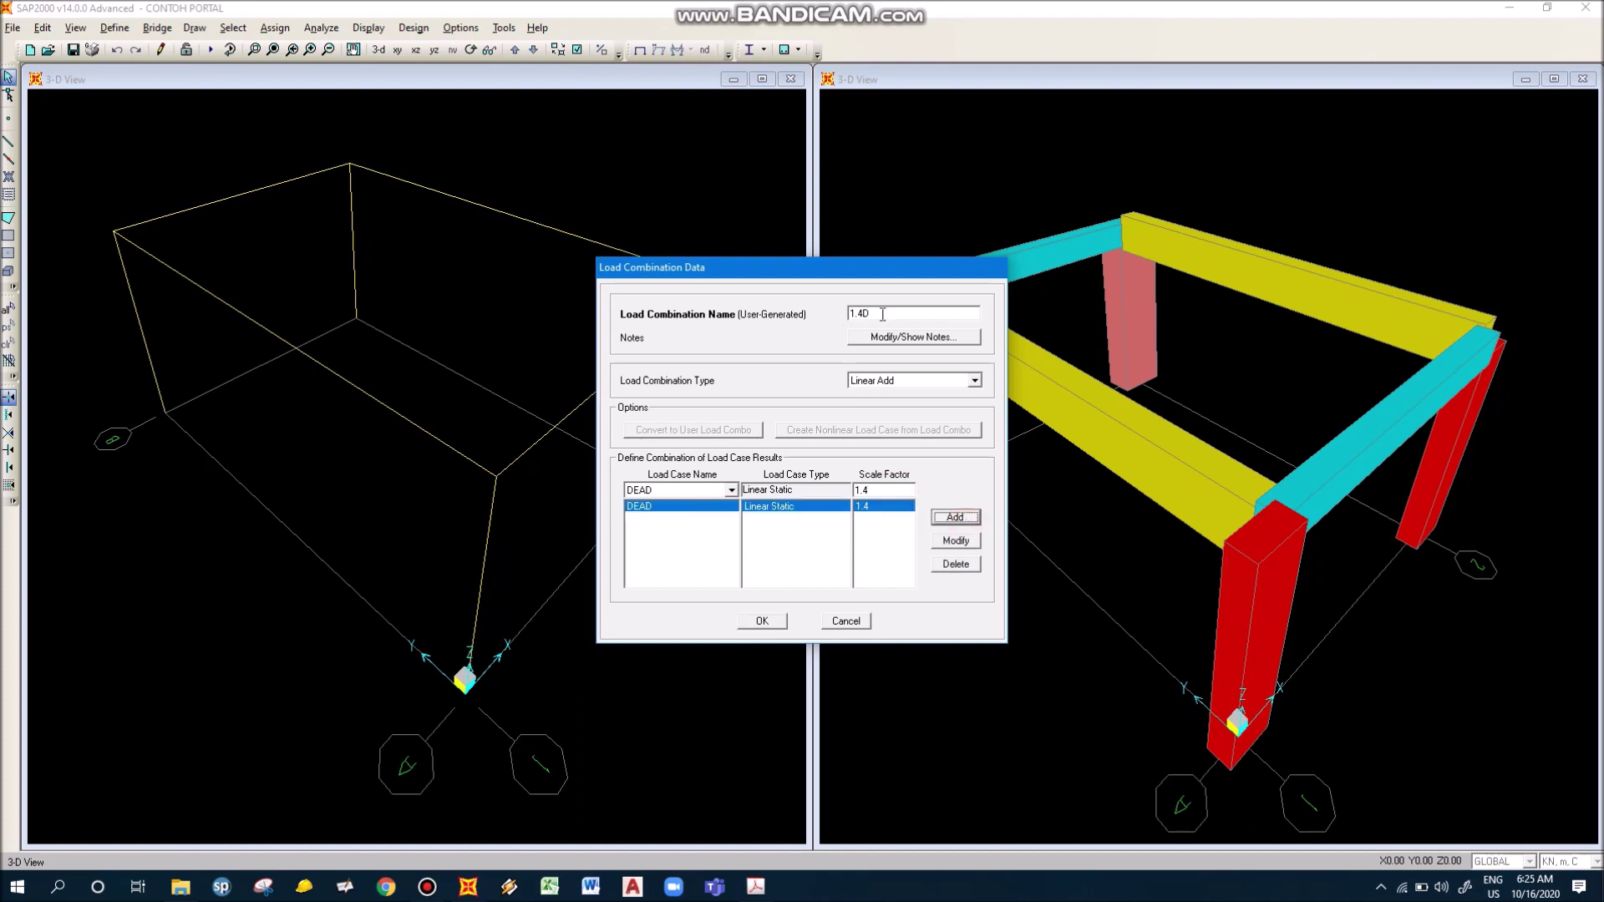
click(761, 620)
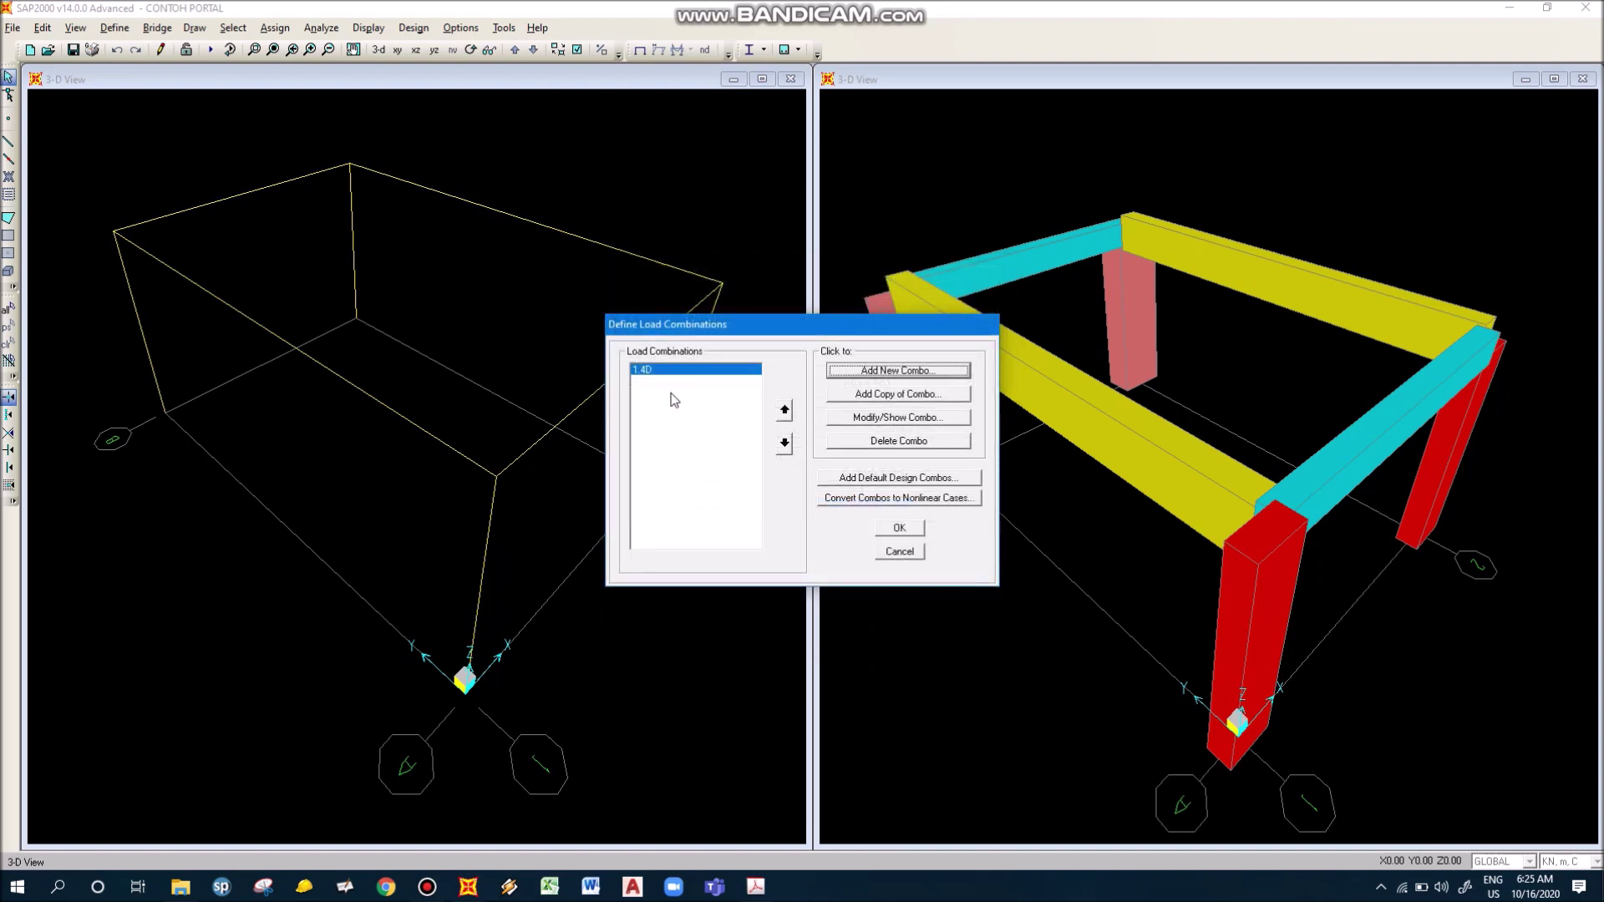
Create another load combination named 1.2D+1.6L and add the DEAD load case with scale factor 1.2
click(903, 375)
click(902, 314)
double_click(902, 314)
text(1.2D+1.6L)
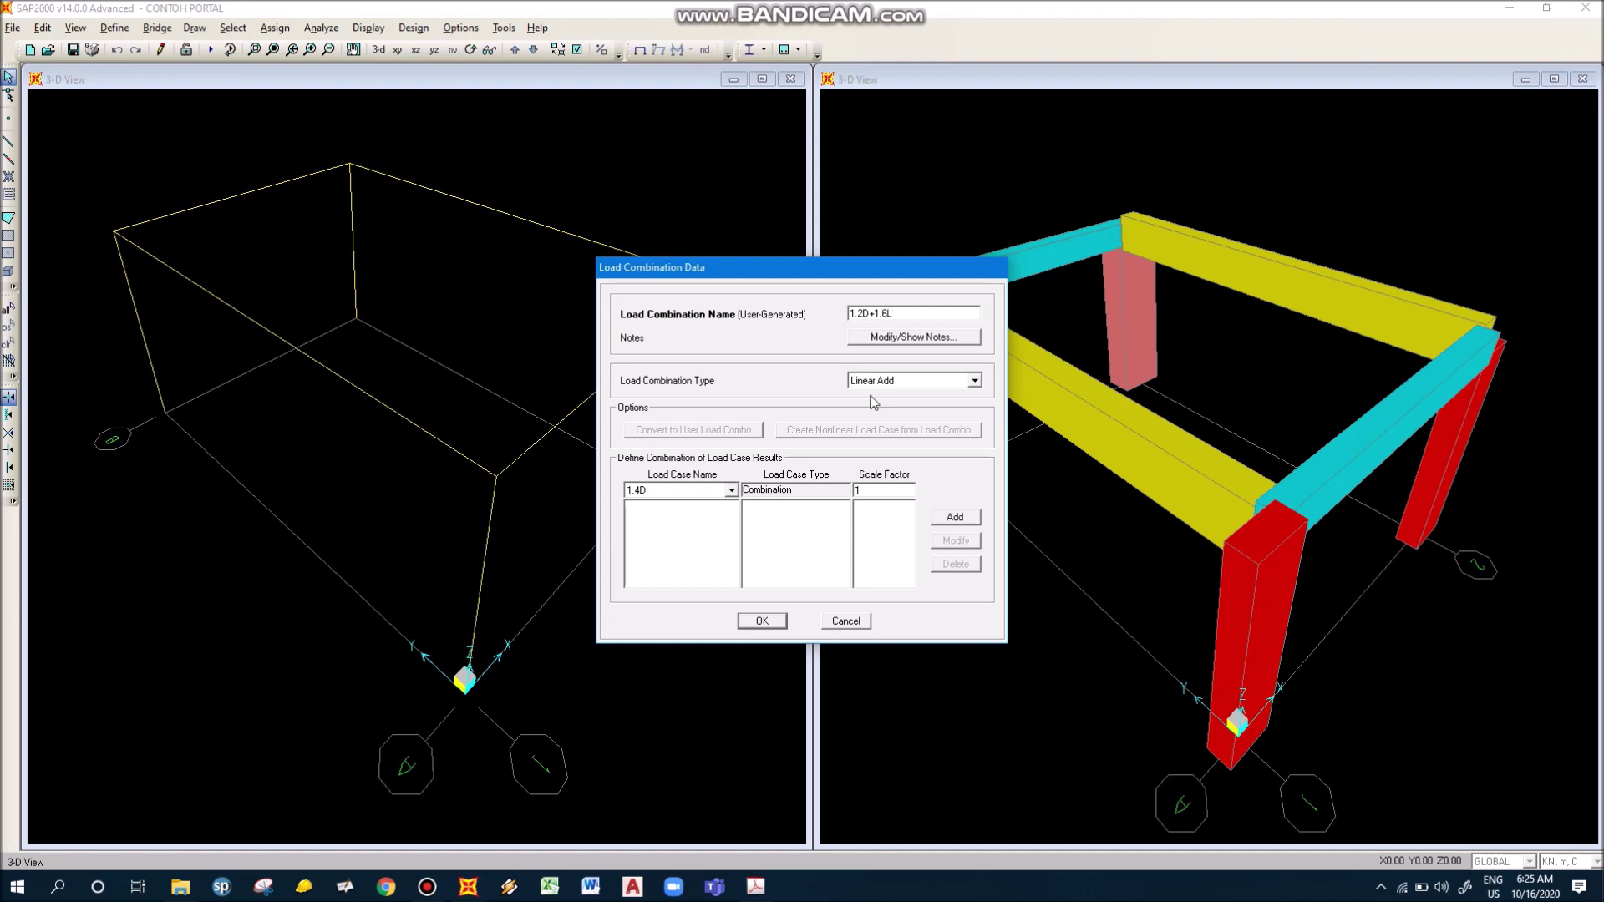
click(673, 492)
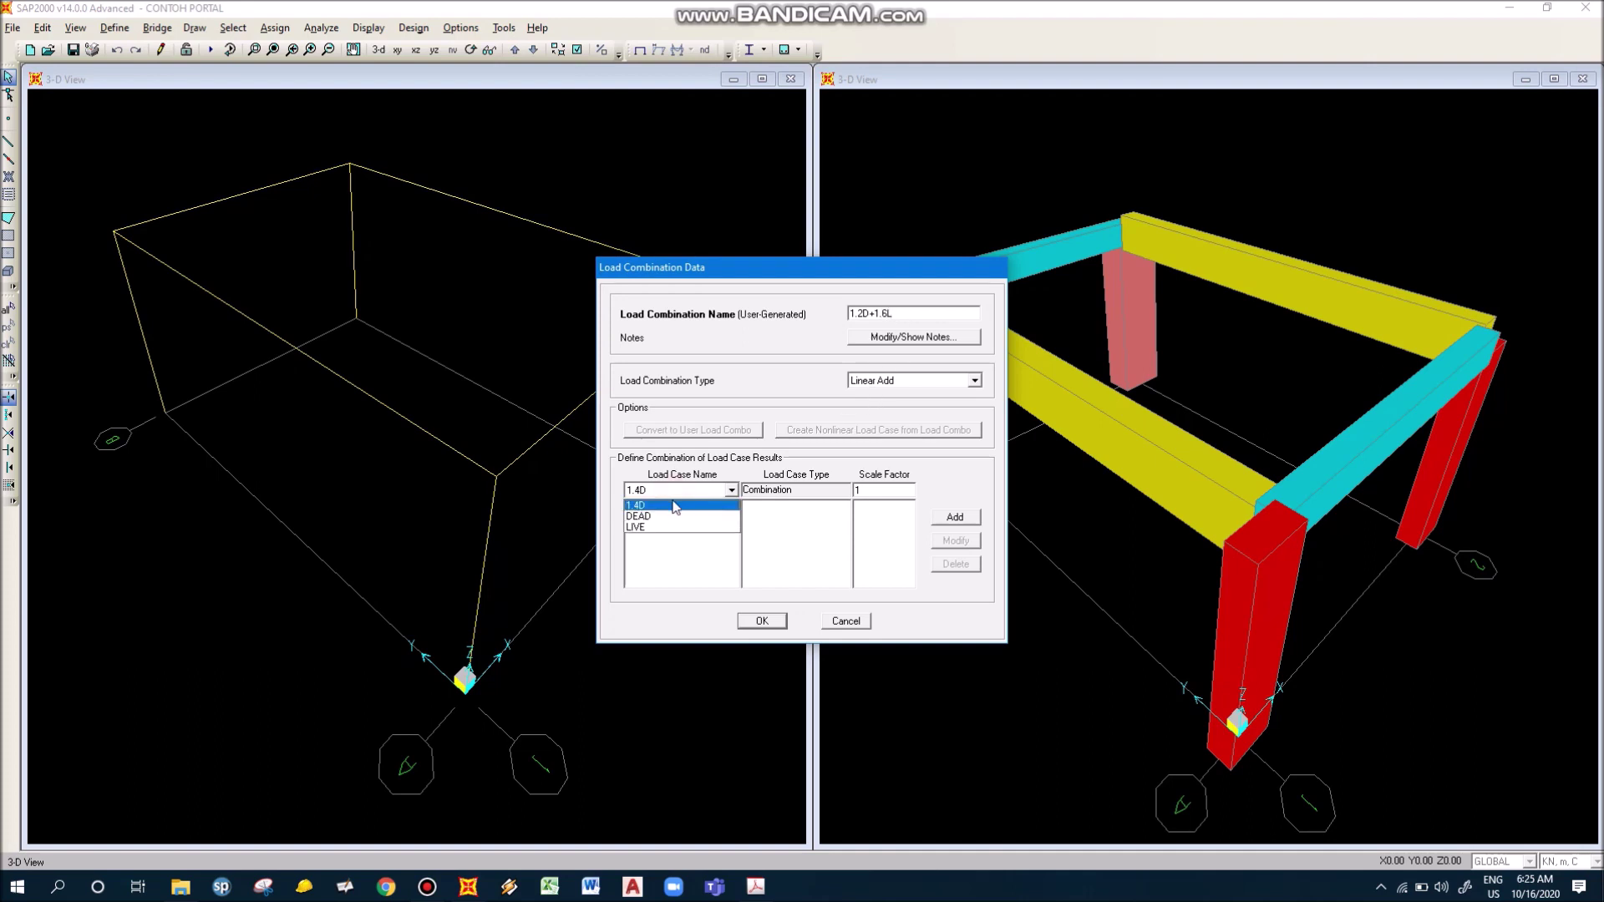
click(674, 511)
click(871, 495)
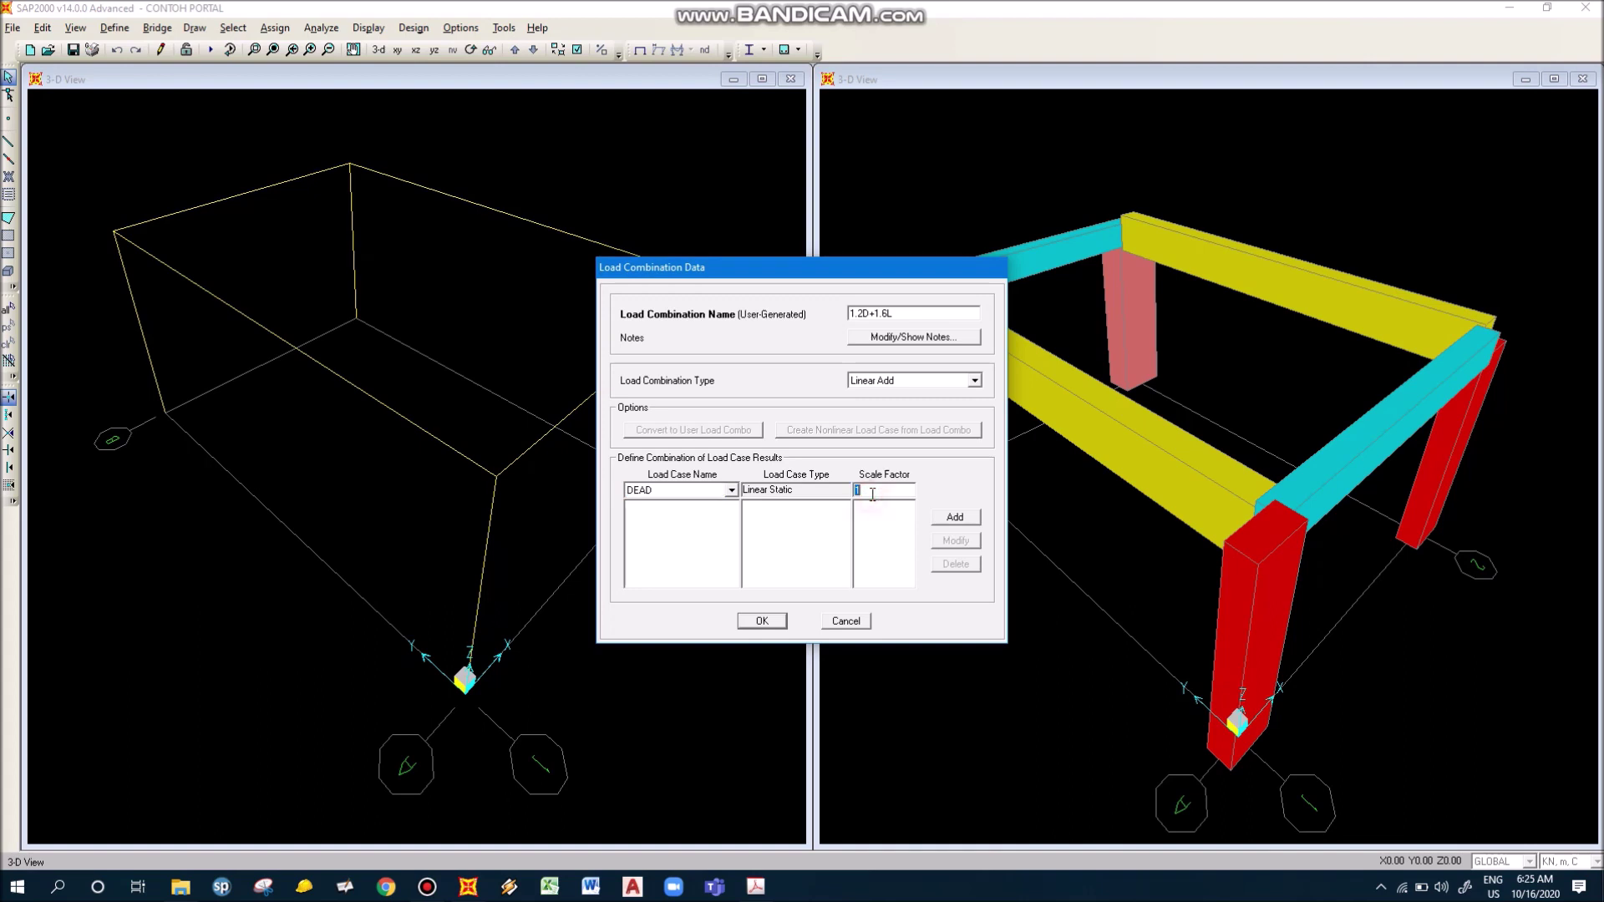
click(955, 517)
Add the LIVE load case with scale factor 1.6 to the 1.2D+1.6L combination and accept the load combination definitions
click(712, 492)
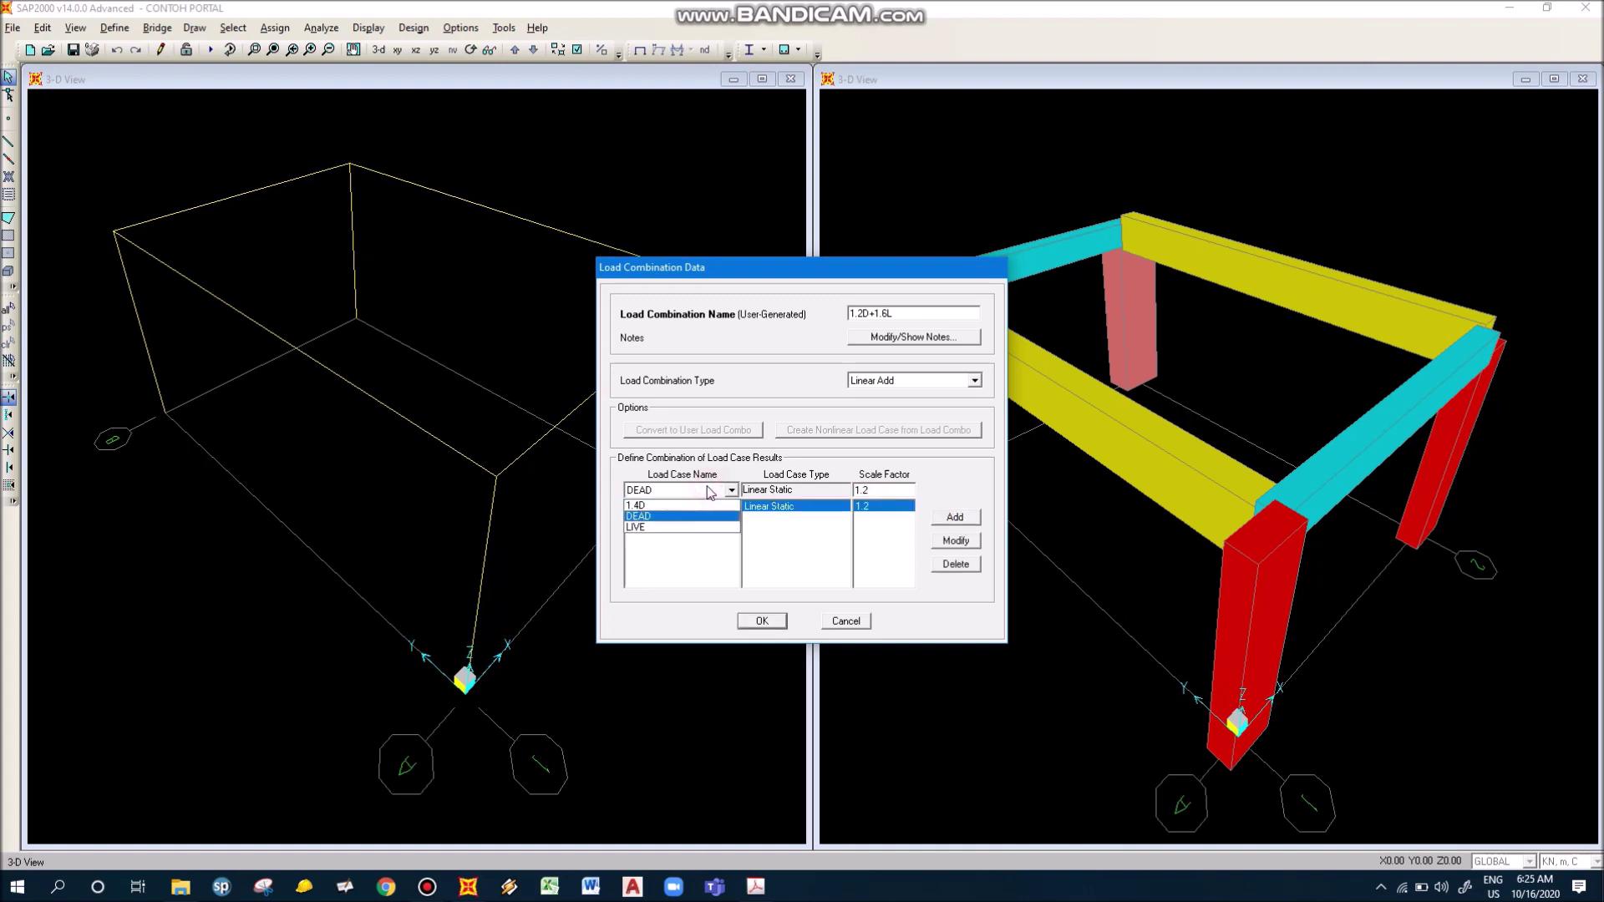
click(664, 524)
double_click(887, 491)
text(11)
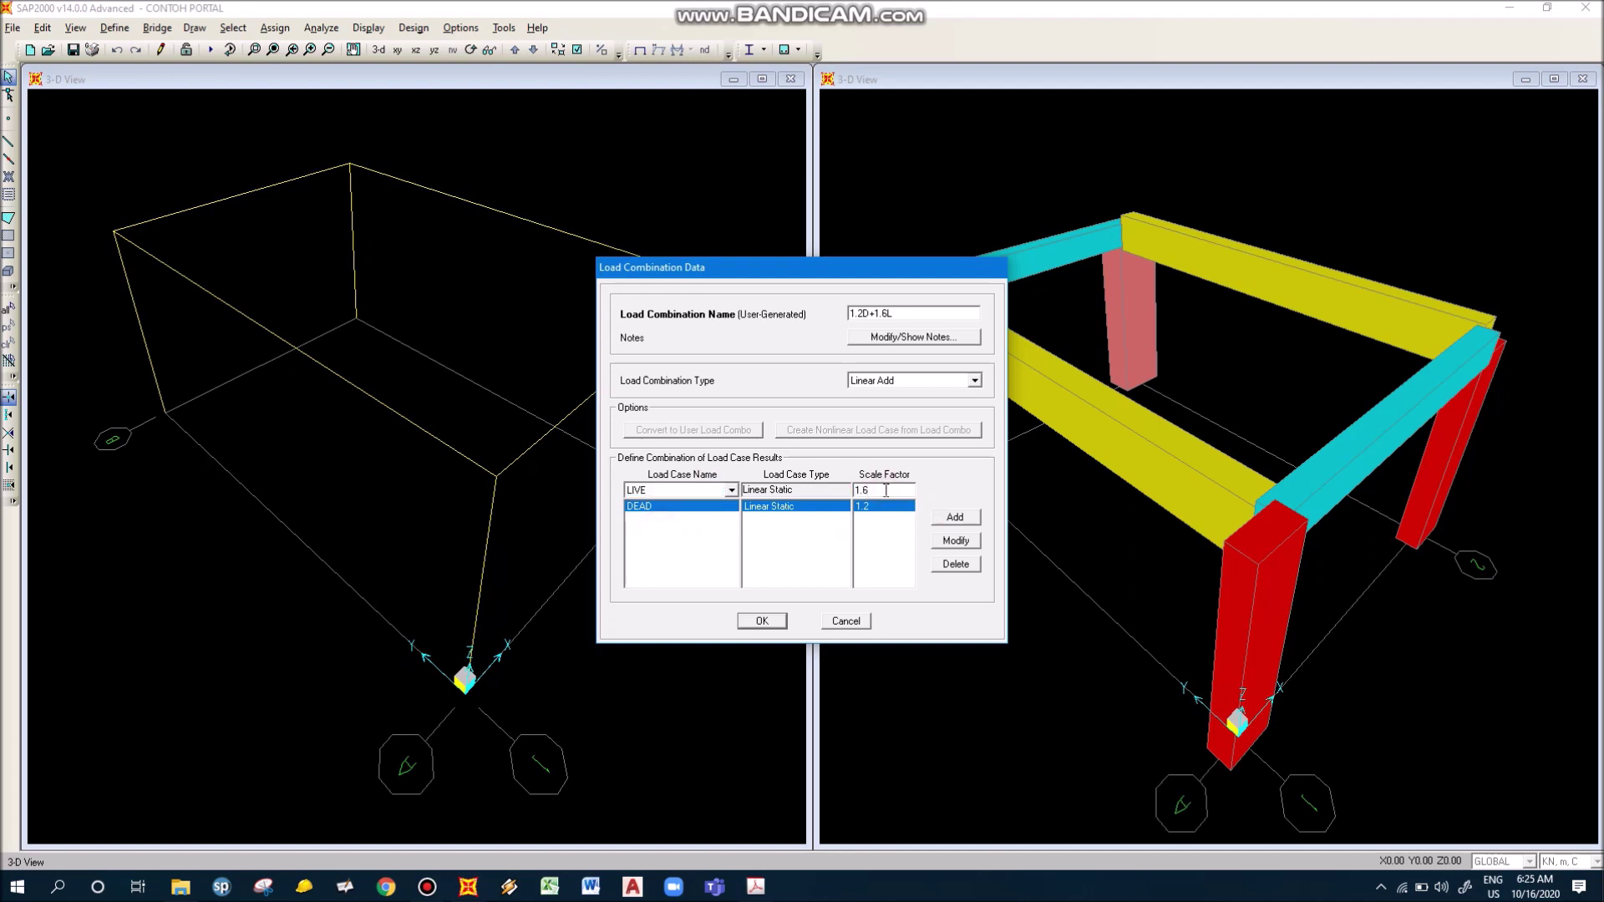
click(952, 516)
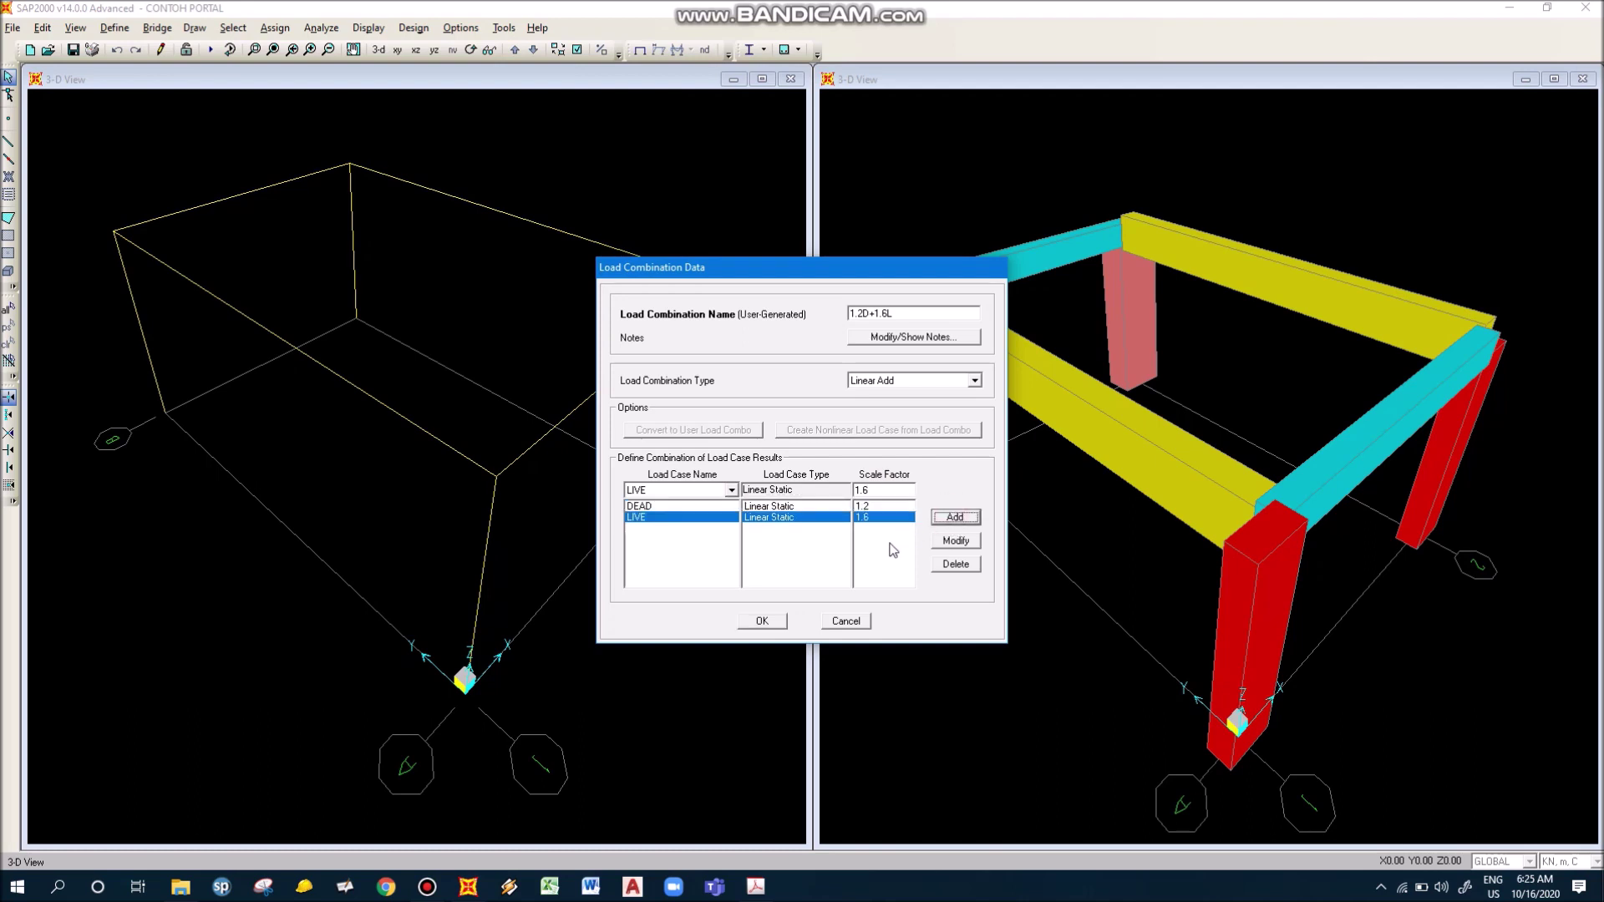
click(761, 622)
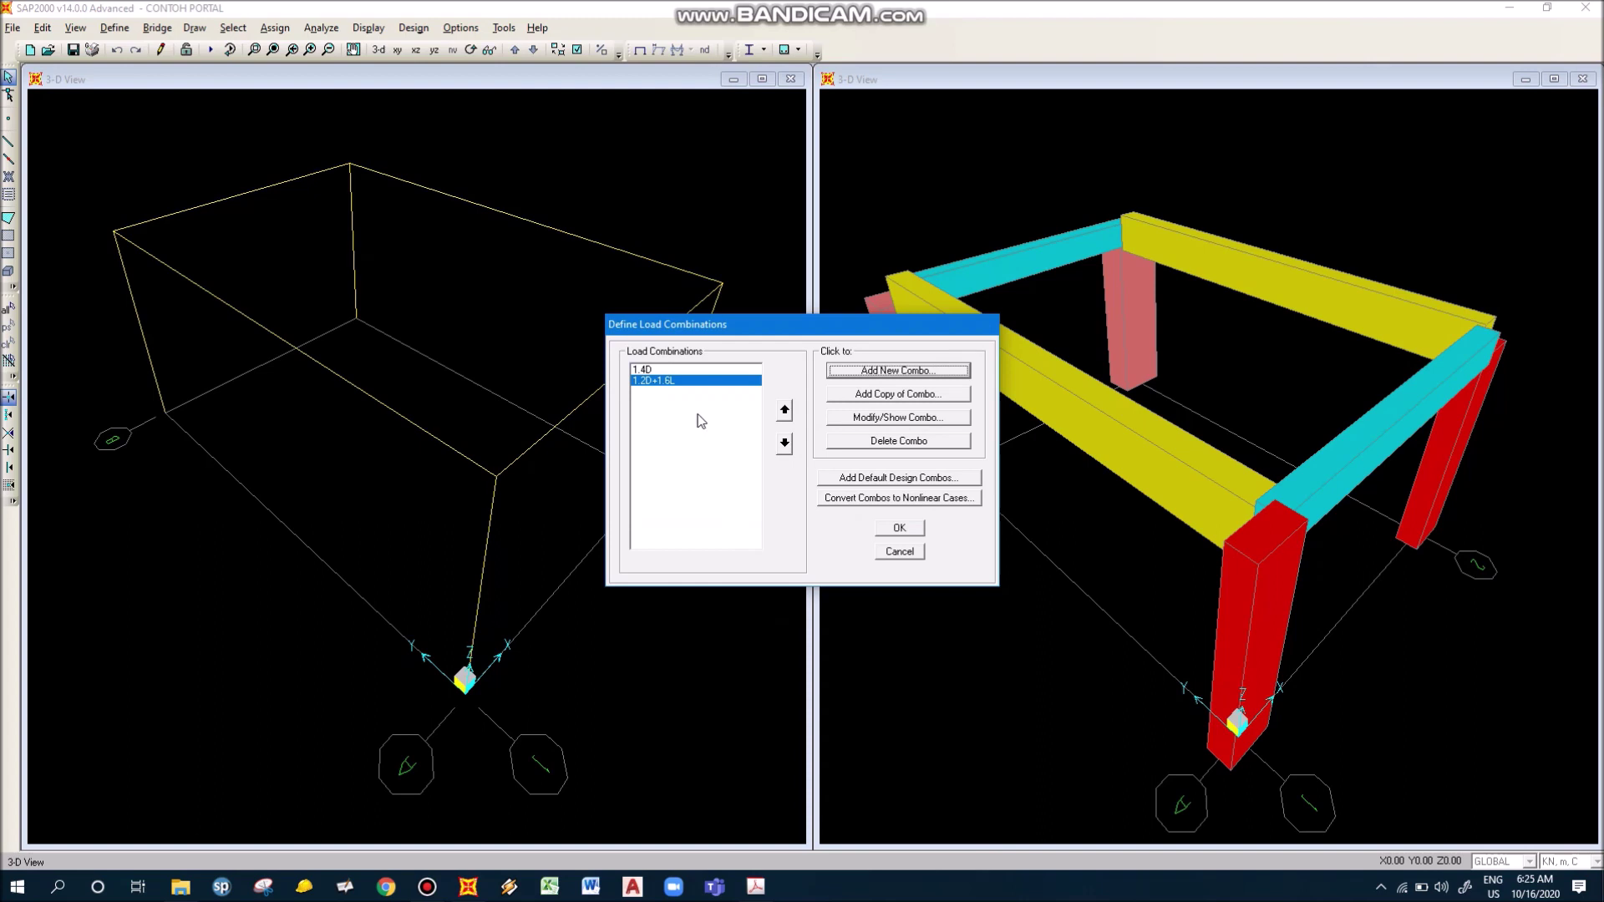
click(901, 529)
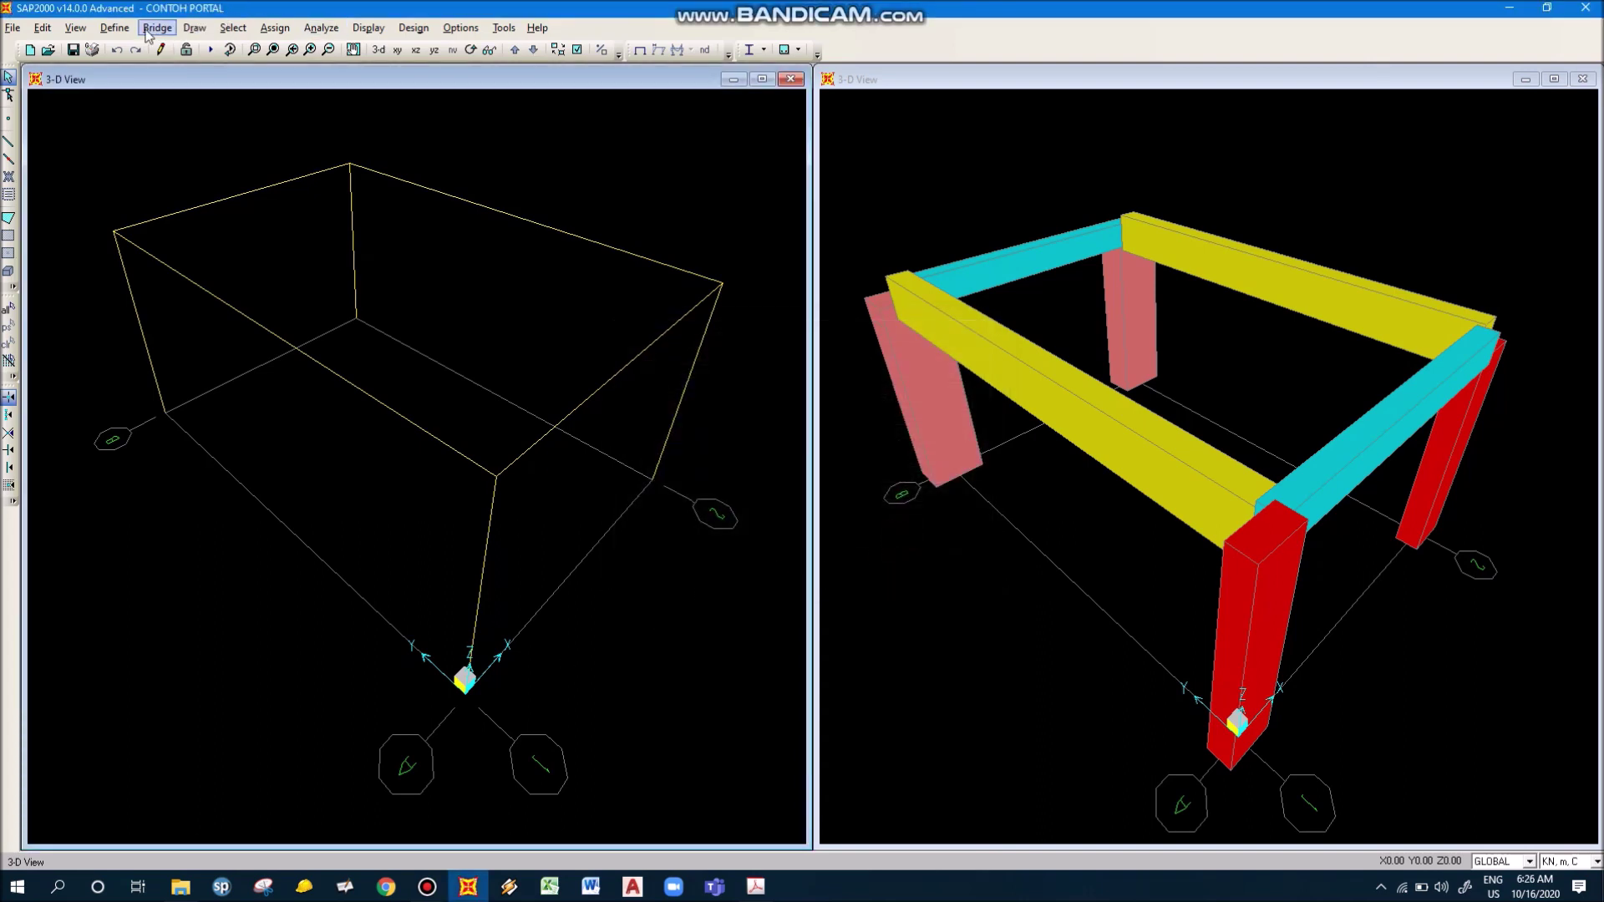
Reopen the load combination definitions and add the default design combinations for Concrete Frame Design
click(114, 28)
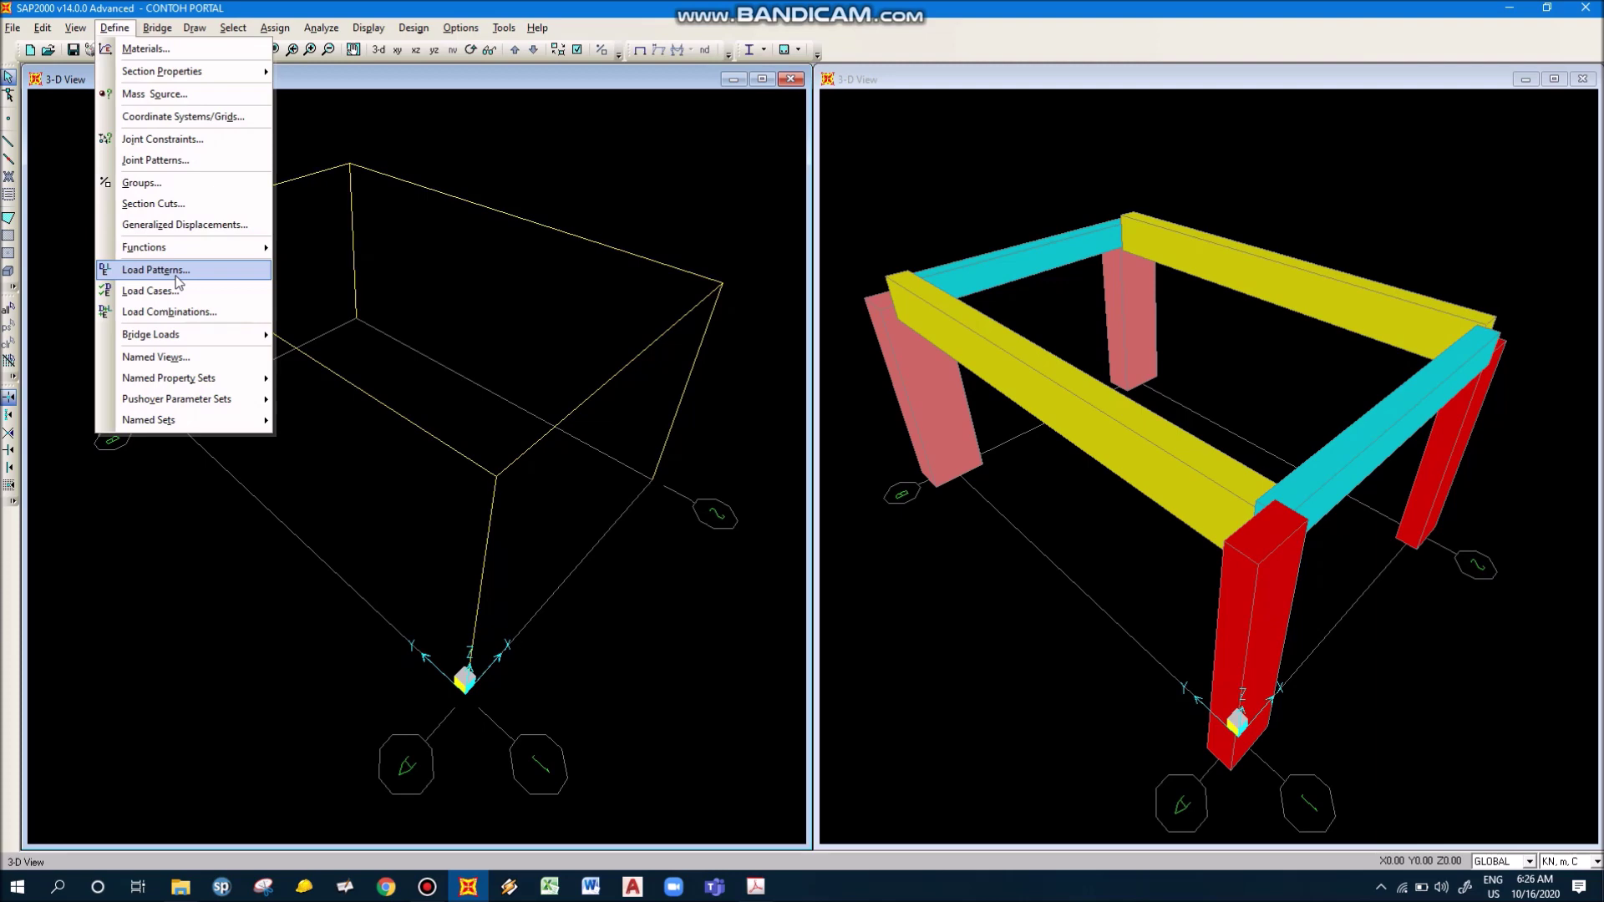
click(347, 334)
click(115, 28)
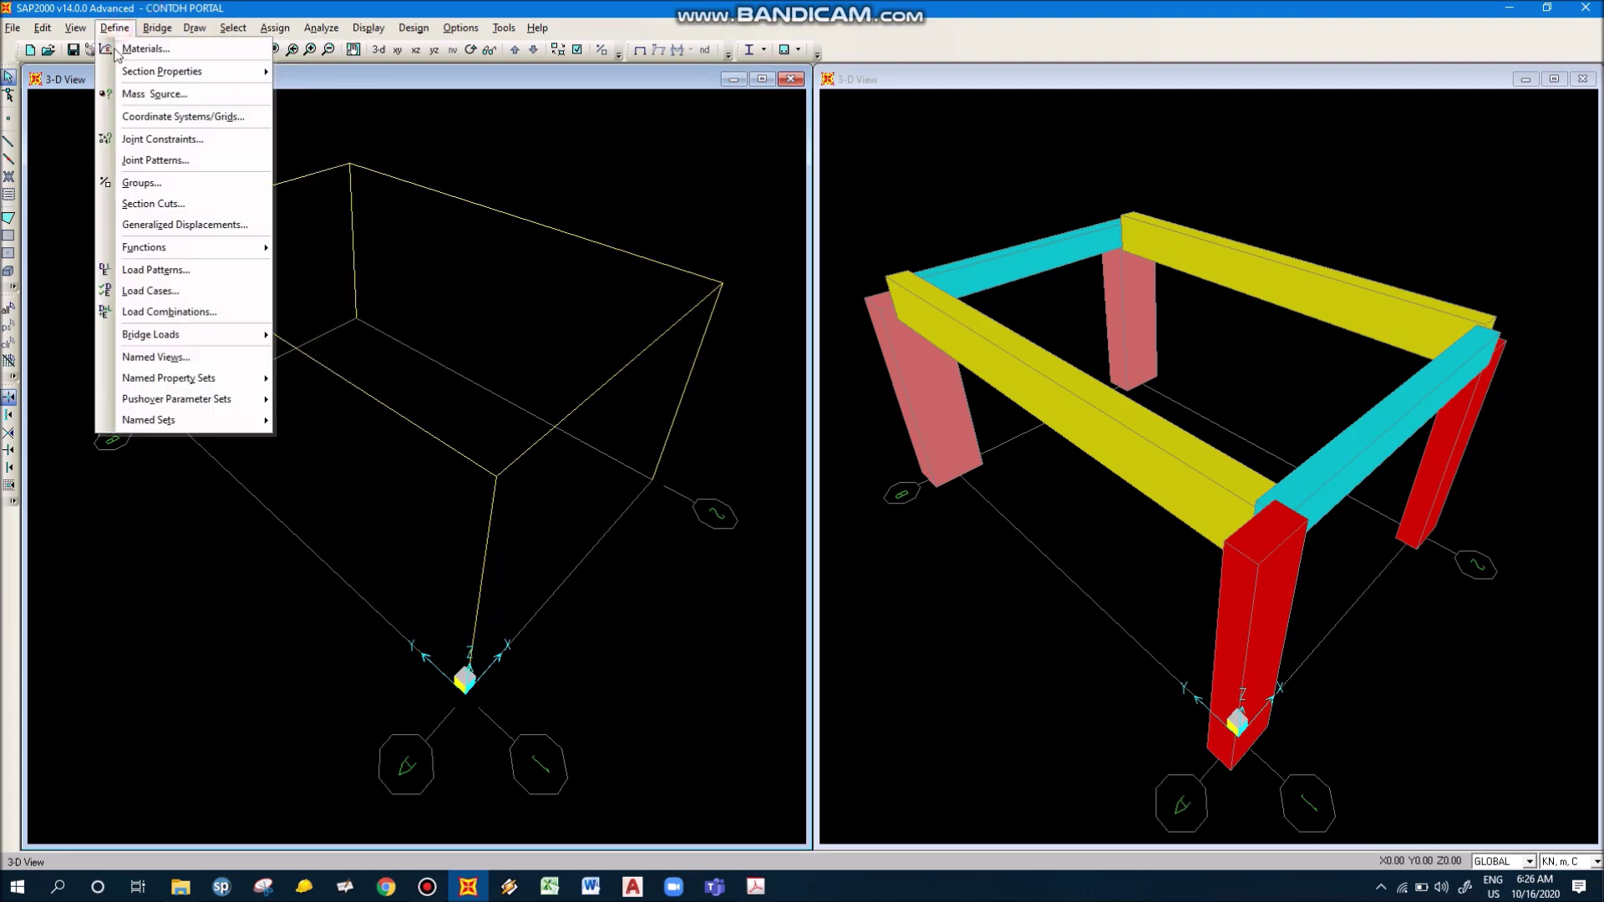
click(167, 311)
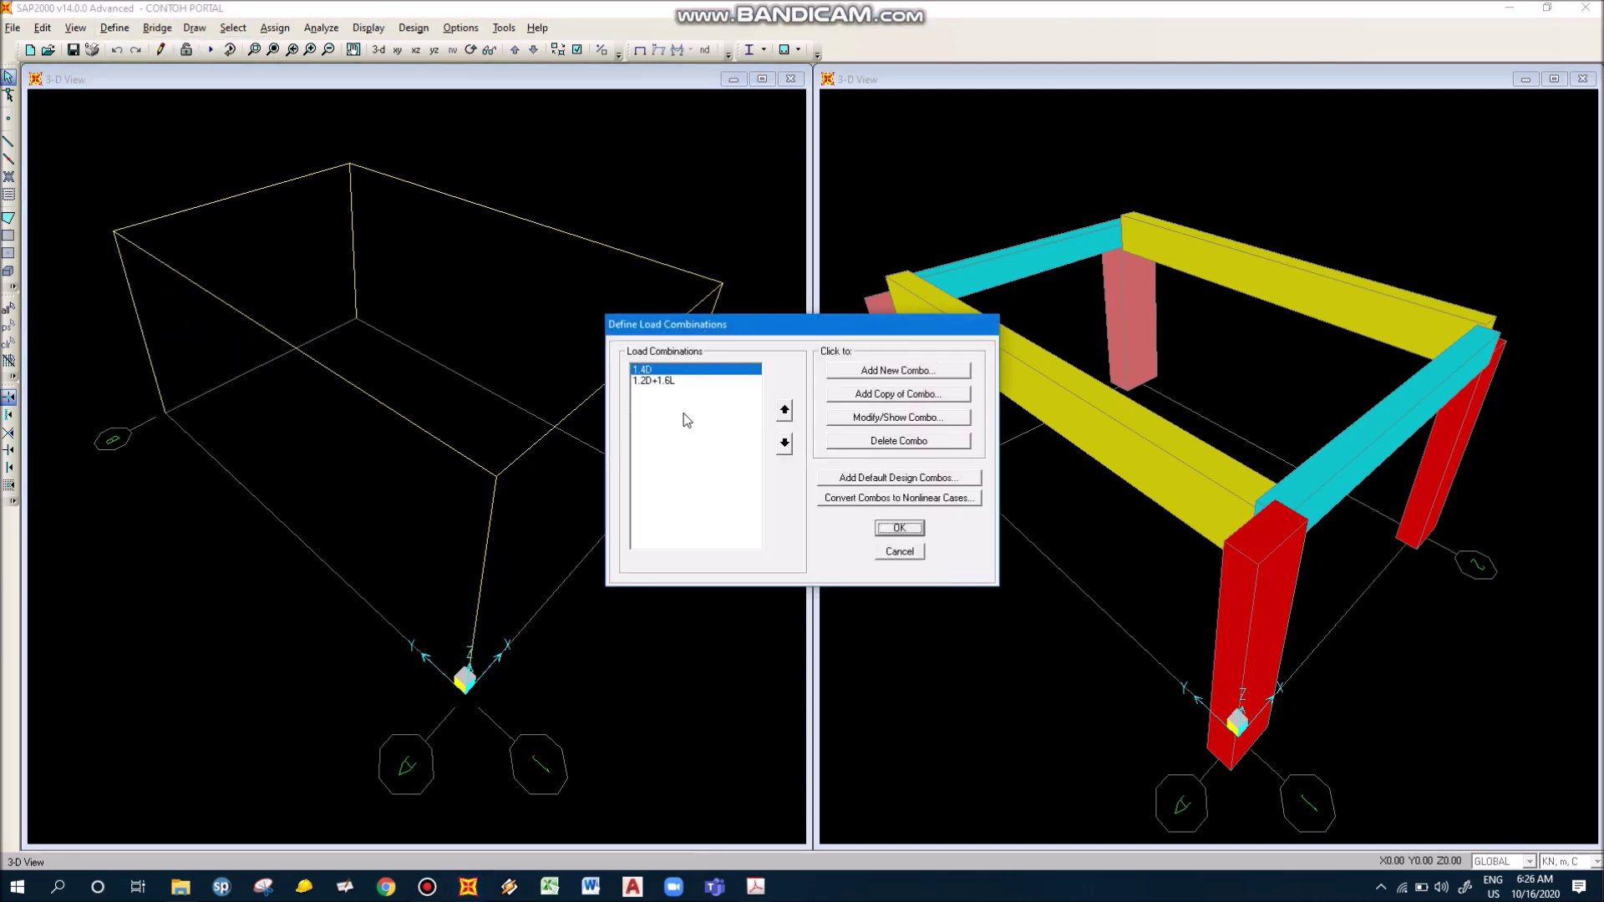
click(907, 482)
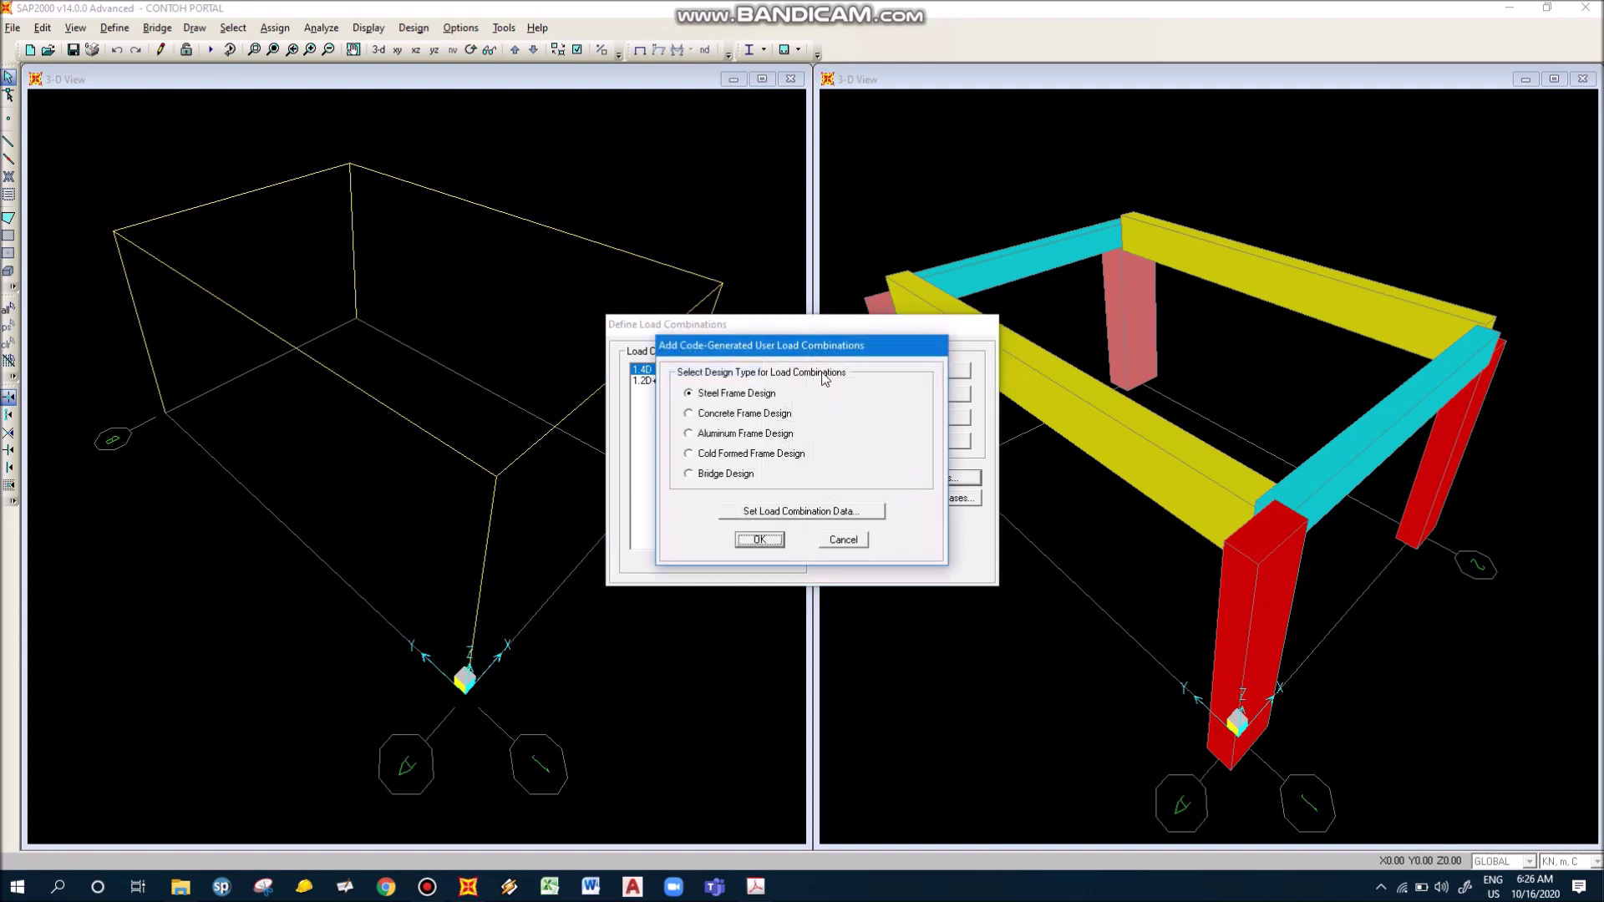
click(744, 412)
click(758, 541)
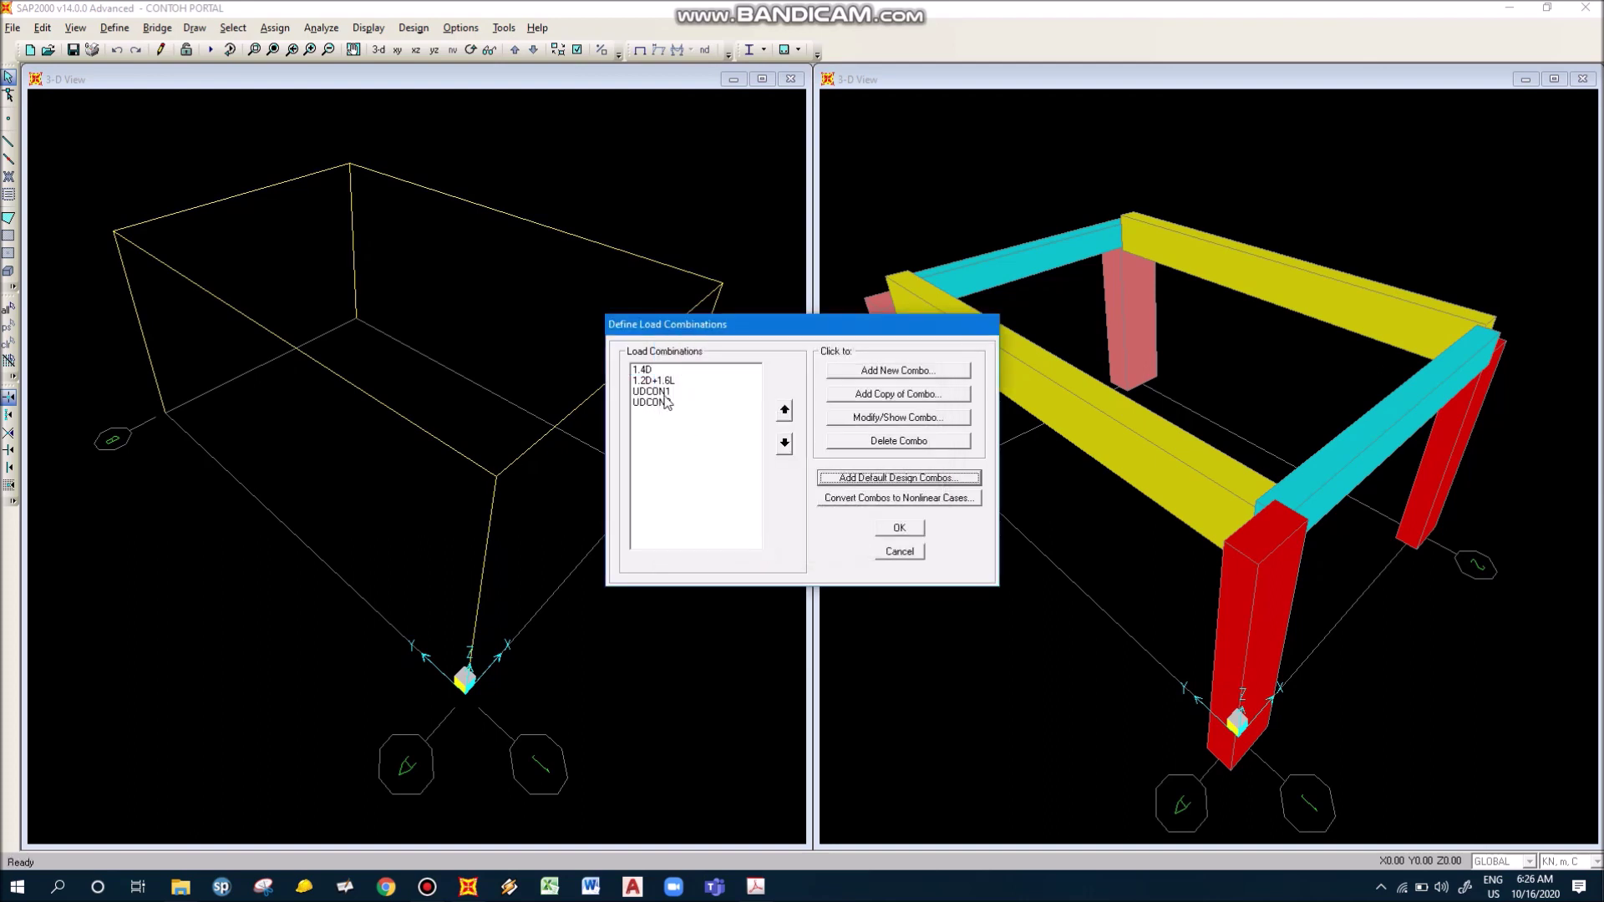
Inspect the load cases and scale factors of the combinations UDCON1 and UDCON2 without changing them
click(665, 393)
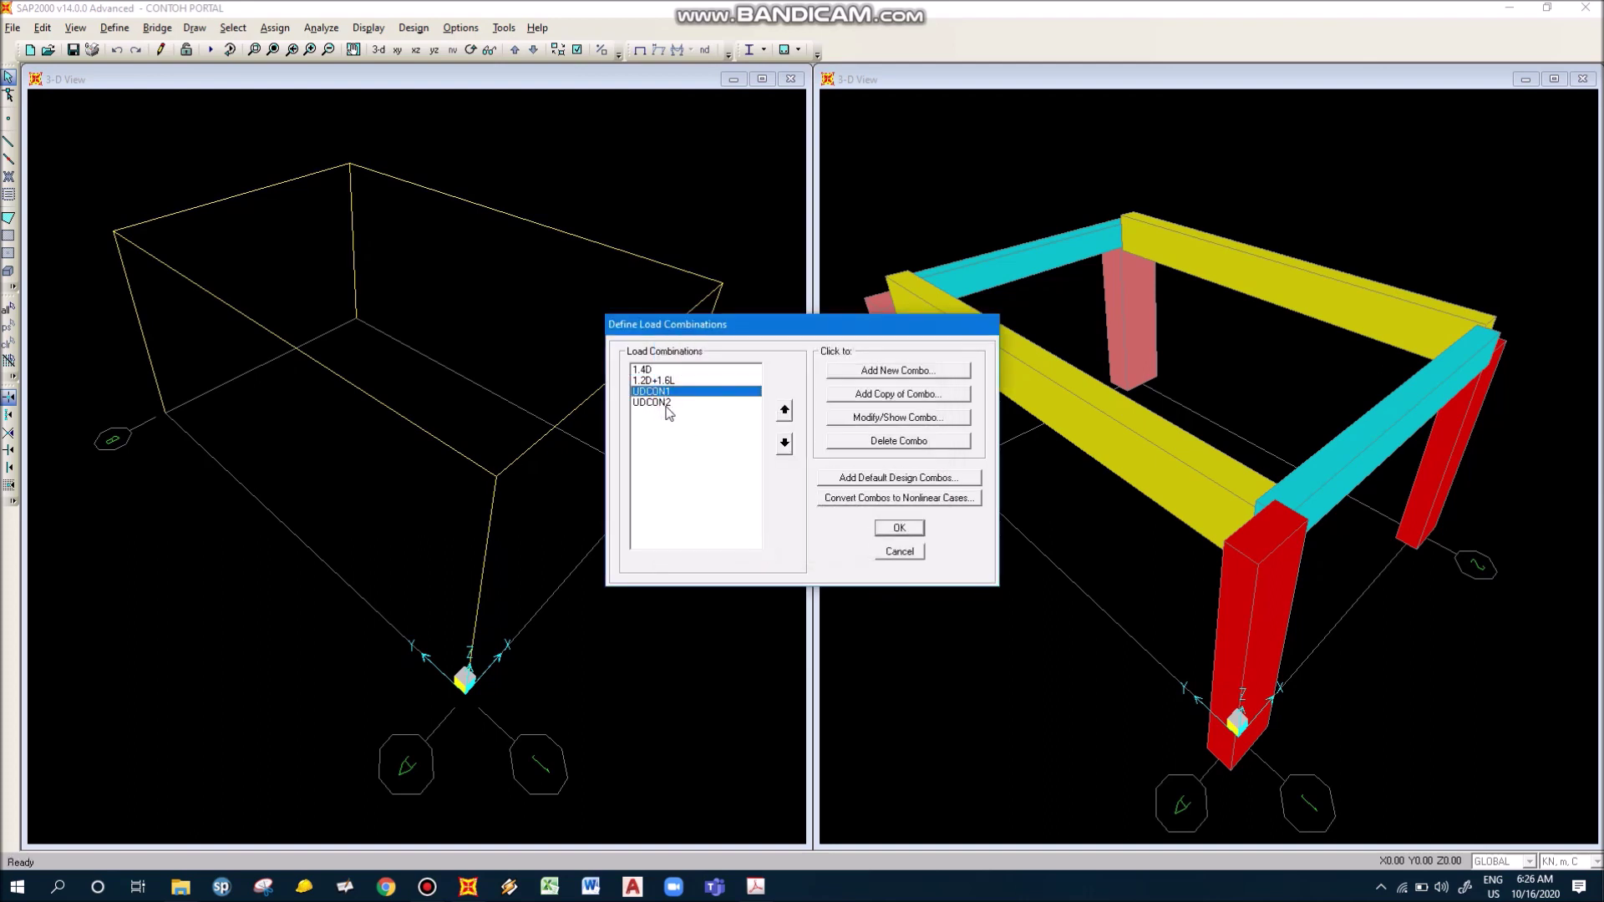
click(666, 402)
click(676, 392)
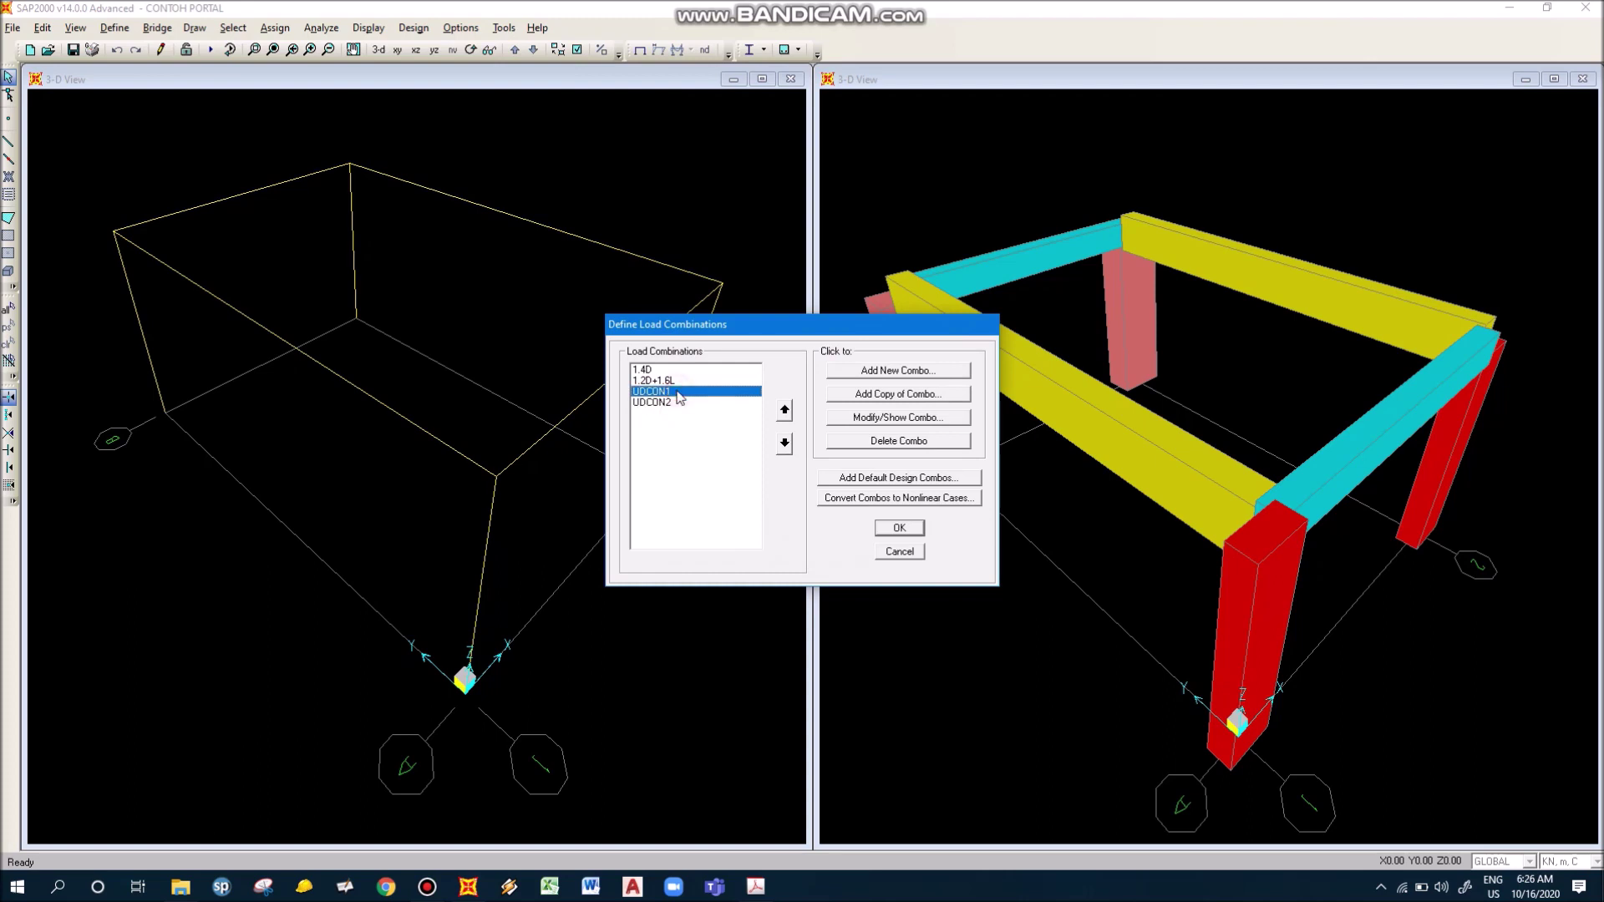
click(858, 421)
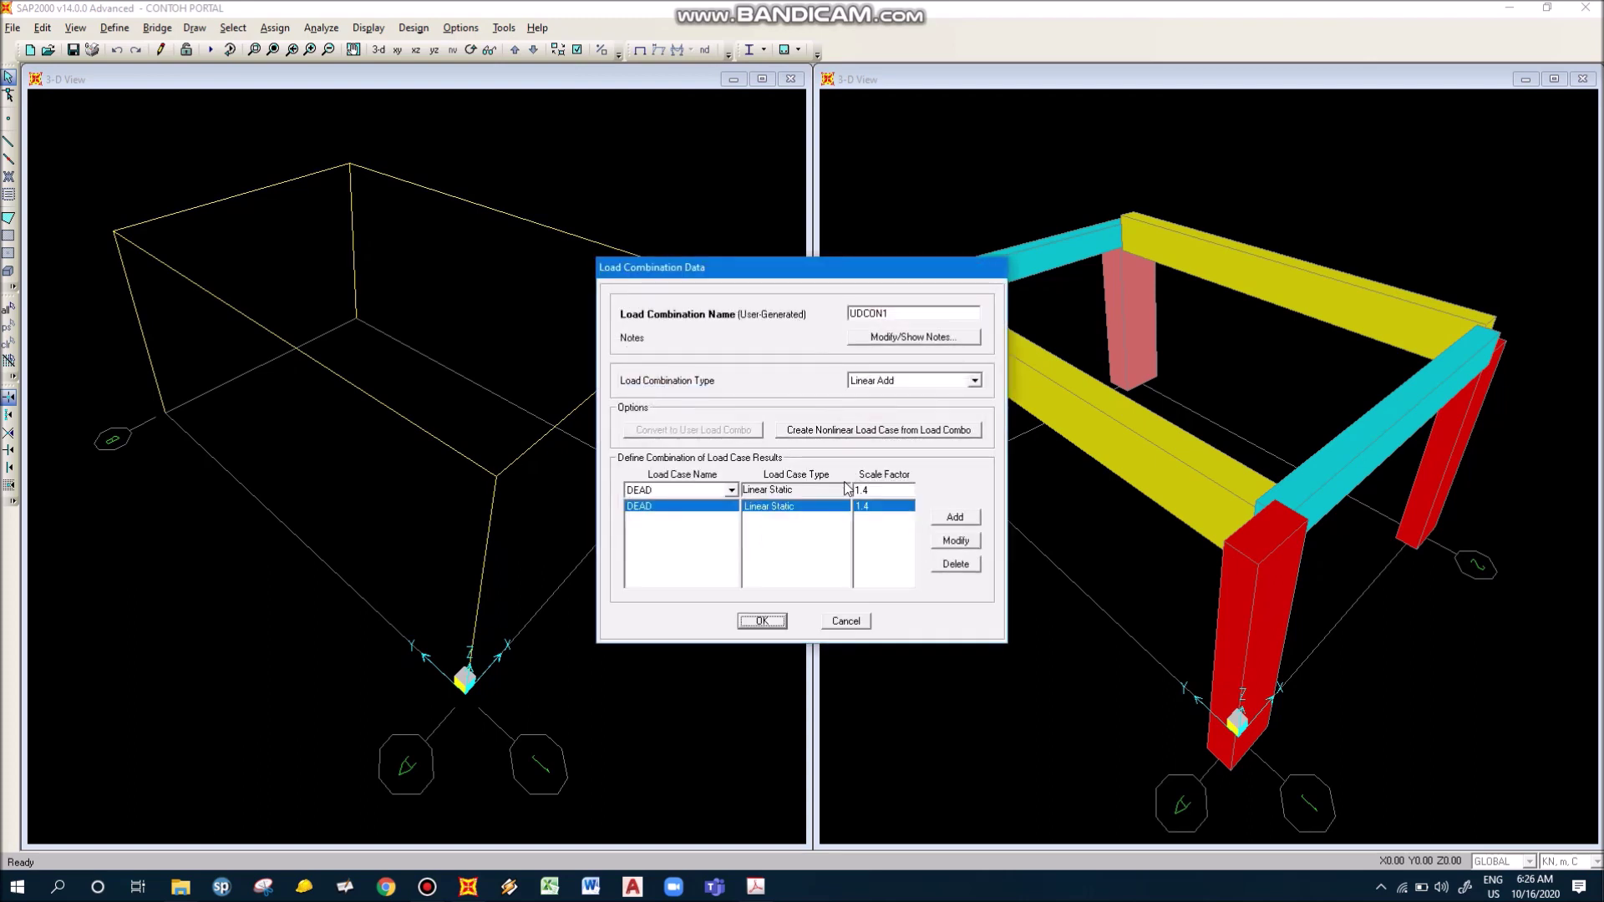
click(852, 628)
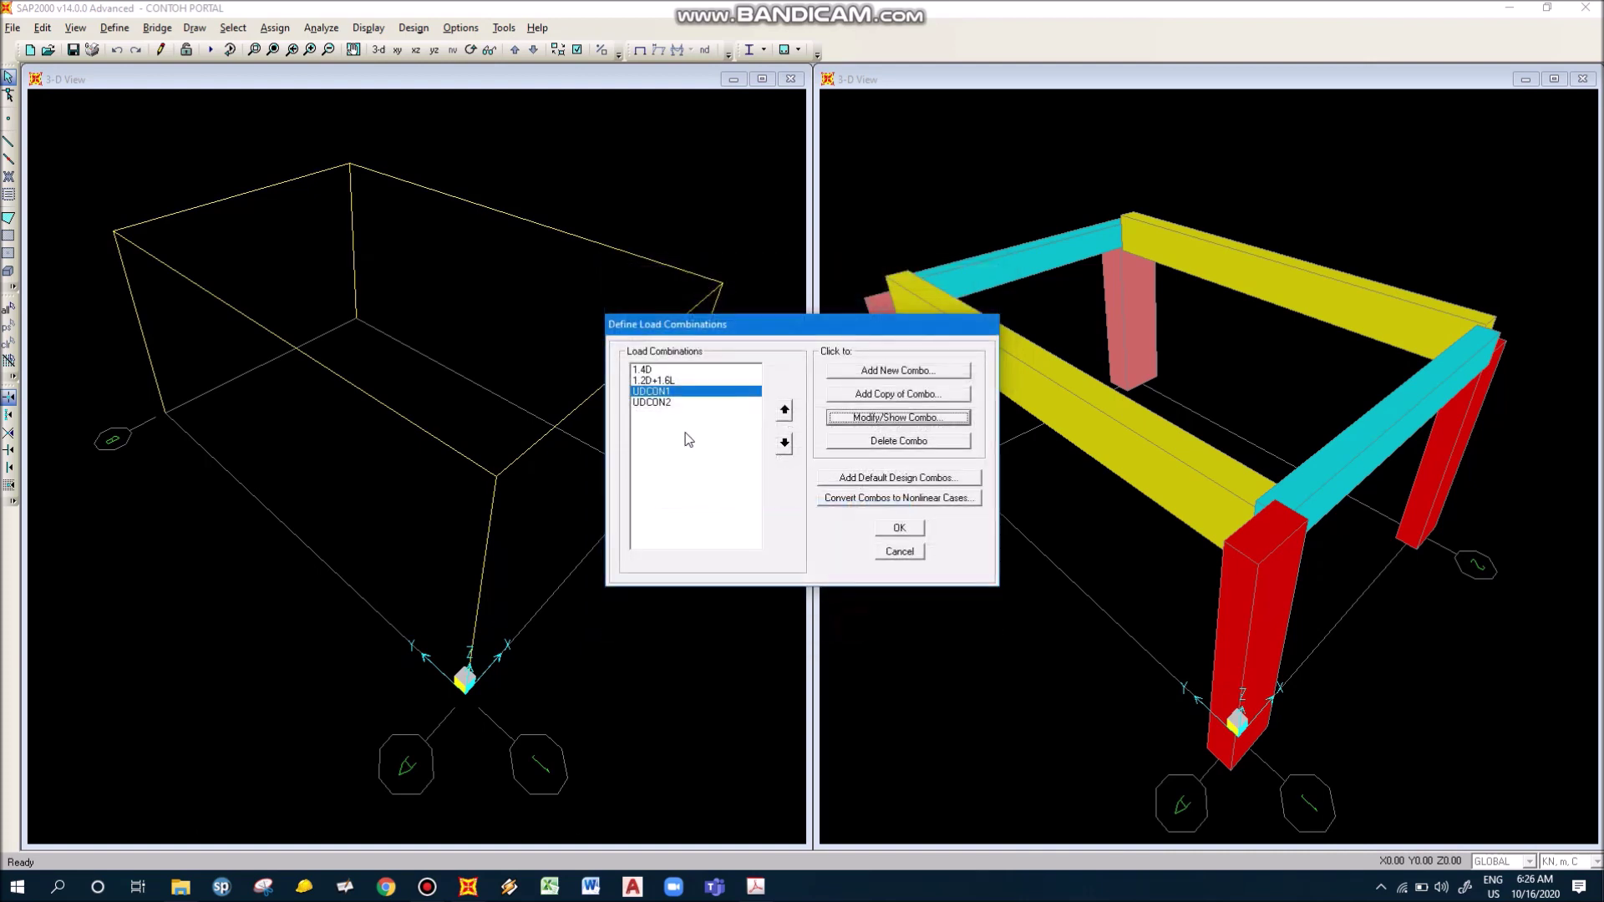
click(679, 403)
click(849, 420)
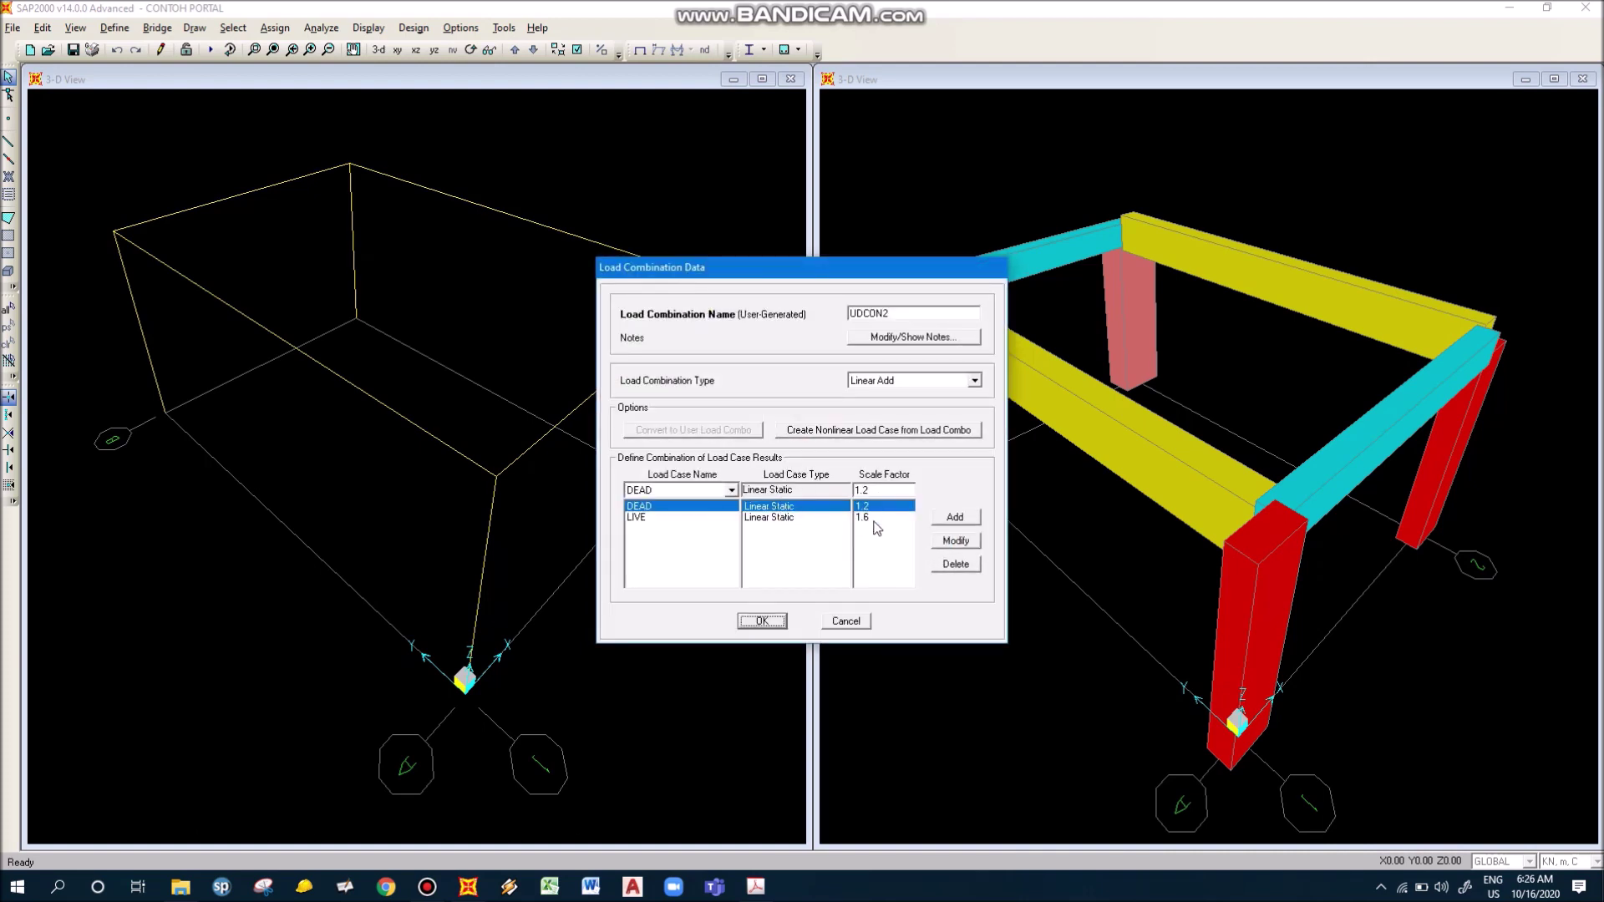
click(855, 619)
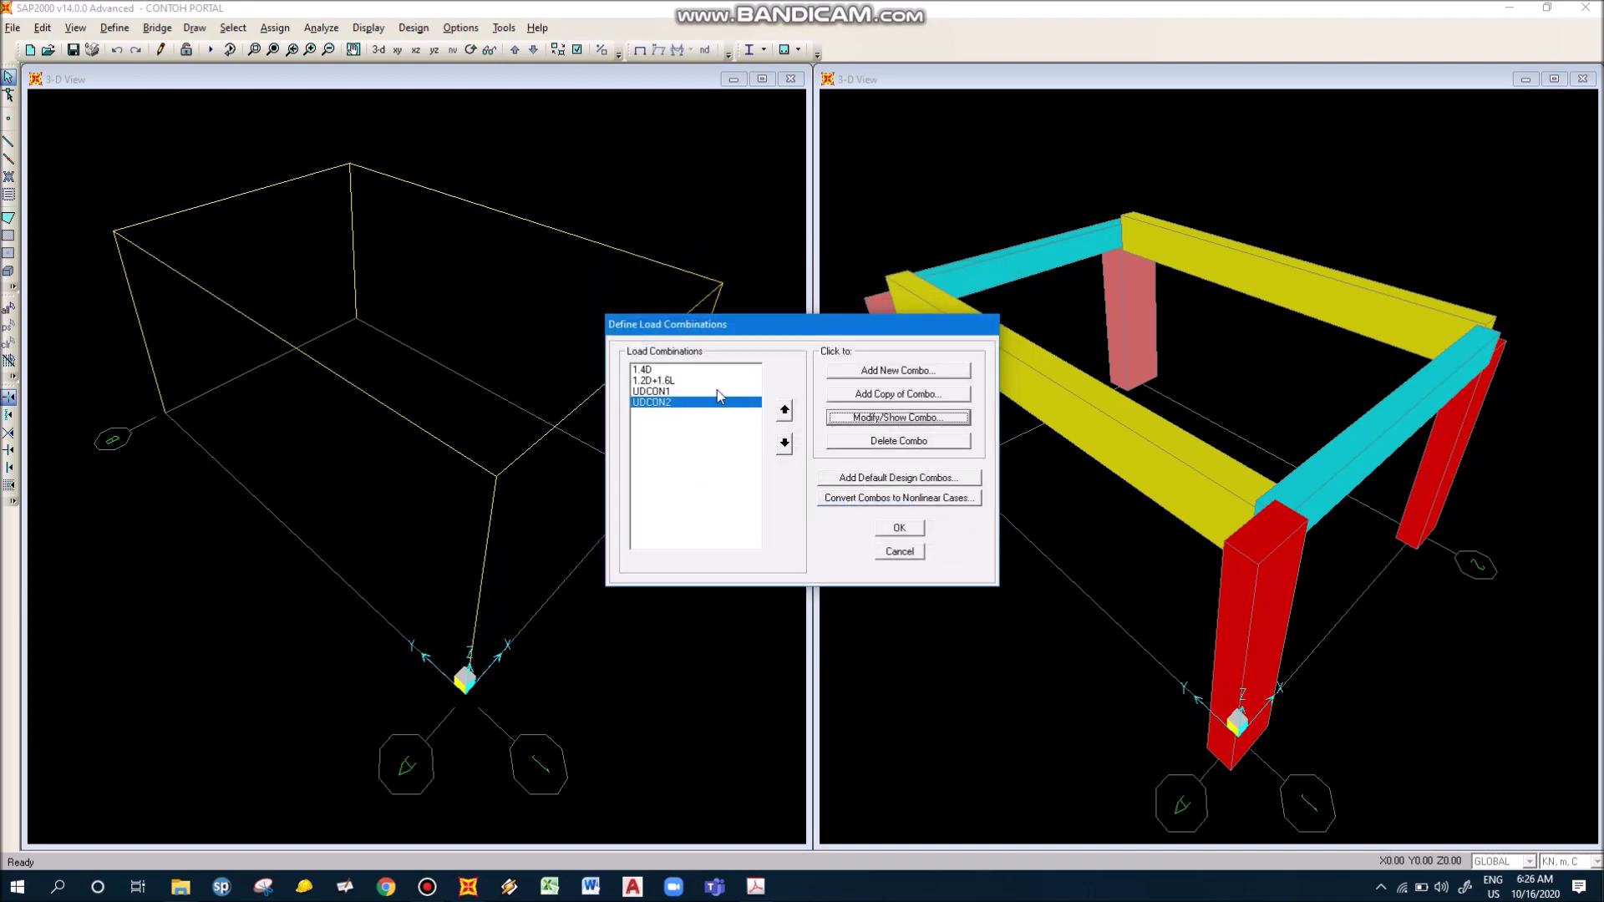
Compare UDCON1 and UDCON2 with the manual combinations and inspect the scale factors of 1.2D+1.6L without changing them
click(717, 391)
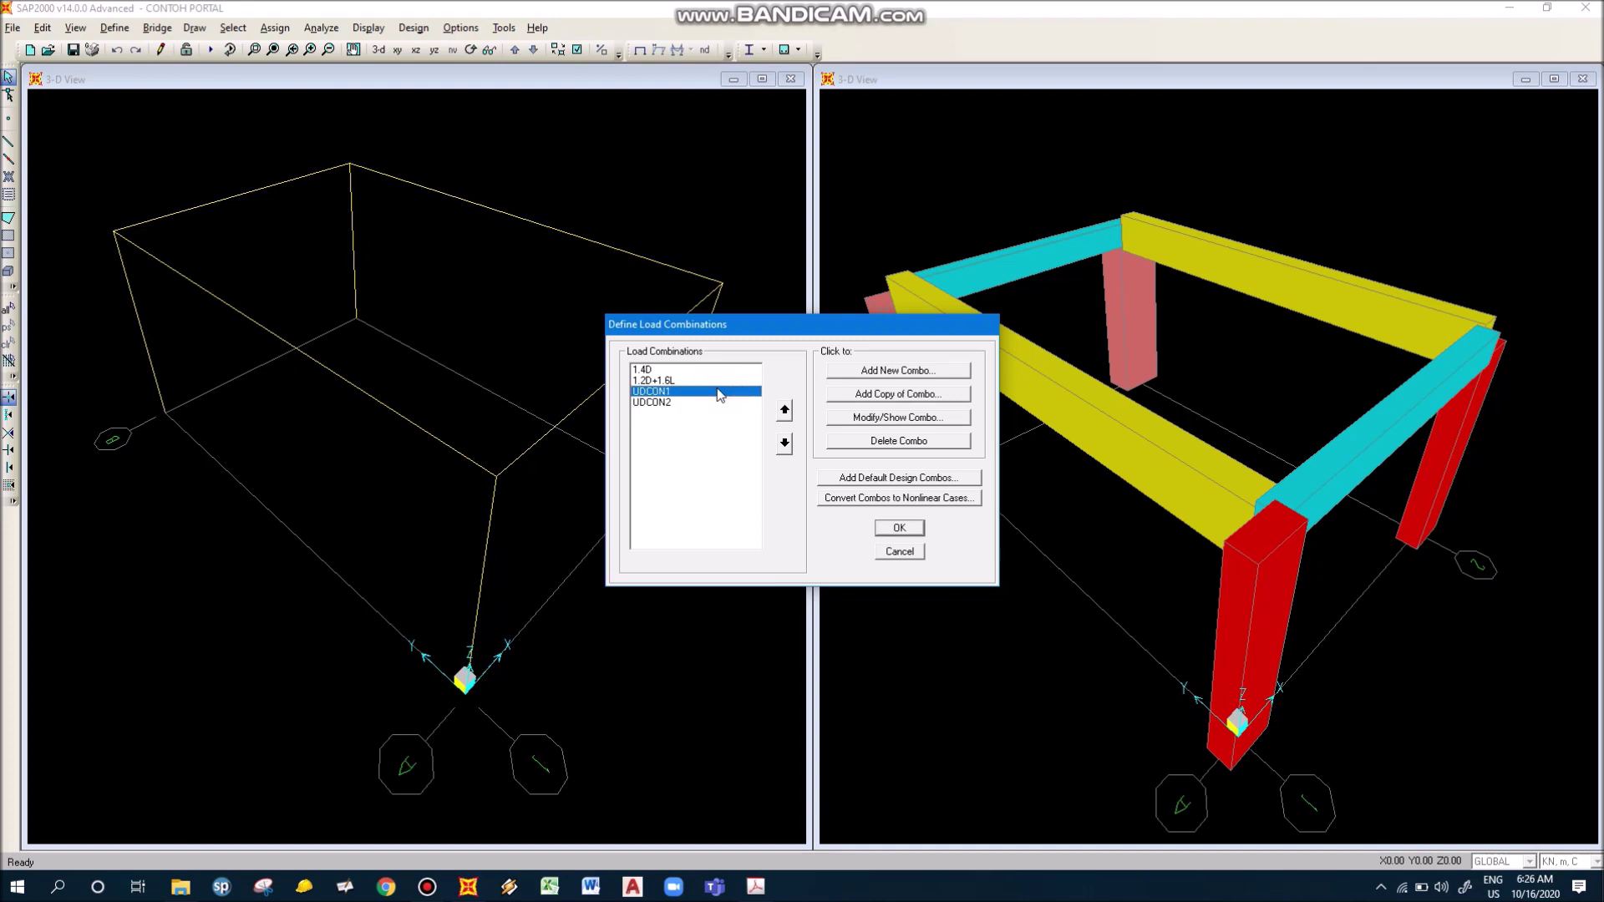
click(696, 404)
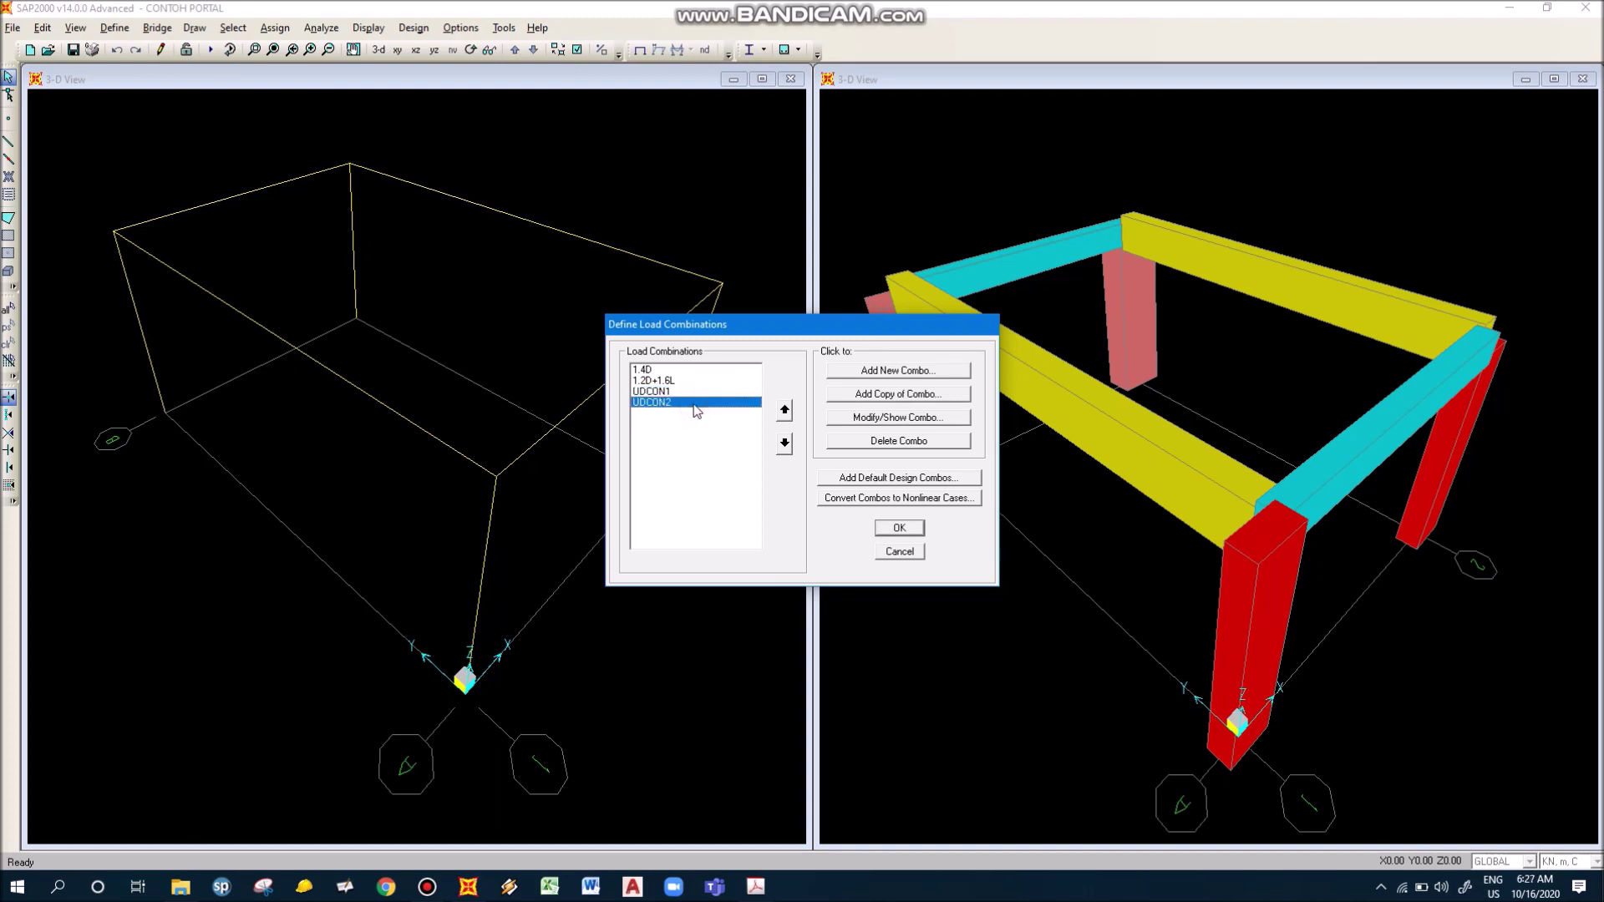
click(693, 392)
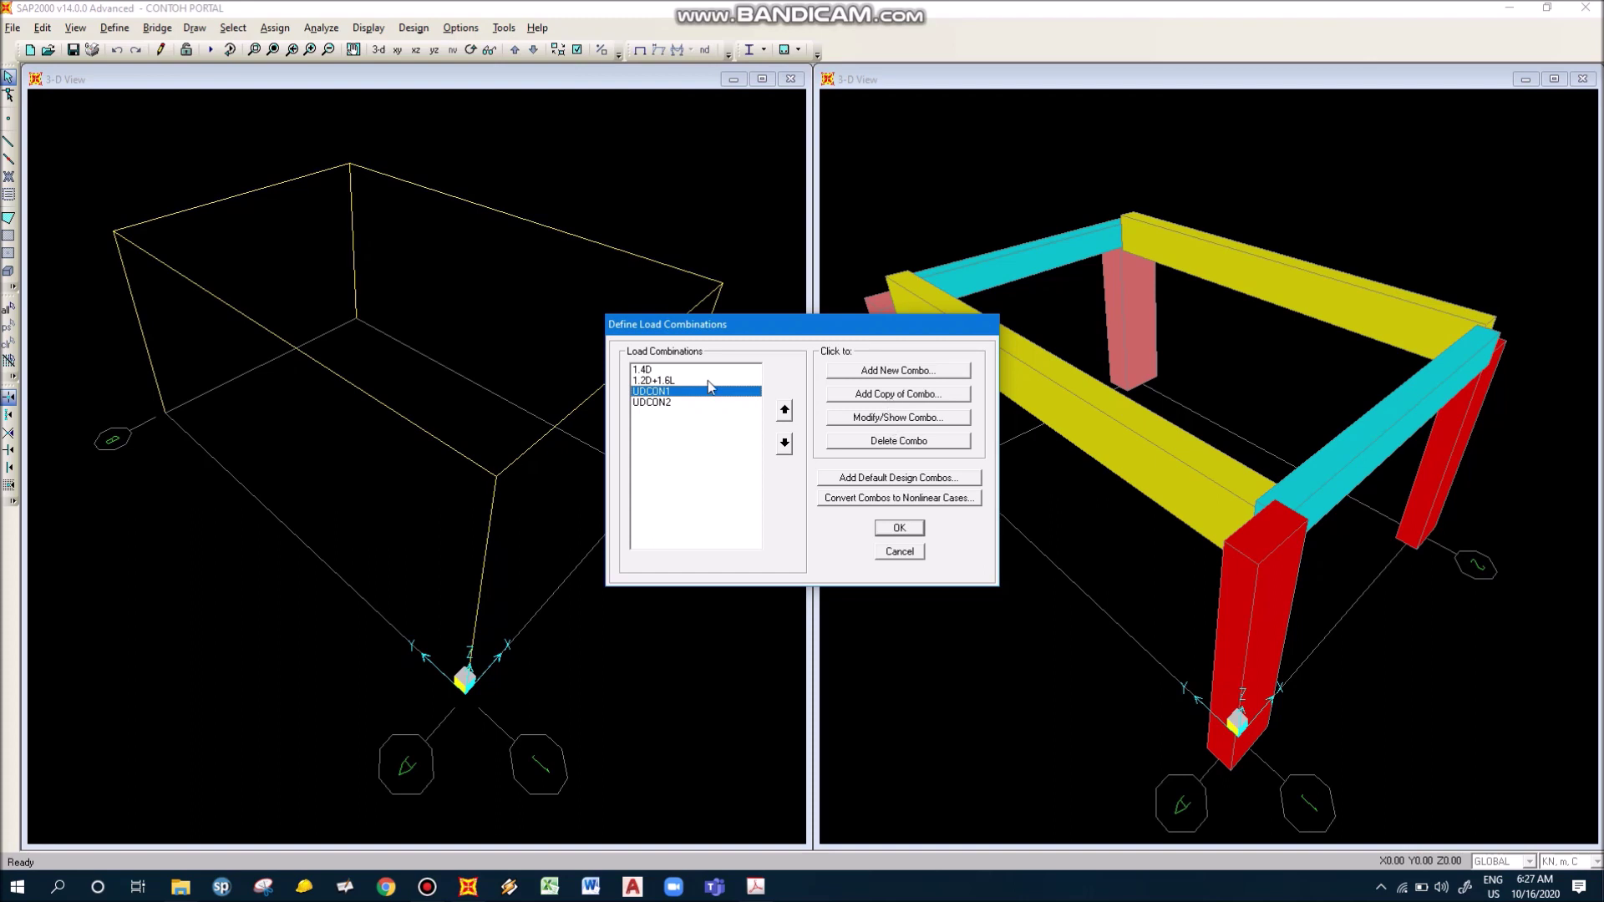
click(668, 380)
click(918, 417)
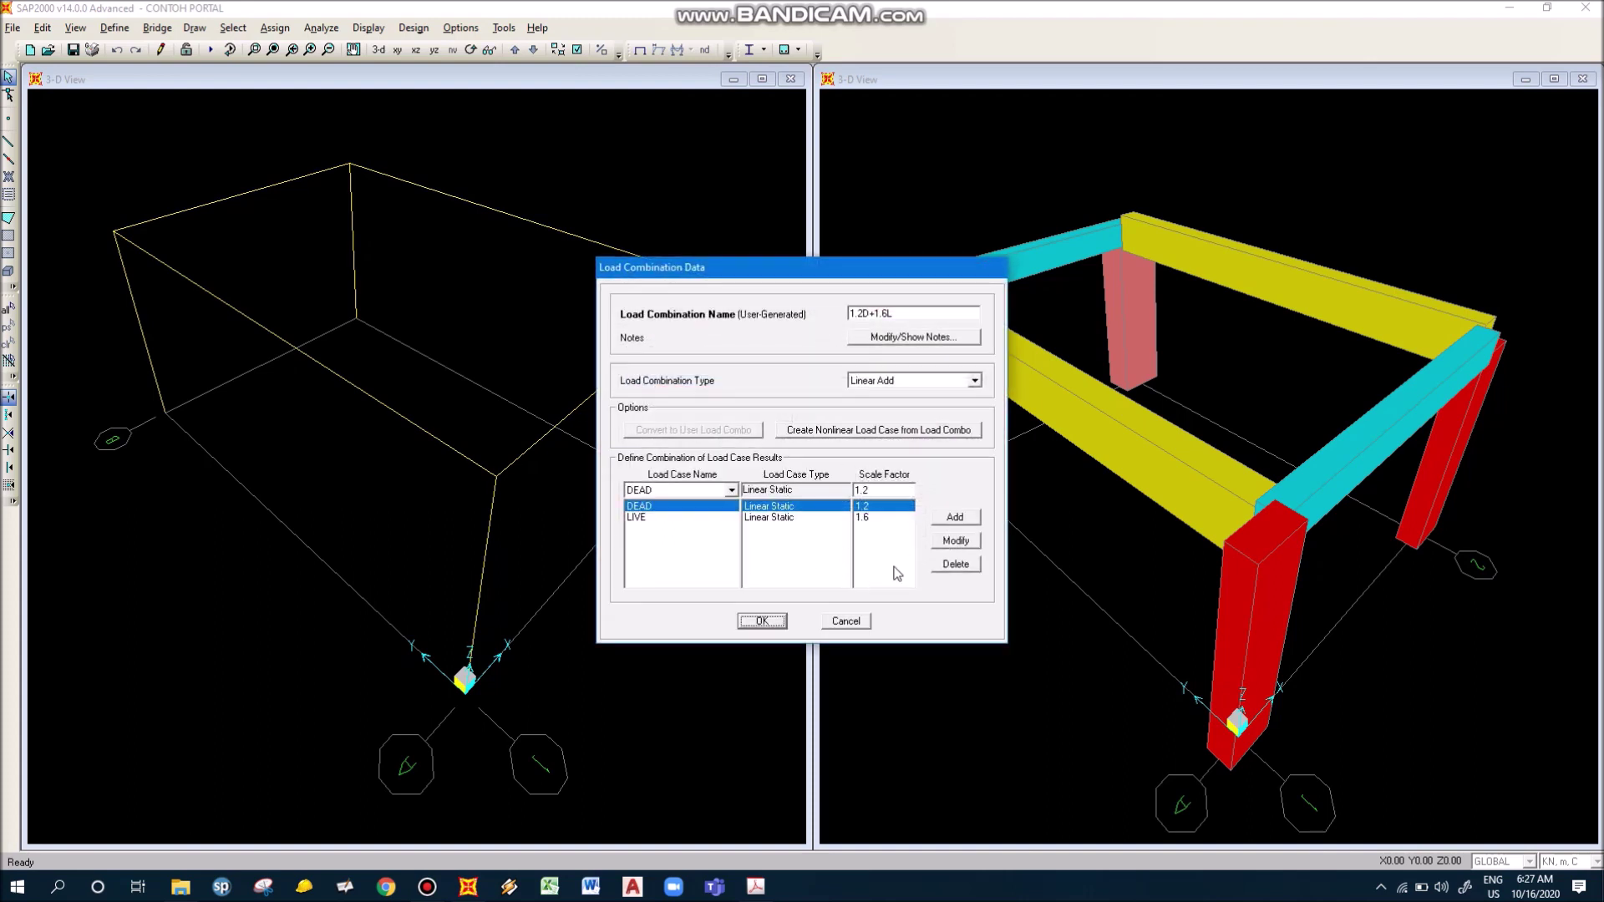
double_click(882, 491)
click(847, 620)
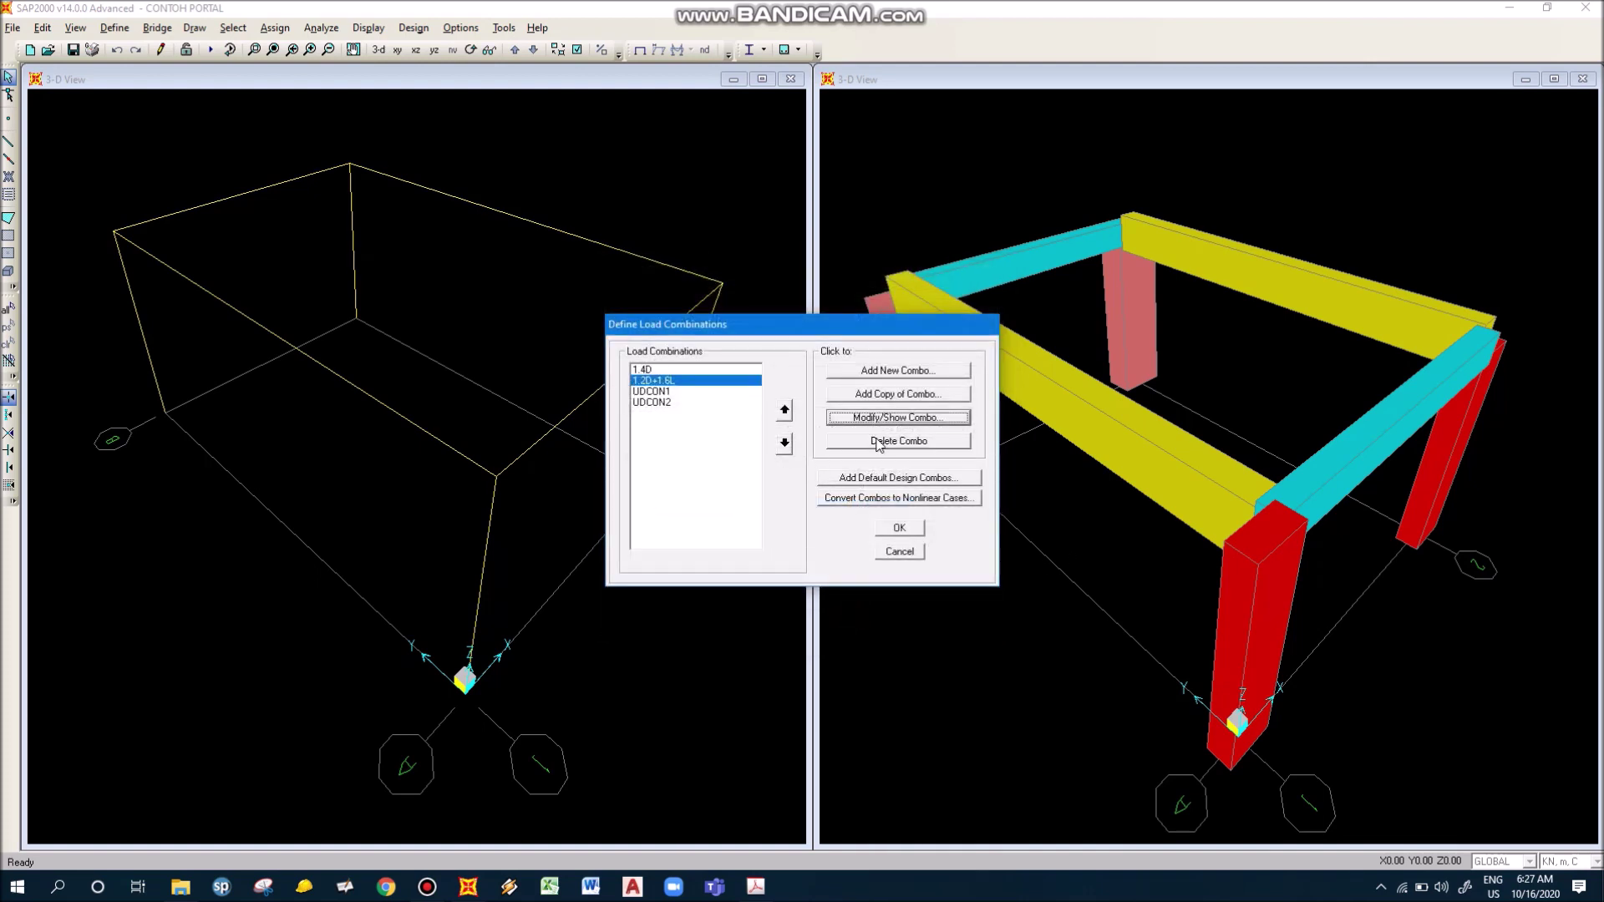
Delete the default design combinations UDCON2 and UDCON1 and accept the load combination definitions
click(668, 403)
click(907, 442)
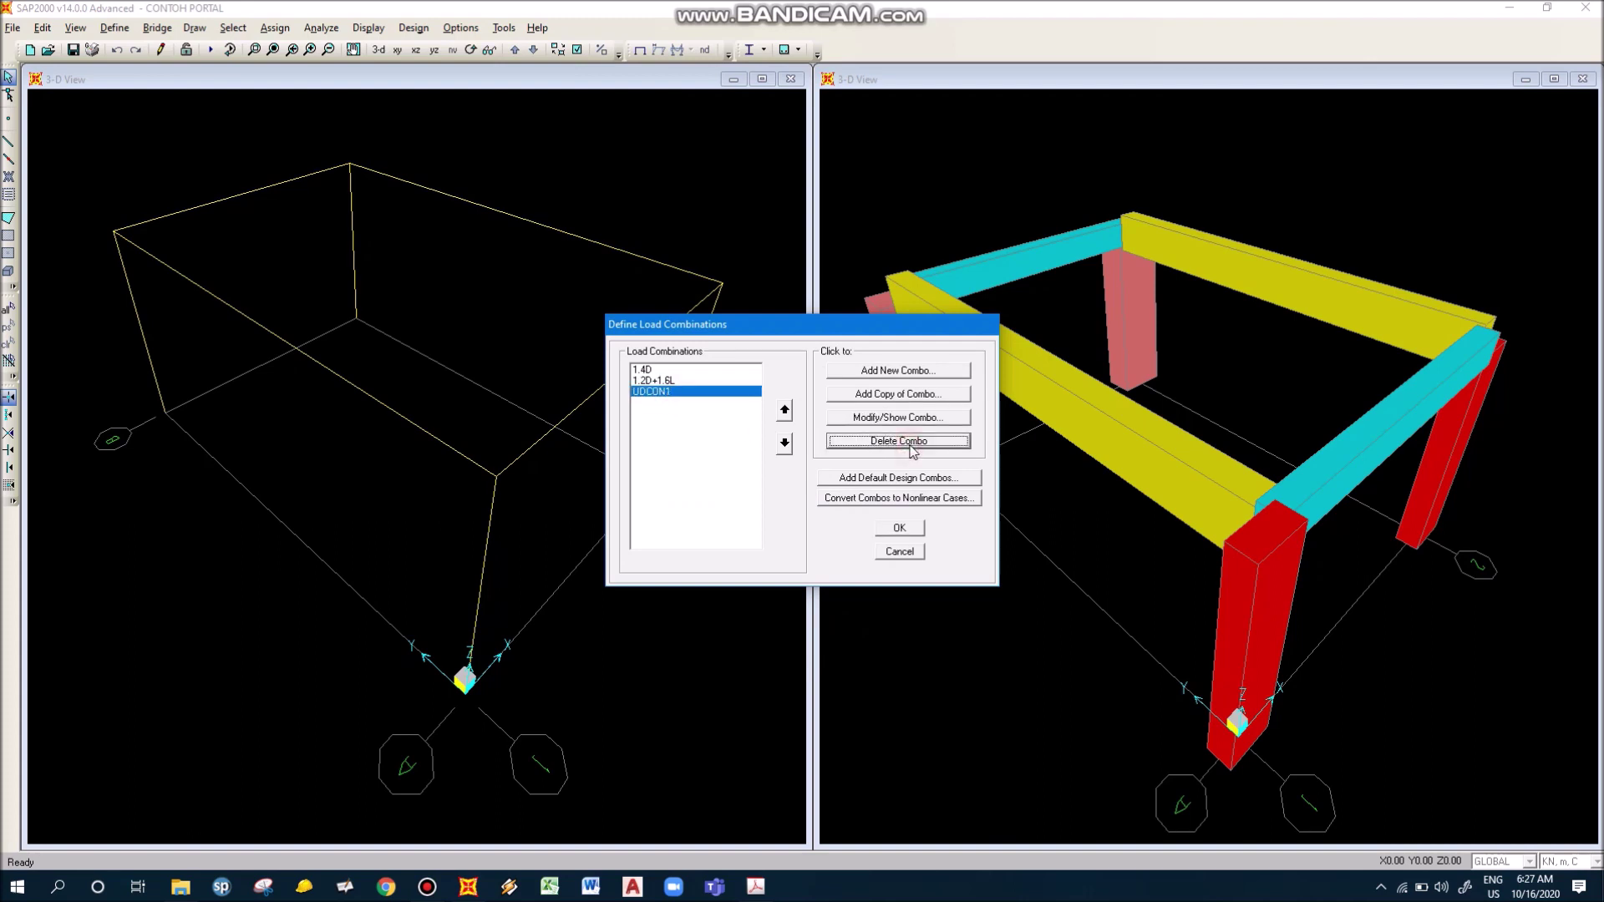
click(903, 442)
click(906, 528)
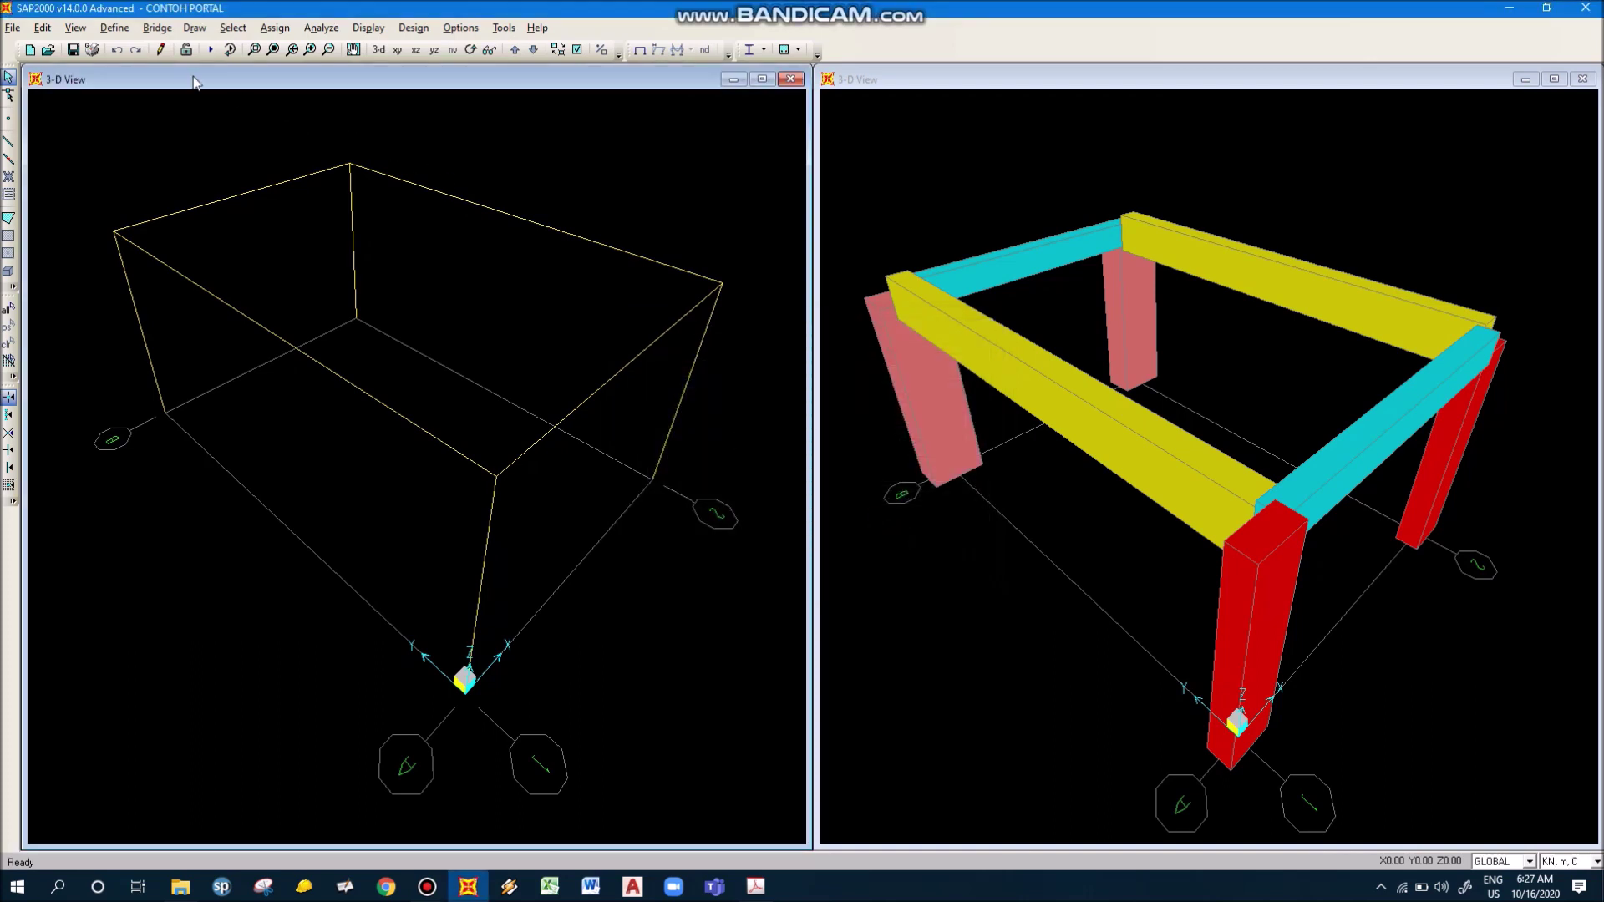
Pick the rear B1 beam and examine which frame property and frame load assignments are available for it
click(115, 27)
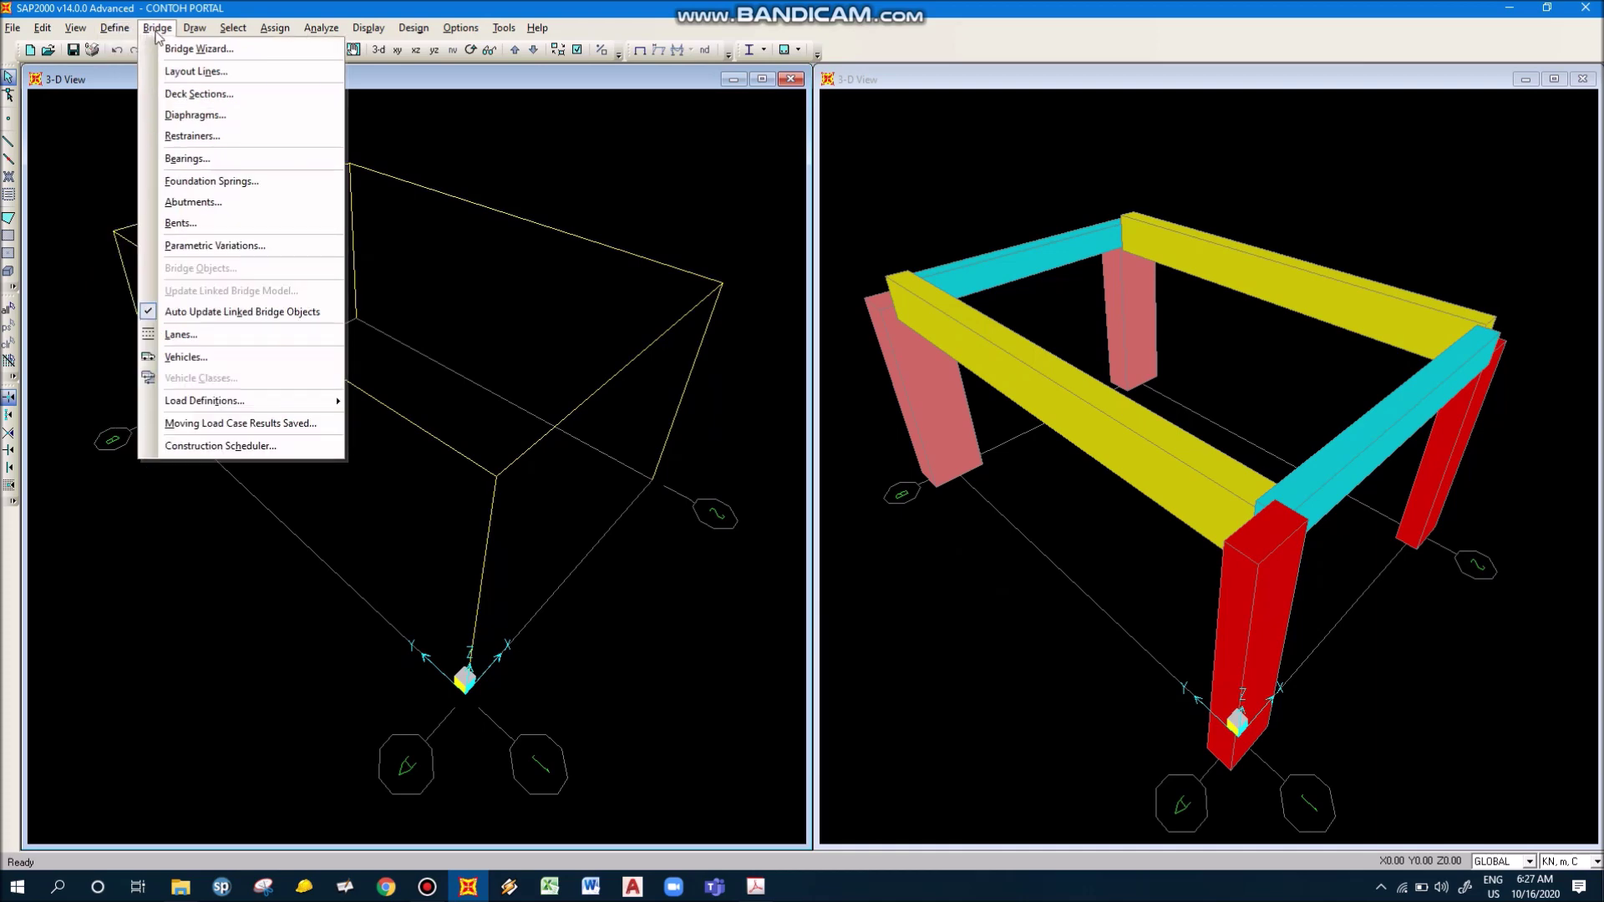
mouse_move(265, 35)
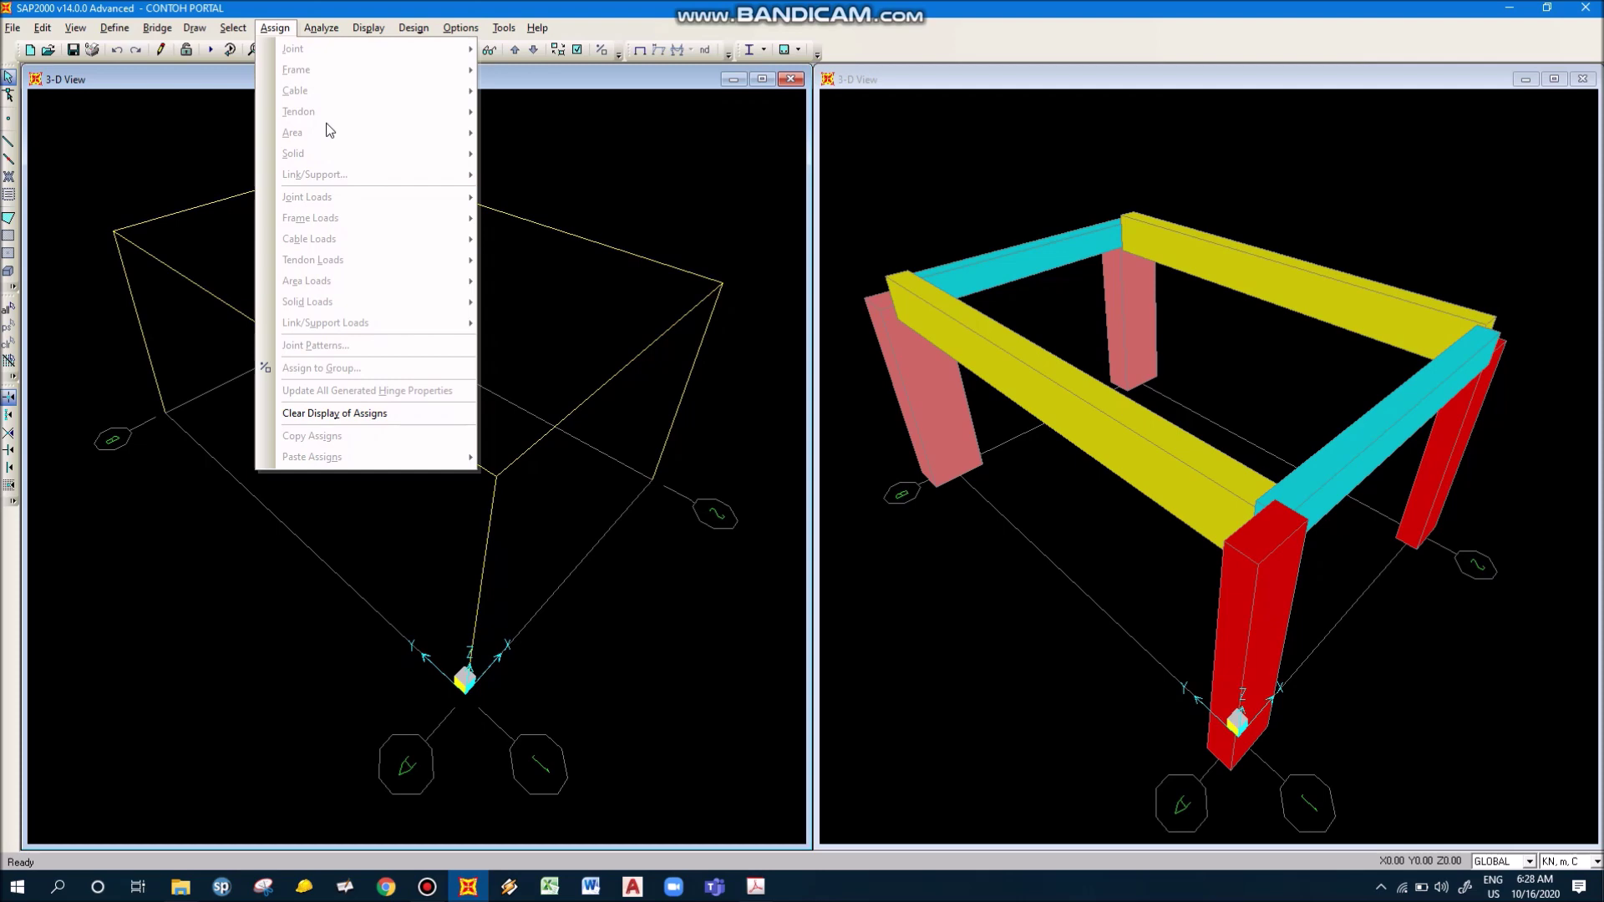
click(718, 191)
click(629, 214)
drag(597, 260, 575, 282)
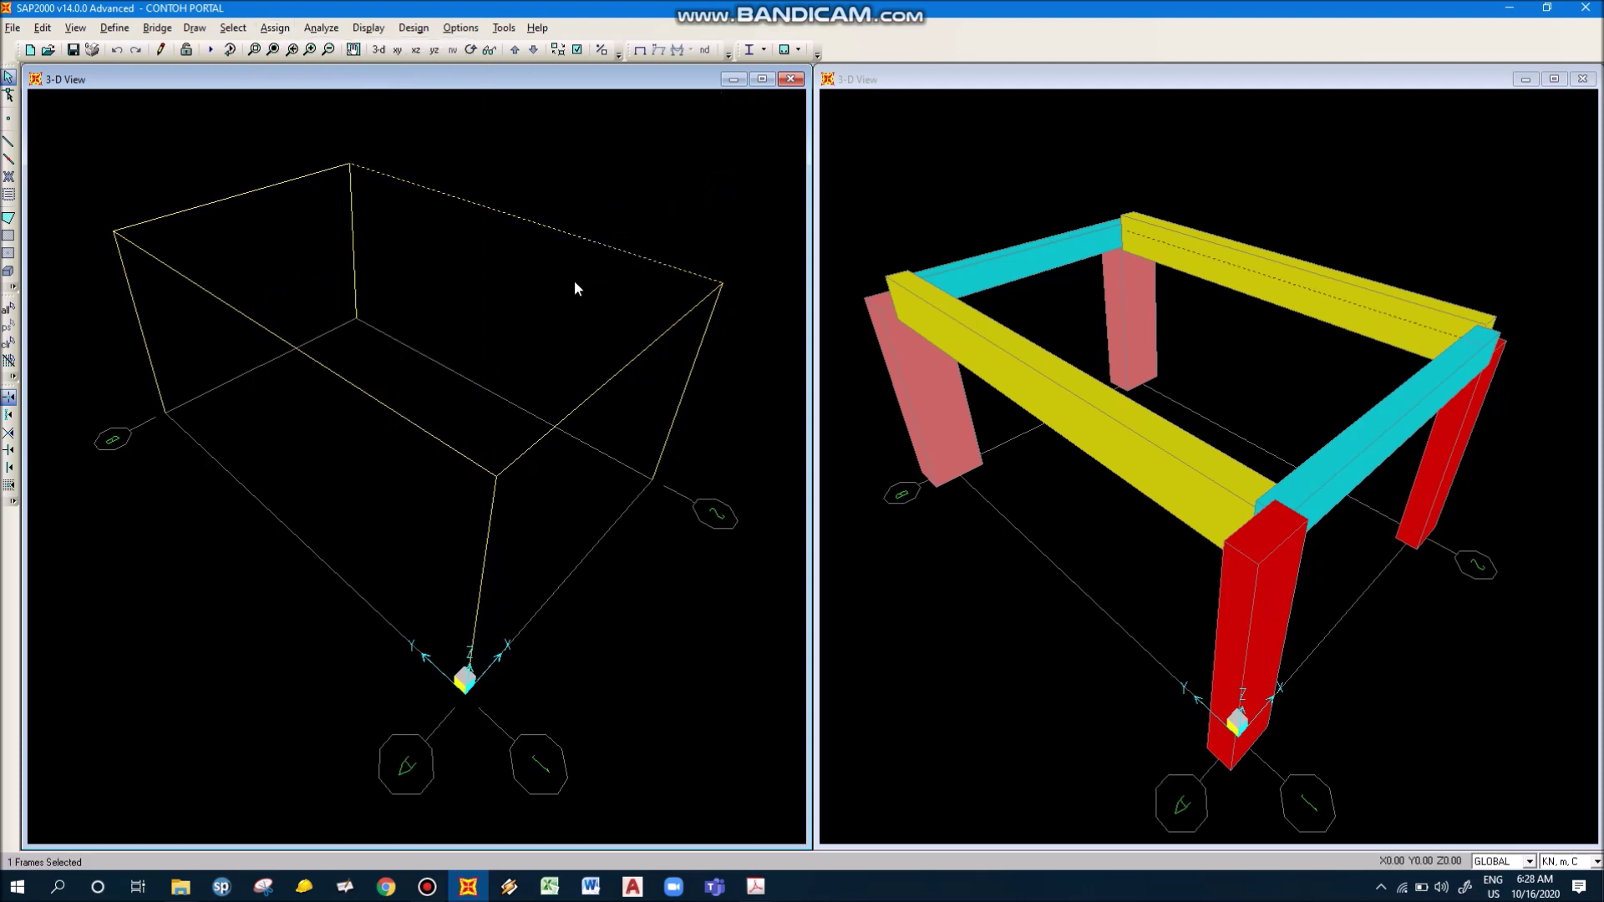
click(275, 27)
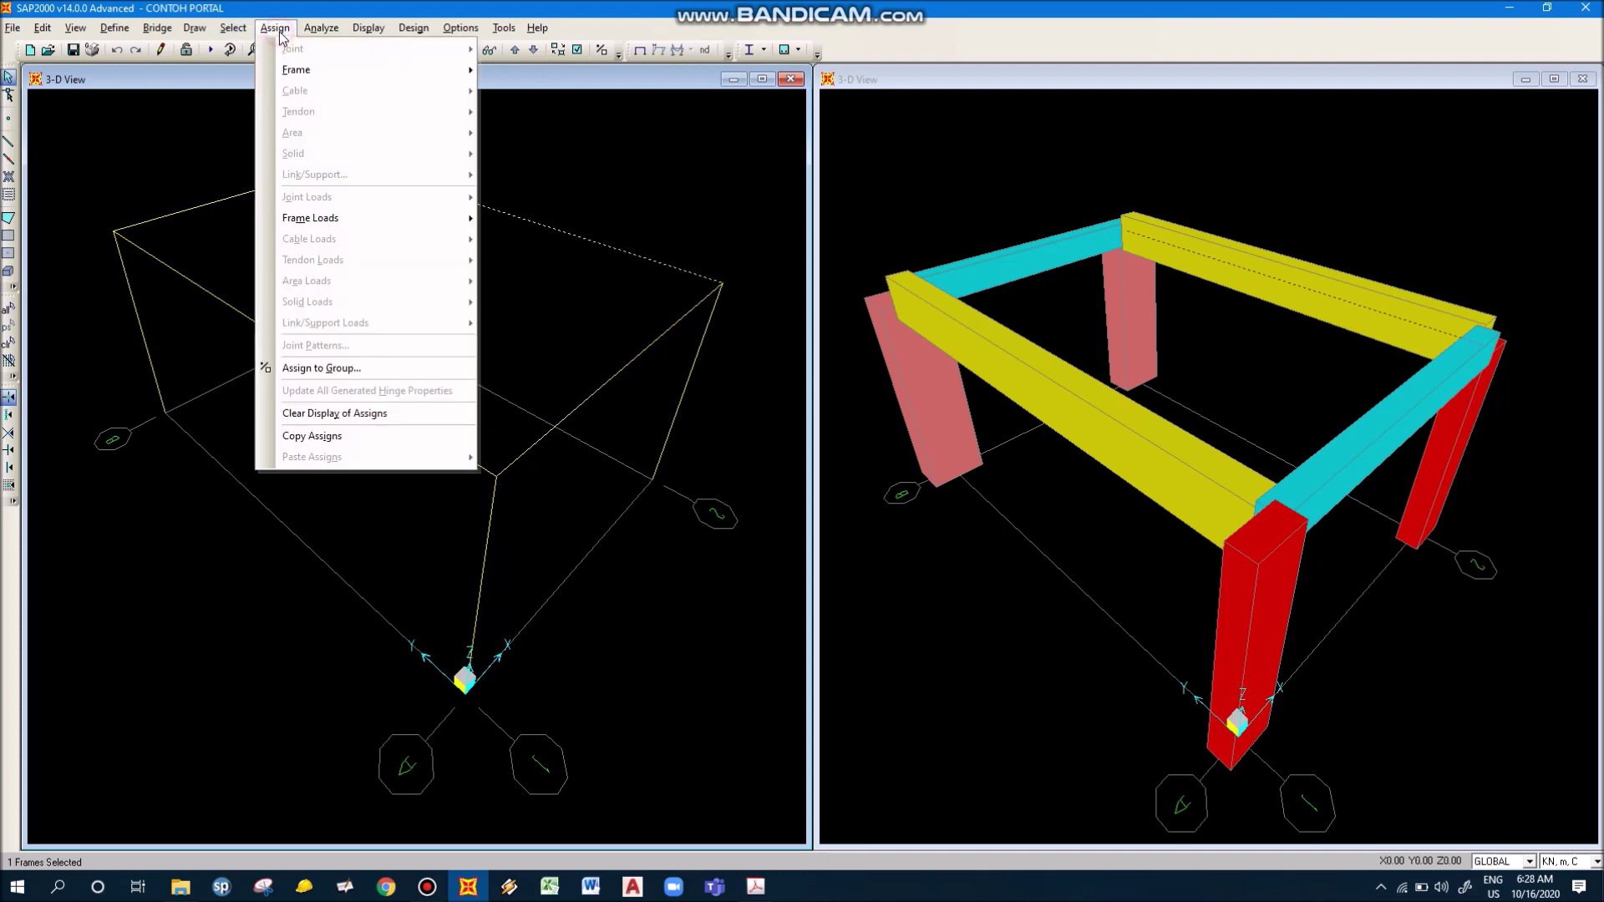
click(298, 71)
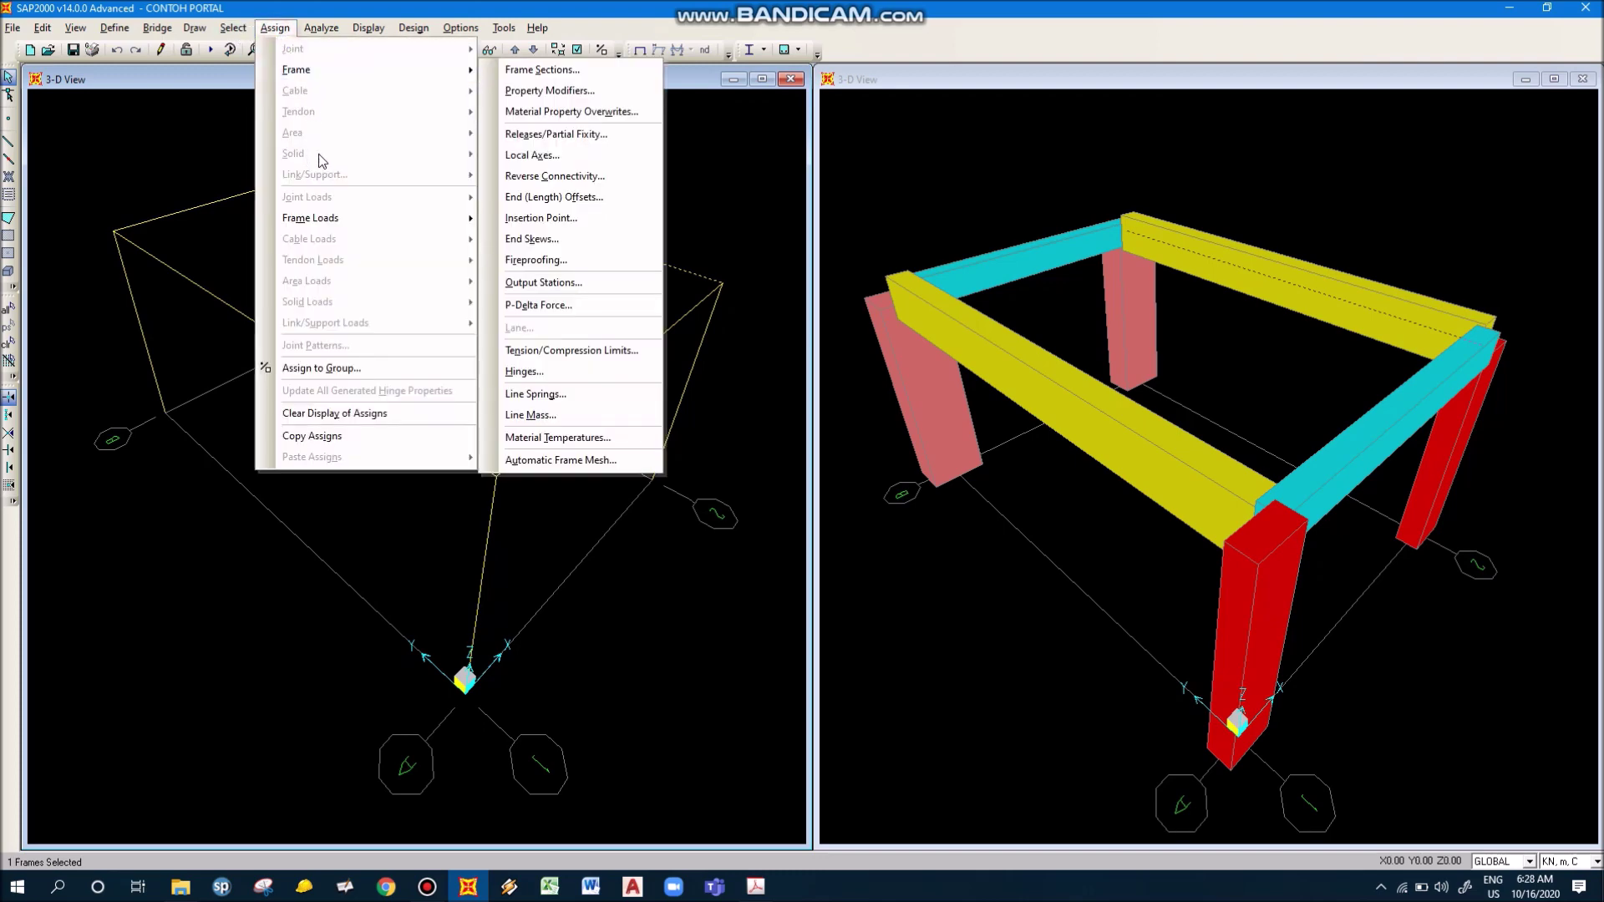
click(414, 27)
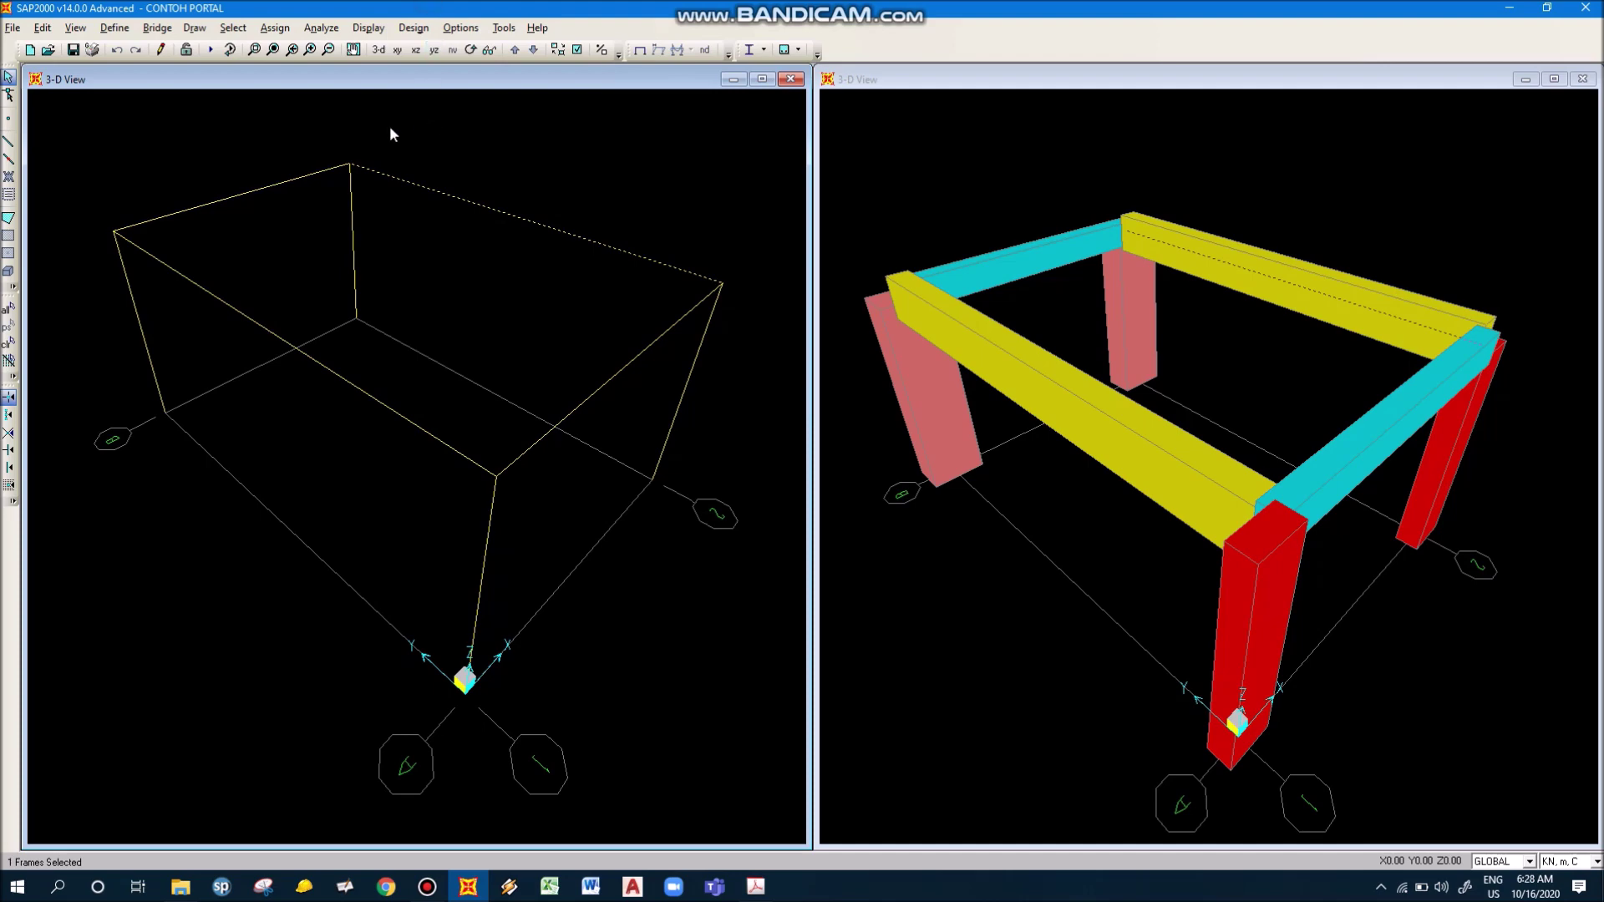
click(275, 28)
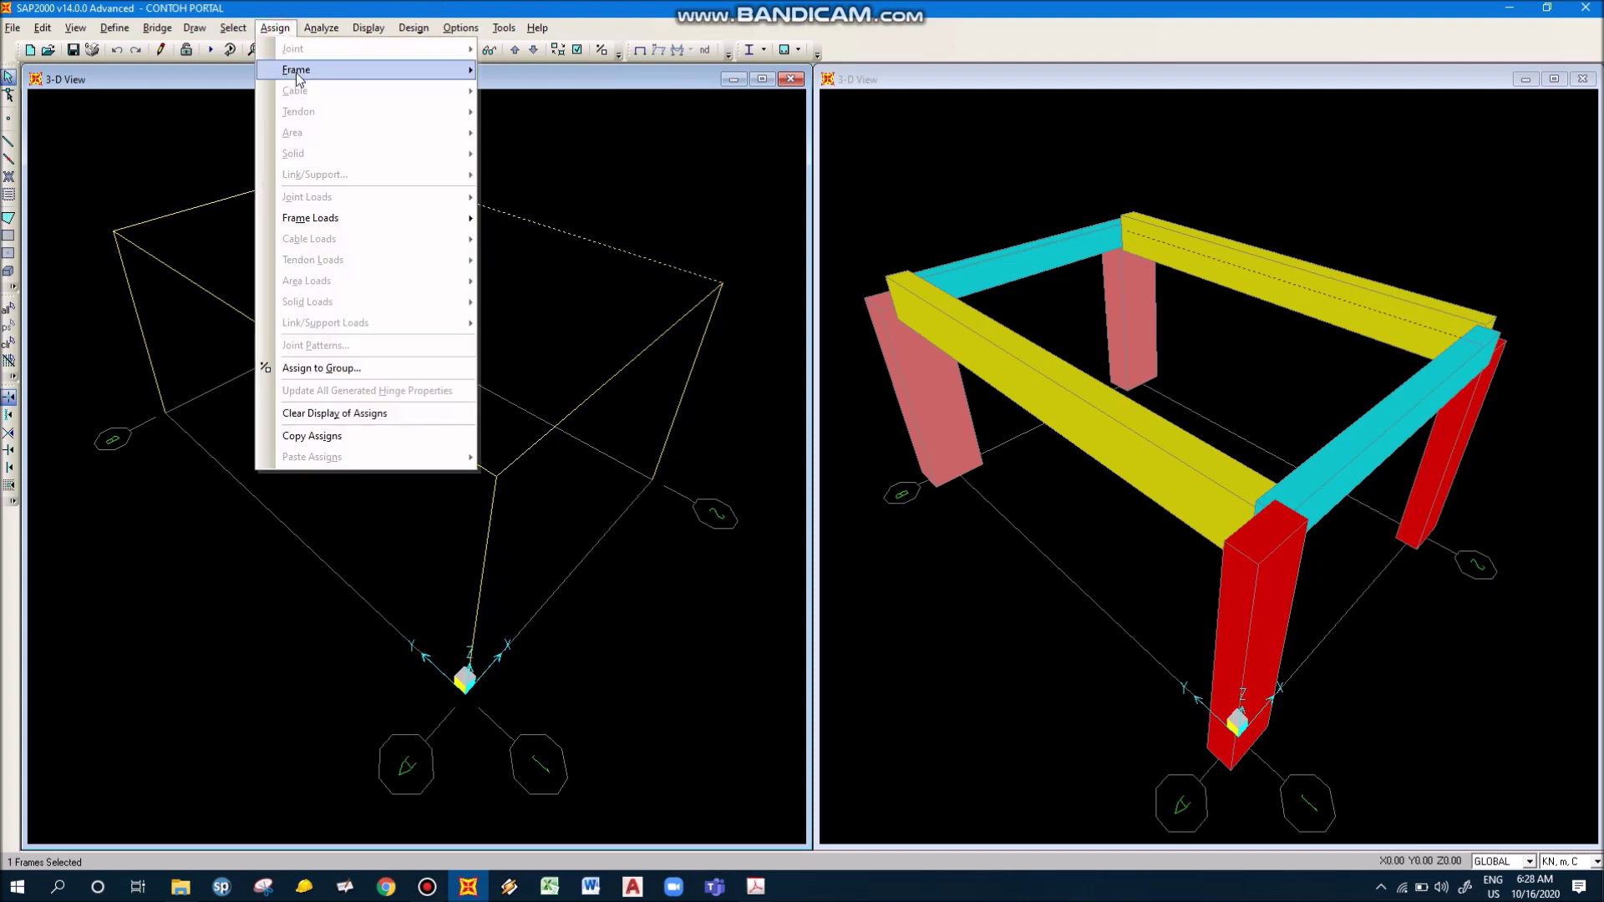
click(354, 219)
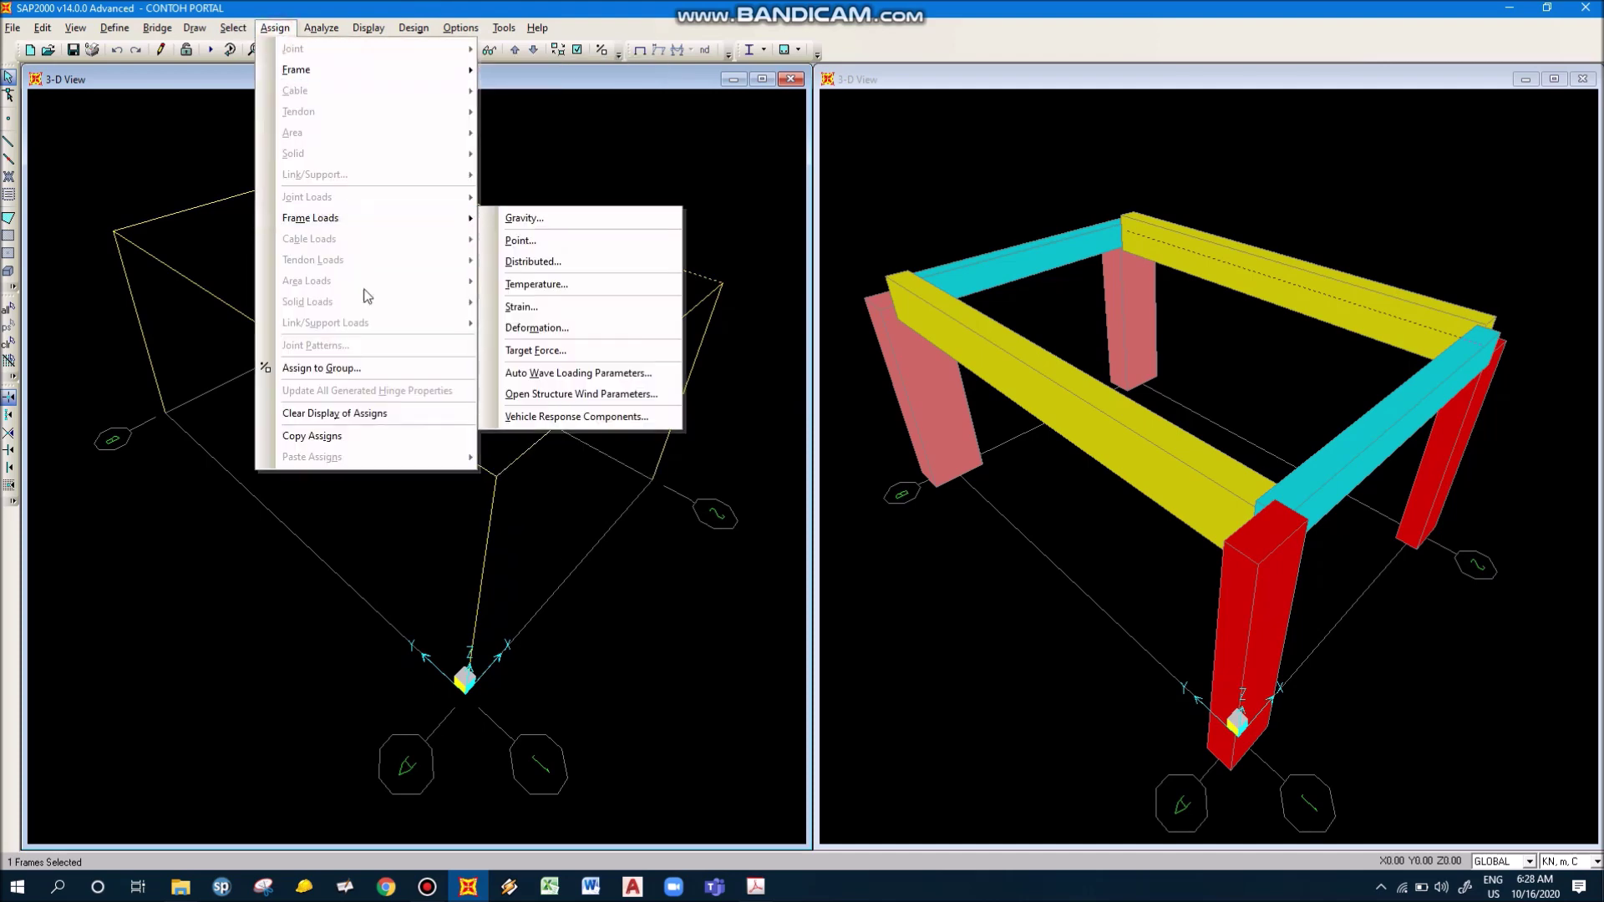
Add the joint at the rear beam's grid B-2 end to the selection and examine the available joint assignments, clearing the selection
click(666, 166)
drag(300, 136, 407, 224)
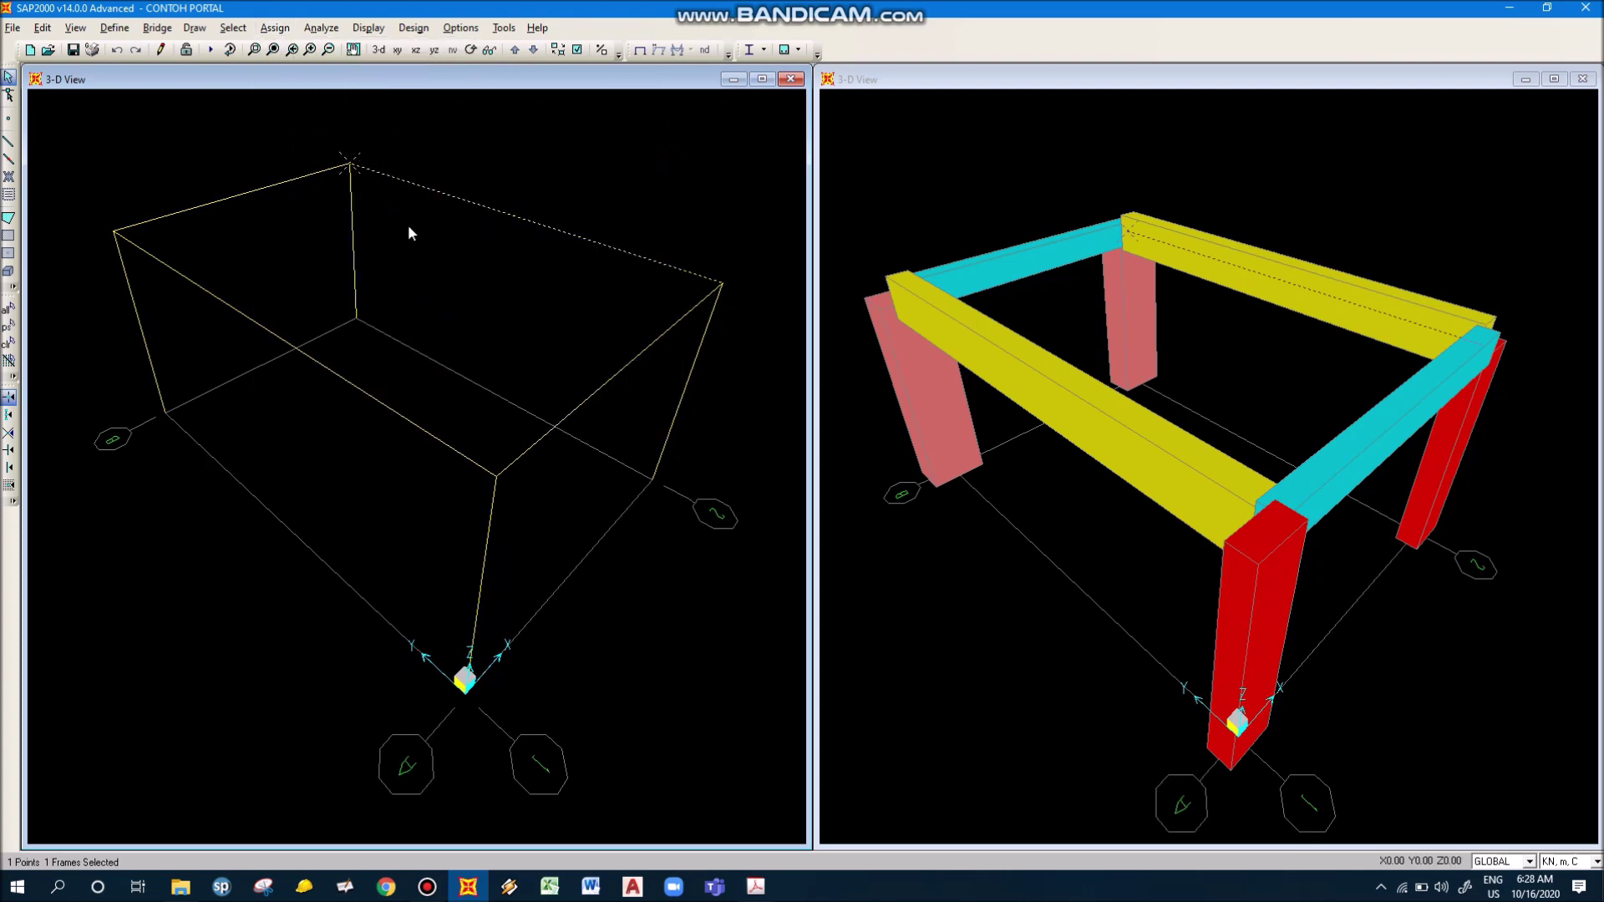
click(275, 27)
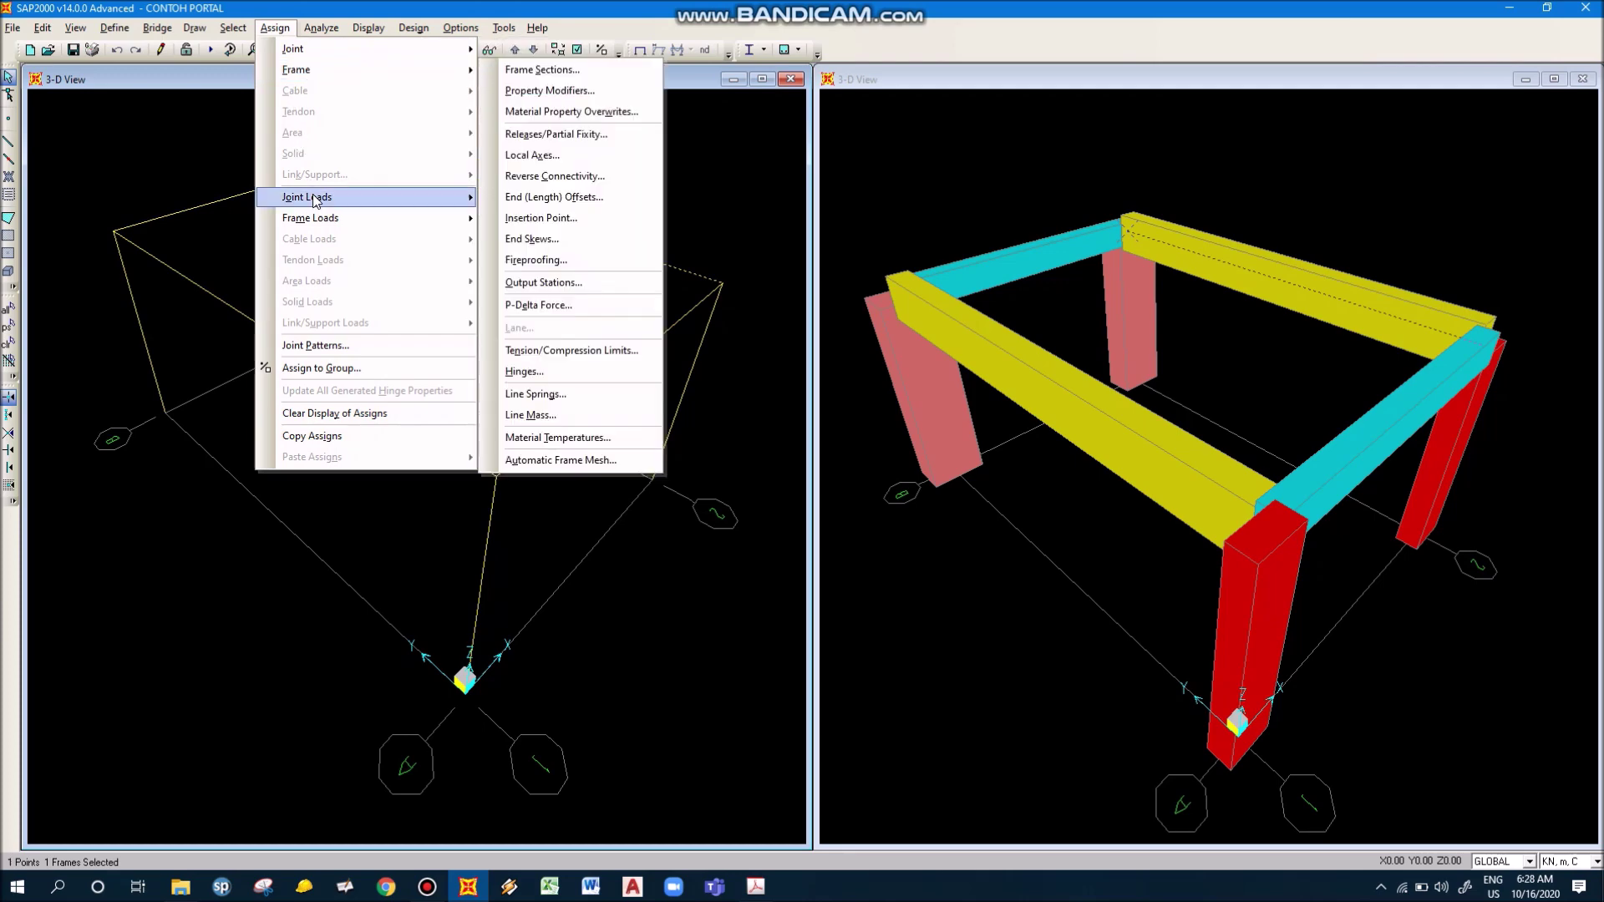
click(626, 170)
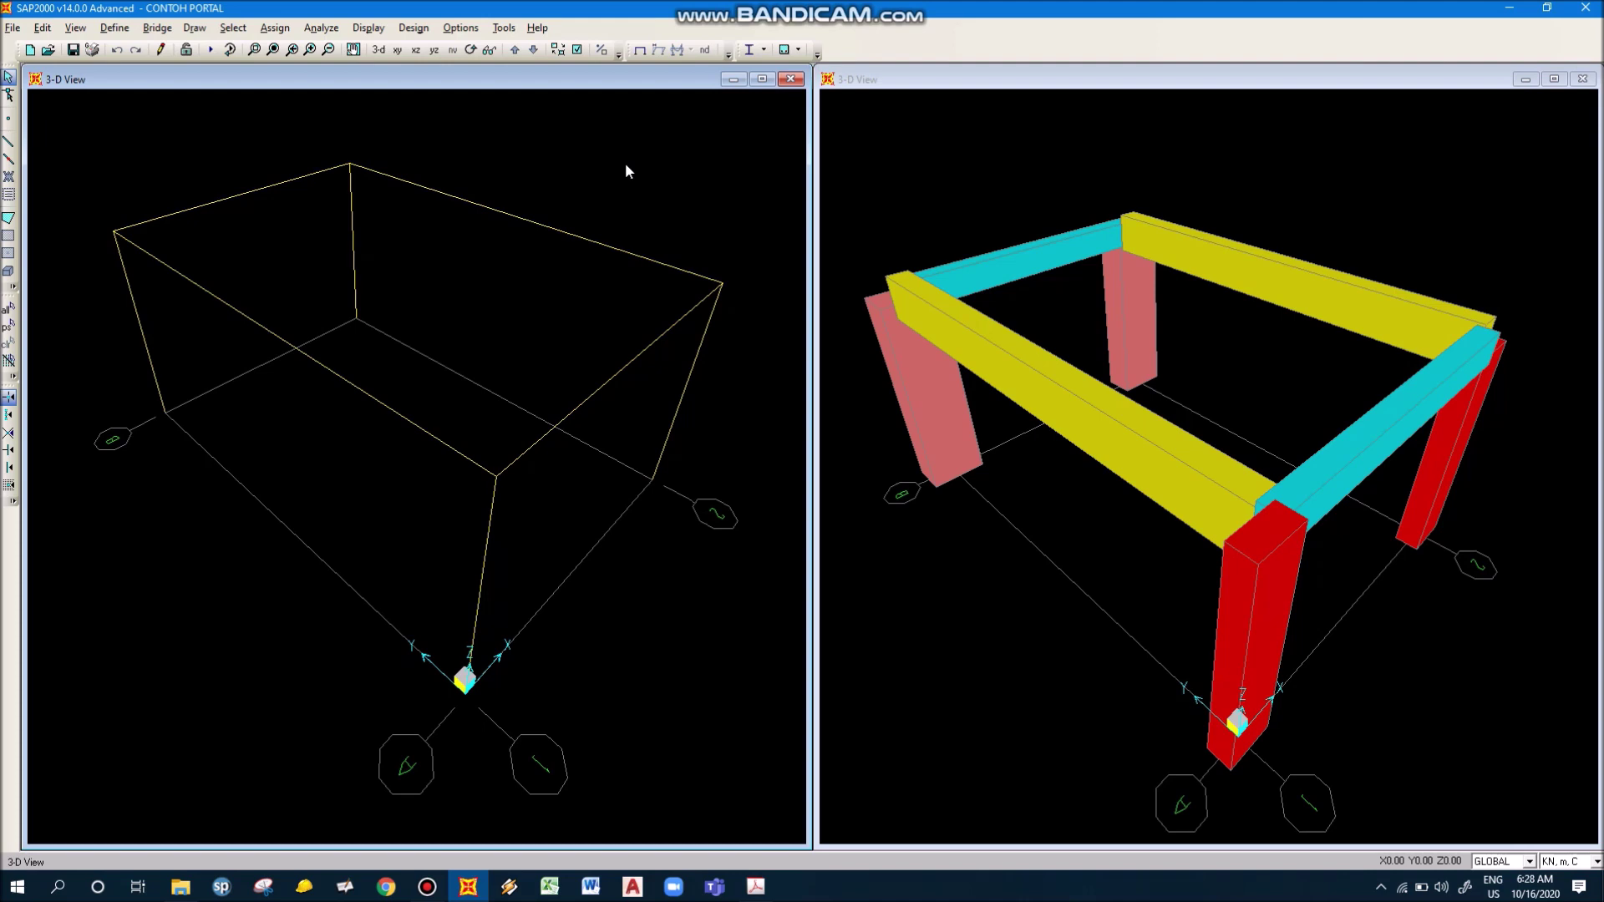
Try selecting individual beams and columns by picking them one at a time, and clear the selection
click(244, 194)
click(491, 219)
click(351, 384)
click(355, 237)
key(ctrl+q)
click(404, 181)
click(258, 189)
key(ctrl+q)
Try selecting frames and joints with selection windows over different areas of the portal, clearing the selection between attempts
drag(679, 172, 490, 234)
drag(491, 234, 93, 209)
drag(729, 342, 279, 362)
drag(651, 215, 477, 264)
key(ctrl+q)
drag(689, 292, 748, 312)
key(ctrl+q)
drag(45, 120, 386, 256)
key(ctrl+q)
drag(561, 180, 554, 186)
drag(446, 204, 176, 206)
key(ctrl+q)
drag(48, 124, 476, 249)
key(ctrl+q)
Try to select the members by the material property BETON and check the available assignments
click(233, 29)
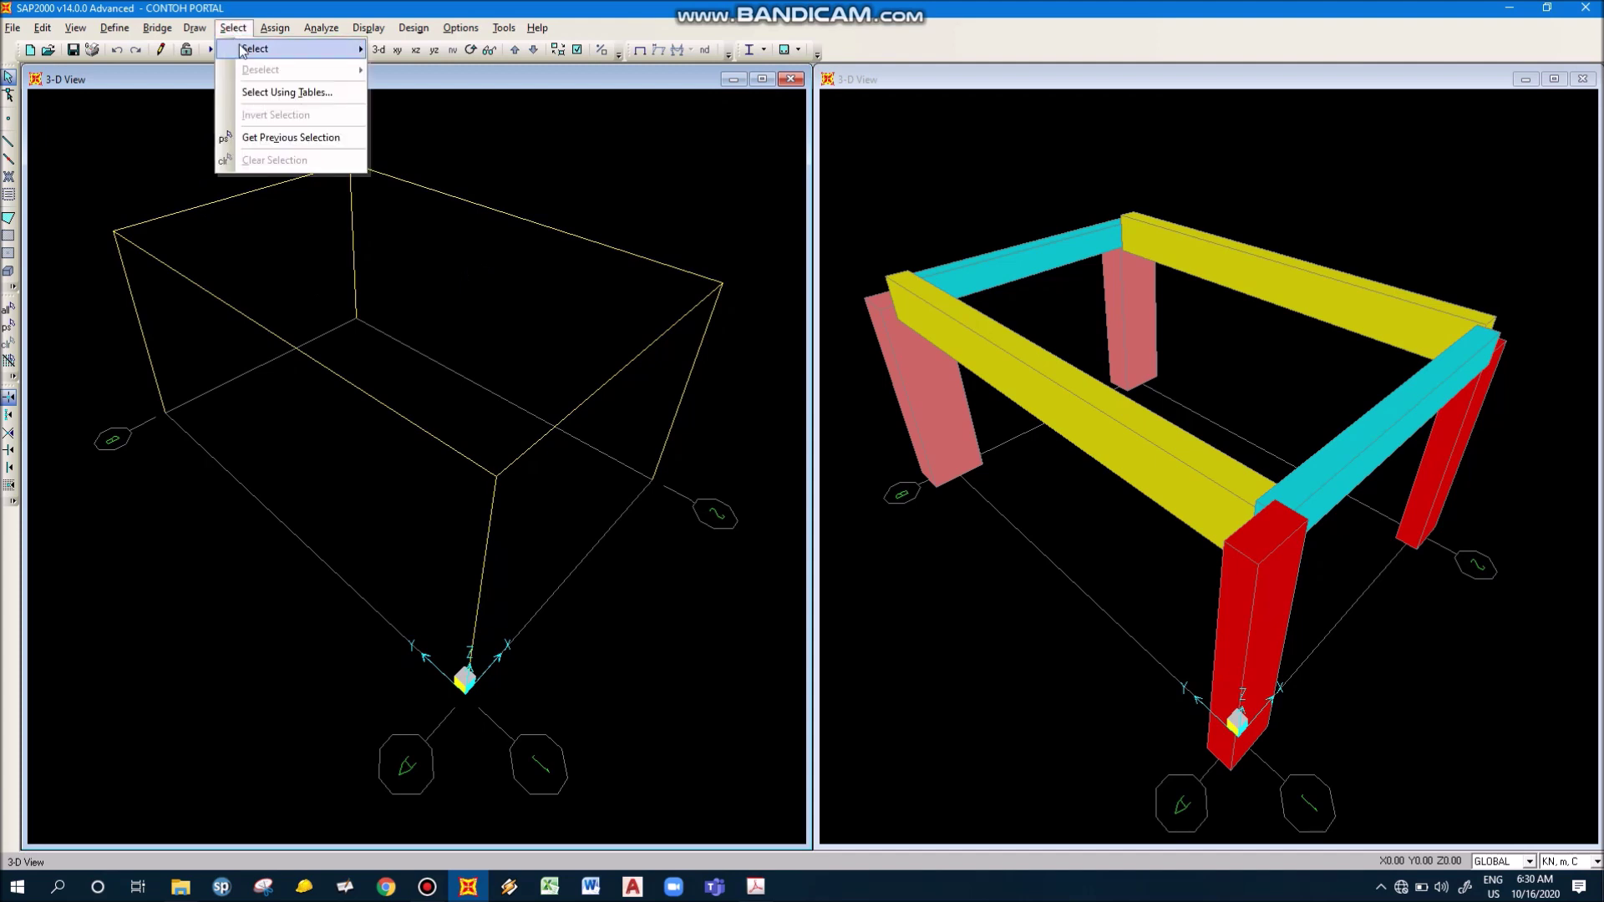
mouse_move(244, 52)
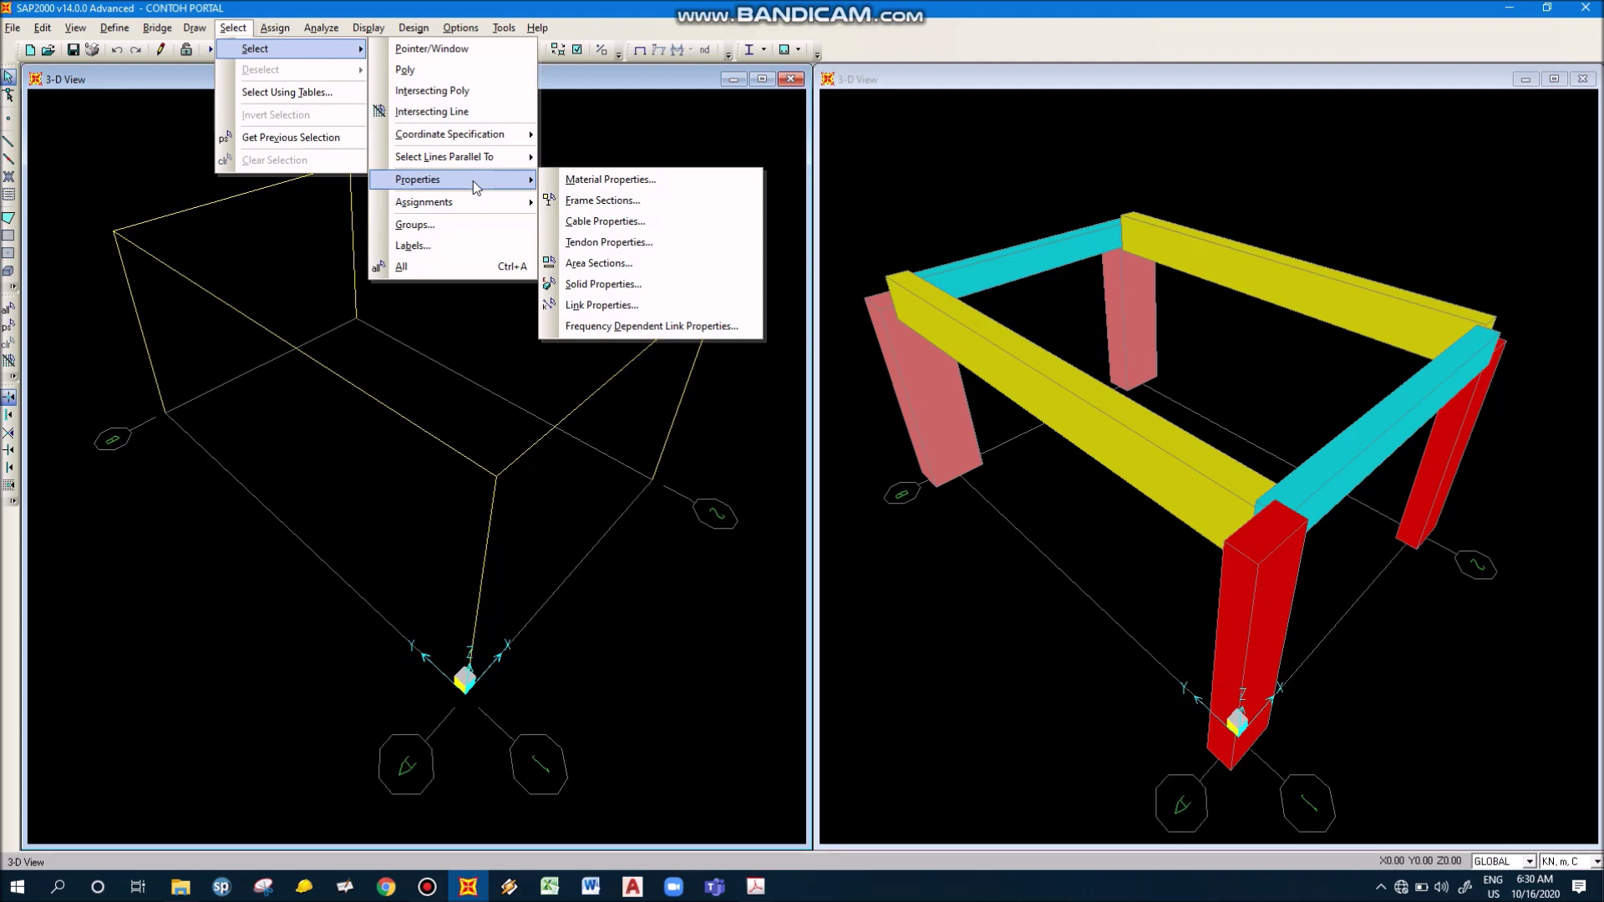
click(611, 179)
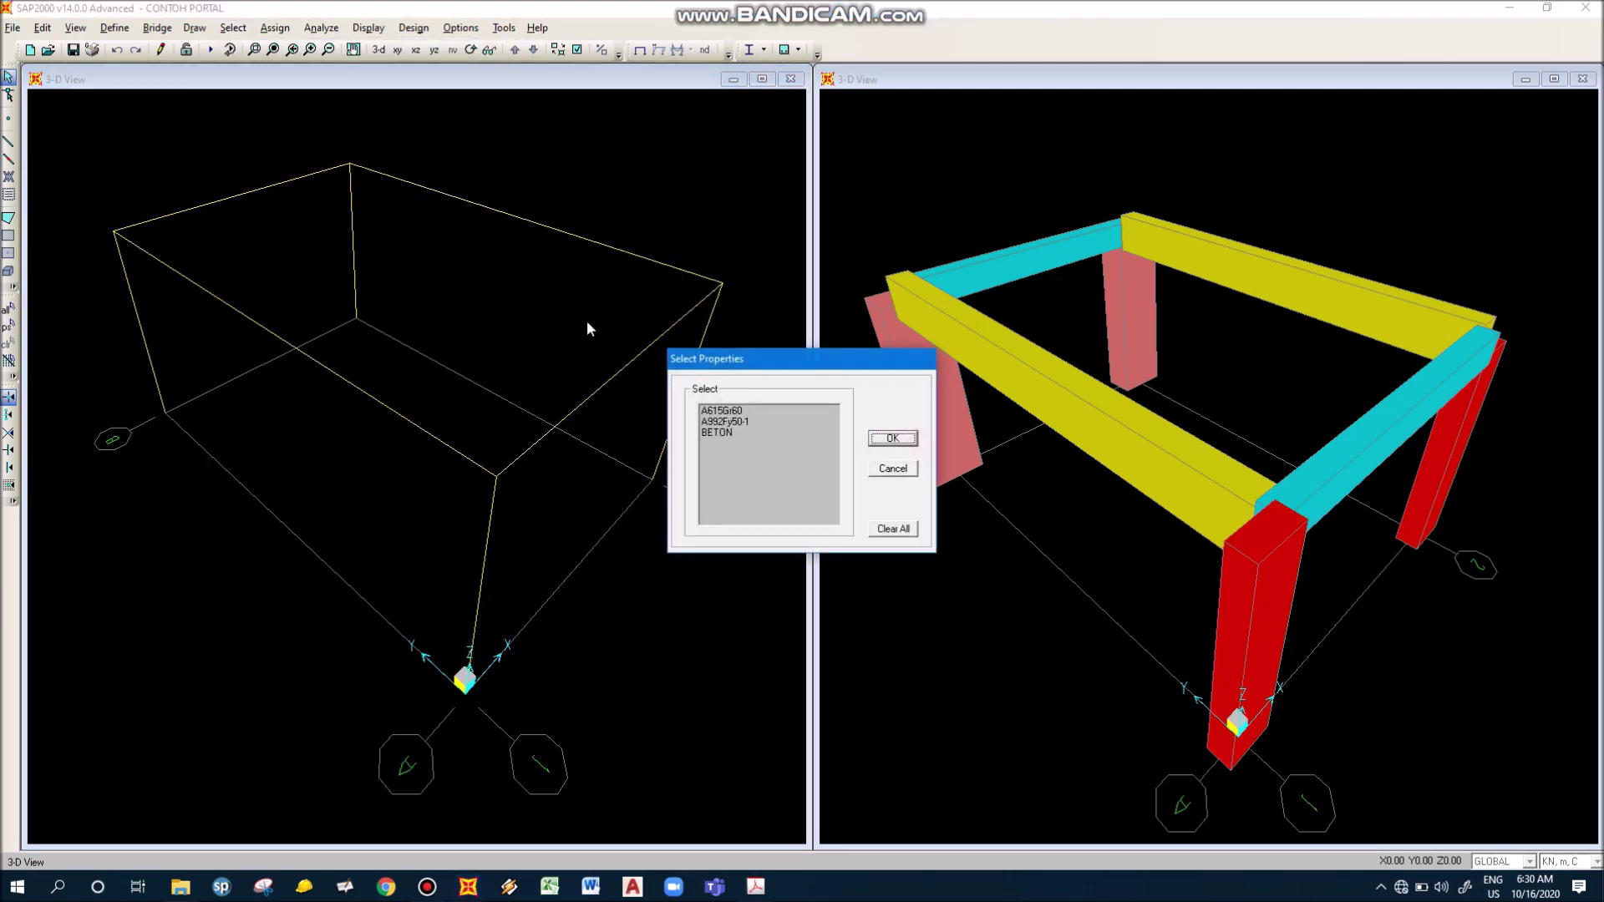
click(726, 431)
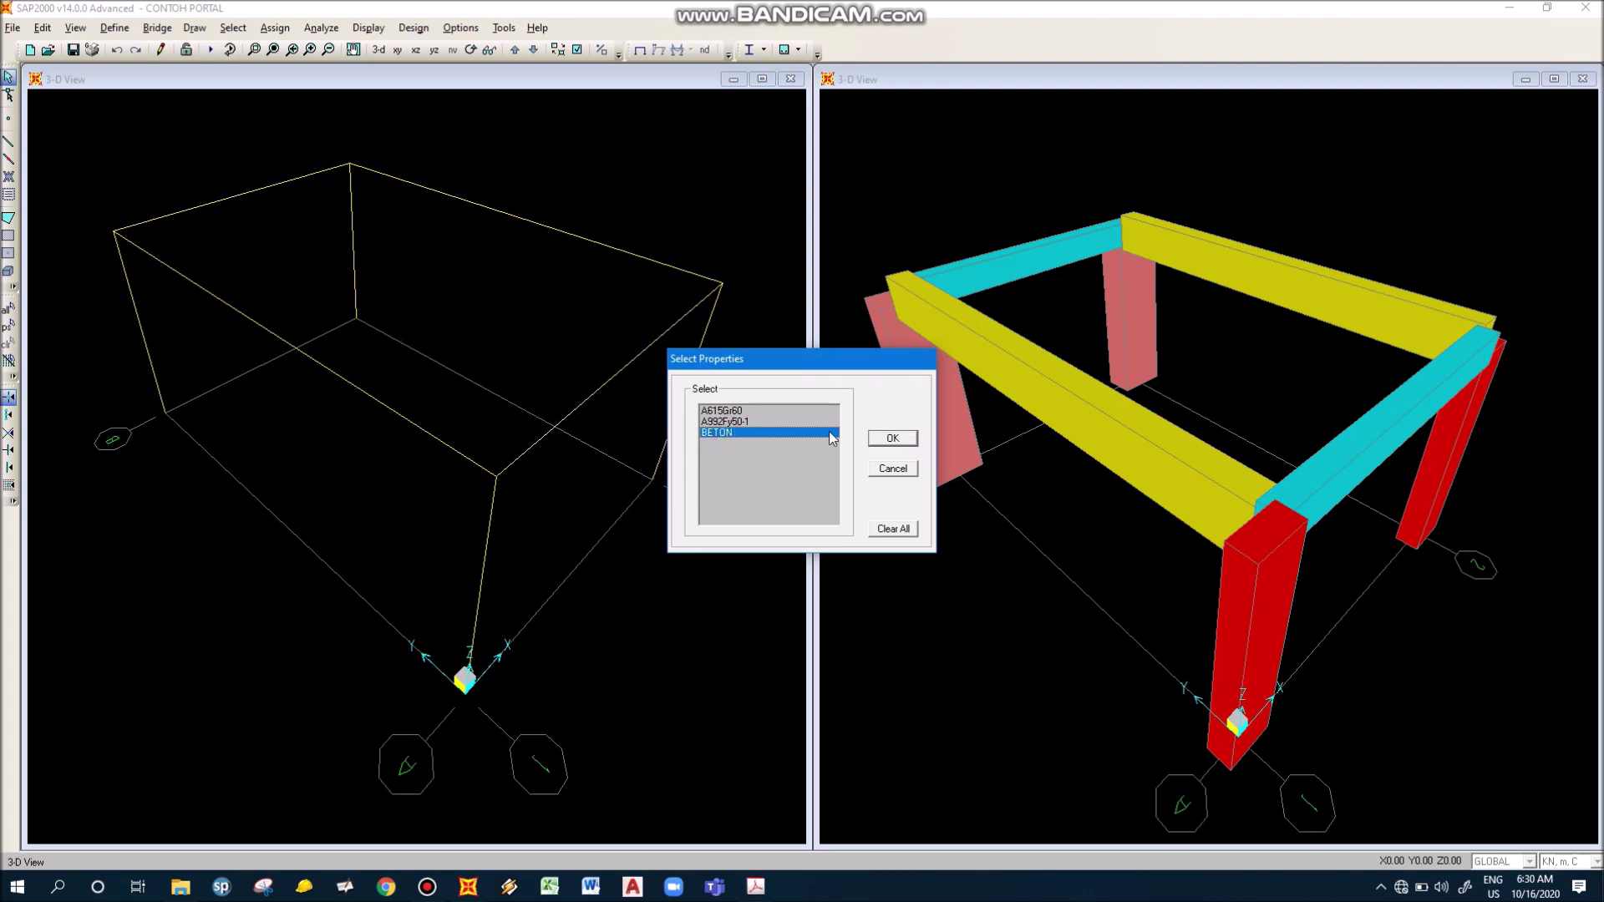
click(890, 440)
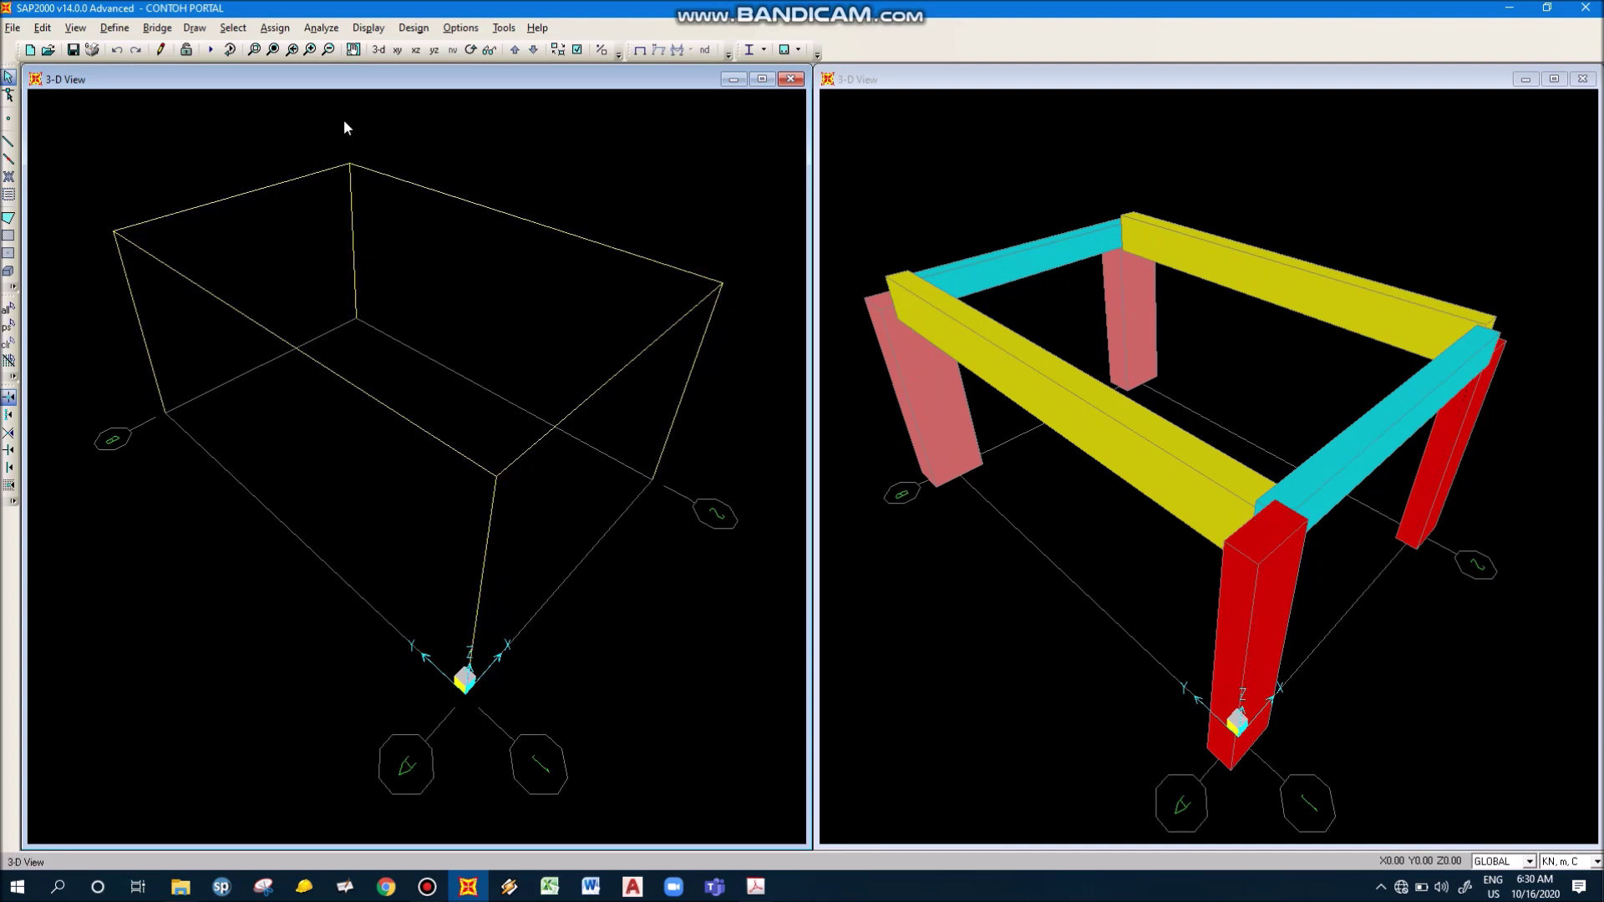
click(275, 30)
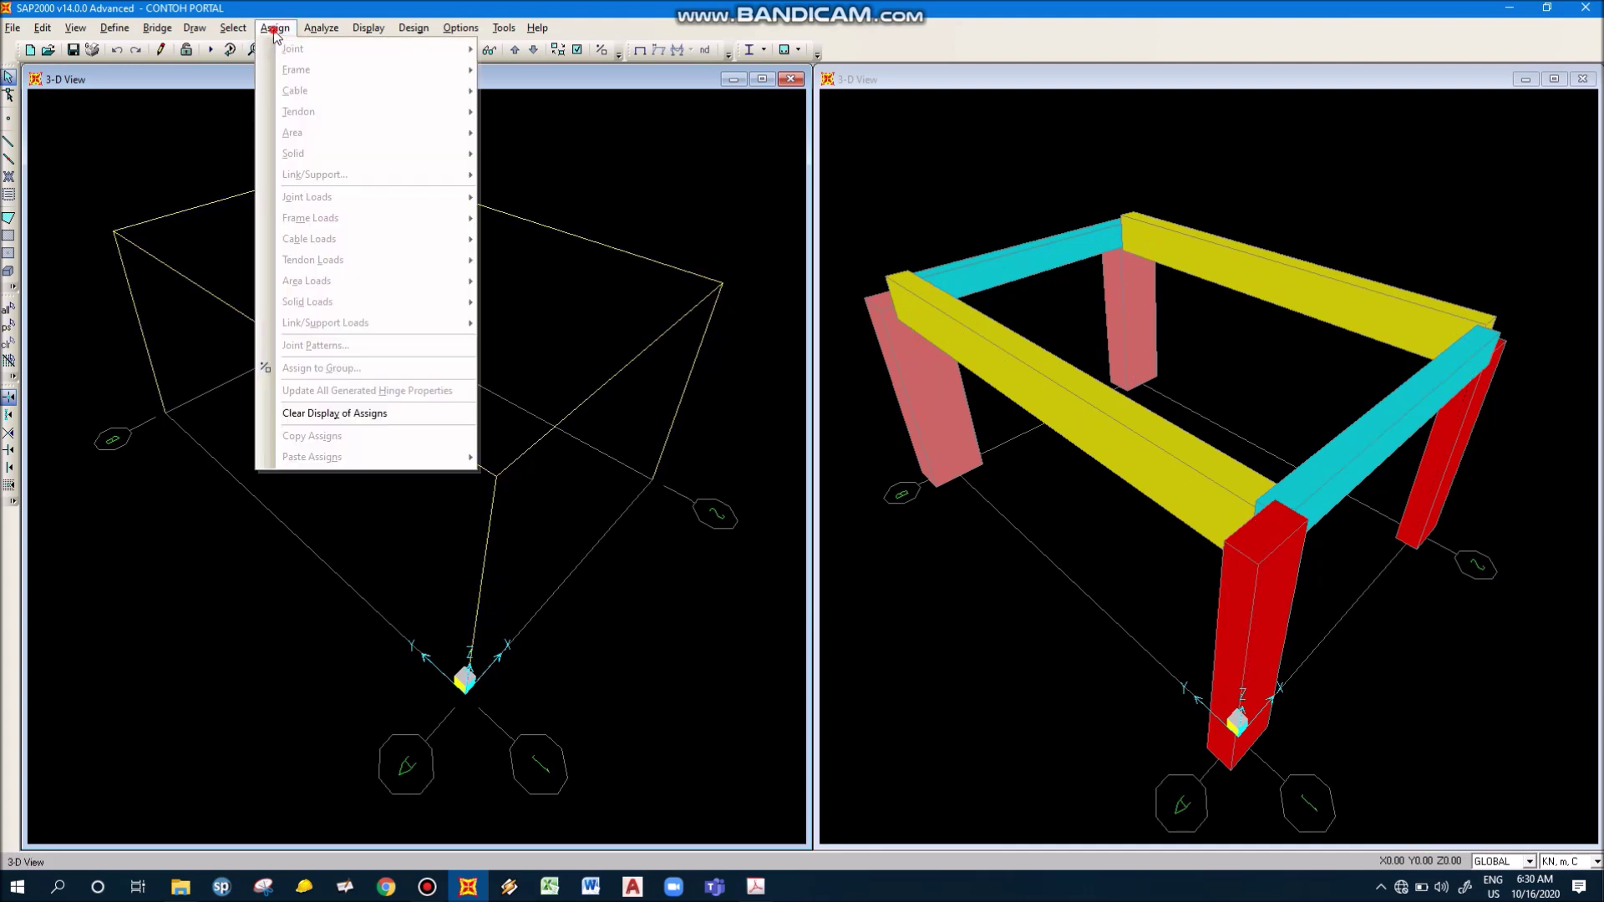
Select all frames that use the frame section B1
mouse_move(227, 31)
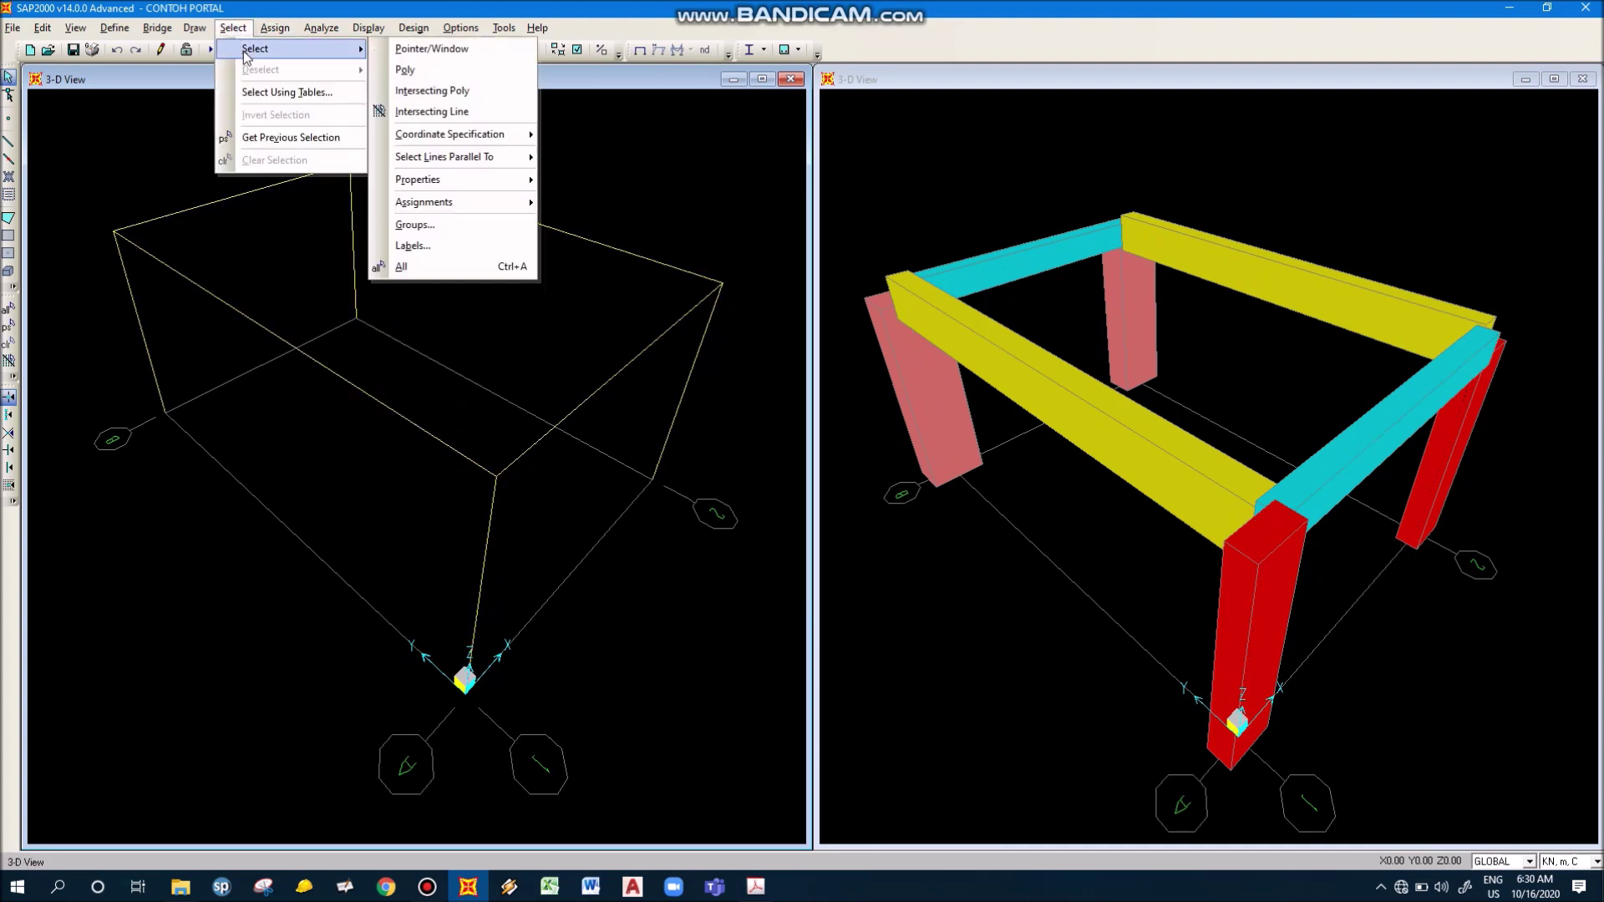
mouse_move(426, 180)
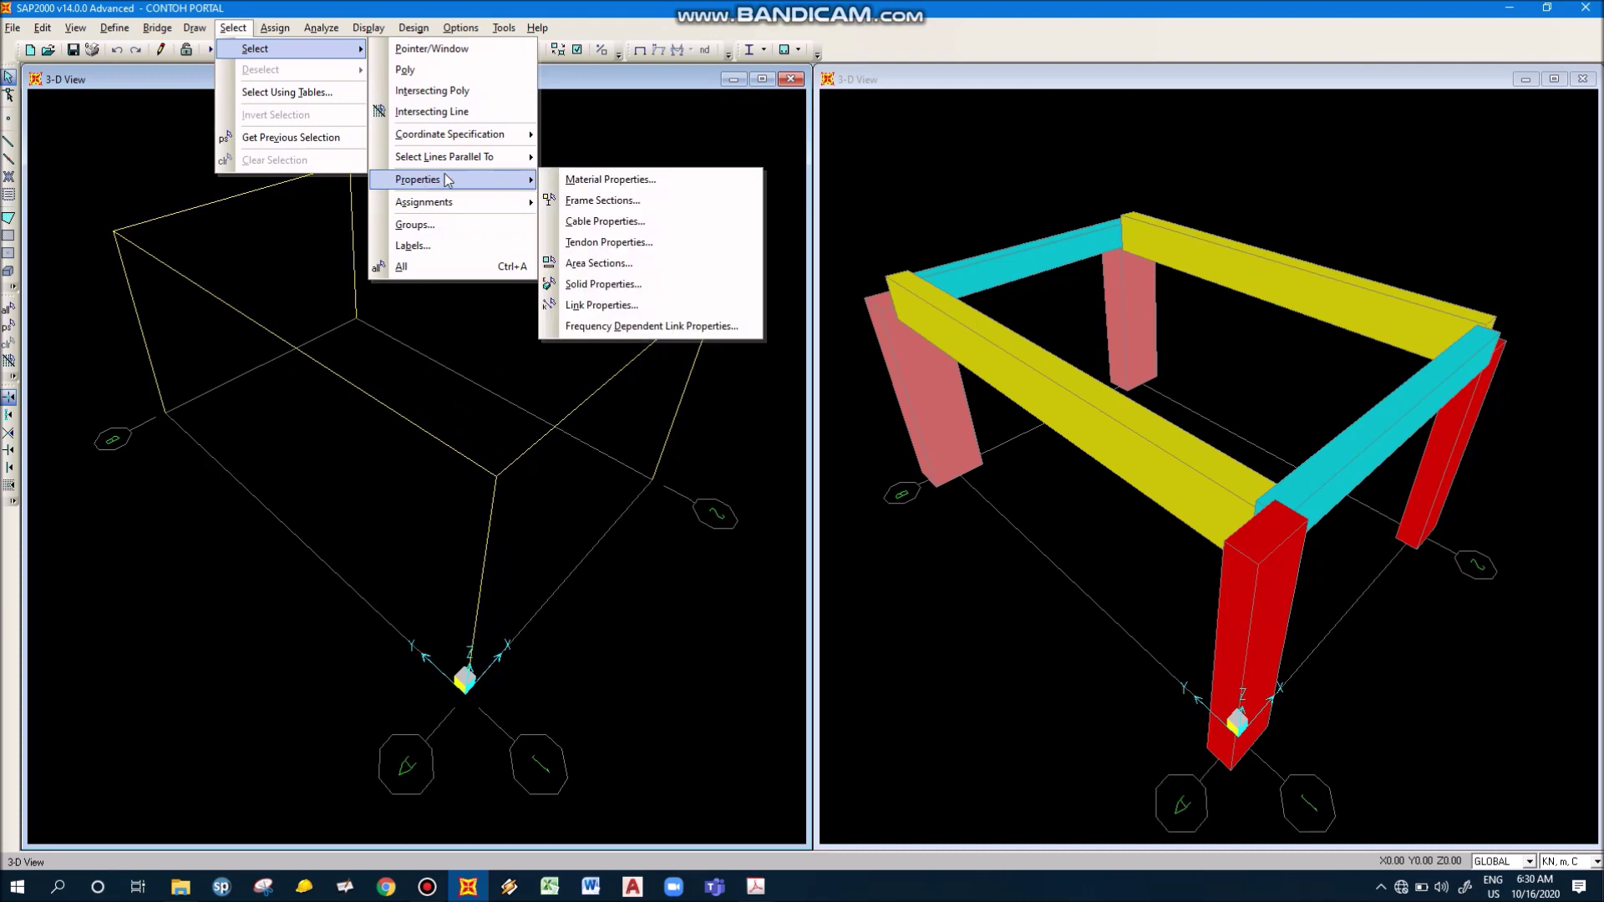
click(582, 202)
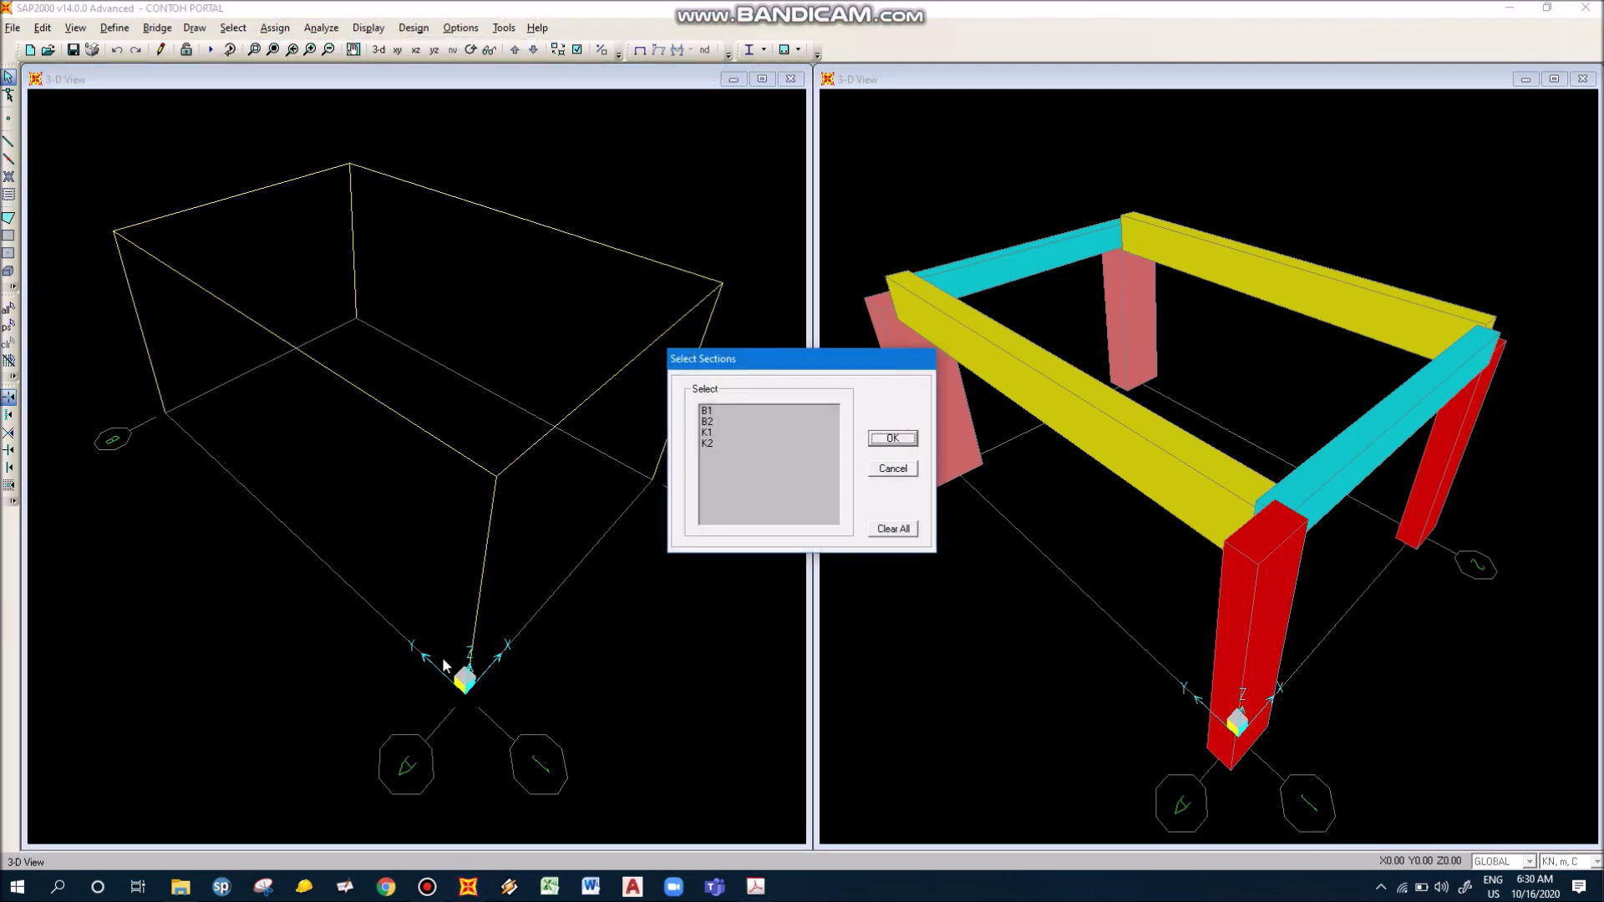
click(736, 409)
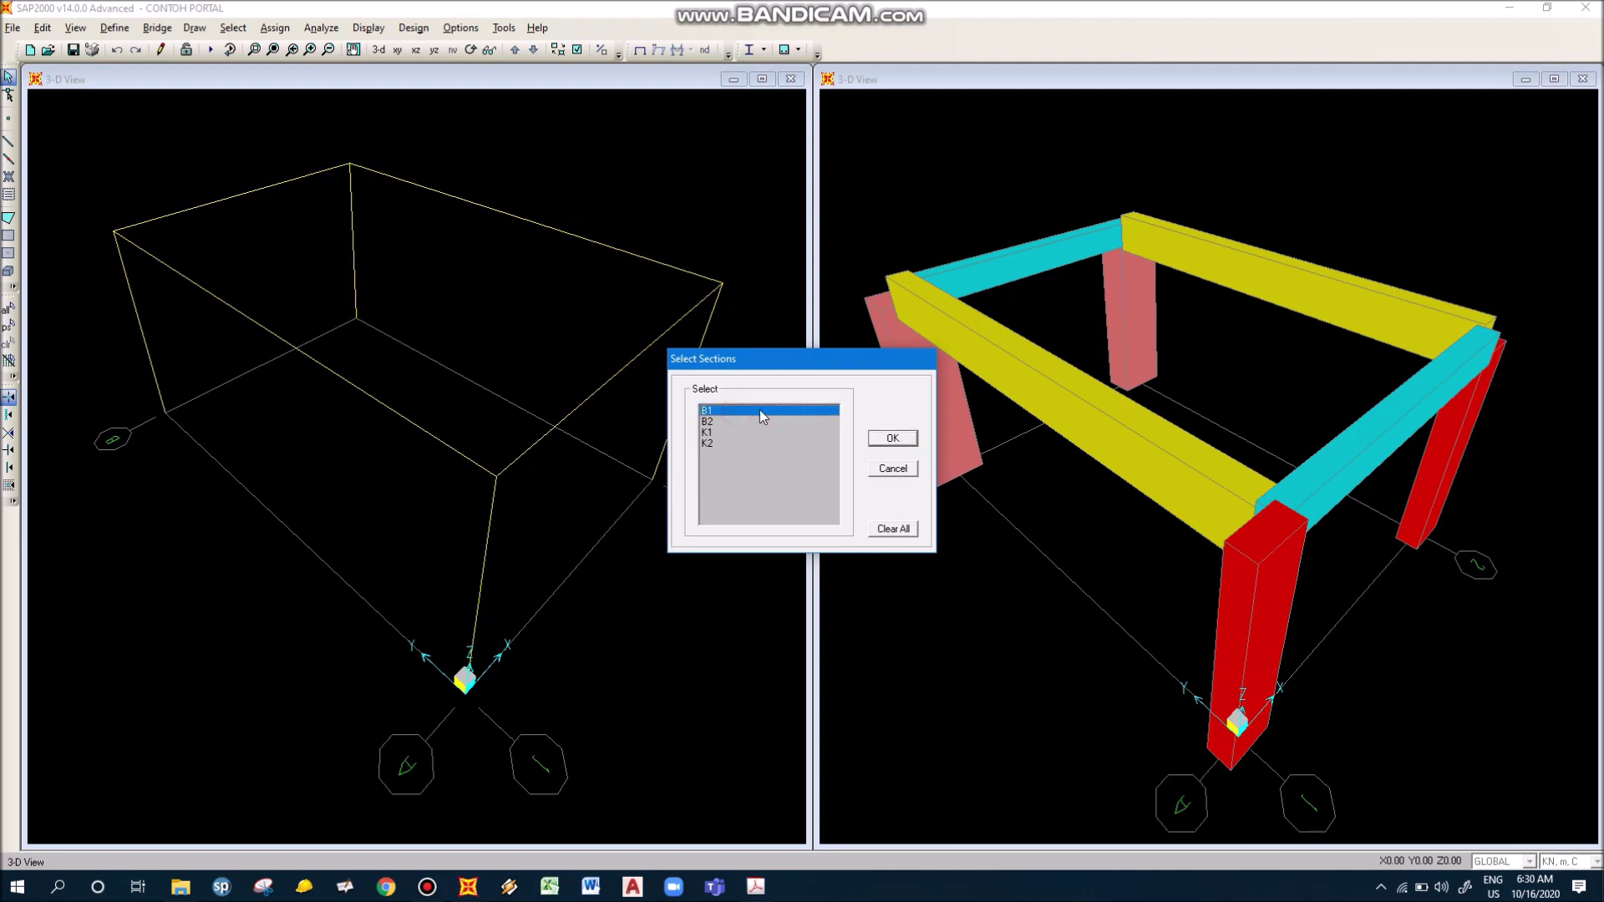
click(892, 438)
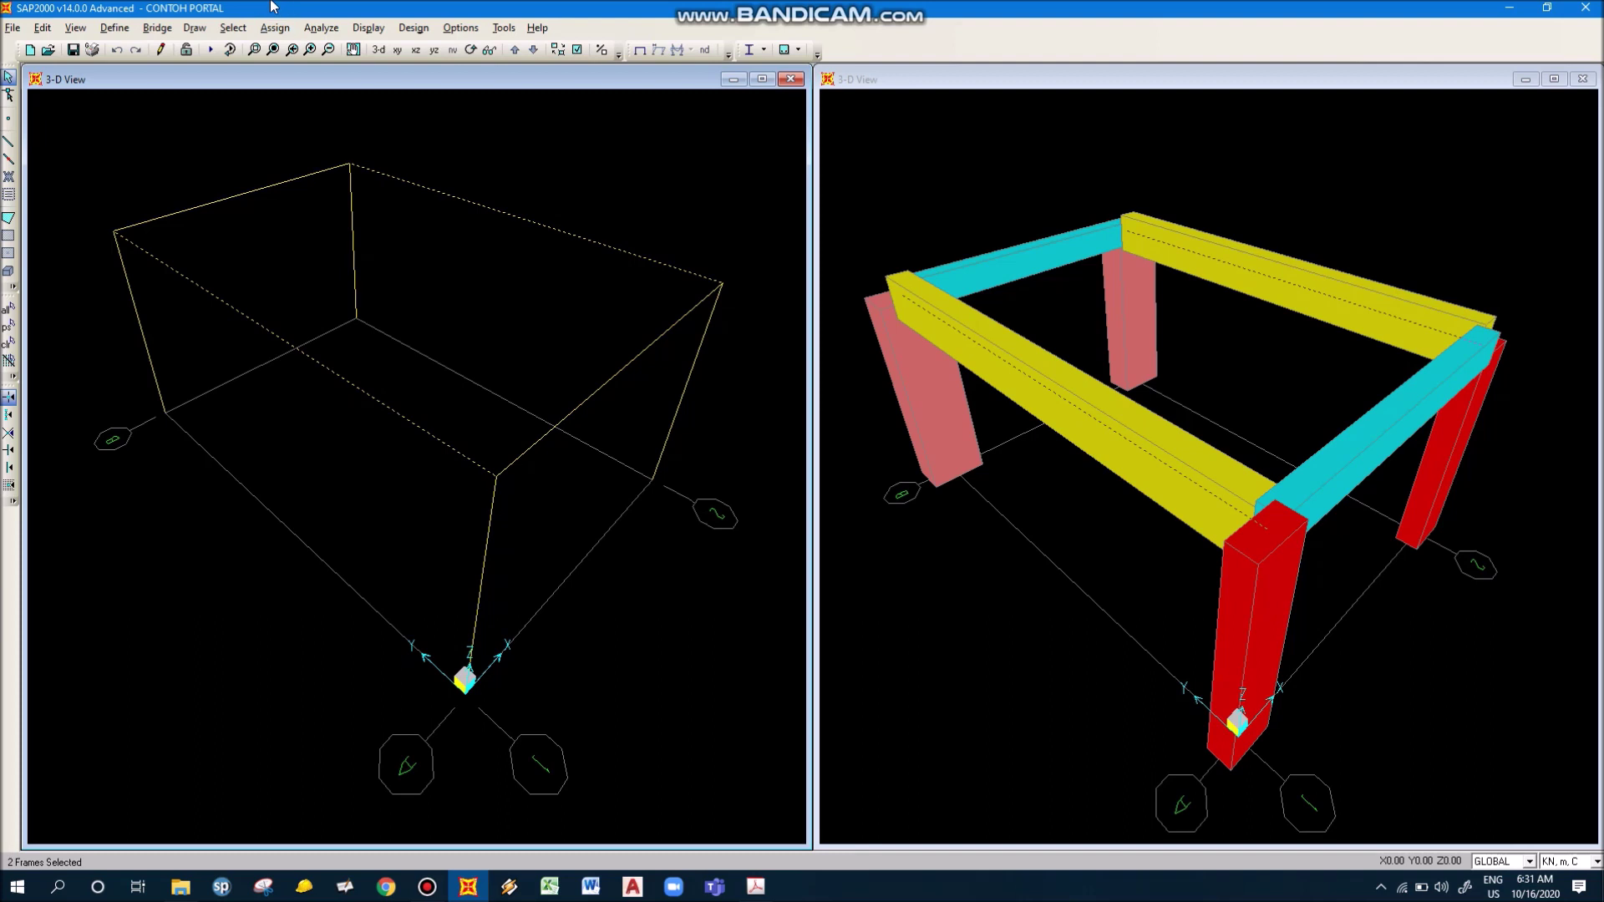
Add the frames with sections B2 and K1 to the selection, and clear the whole selection
click(233, 27)
mouse_move(240, 49)
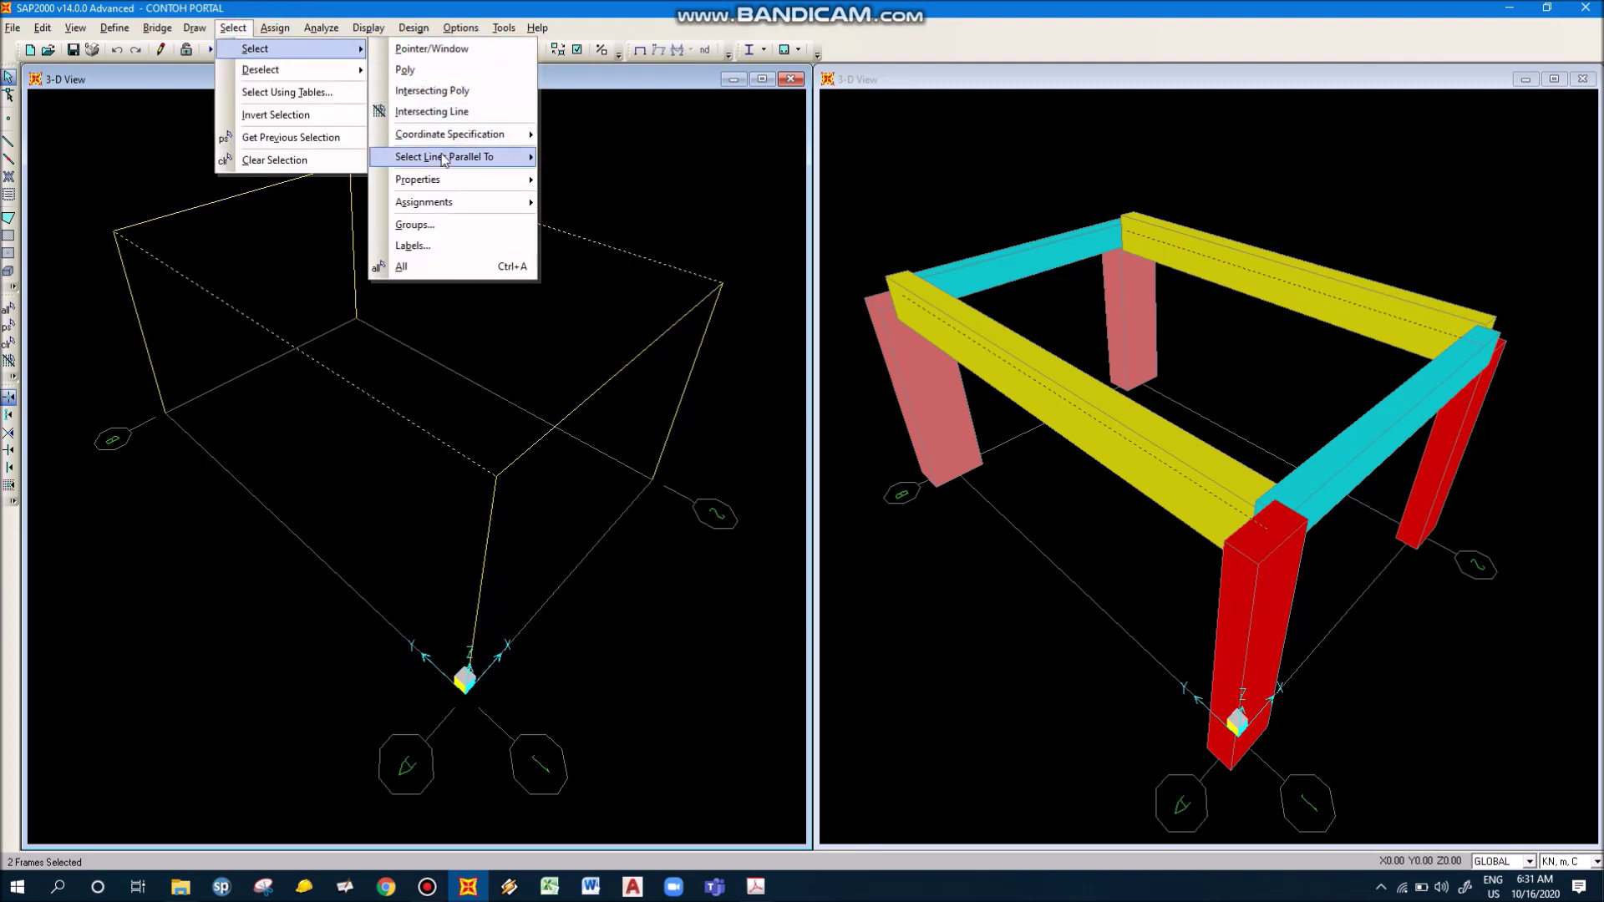
mouse_move(446, 180)
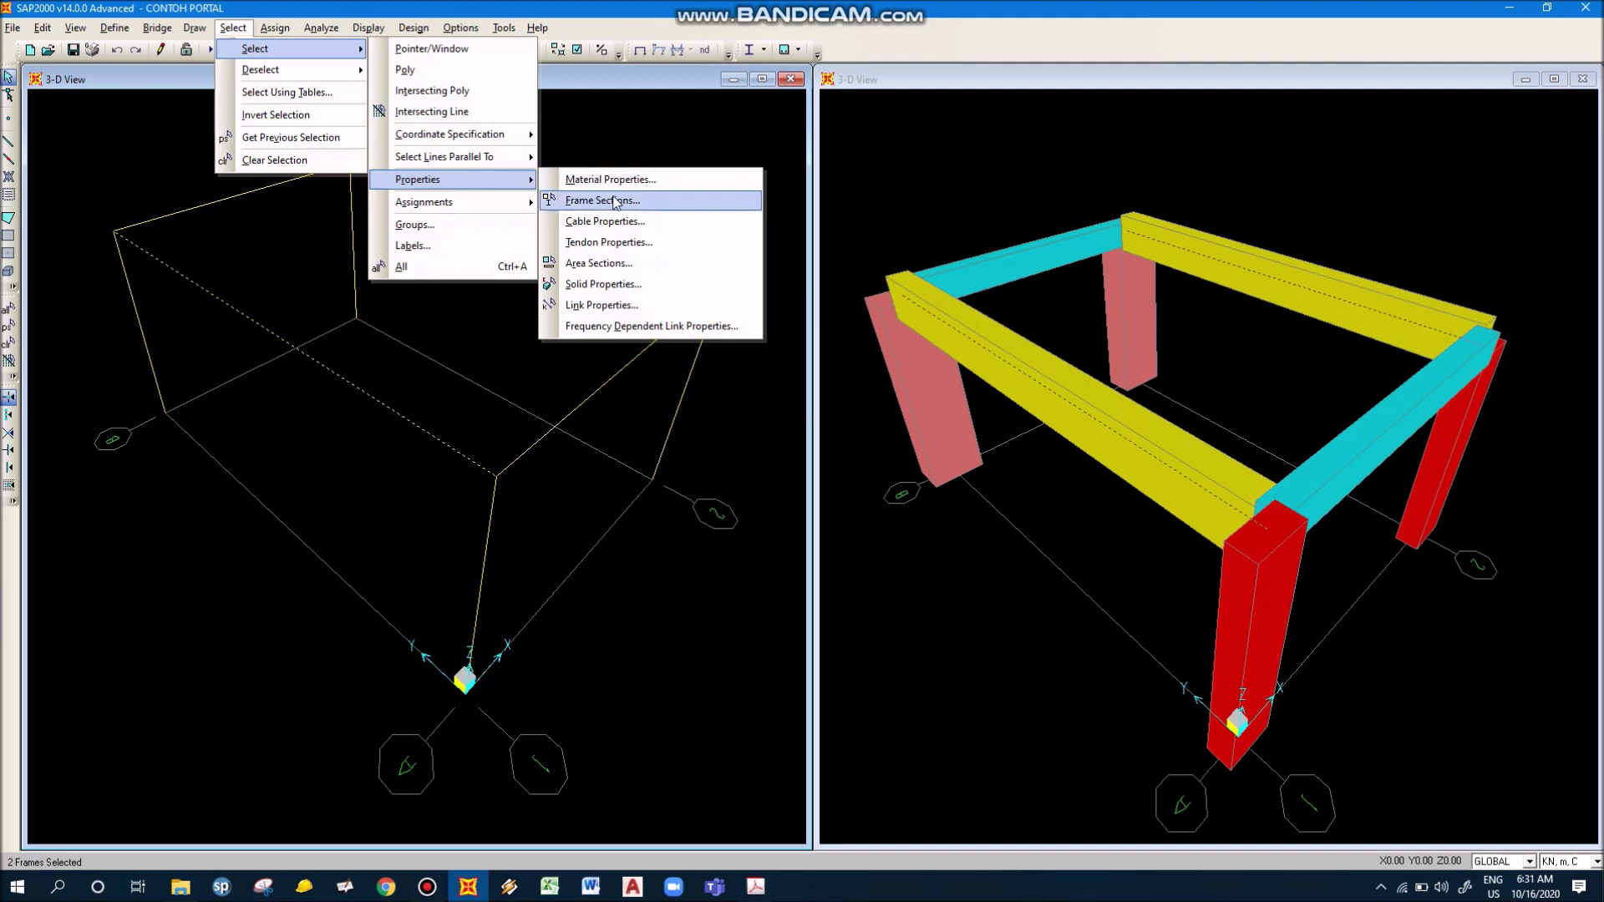
click(603, 201)
click(733, 421)
ctrl+click(731, 432)
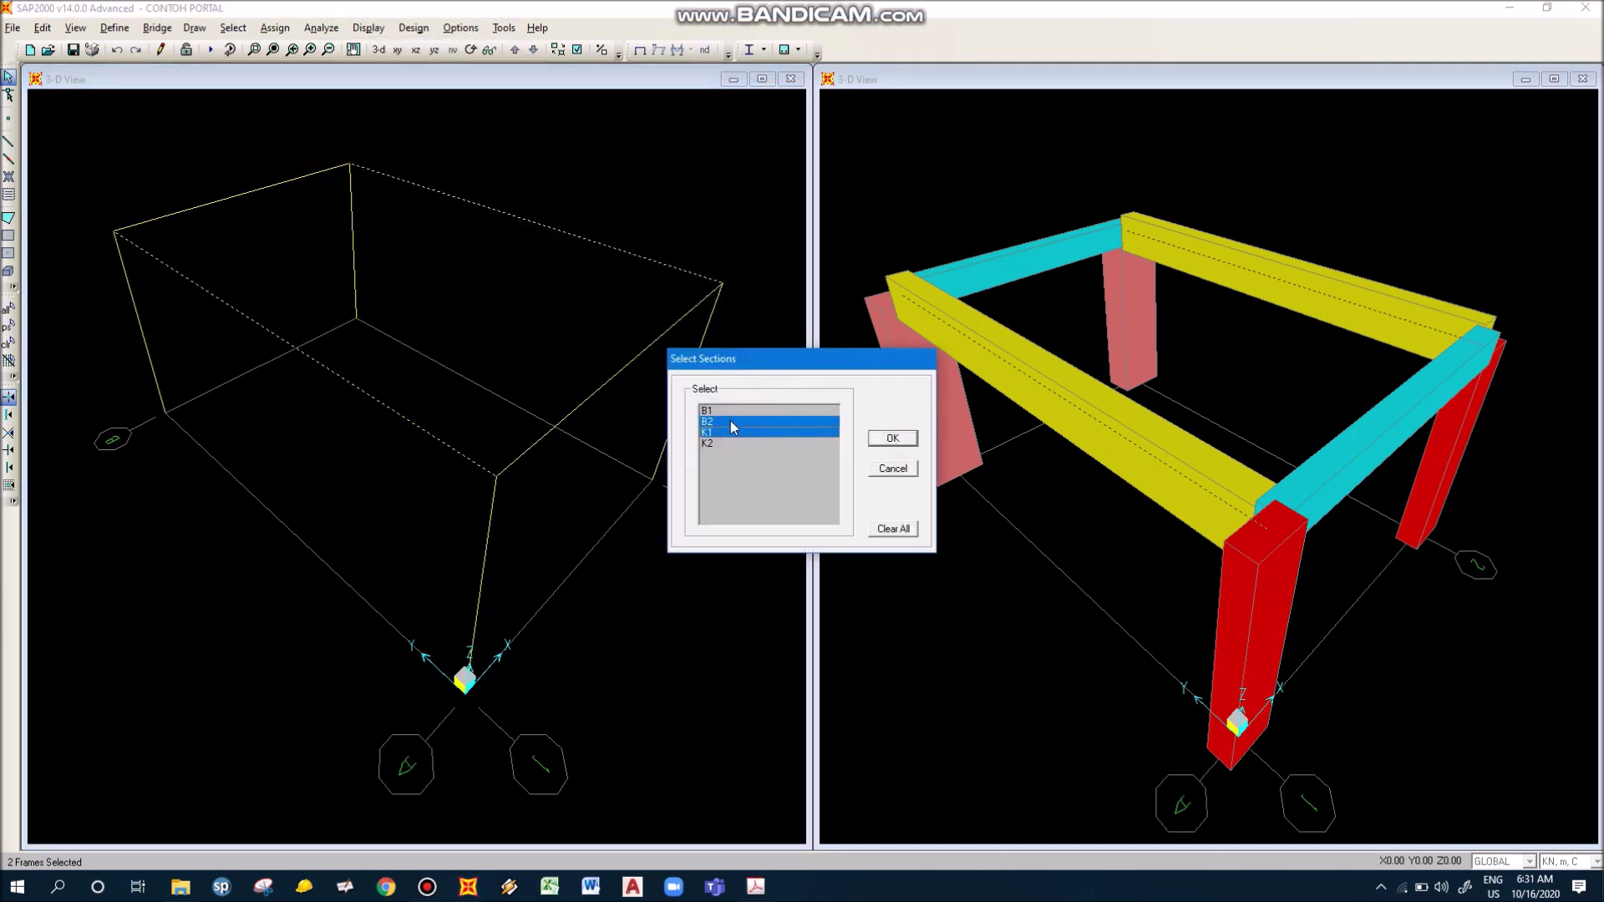
click(731, 421)
click(735, 423)
click(736, 432)
click(891, 439)
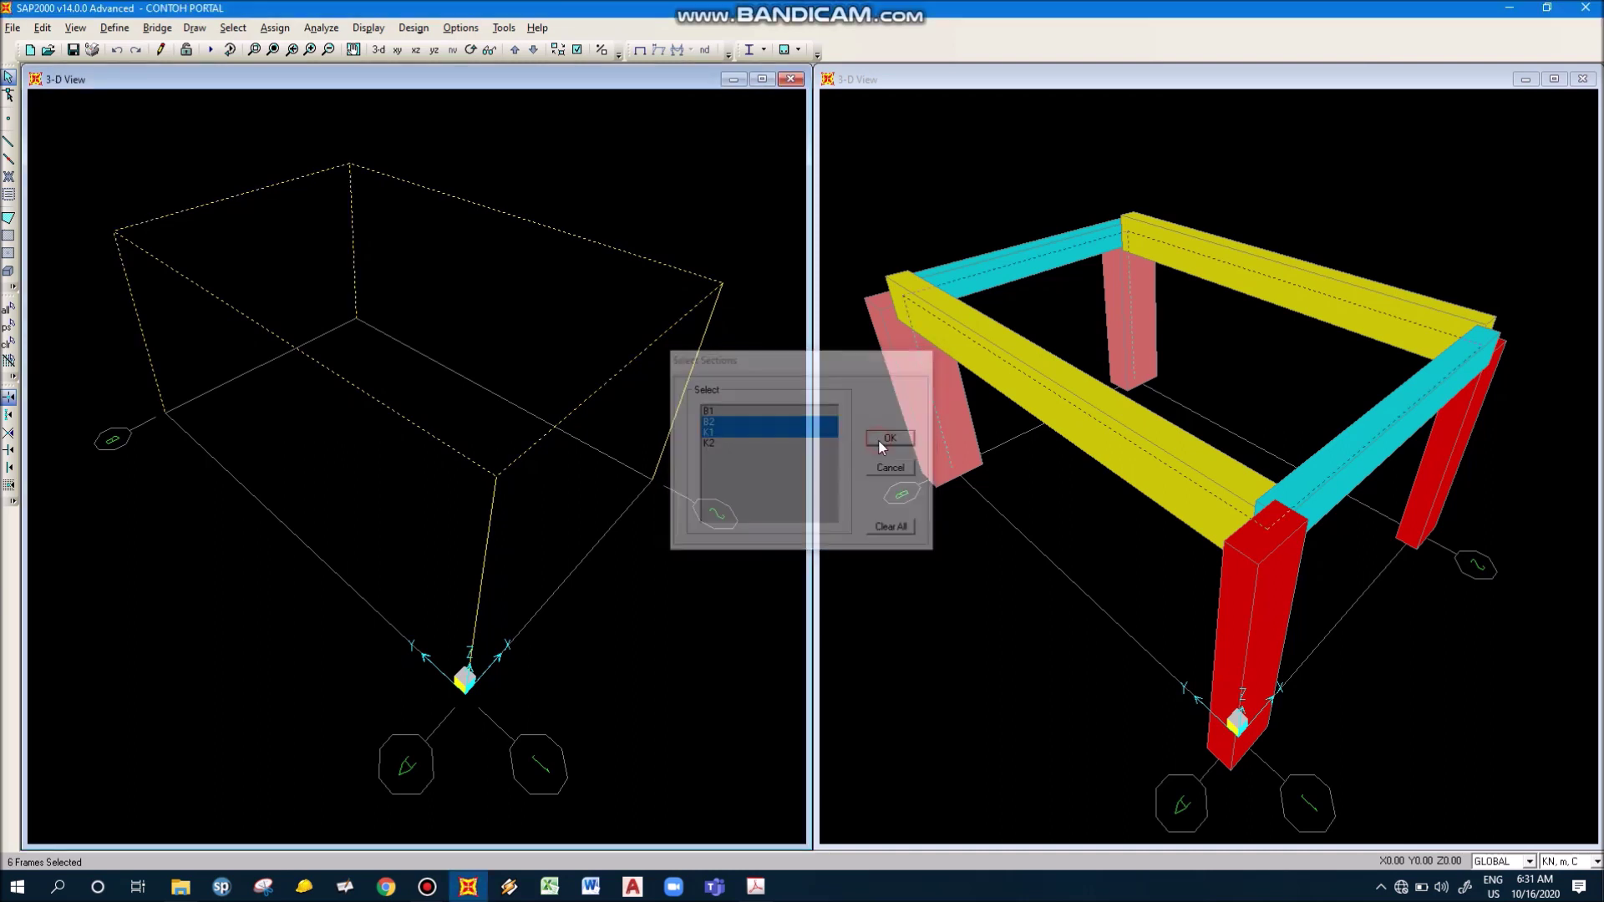
click(605, 572)
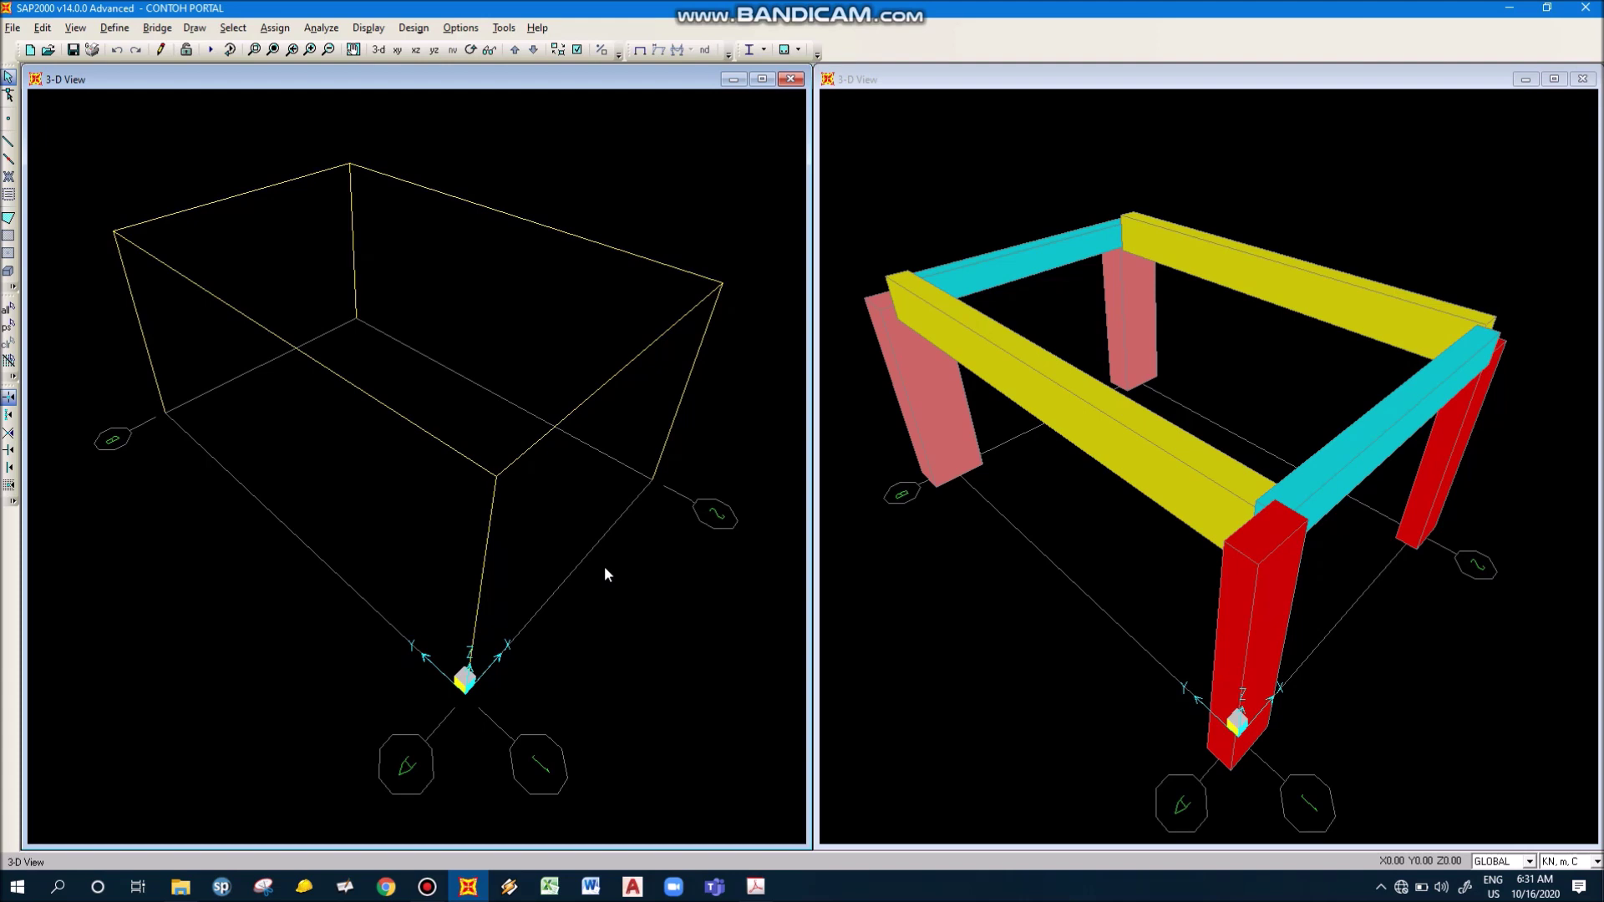
Assign a fixed restraint, with all translations and rotations restrained, to the column base joint at grid B-1
click(275, 27)
click(420, 9)
click(114, 230)
click(165, 409)
click(275, 27)
mouse_move(284, 55)
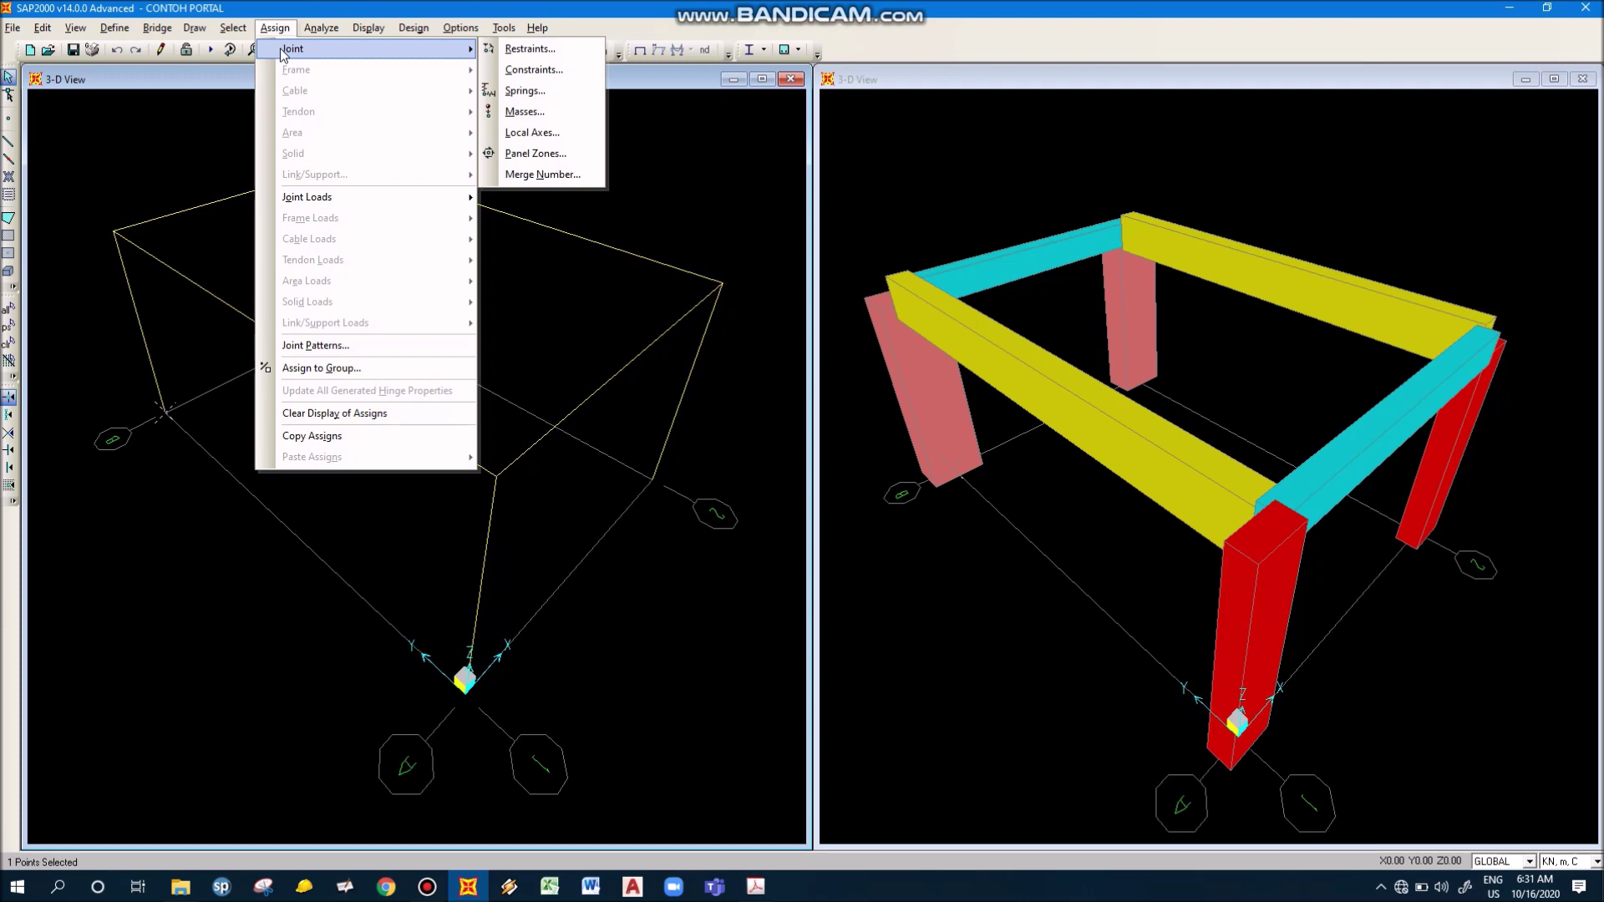
click(519, 54)
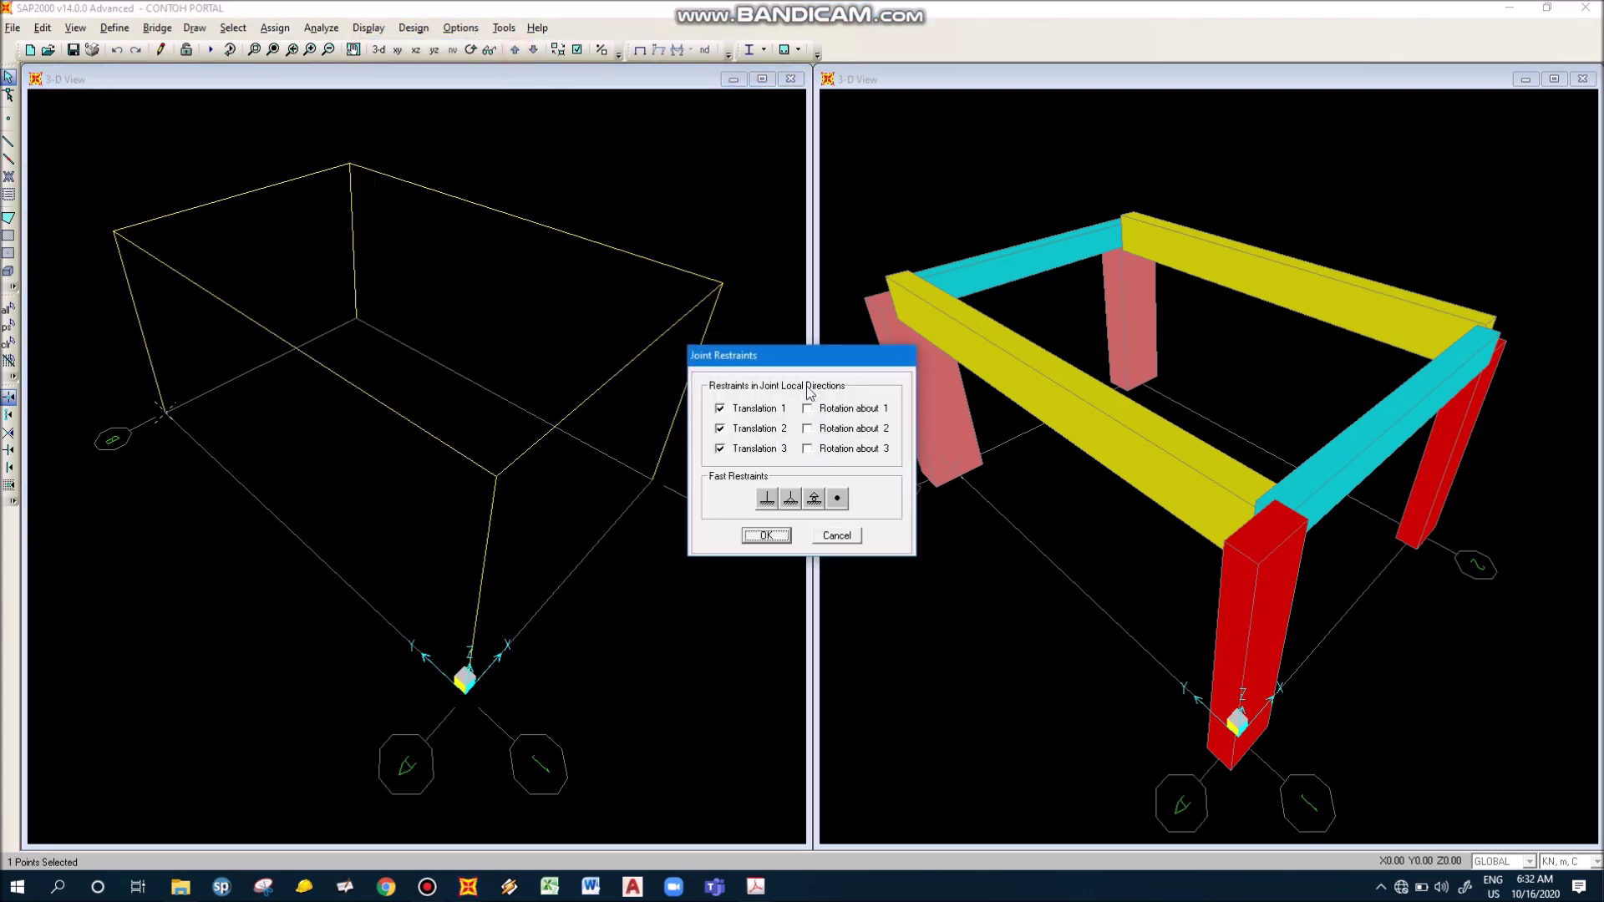
drag(807, 370, 749, 333)
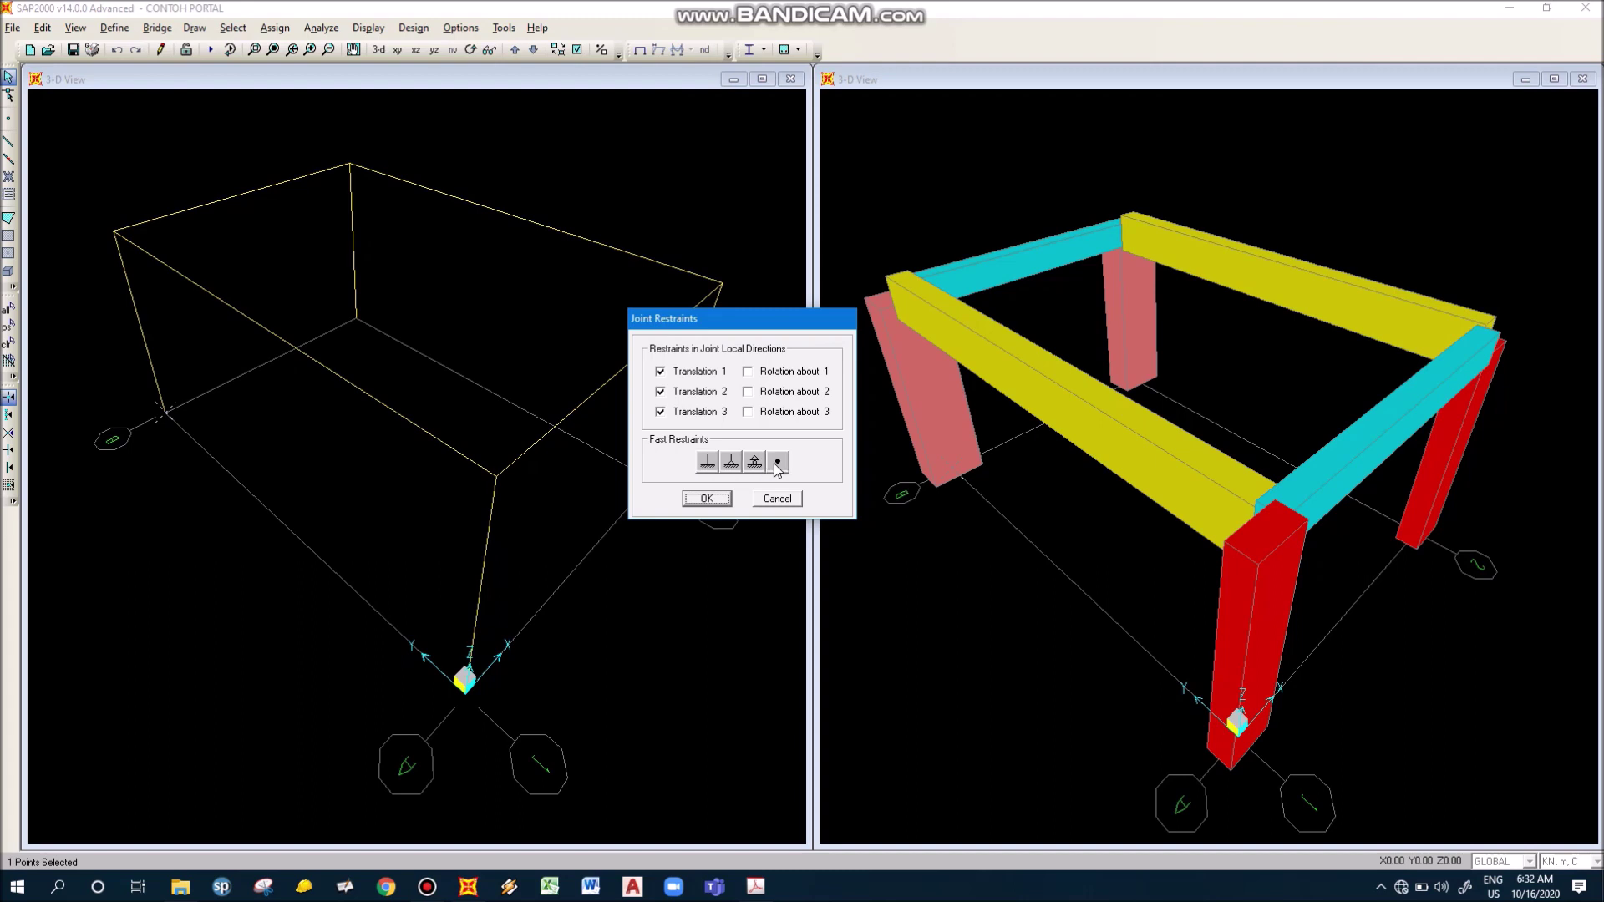
click(708, 462)
click(707, 499)
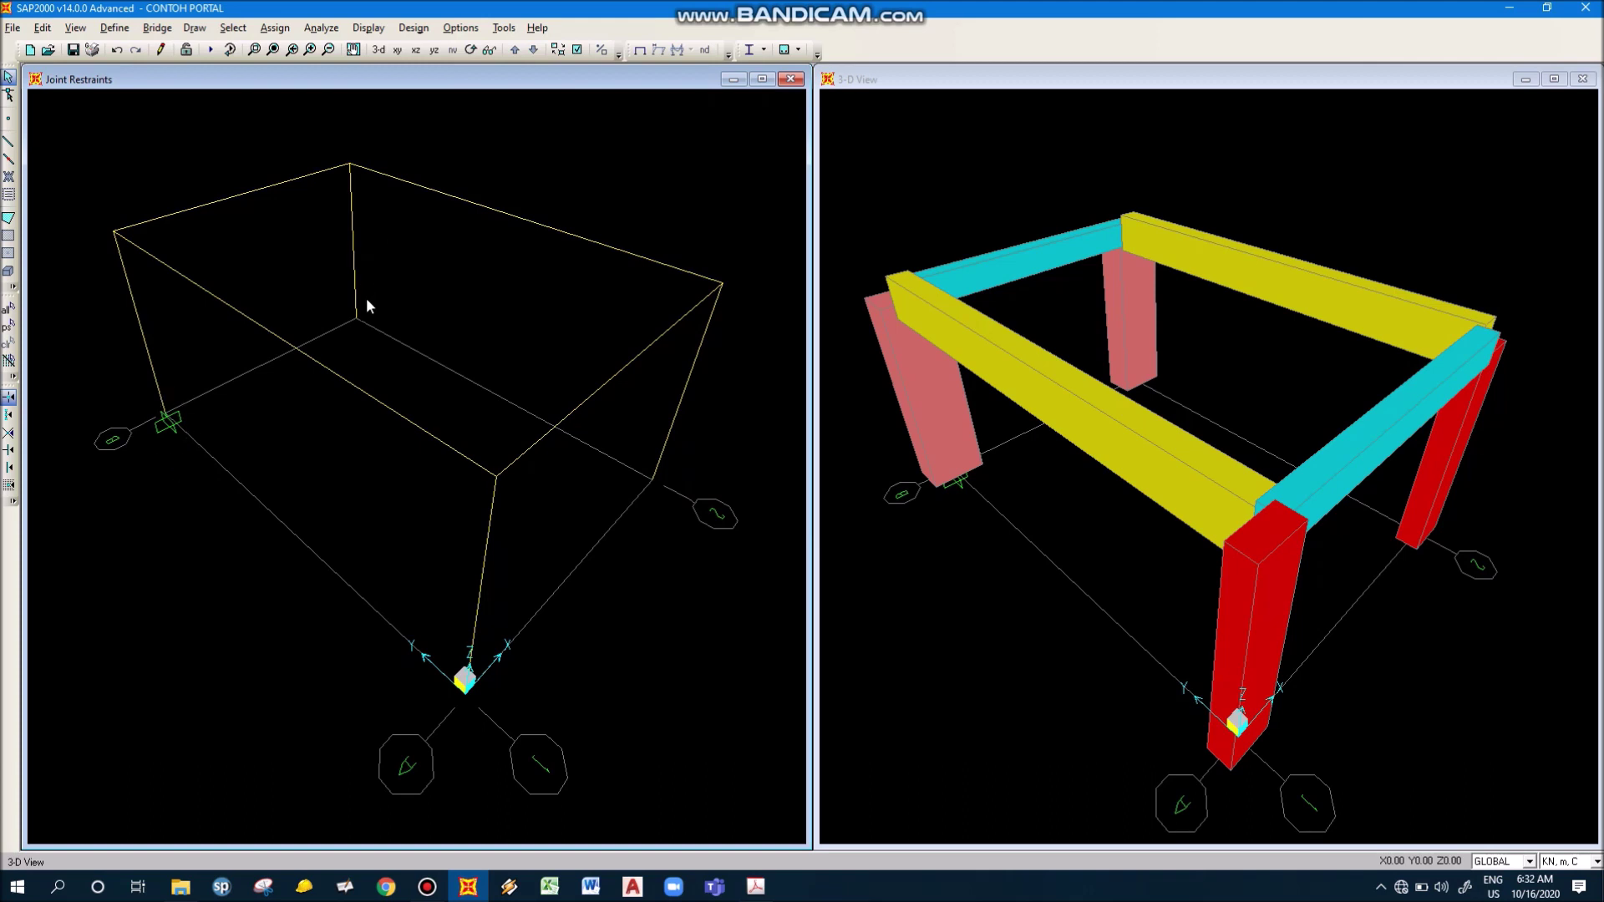
Assign a pinned restraint, with only the translations restrained, to the column base joint at grid B-2
click(359, 319)
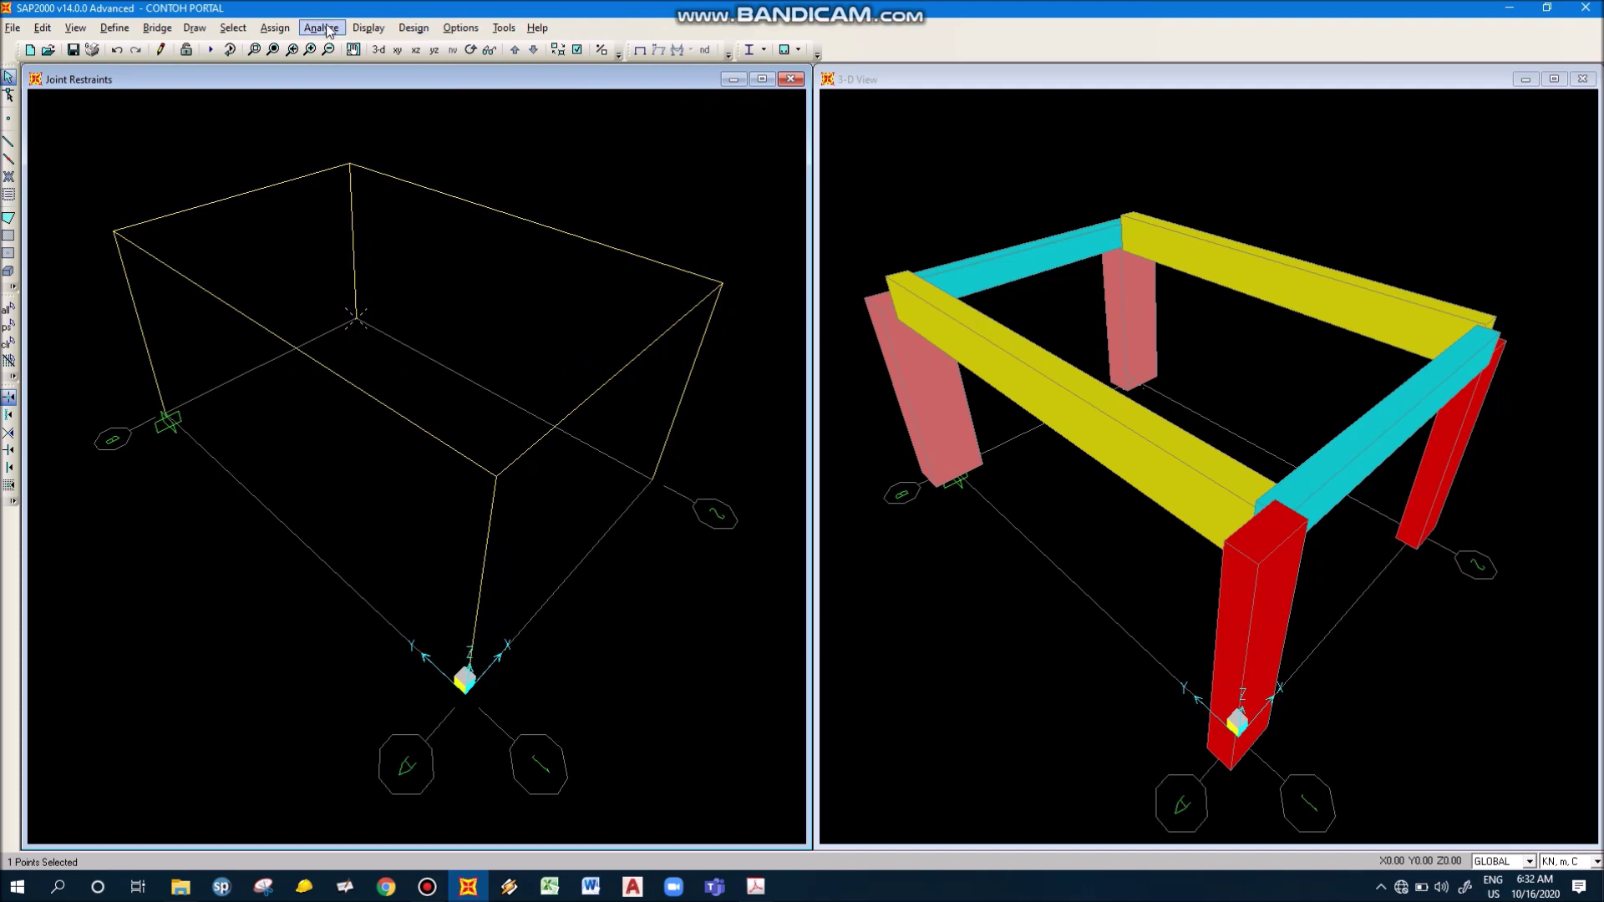
click(274, 27)
mouse_move(446, 49)
click(519, 49)
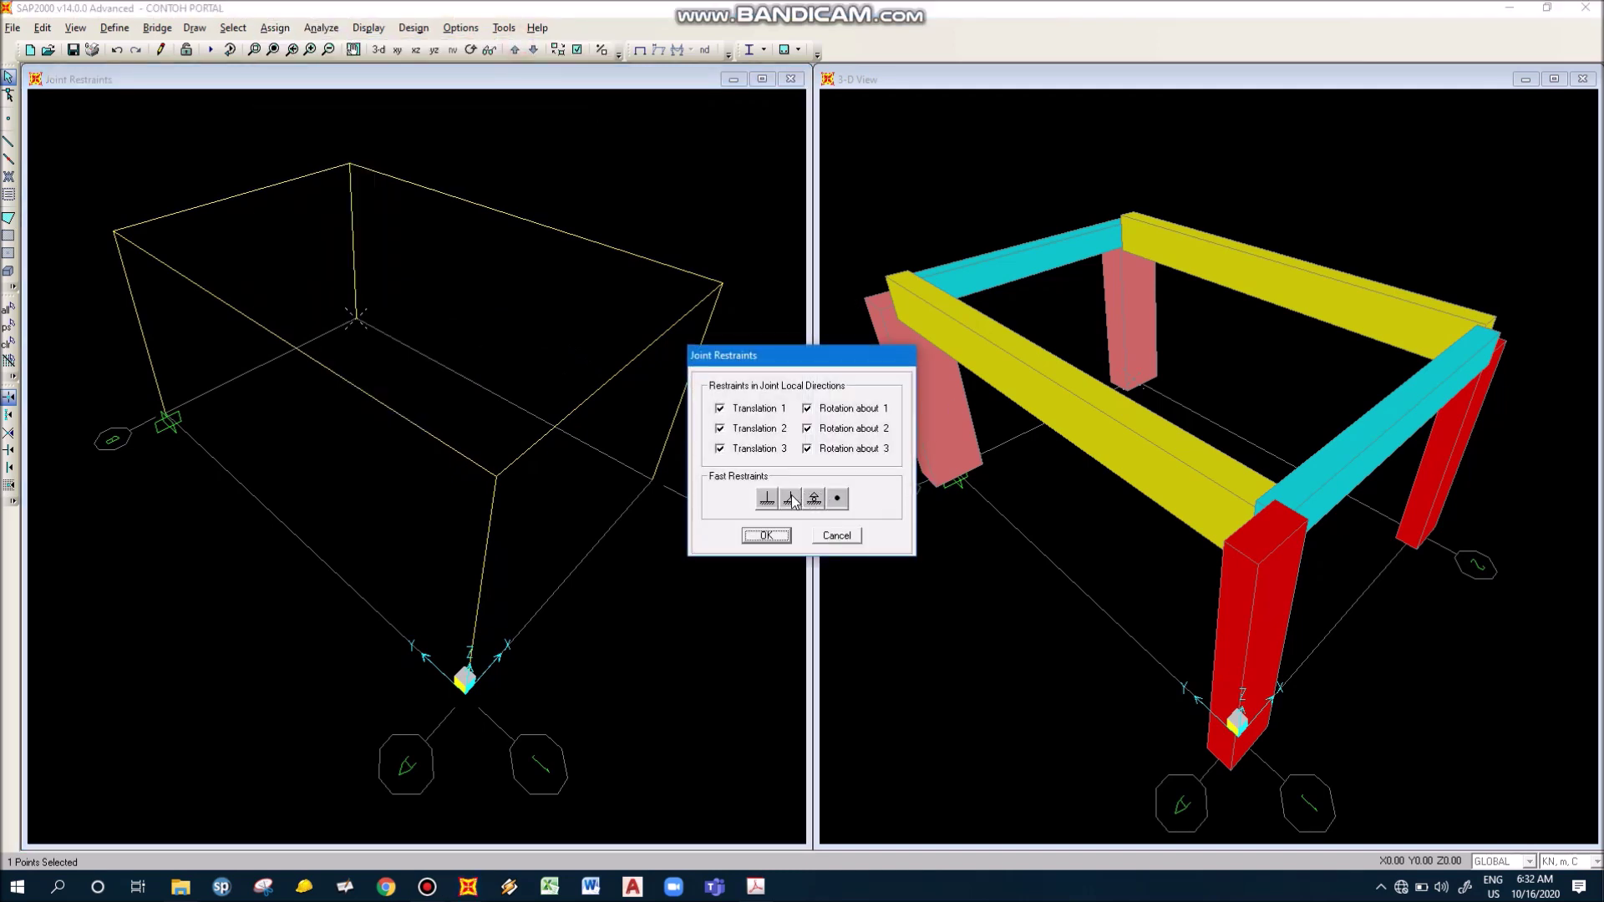
click(763, 535)
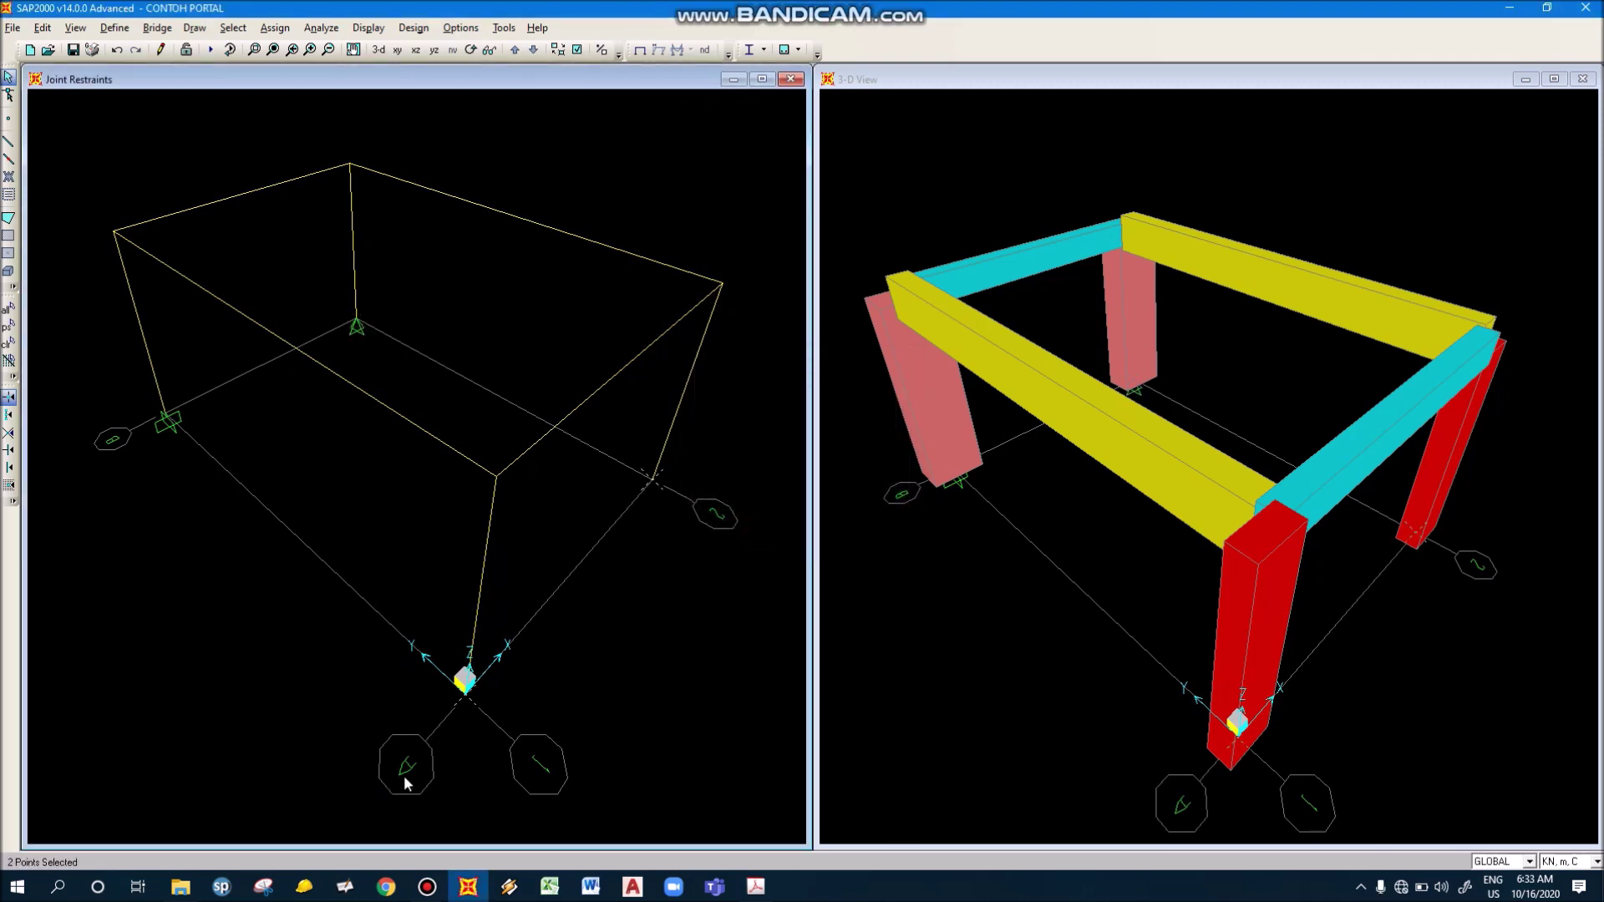
Assign a fixed restraint, with all translations and rotations restrained, to the column base joints at grids A-1 and A-2
drag(427, 660, 535, 754)
drag(630, 473, 682, 503)
drag(421, 662, 505, 728)
drag(617, 476, 681, 541)
click(275, 27)
mouse_move(289, 53)
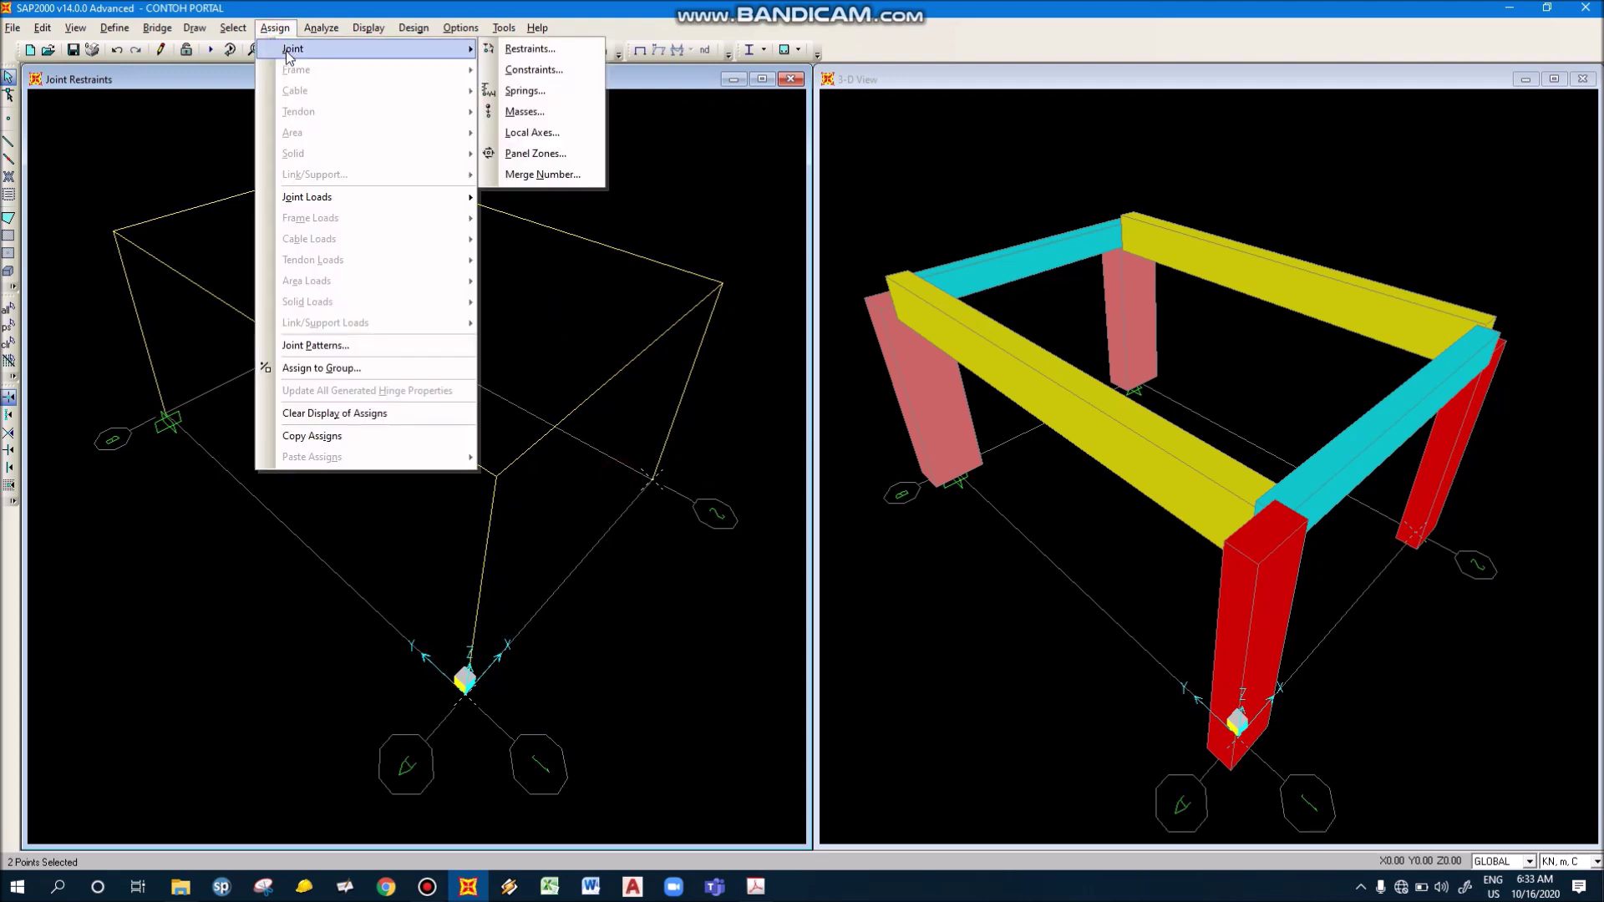
click(530, 49)
click(768, 499)
click(778, 539)
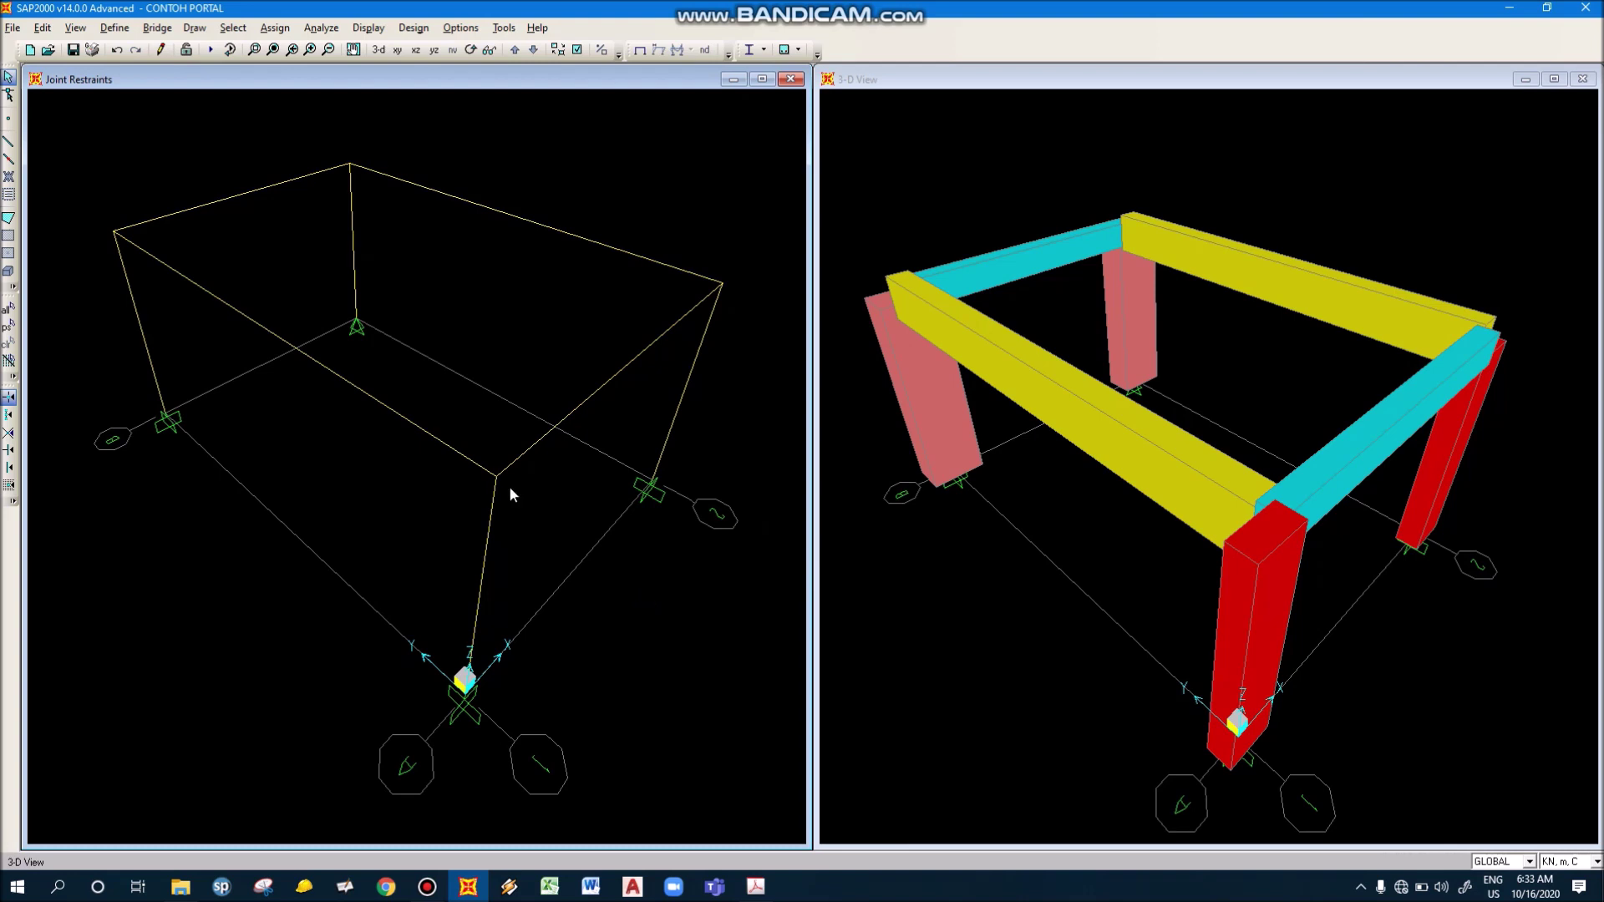
Replace the restraint of the column base joint at grid B-2 with a fixed one, restraining all translations and rotations
click(356, 326)
click(275, 28)
mouse_move(301, 50)
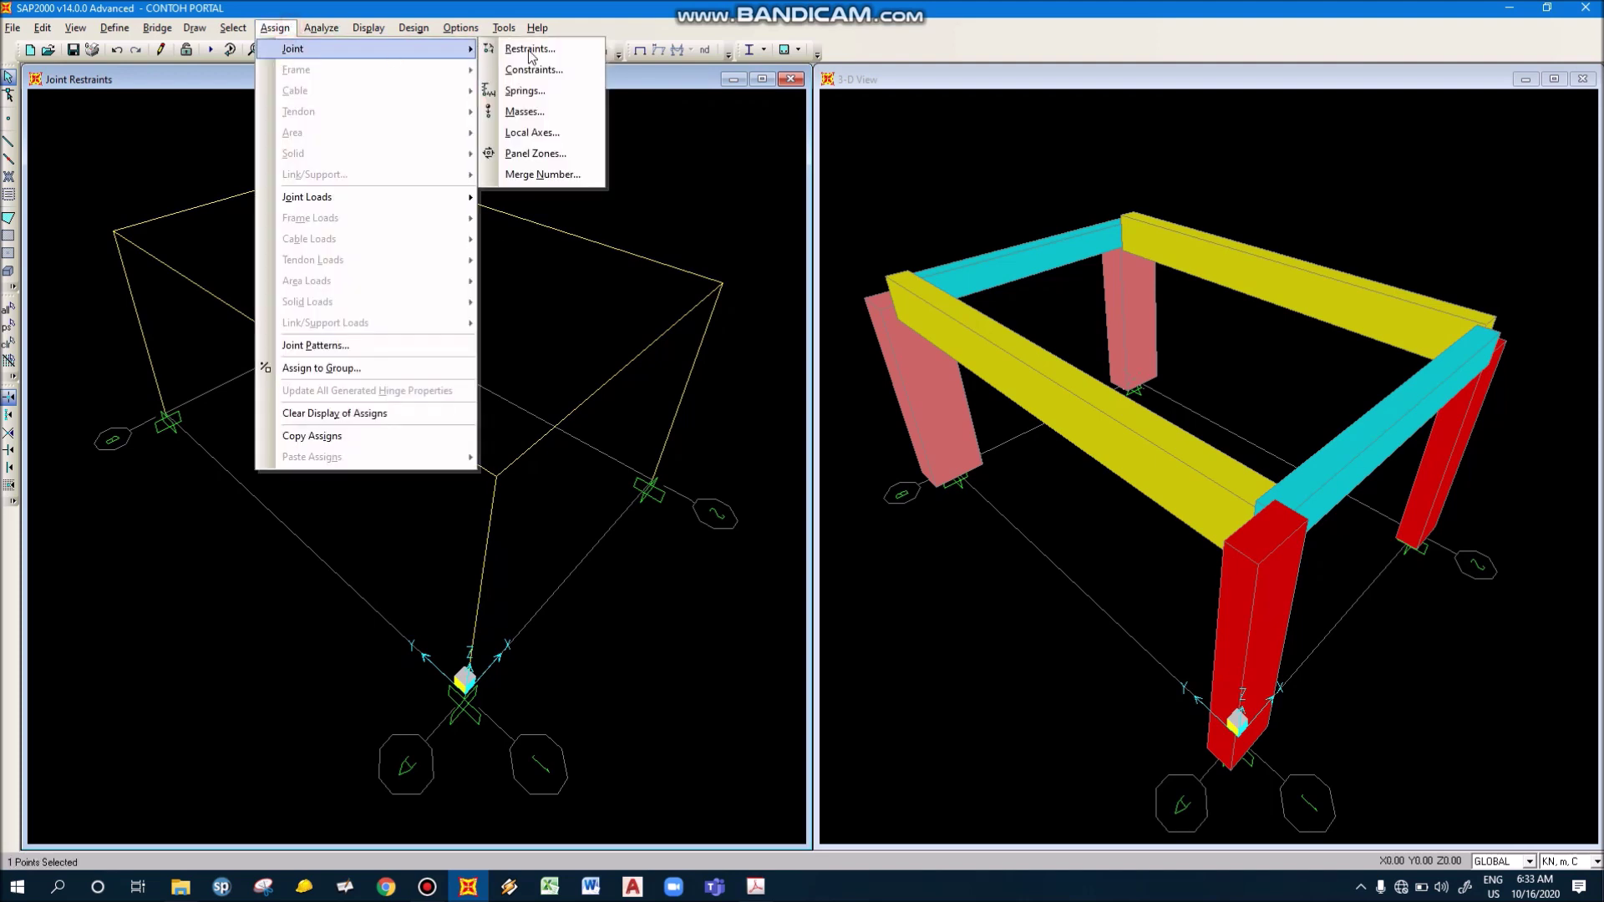
click(577, 49)
click(767, 496)
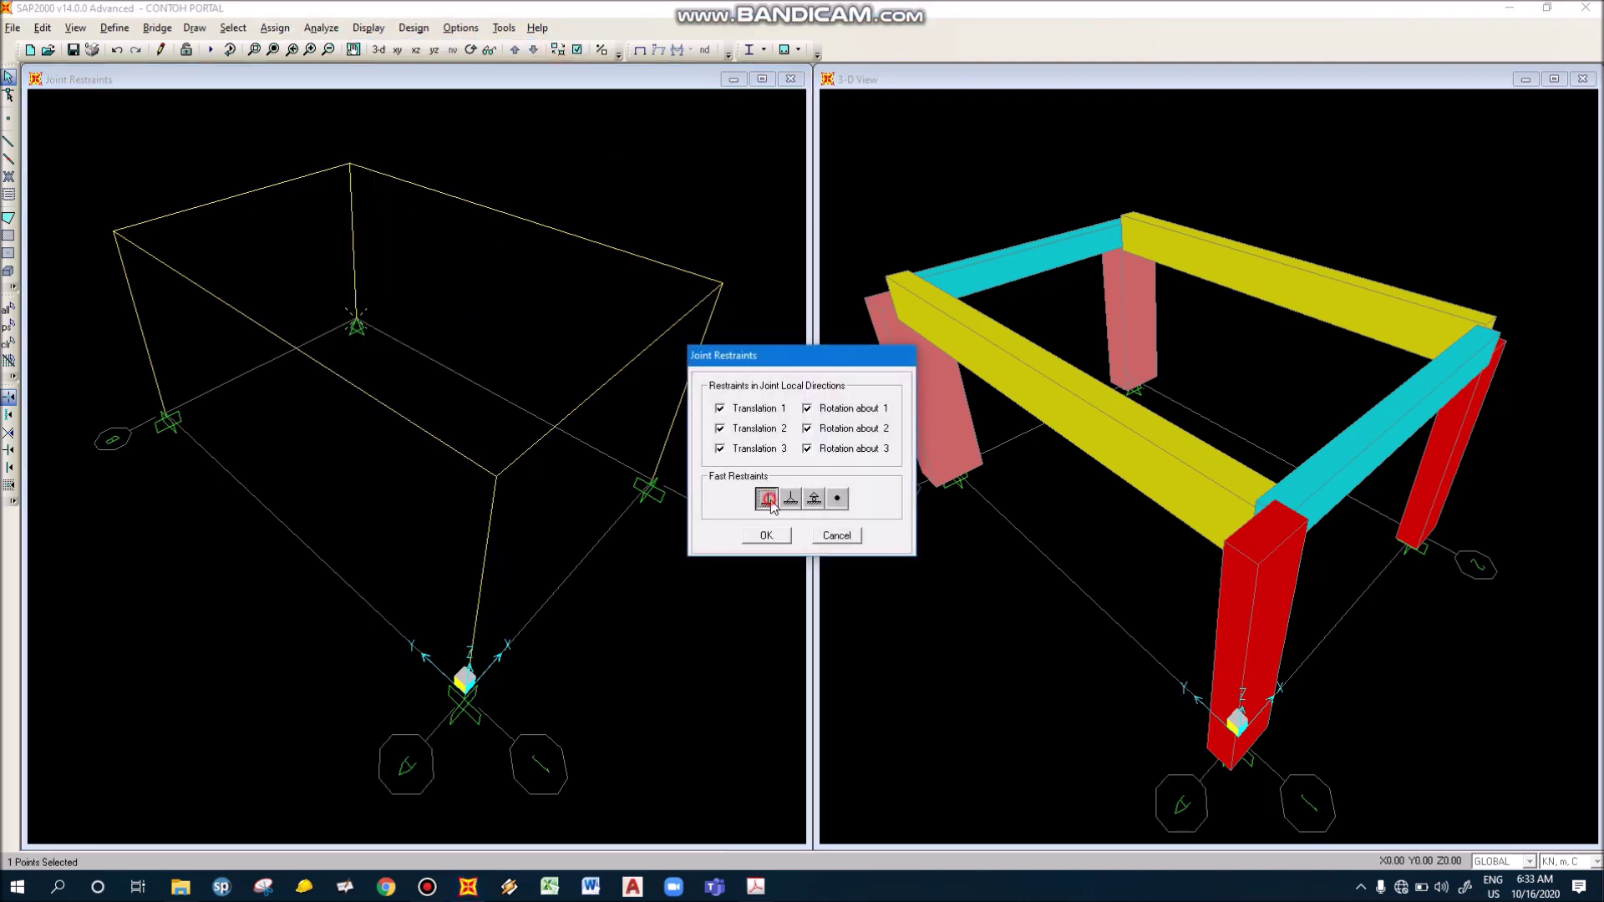
click(767, 536)
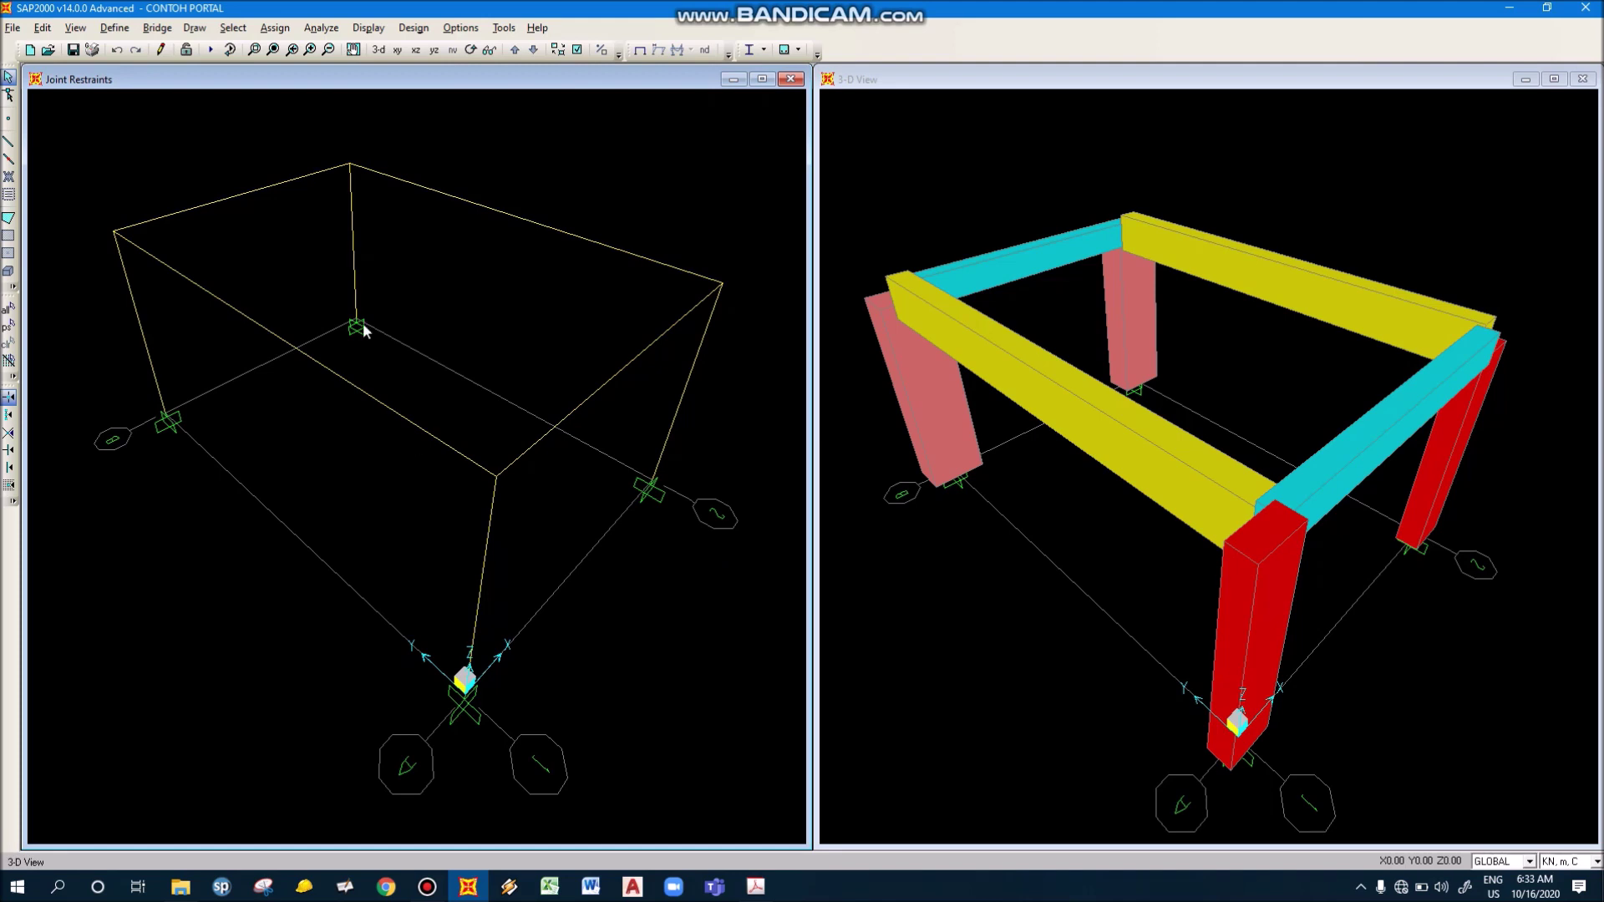
Examine the assignment options available for the top beam along grid 2, including its frame sections
click(555, 231)
click(274, 28)
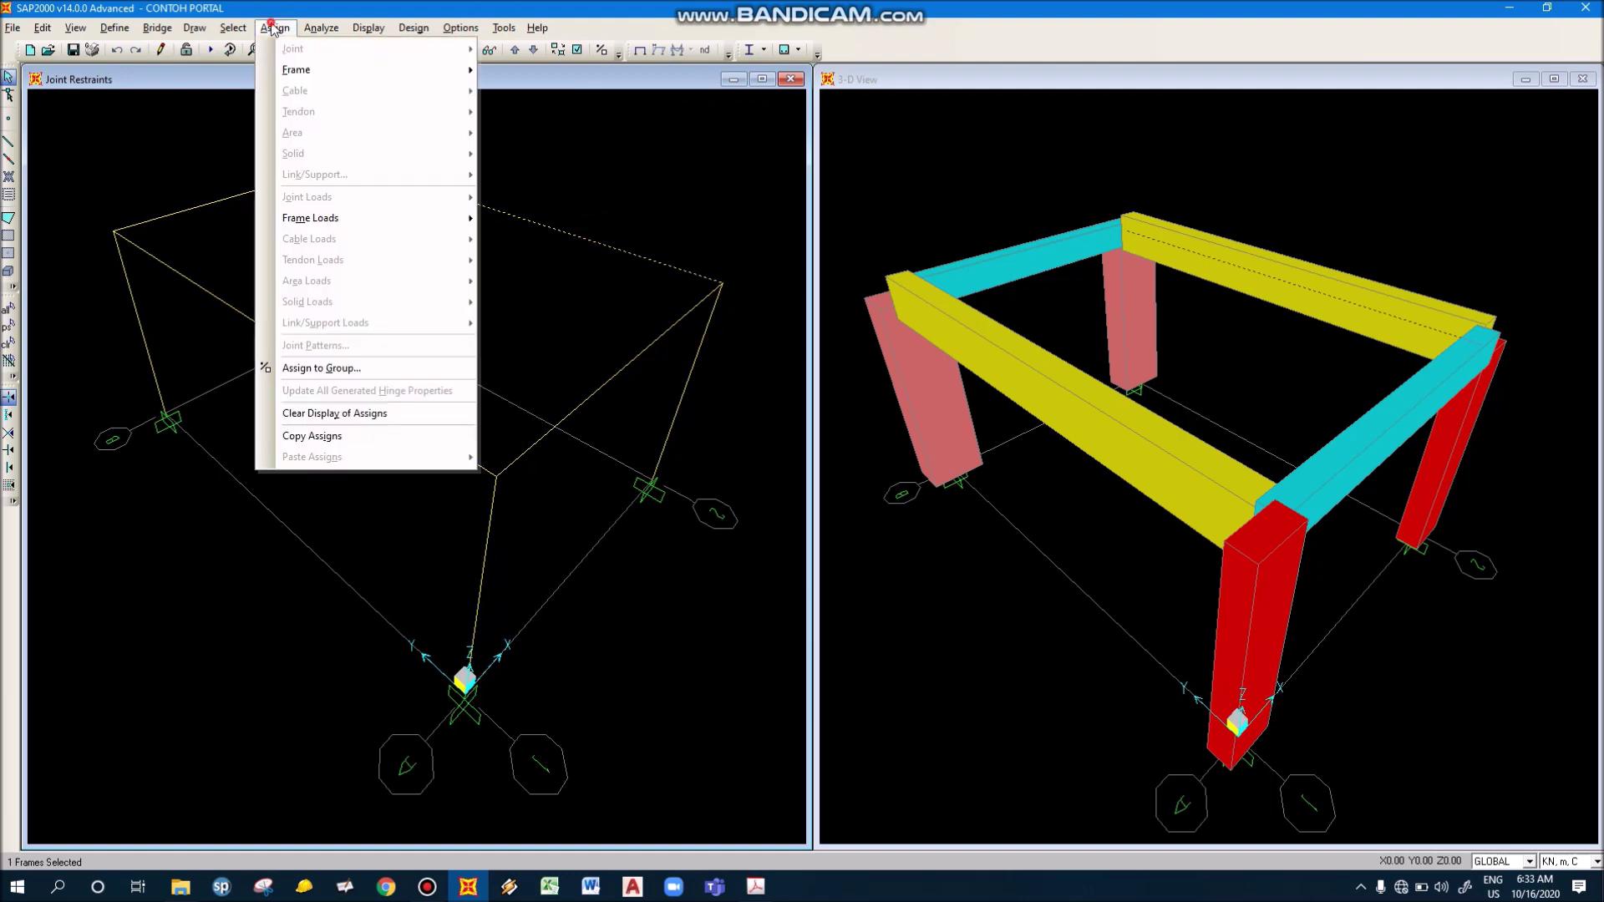
mouse_move(294, 70)
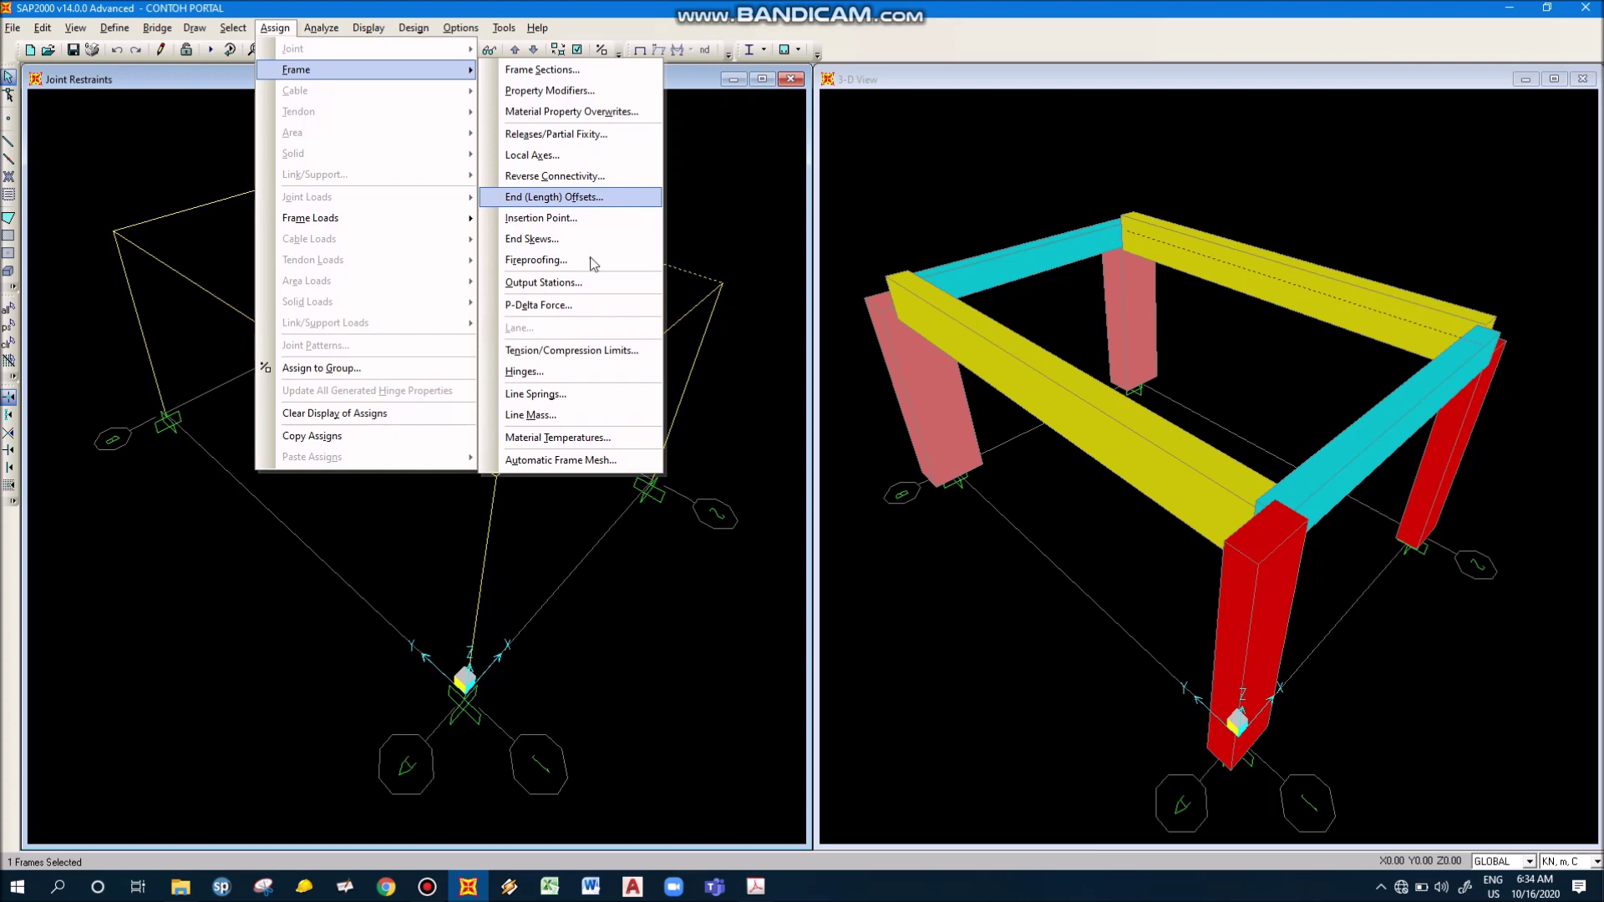
key(Escape)
key(Escape)
key(Escape)
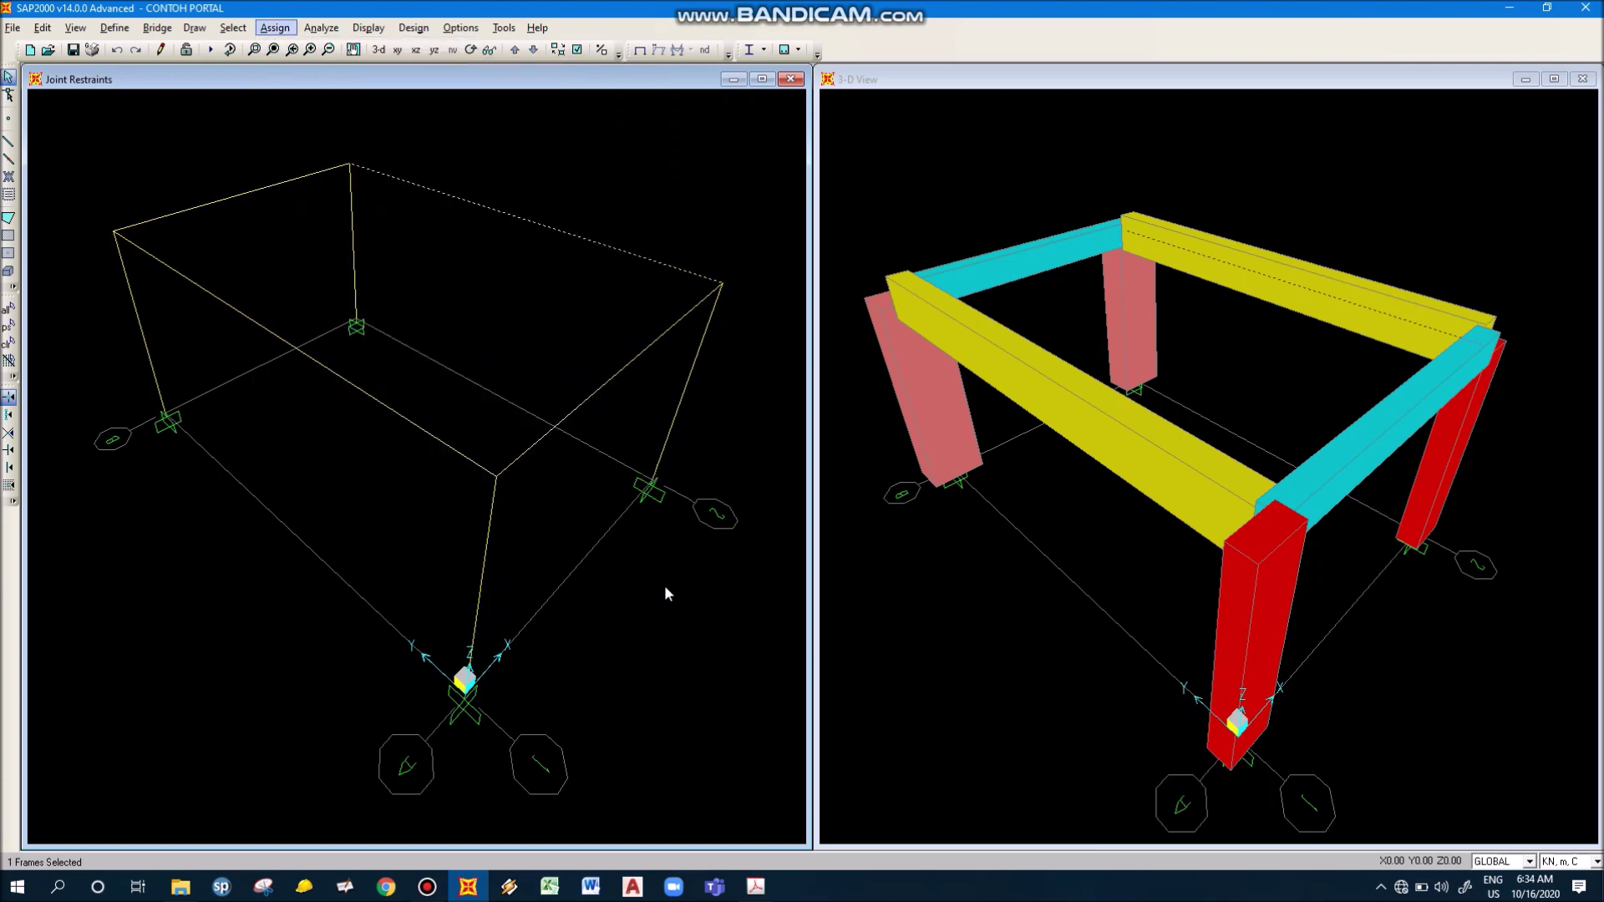
click(486, 208)
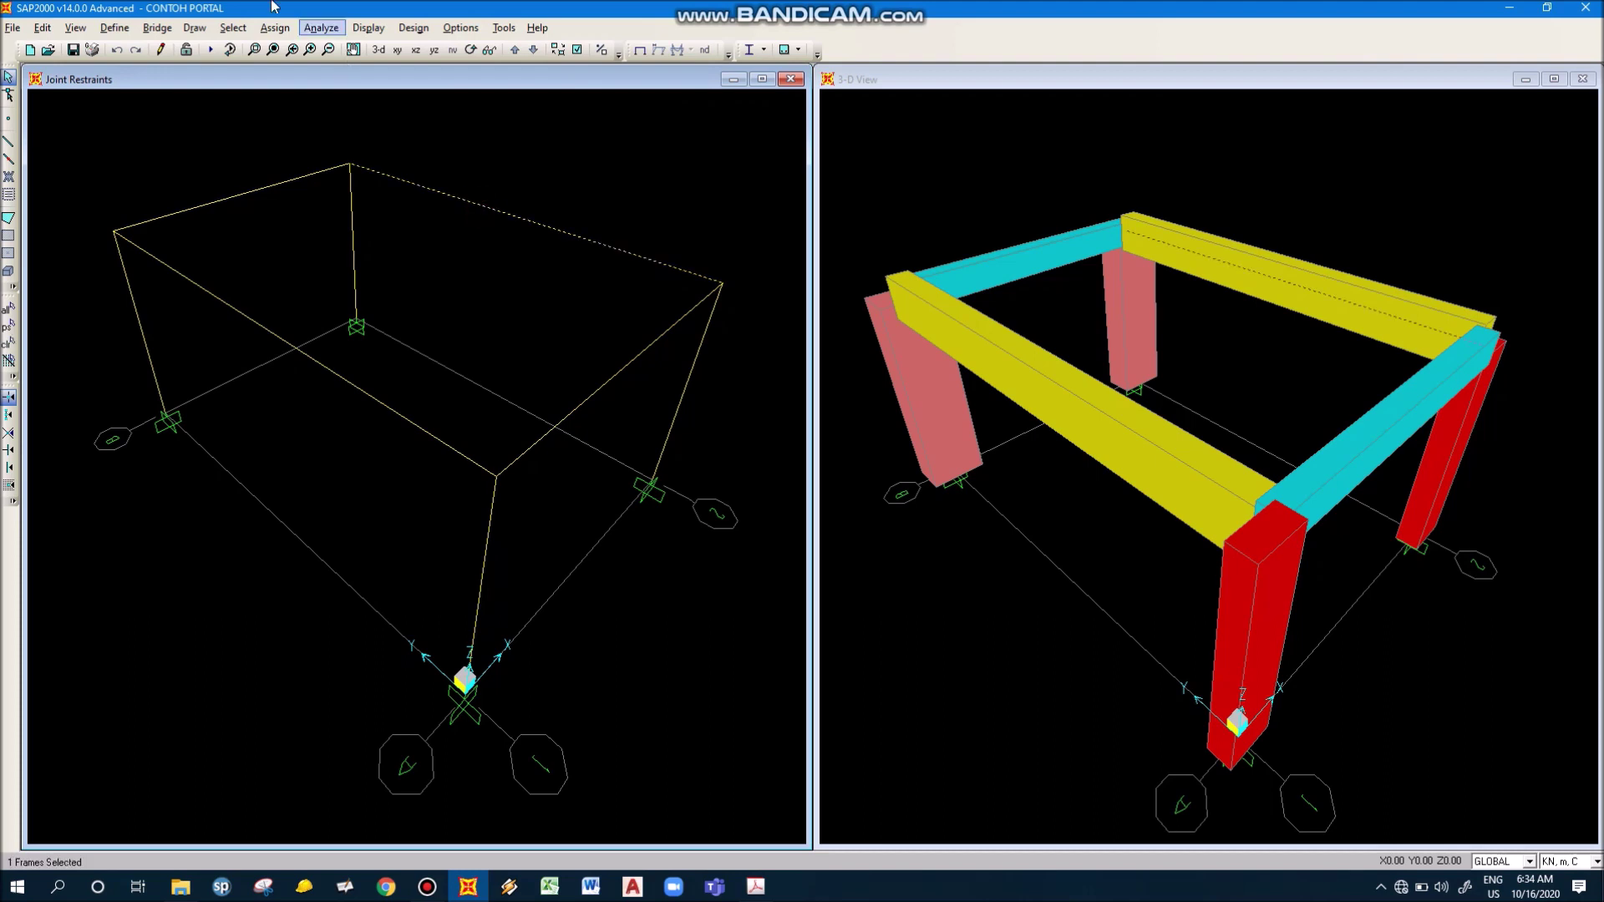
click(274, 28)
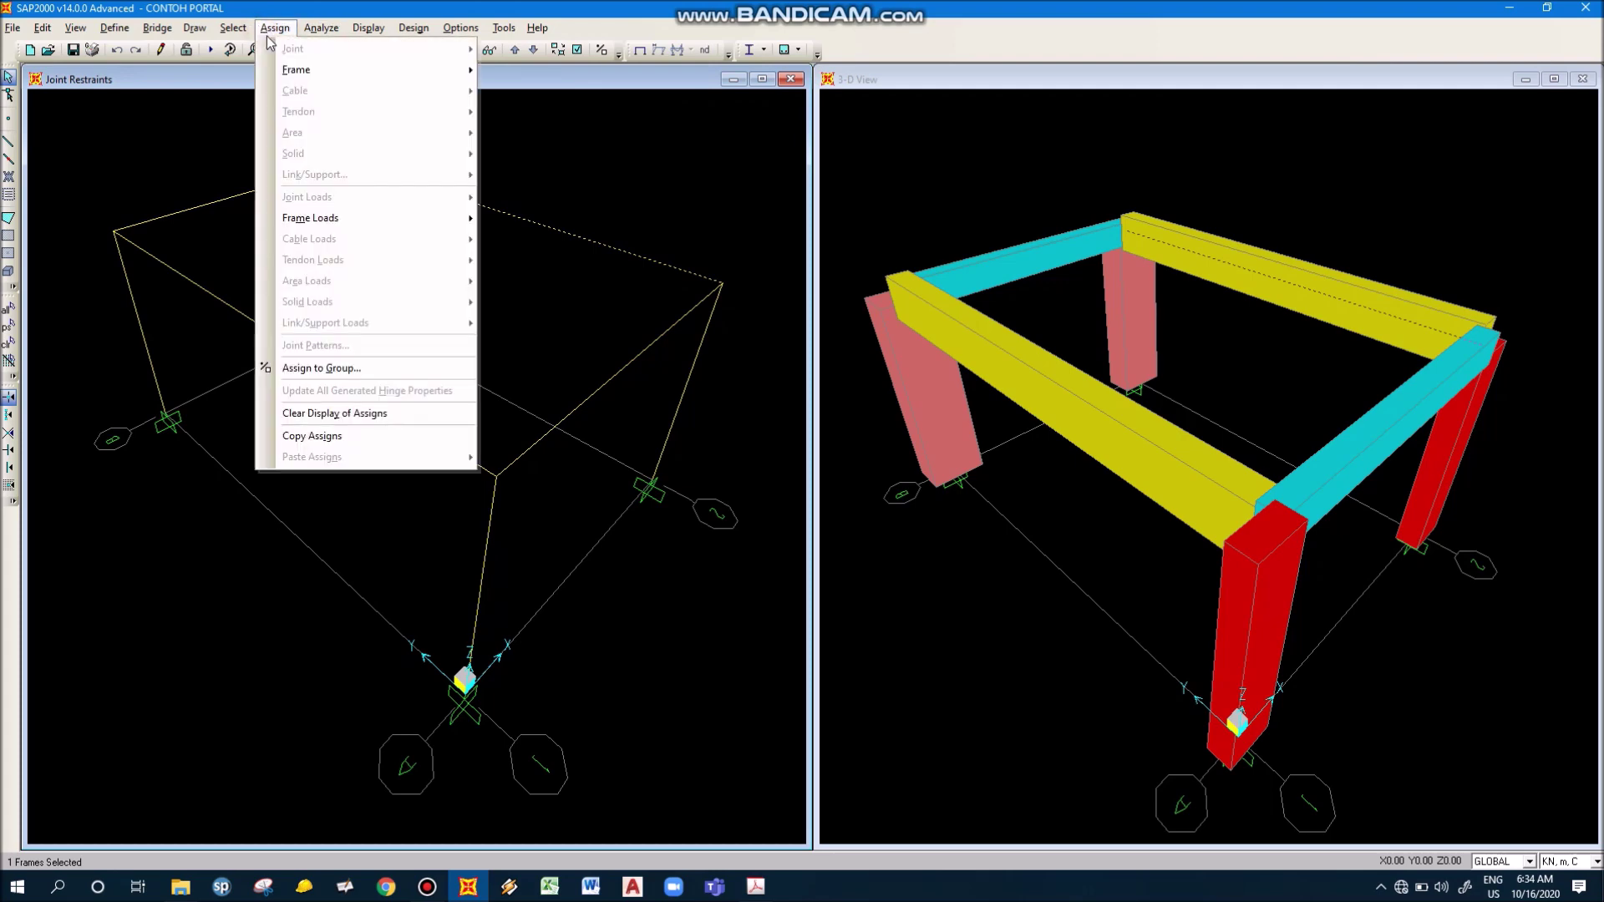
mouse_move(301, 70)
click(527, 70)
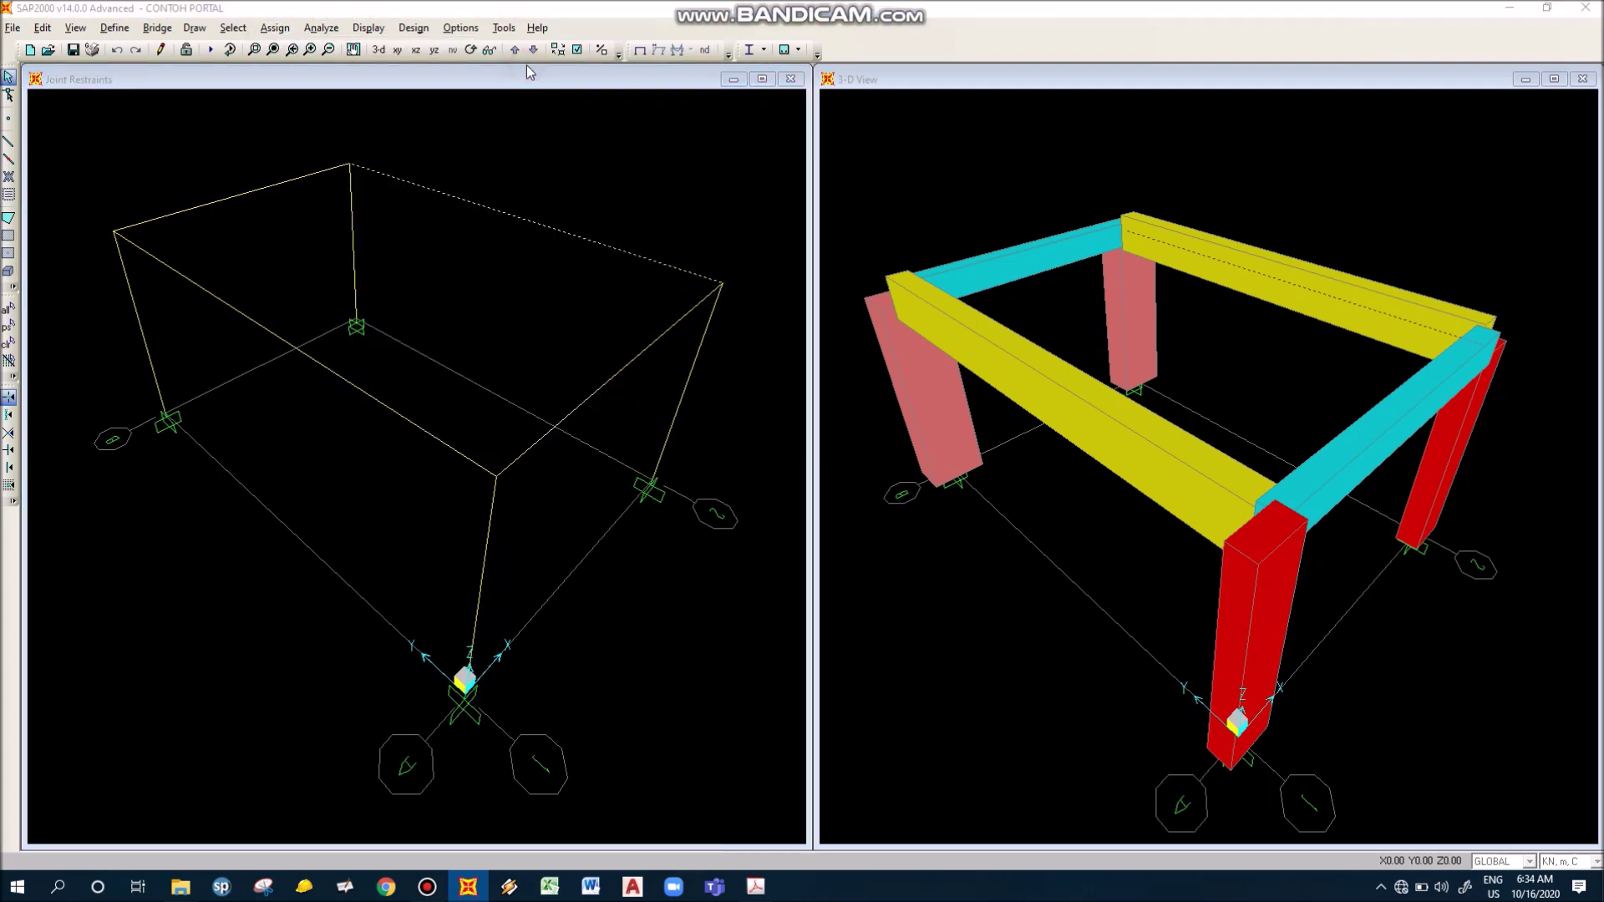
key(Escape)
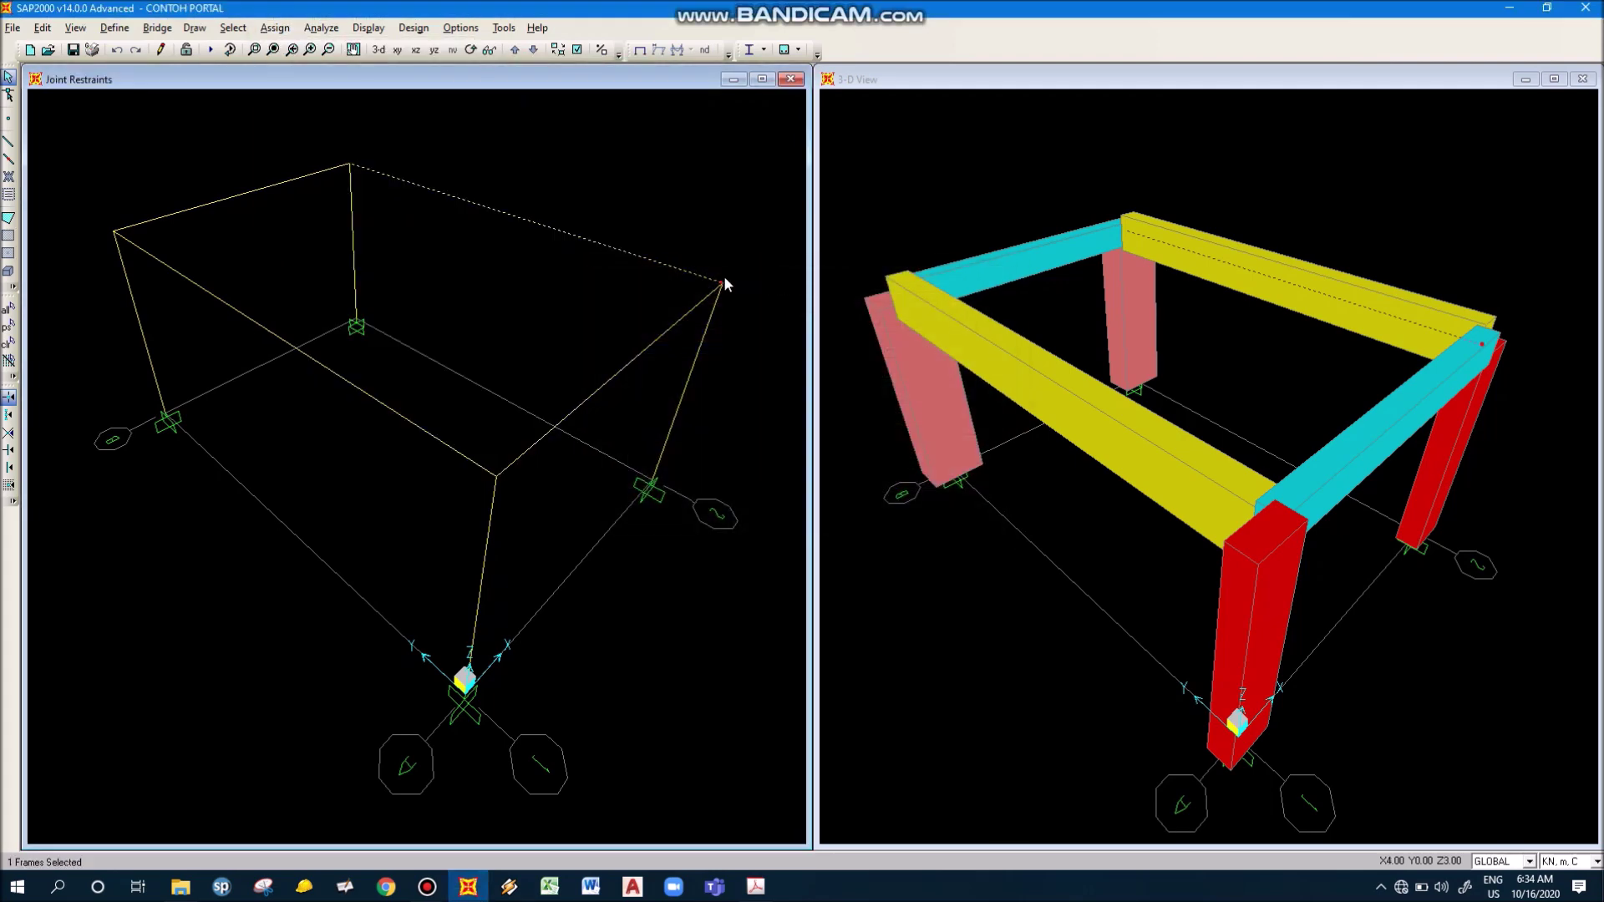
click(694, 248)
Draw a straight frame with section B1 diagonally between the top joints at grids B-1 and A-2
click(9, 146)
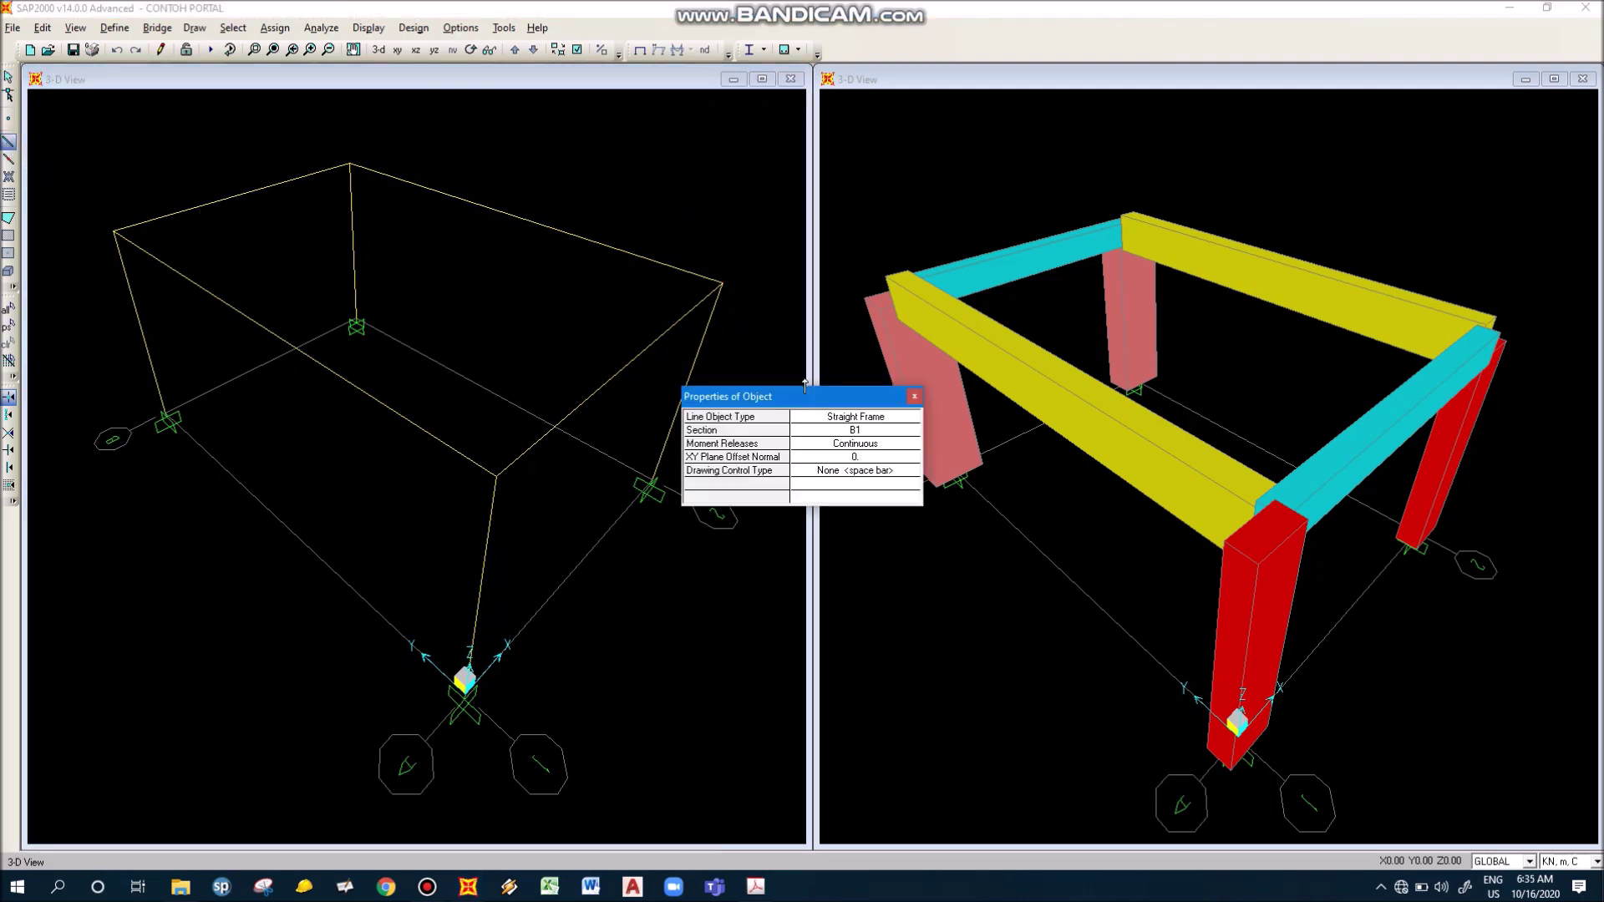
click(858, 435)
click(857, 434)
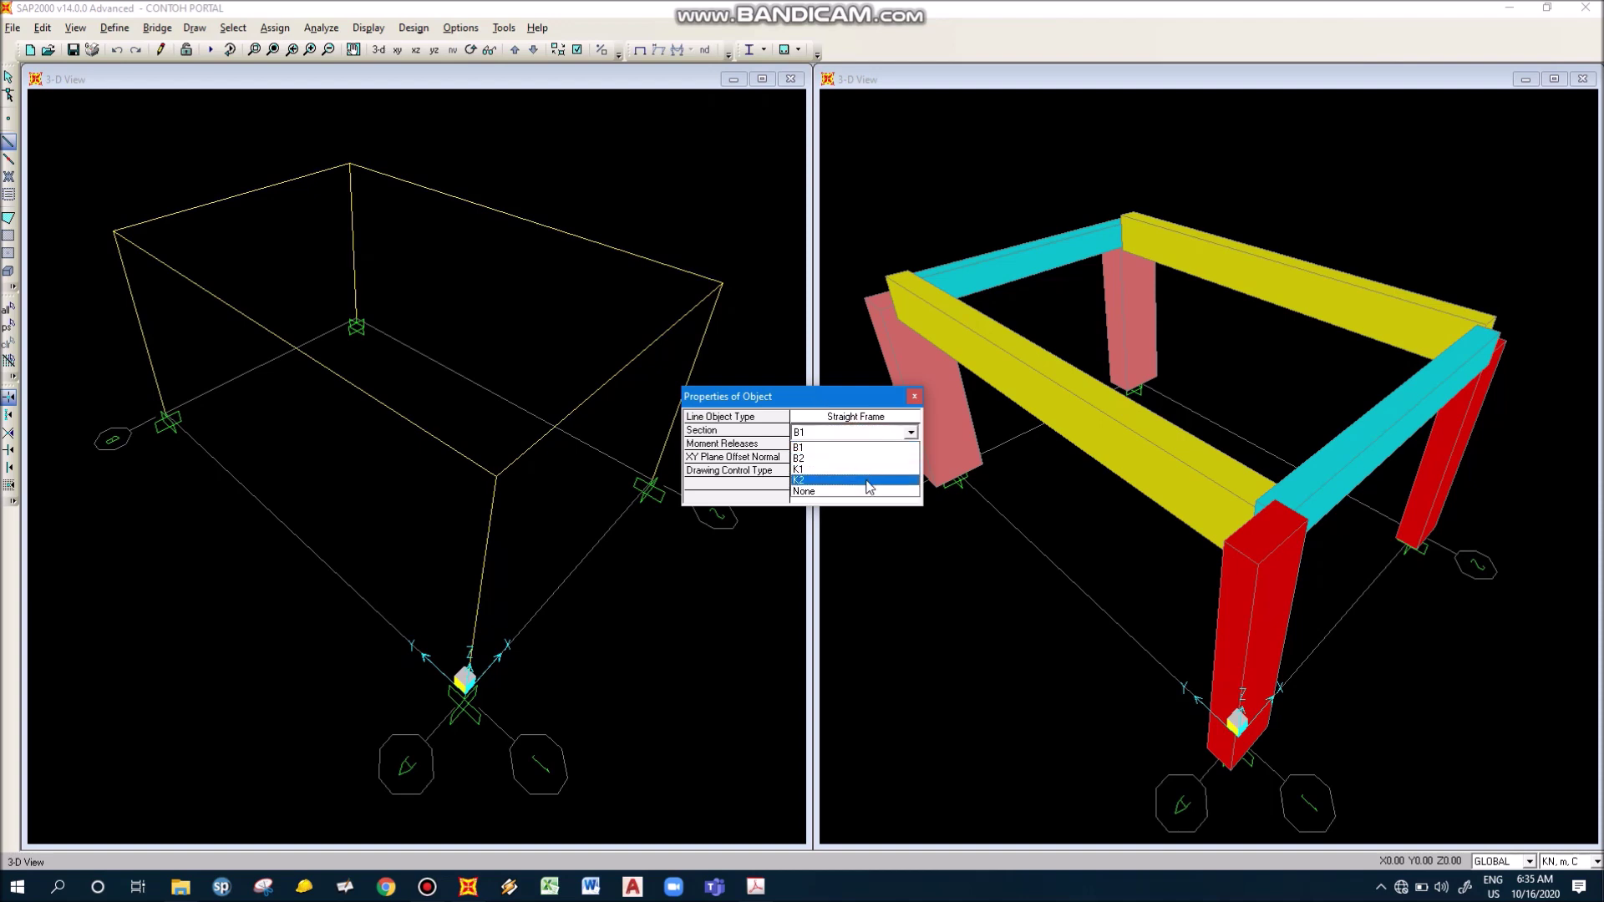
click(850, 449)
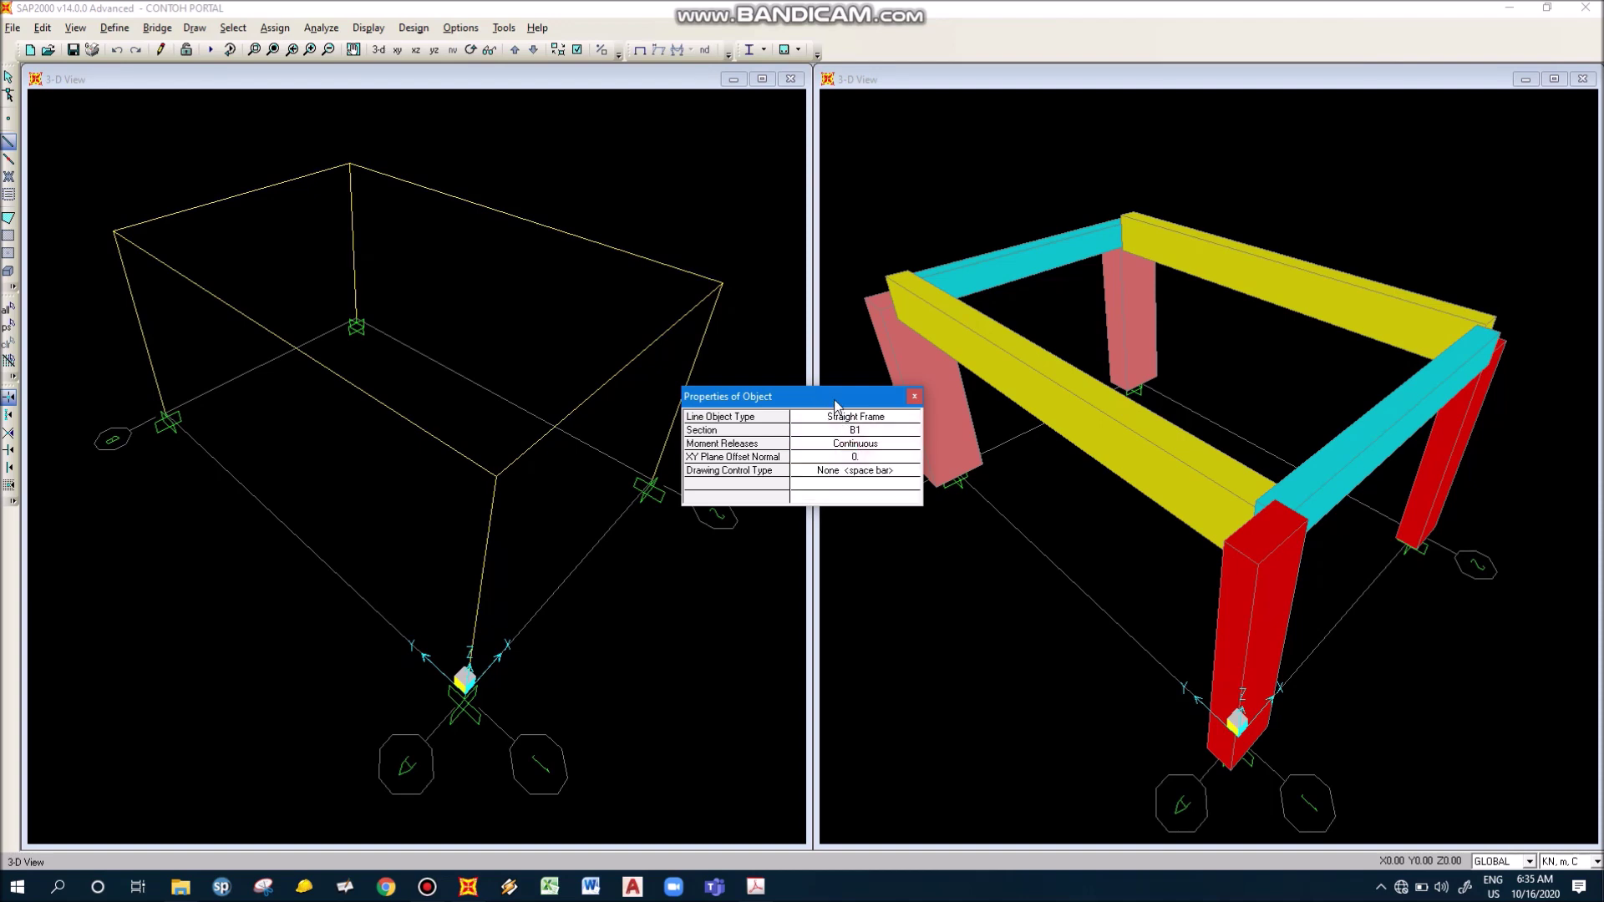
drag(739, 397, 804, 327)
click(114, 231)
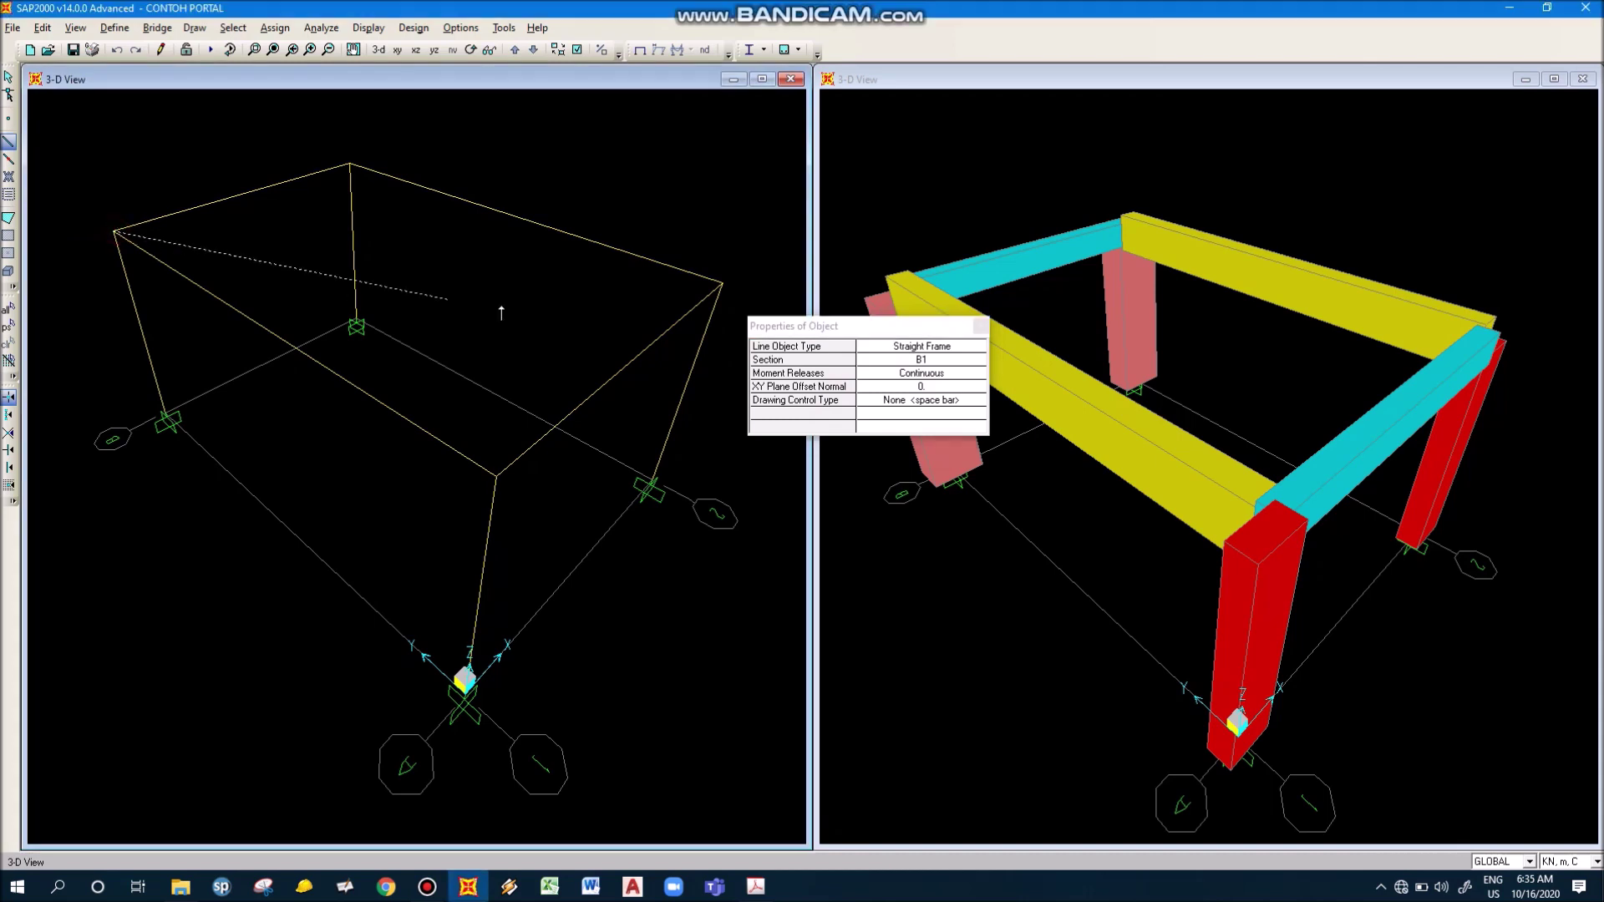
click(721, 284)
right_click(631, 175)
key(Escape)
click(960, 578)
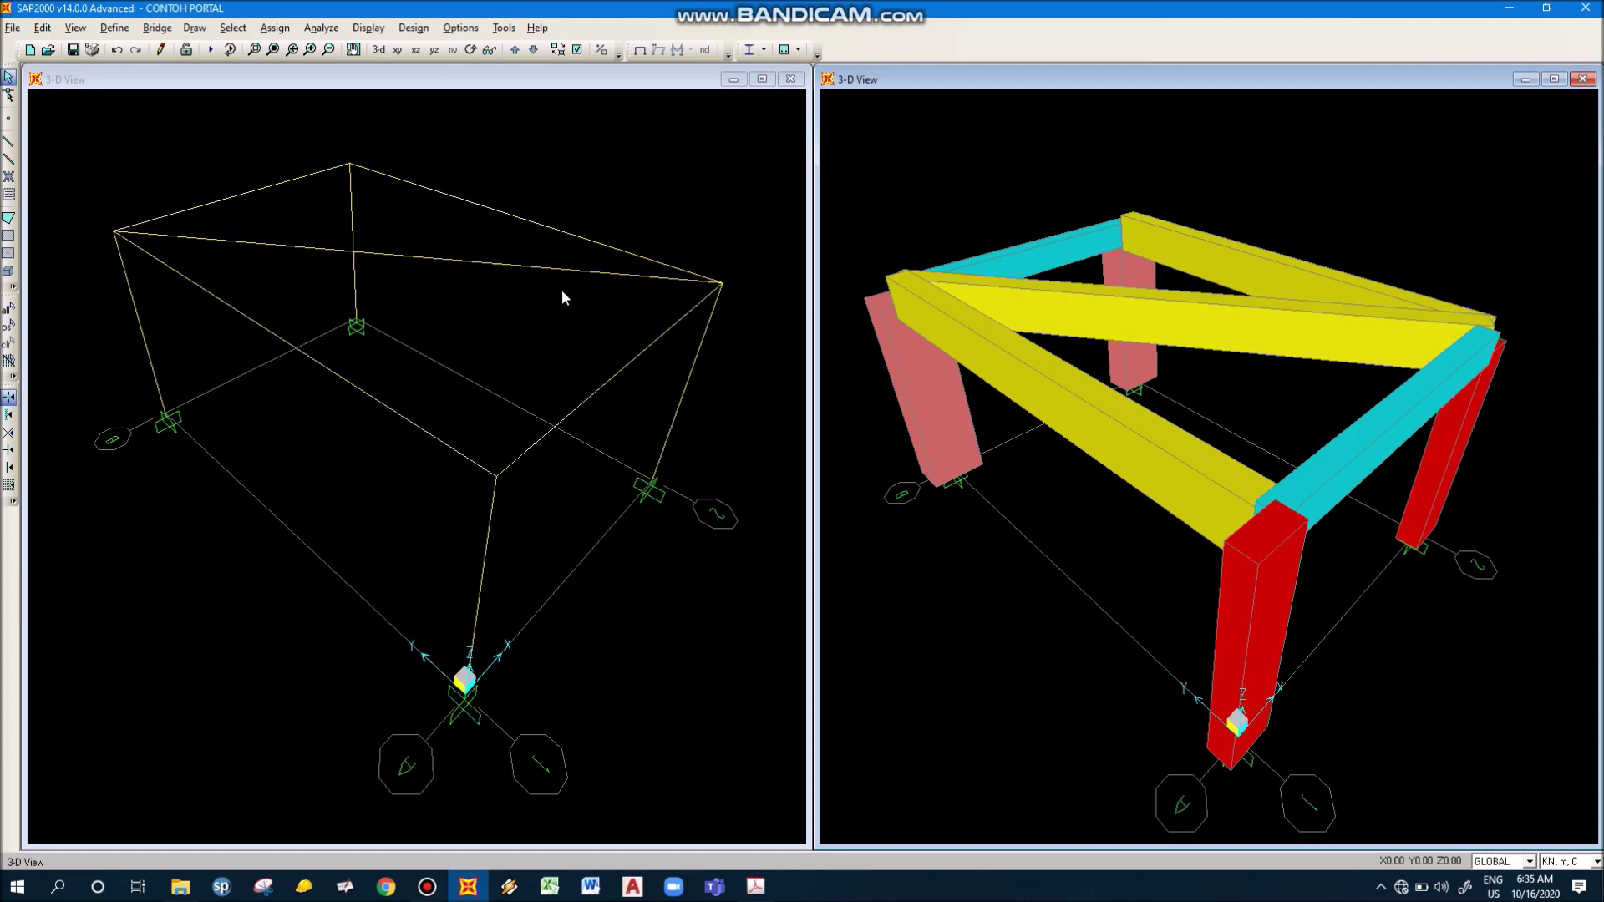
Delete the diagonal frame between the top joints at grids B-1 and A-2
click(519, 264)
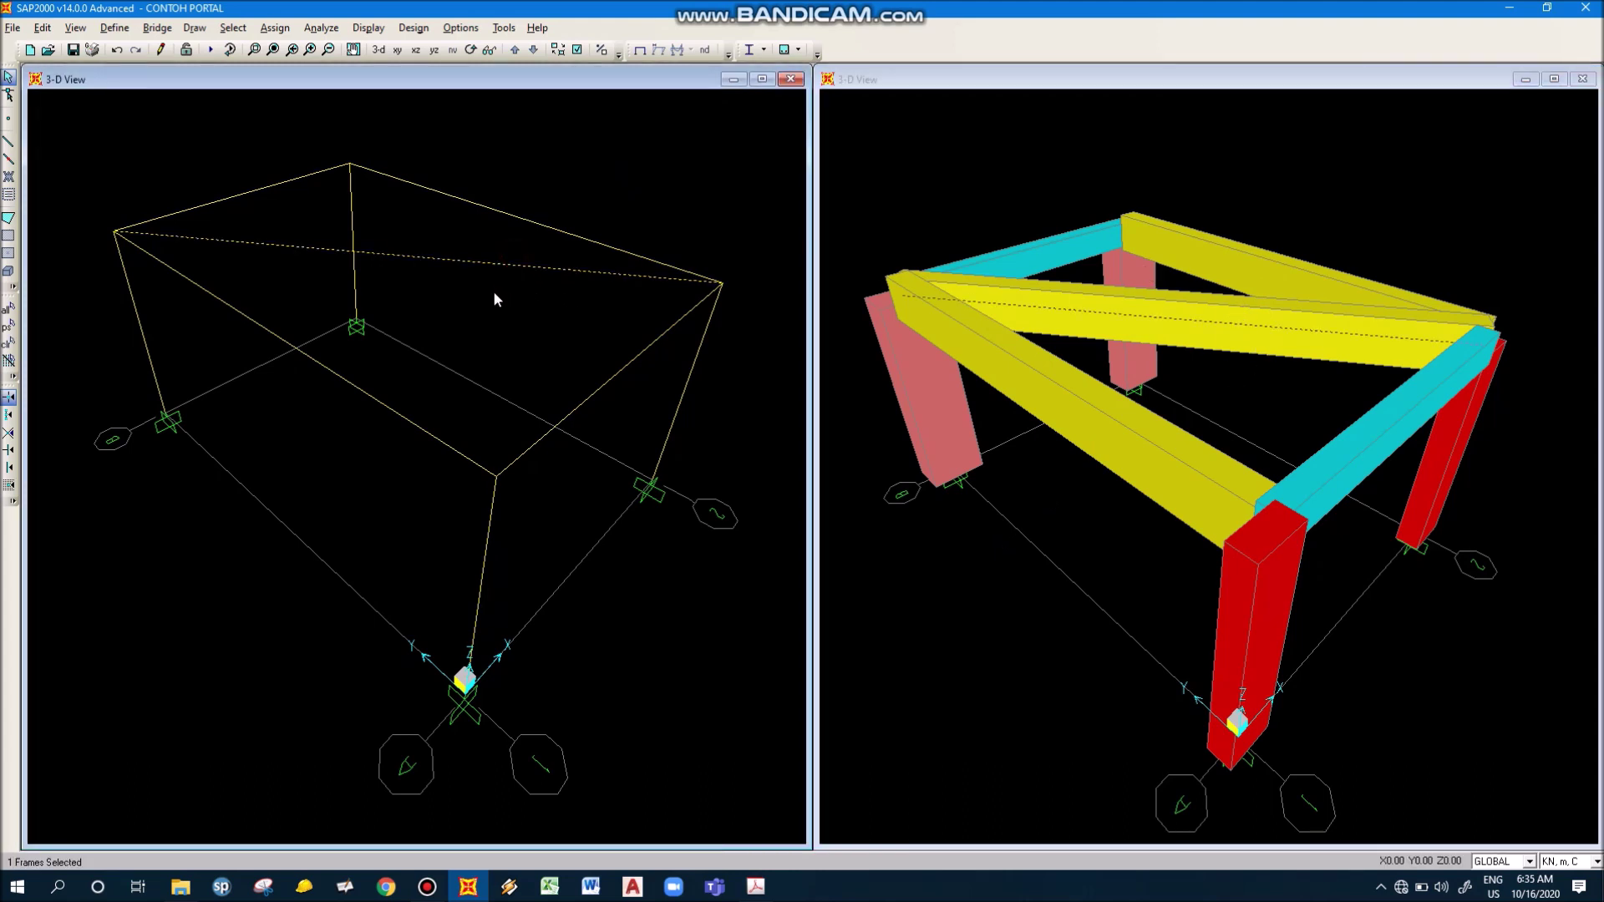
key(Delete)
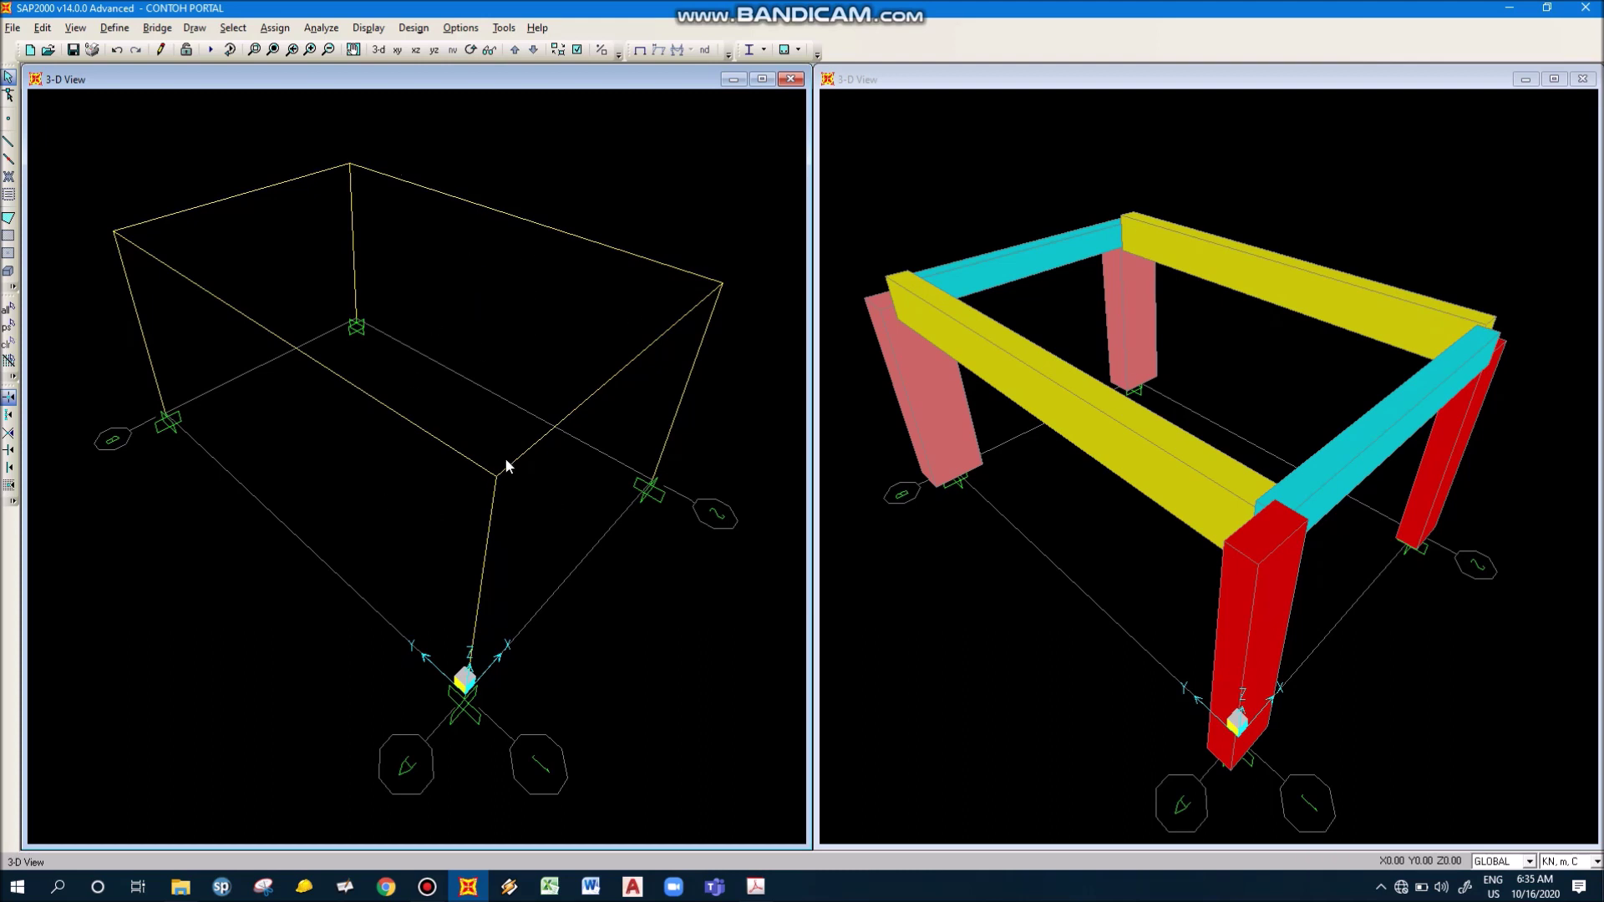
Check the line information and section assignment of the top beam along grid 2
click(554, 228)
right_click(497, 216)
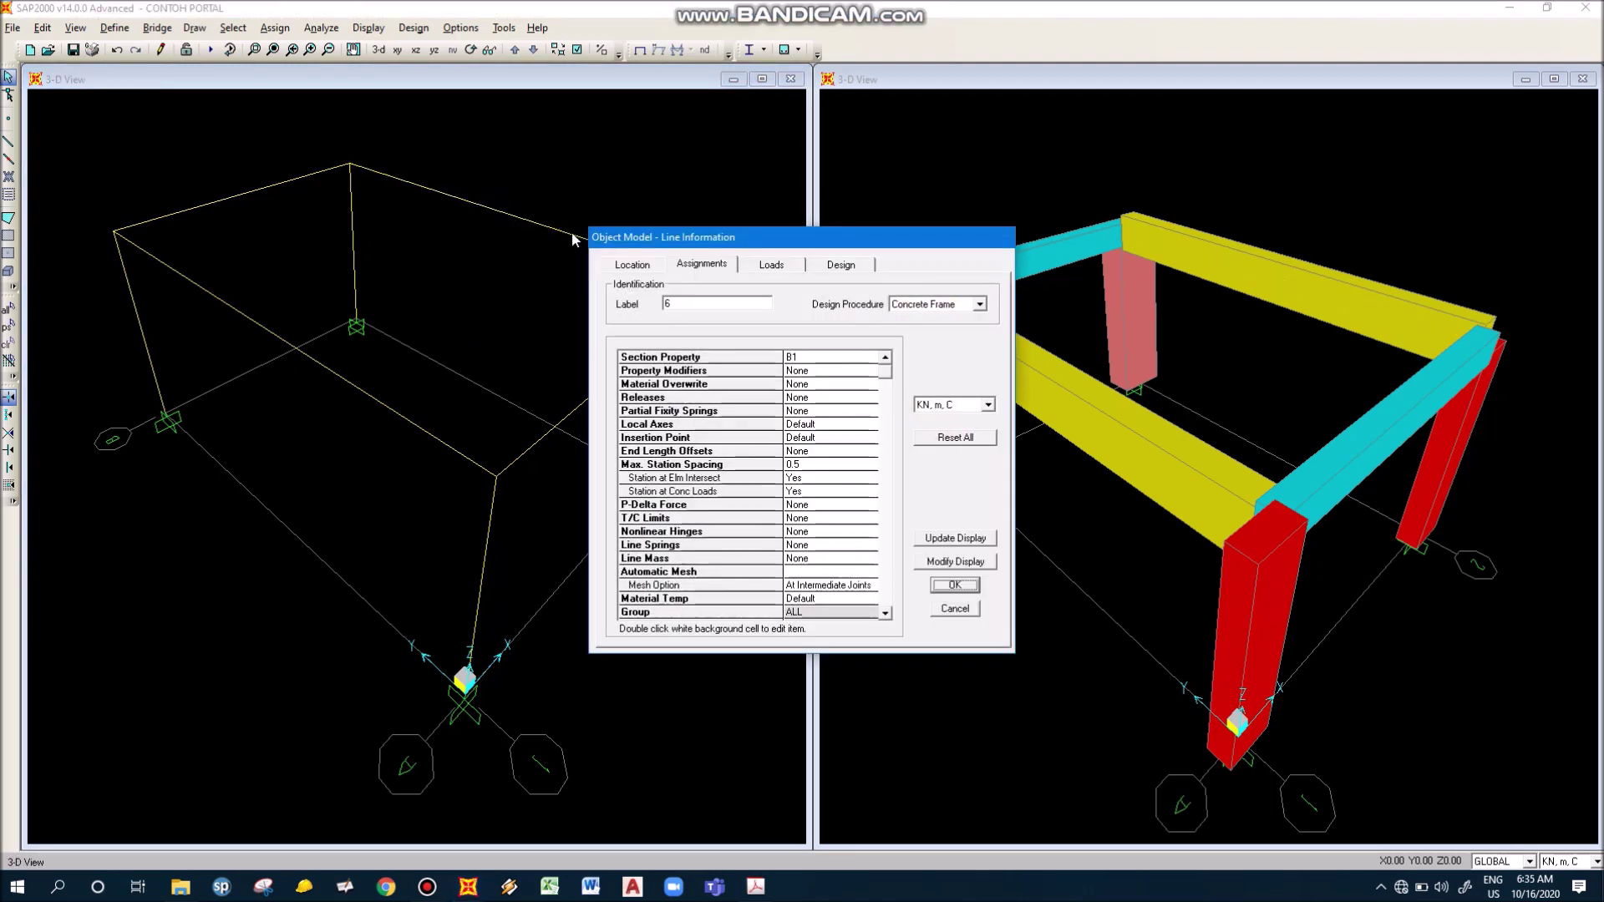
key(Escape)
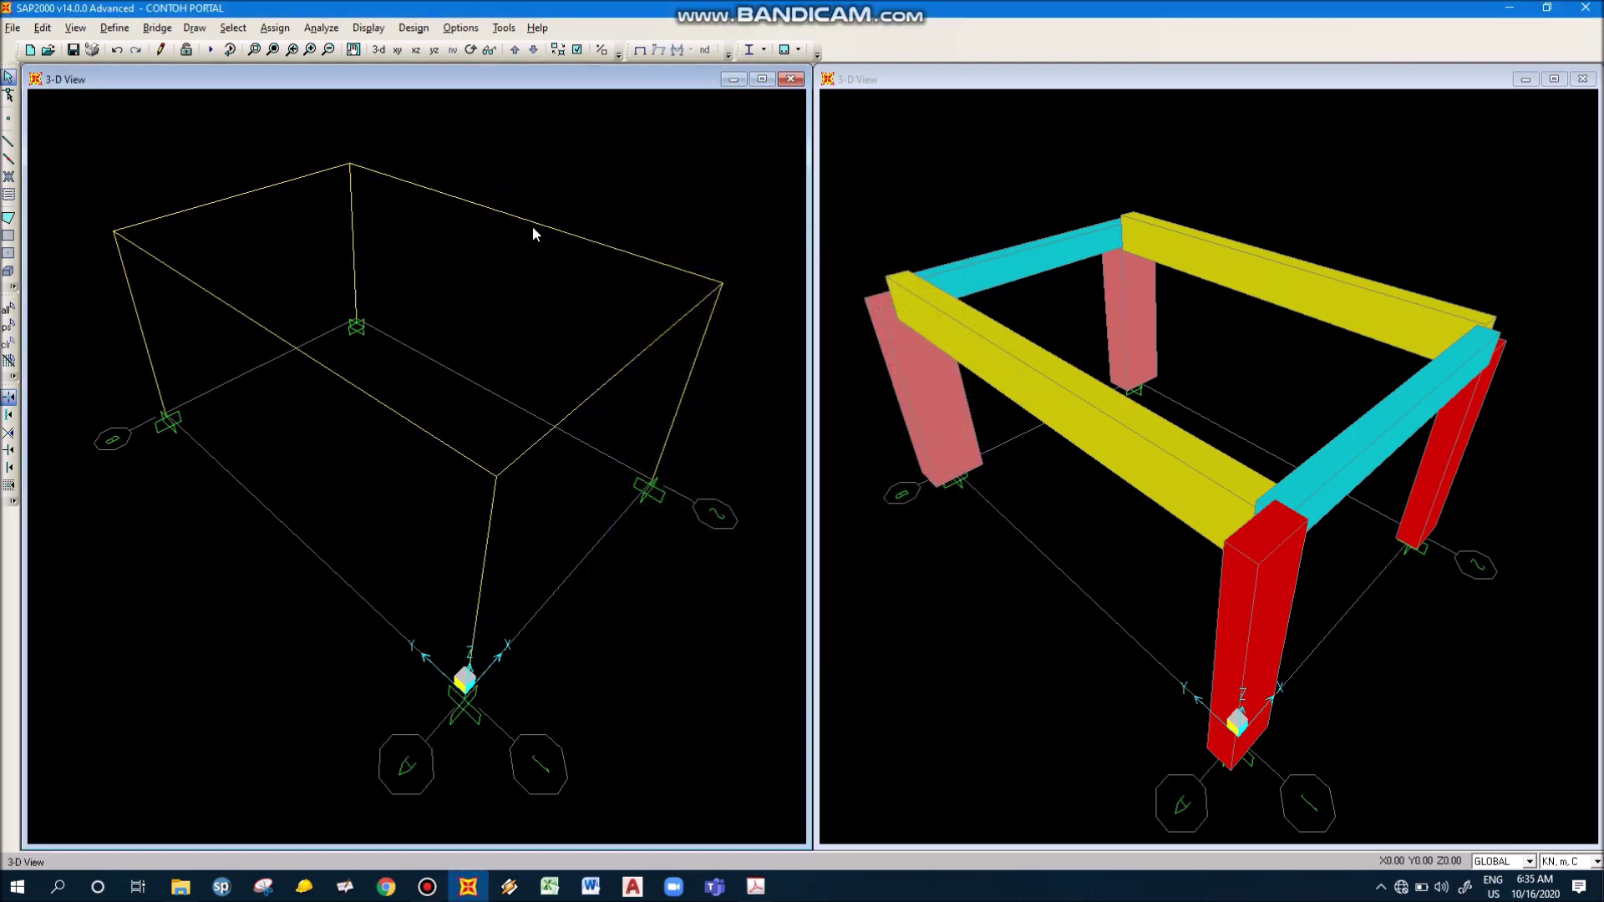
Assign frame section B2 to the top beam along grid 2 and clear the section labels from the view
click(532, 223)
click(276, 27)
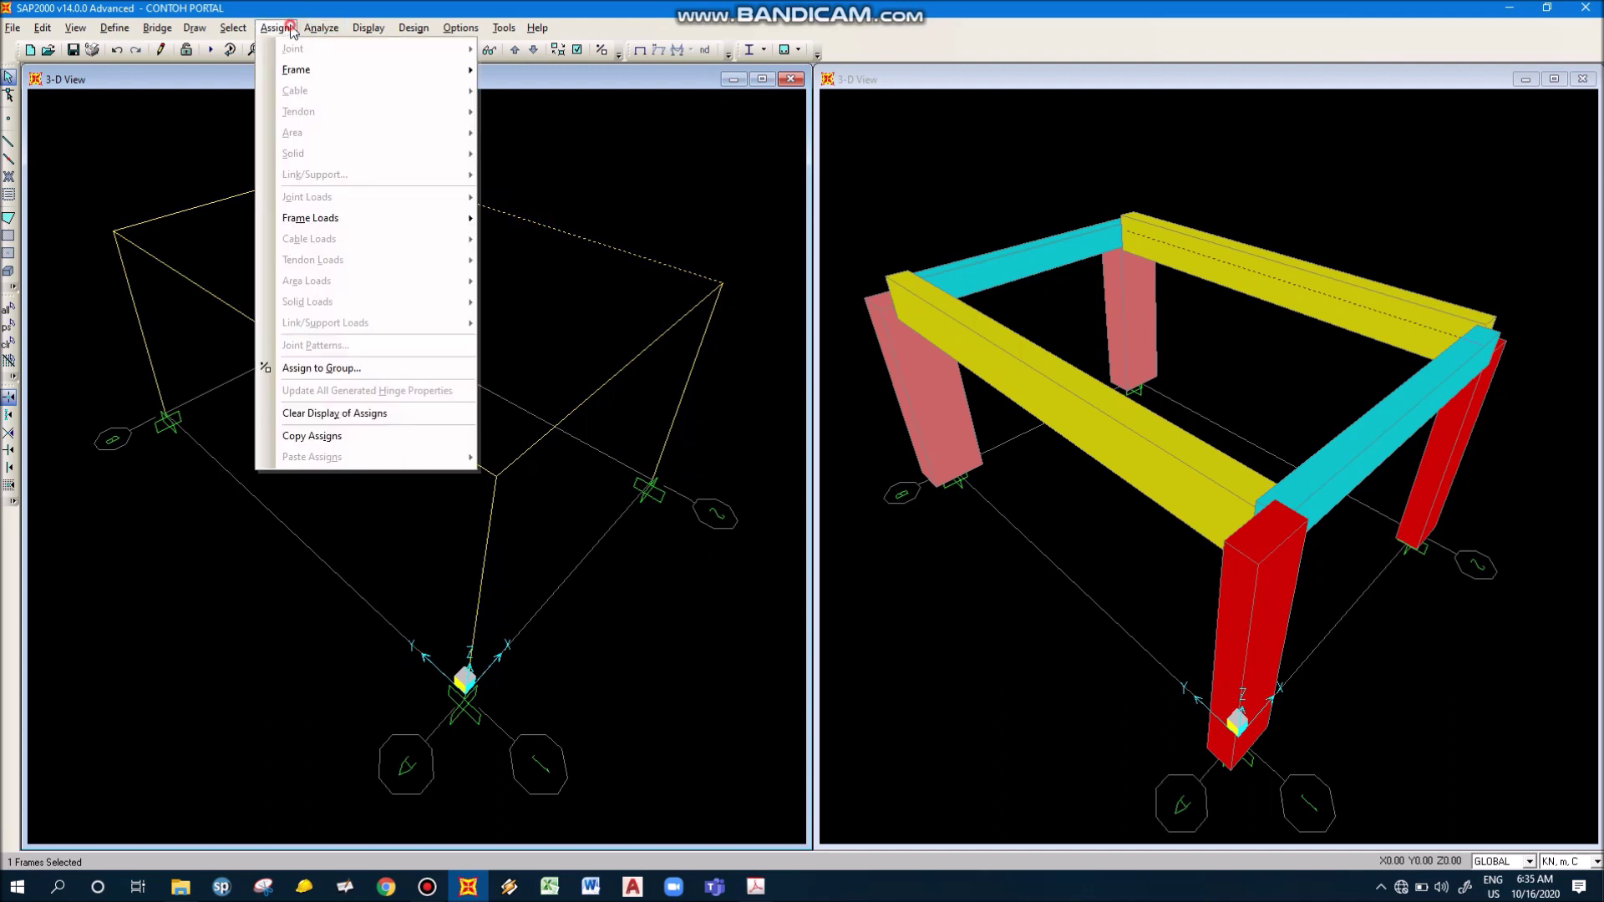
mouse_move(294, 73)
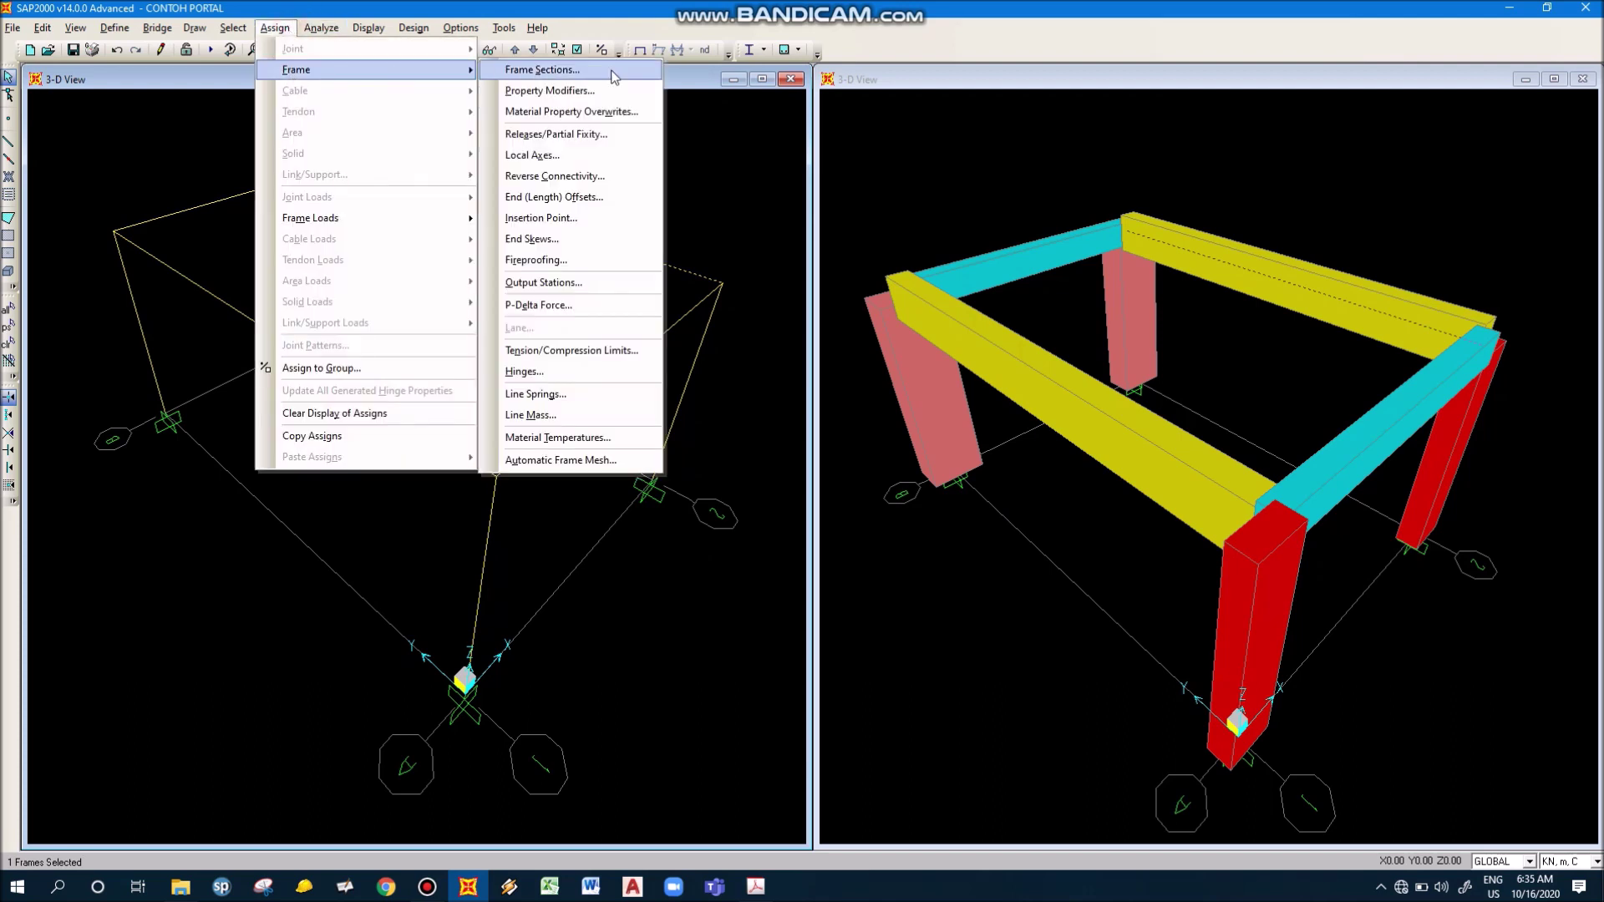
click(613, 75)
drag(852, 276, 1009, 171)
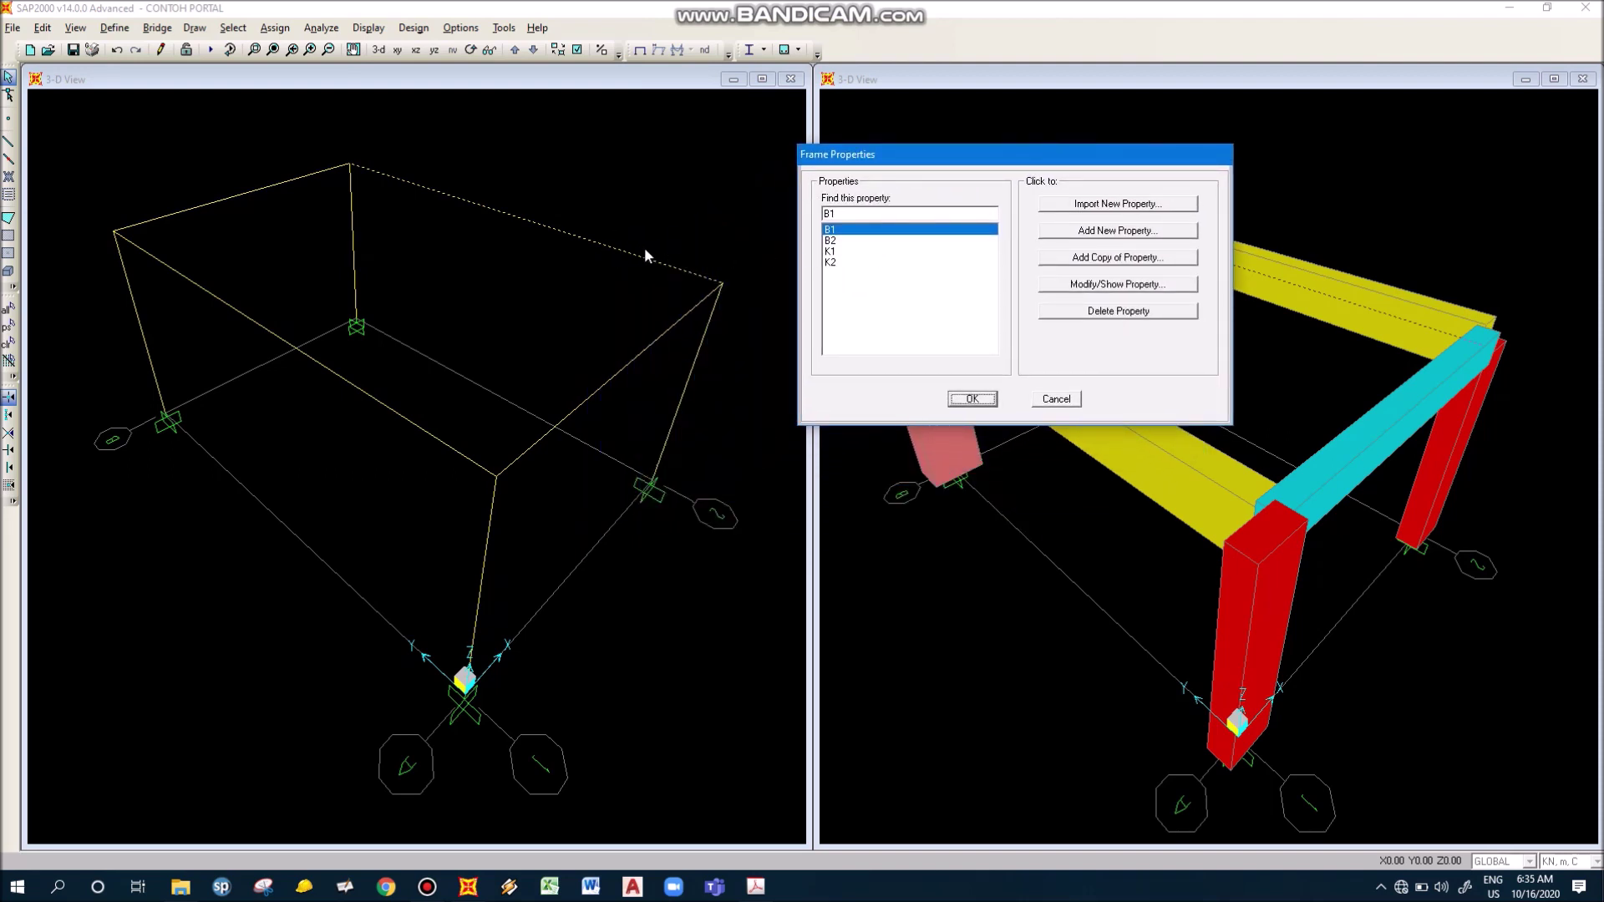
click(889, 239)
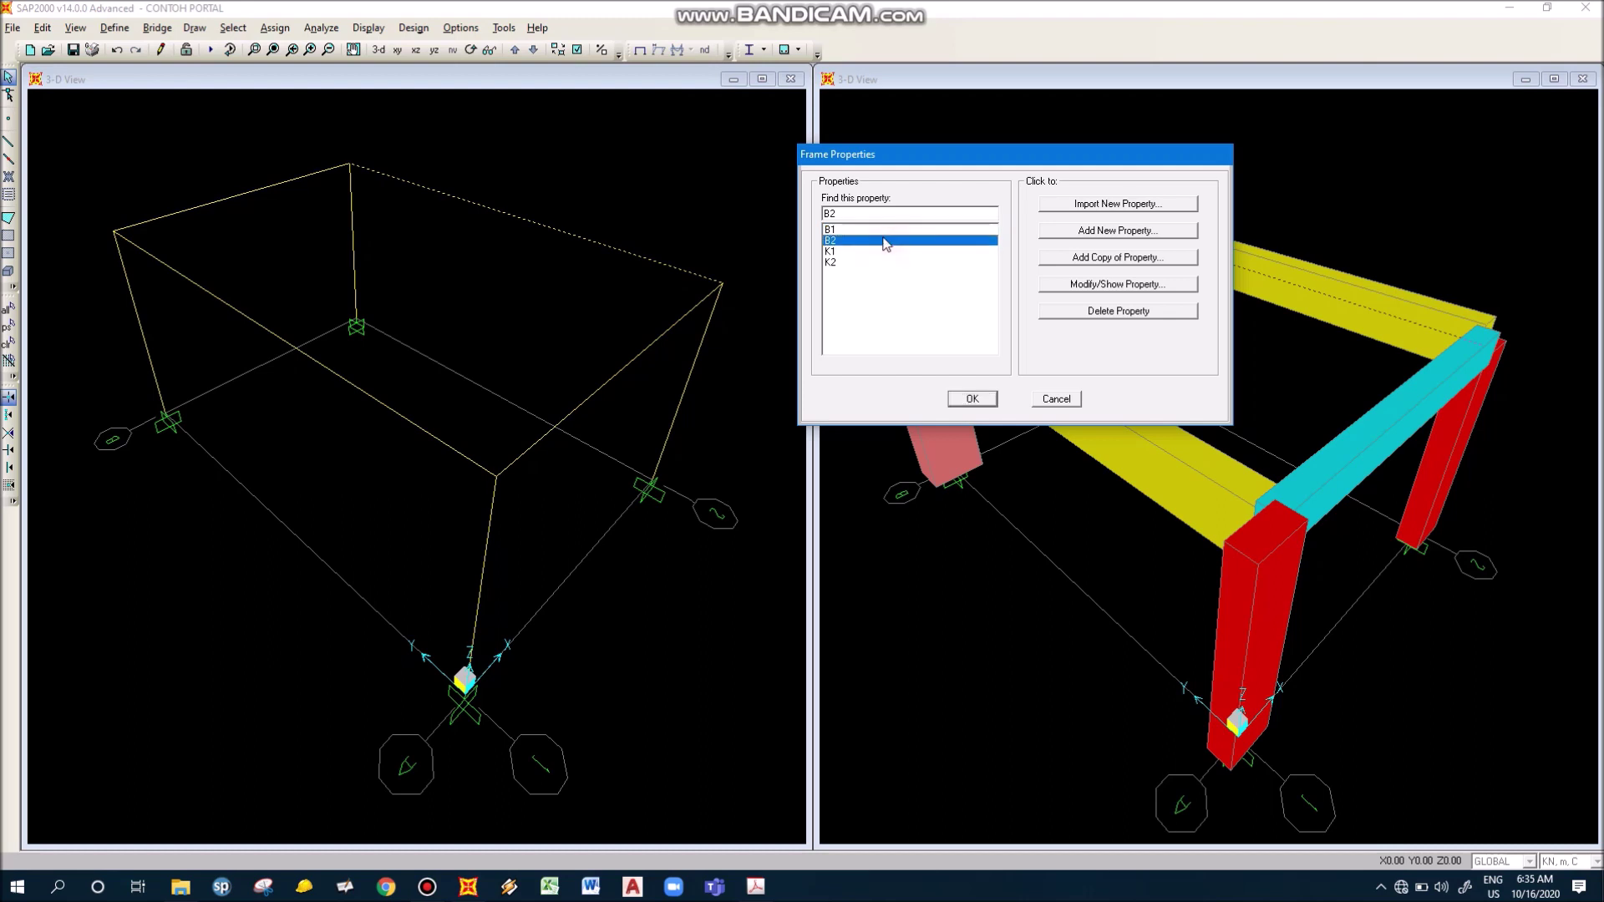
click(974, 398)
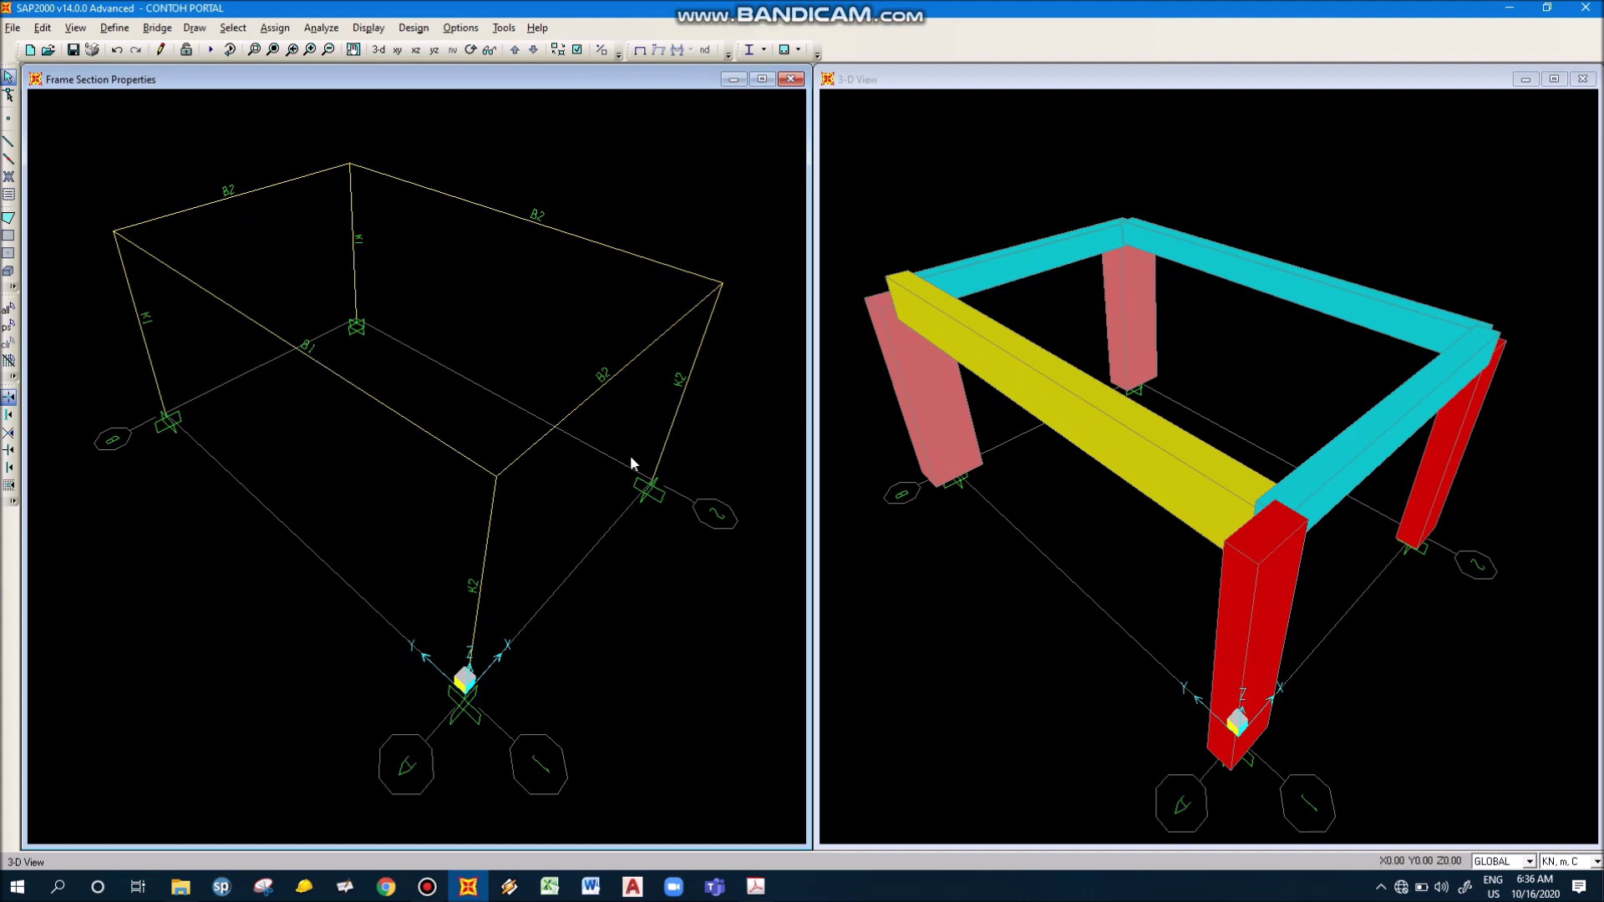
key(F4)
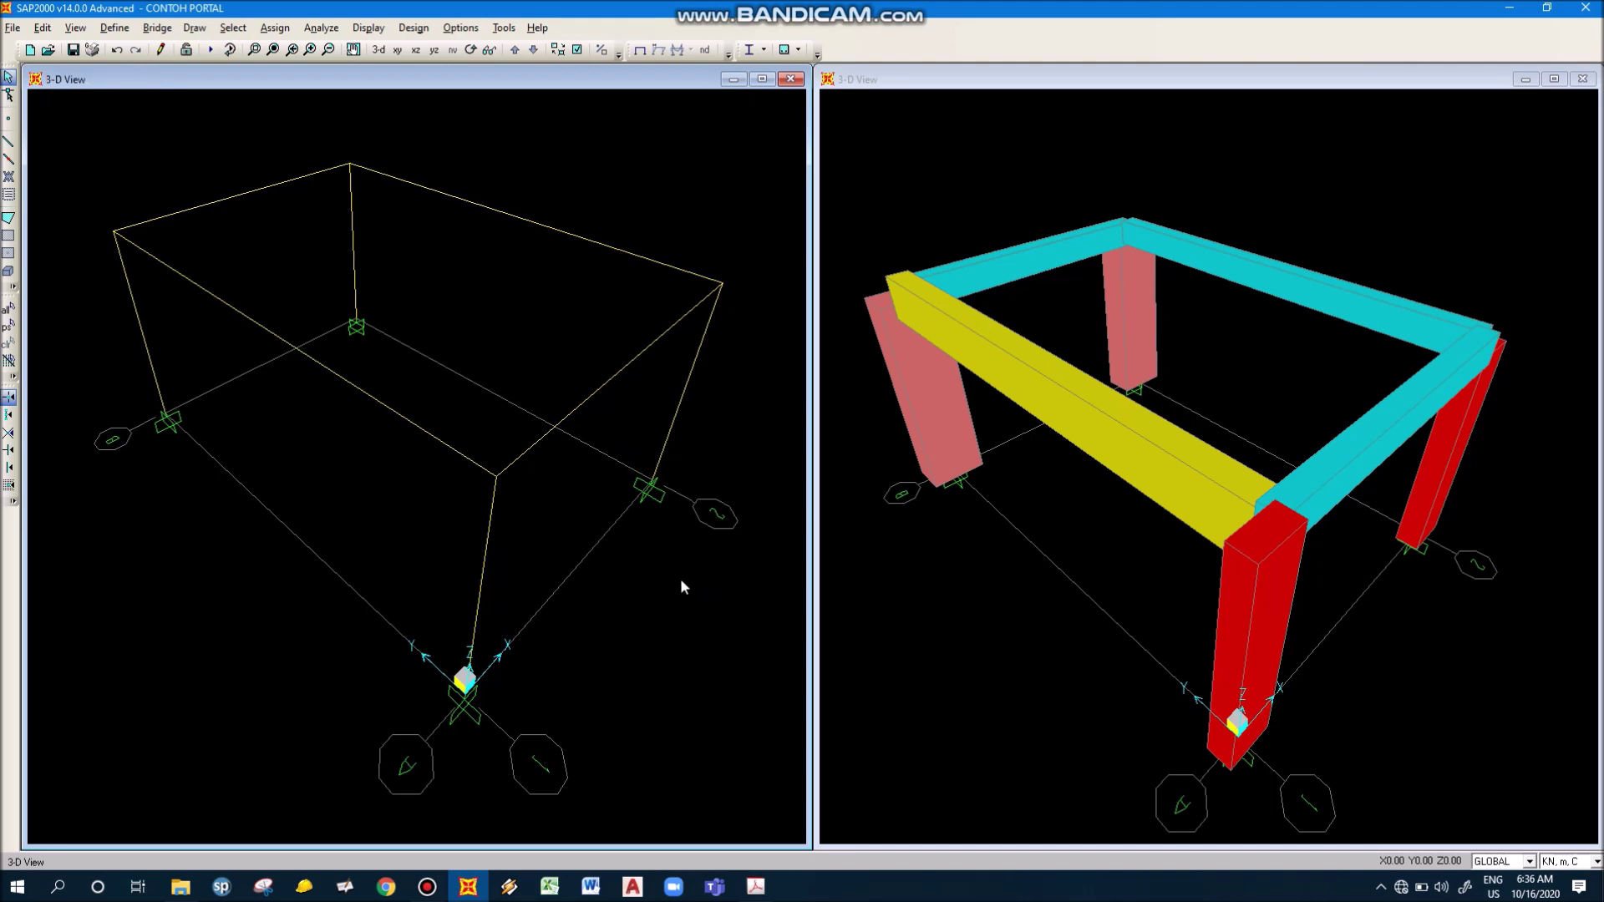
Assign frame section B1 to the top beam along grid 2 and hide the displayed section labels
click(534, 224)
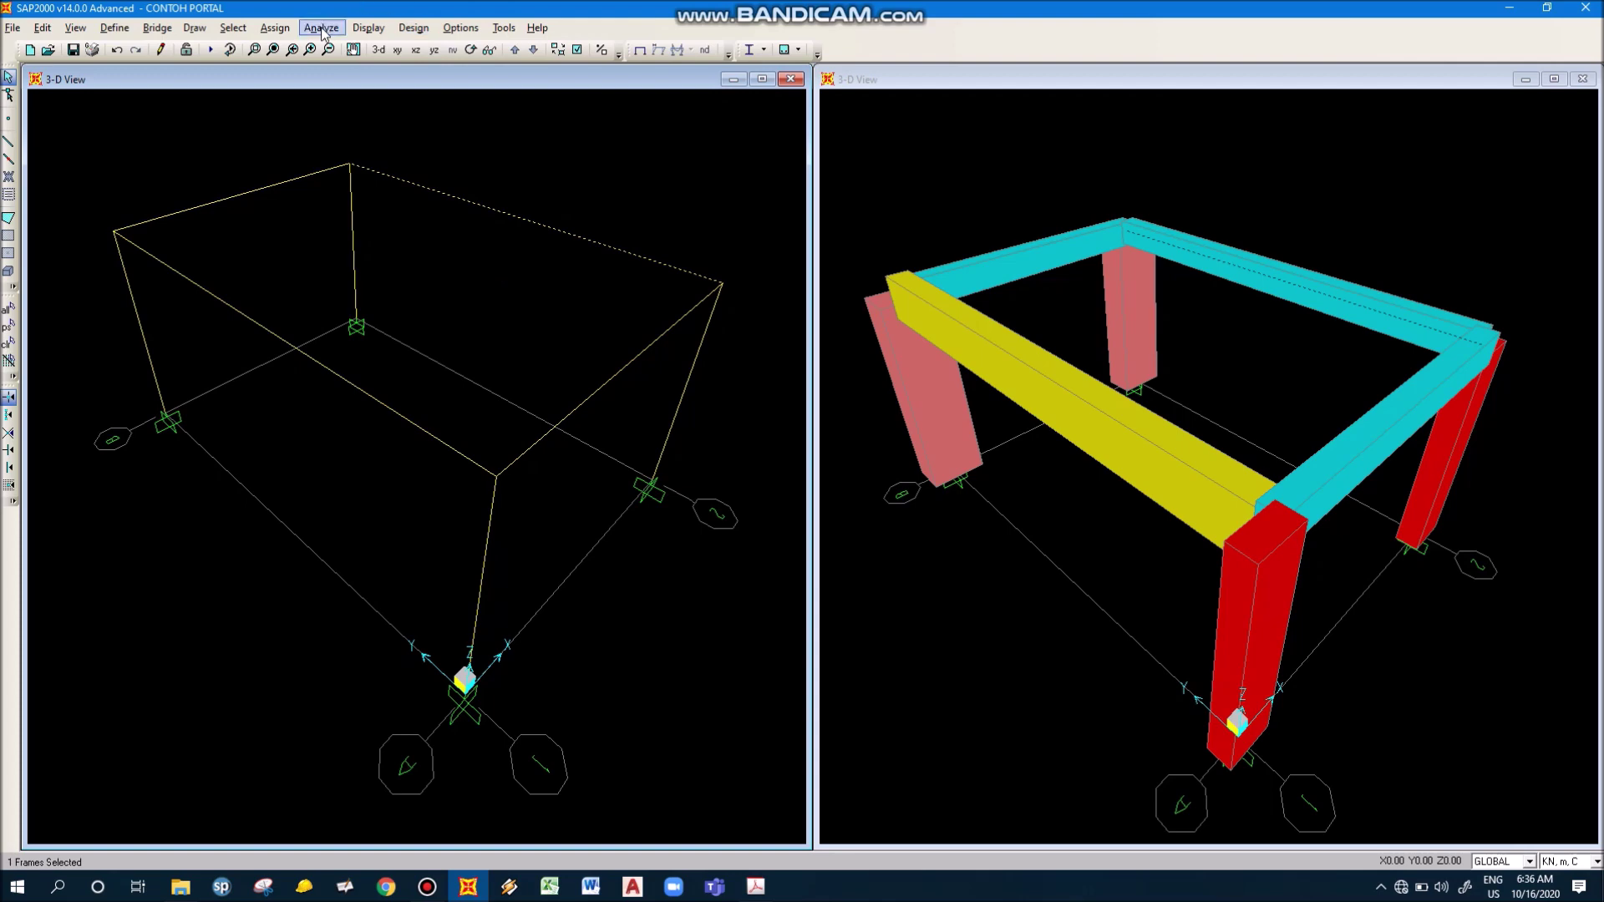
click(275, 27)
mouse_move(297, 70)
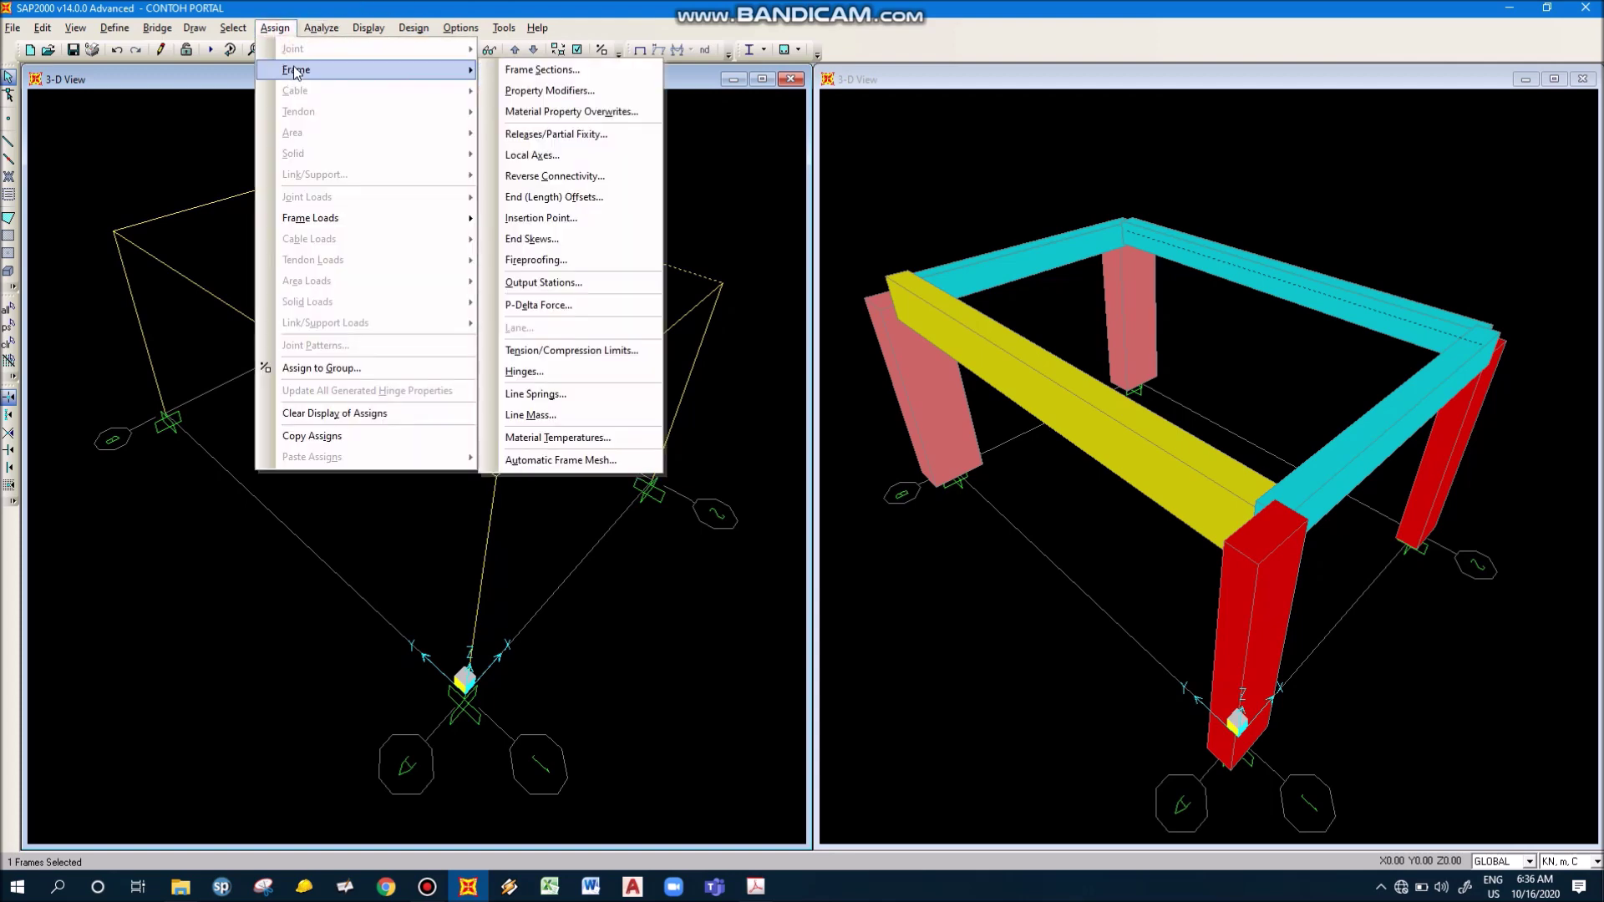
click(543, 70)
click(648, 348)
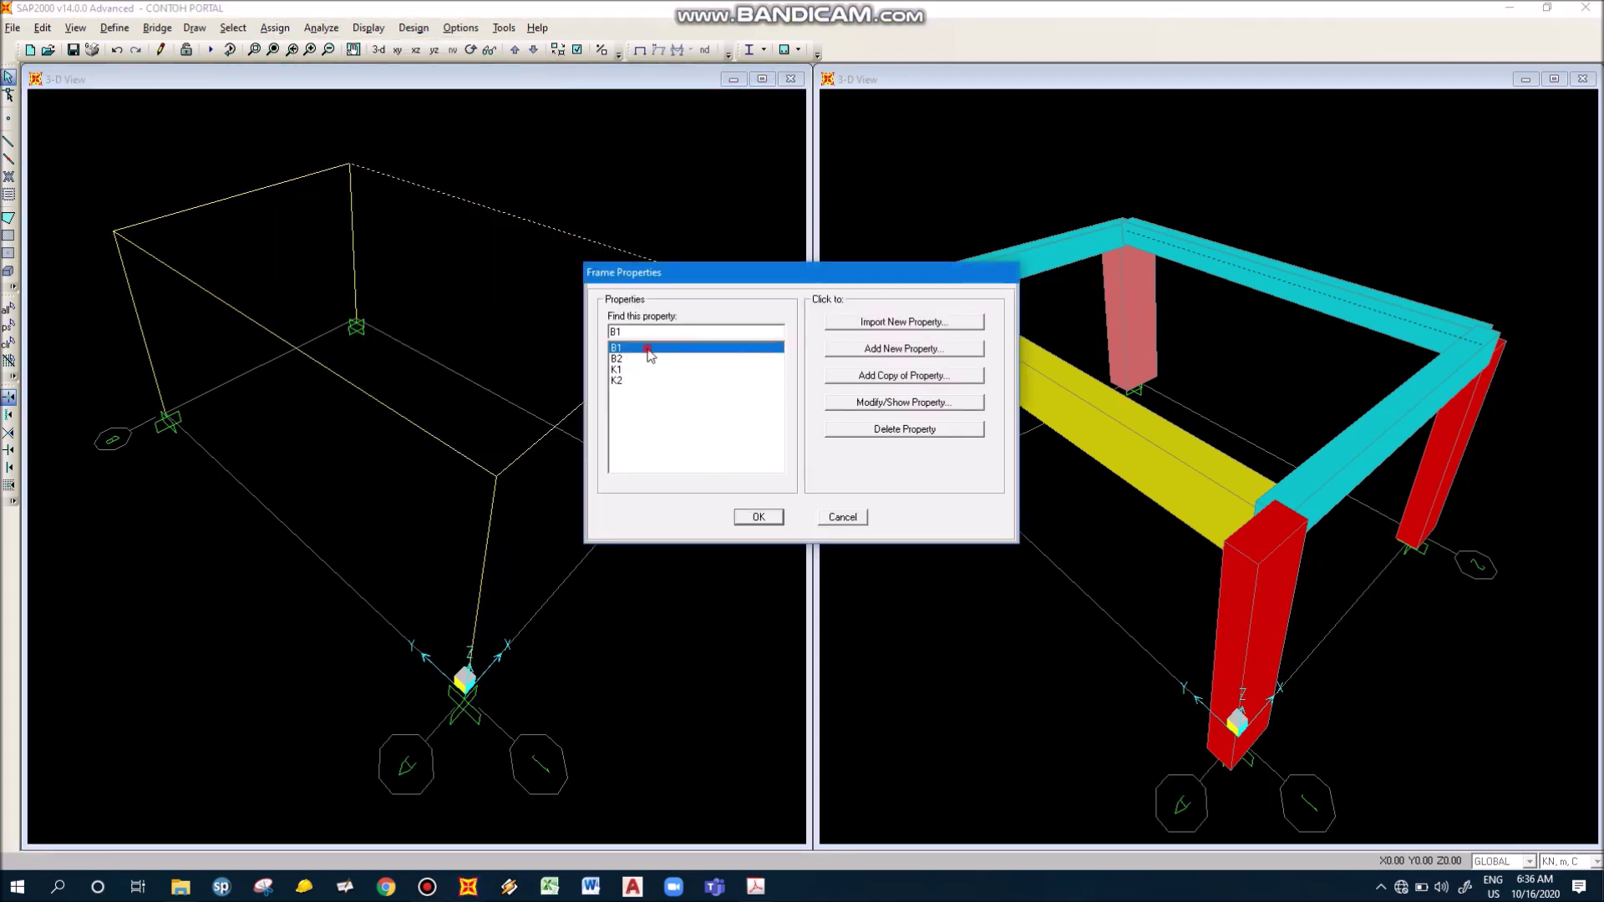
click(756, 517)
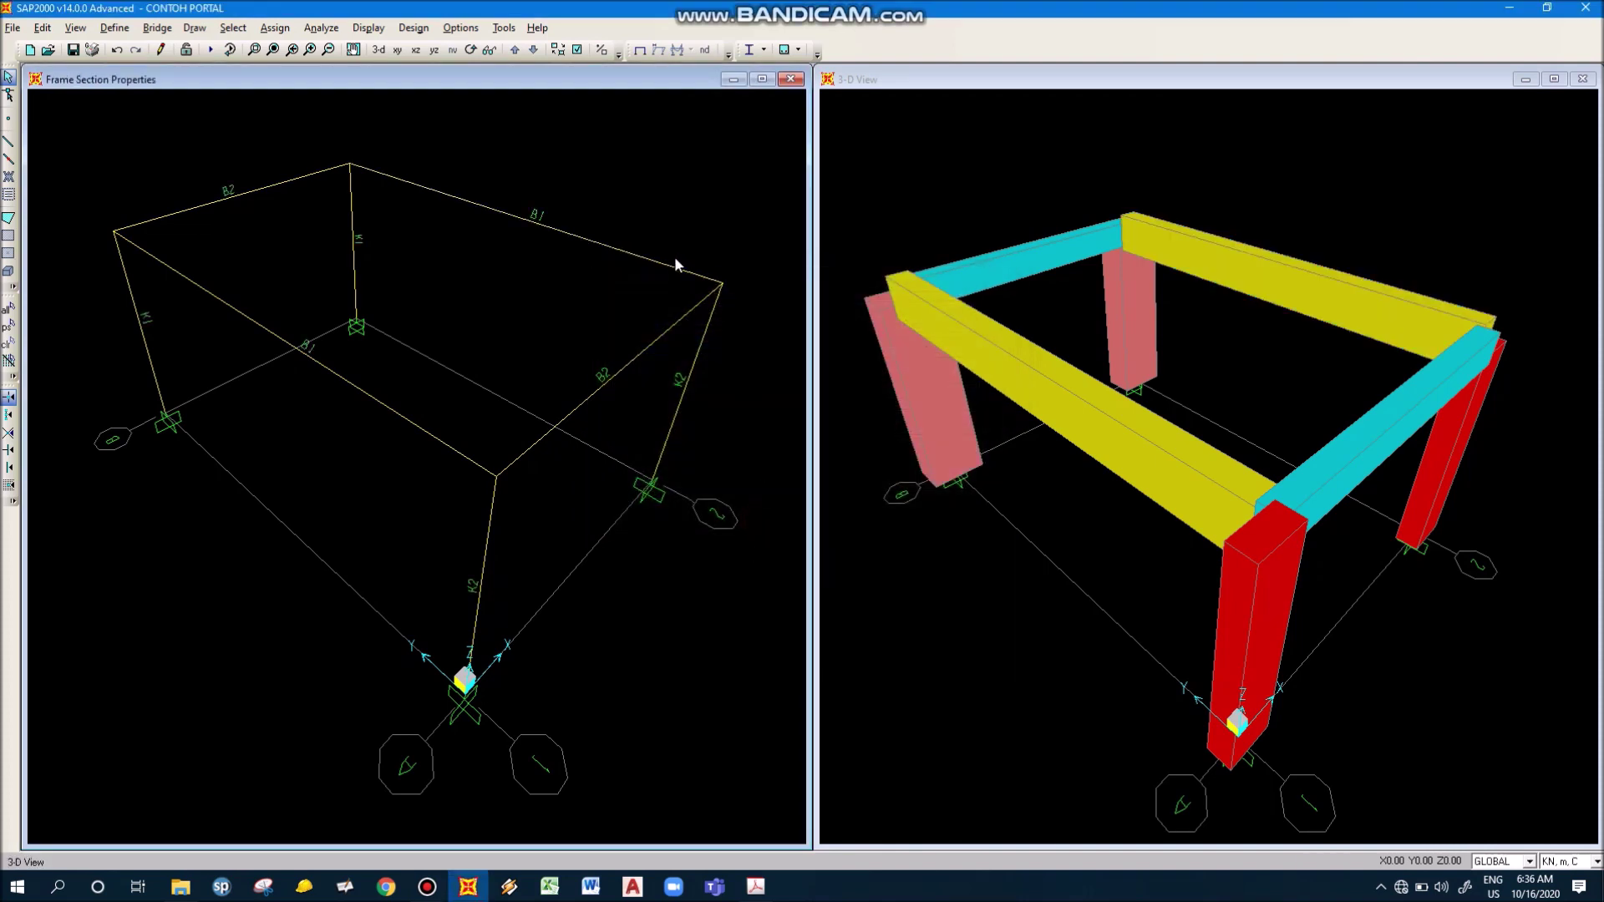
key(F4)
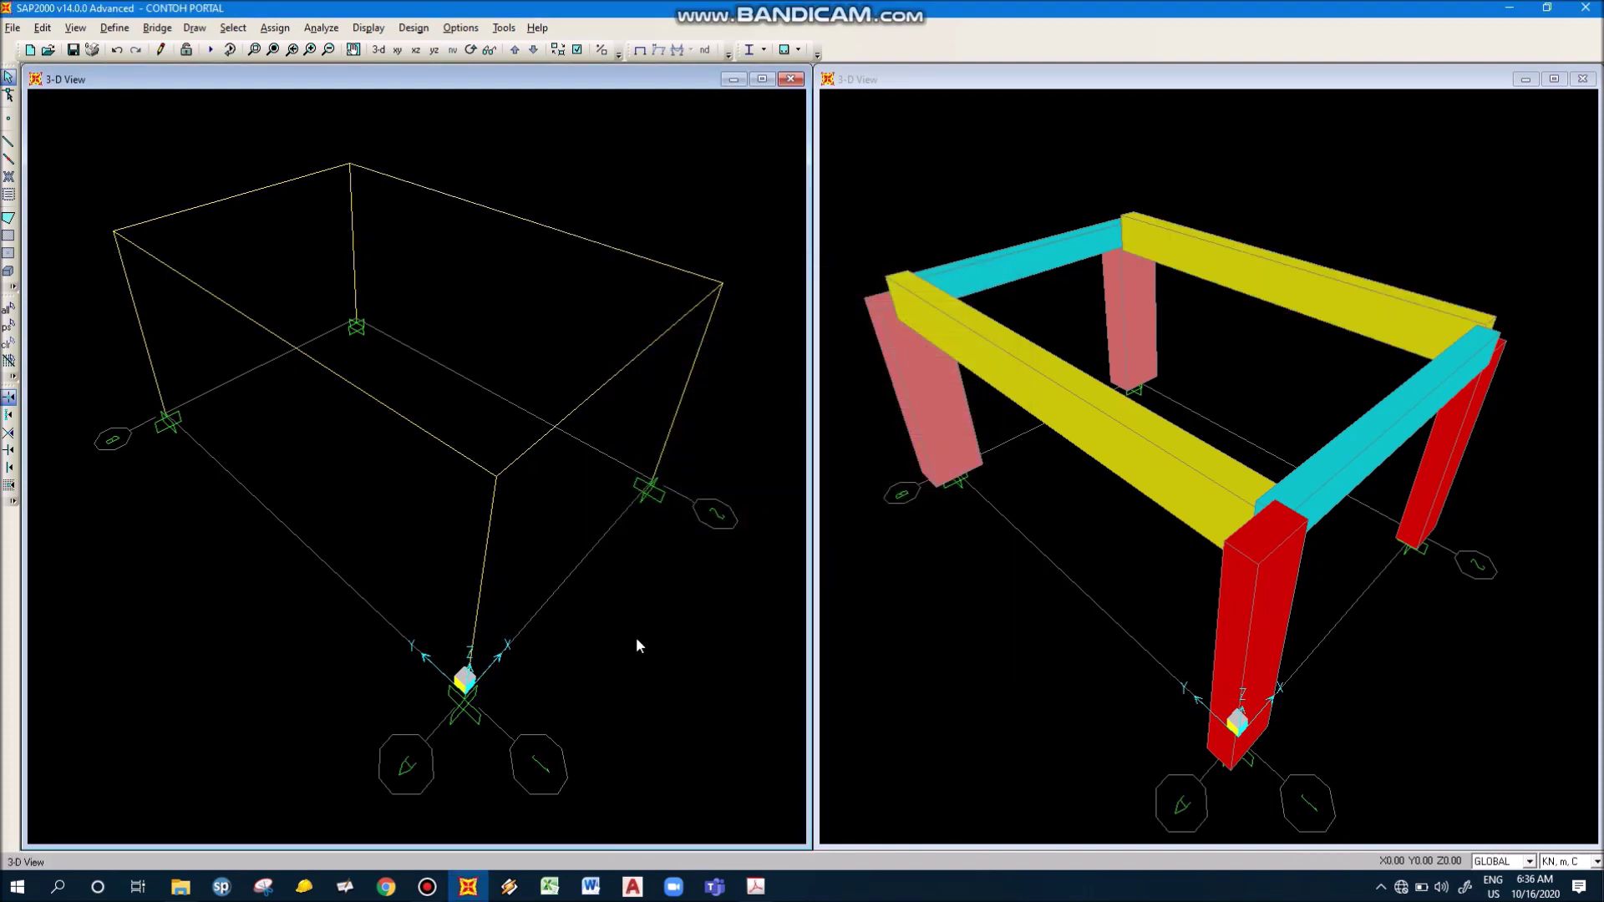
click(598, 243)
click(274, 28)
mouse_move(281, 70)
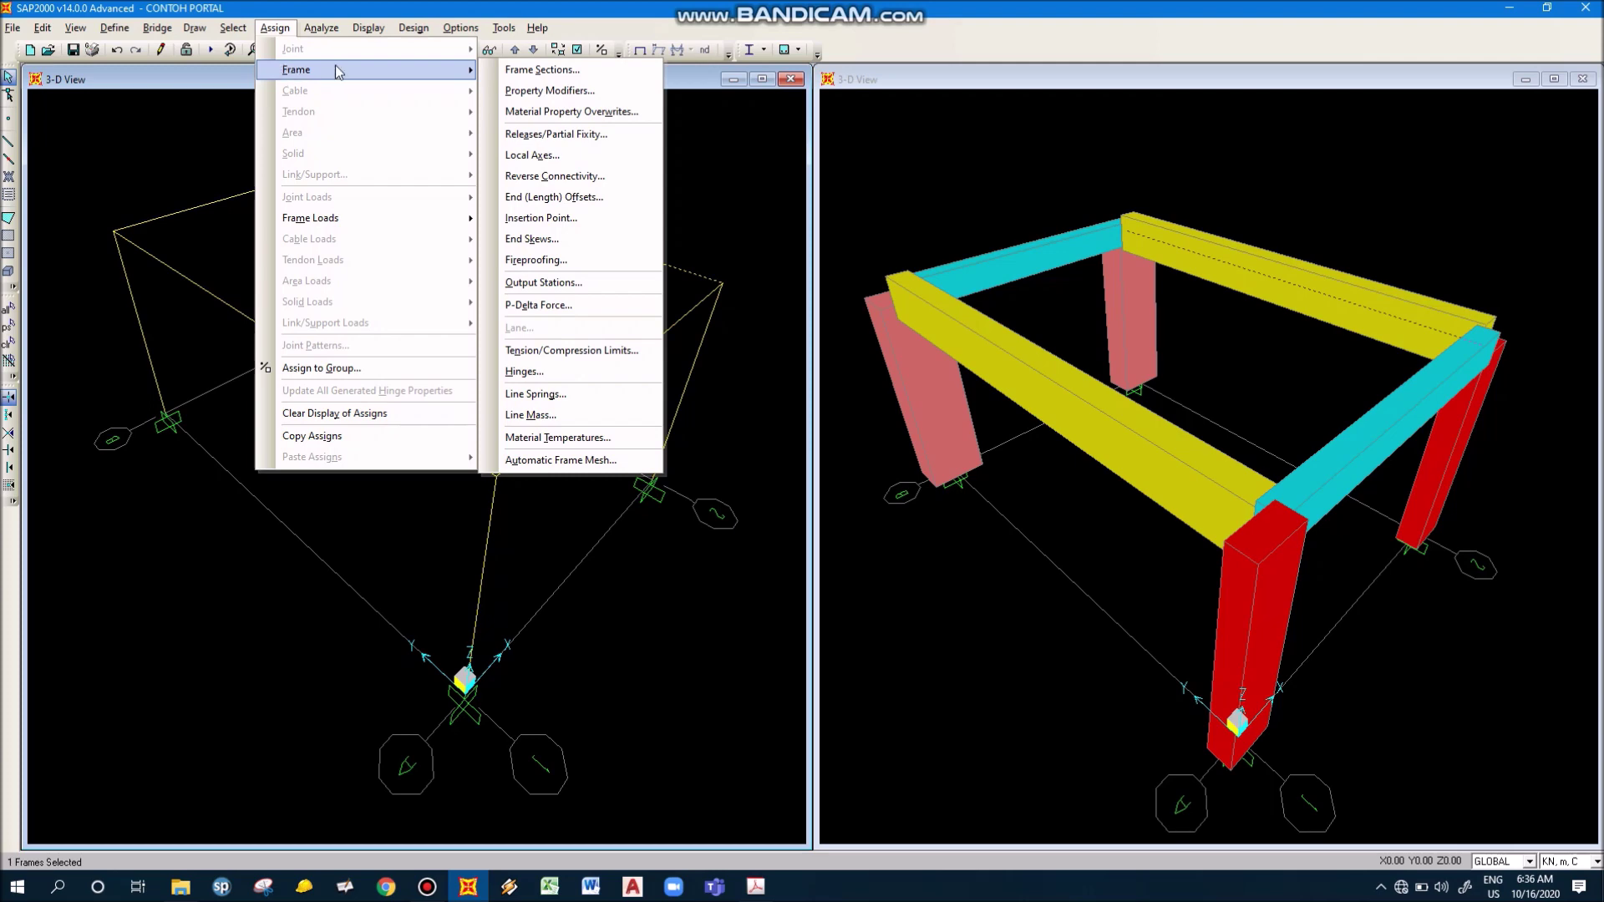
click(651, 480)
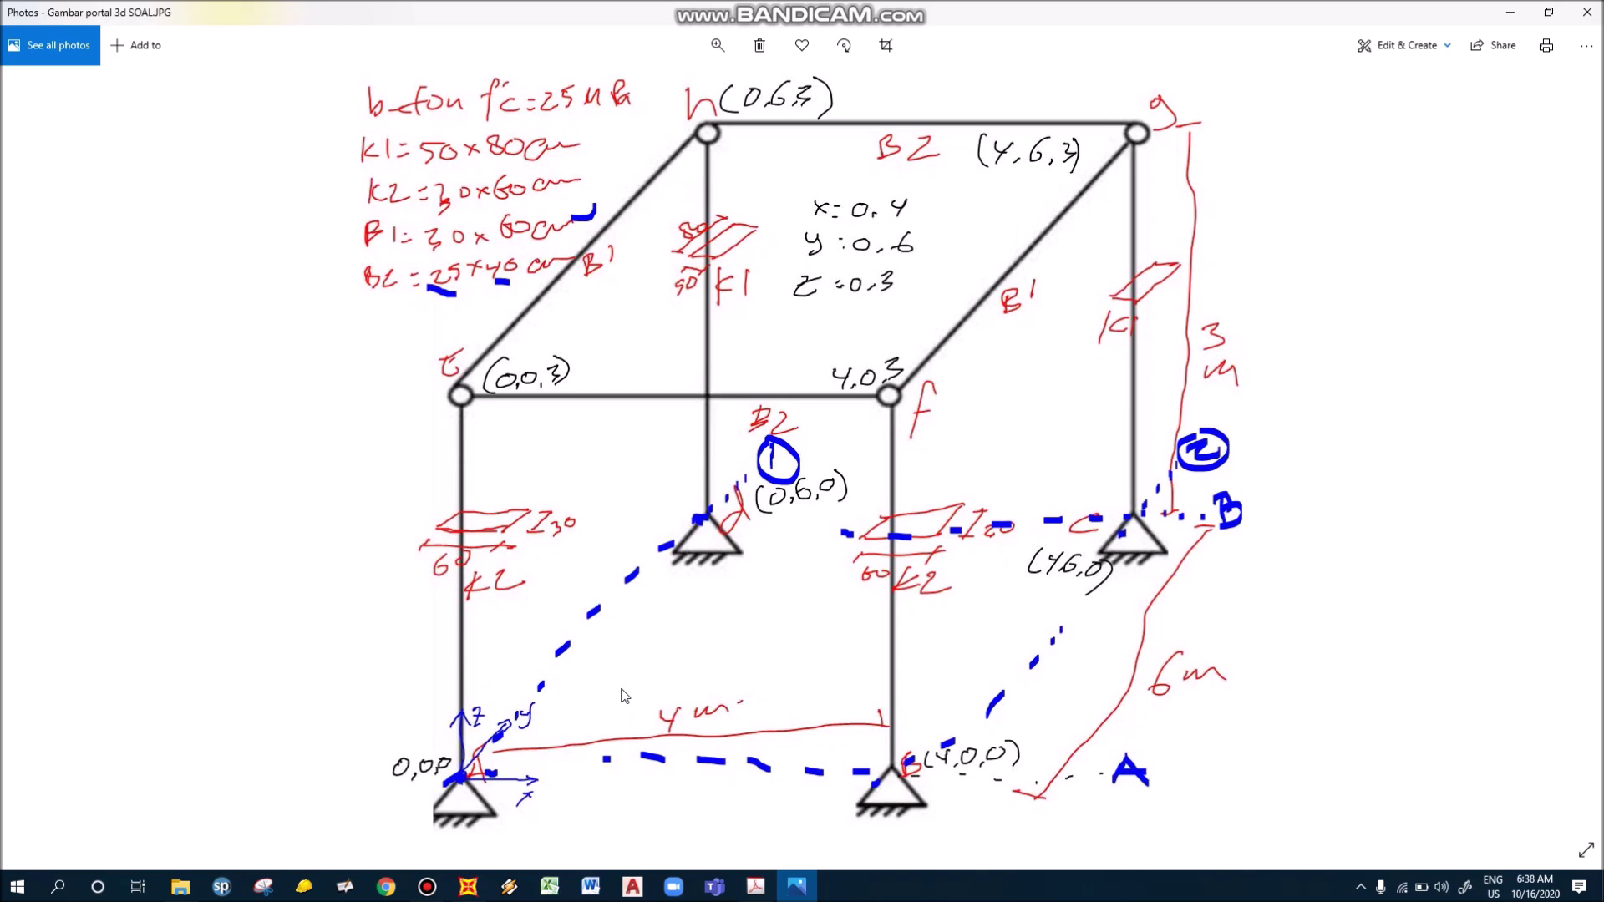
Return from the portal sketch in Photos to the SAP2000 model
key(F12)
key(alt+Tab)
key(alt+Tab)
key(alt+Tab)
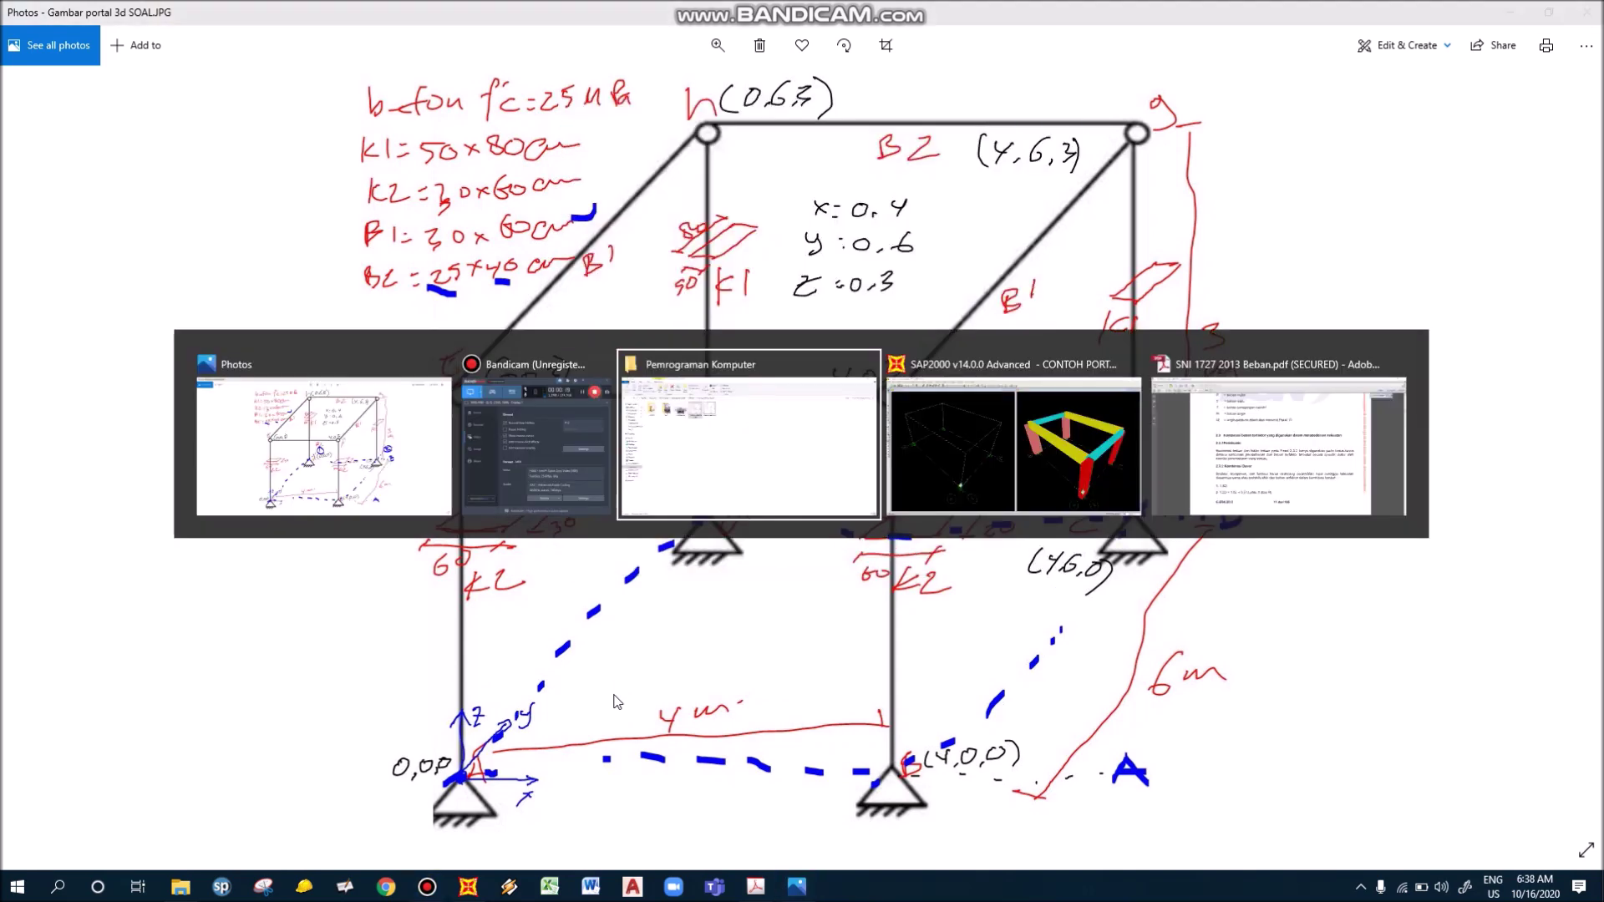
key(alt+Tab)
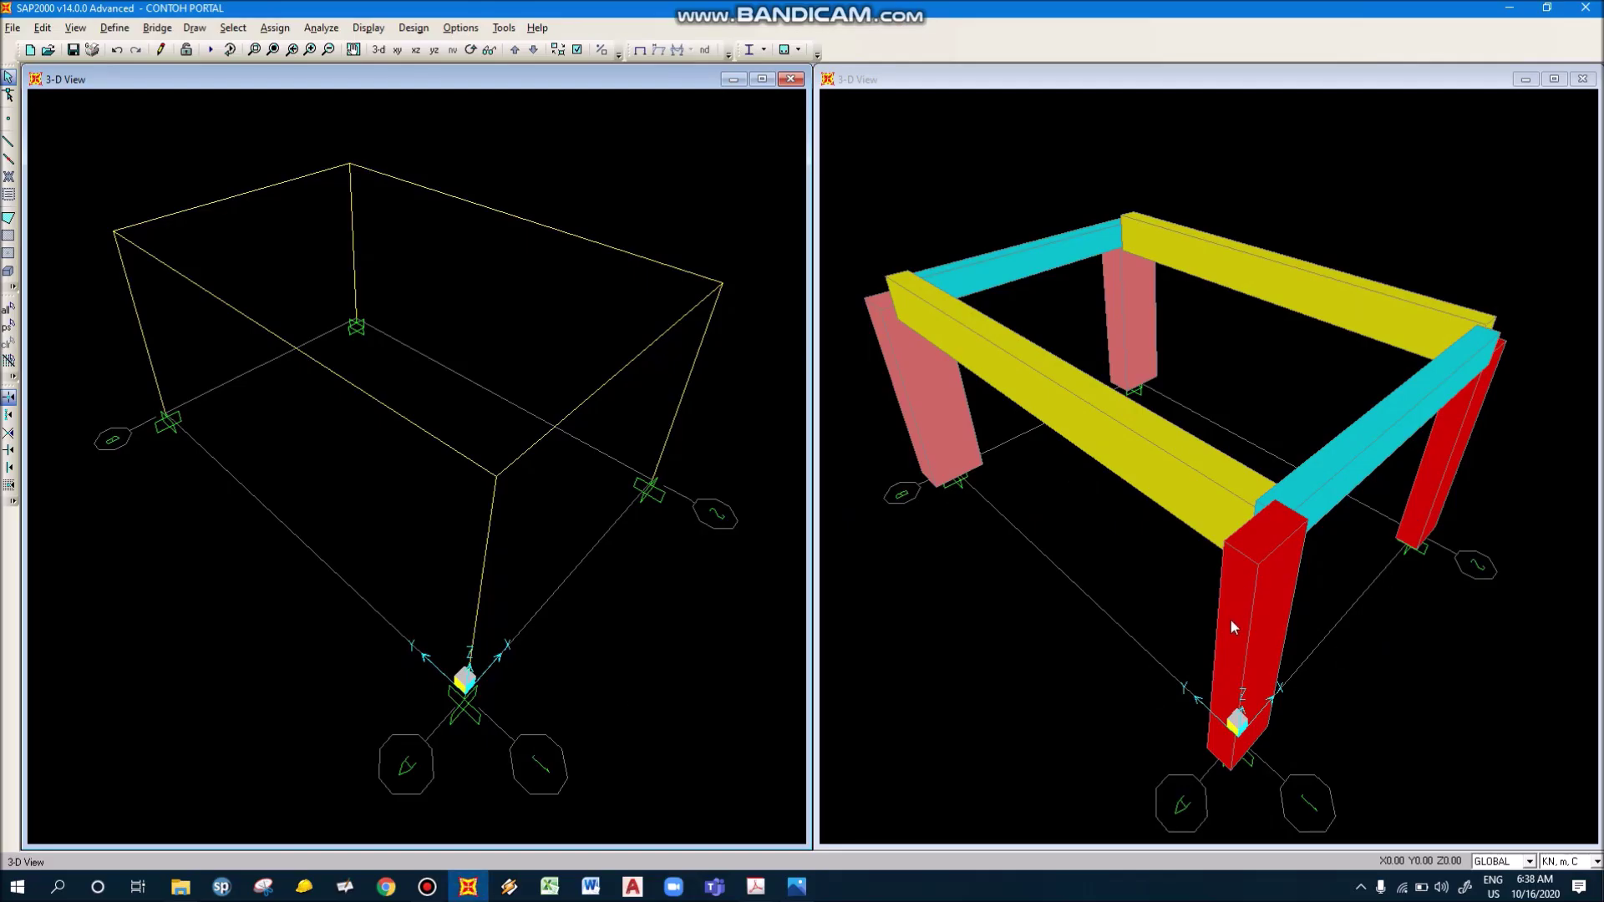
Set the local axis angle of the two columns on grid B to 90 degrees
click(942, 401)
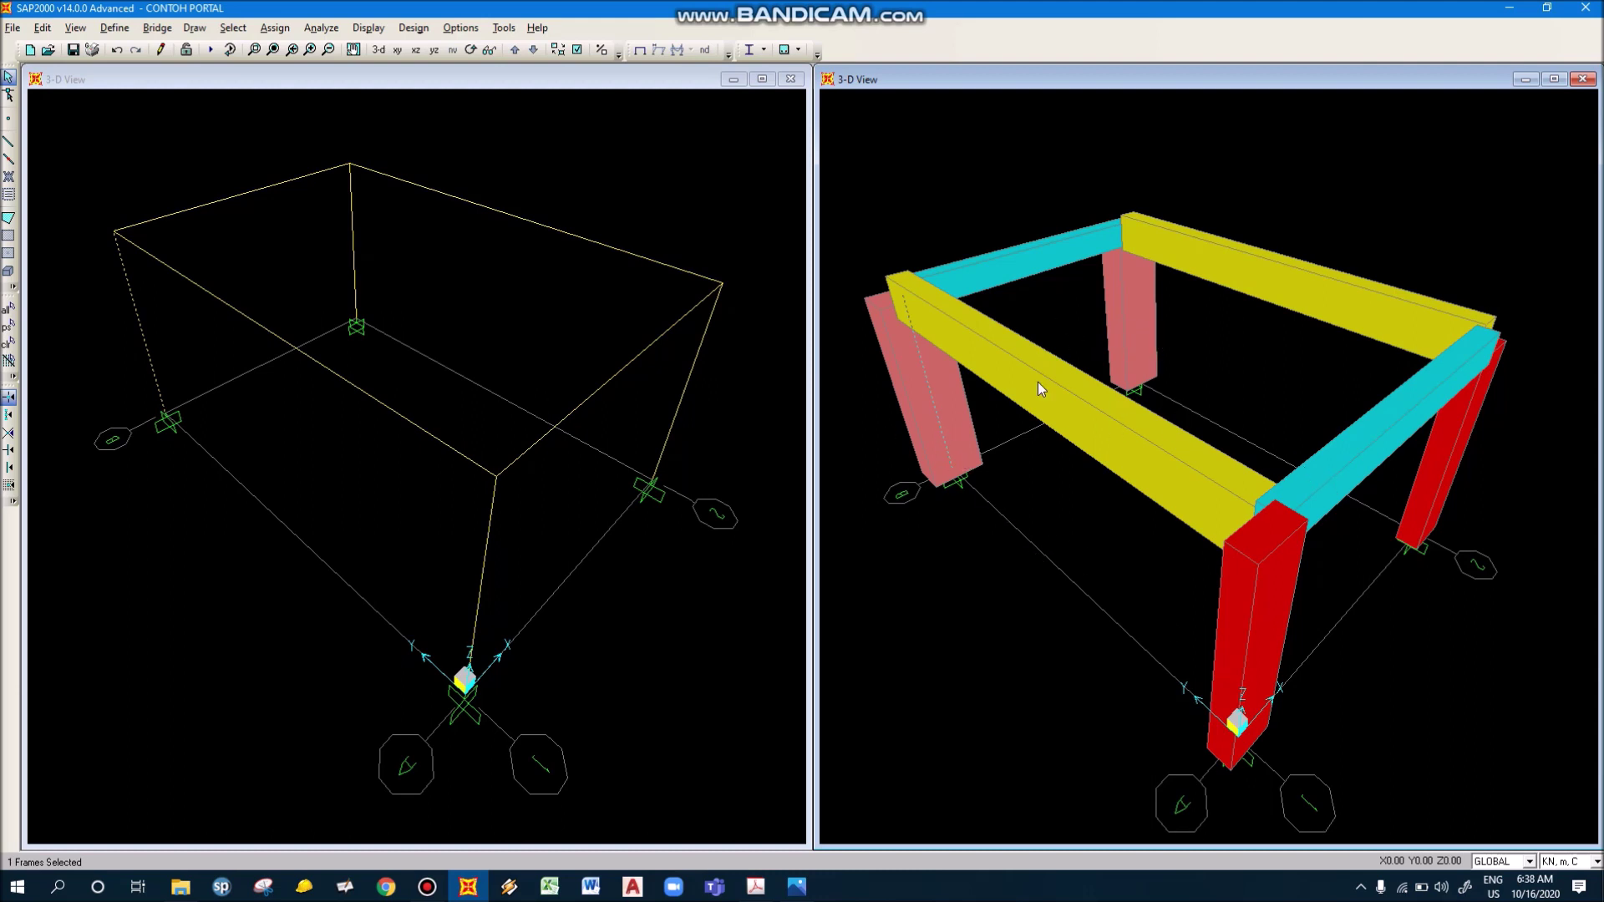
click(1128, 317)
click(268, 30)
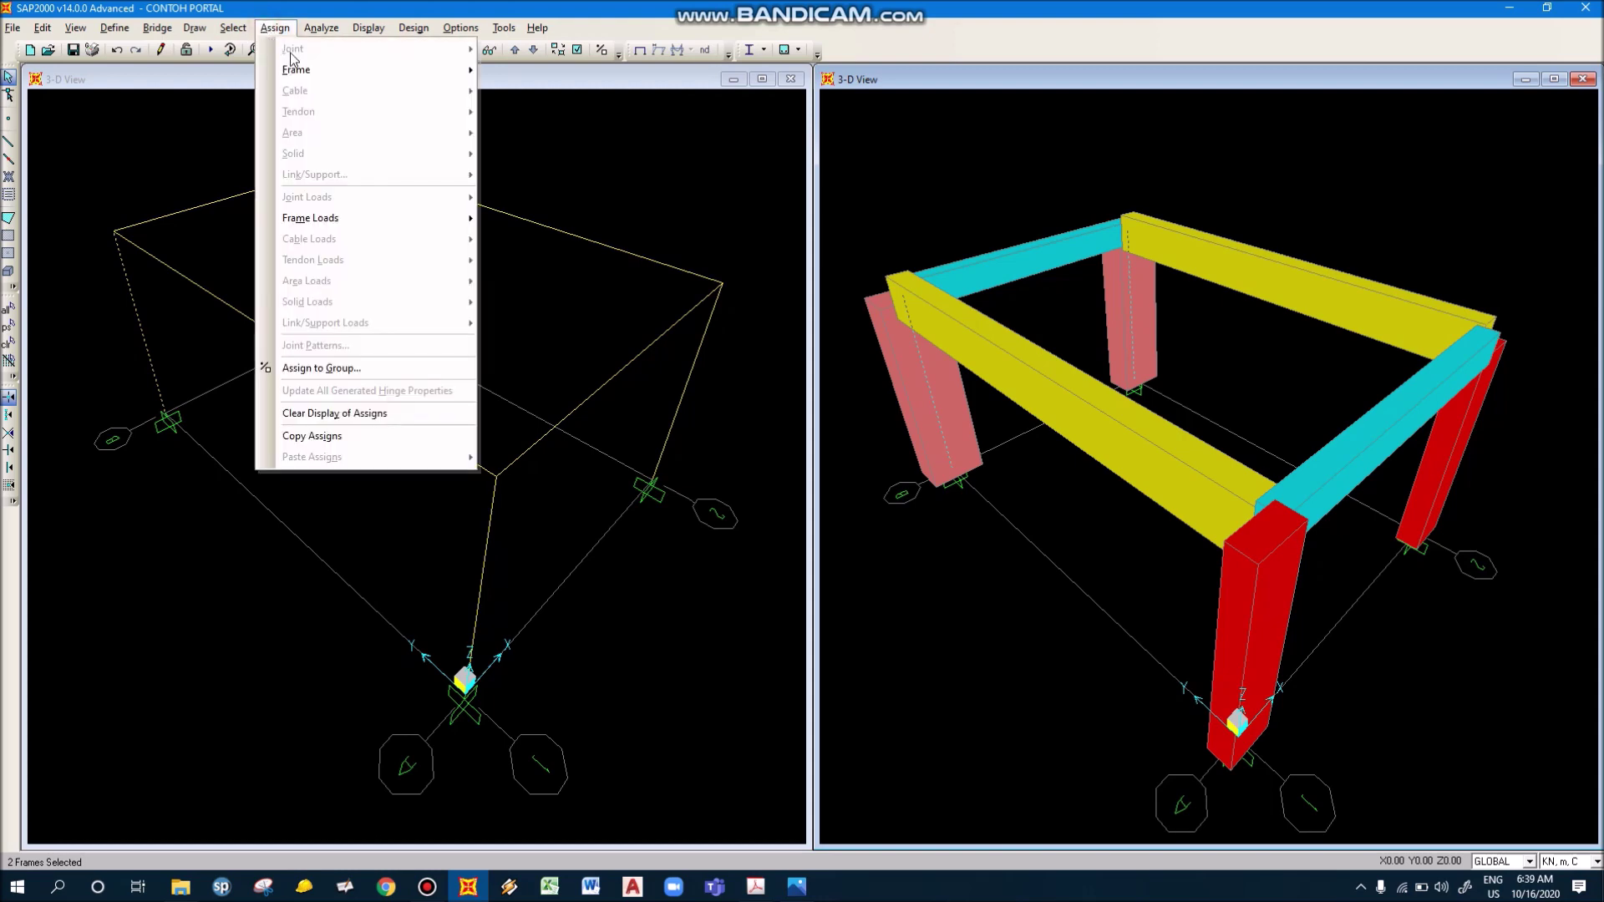
mouse_move(307, 79)
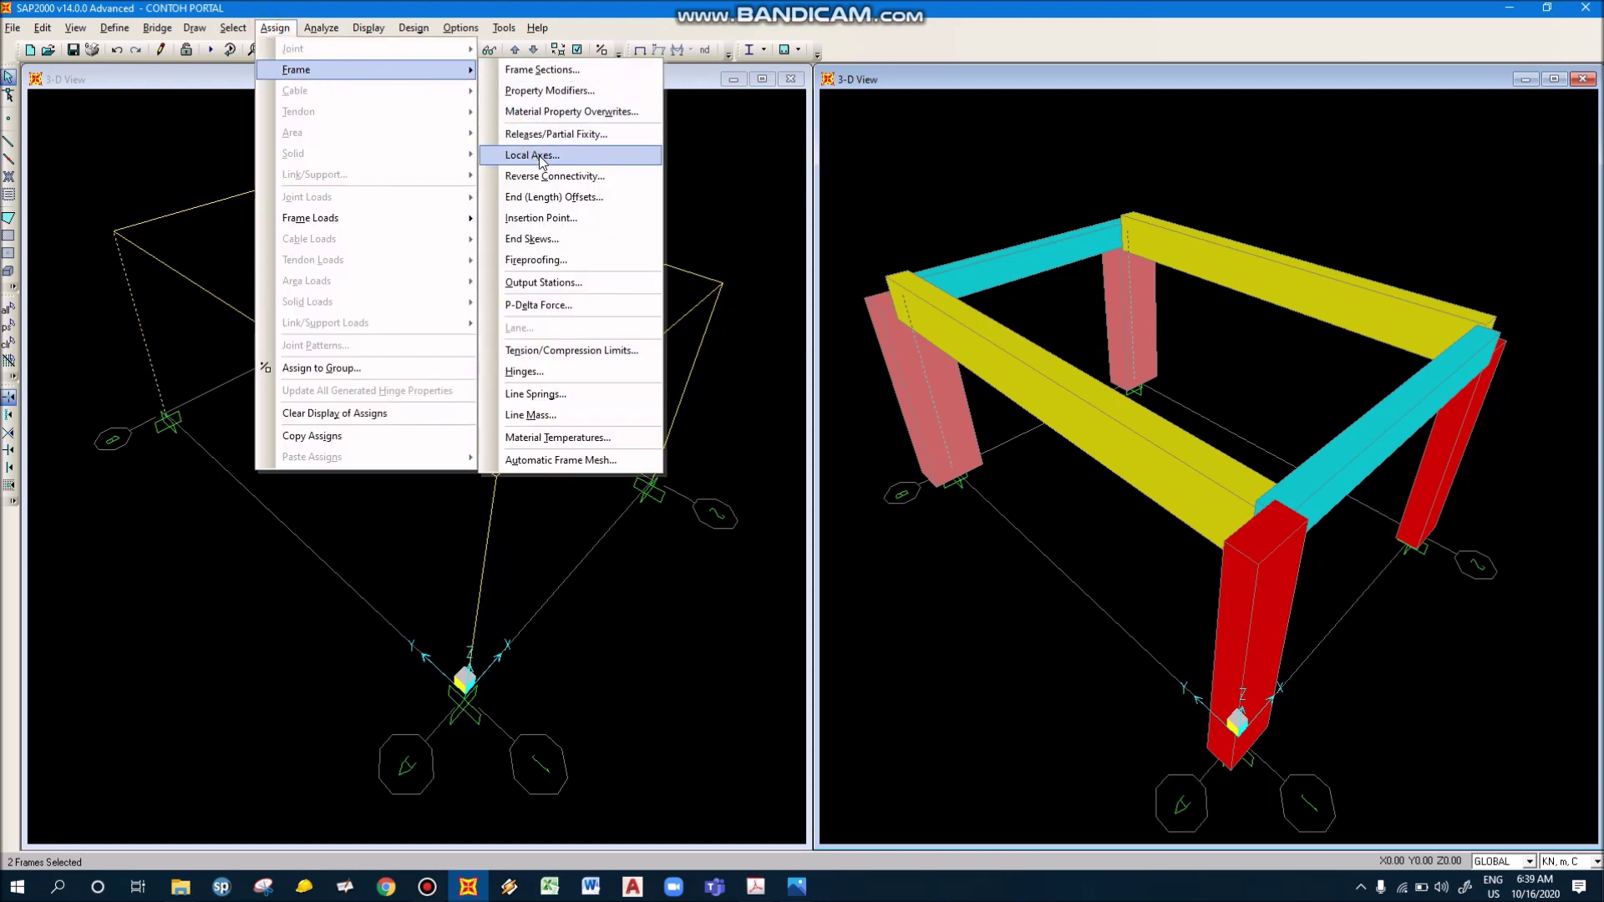
click(565, 156)
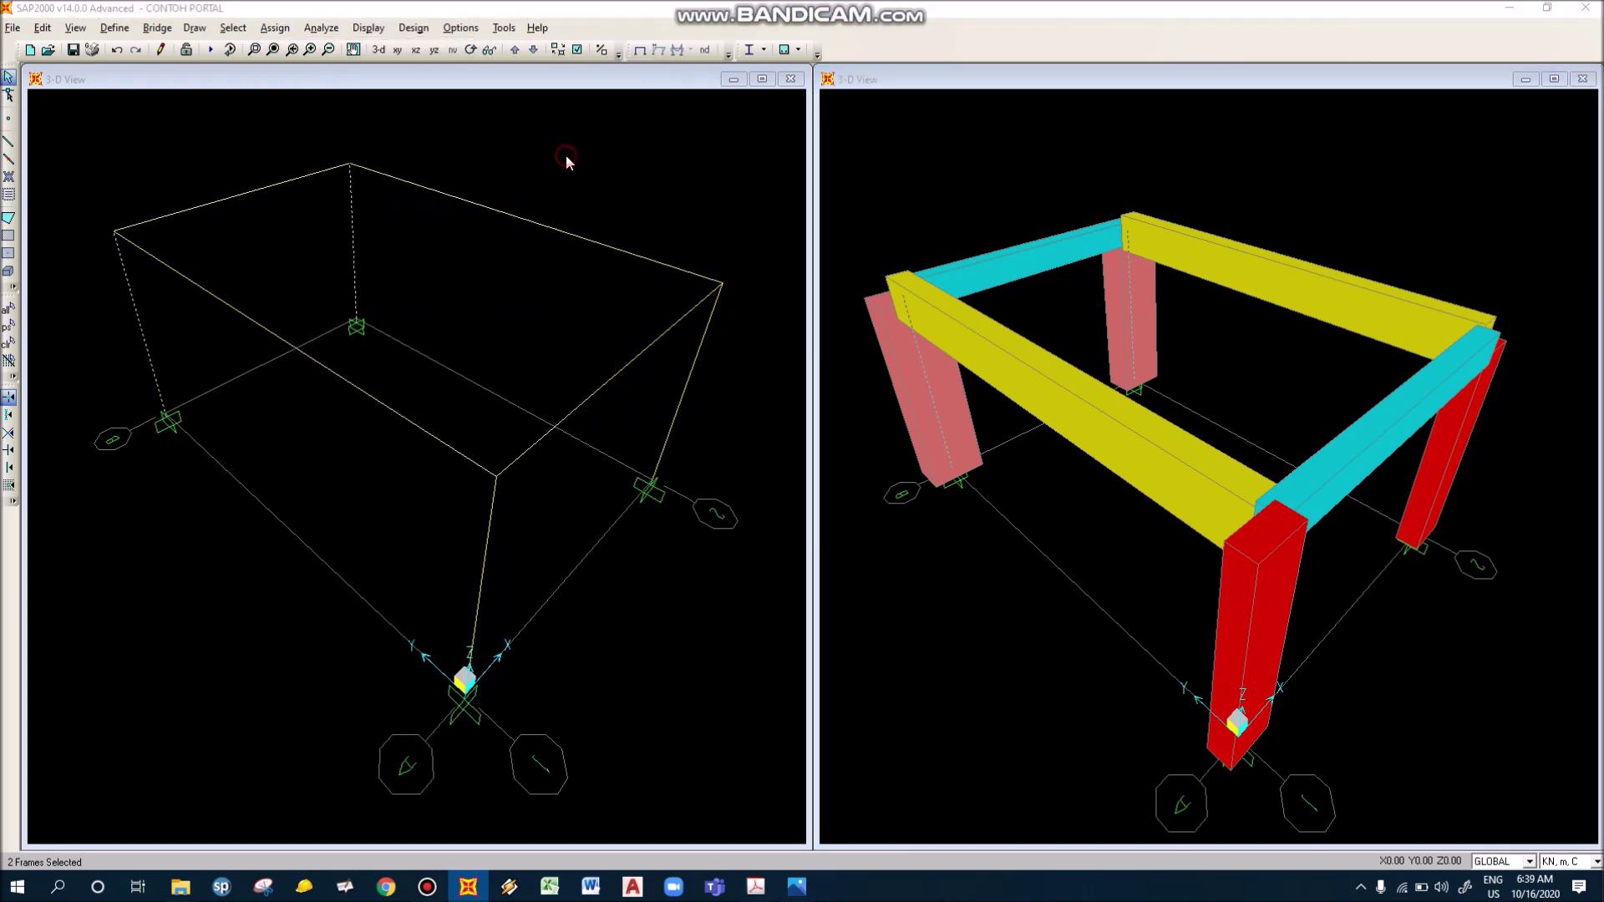
drag(766, 395, 607, 326)
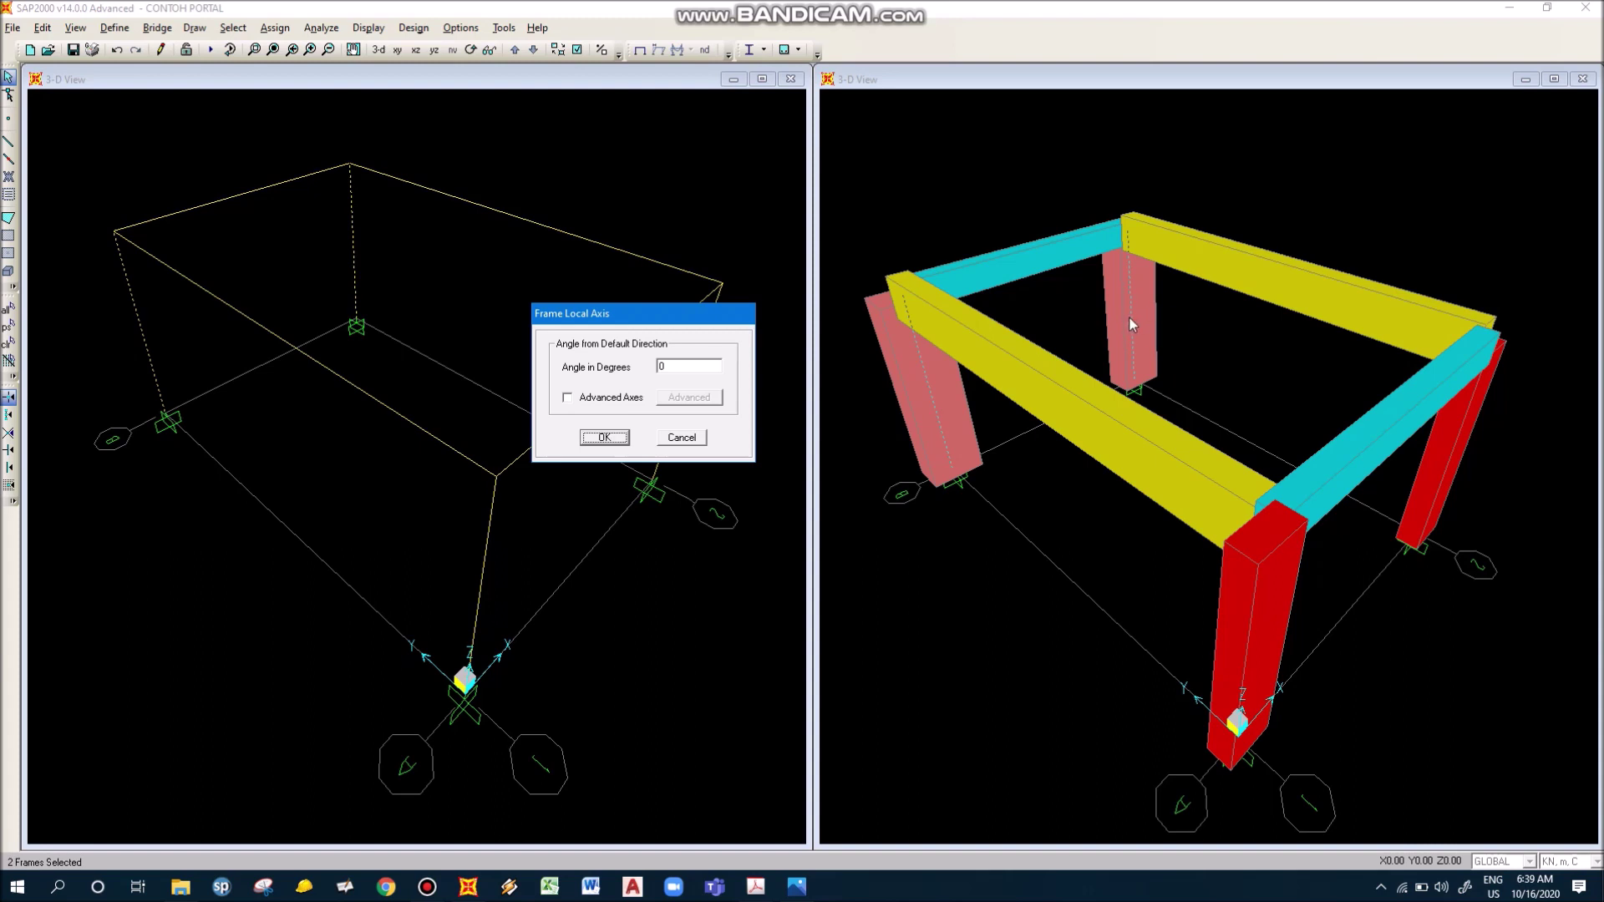
double_click(696, 366)
text(90)
click(607, 435)
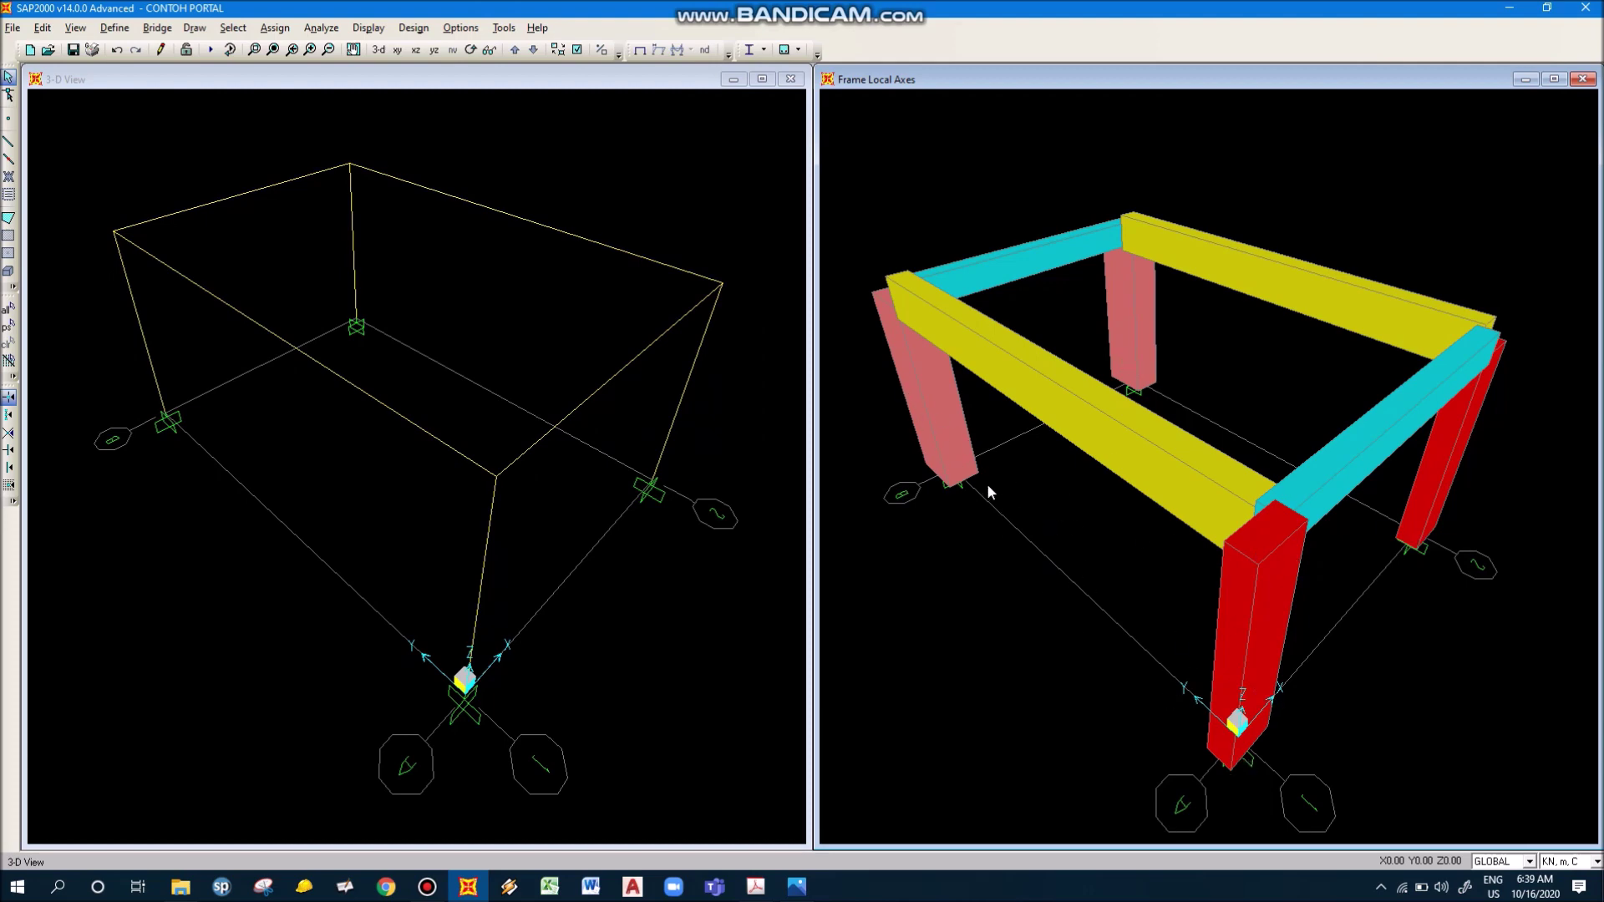
Change the local axis angle of both grid B columns to 45 degrees
click(962, 431)
click(1129, 334)
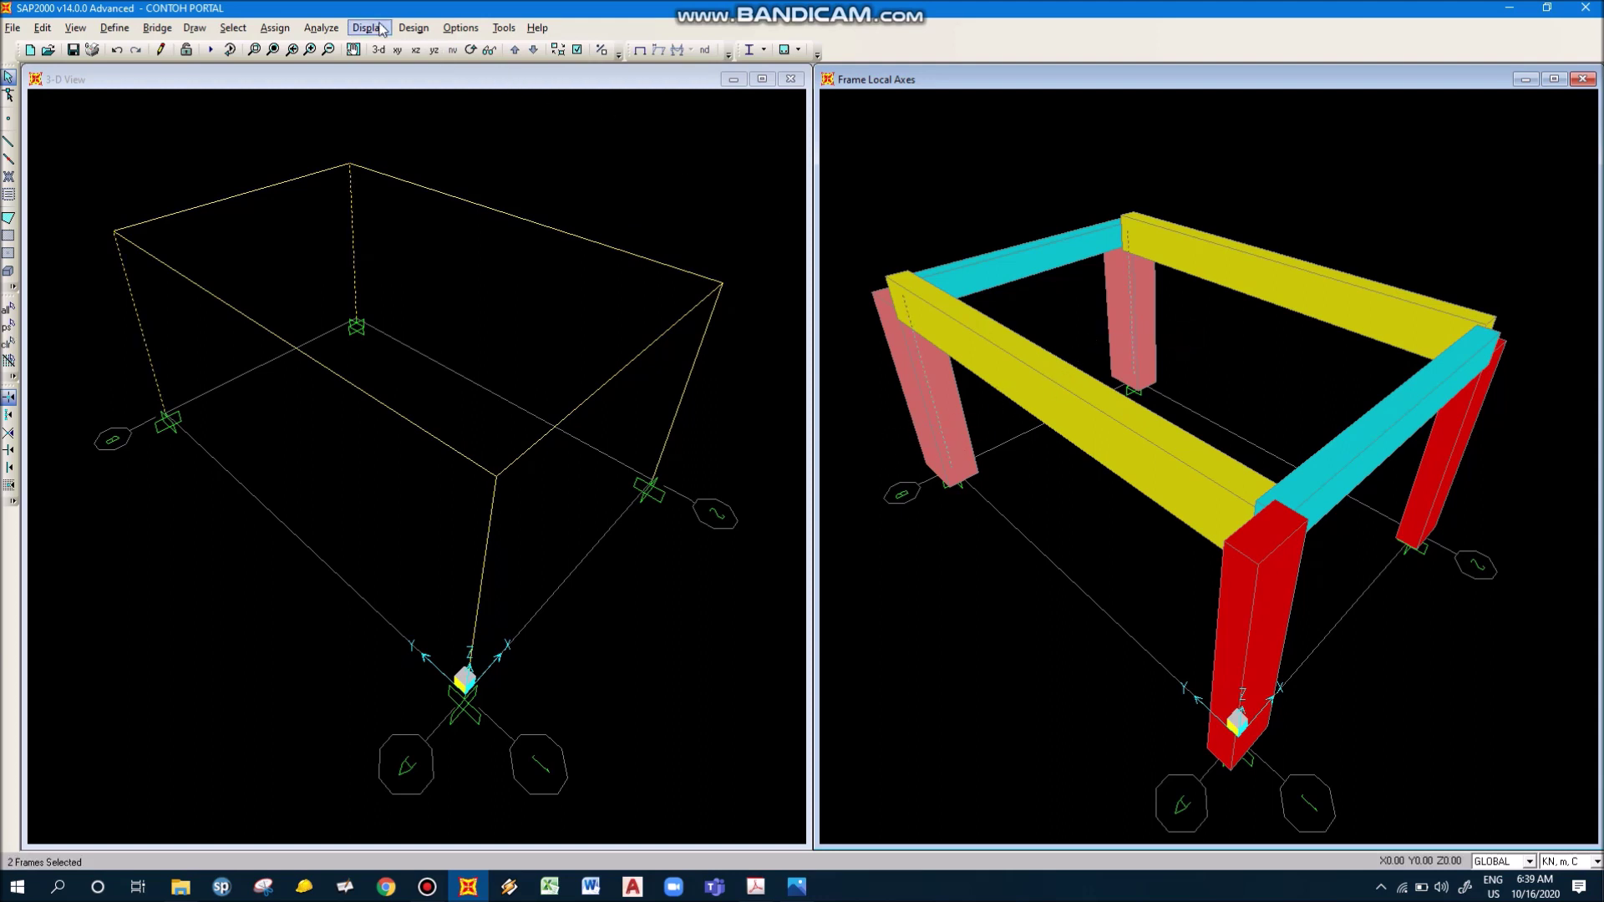
click(273, 27)
mouse_move(298, 70)
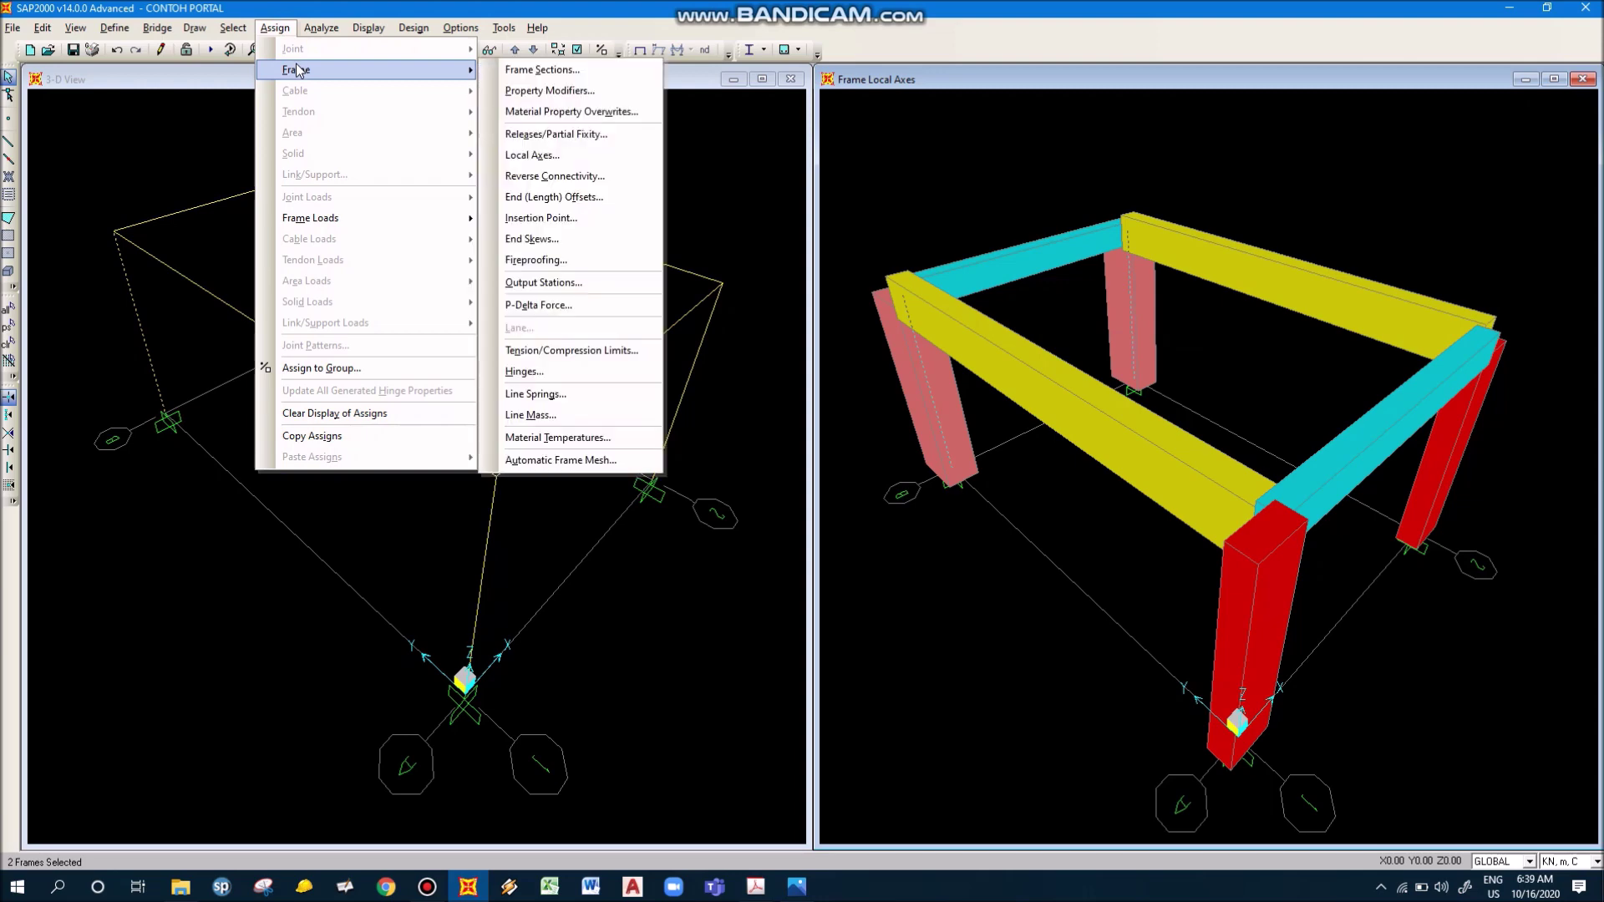
click(558, 160)
double_click(841, 431)
text(90)
key(Return)
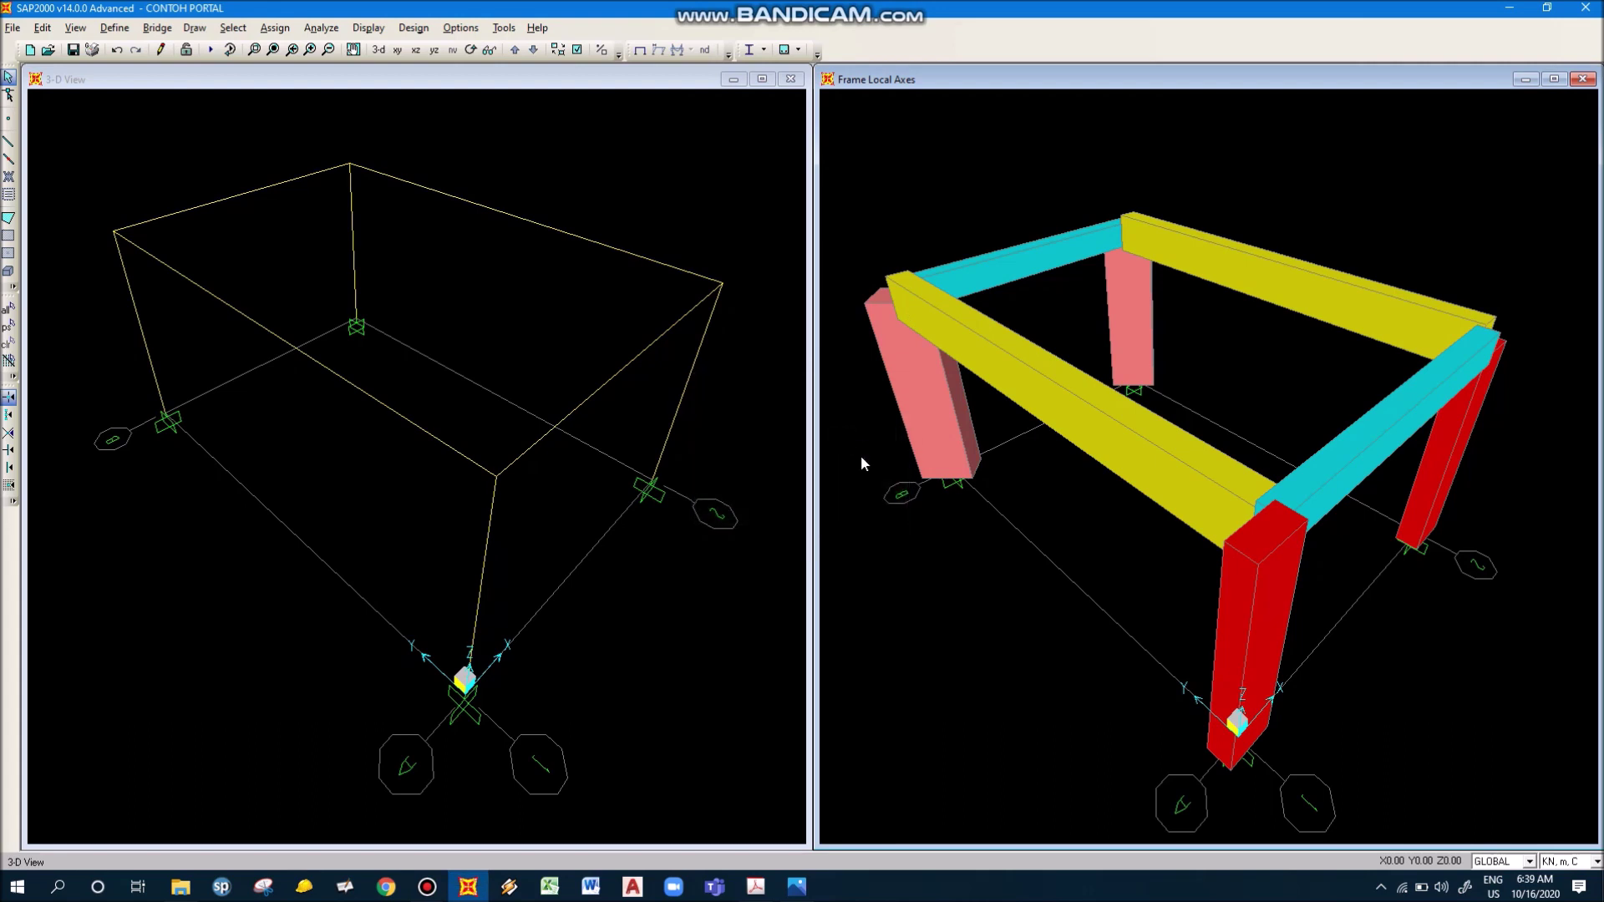
Reset the local axis angle of the two grid B columns to 0 degrees
click(940, 434)
click(1129, 326)
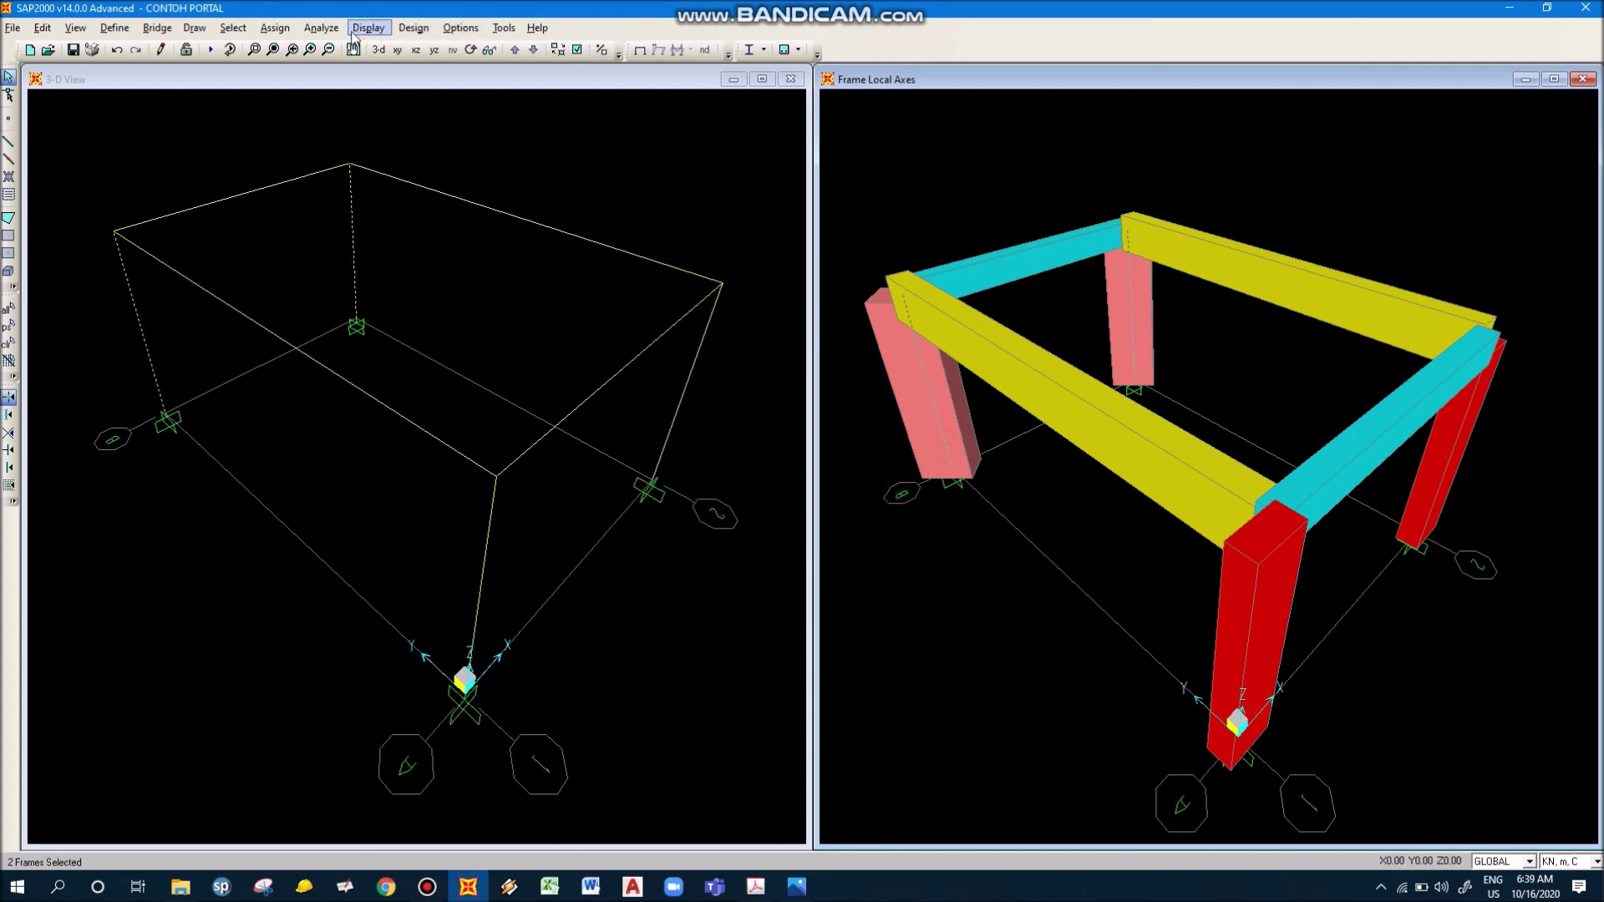
click(275, 28)
mouse_move(294, 71)
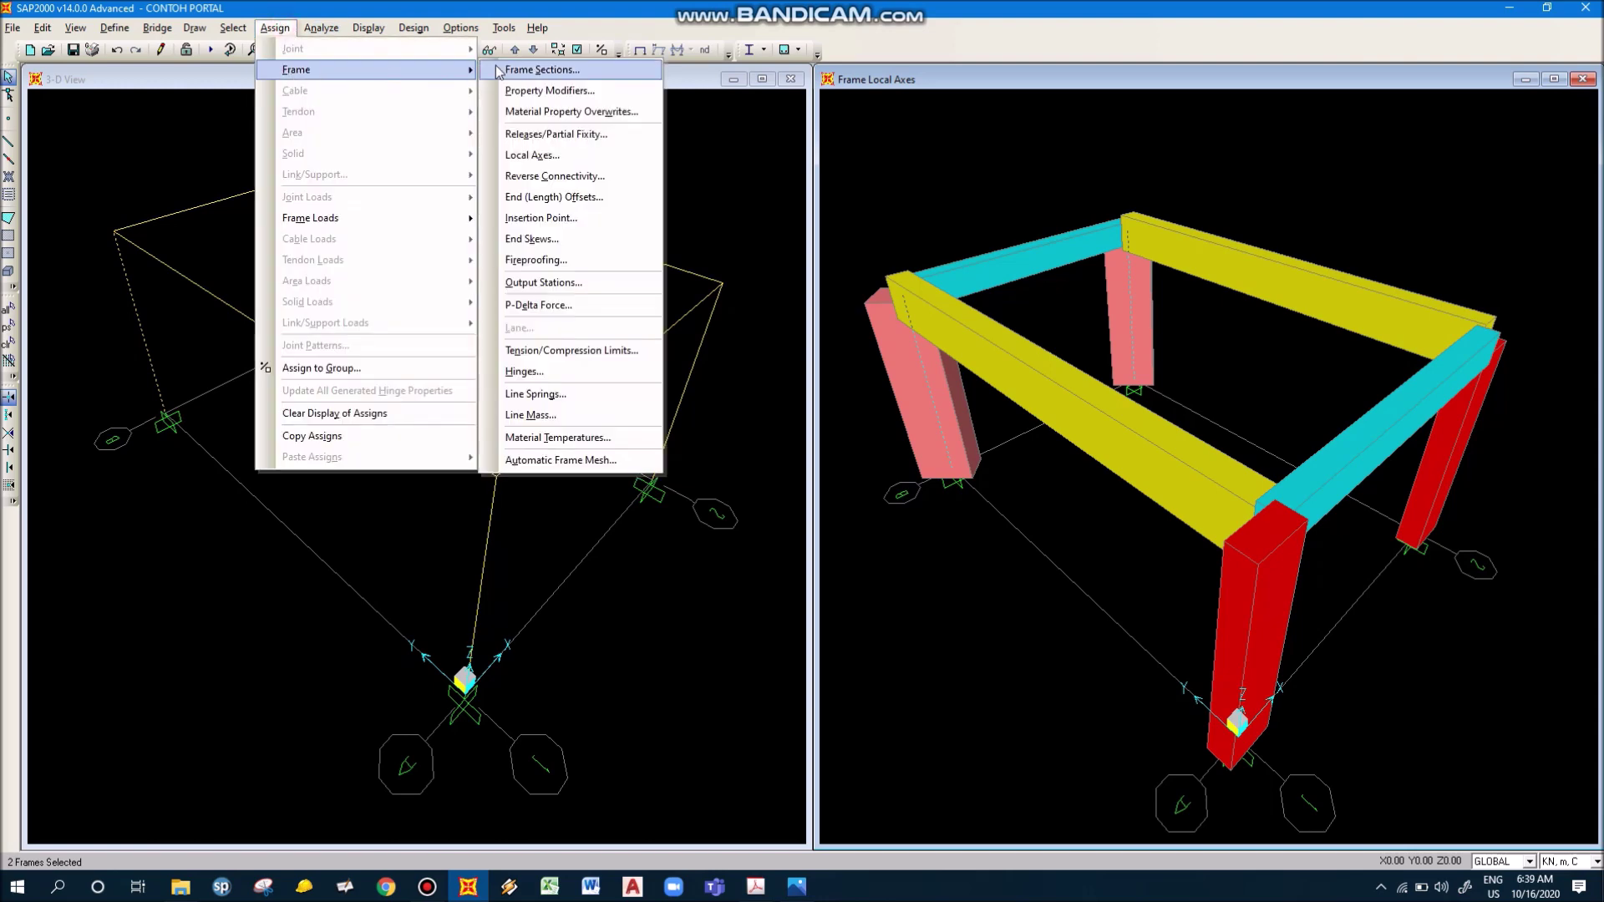
click(543, 156)
double_click(843, 433)
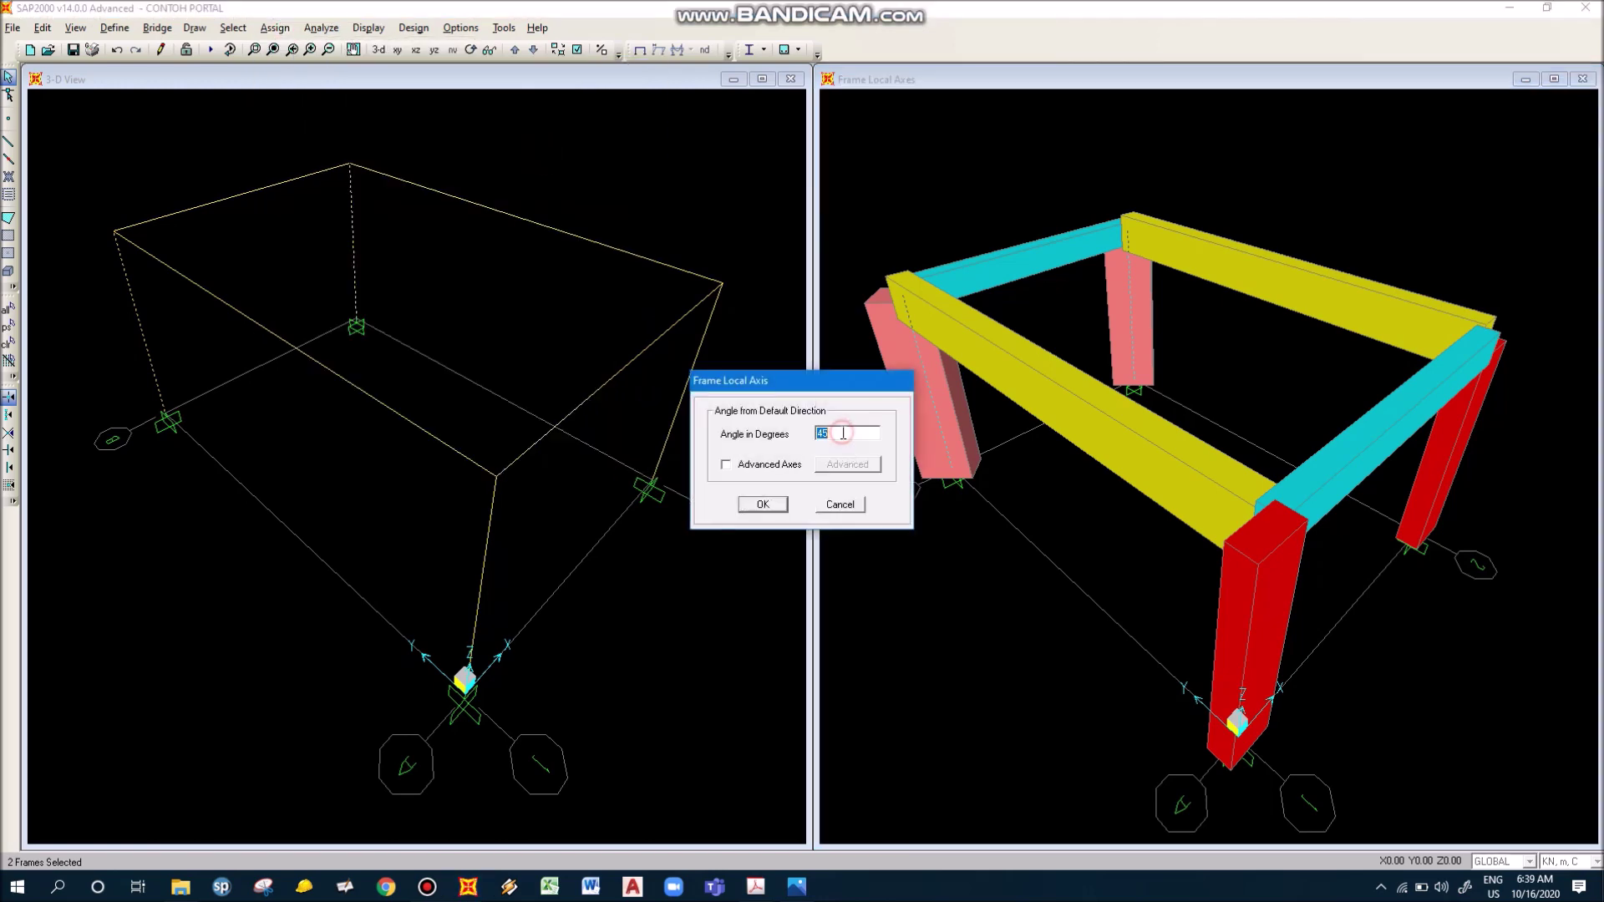
text(00)
key(Return)
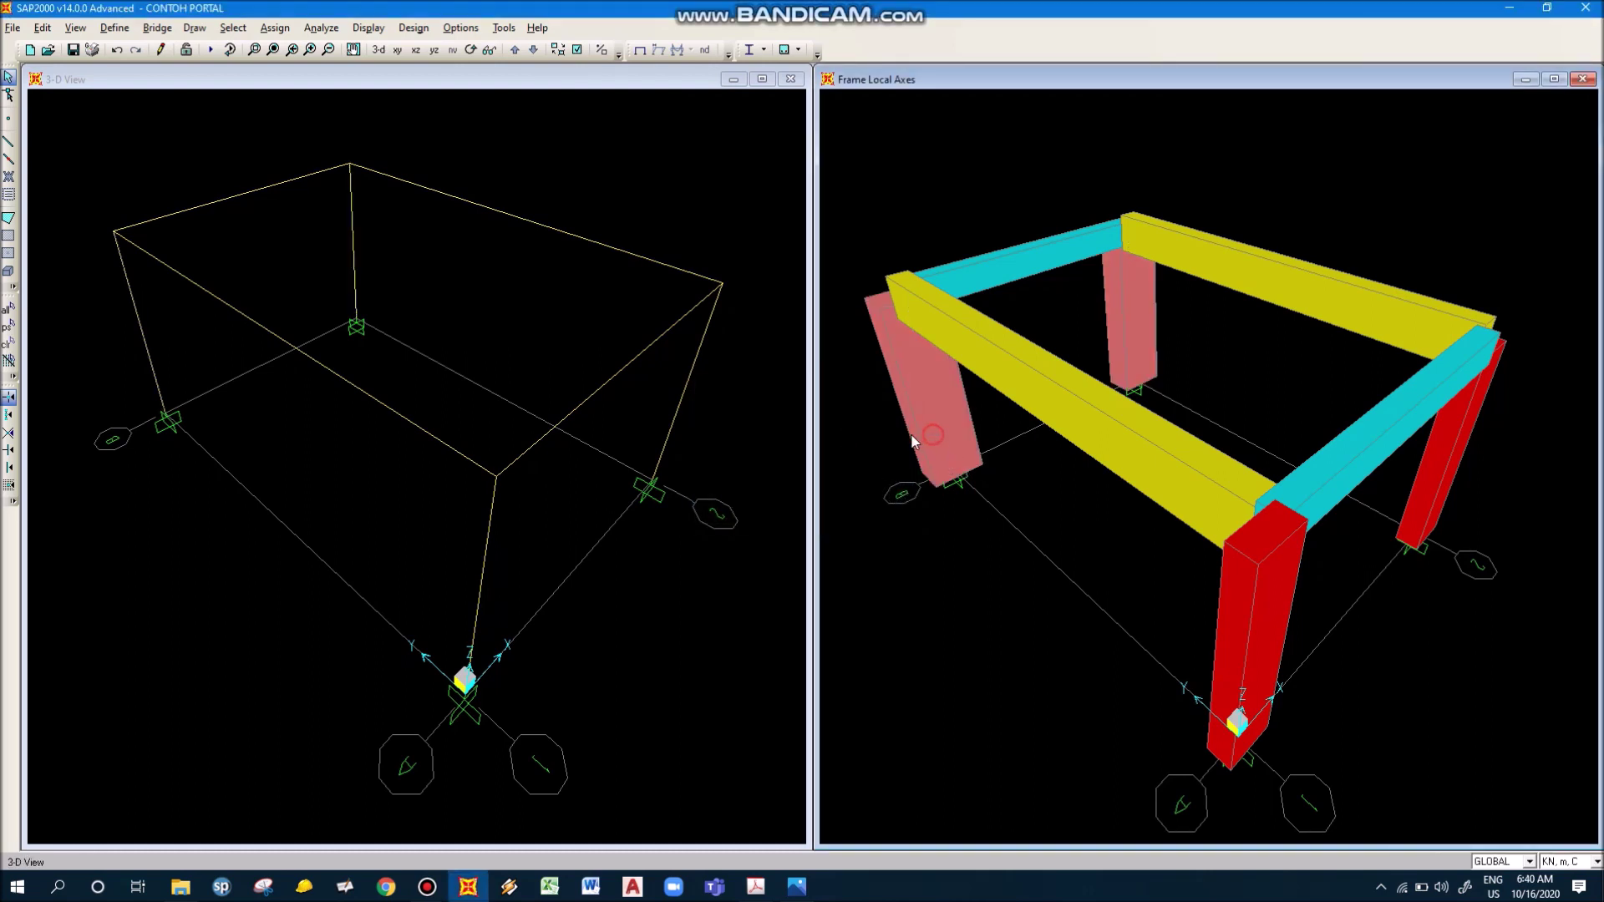
Rotate the local axes of both grid B columns back to 90 degrees
click(949, 412)
click(1109, 339)
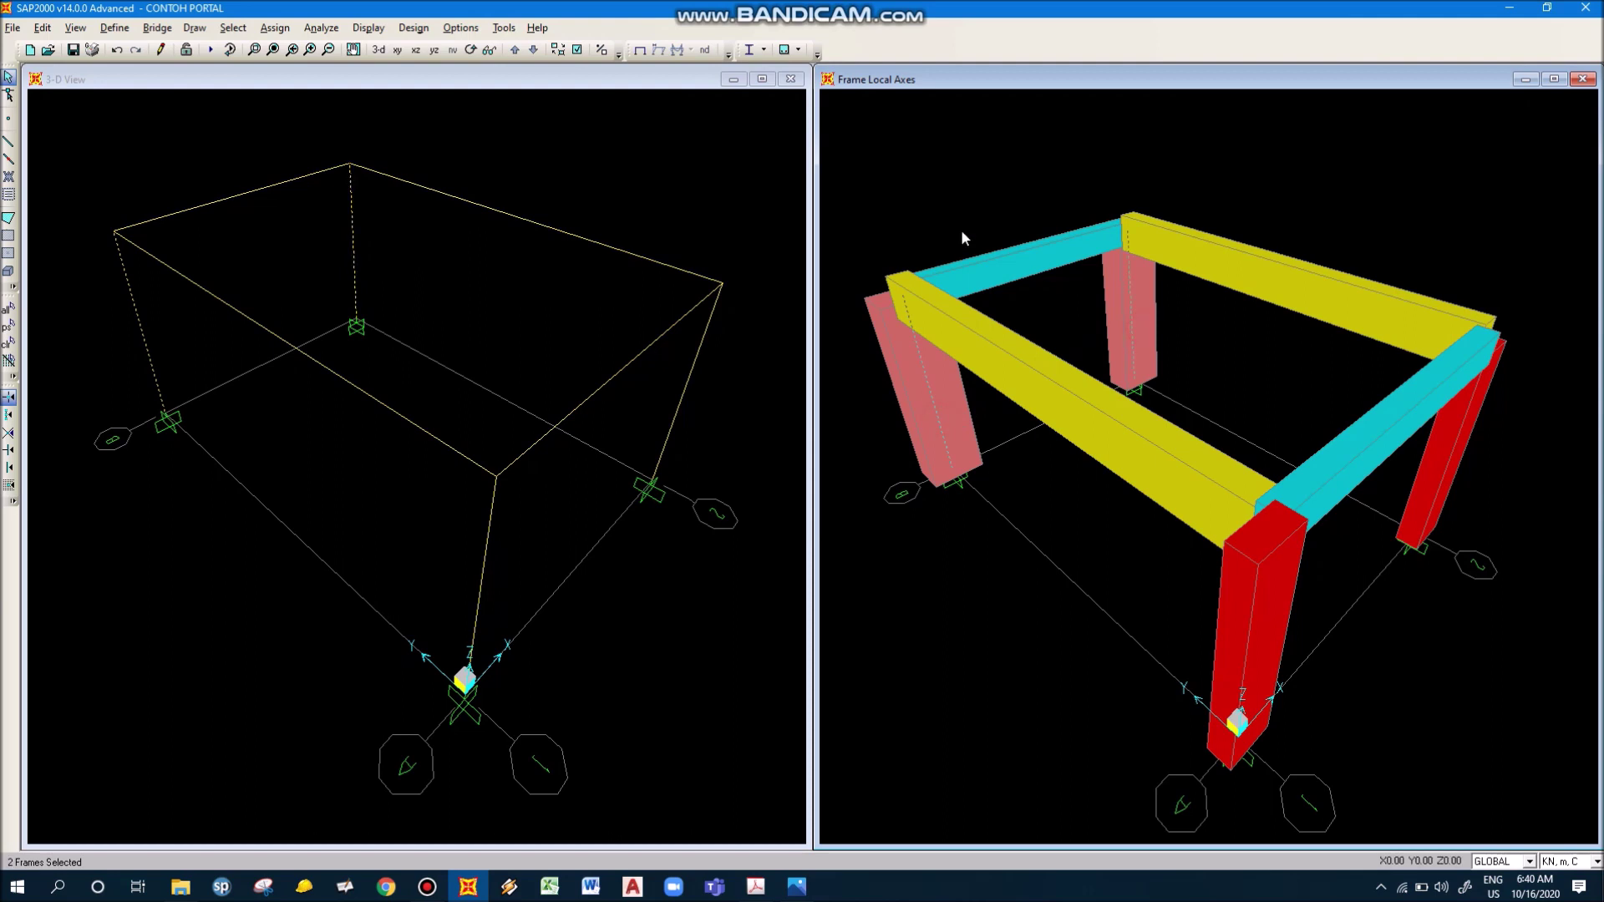
click(275, 28)
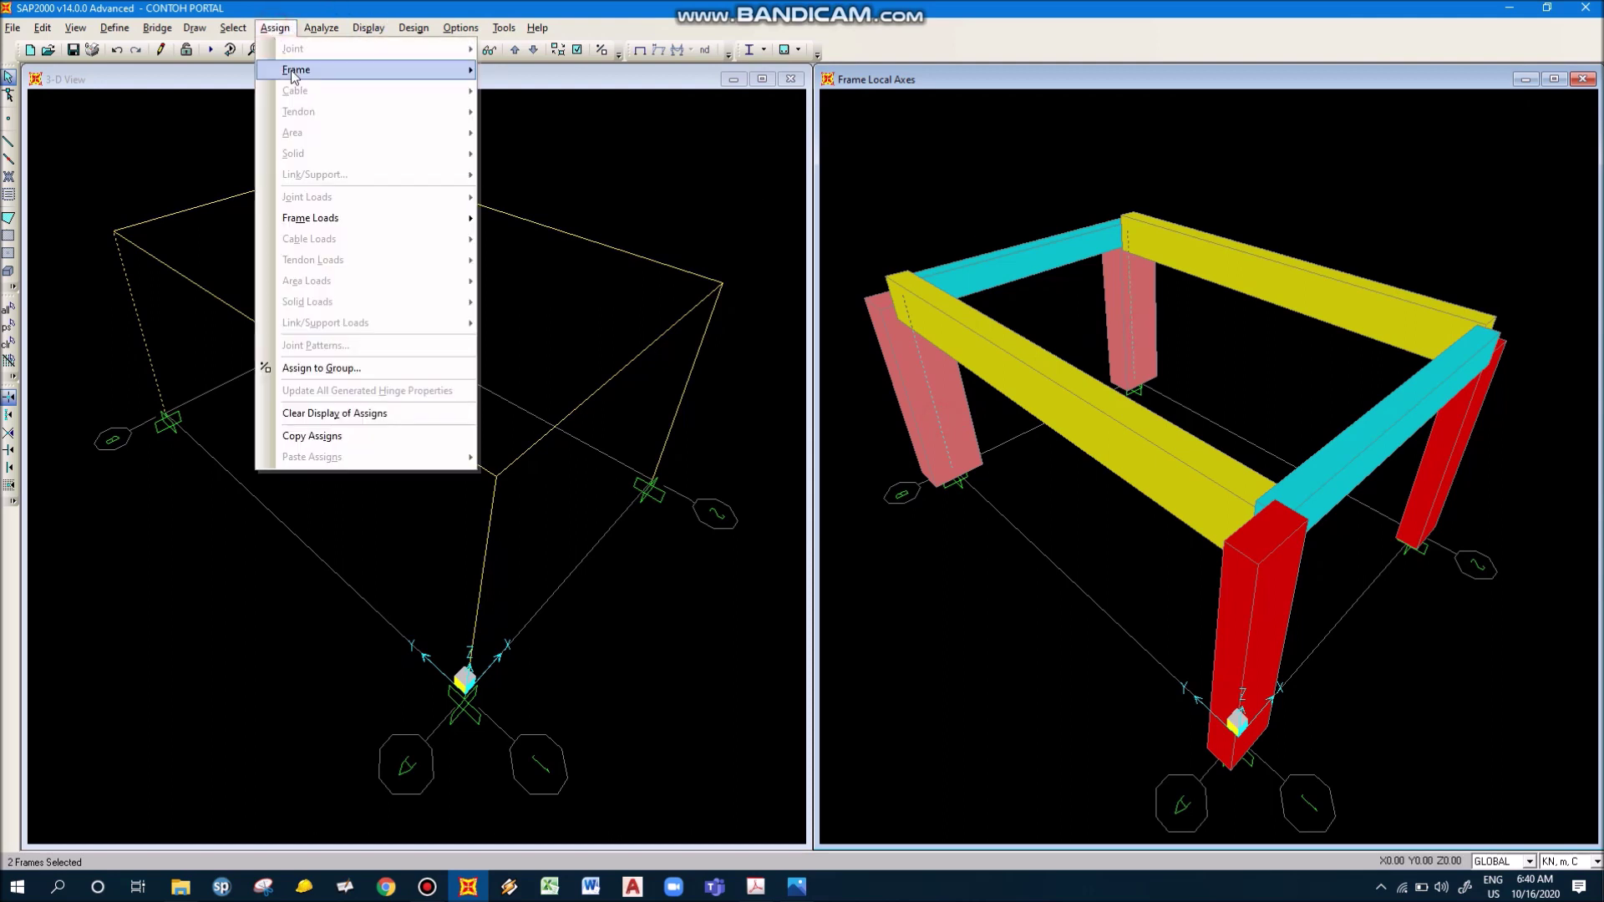
mouse_move(296, 70)
click(563, 154)
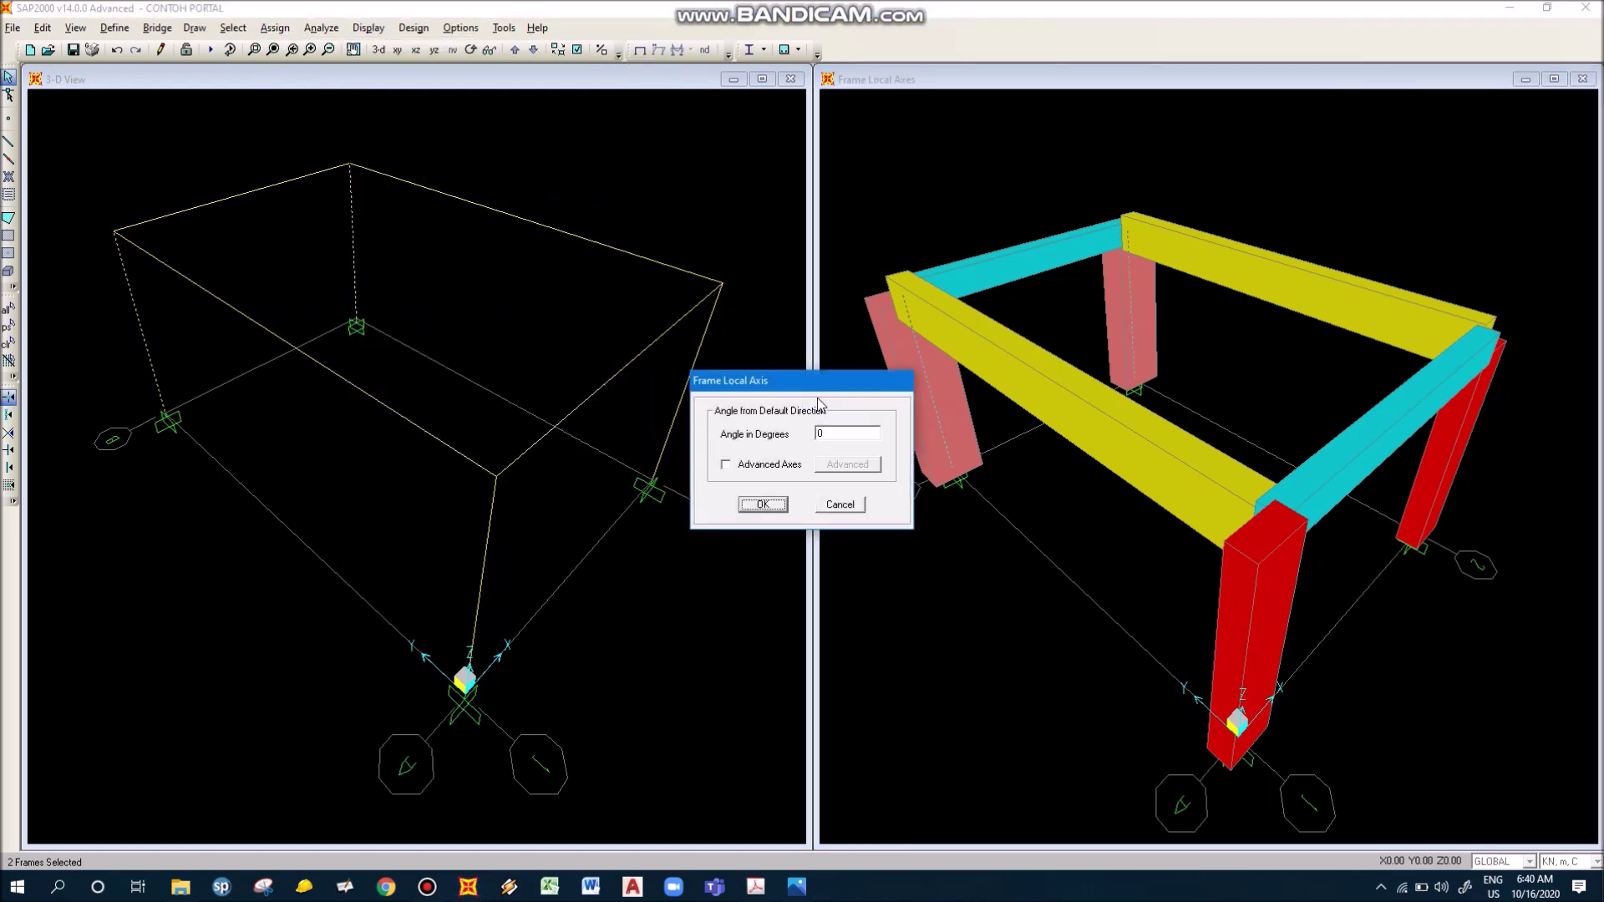
text(90)
key(BackSpace)
key(BackSpace)
text(0)
key(Return)
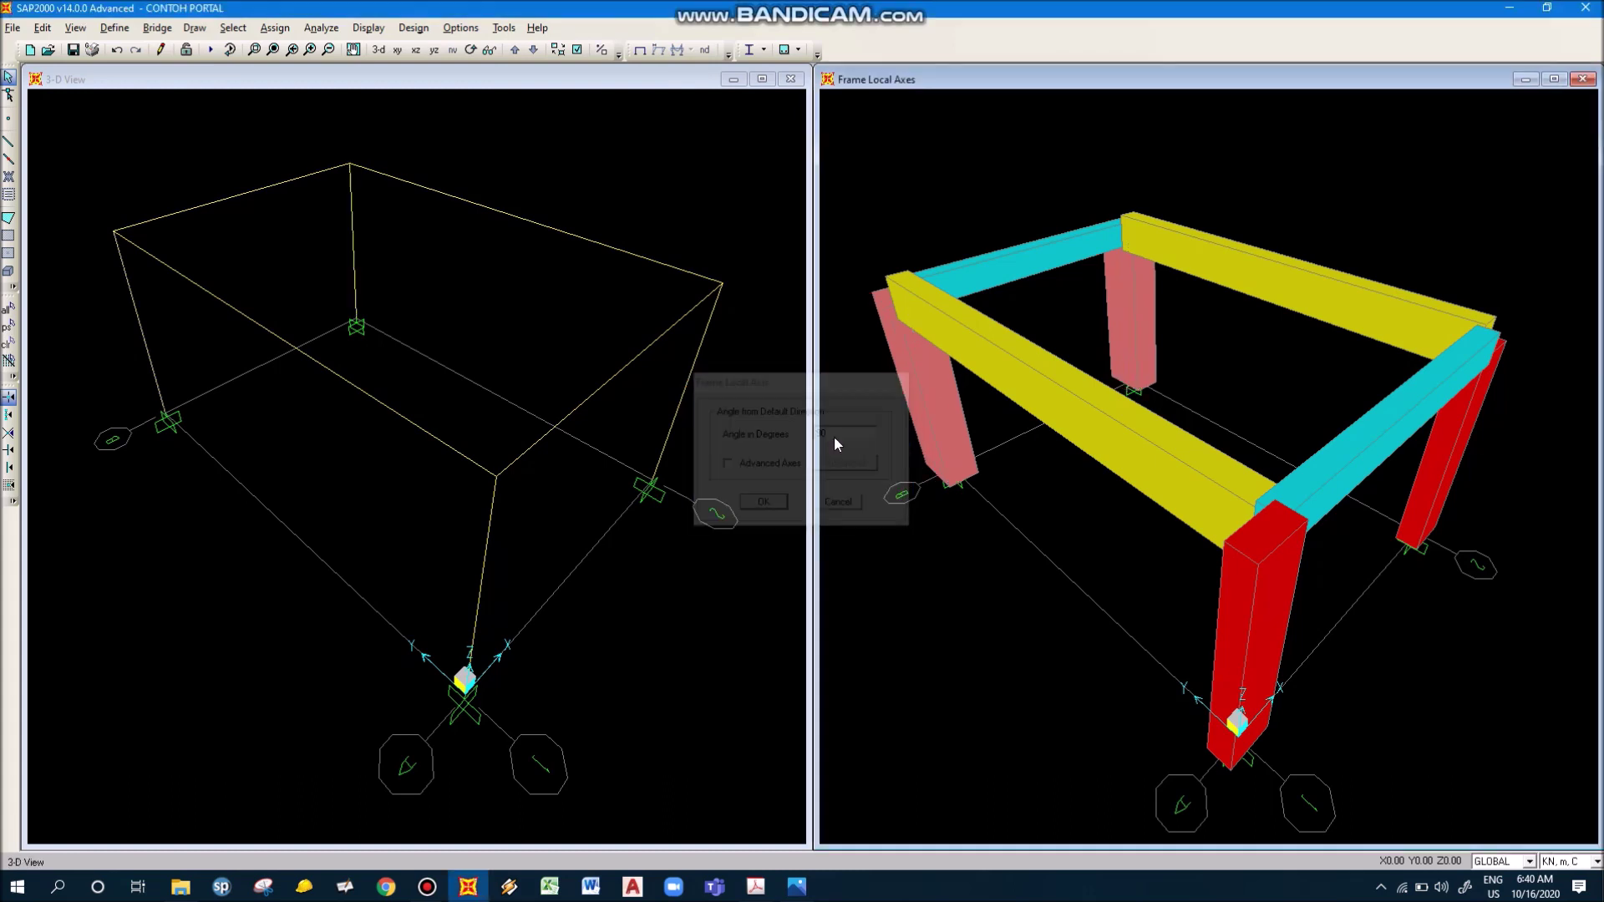
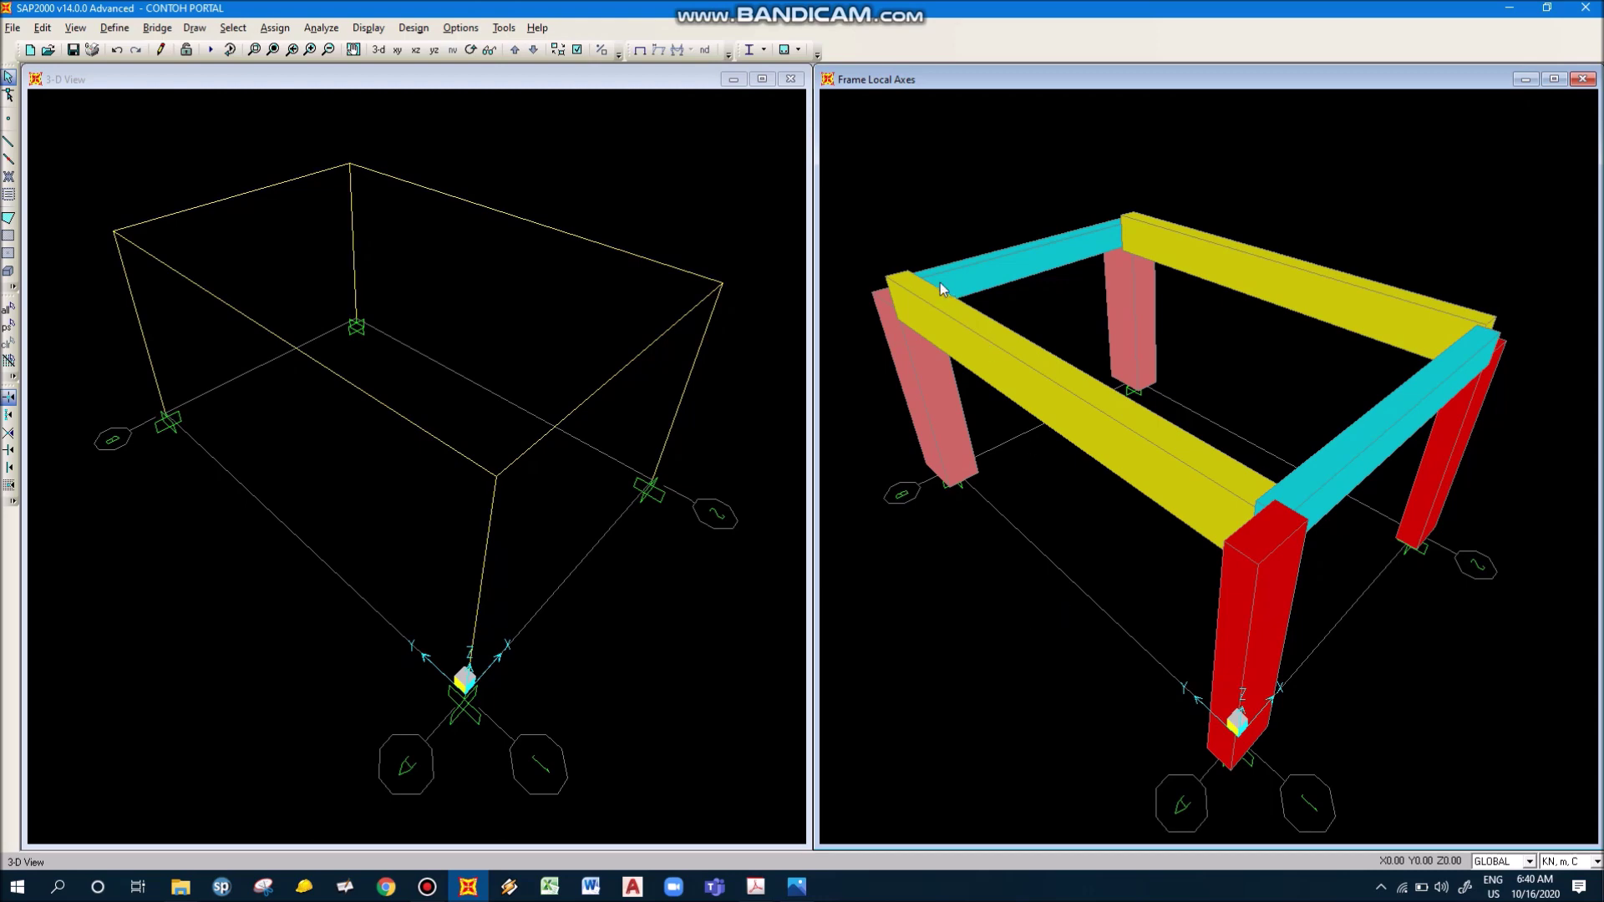
Set the local axis angle of the top beam along grid 1 to 90 degrees
click(1161, 440)
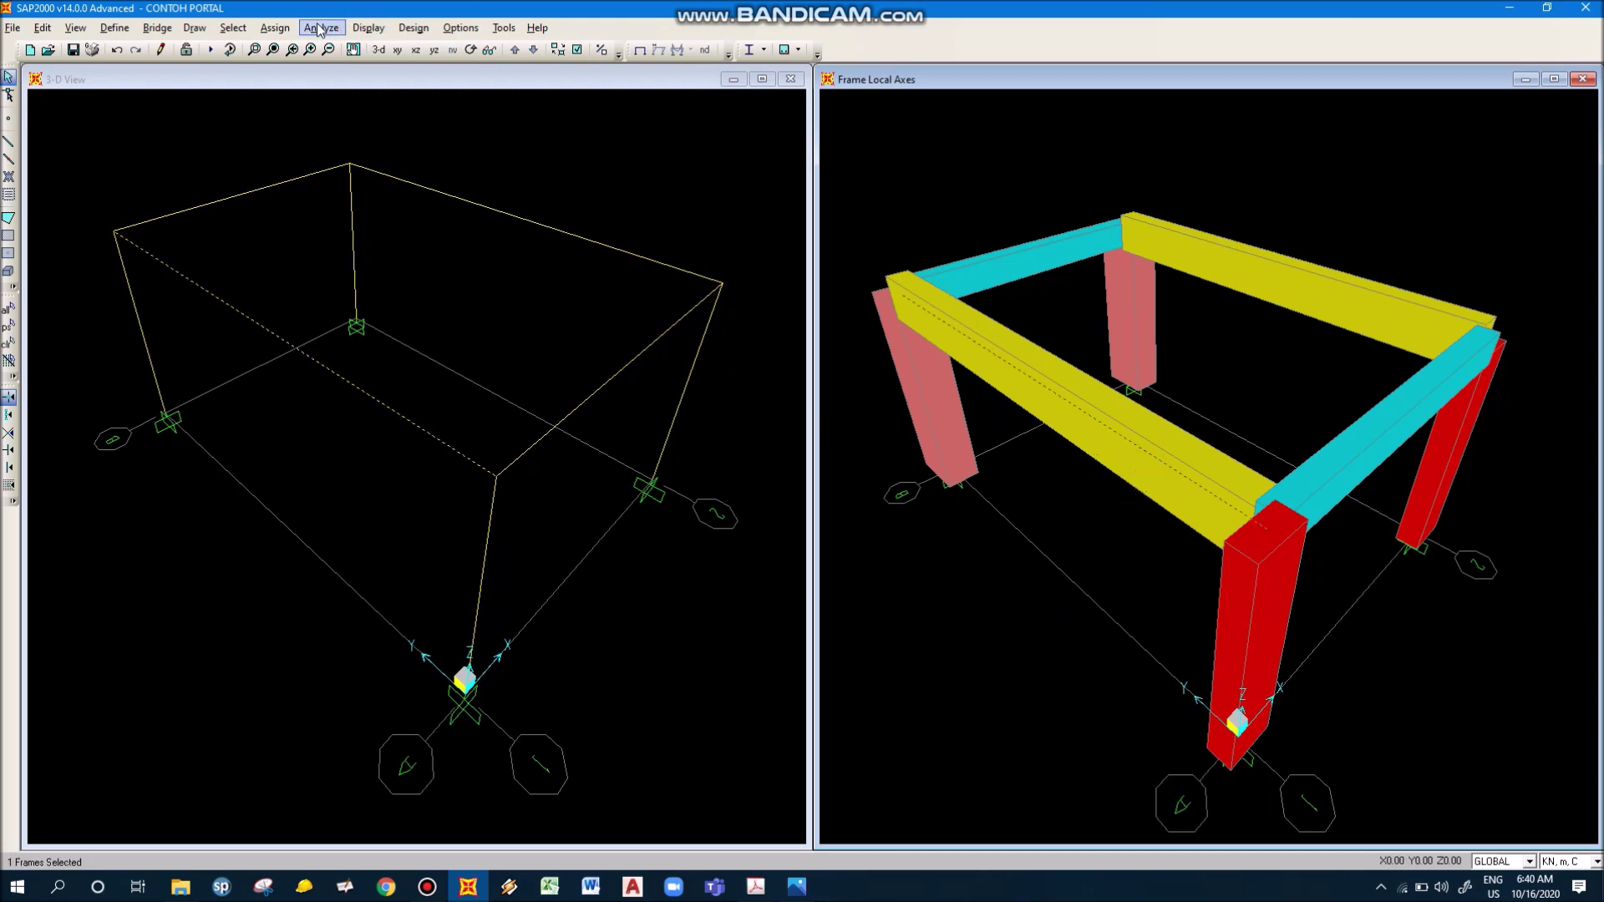
click(274, 29)
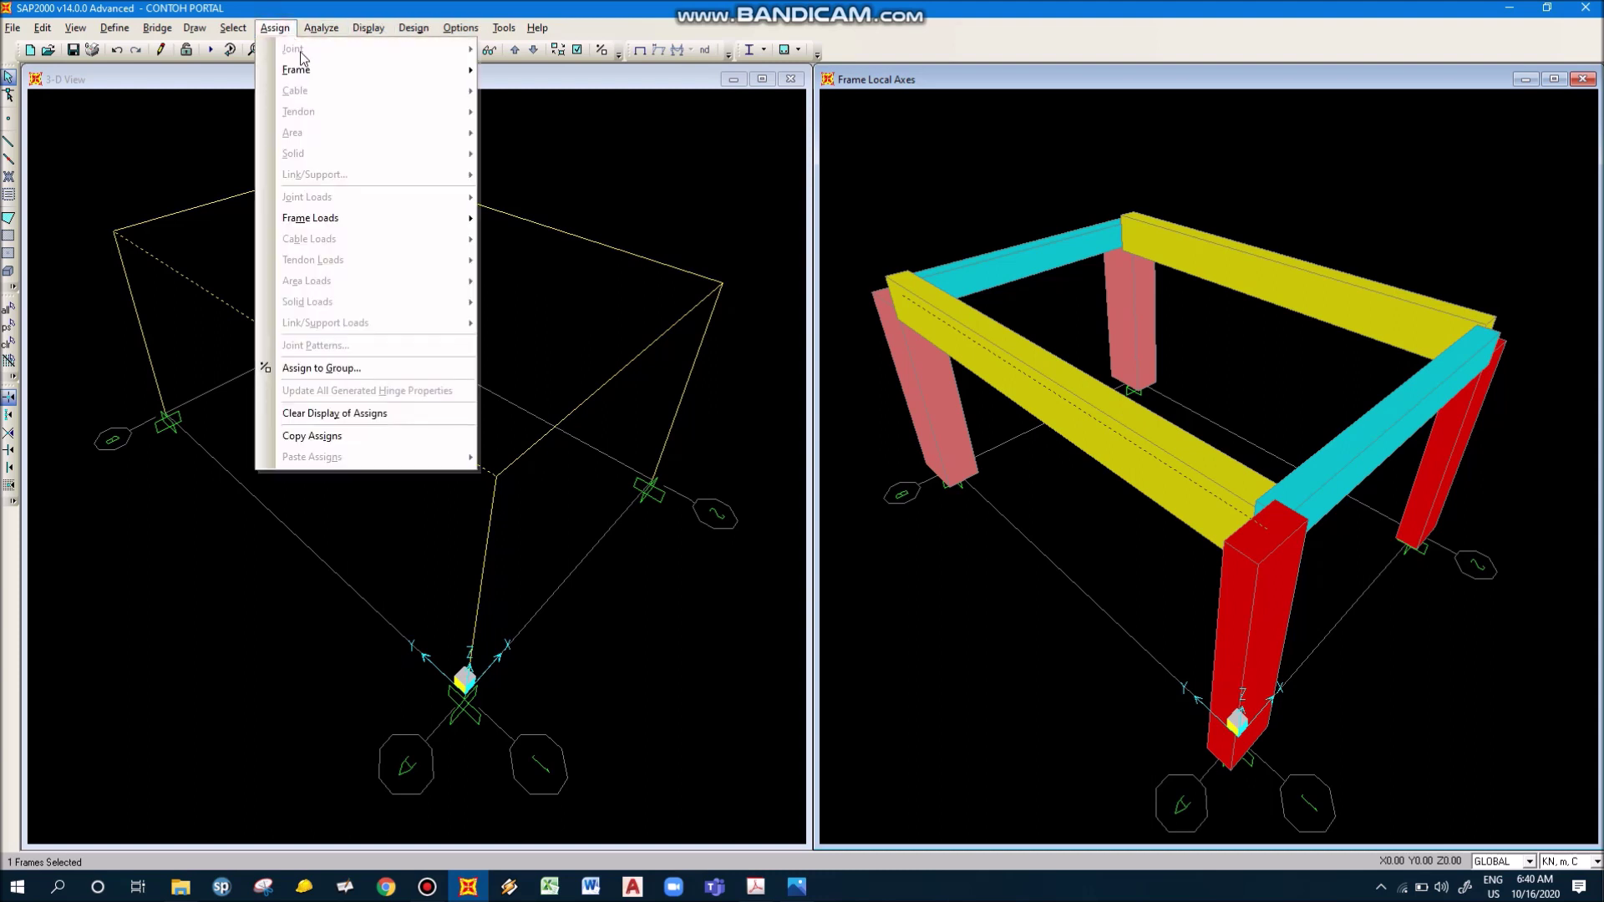
mouse_move(309, 70)
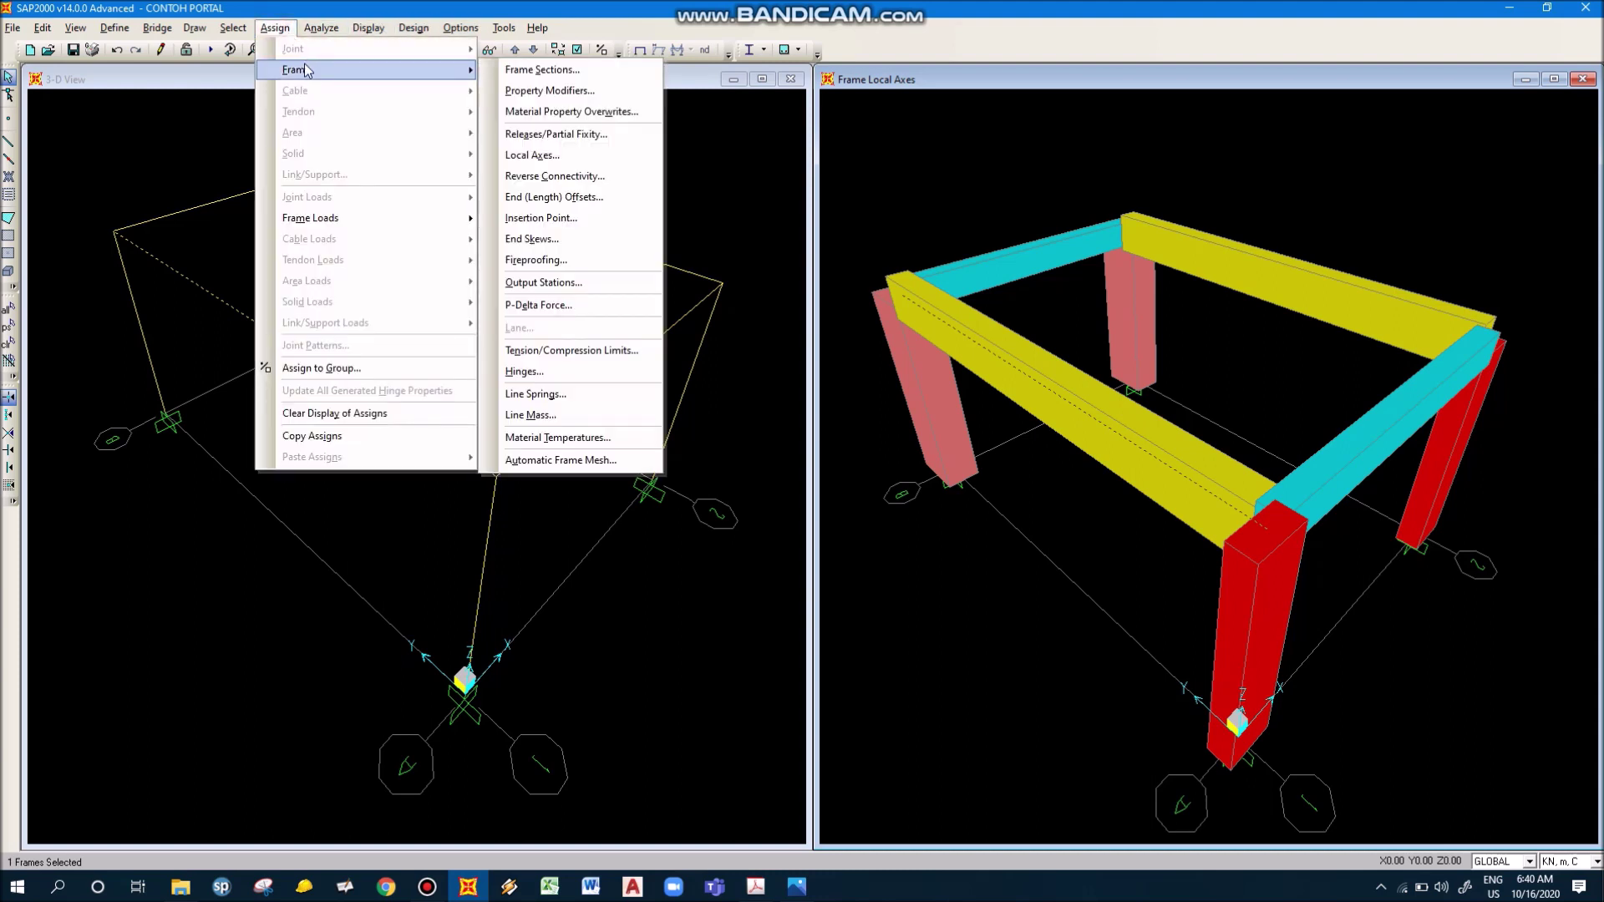
click(564, 153)
double_click(833, 434)
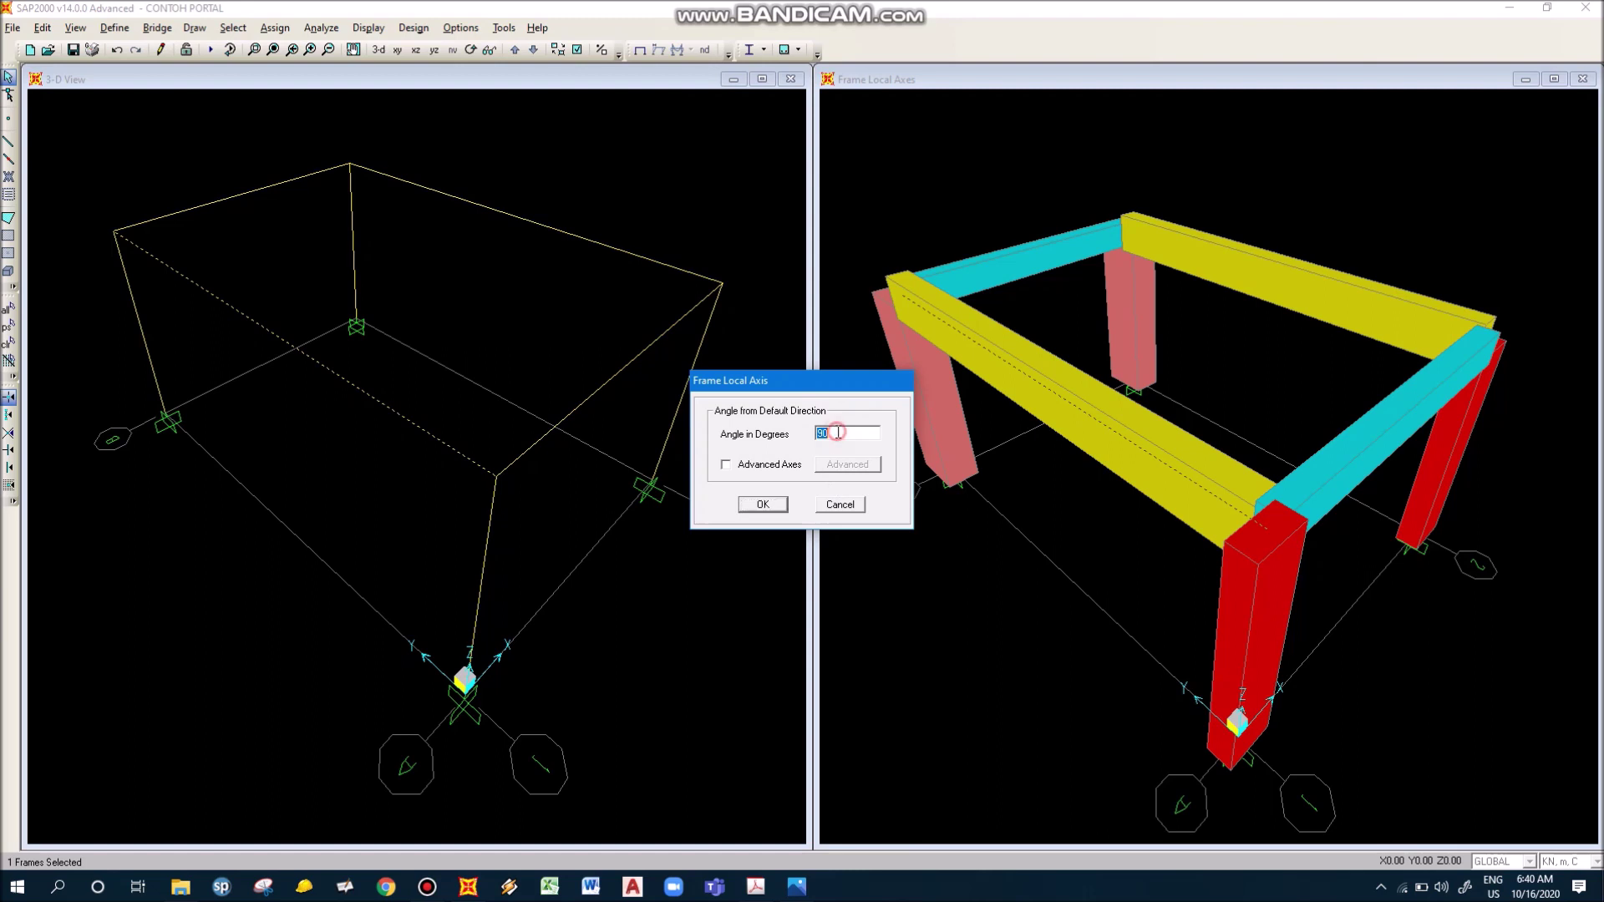
click(764, 509)
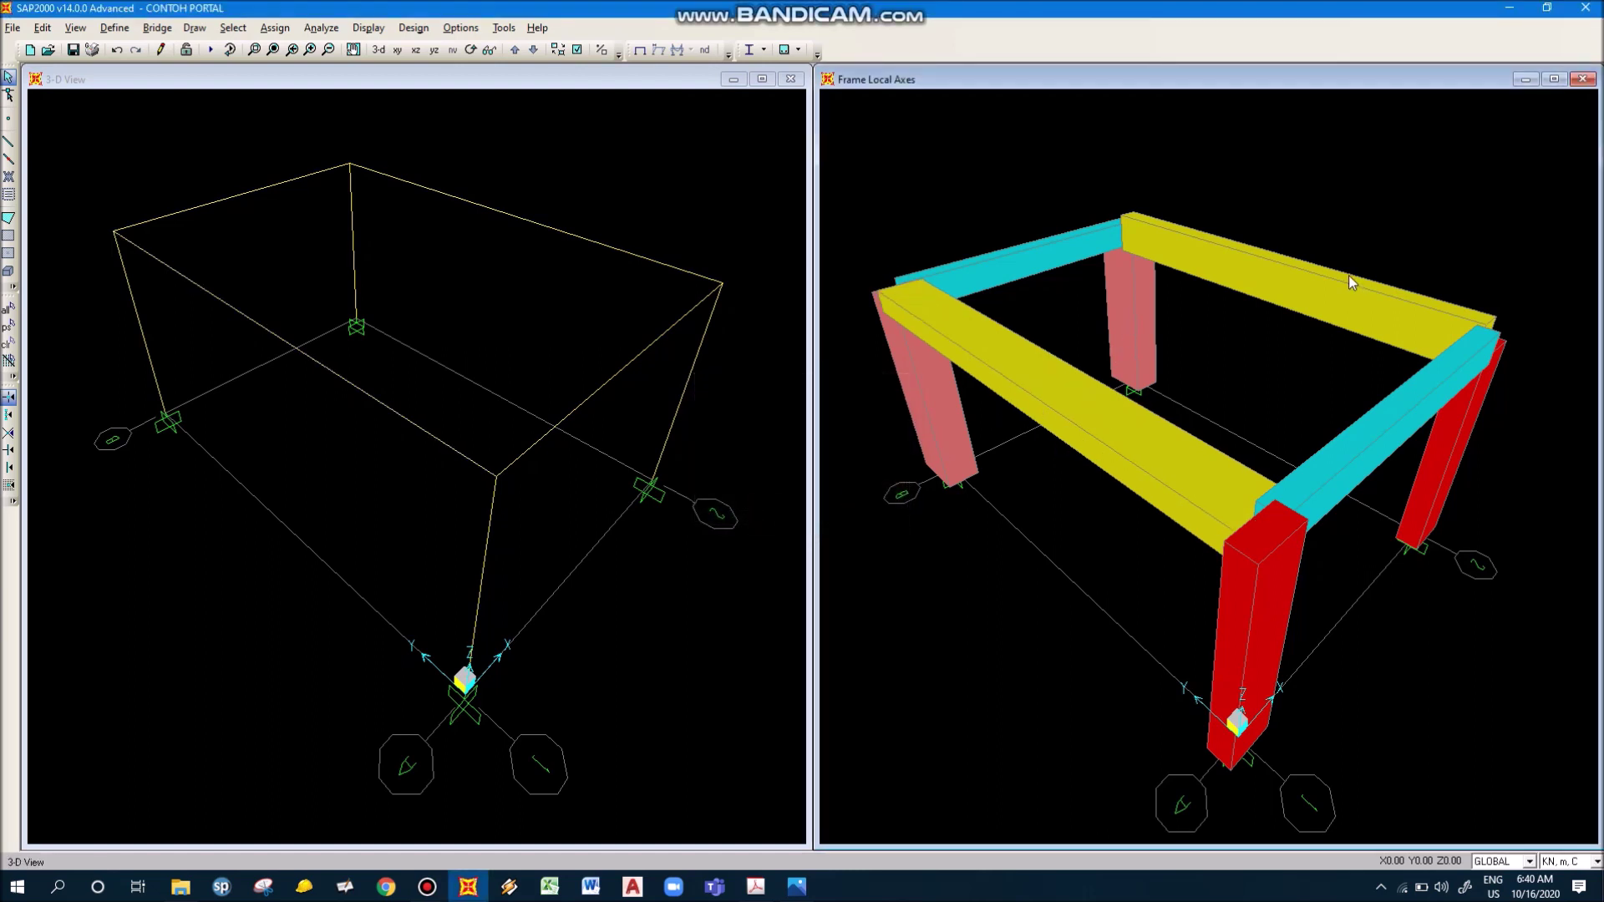
Revert the local axis rotation of the top beam along grid 1
click(1132, 430)
key(ctrl+q)
click(987, 622)
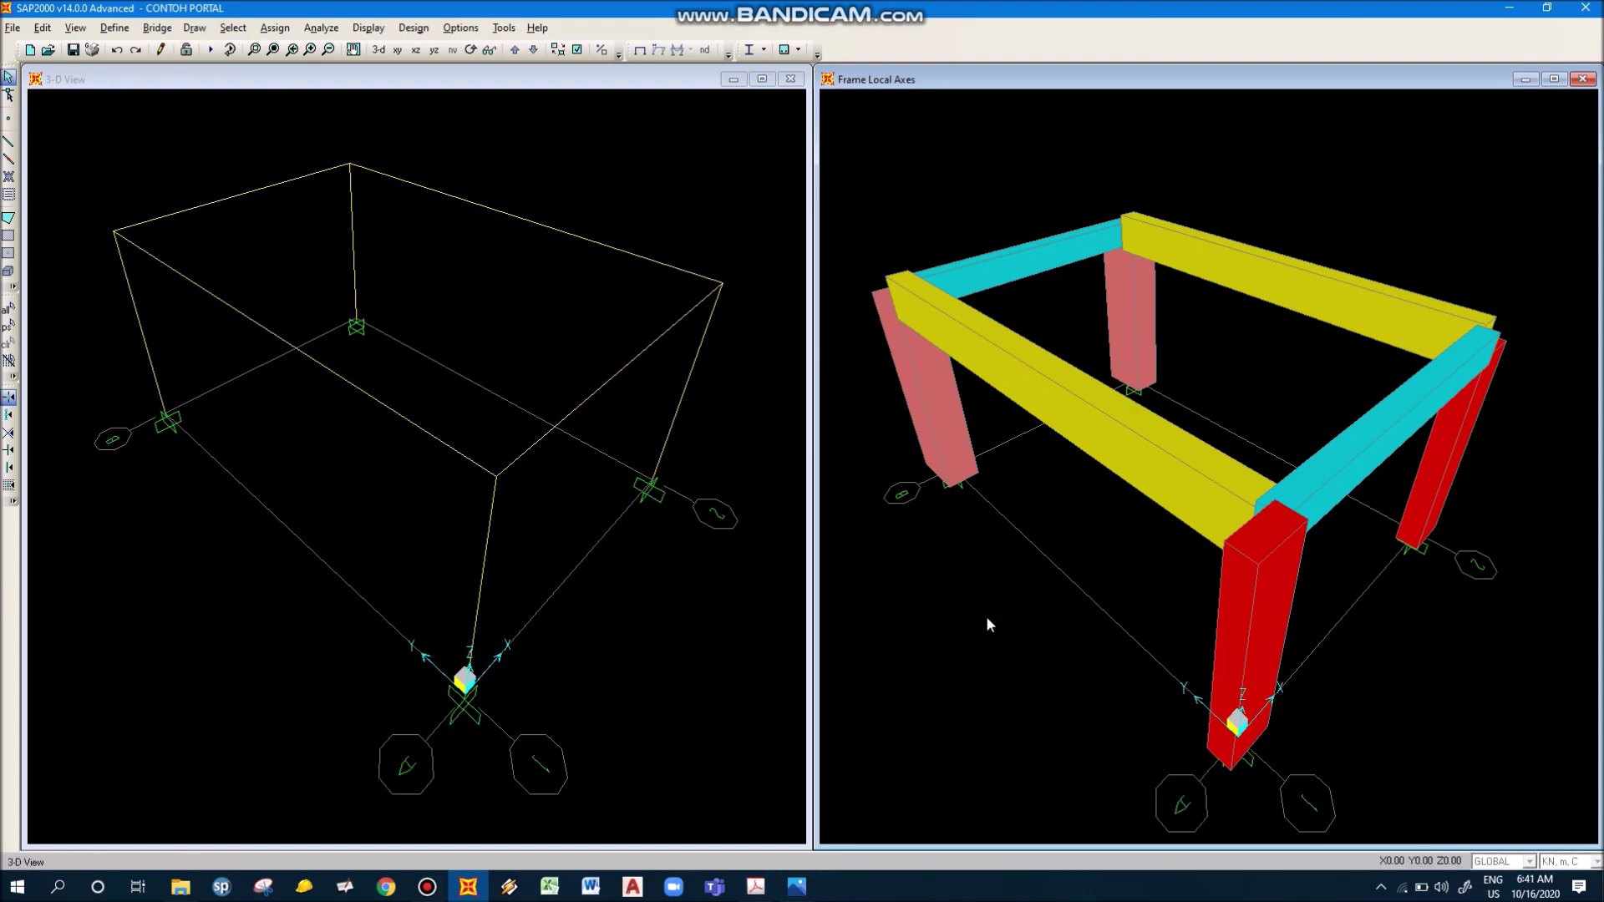
click(276, 29)
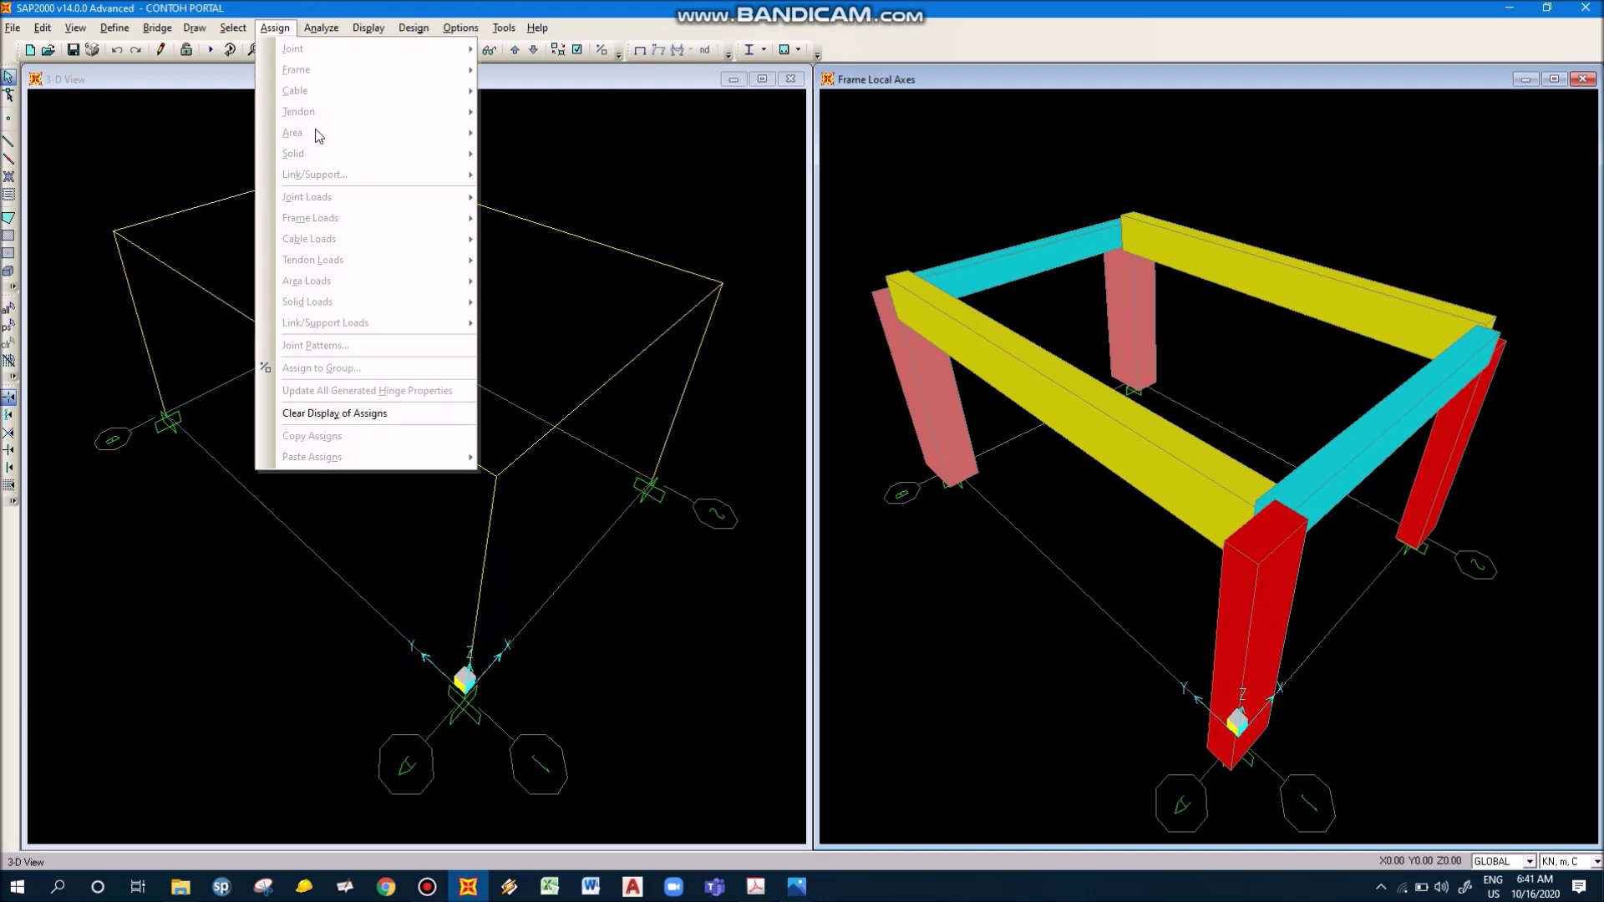
click(1199, 461)
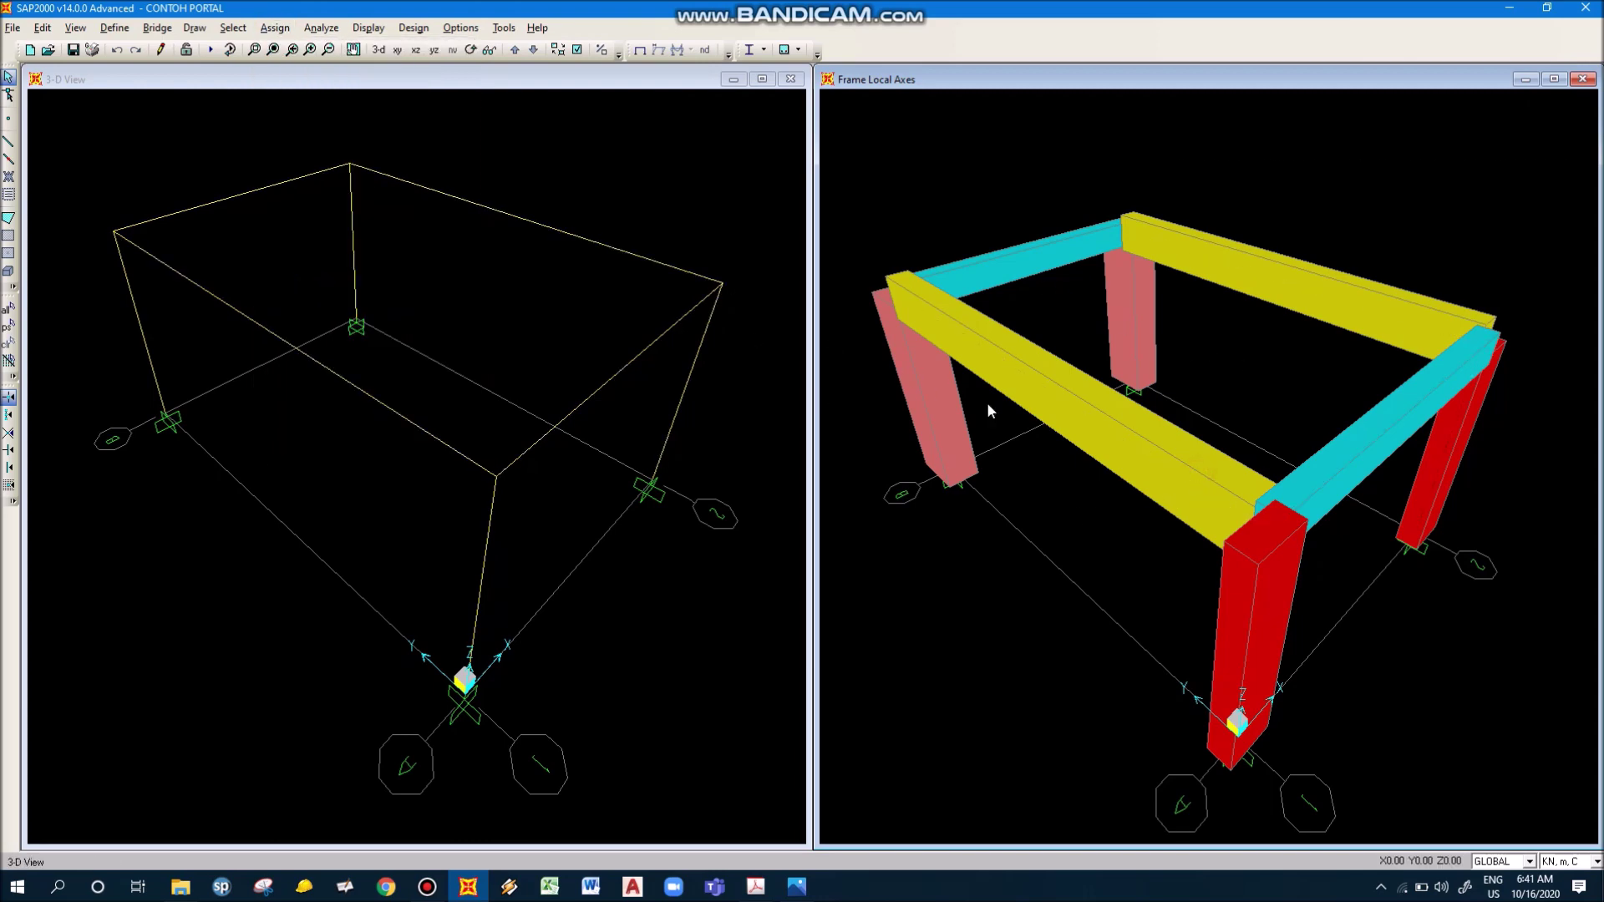
click(1172, 428)
click(275, 28)
mouse_move(299, 74)
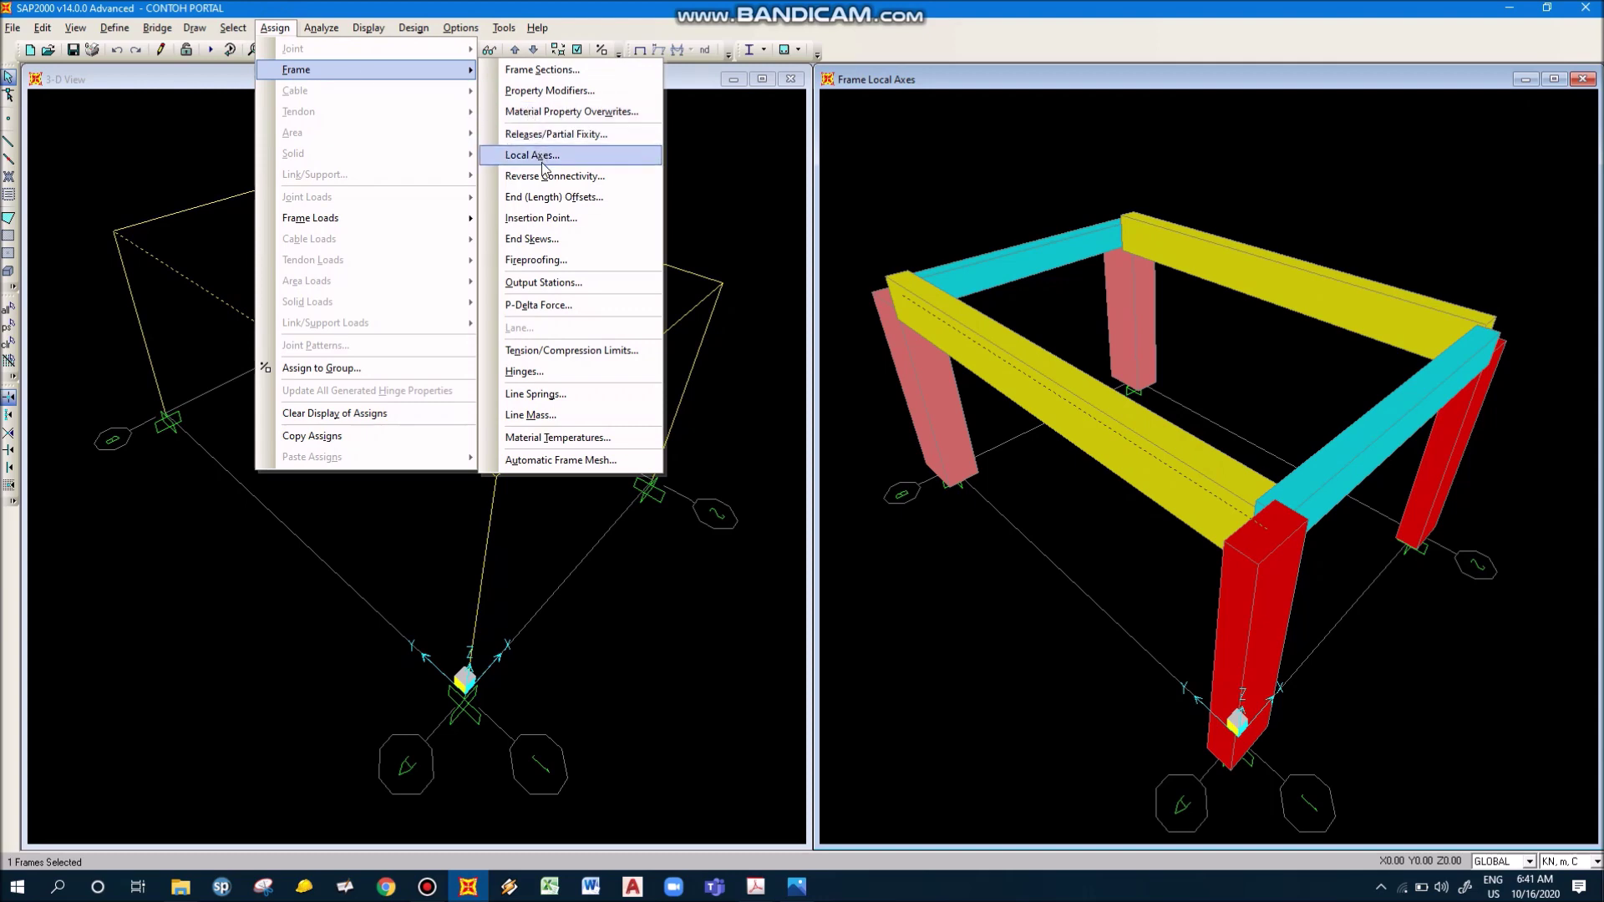
key(Escape)
key(Escape)
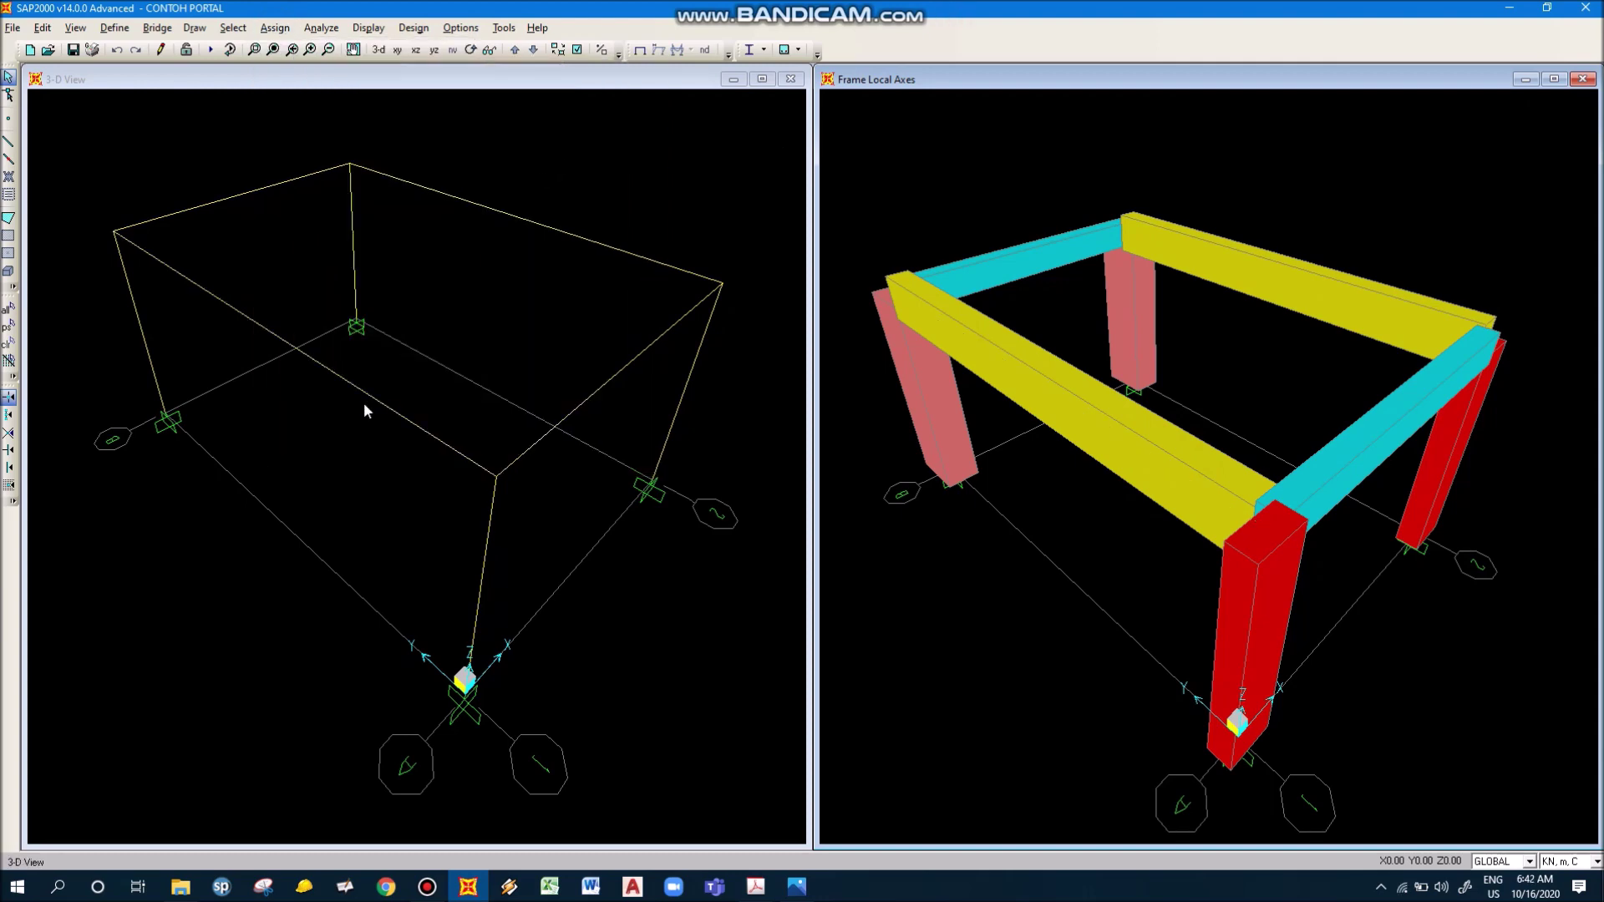
click(323, 83)
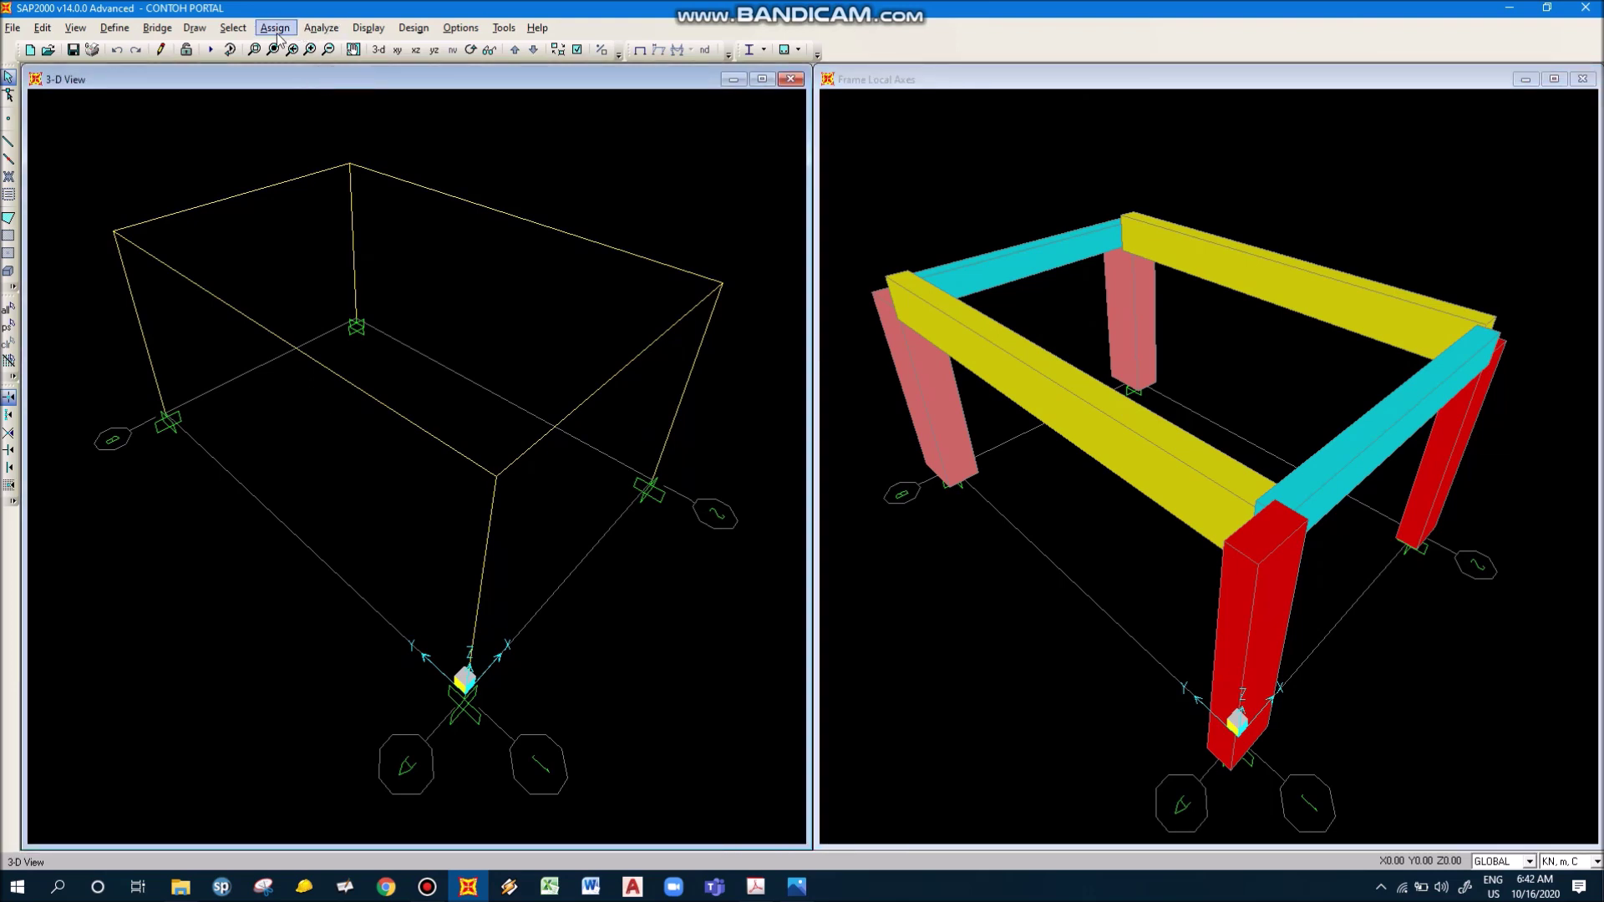
click(275, 28)
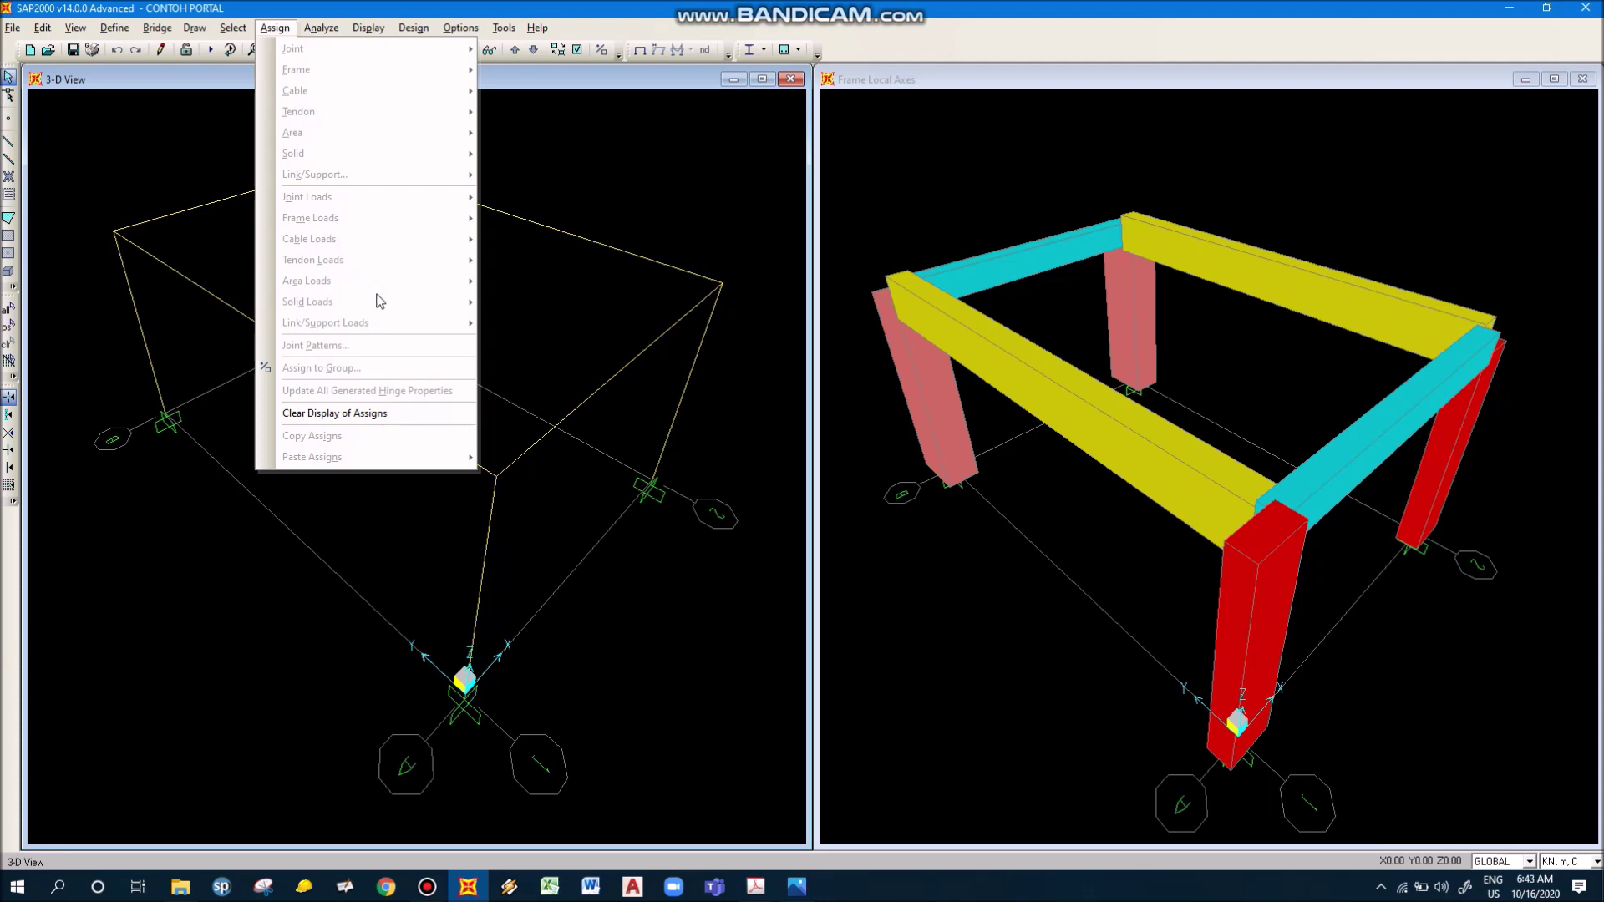
click(608, 649)
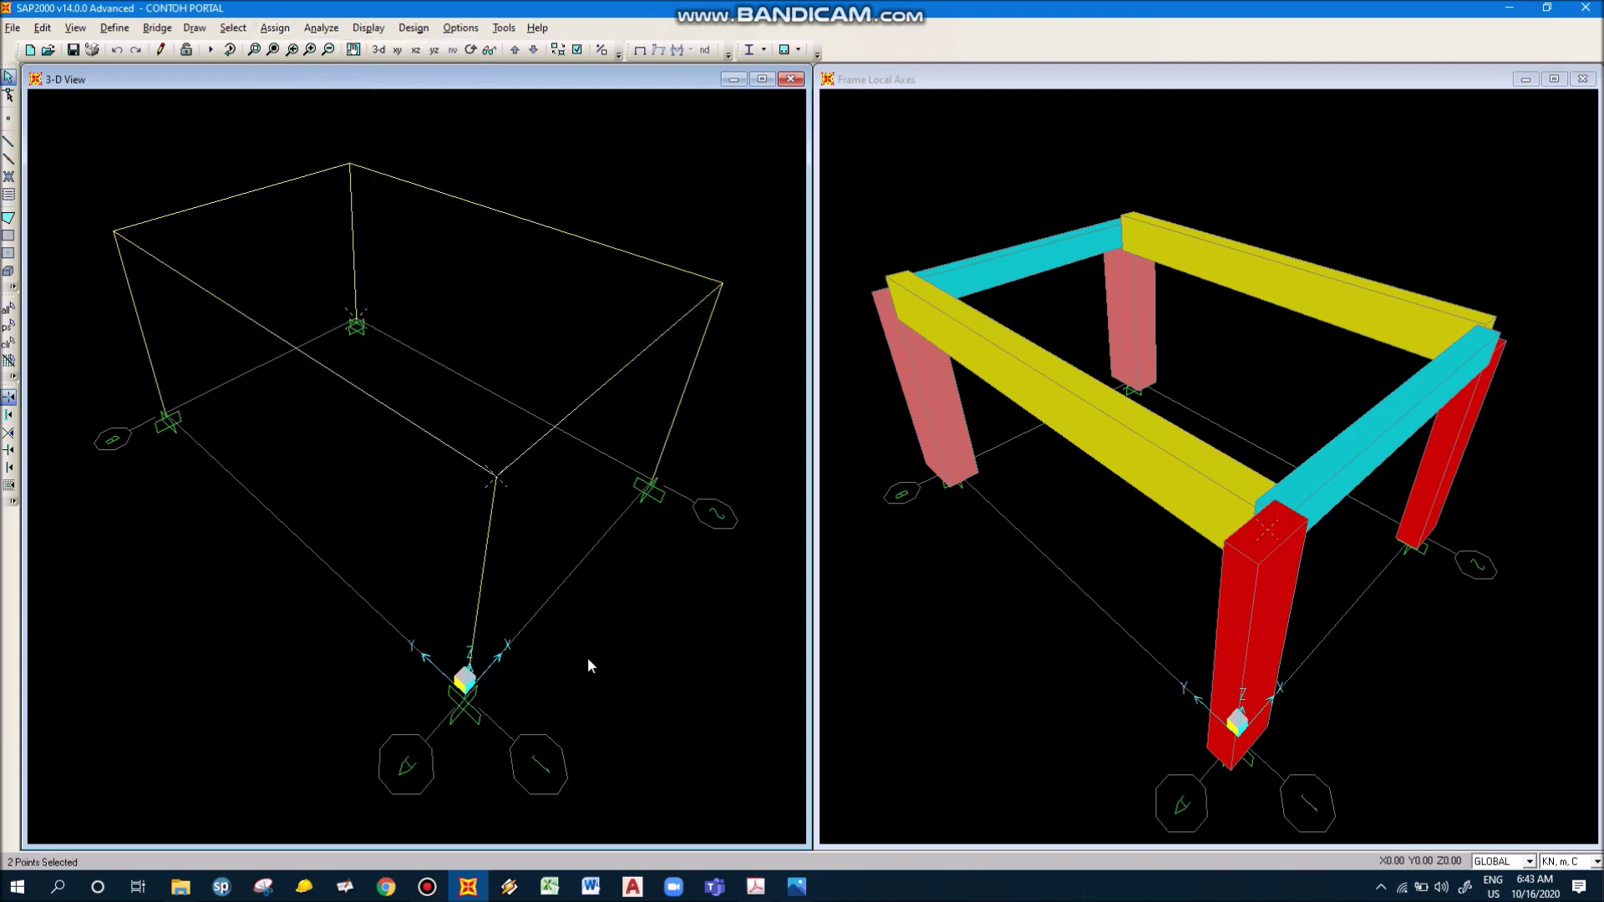
click(572, 678)
Start assigning joint forces to the top joint at grid B-1 and open the load pattern choices
click(113, 230)
click(276, 28)
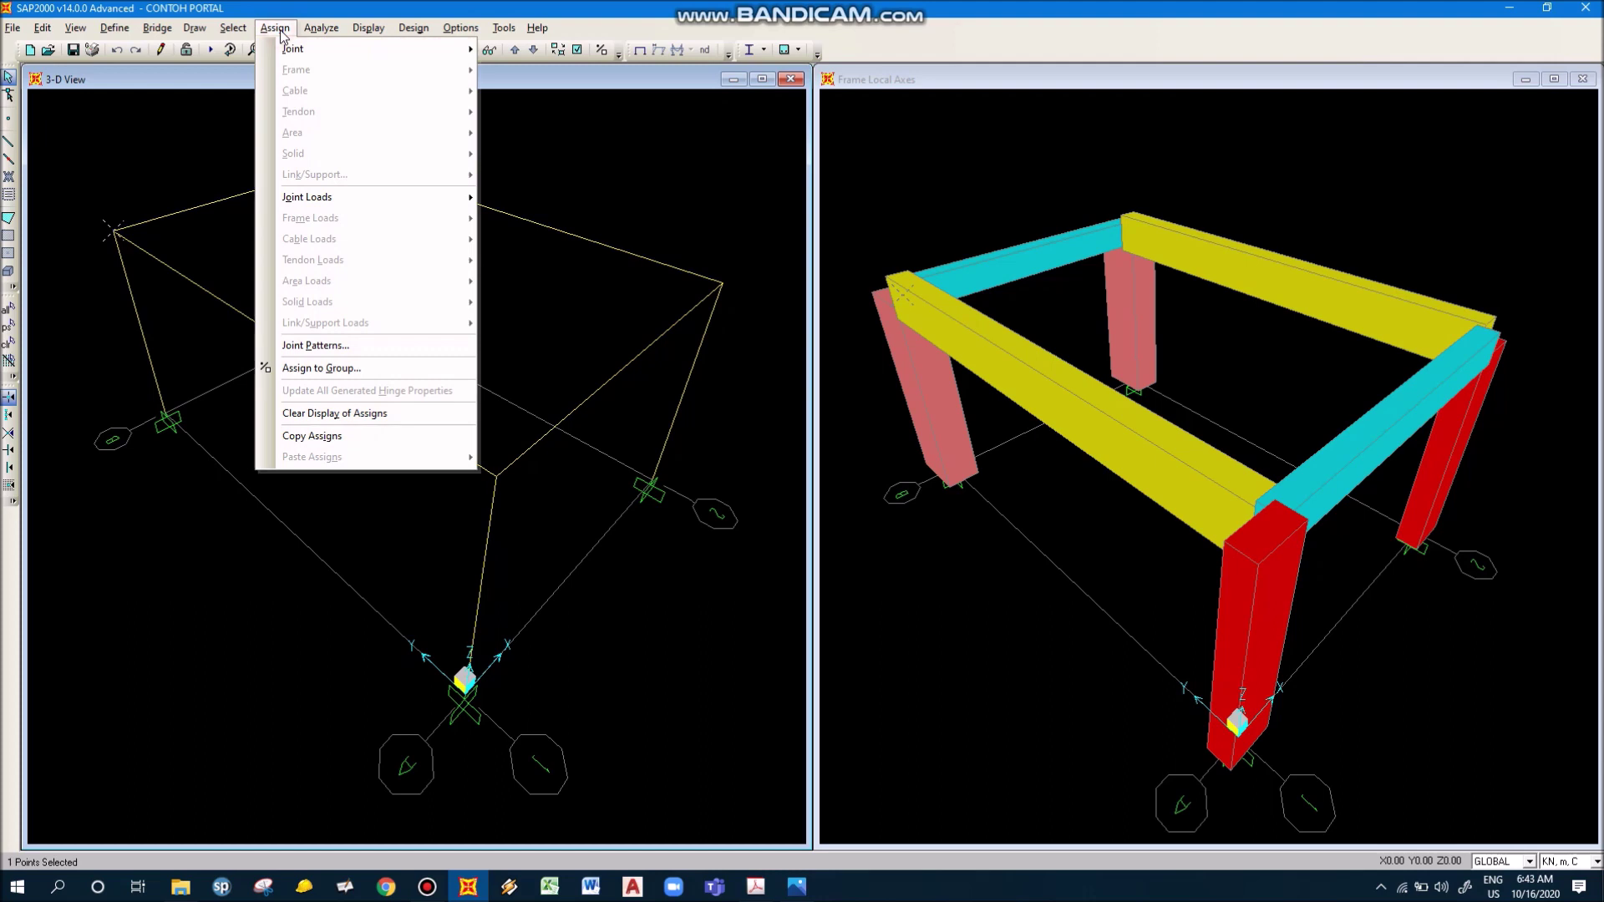
mouse_move(323, 199)
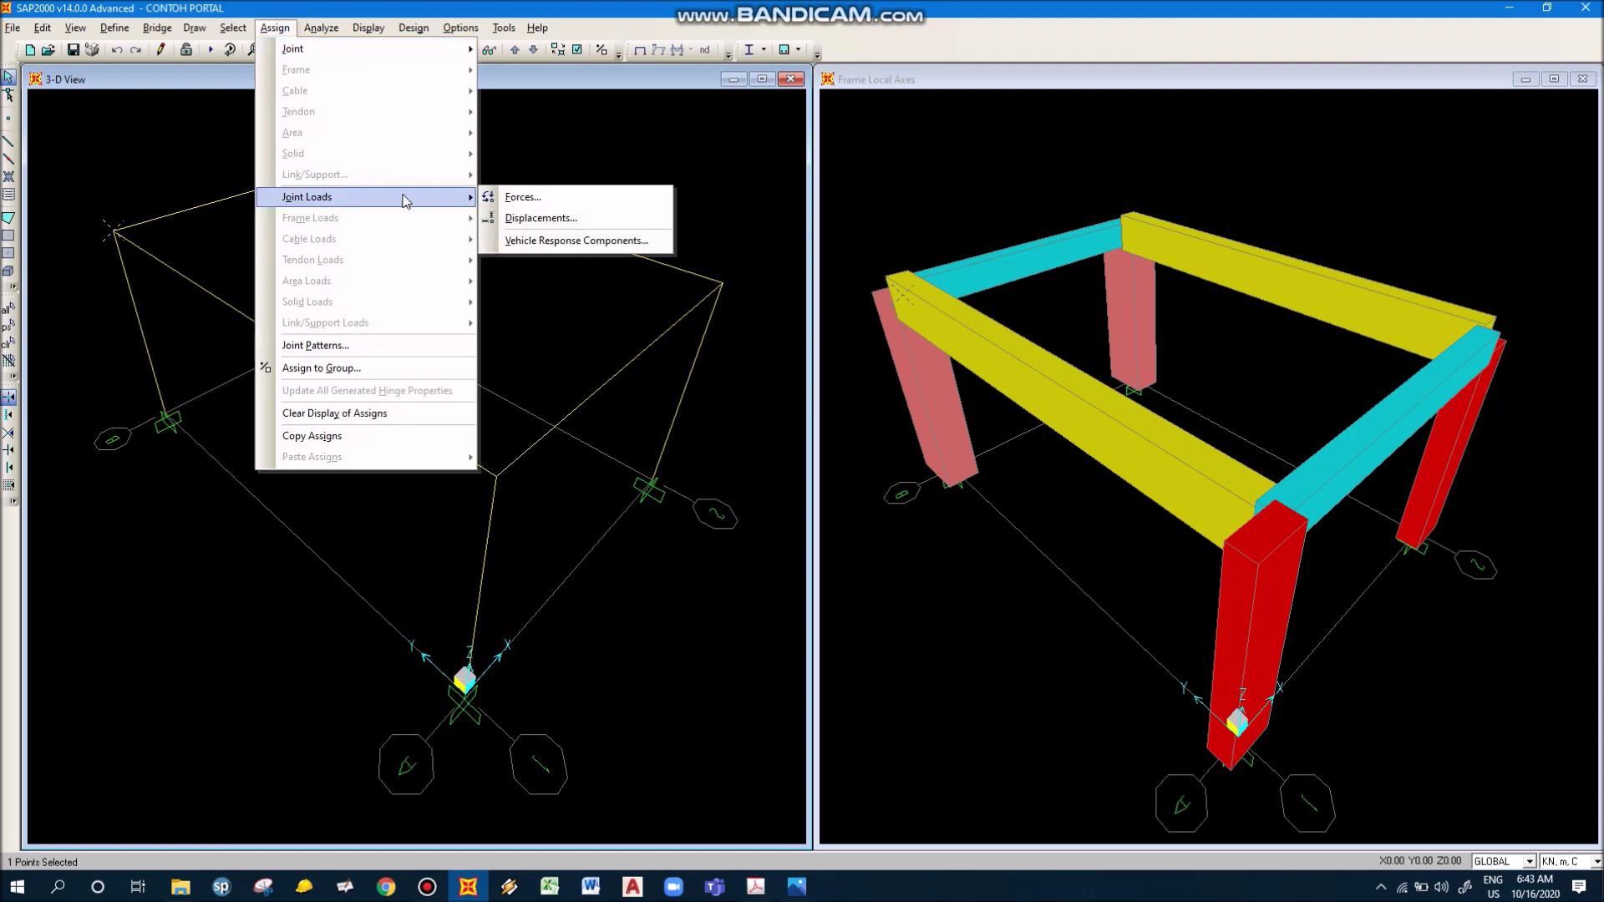
click(599, 199)
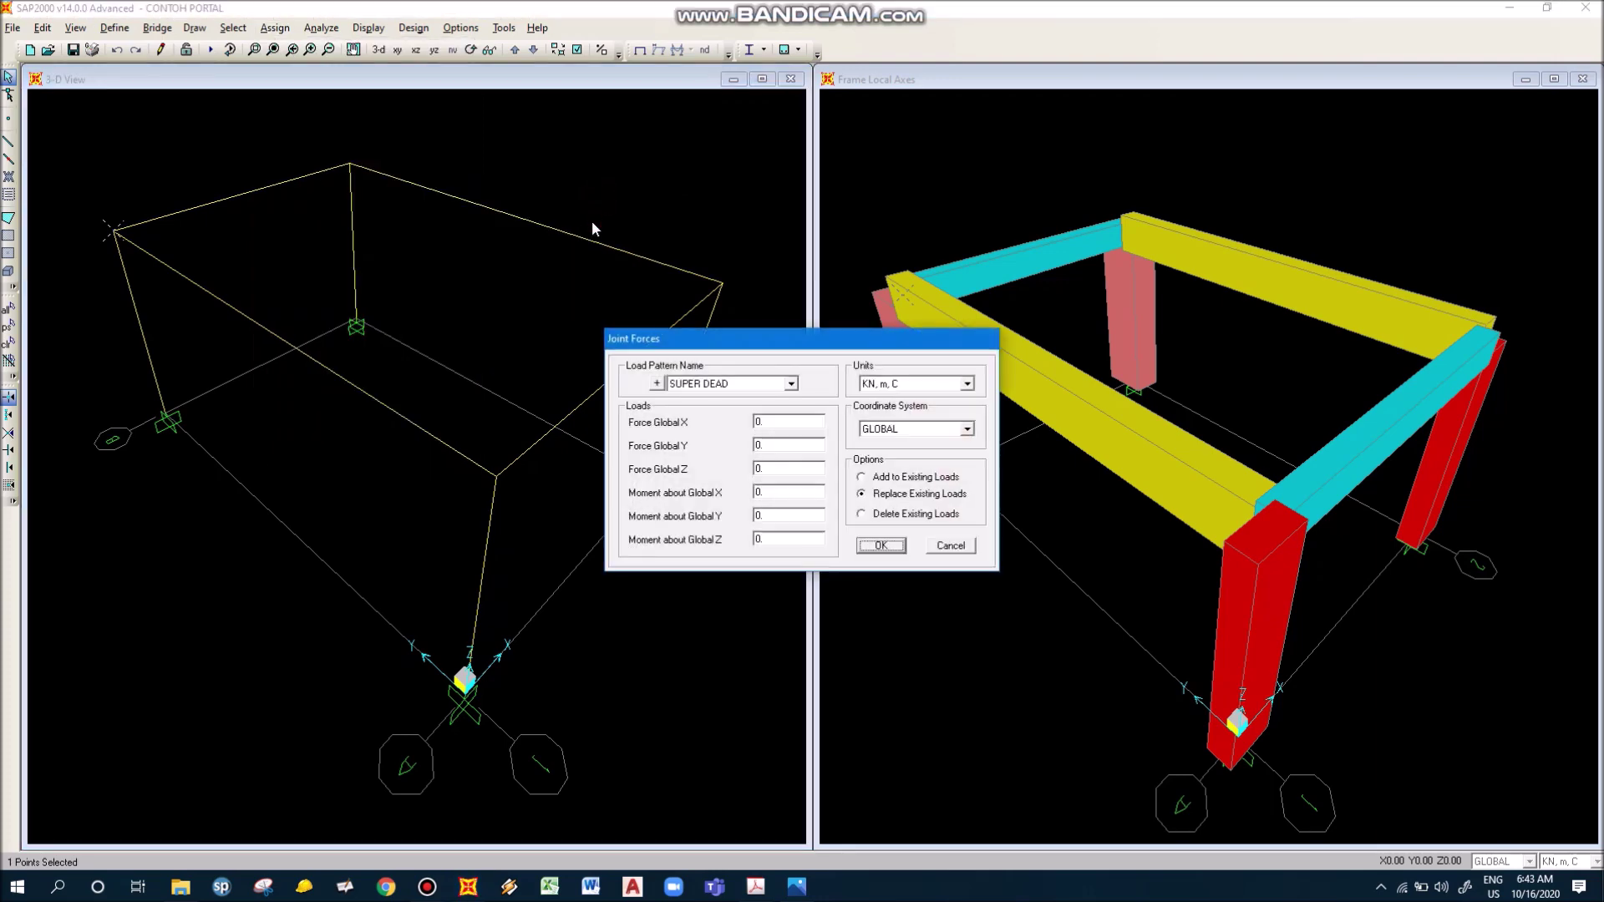
click(794, 385)
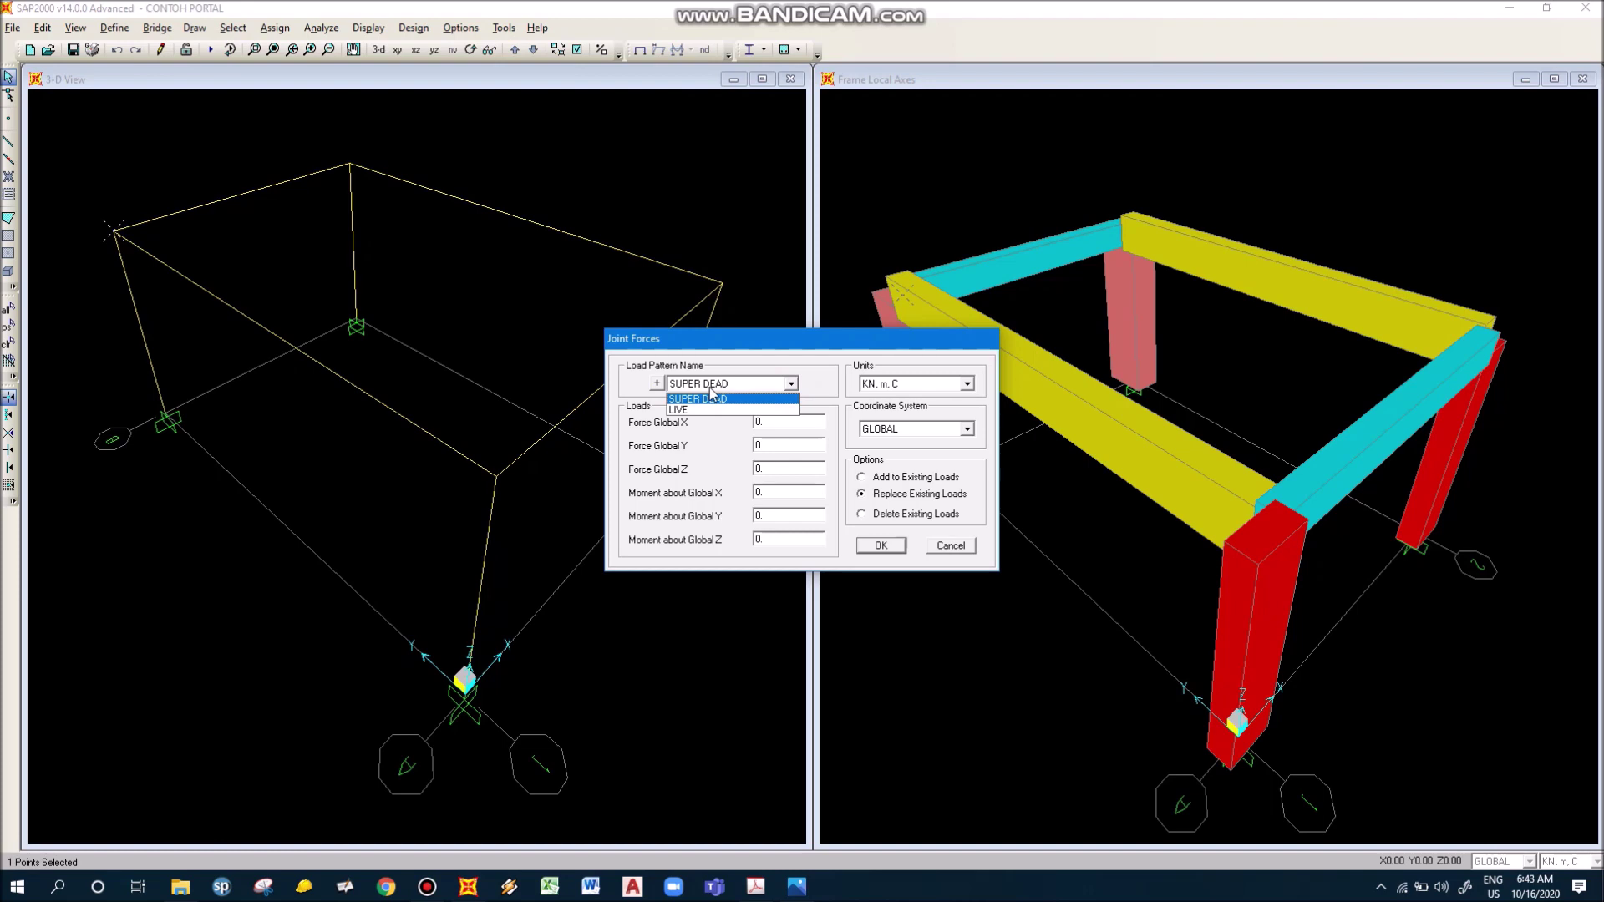
Assign the selected joint a SUPER DEAD joint force in Kgf, m, C units, GLOBAL coordinates, with Force Global Z of -500
click(761, 401)
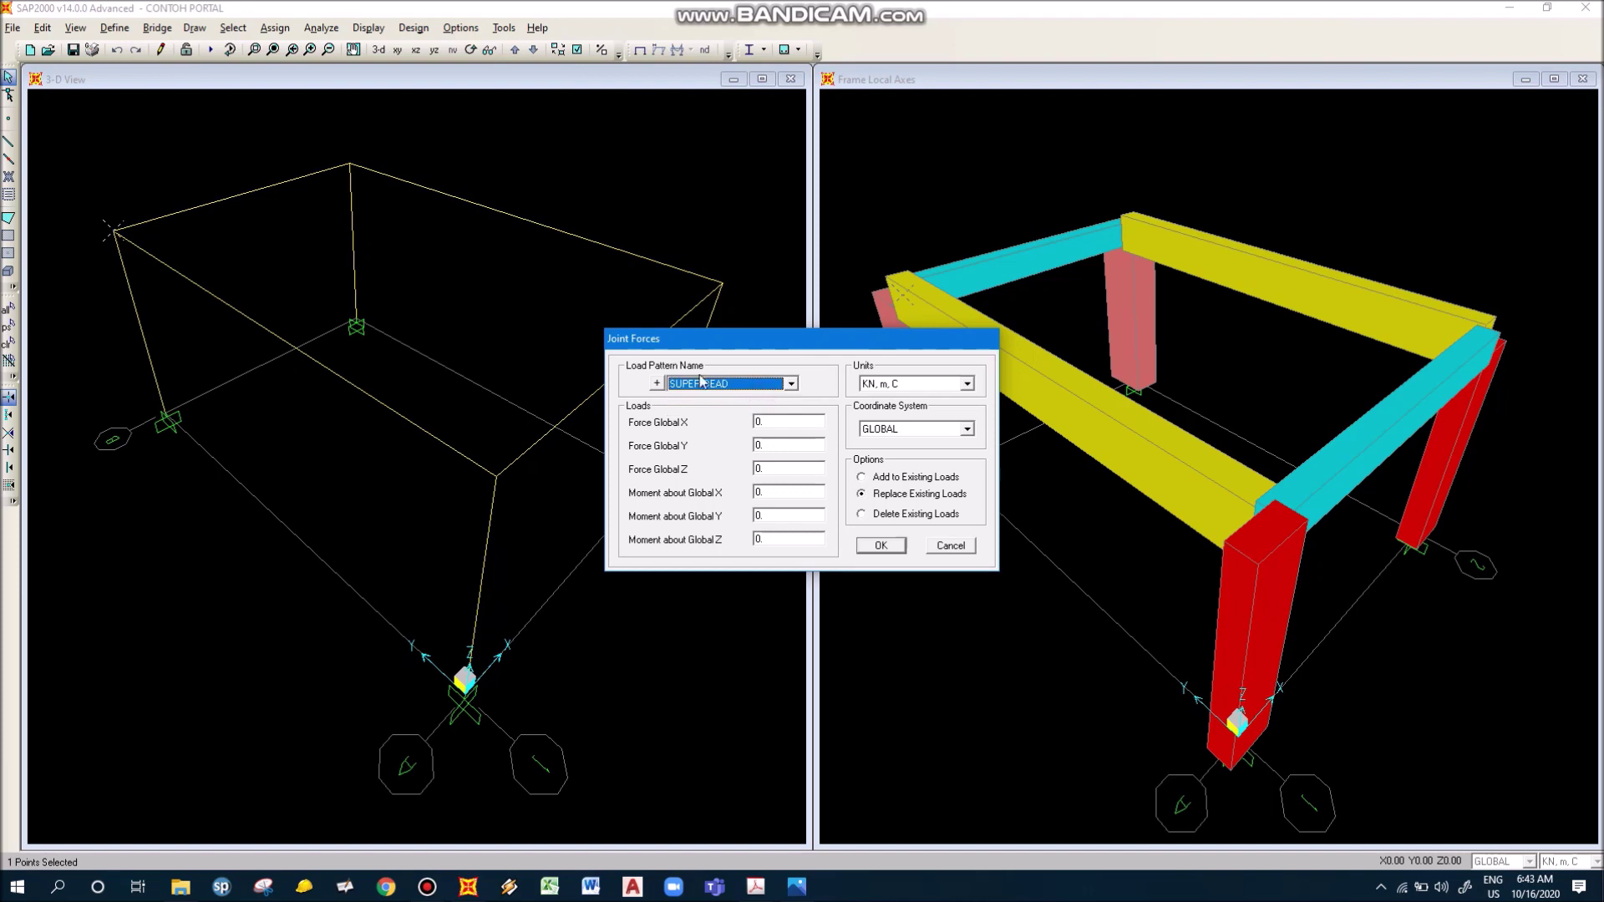
click(892, 384)
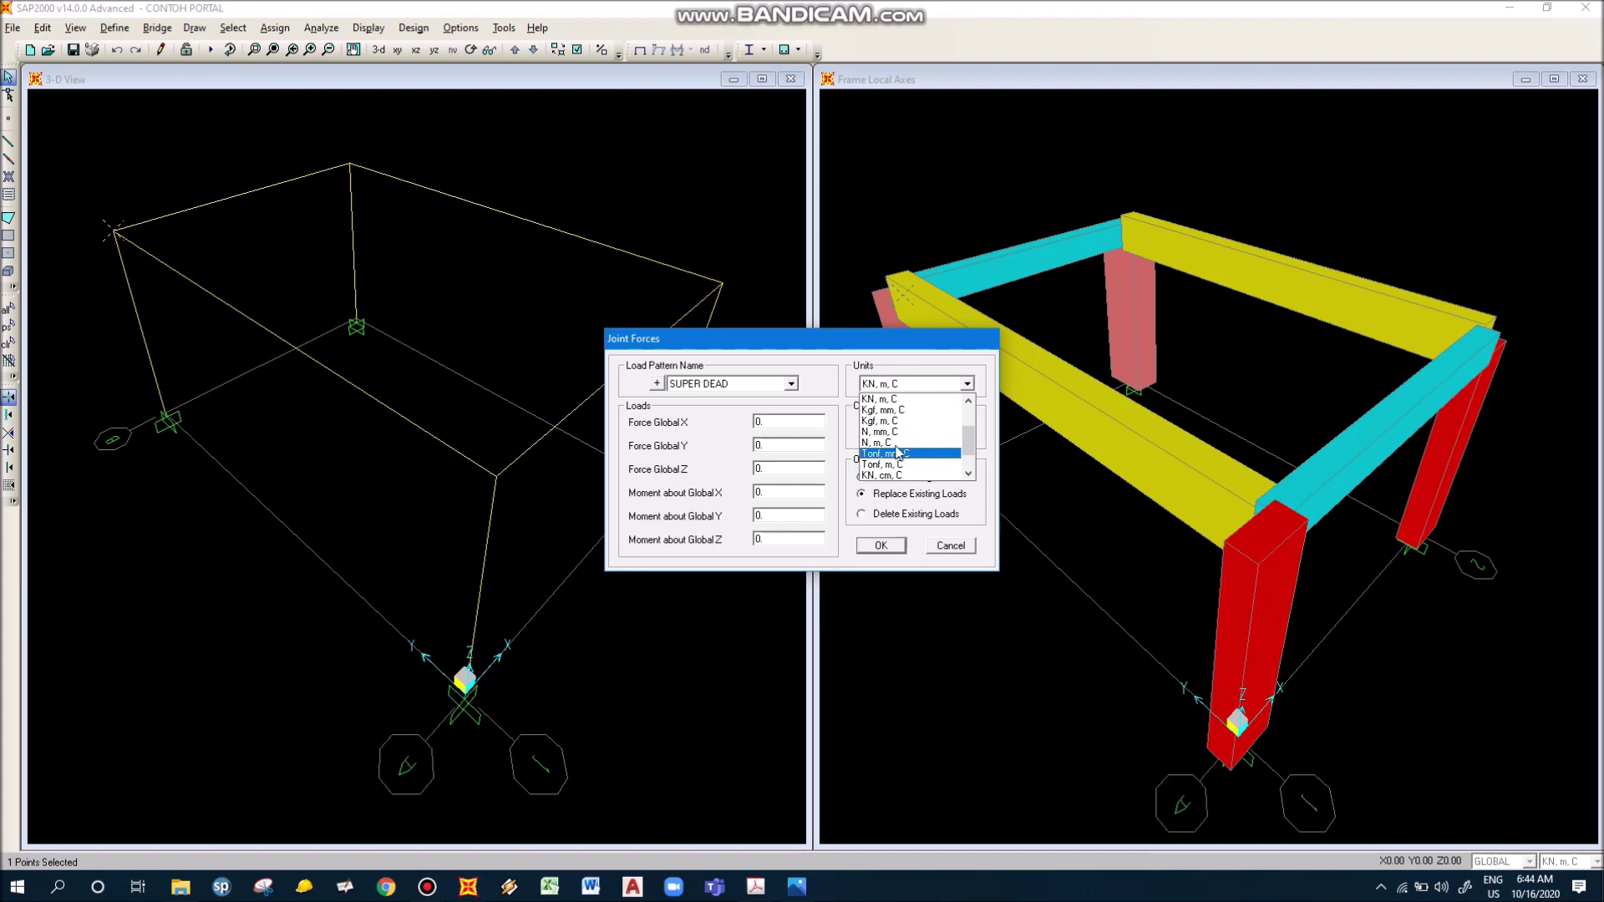
click(874, 422)
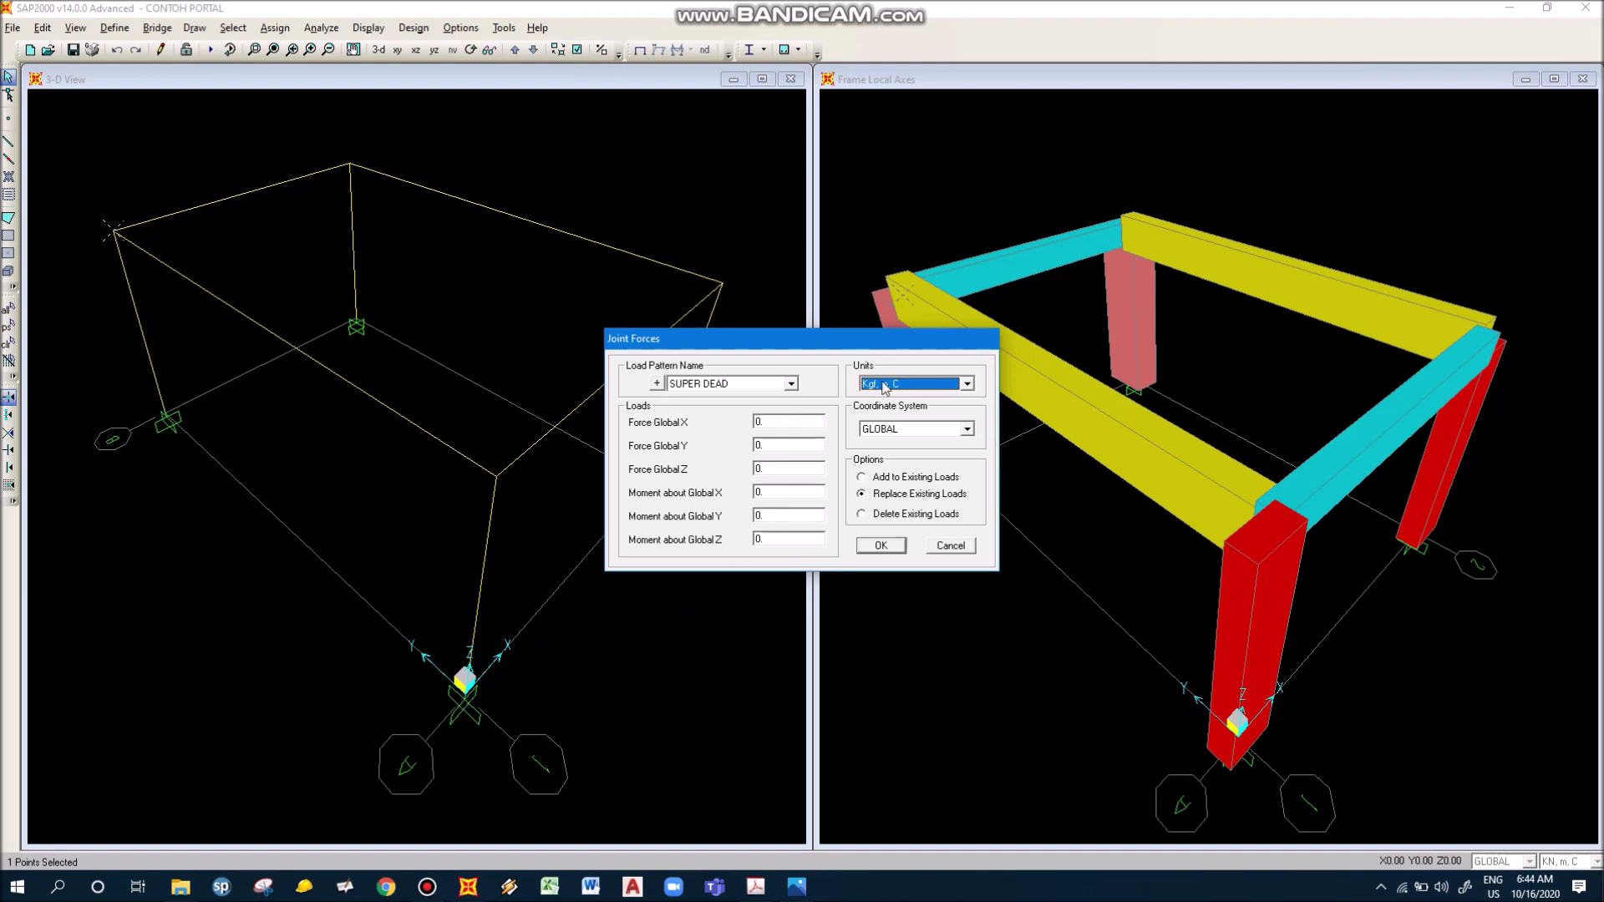
click(918, 431)
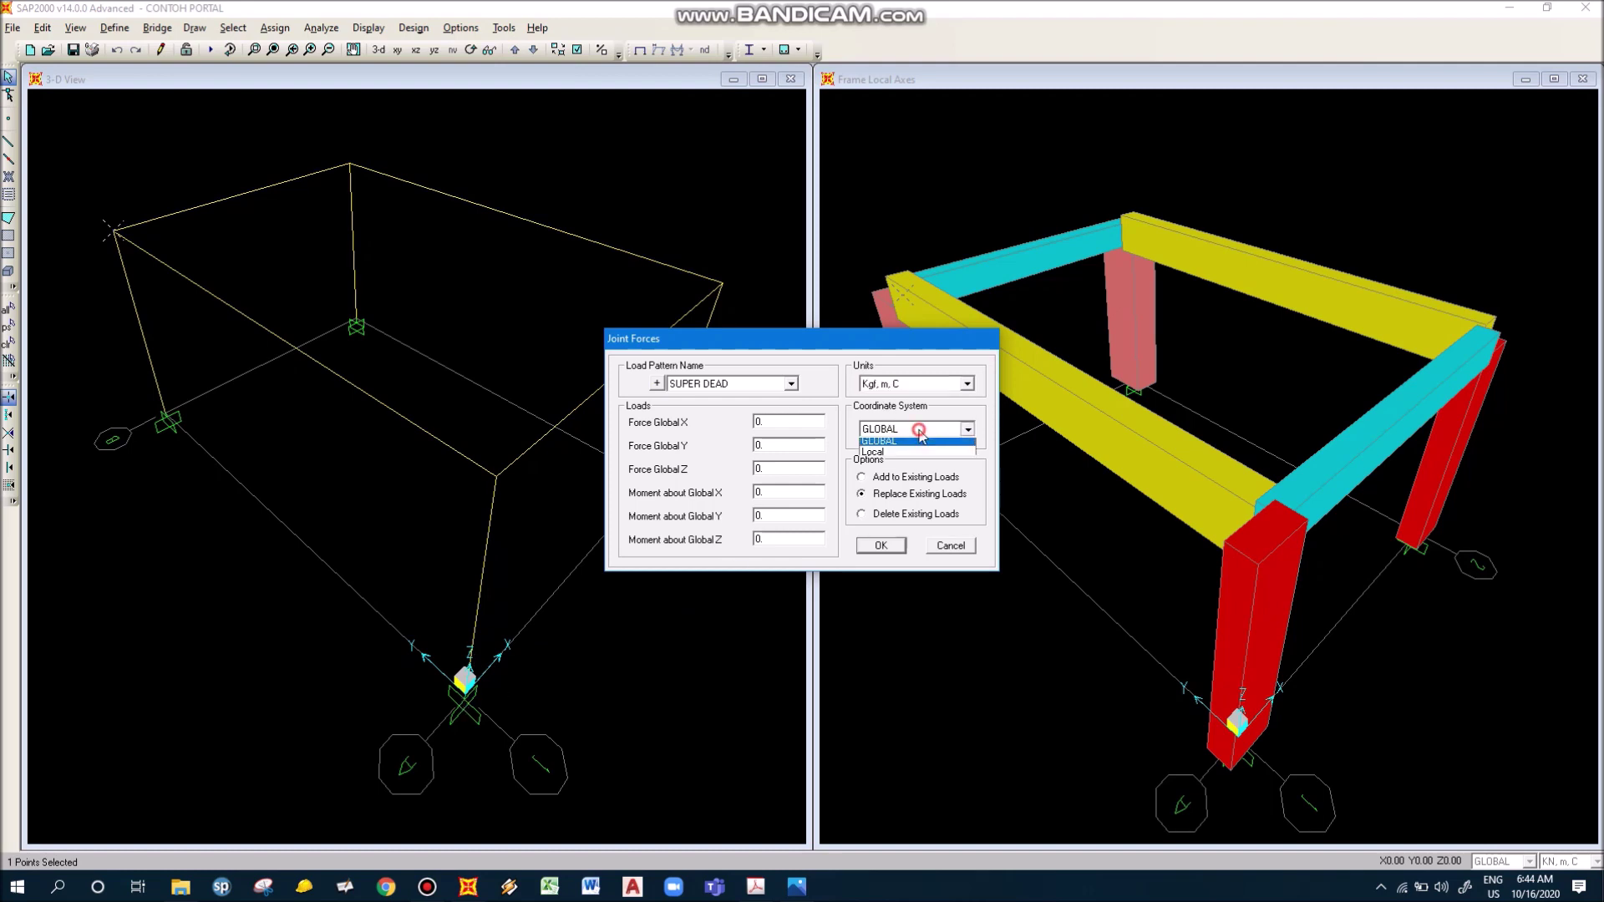
click(919, 432)
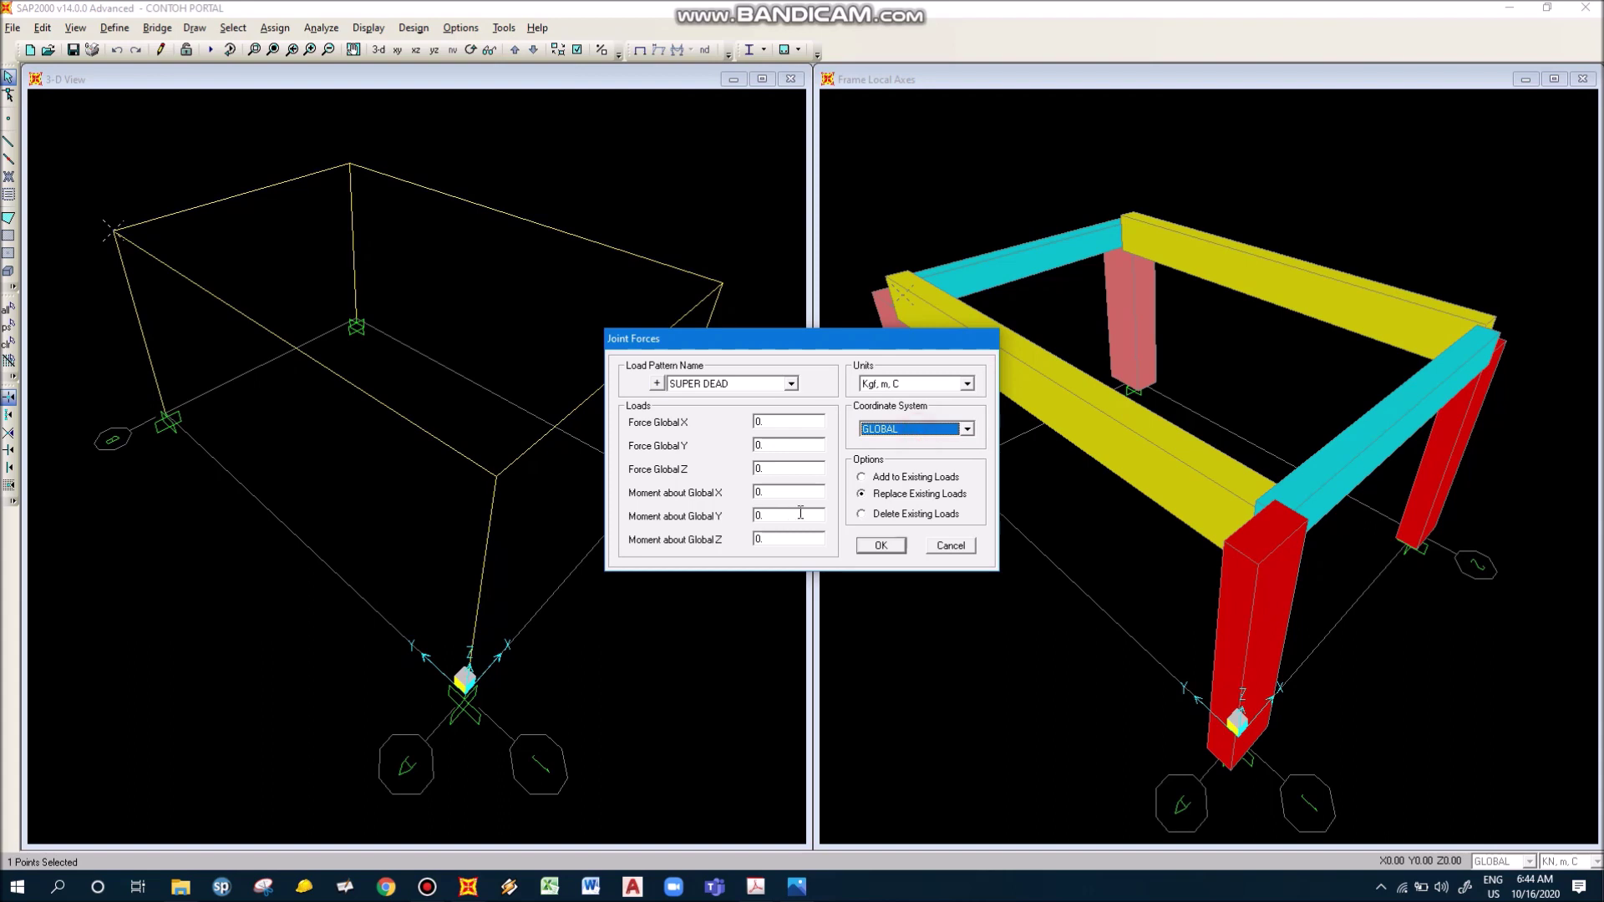
click(775, 424)
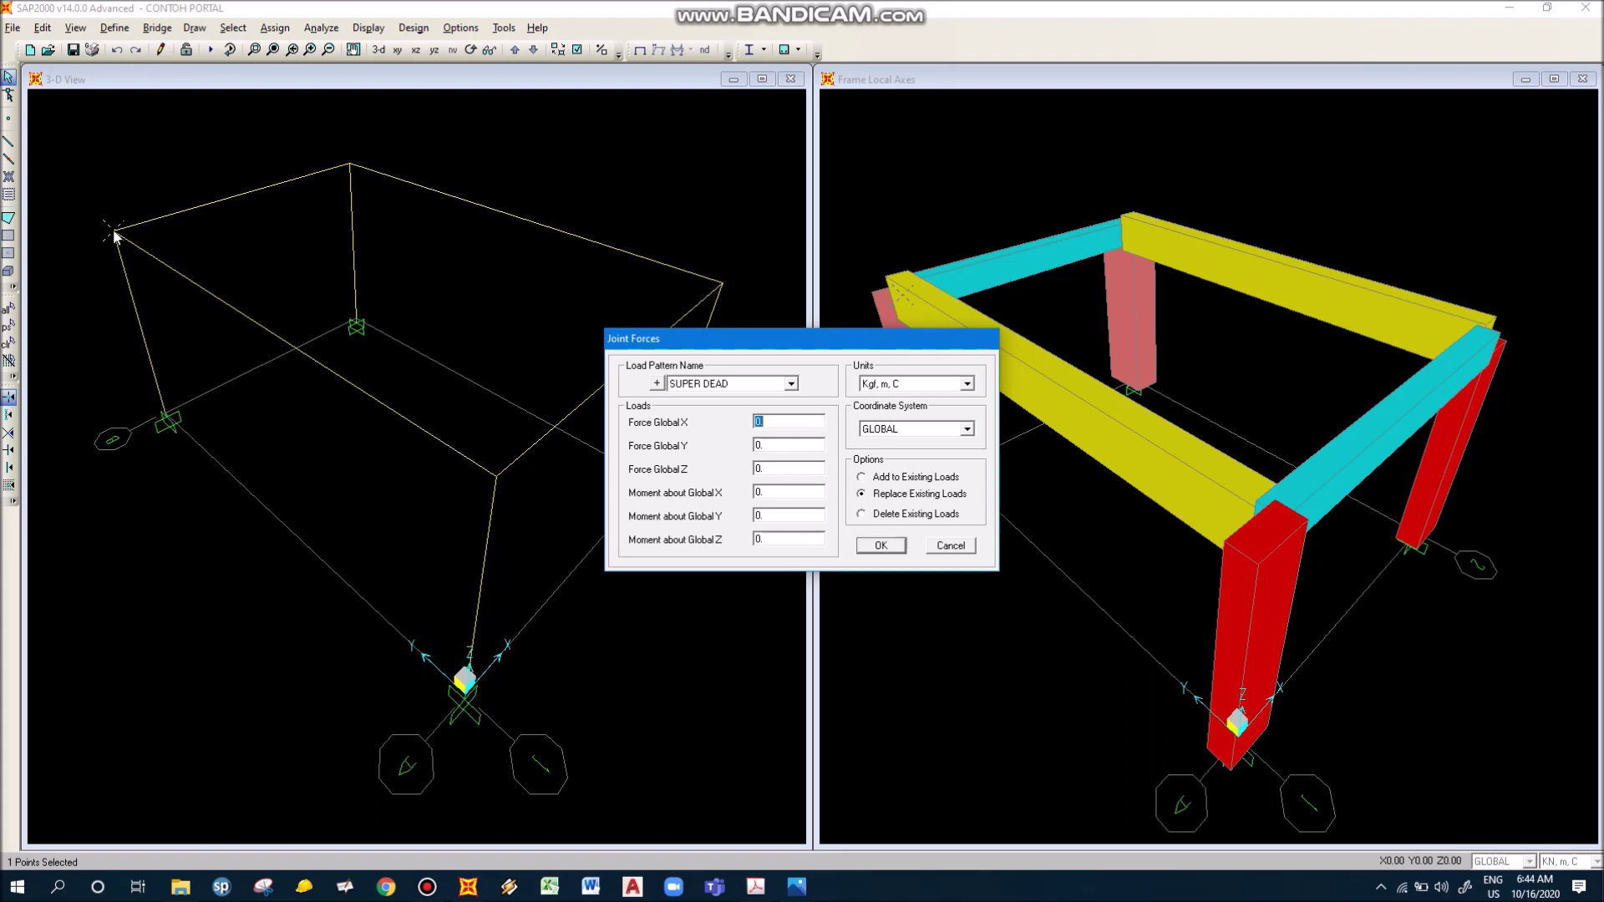
click(770, 468)
text(-500)
click(881, 546)
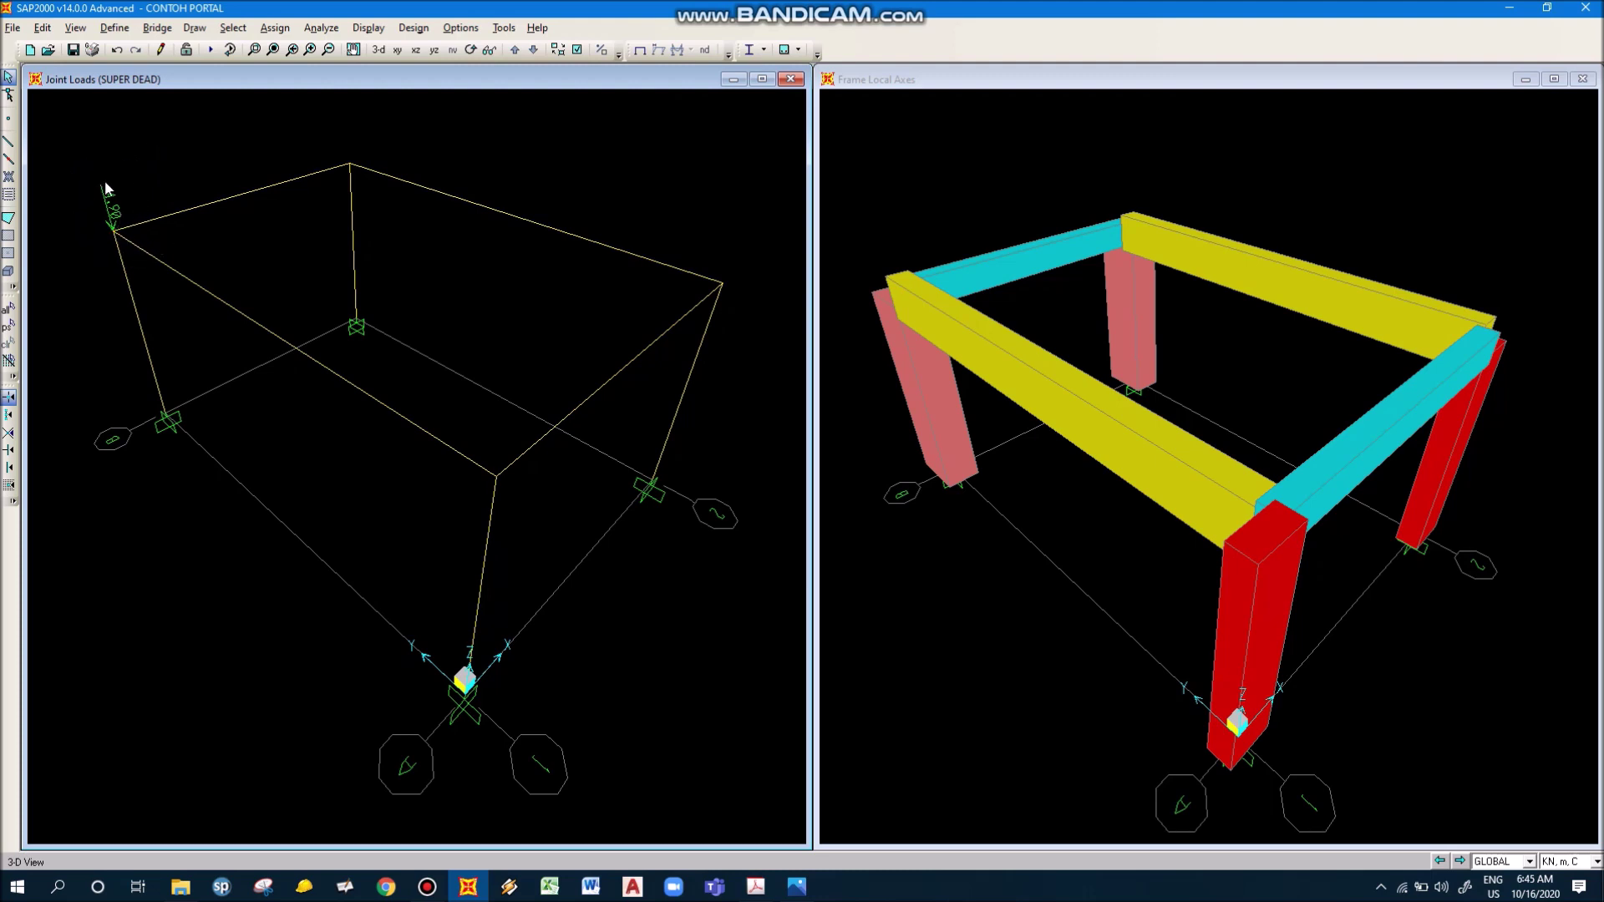
Check the joint load display in Kgf, m, C units and return the display units to KN, m, C
click(1557, 867)
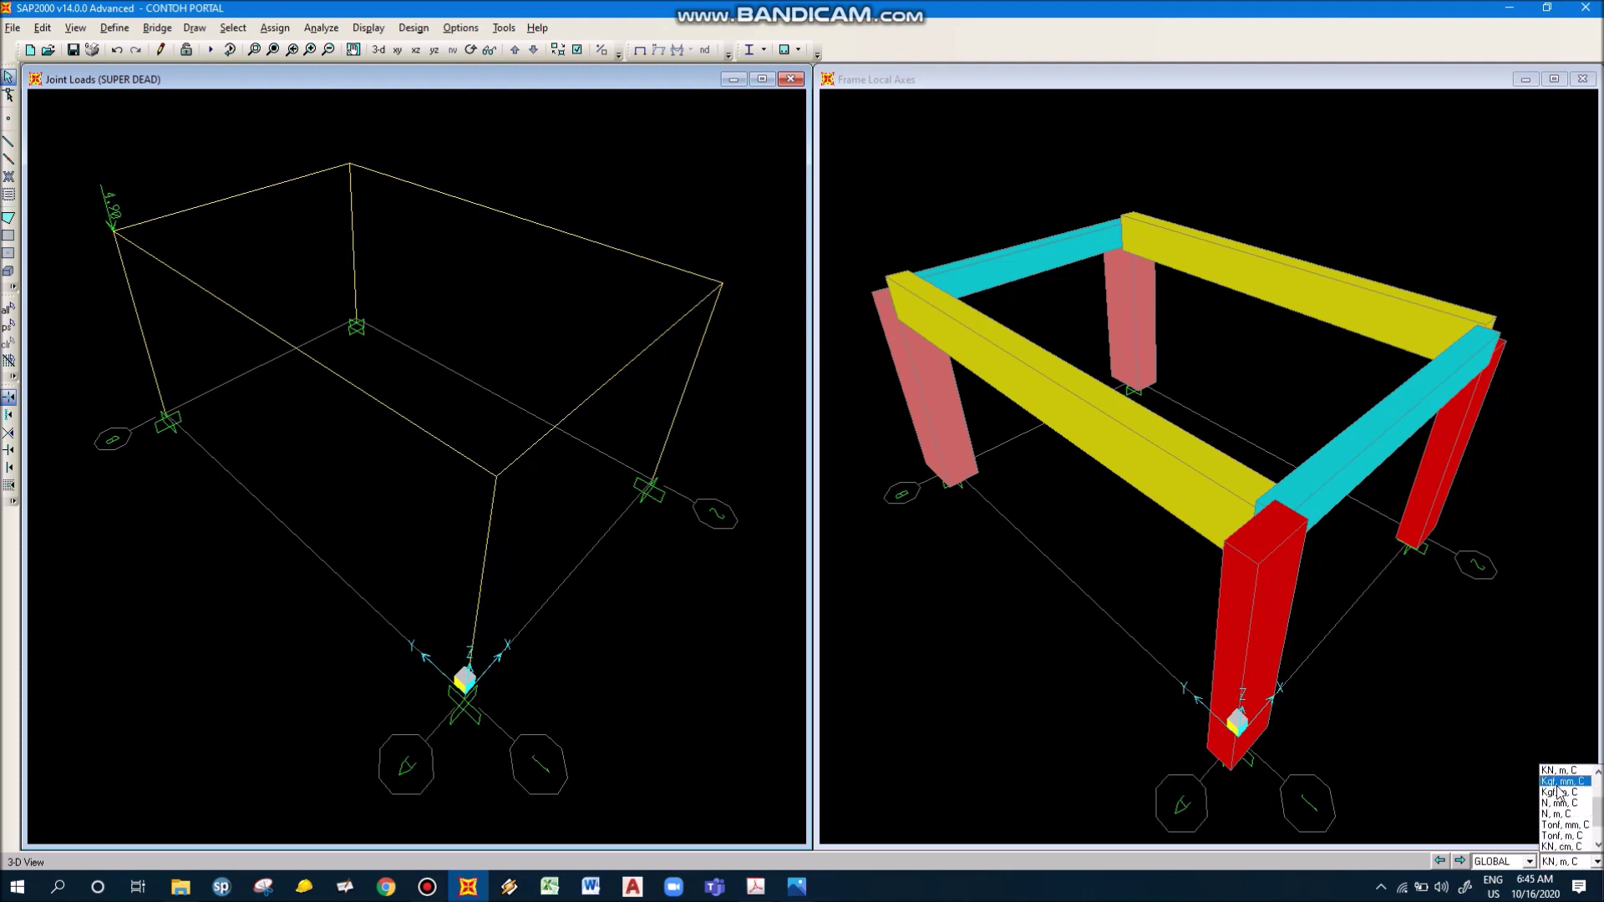
click(1558, 791)
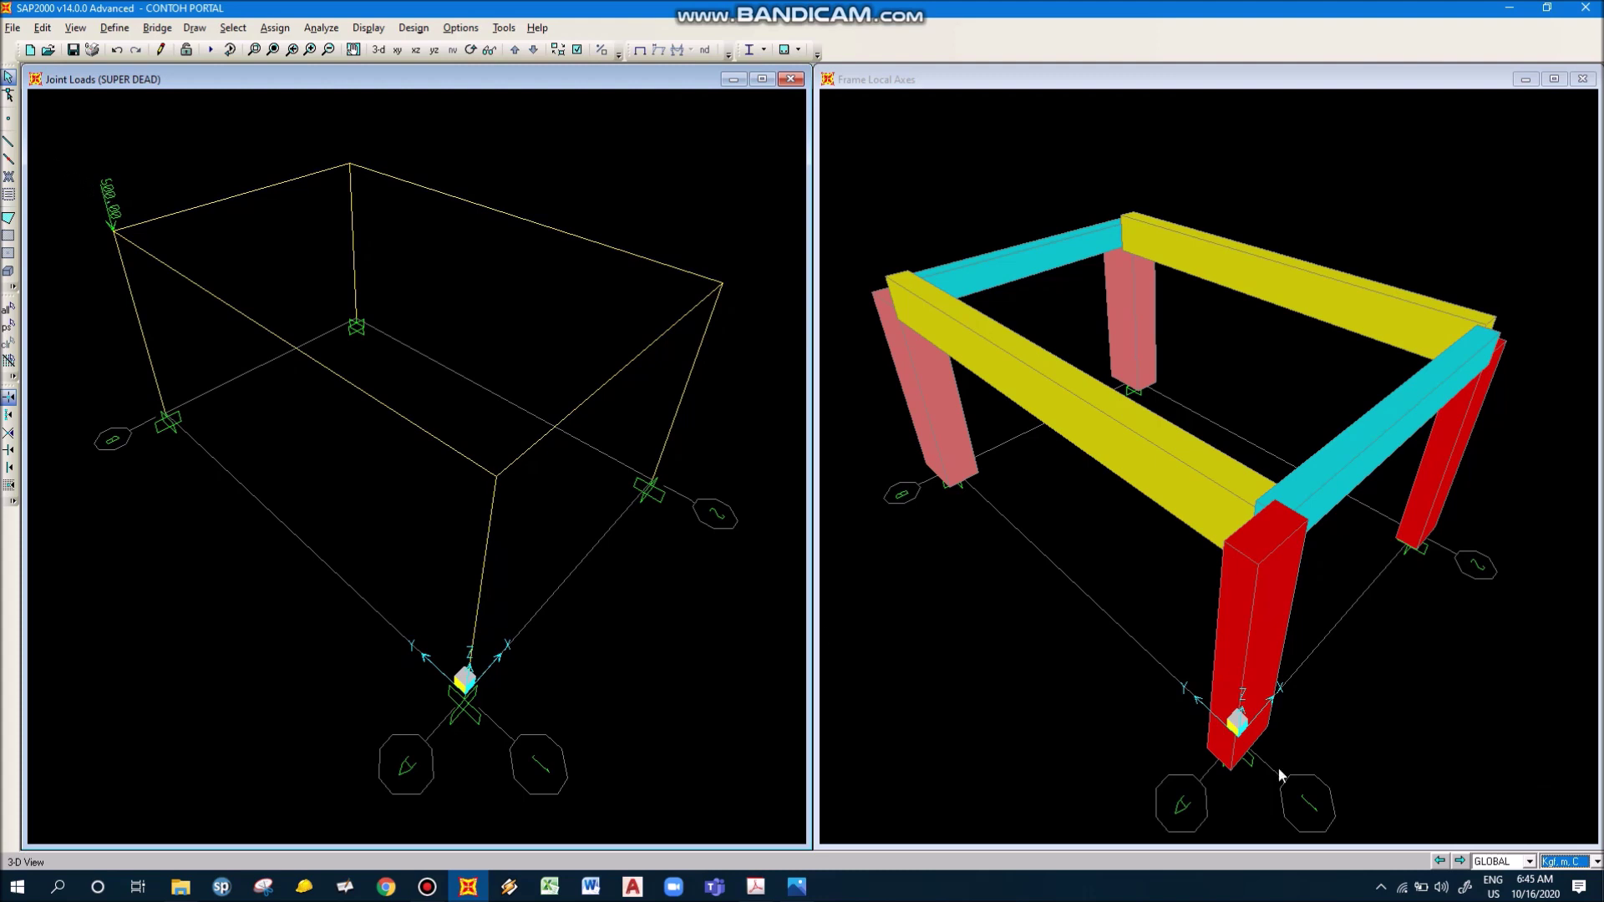
click(1564, 862)
scroll(1560, 814, up, 1)
click(1557, 782)
Assign the rear upper joint a SUPER DEAD joint force with Force Global X of -300 and Force Global Z of 0
click(349, 166)
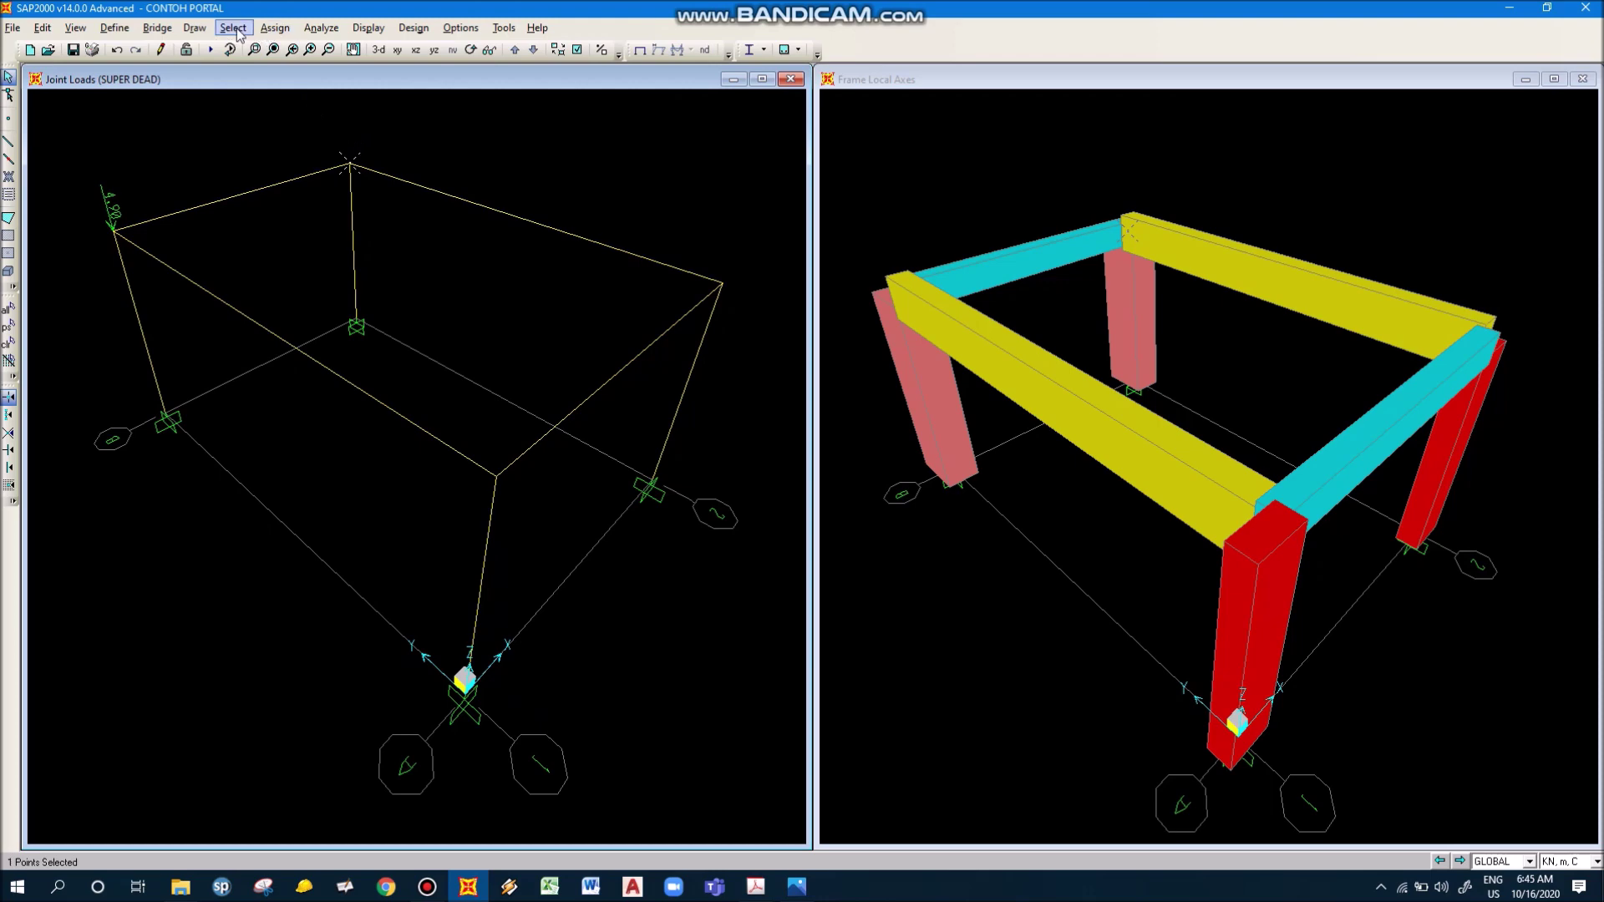
click(275, 28)
mouse_move(339, 197)
click(536, 197)
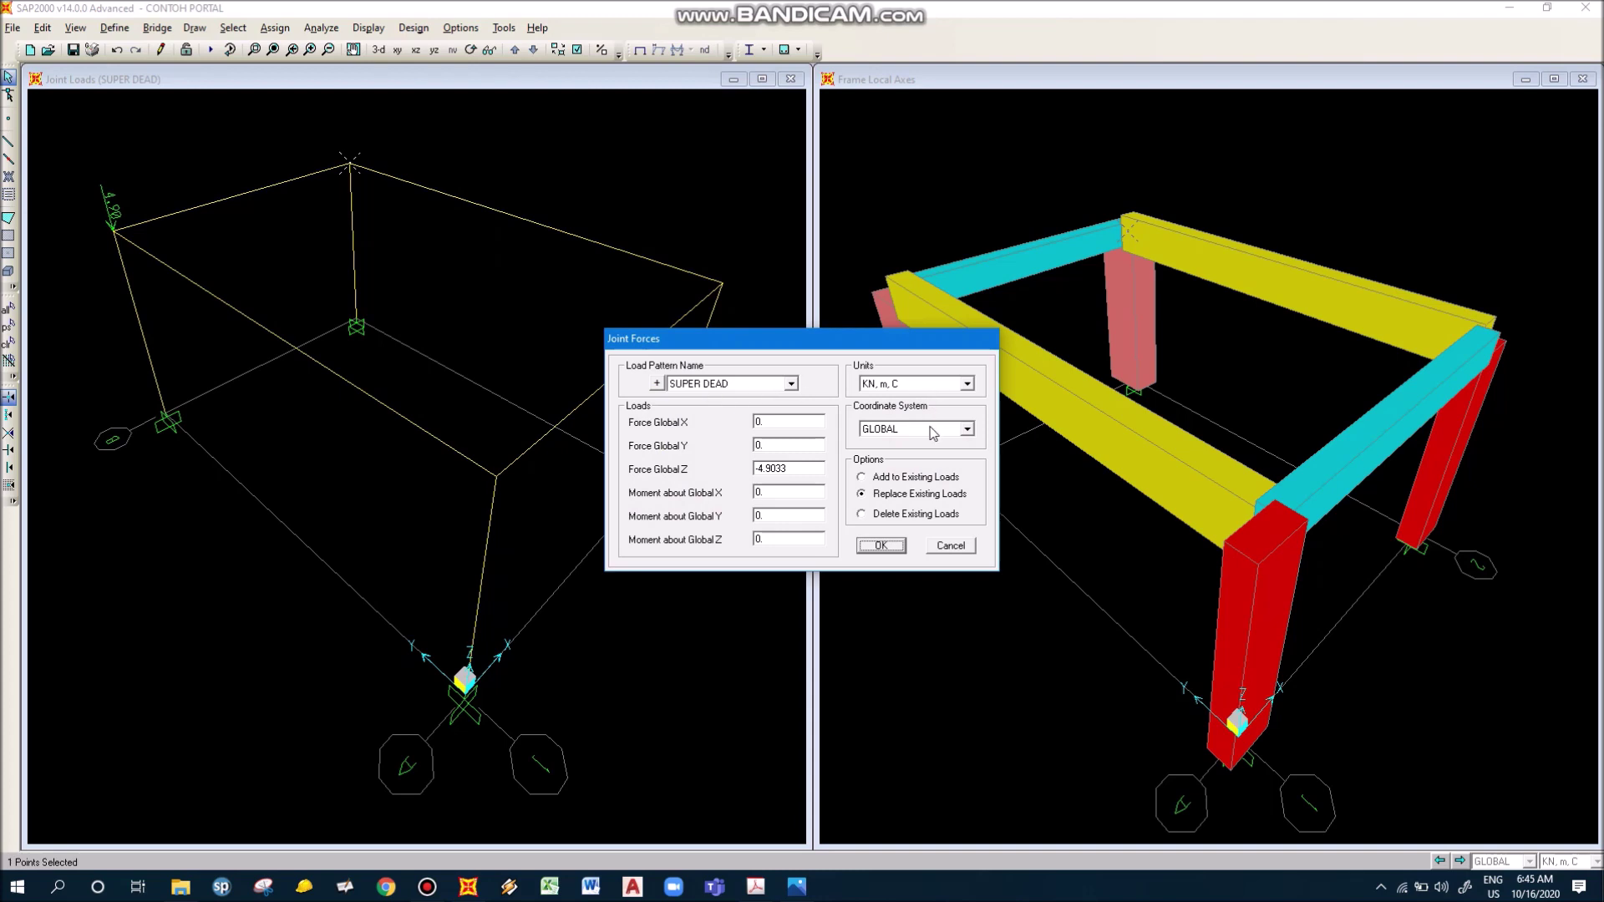
click(756, 468)
drag(809, 470, 746, 470)
text(0)
double_click(784, 425)
text(-30)
click(884, 545)
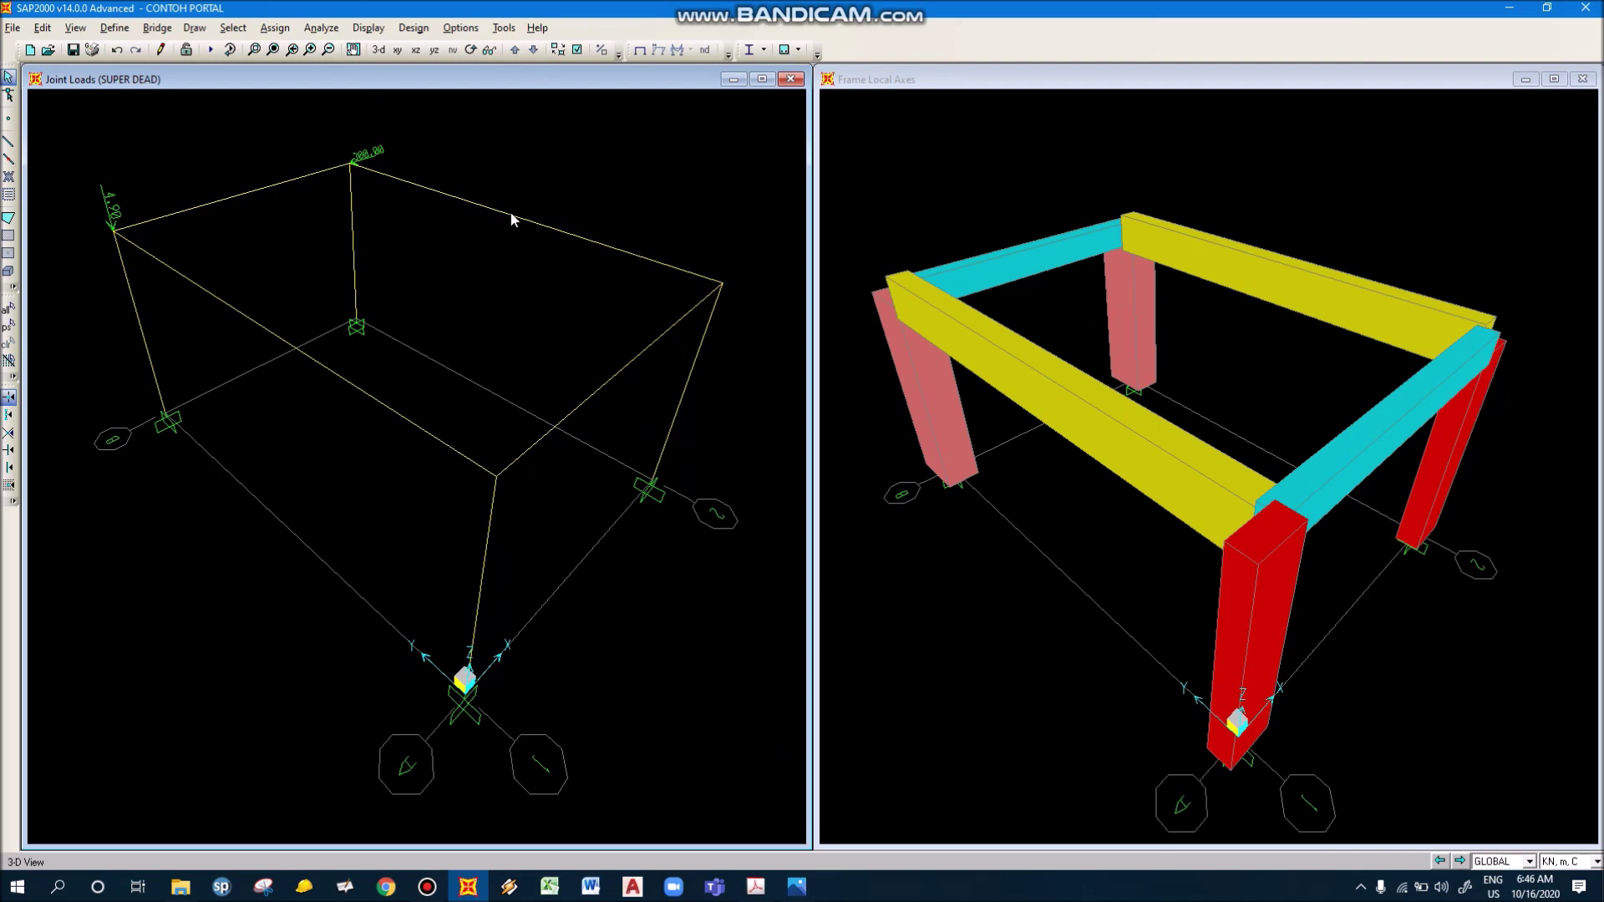
click(550, 189)
click(493, 268)
click(275, 28)
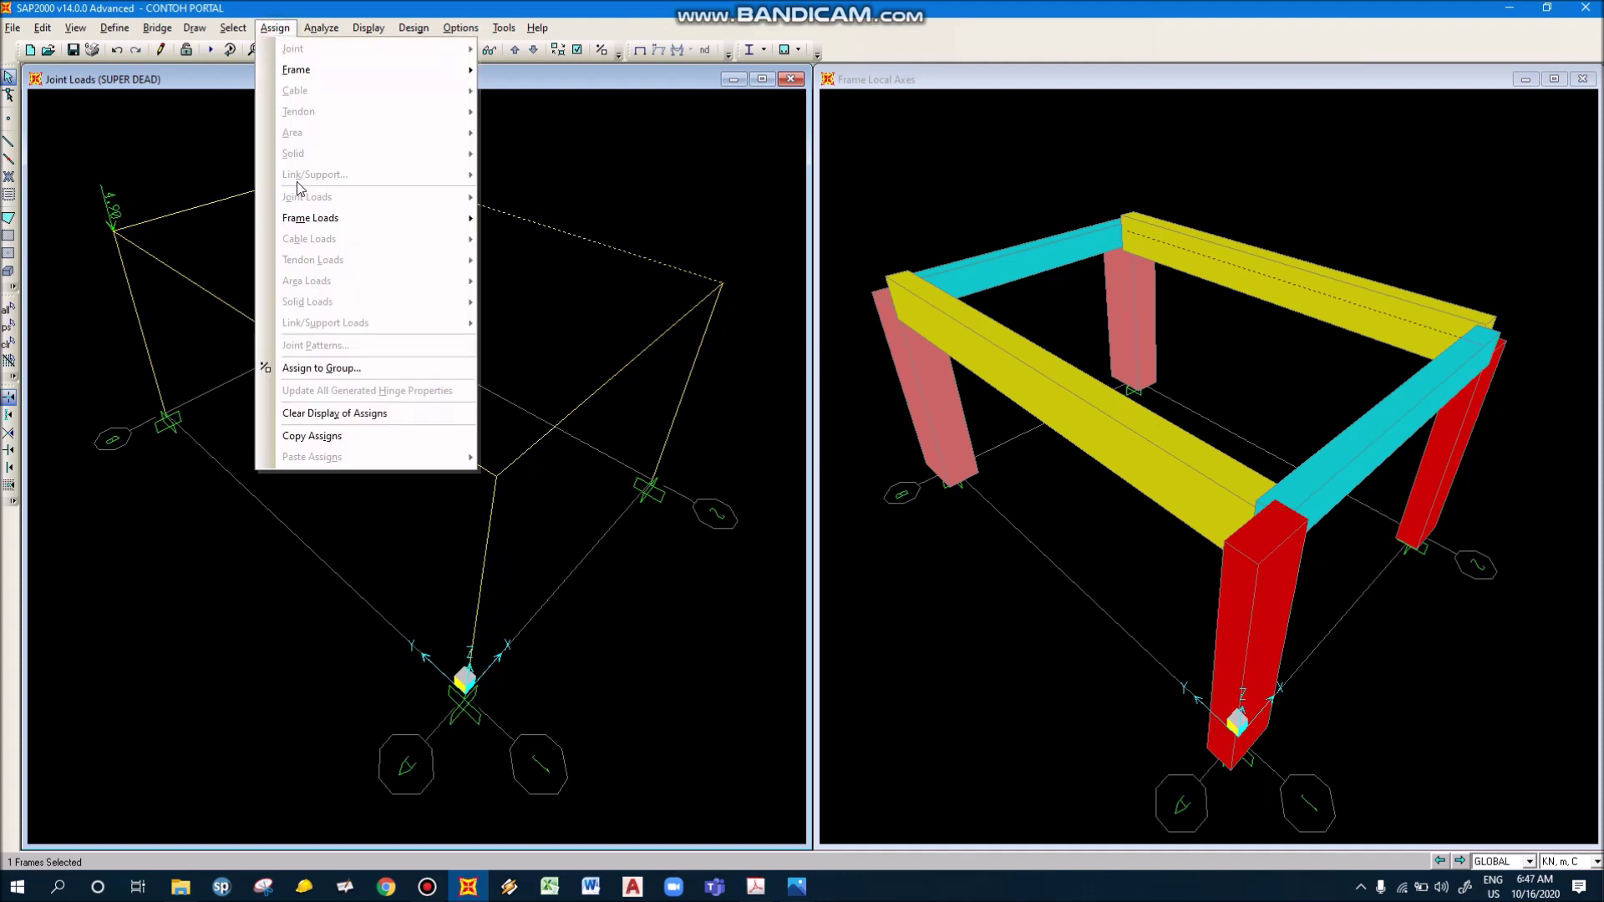
mouse_move(310, 224)
click(110, 227)
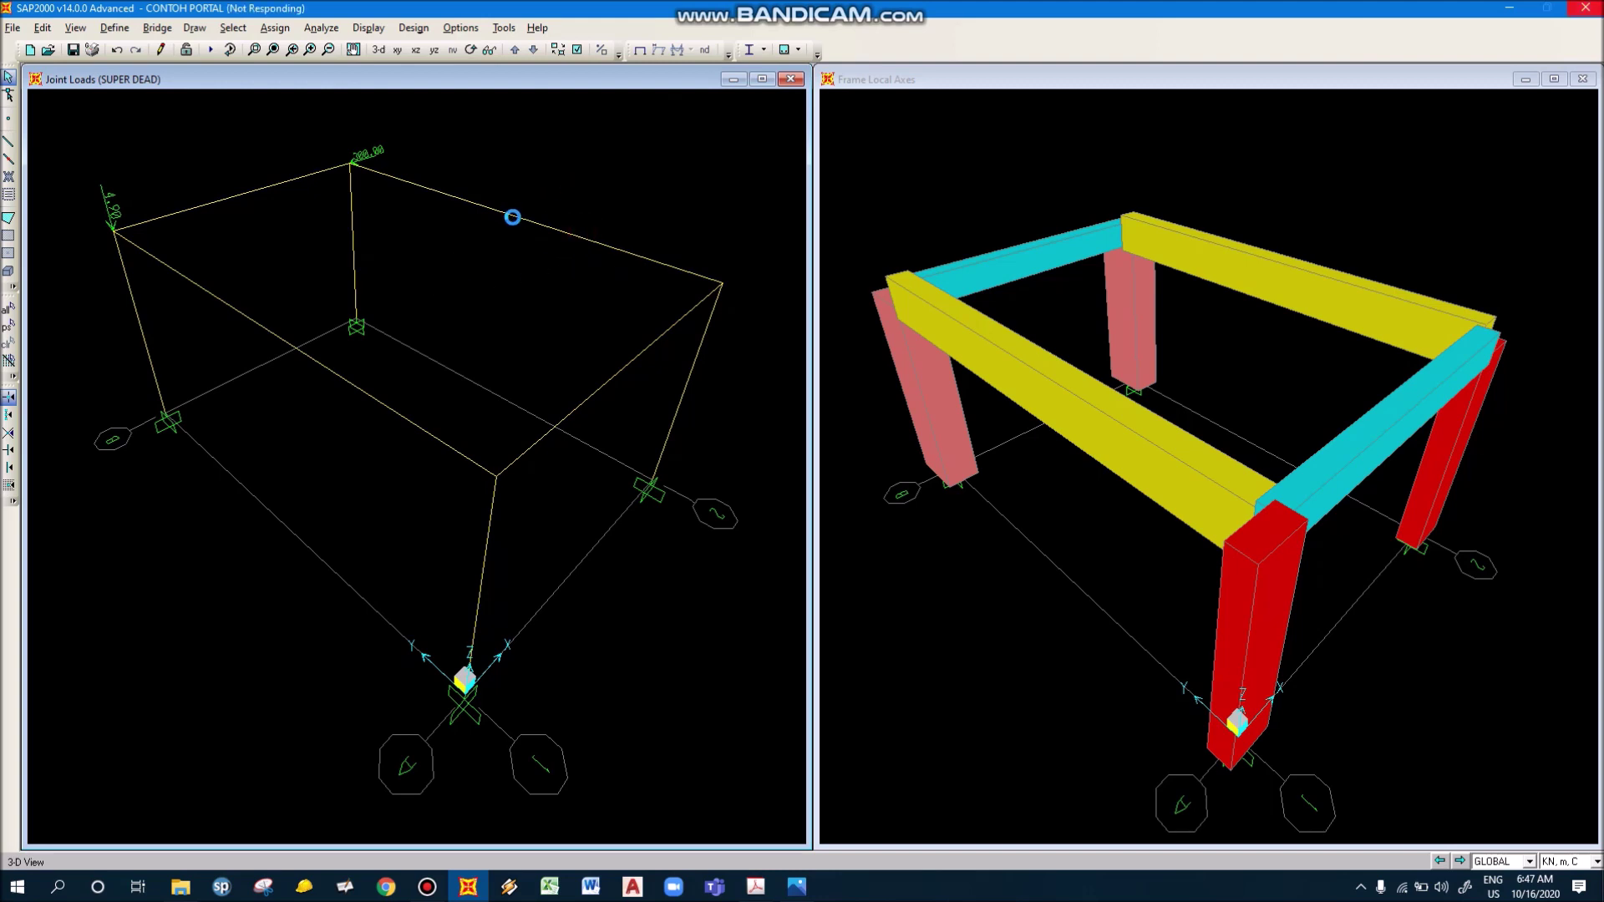
Examine the Frame Point Loads settings for the rear long beam, using the LIVE pattern, Gravity direction and the four distance values
click(513, 217)
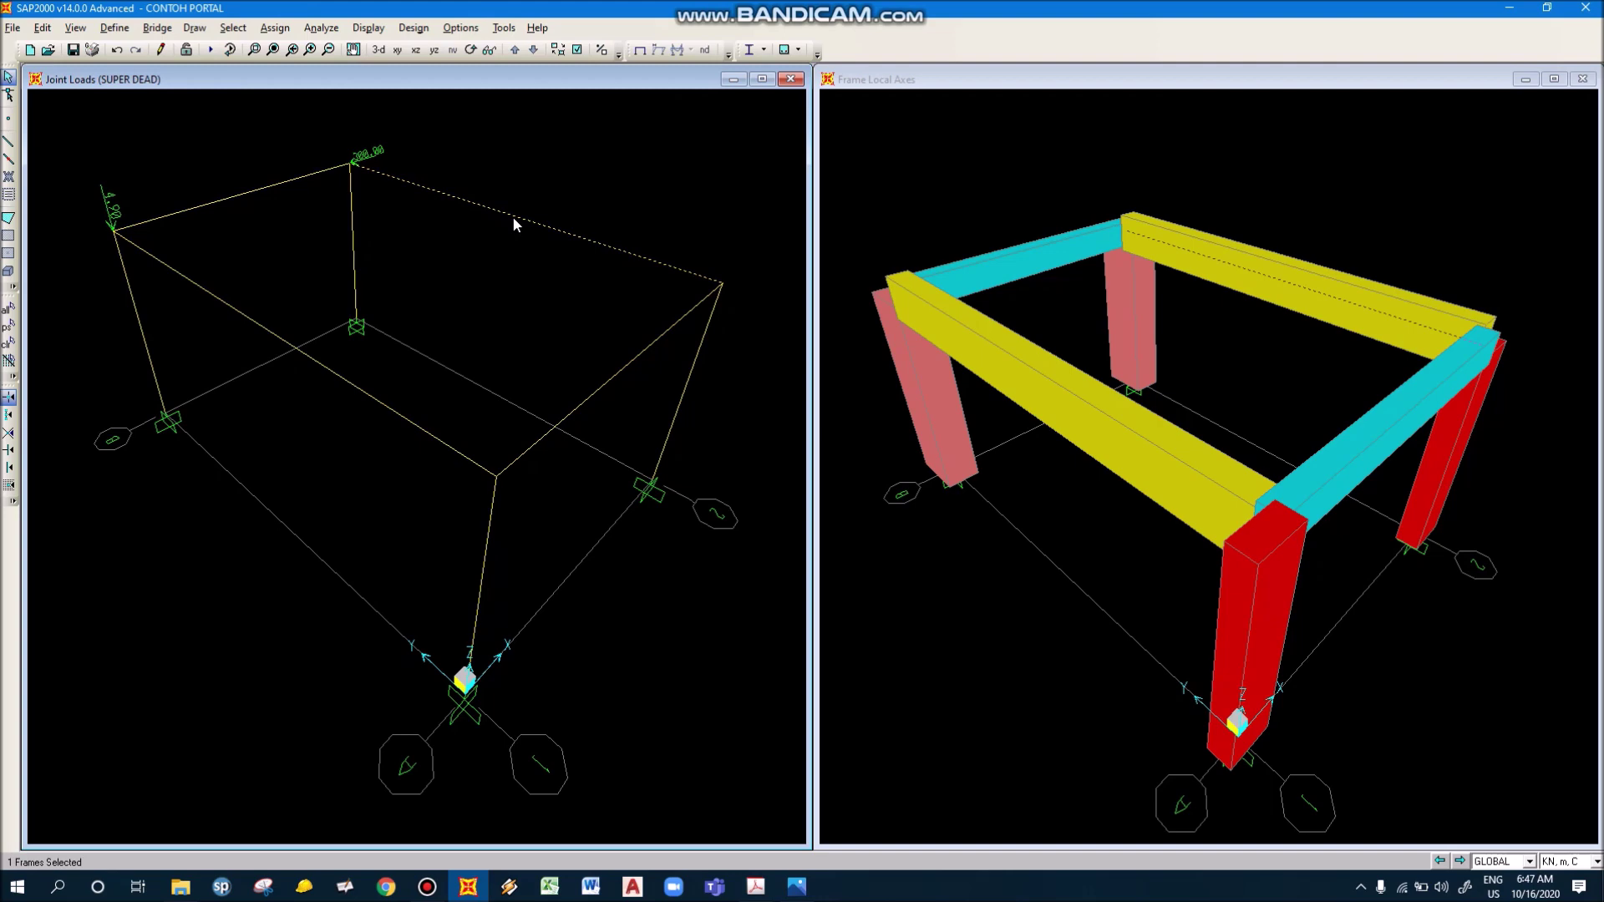
click(274, 28)
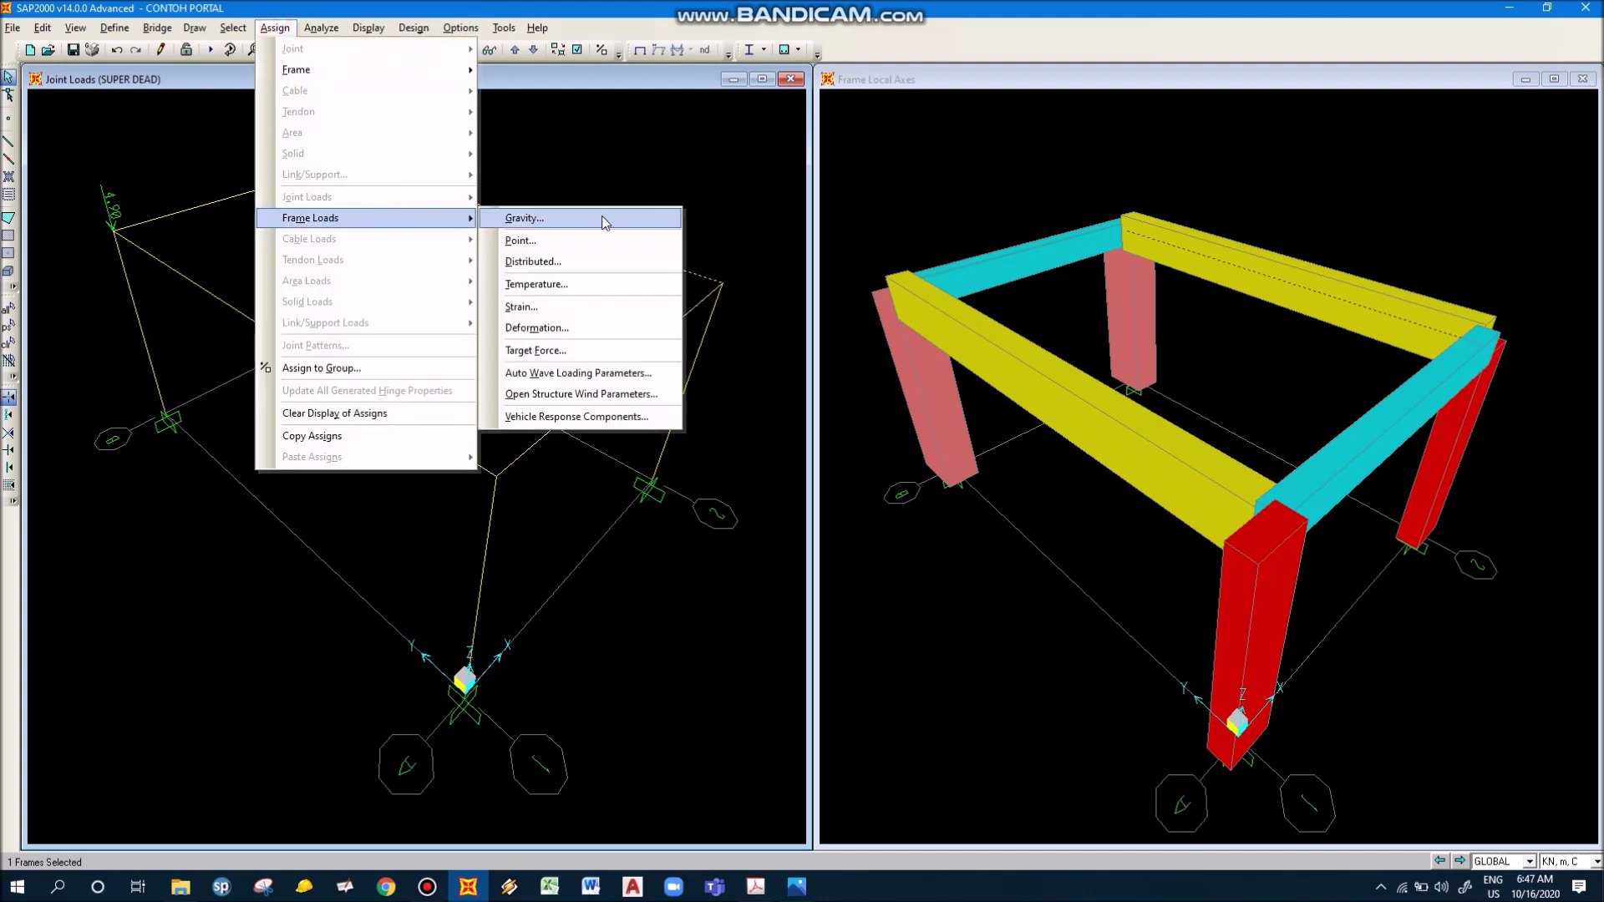
click(599, 244)
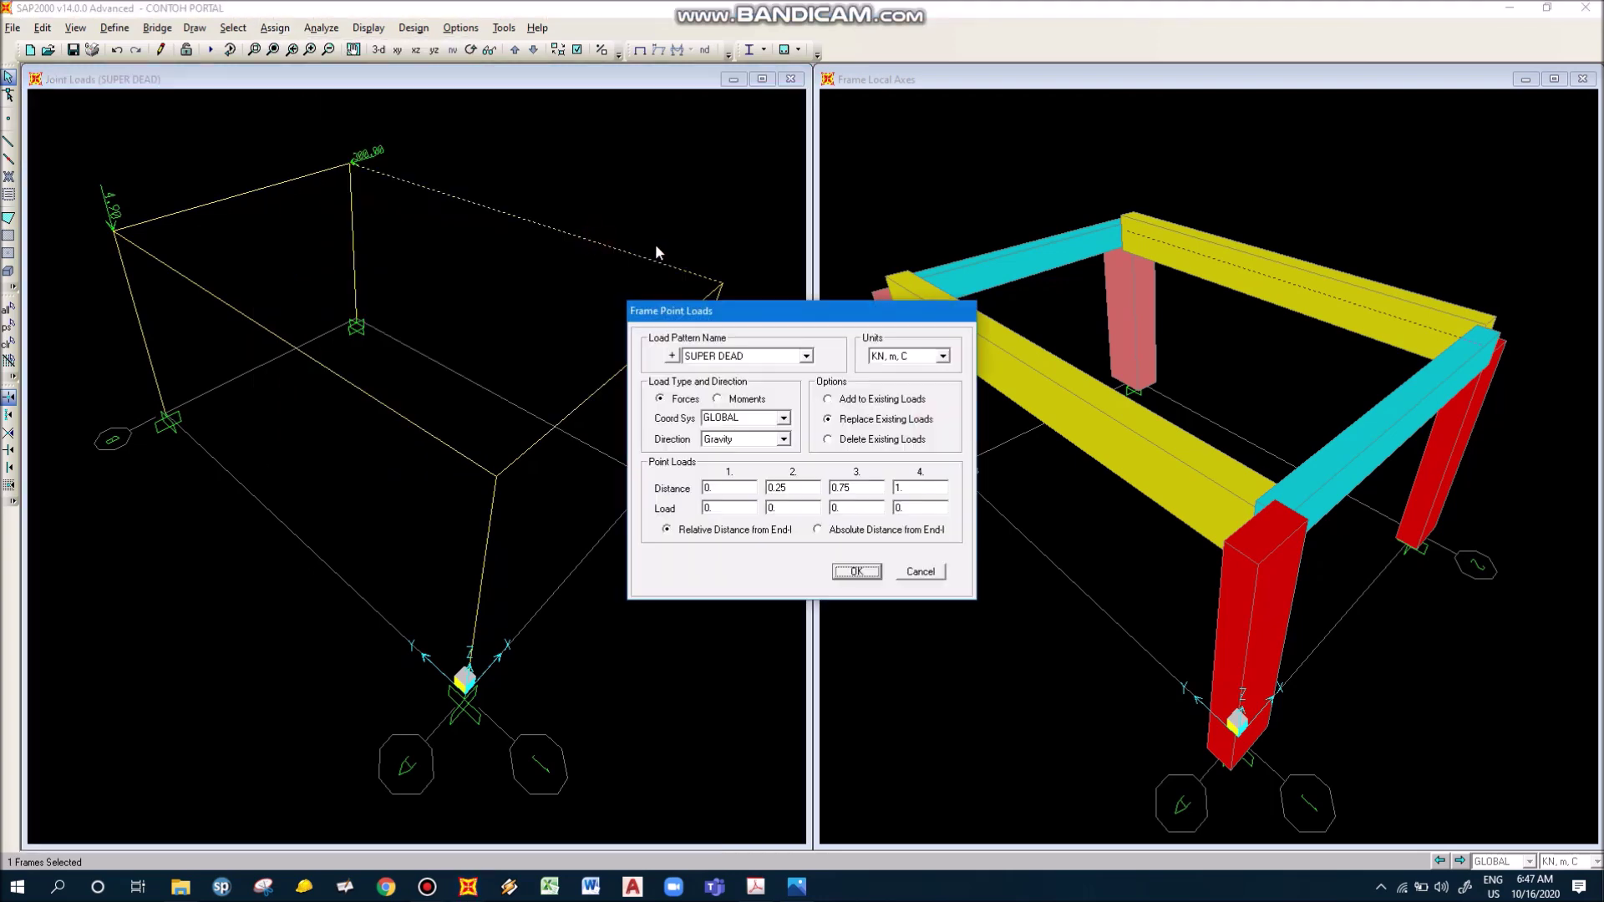
drag(780, 318, 872, 292)
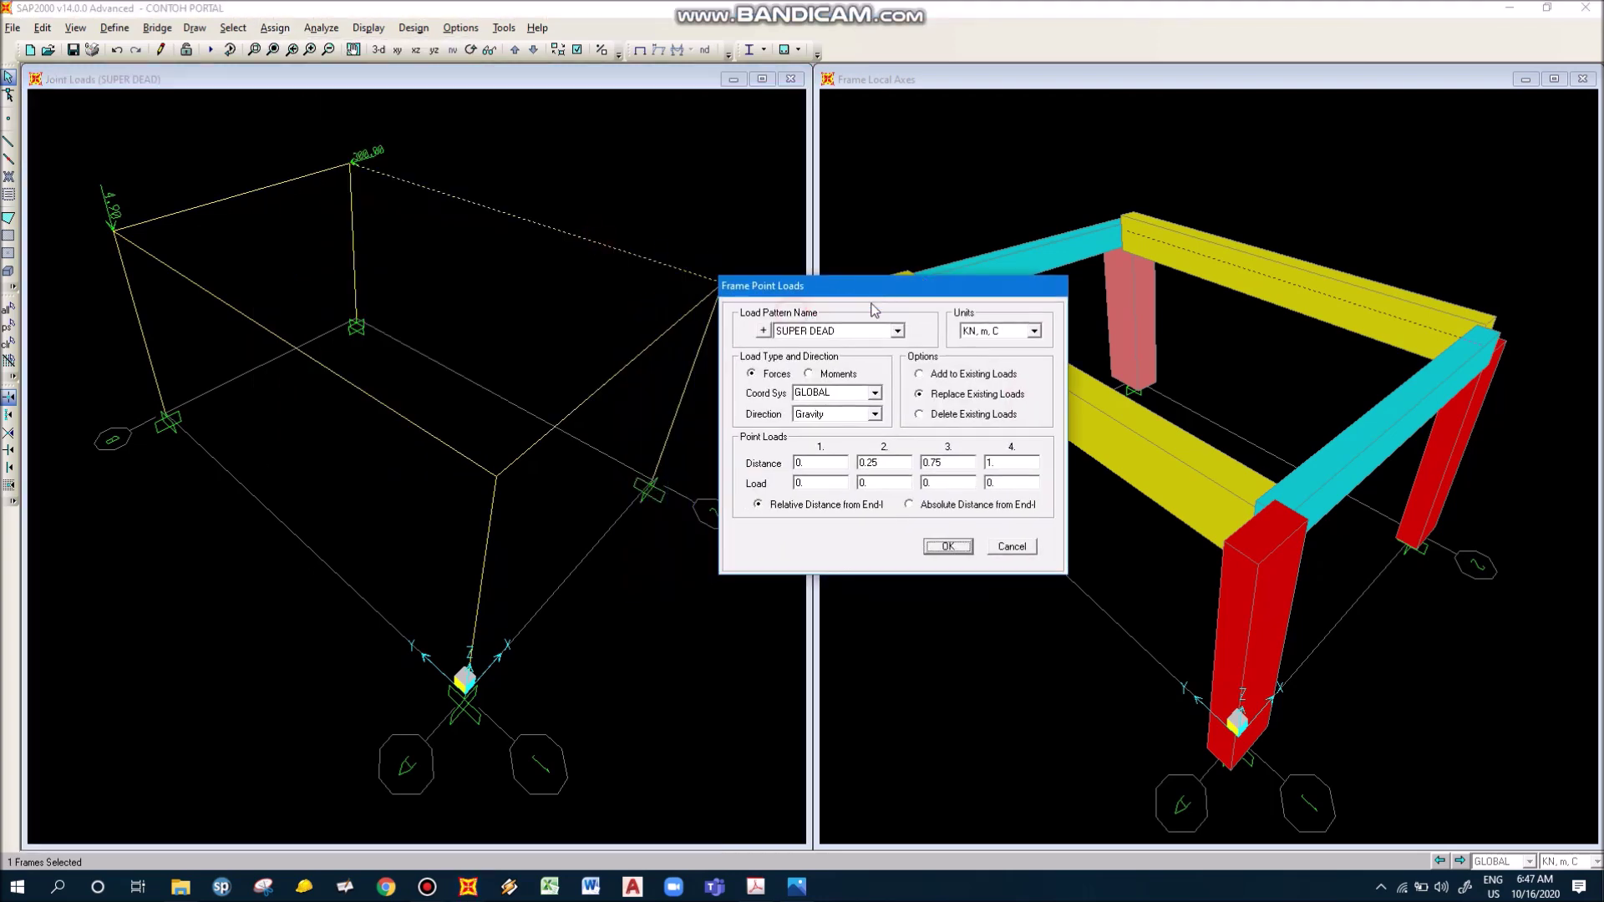
click(833, 331)
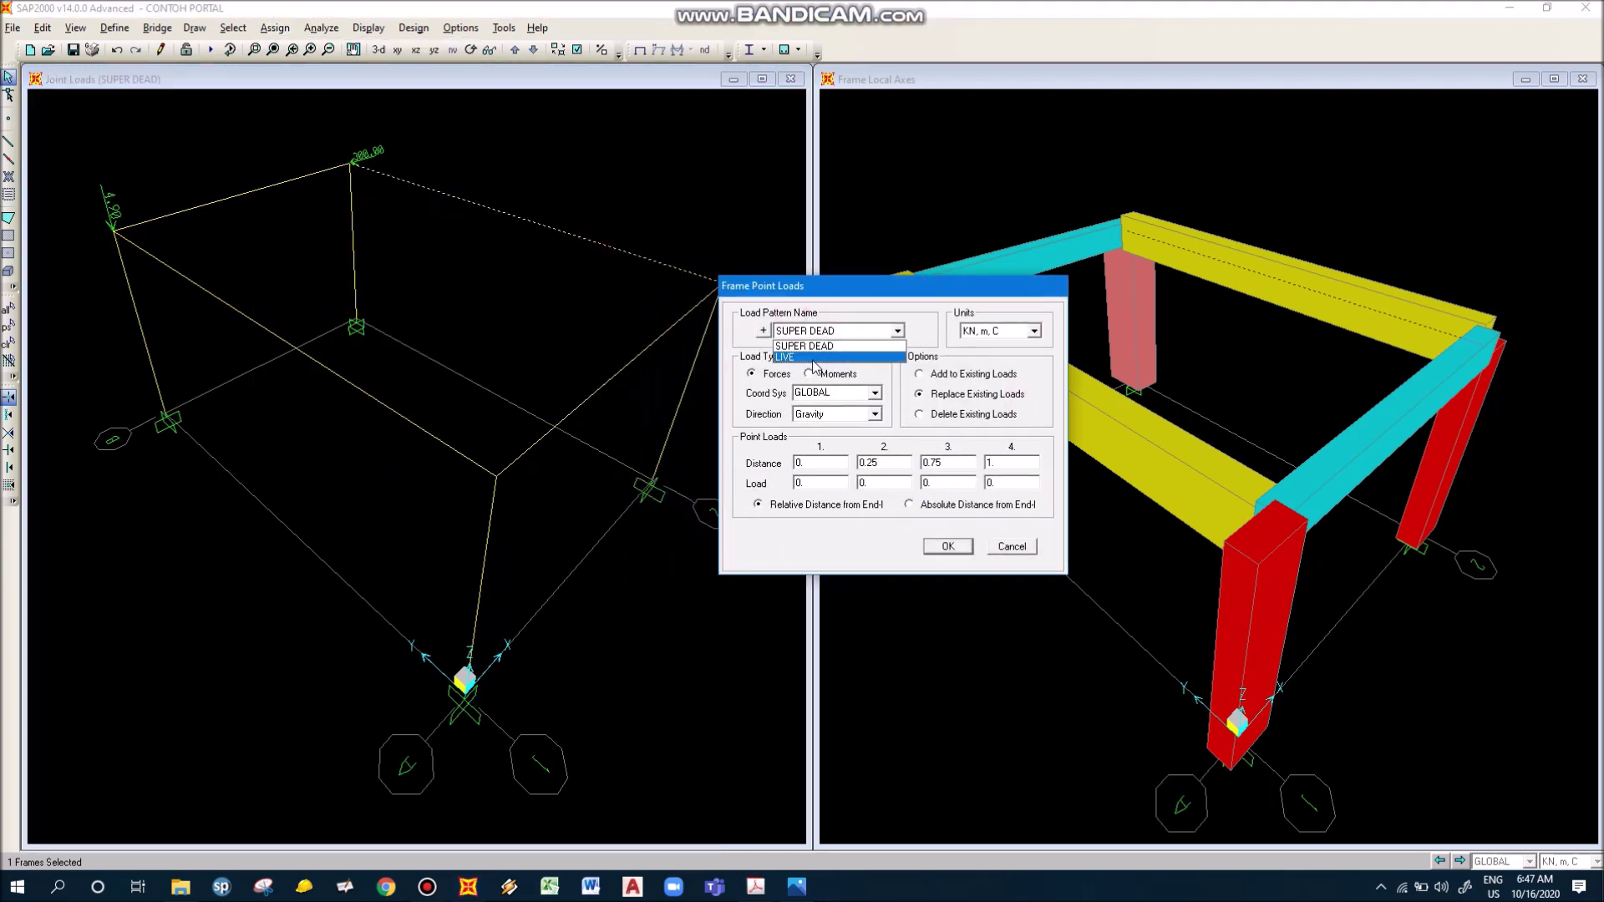
click(817, 359)
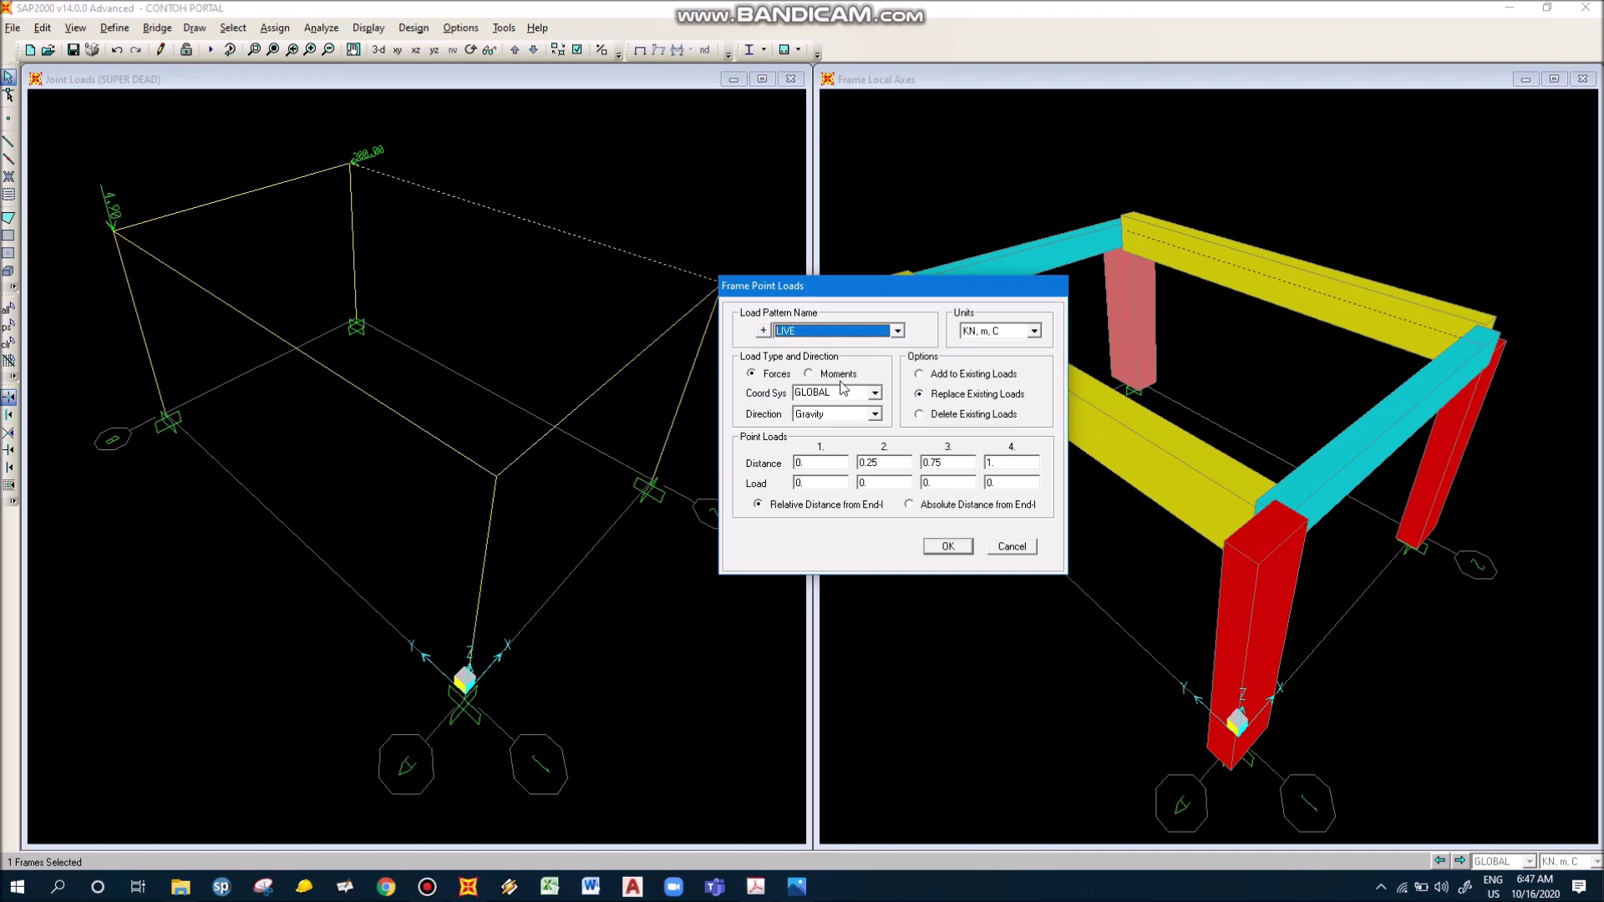
click(875, 415)
click(877, 420)
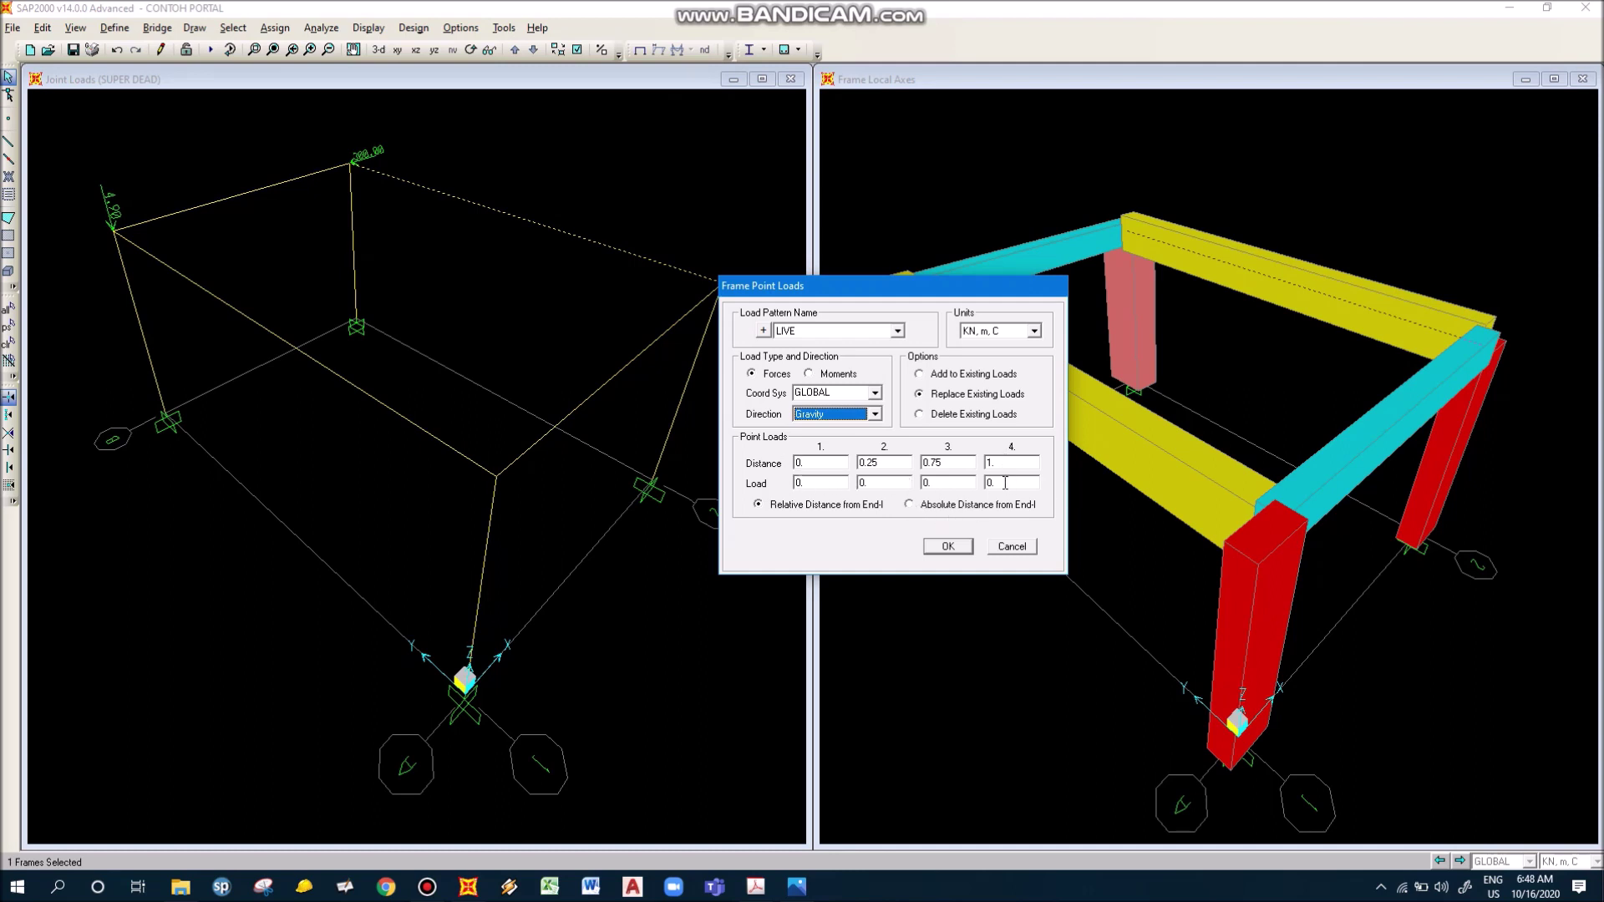
click(806, 462)
click(864, 462)
click(944, 463)
click(1006, 464)
click(1012, 547)
click(553, 234)
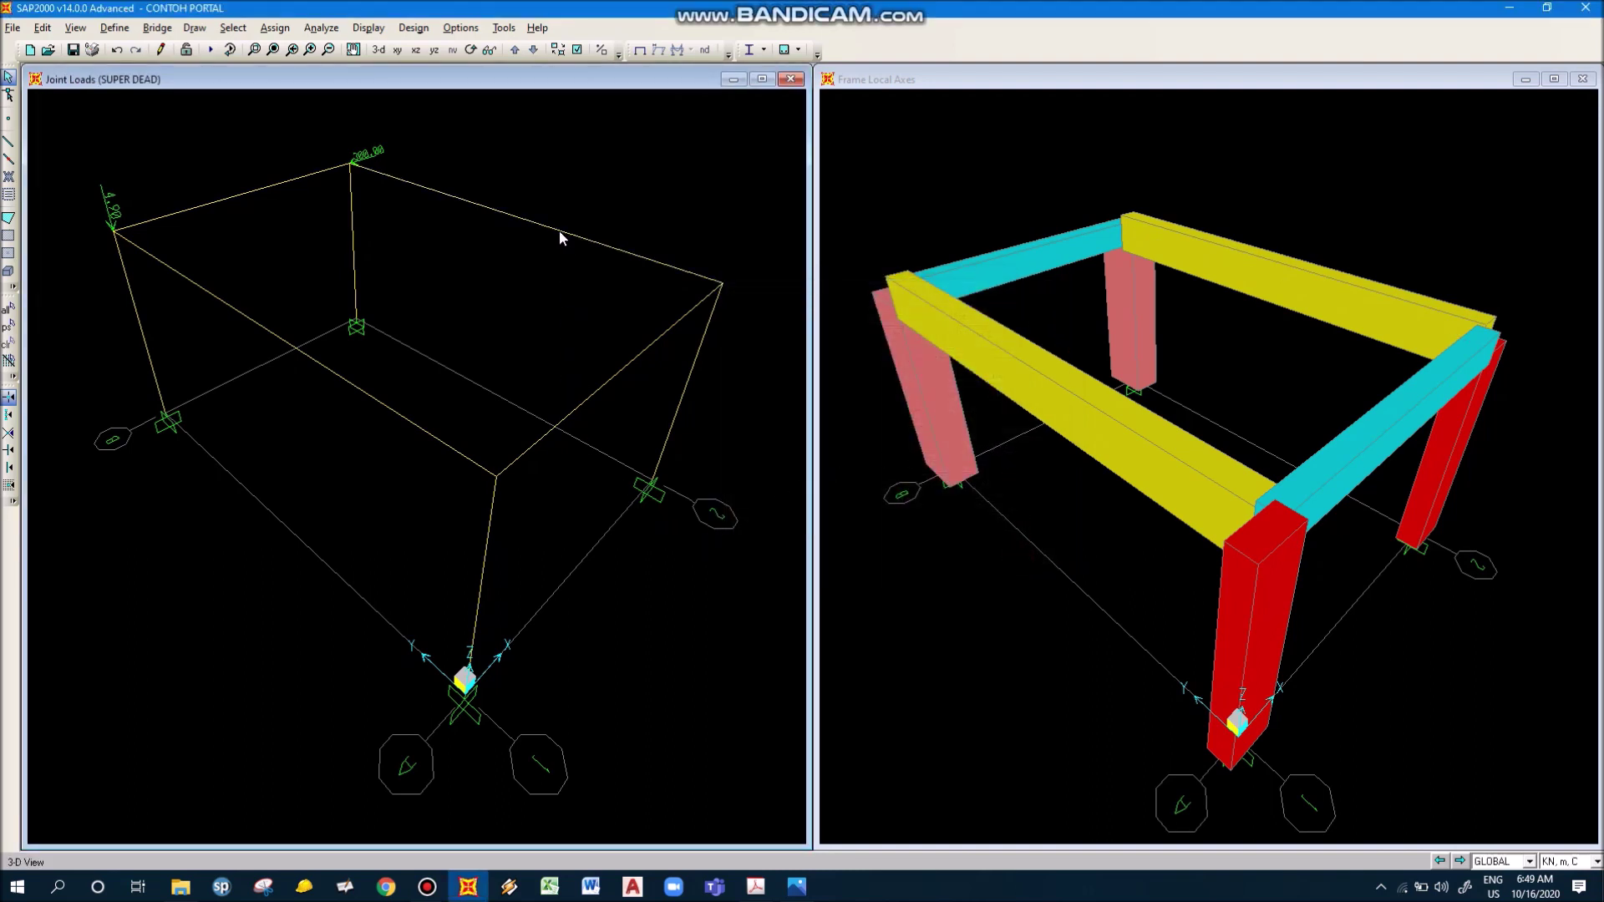
click(561, 231)
click(562, 232)
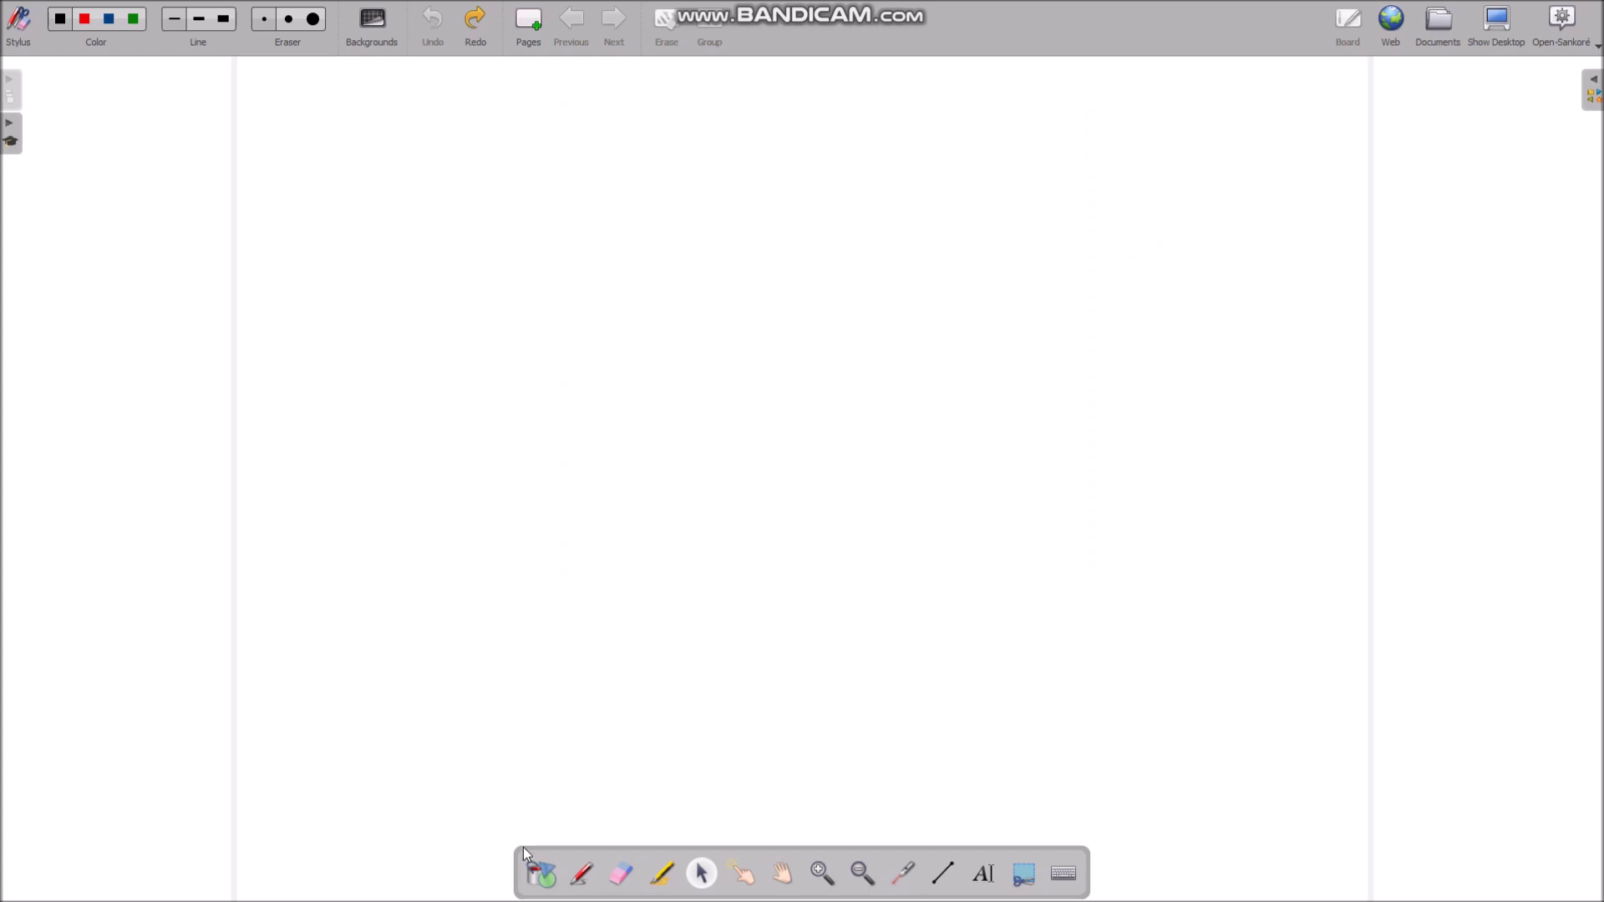
Draw a thick black straight line sloping upward across the blank whiteboard page
click(582, 876)
click(943, 873)
drag(408, 450, 860, 359)
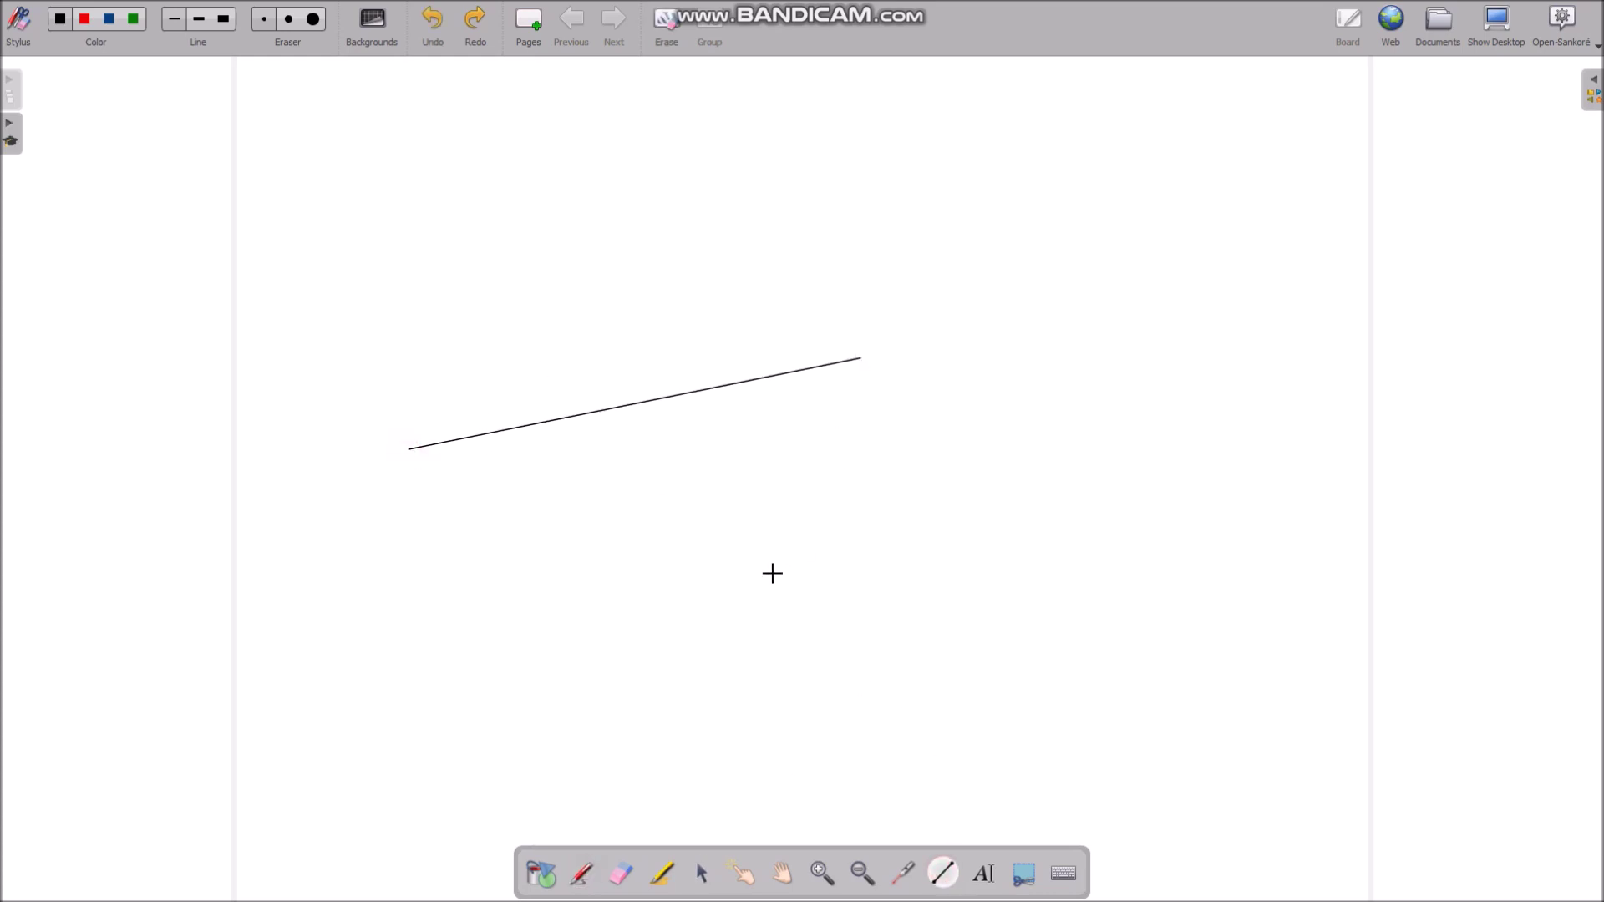
key(ctrl+z)
click(229, 28)
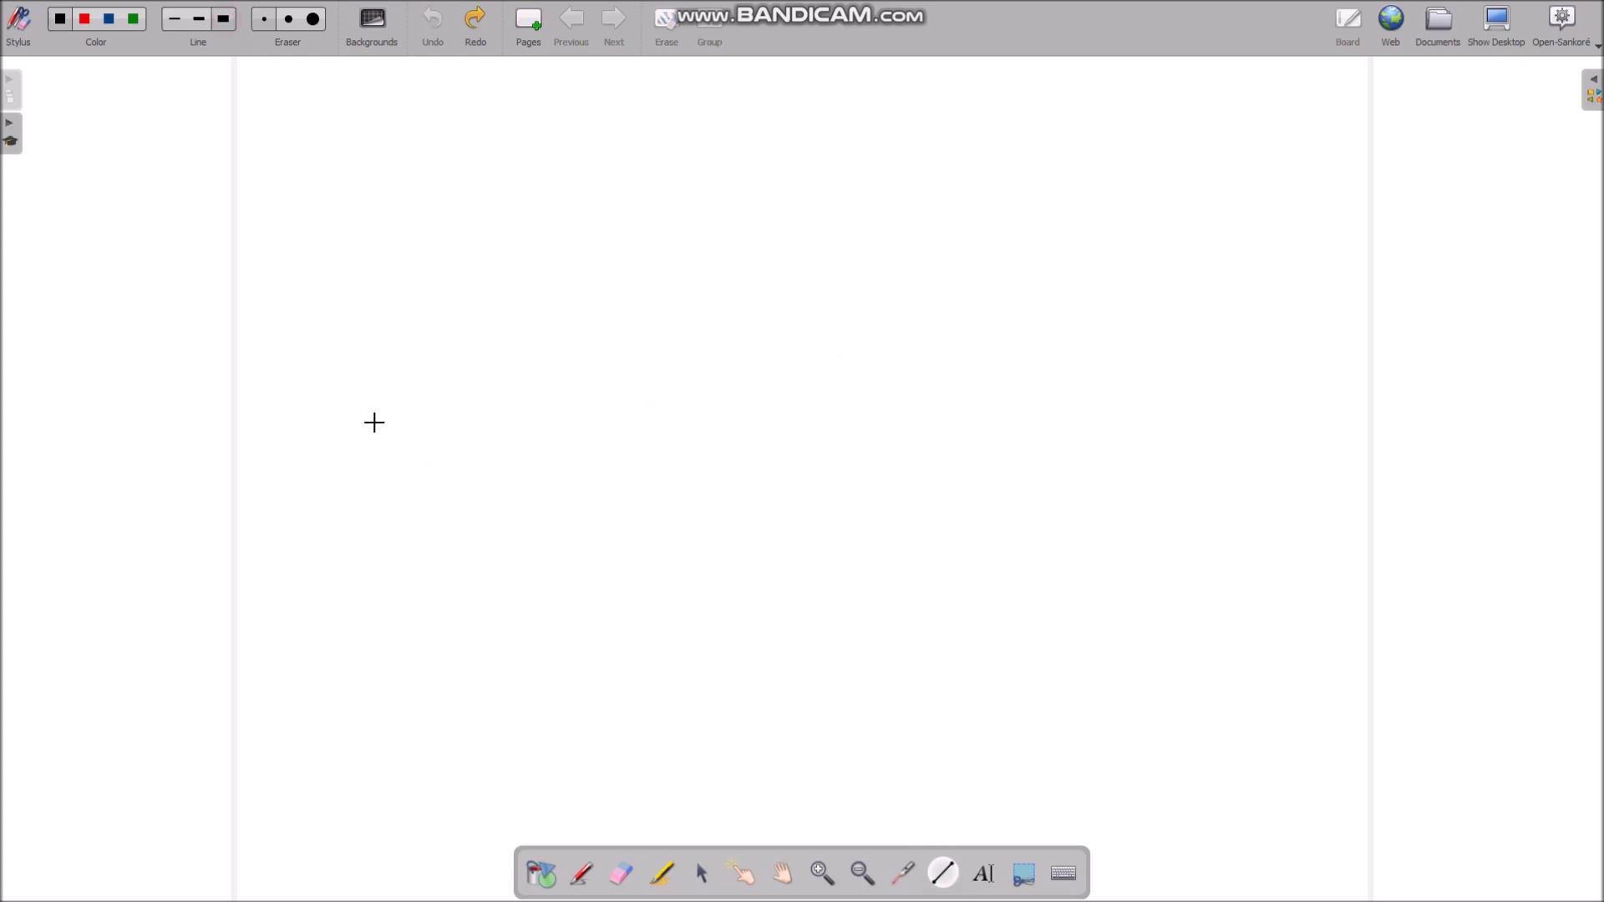
mouse_move(379, 501)
mouse_down()
mouse_move(773, 347)
mouse_move(872, 334)
mouse_up()
Annotate the middle of the black line with a thin red arrow and the handwritten label "frame"
click(580, 874)
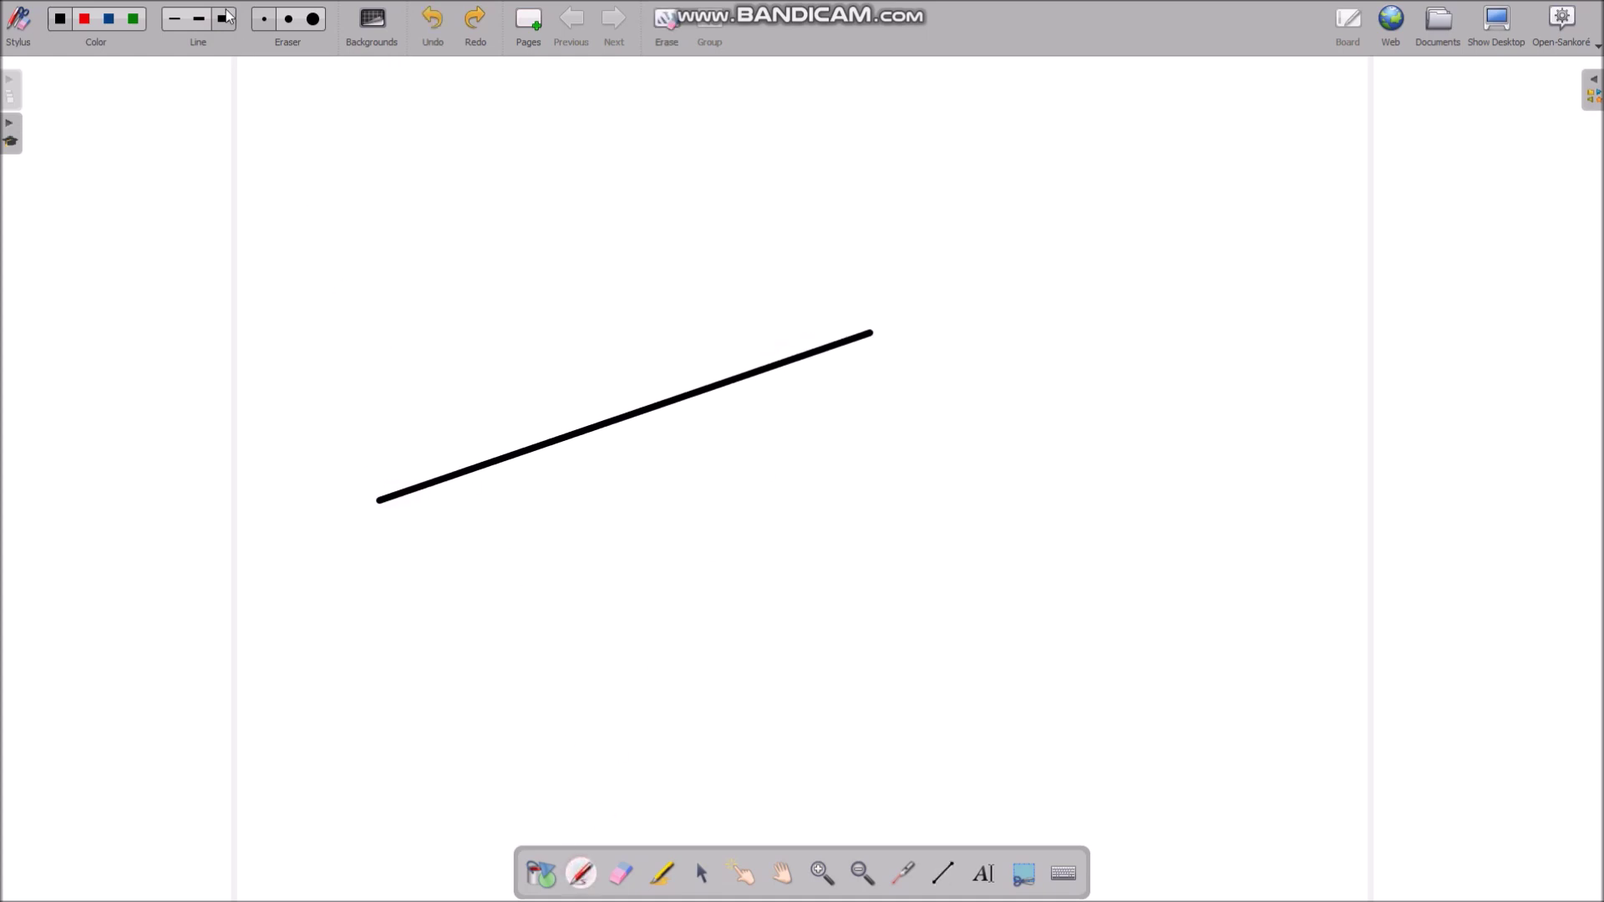
click(182, 24)
click(84, 19)
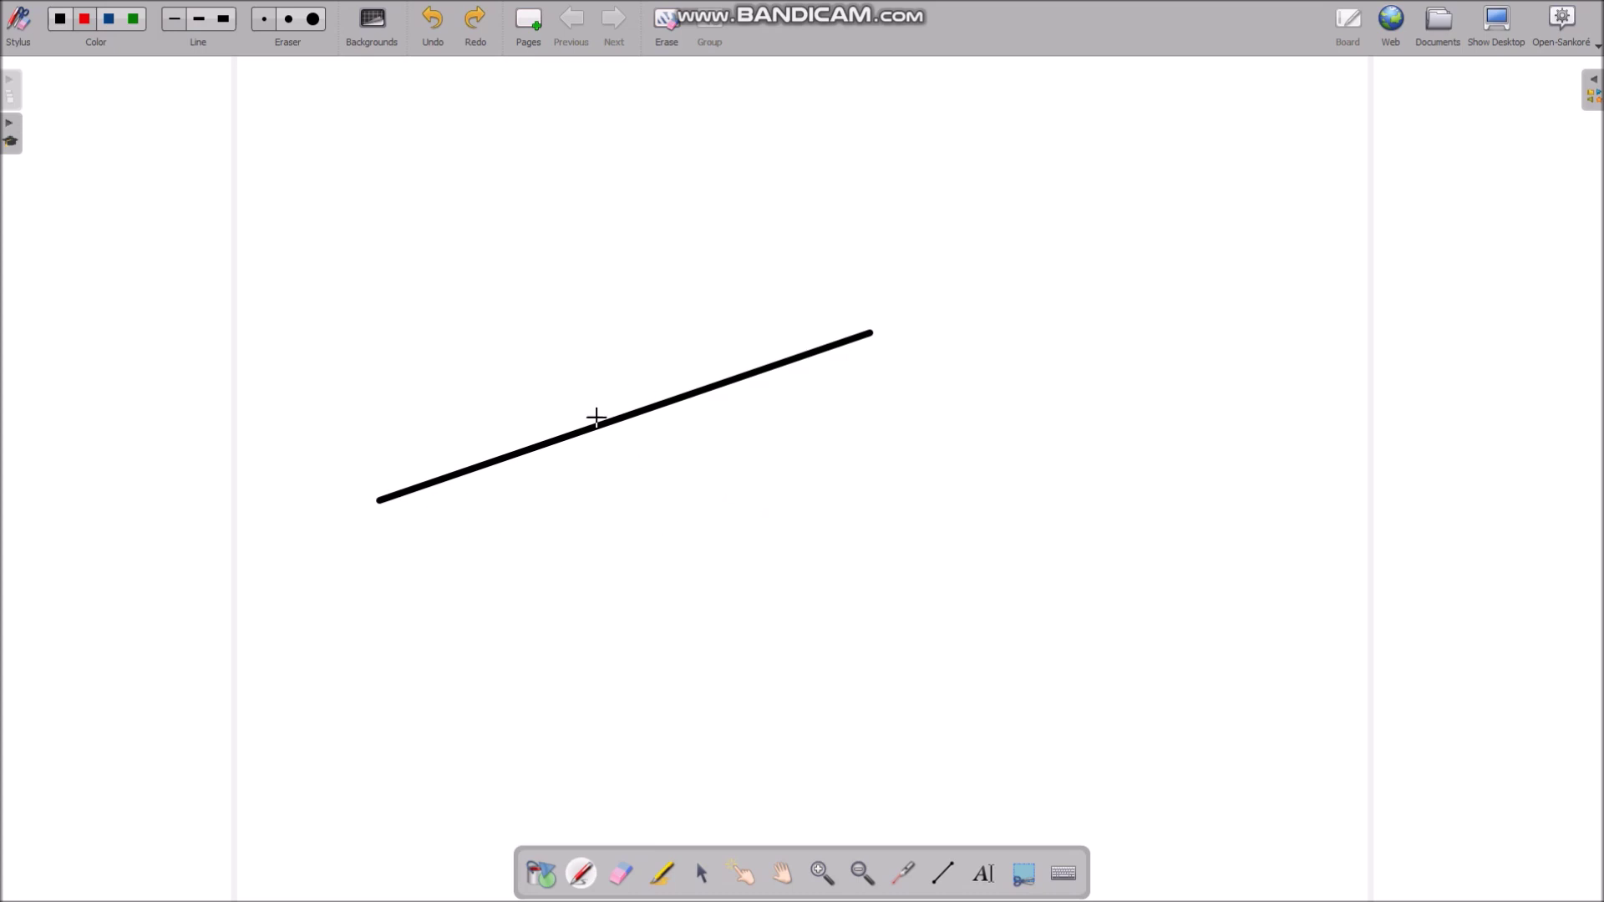
mouse_move(572, 429)
mouse_down()
mouse_move(580, 368)
mouse_move(687, 332)
mouse_up()
Mark both ends of the black line with red dots and label each one "nodal joint" with an arrow
click(377, 498)
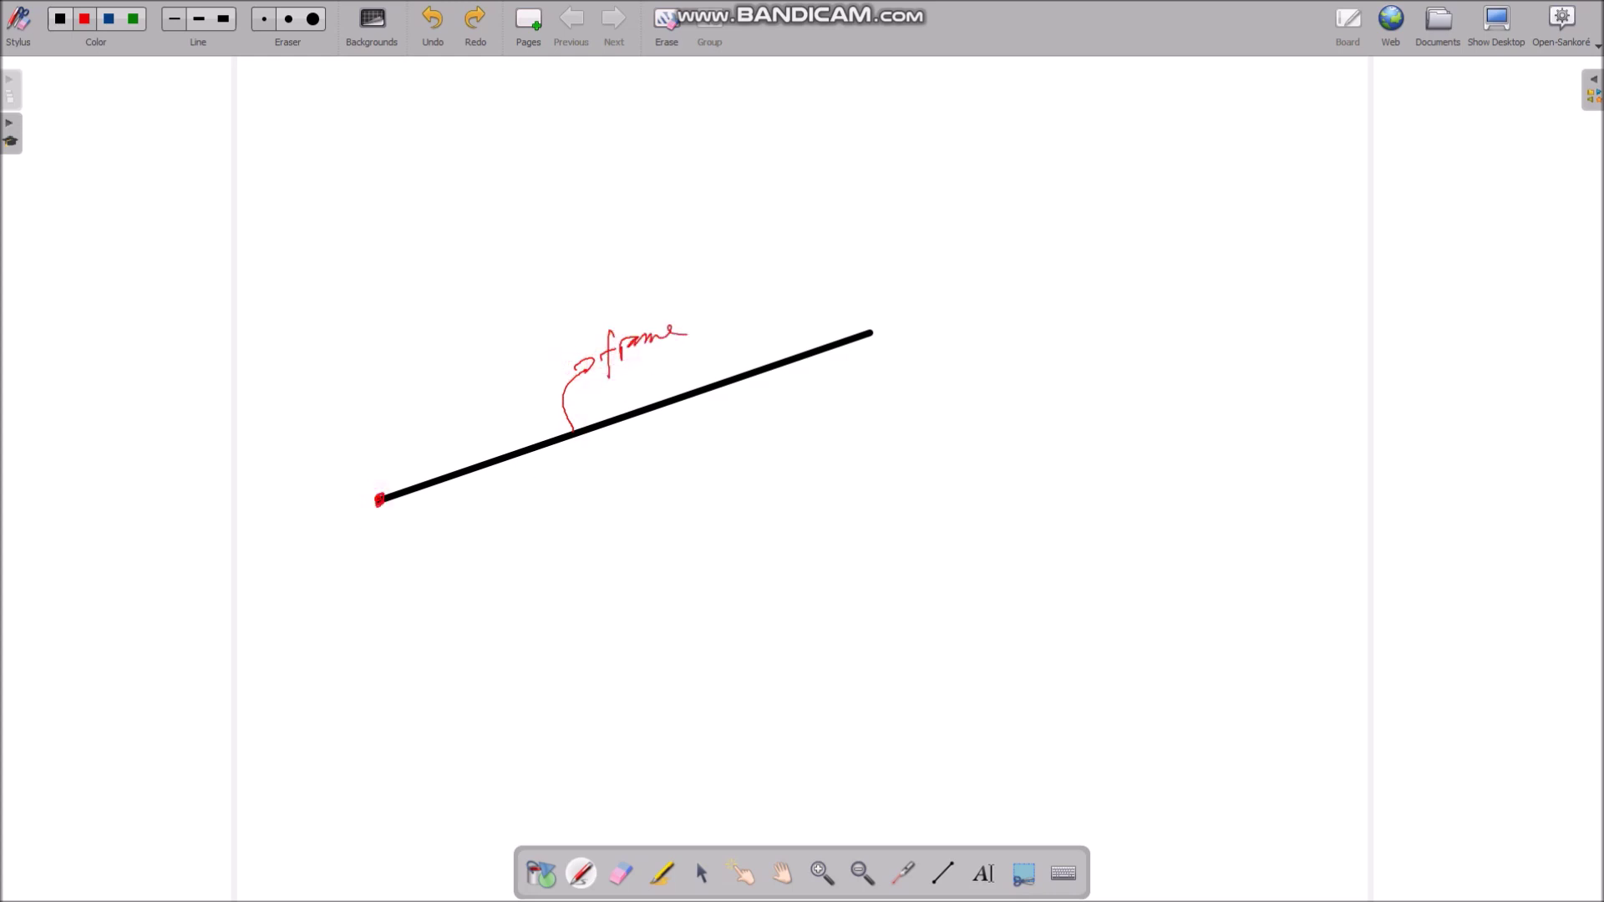
click(874, 331)
mouse_move(383, 486)
mouse_down()
mouse_move(408, 419)
mouse_move(454, 394)
mouse_move(423, 430)
mouse_move(483, 415)
mouse_up()
click(476, 421)
mouse_move(880, 328)
mouse_down()
mouse_move(888, 297)
mouse_move(960, 264)
mouse_move(984, 255)
mouse_move(979, 299)
mouse_move(1042, 264)
mouse_move(987, 266)
mouse_up()
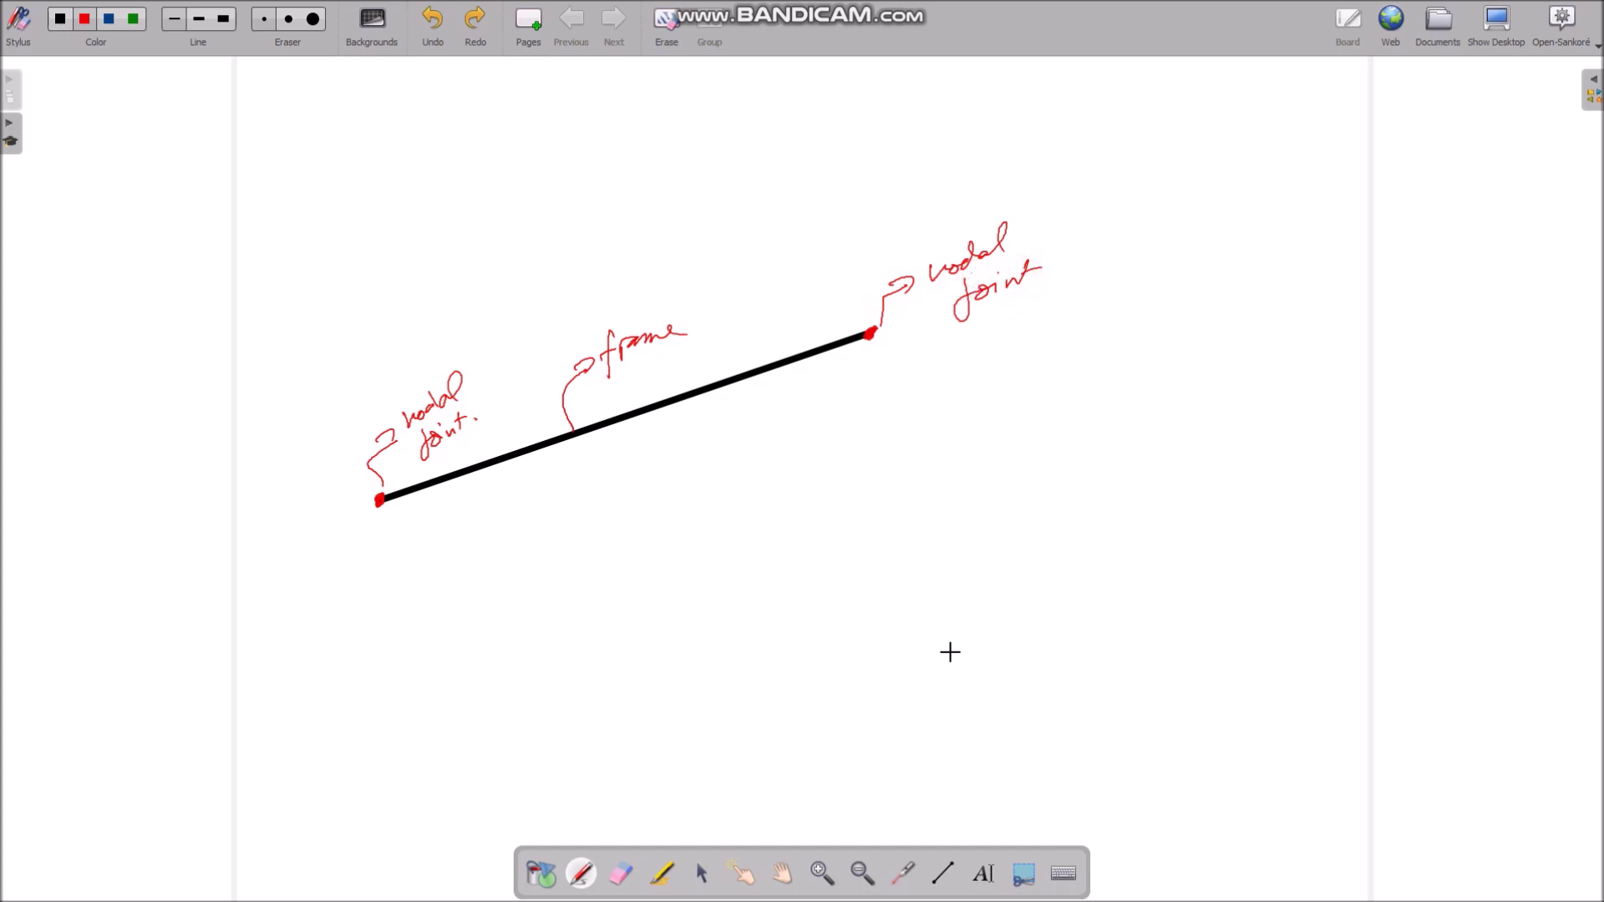
Write green labels under the black line: 1 at its middle, i at the lower end and j at the upper end
click(135, 20)
drag(628, 428, 629, 439)
drag(381, 521, 385, 536)
click(382, 515)
drag(881, 352, 874, 369)
click(881, 342)
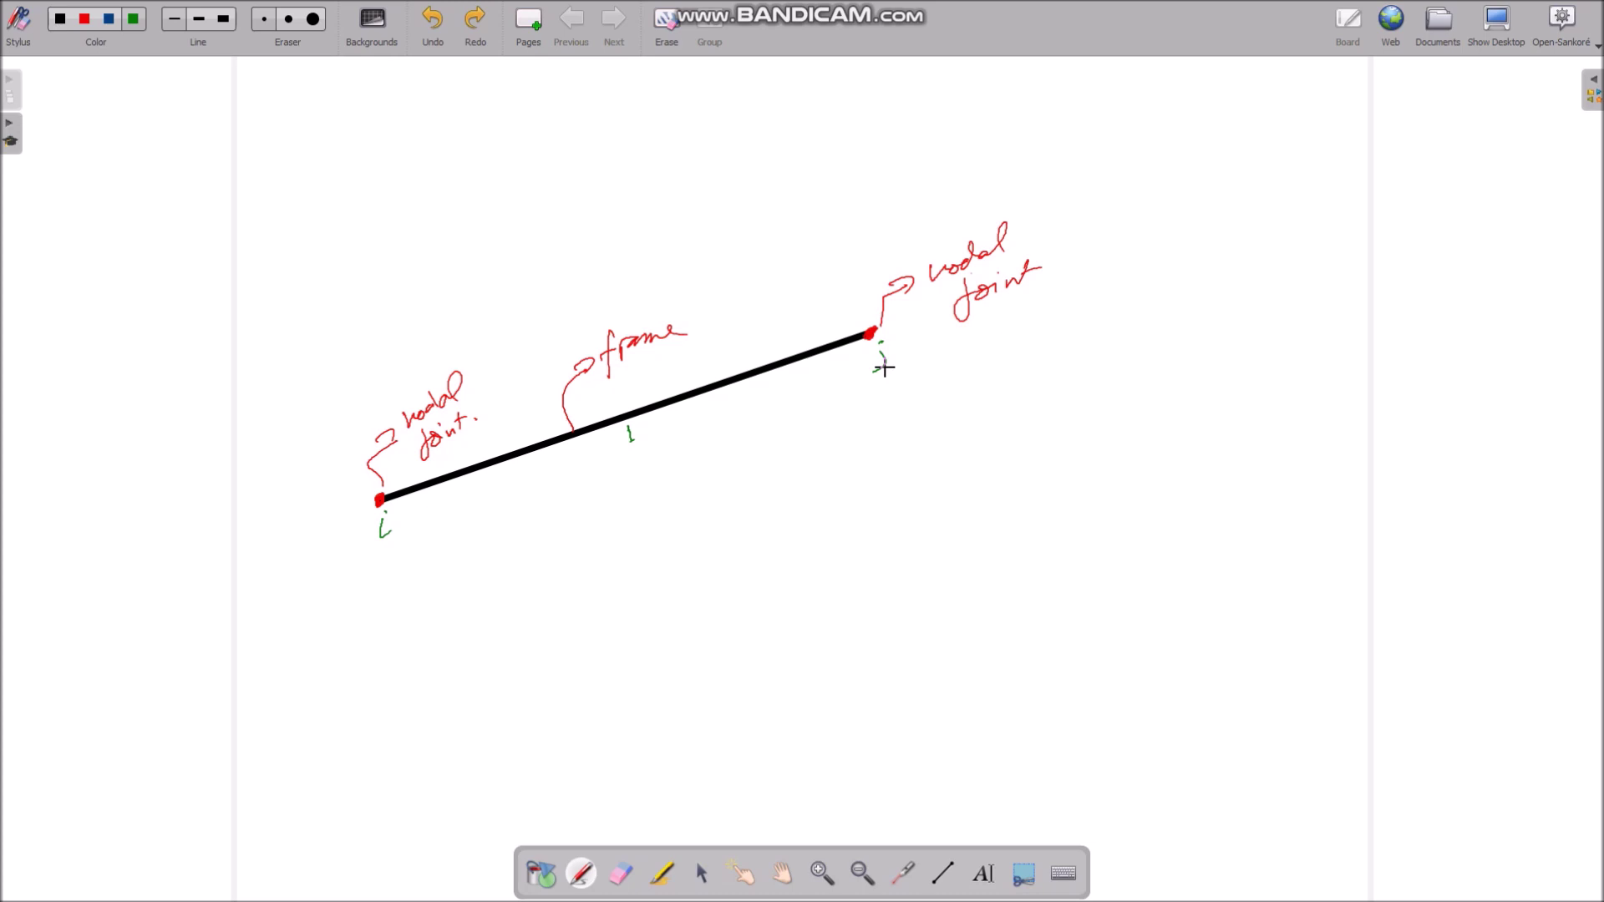
Draw a second, thick green sloping line in the free space below the labelled frame sketch
click(772, 873)
drag(804, 757, 776, 649)
click(932, 873)
click(223, 18)
mouse_move(413, 616)
mouse_down()
mouse_move(963, 459)
mouse_move(897, 433)
mouse_up()
Label the lower end of the green line i and its upper end j in thin red pen
click(575, 870)
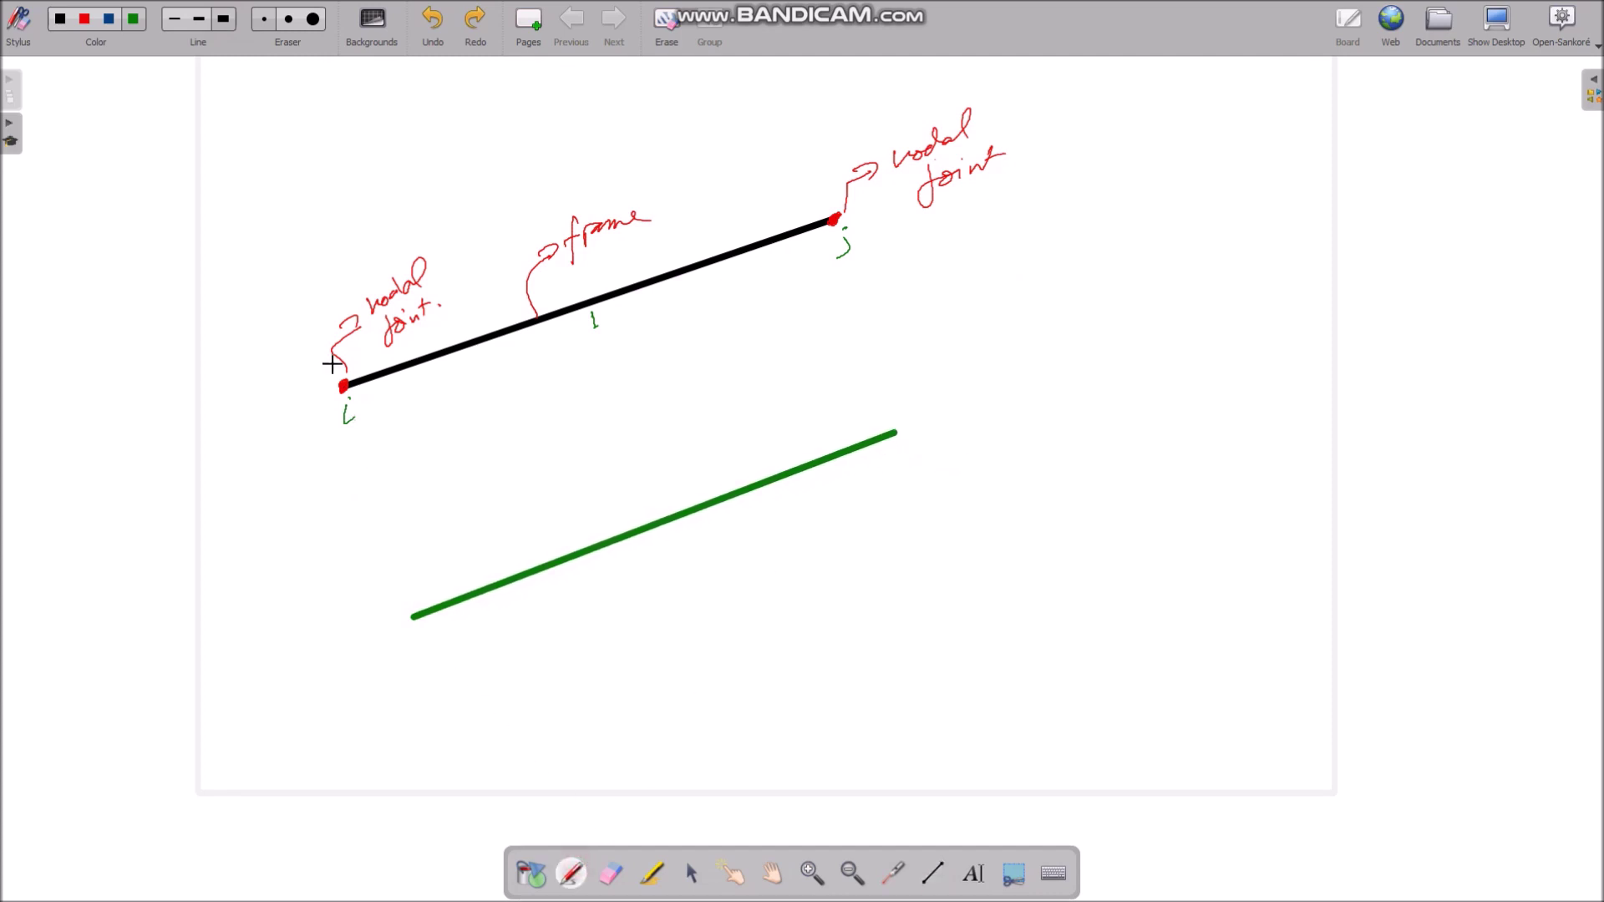
click(86, 18)
drag(414, 640, 413, 646)
key(ctrl+z)
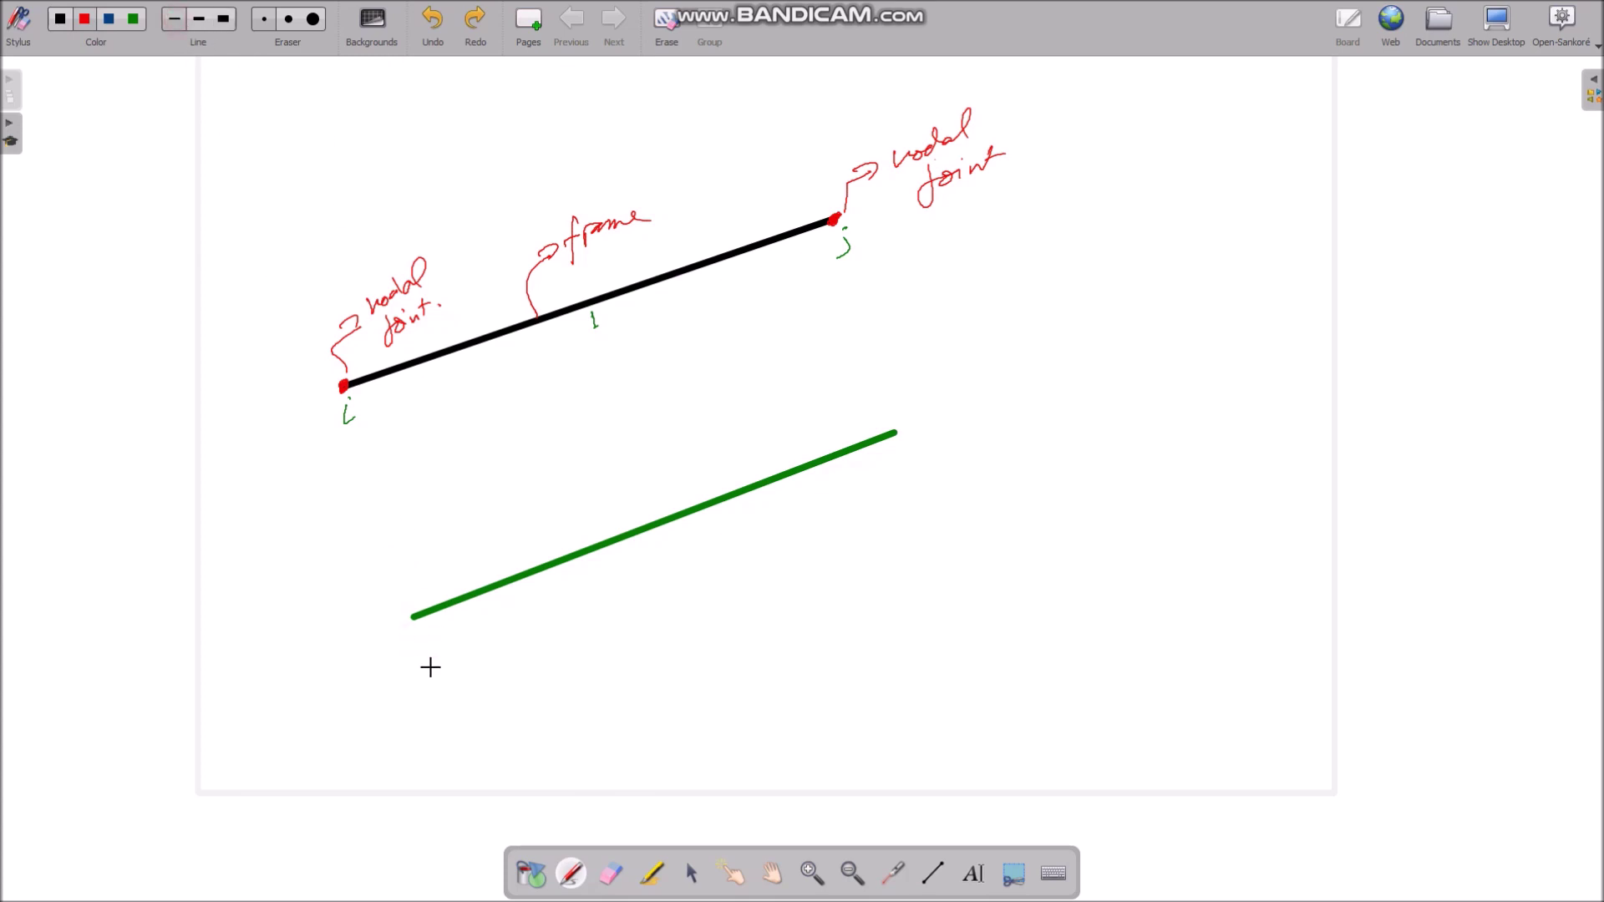
drag(416, 640, 419, 650)
click(417, 636)
drag(909, 450, 904, 466)
click(908, 441)
Sketch three red local axis arrows at the middle of the green line and number them 1, 2 and 3
drag(615, 528, 693, 505)
drag(615, 526, 608, 492)
drag(609, 542, 637, 494)
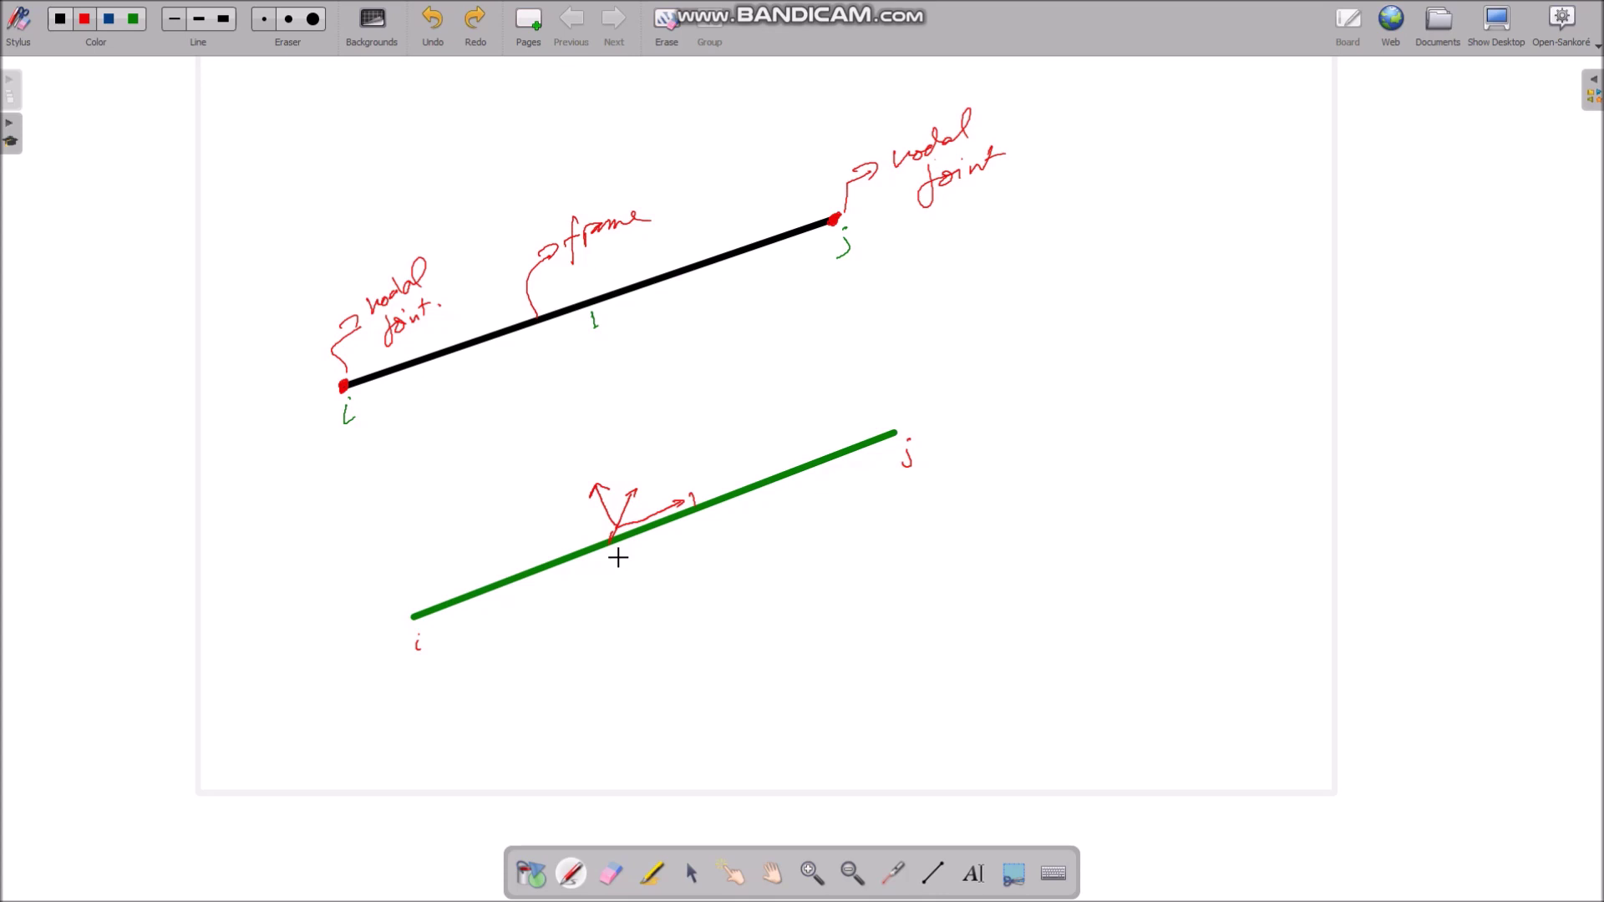
drag(603, 472, 644, 490)
Circle the axis numbers 1, 2 and 3 with the blue highlighter and draw a short red arrow beneath the green line, pointing towards j
click(660, 869)
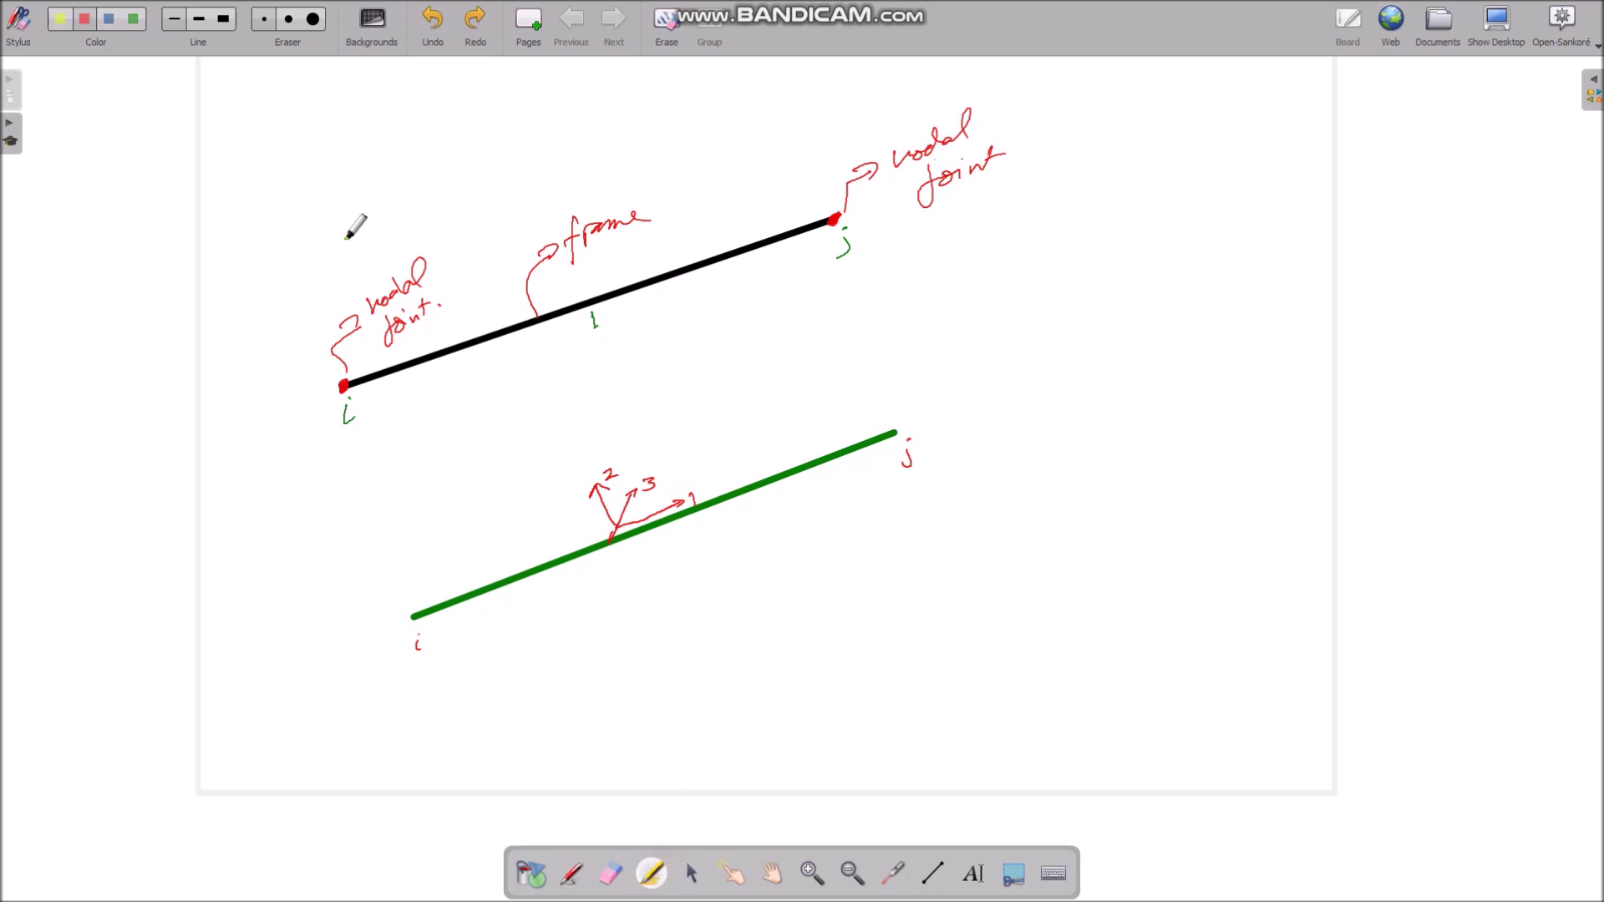
click(108, 18)
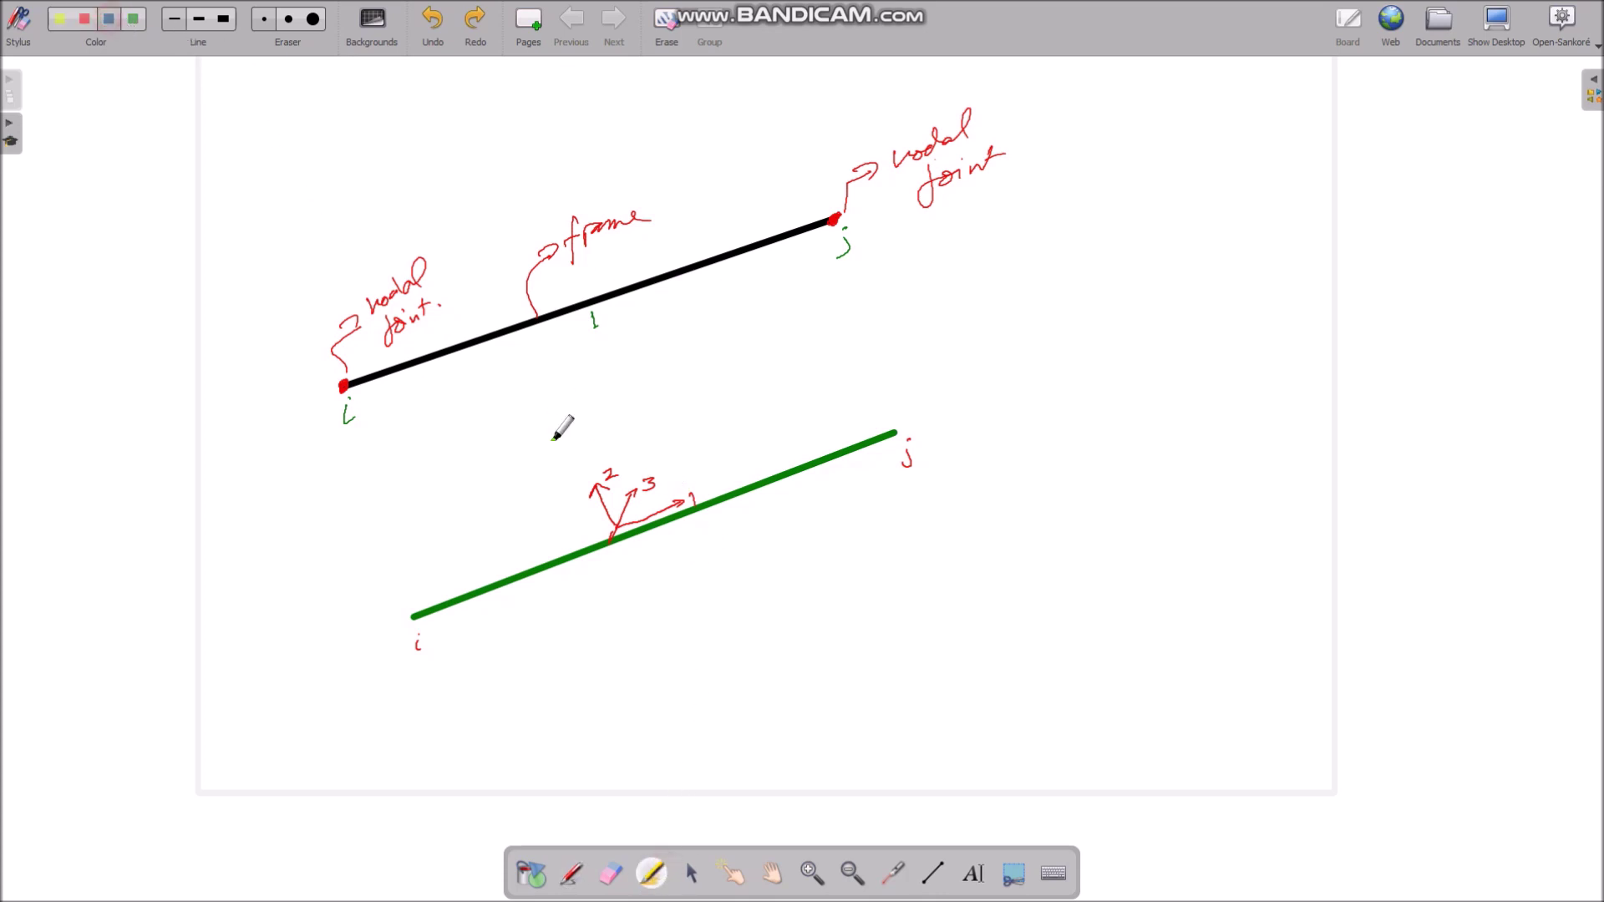
drag(710, 478, 685, 494)
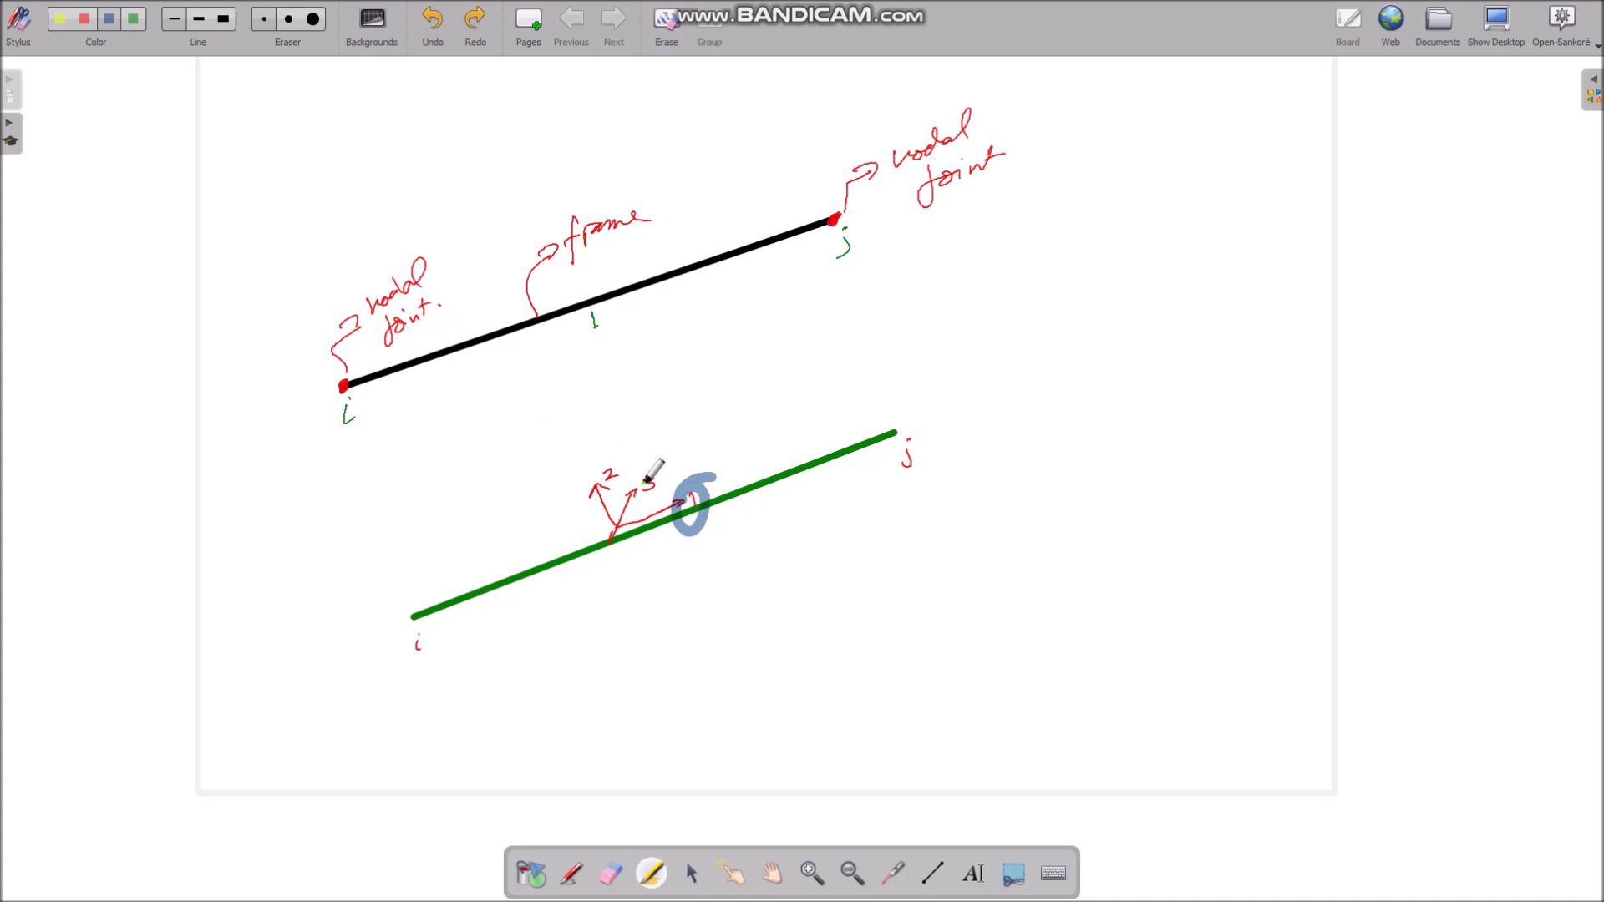
mouse_move(596, 468)
mouse_down()
mouse_move(618, 443)
mouse_move(664, 474)
mouse_move(639, 497)
mouse_move(633, 457)
mouse_up()
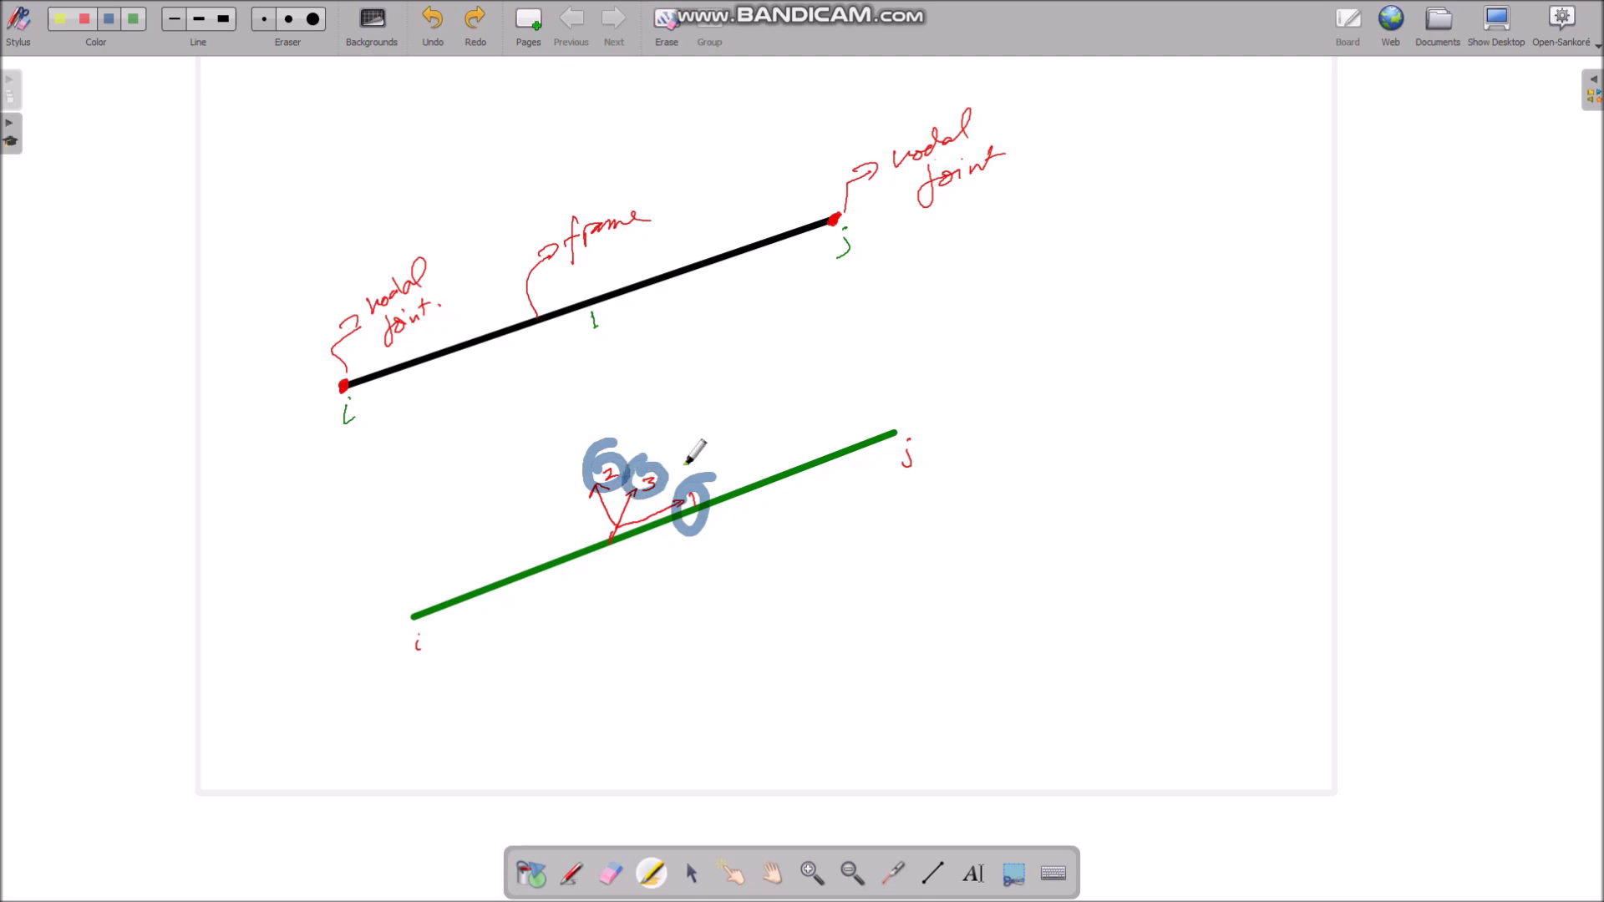
click(569, 877)
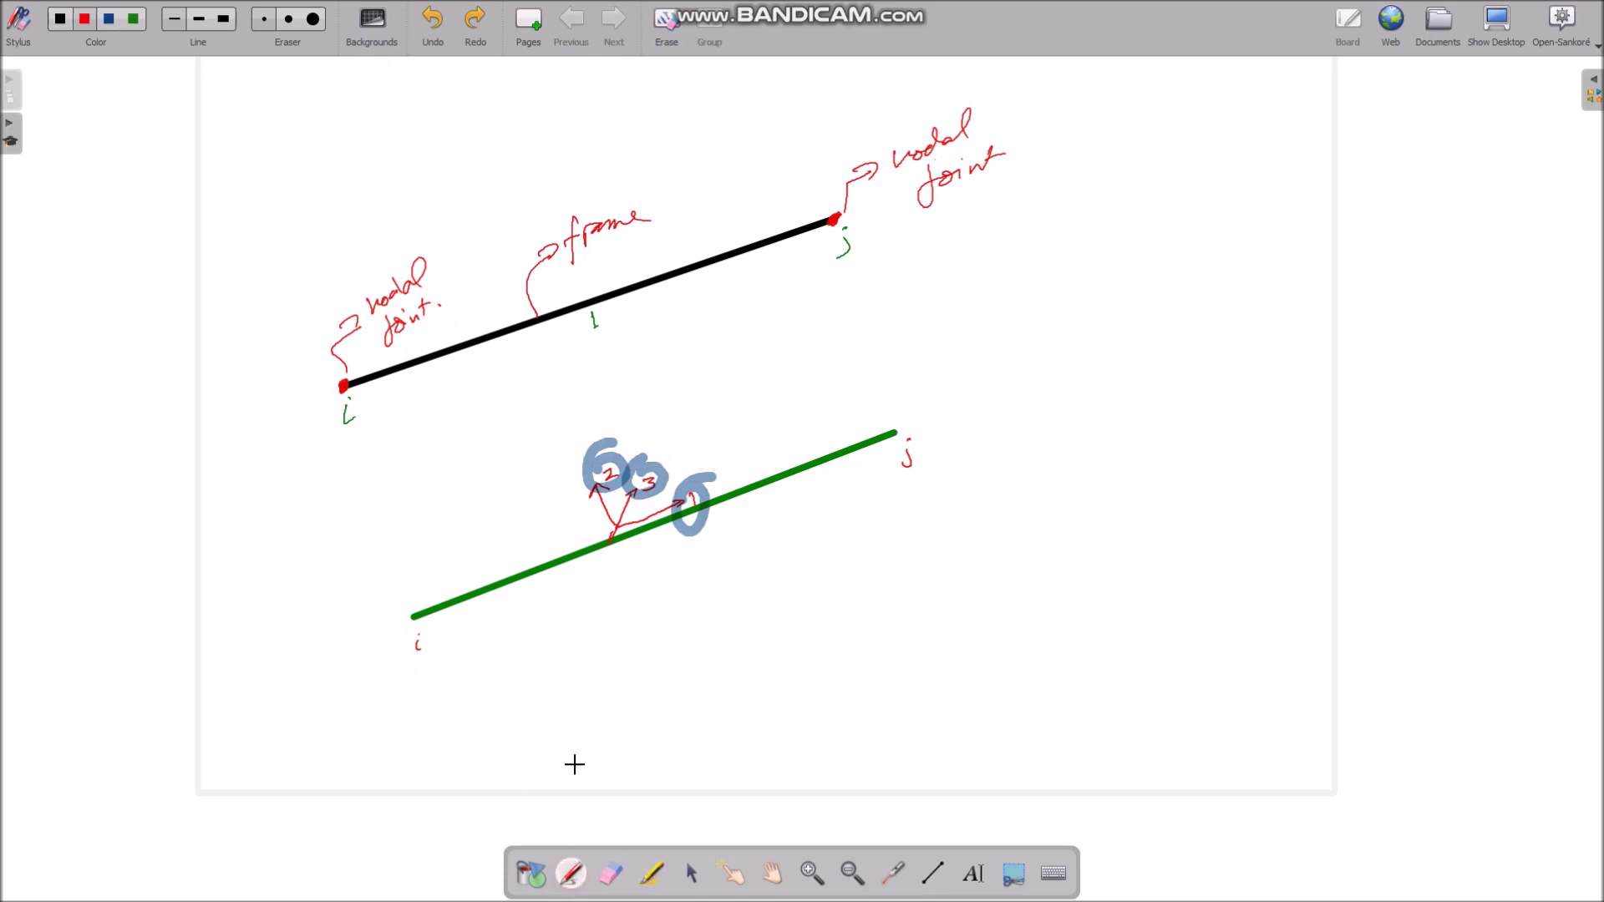
mouse_move(583, 570)
mouse_down()
mouse_move(651, 546)
mouse_move(636, 558)
mouse_up()
Switch to SAP2000, select the rear long top beam and open the frame point load assignment for it
key(alt+Tab)
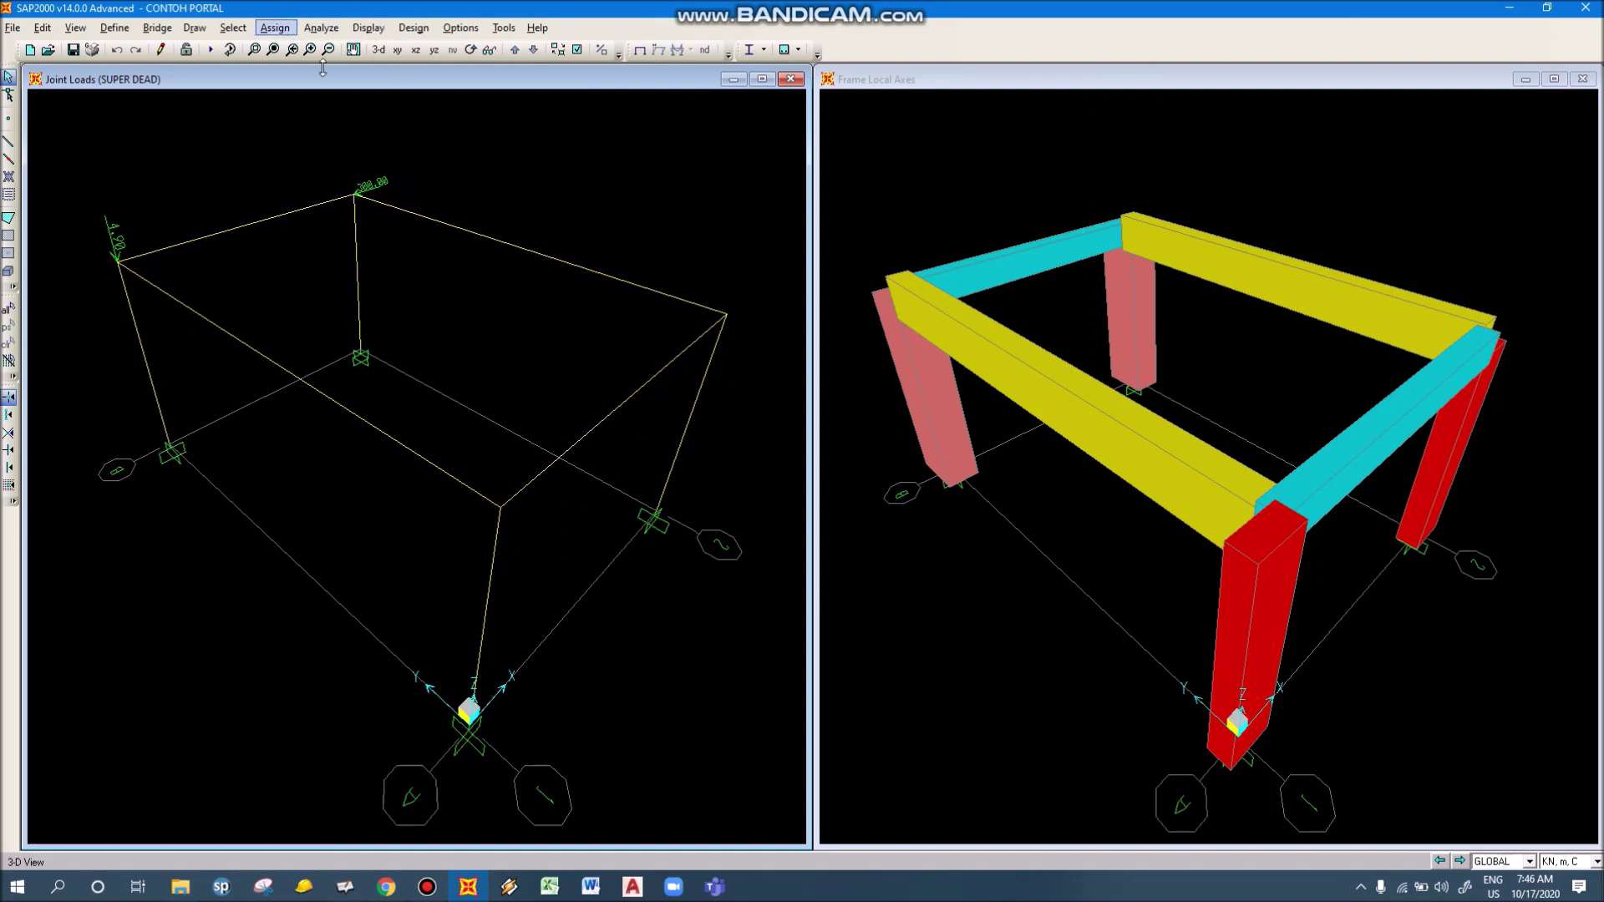
click(523, 247)
click(534, 252)
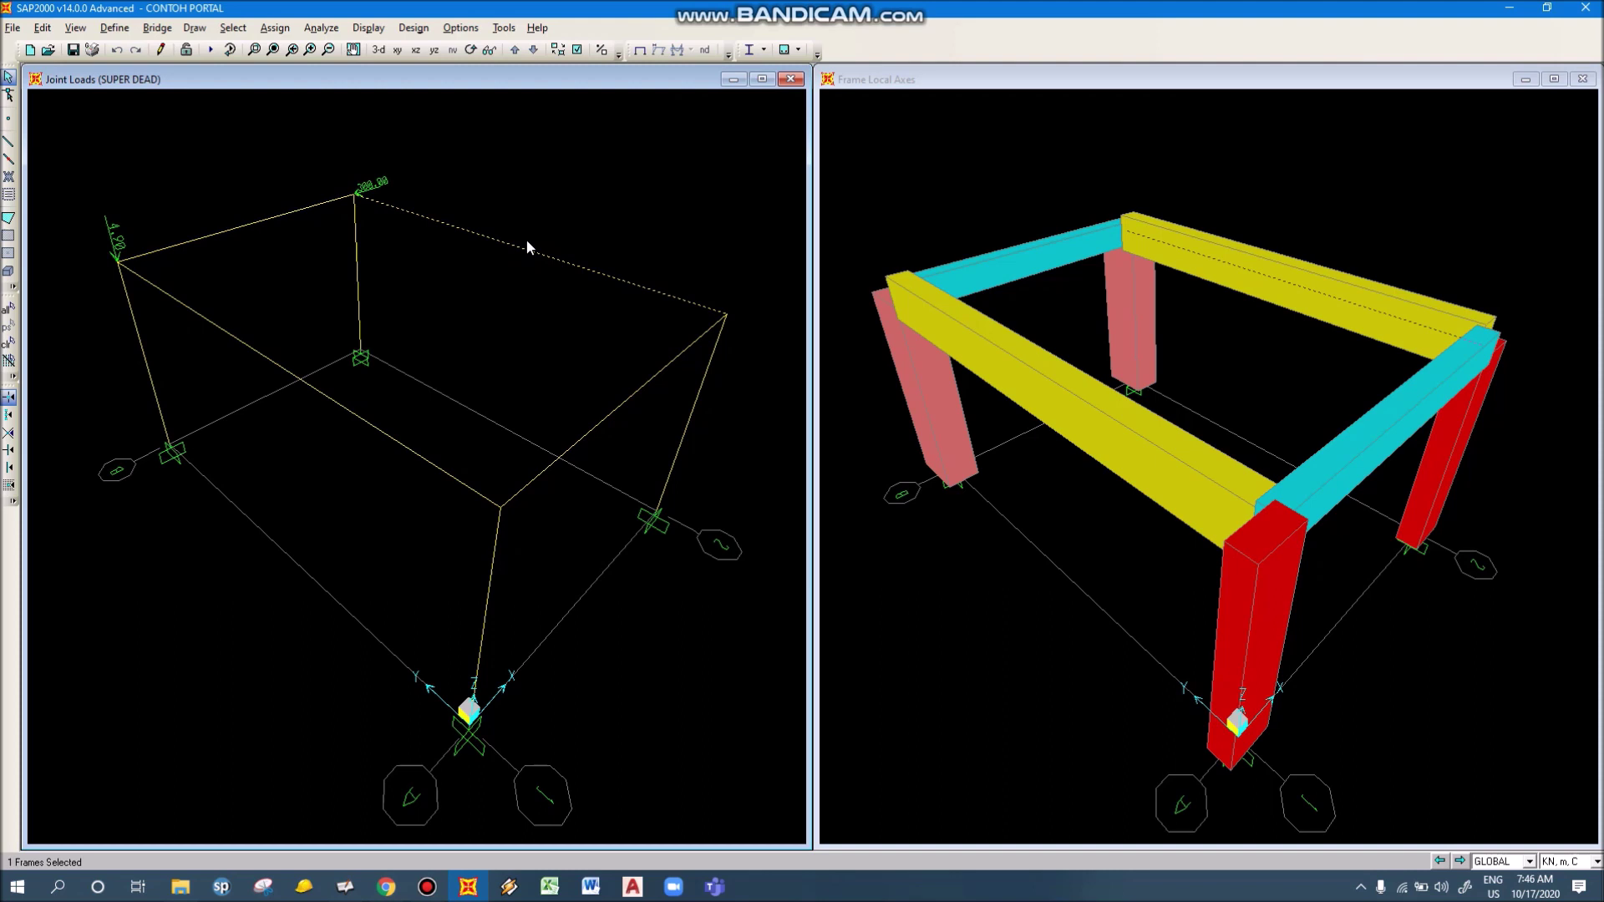
click(274, 27)
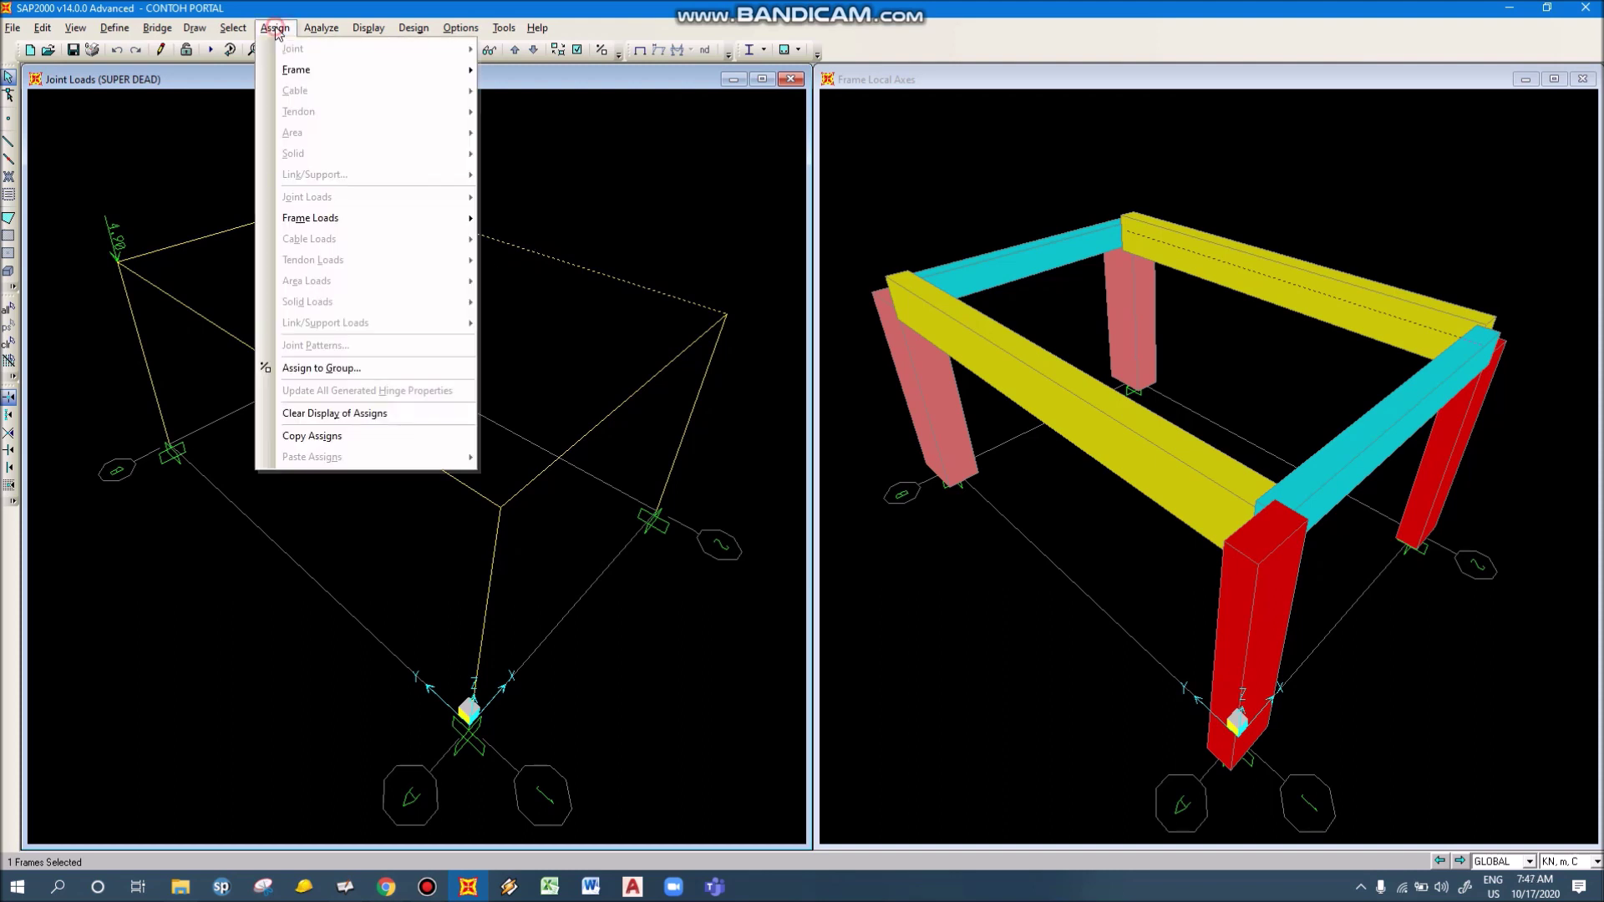
mouse_move(373, 218)
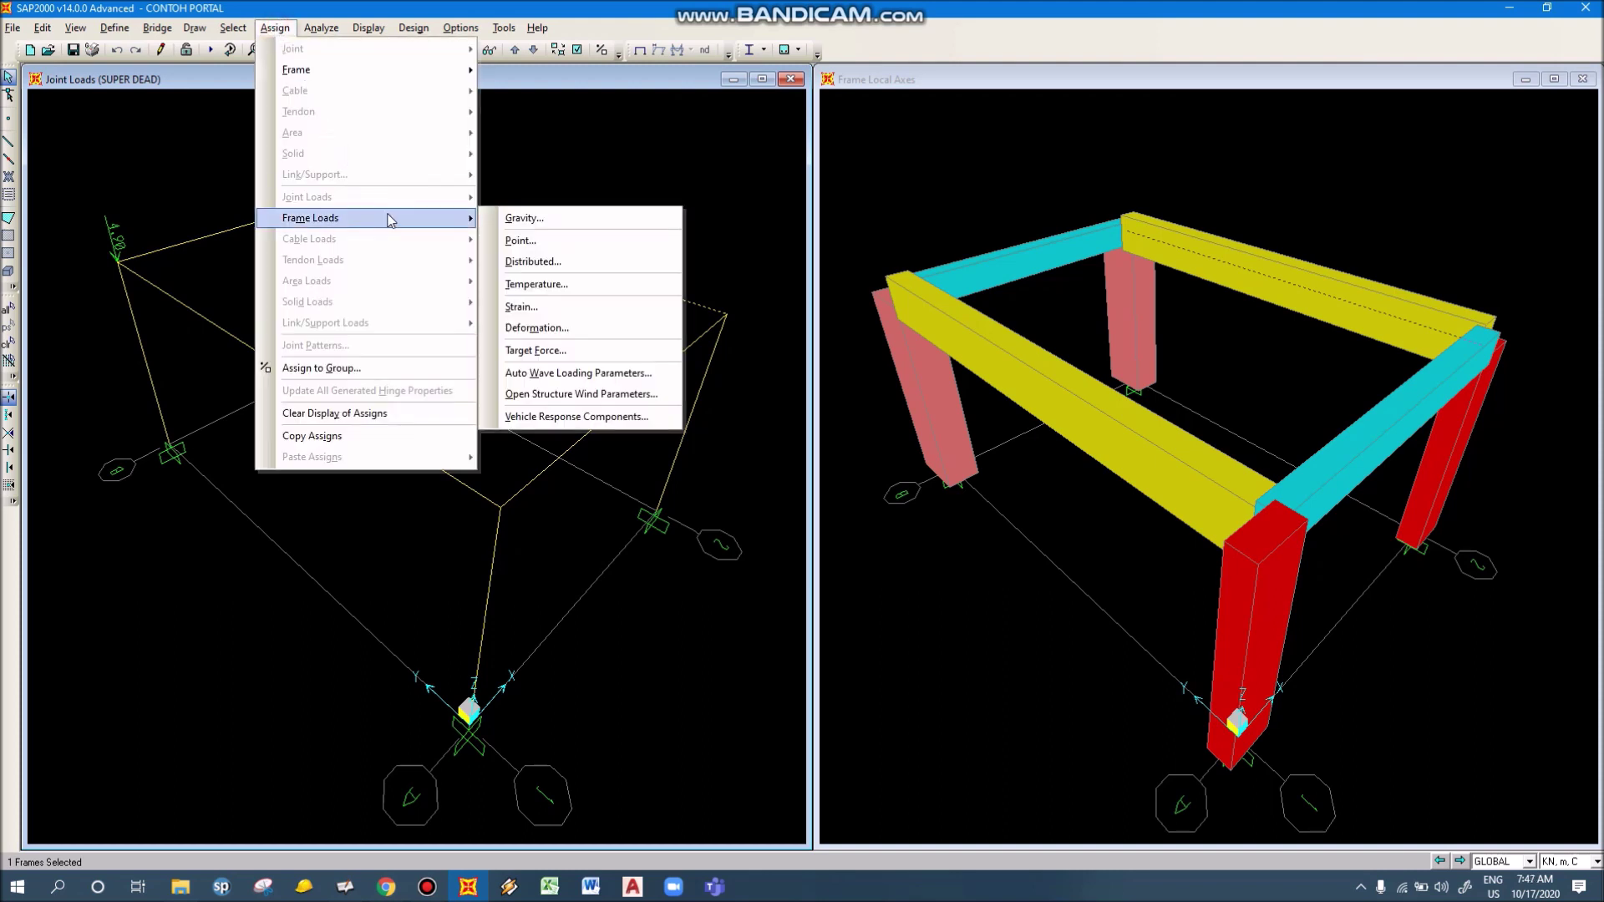
click(568, 242)
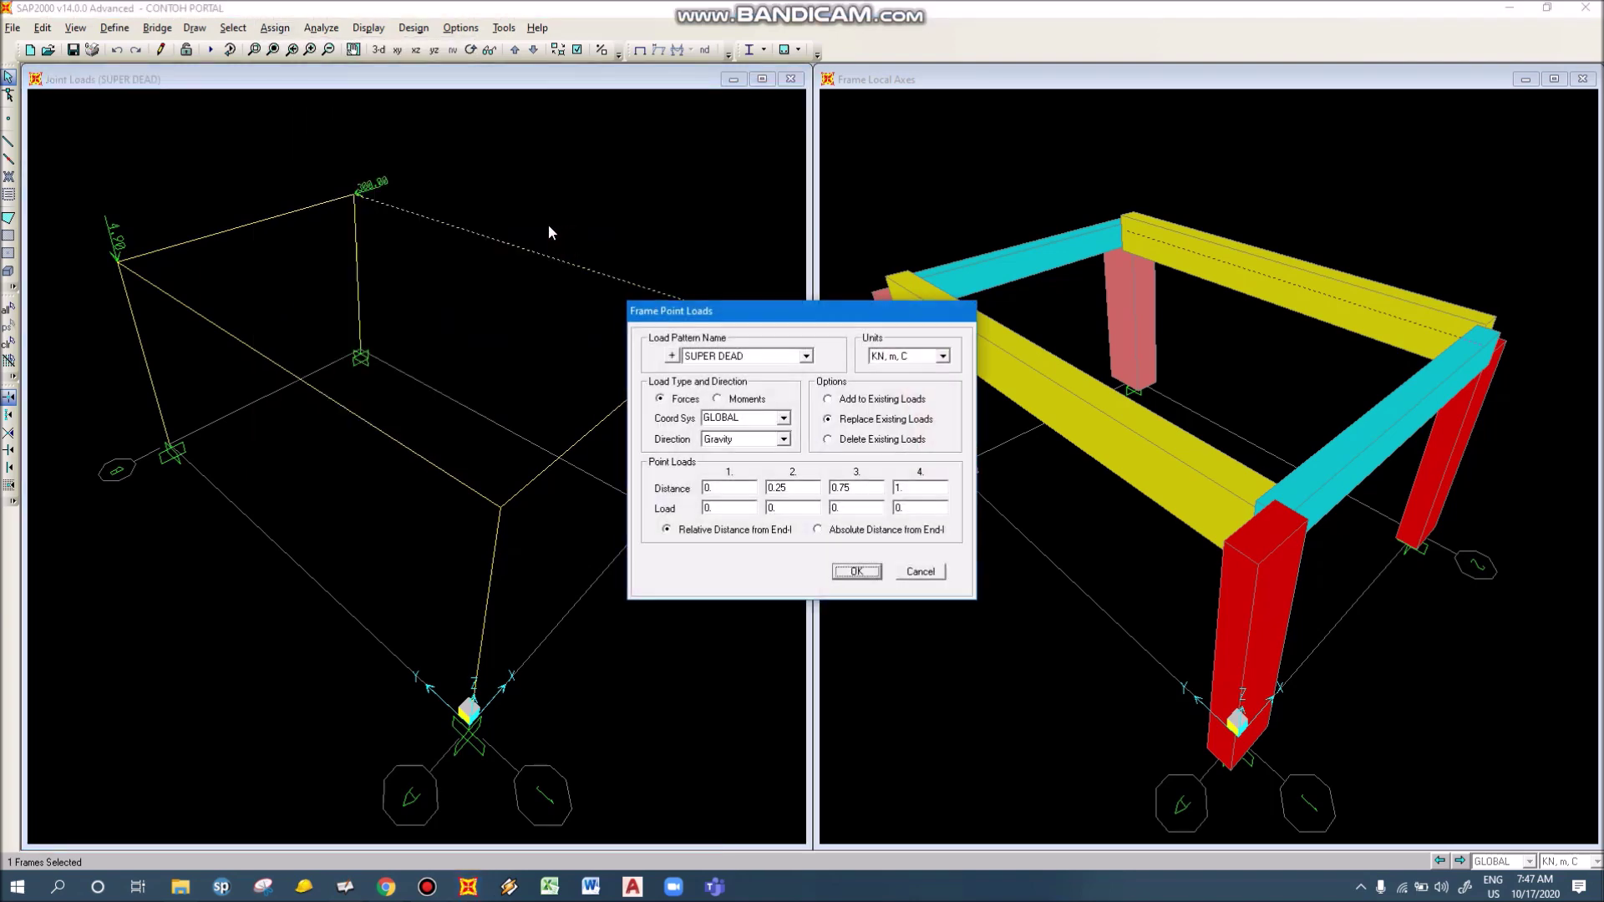
Apply the SUPER DEAD point loads to the beam as Gravity forces, keeping the default relative distances and zero load values
drag(793, 322, 924, 248)
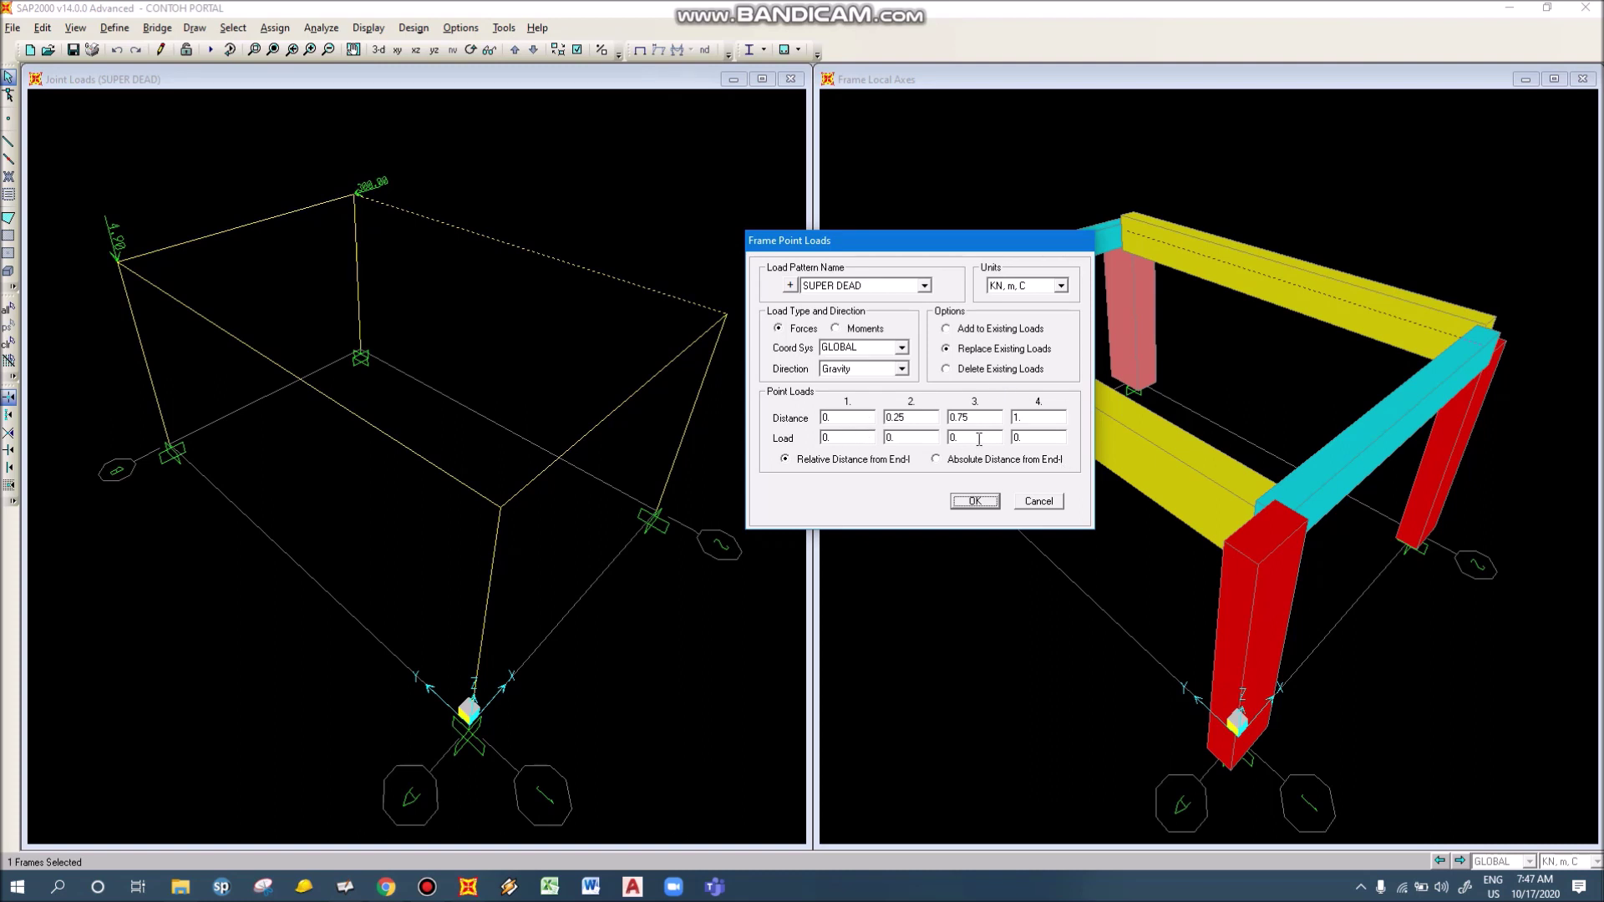
click(852, 288)
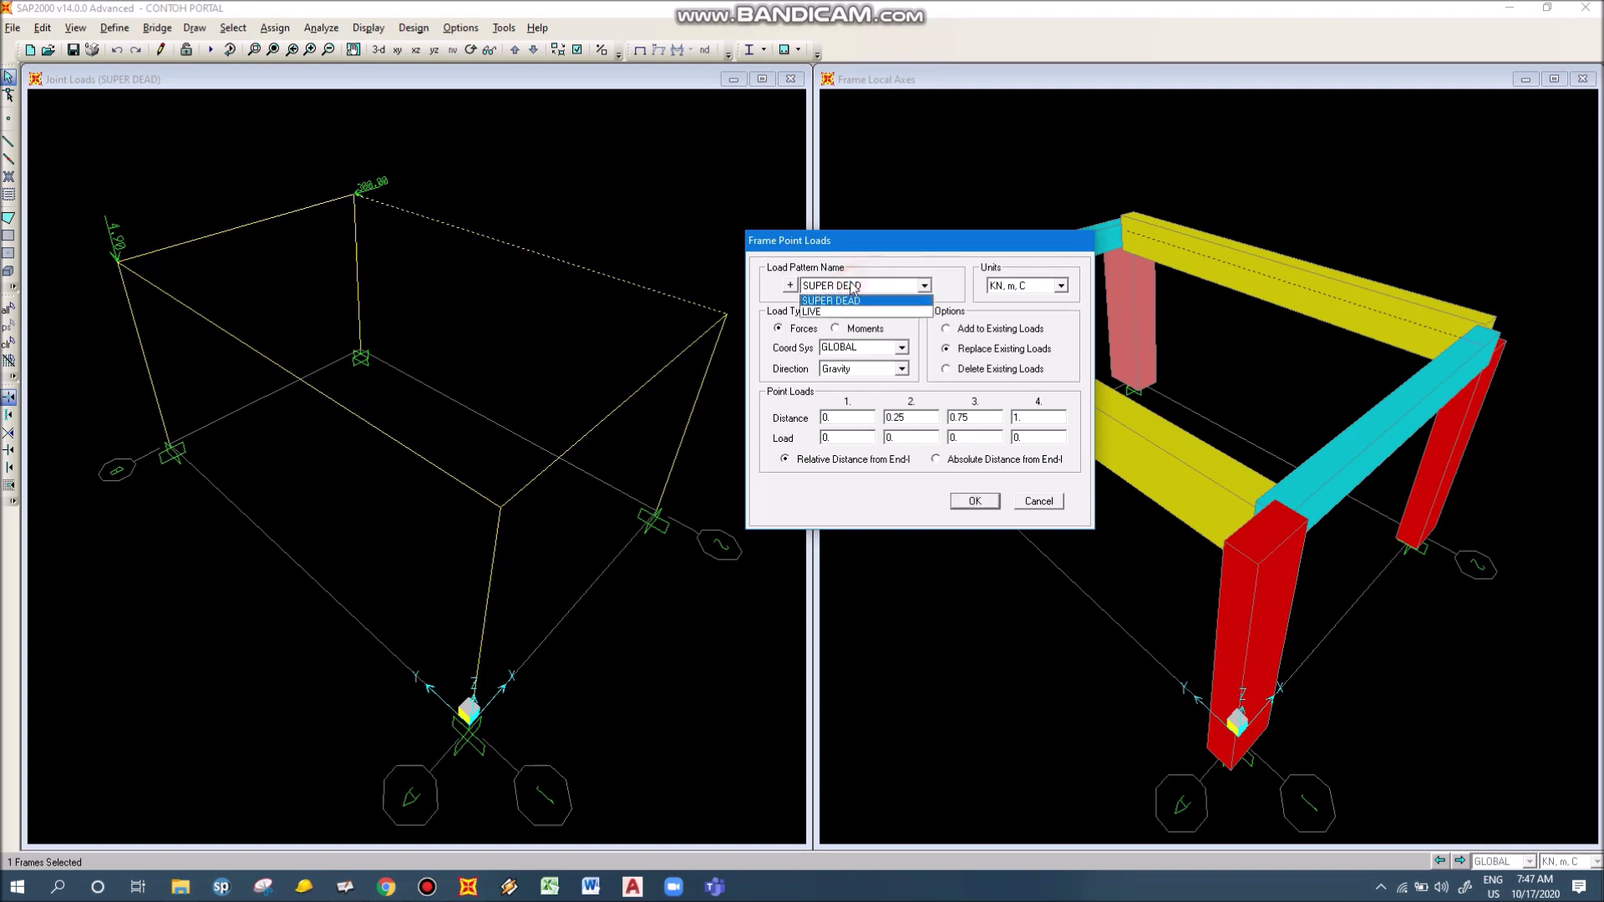
click(852, 288)
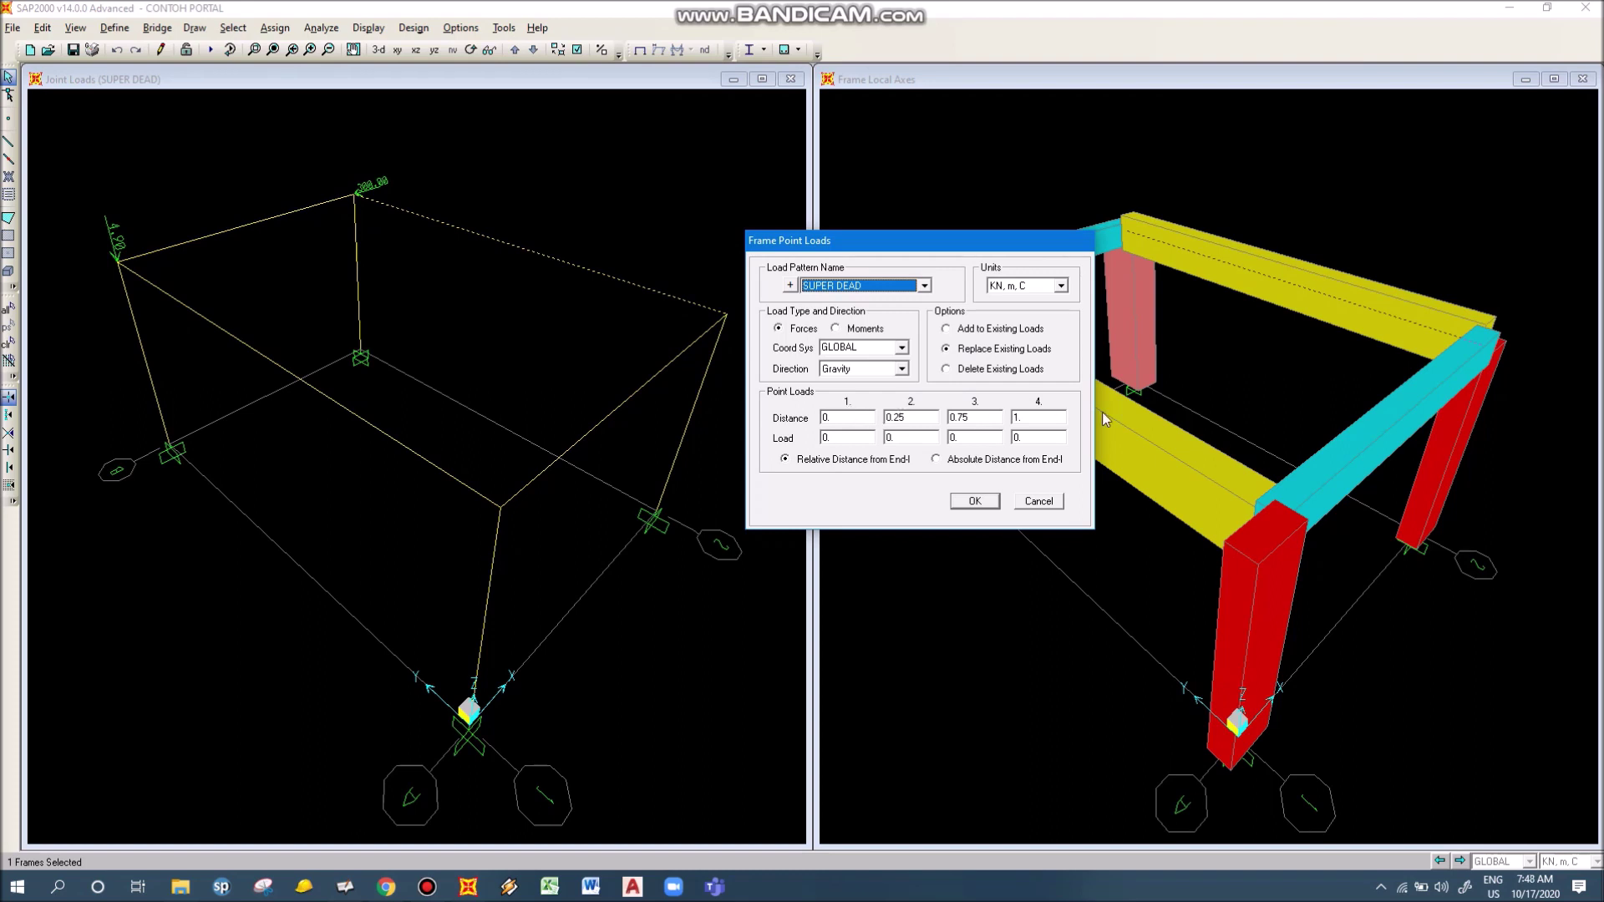
double_click(843, 418)
double_click(846, 438)
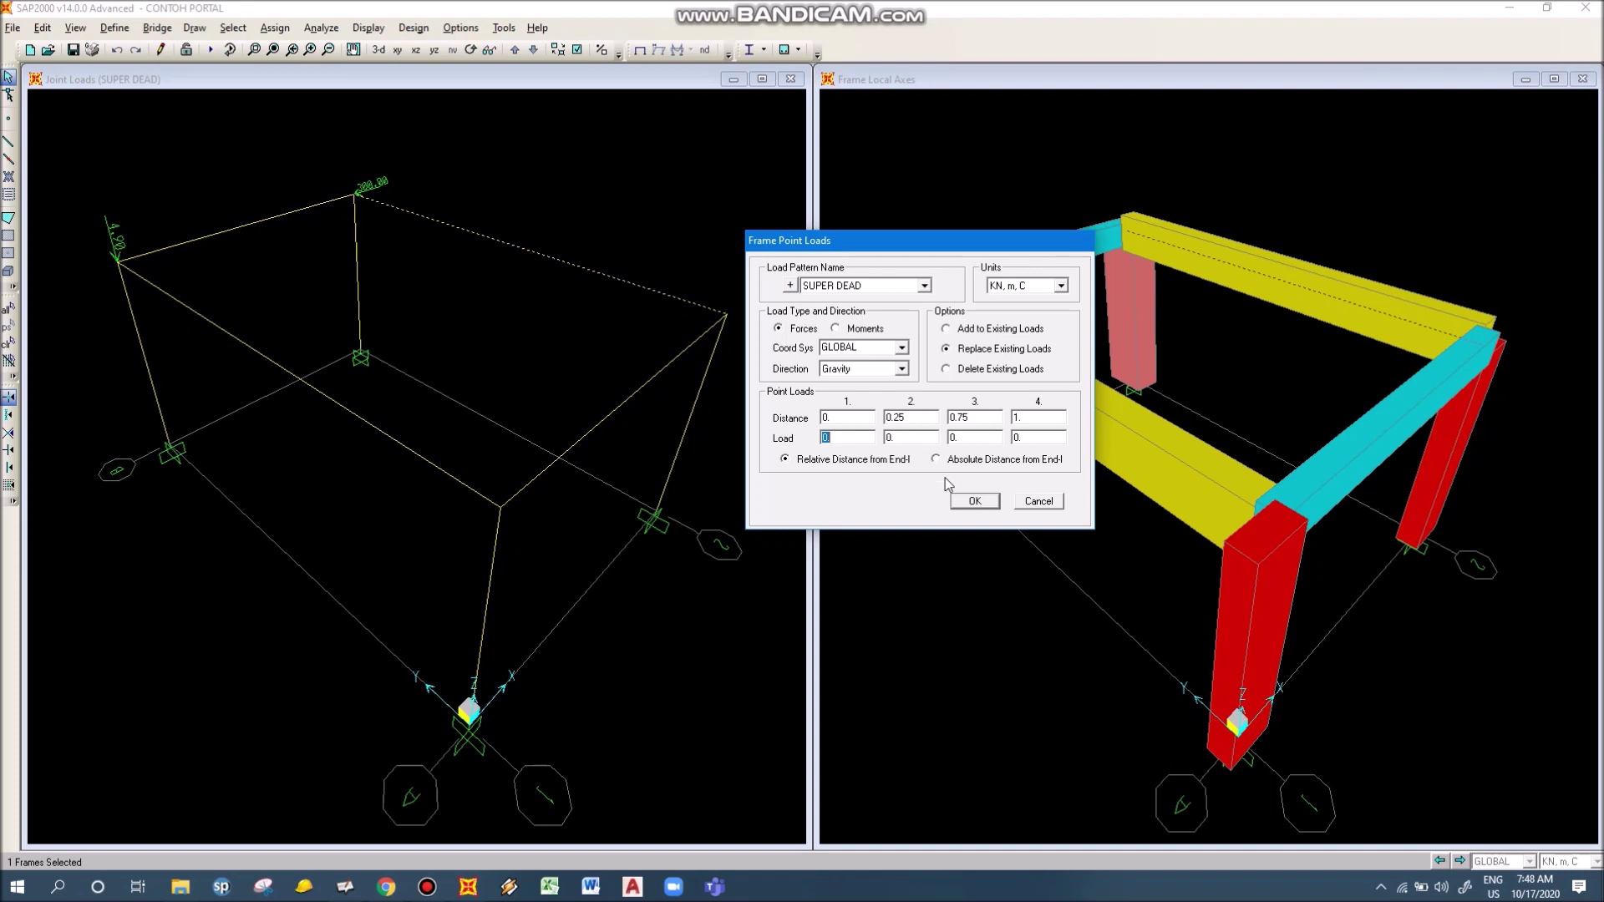
click(970, 502)
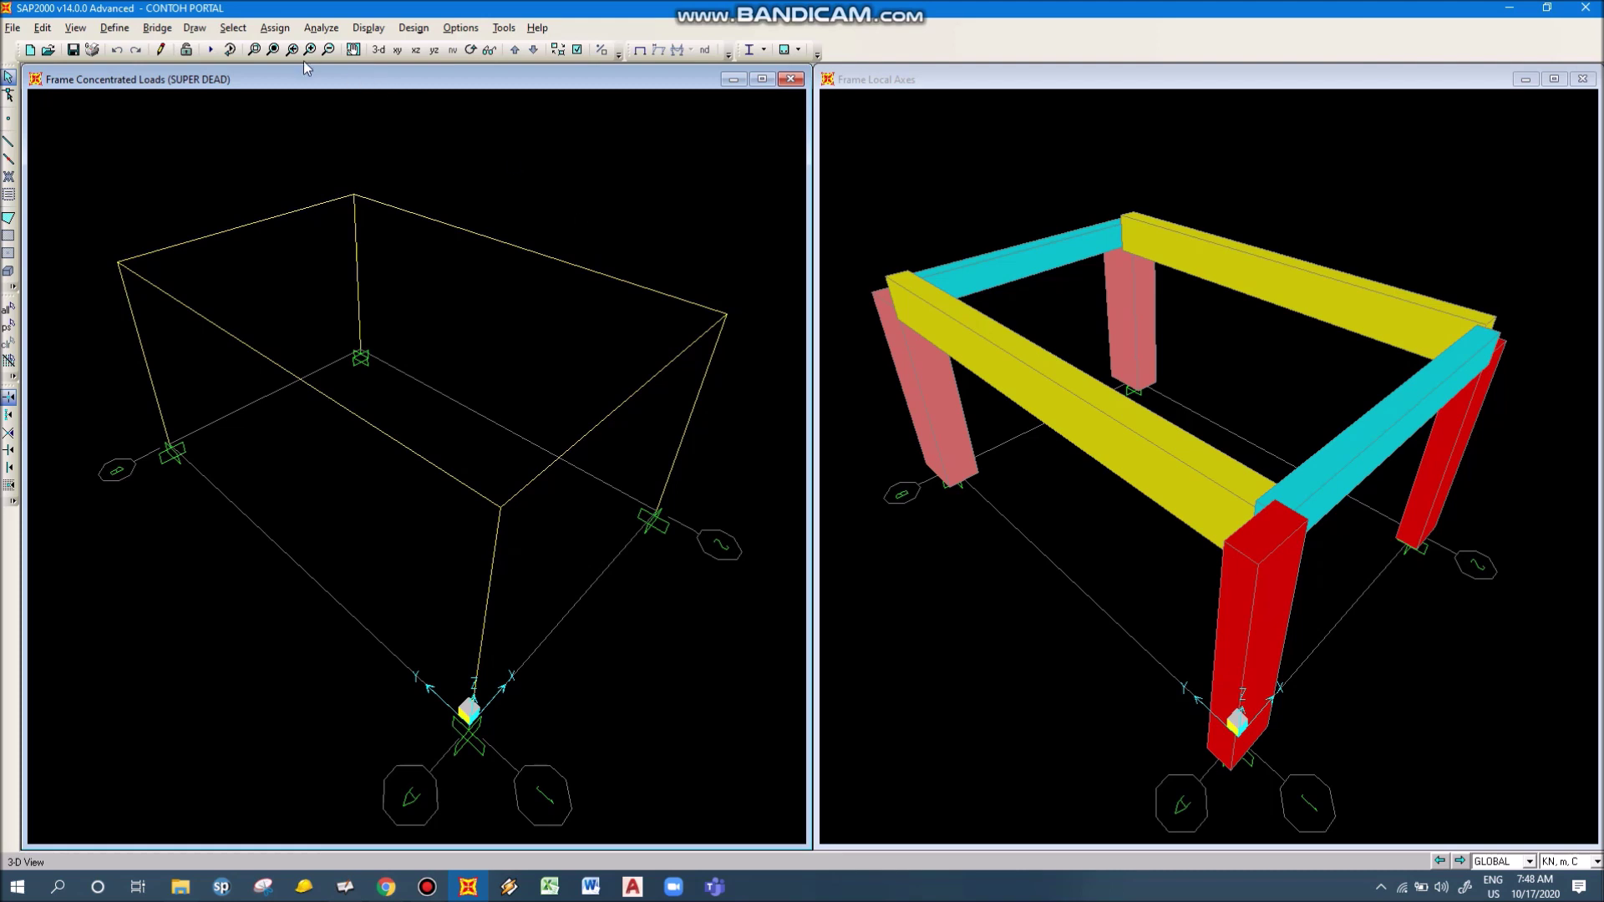
Clear the beam selection and show the joint labels in the wireframe view
click(538, 252)
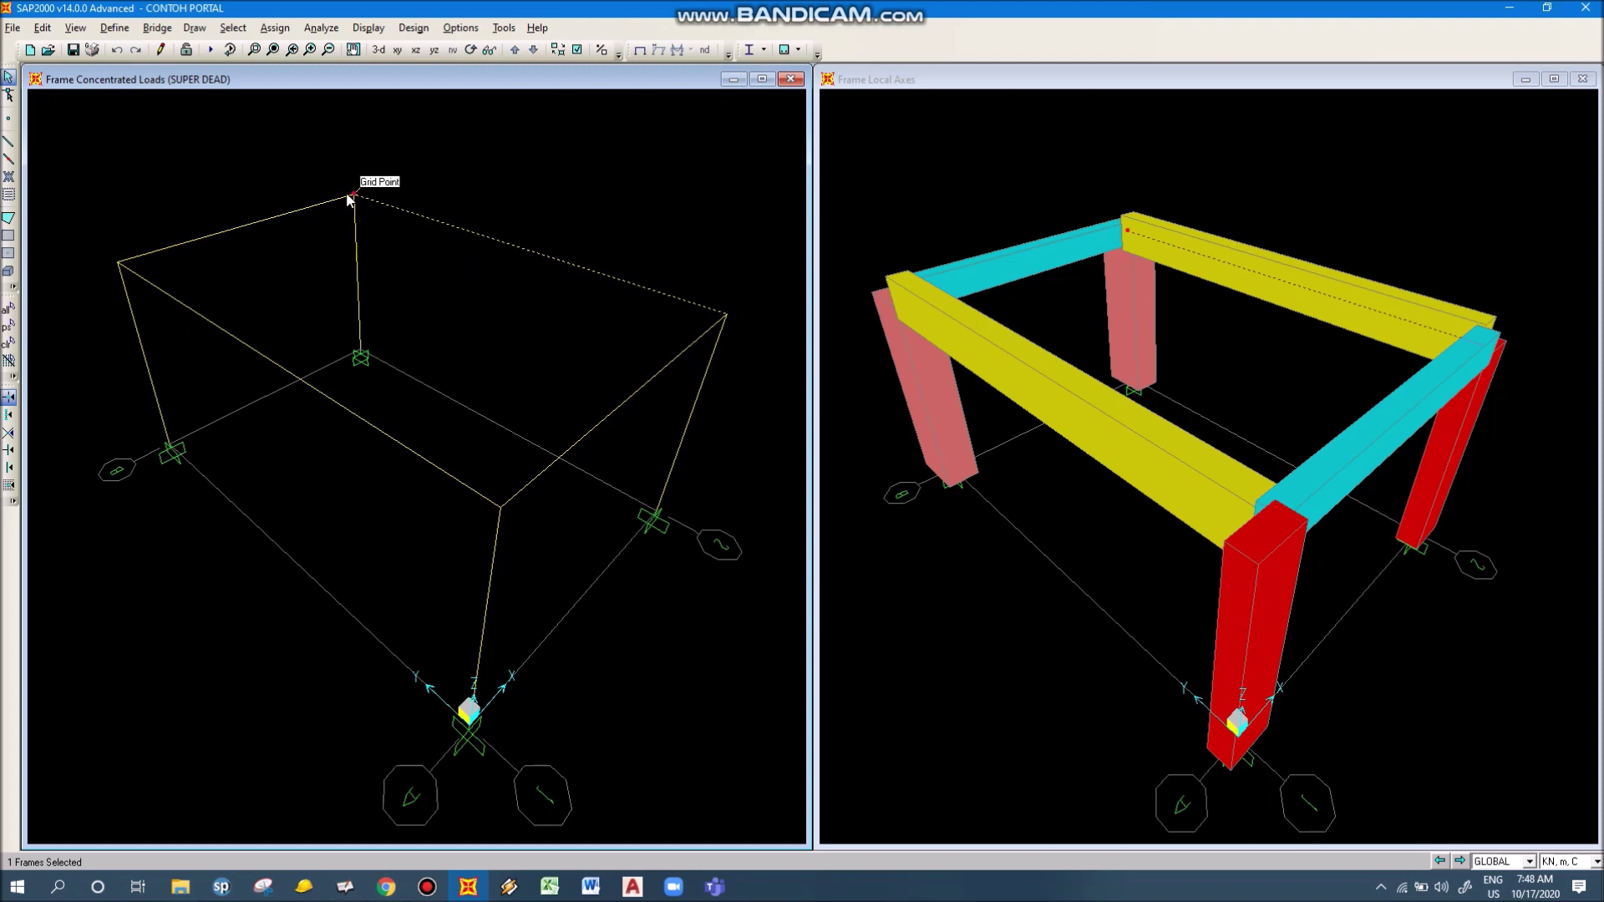
key(Escape)
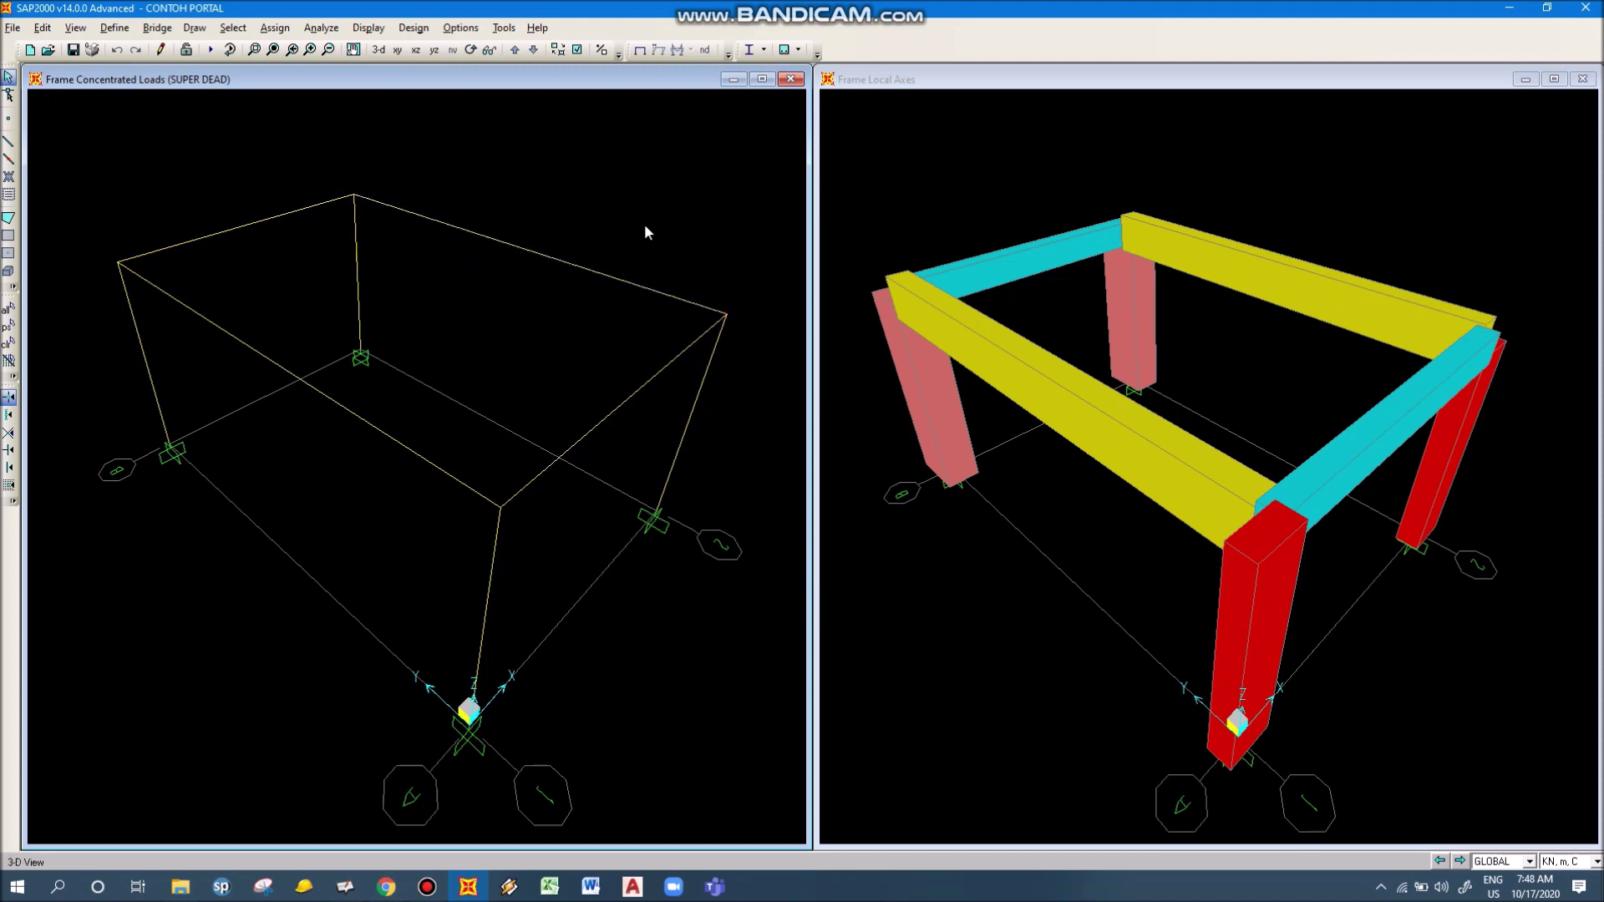
click(577, 51)
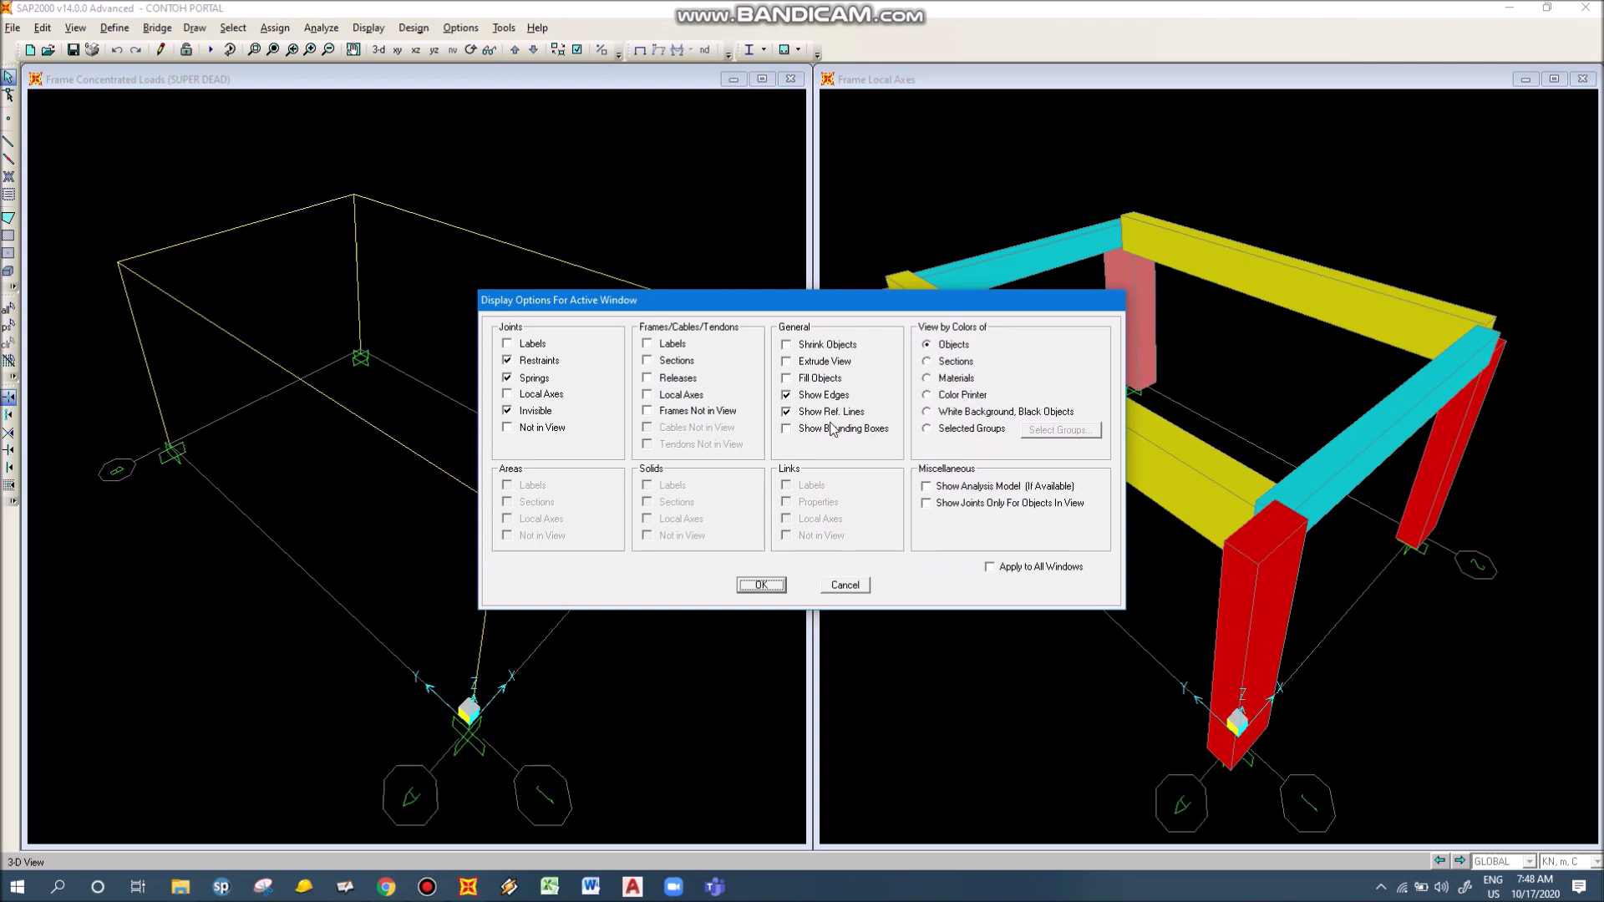
click(535, 349)
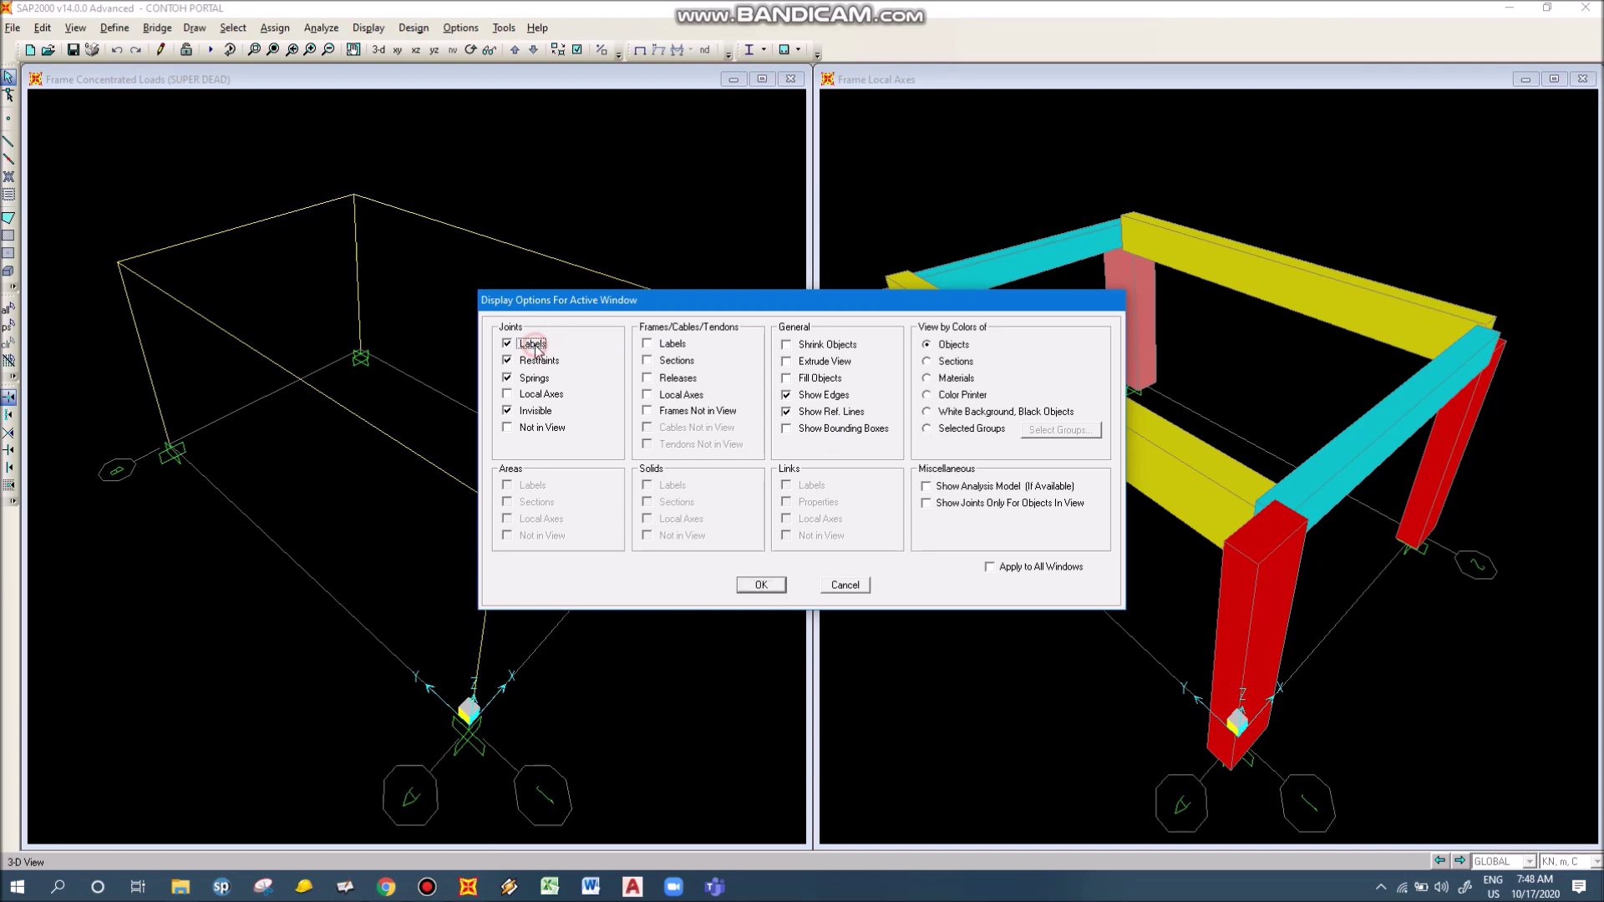
click(760, 584)
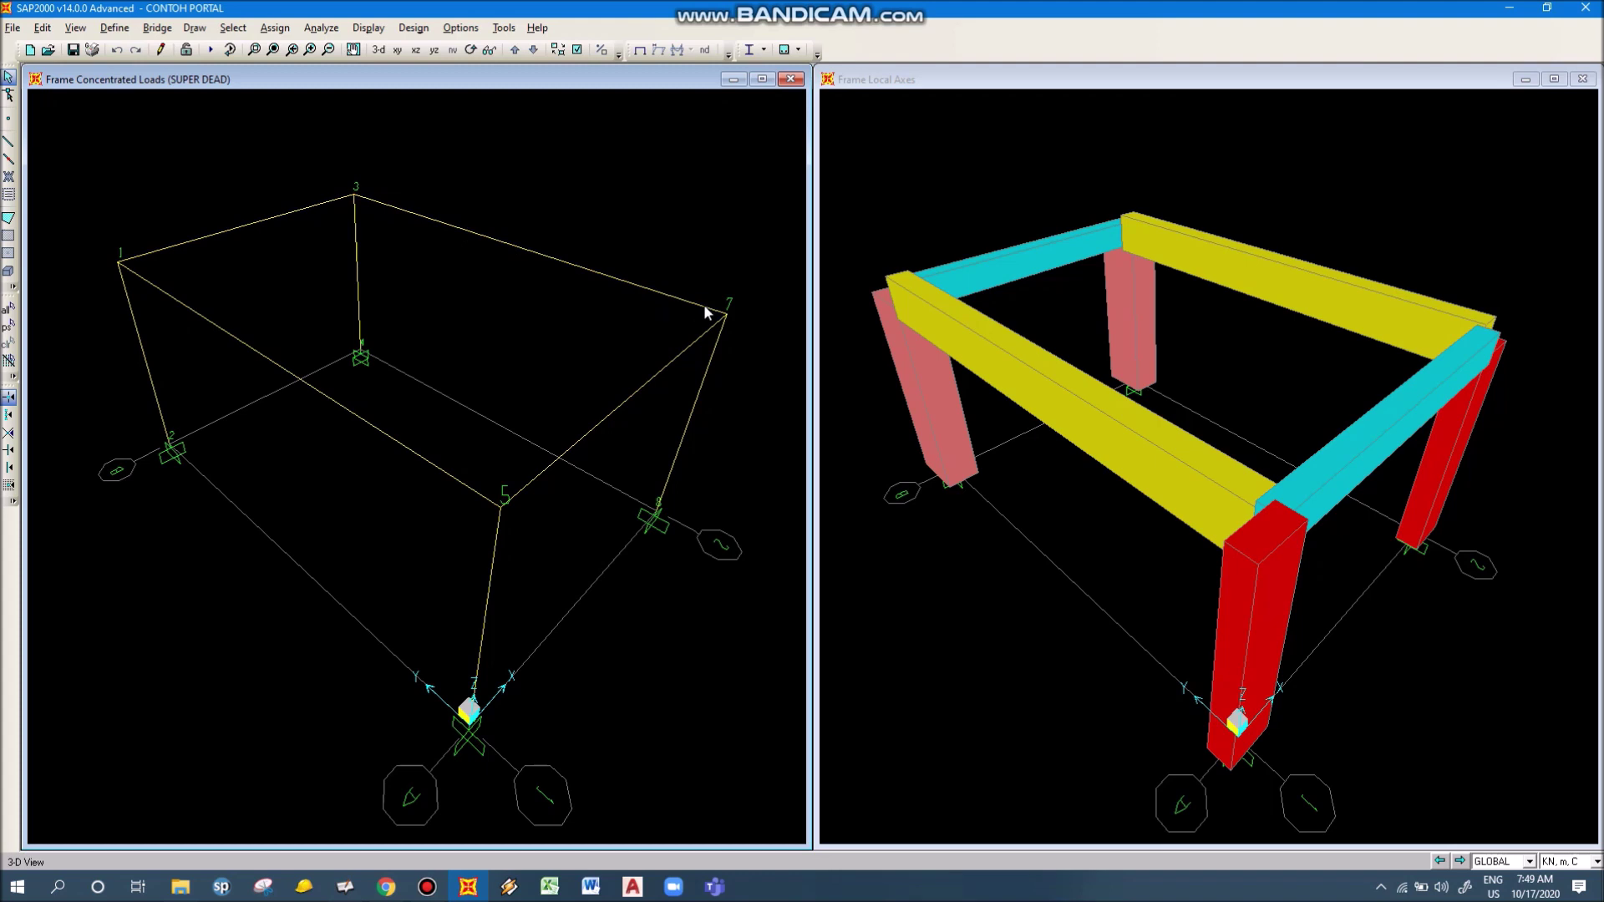
Show the local axes of the frame members in the wireframe view
click(567, 264)
click(573, 263)
click(576, 50)
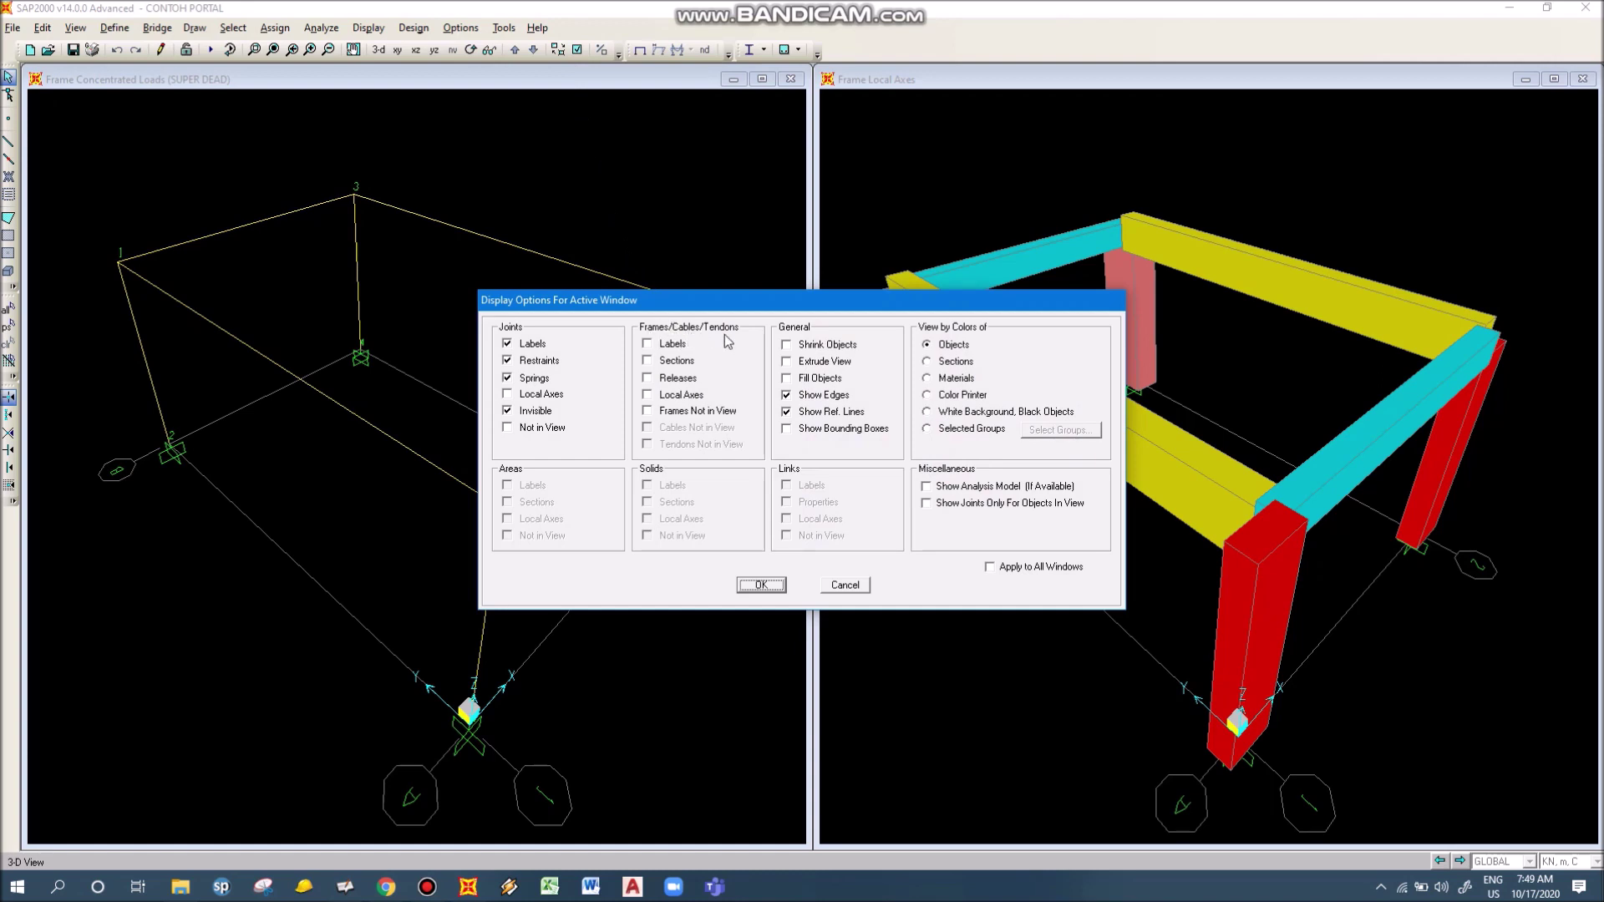
click(681, 395)
click(770, 589)
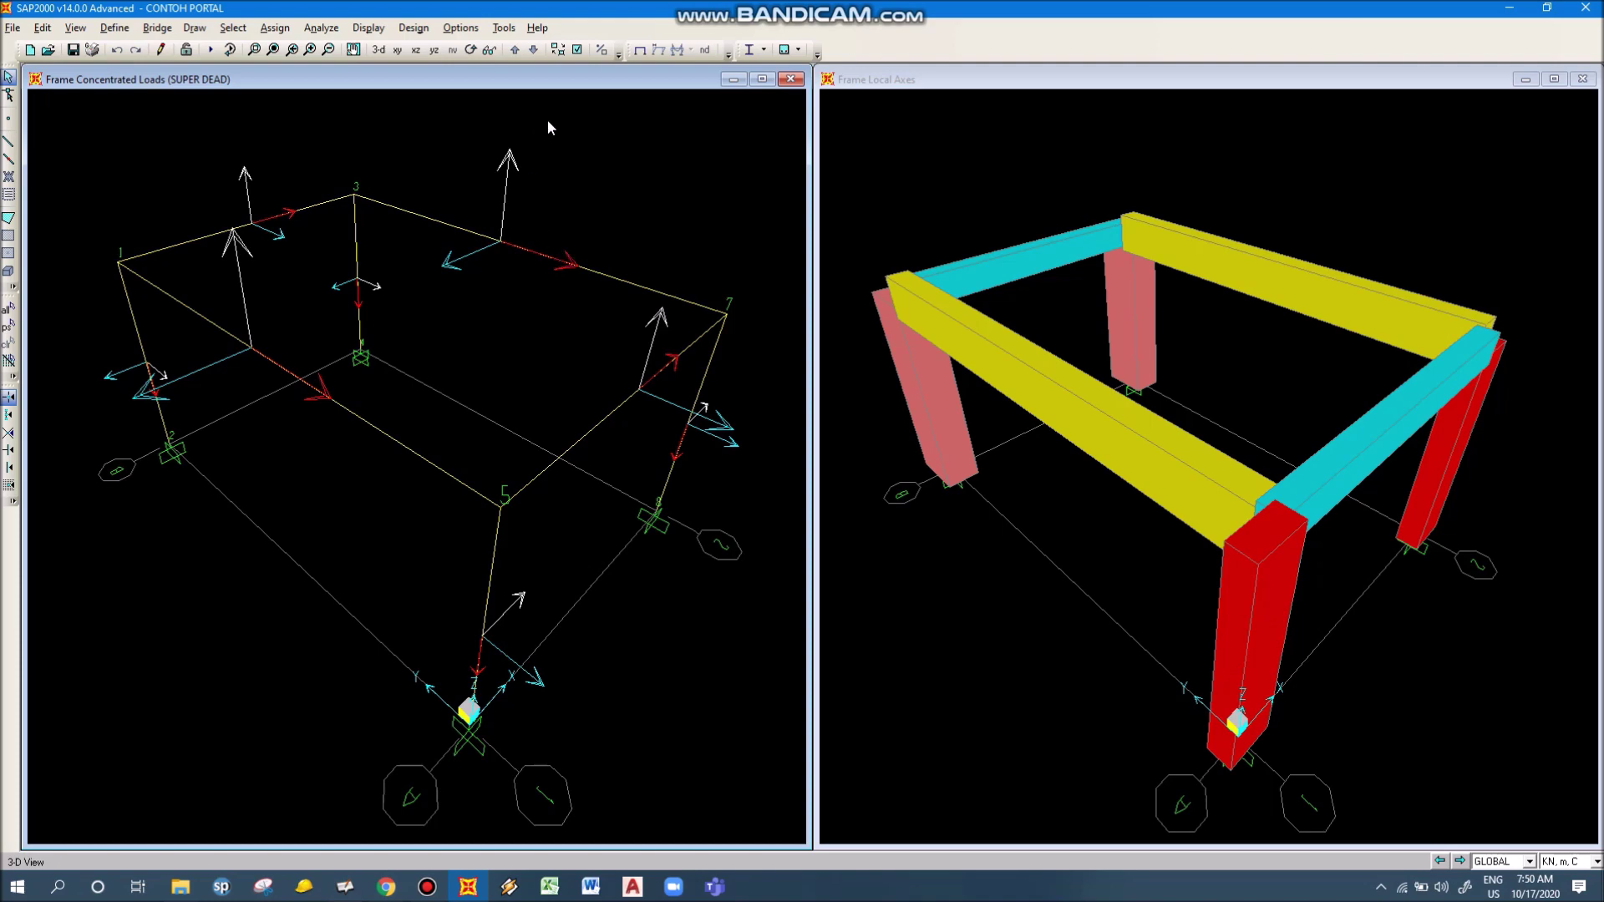
Hide the joint labels and the frame local axes in the wireframe view
click(576, 49)
click(532, 343)
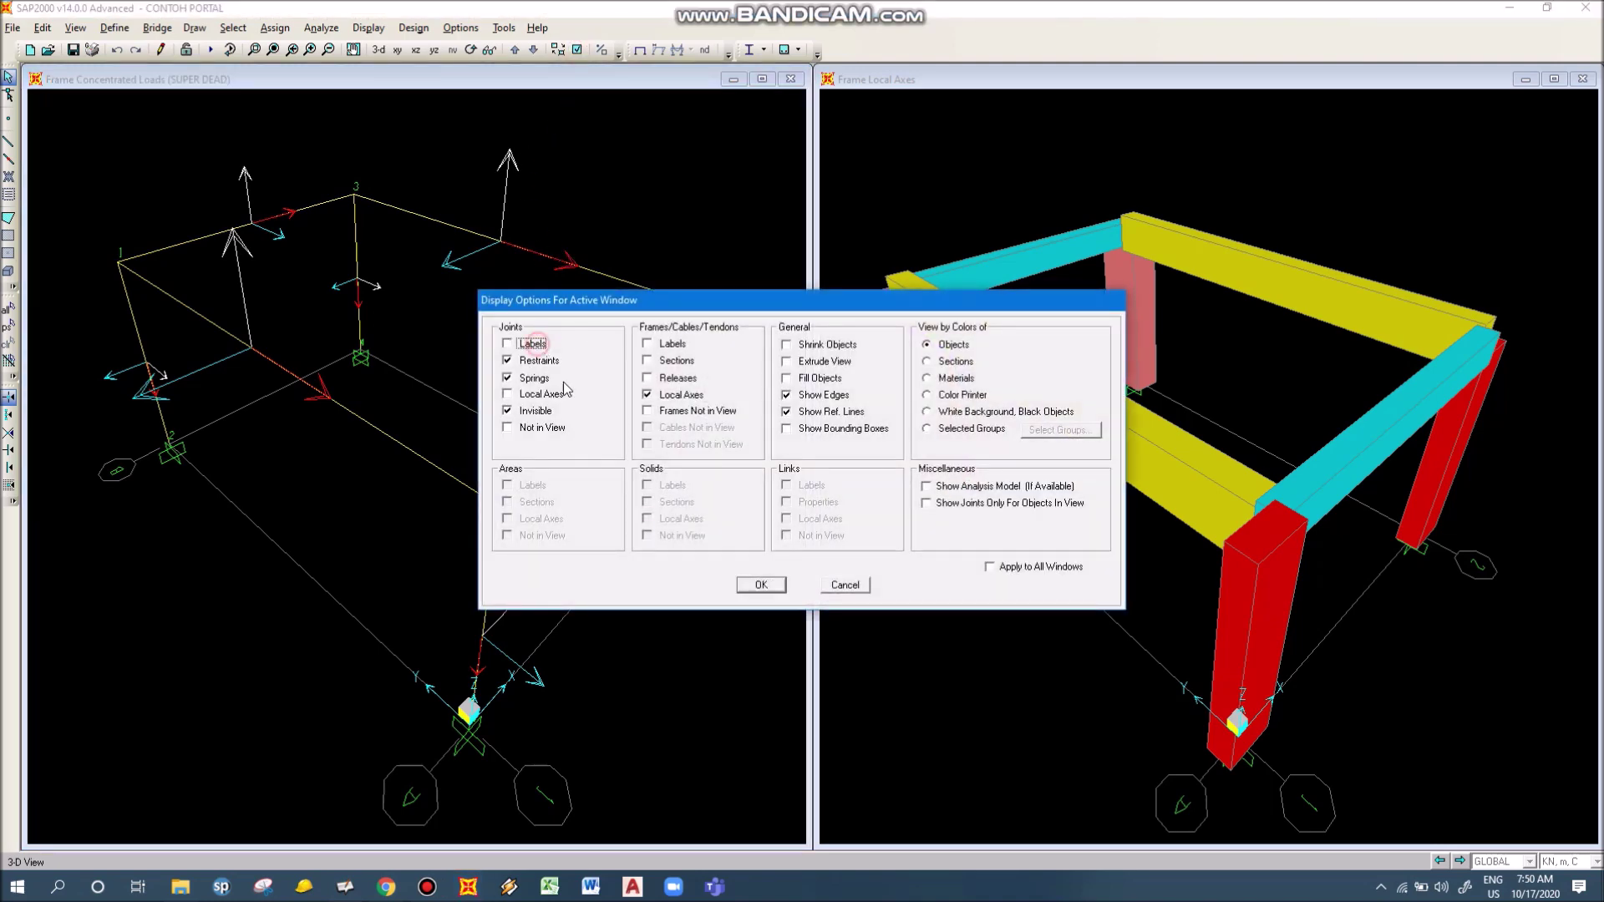
click(761, 584)
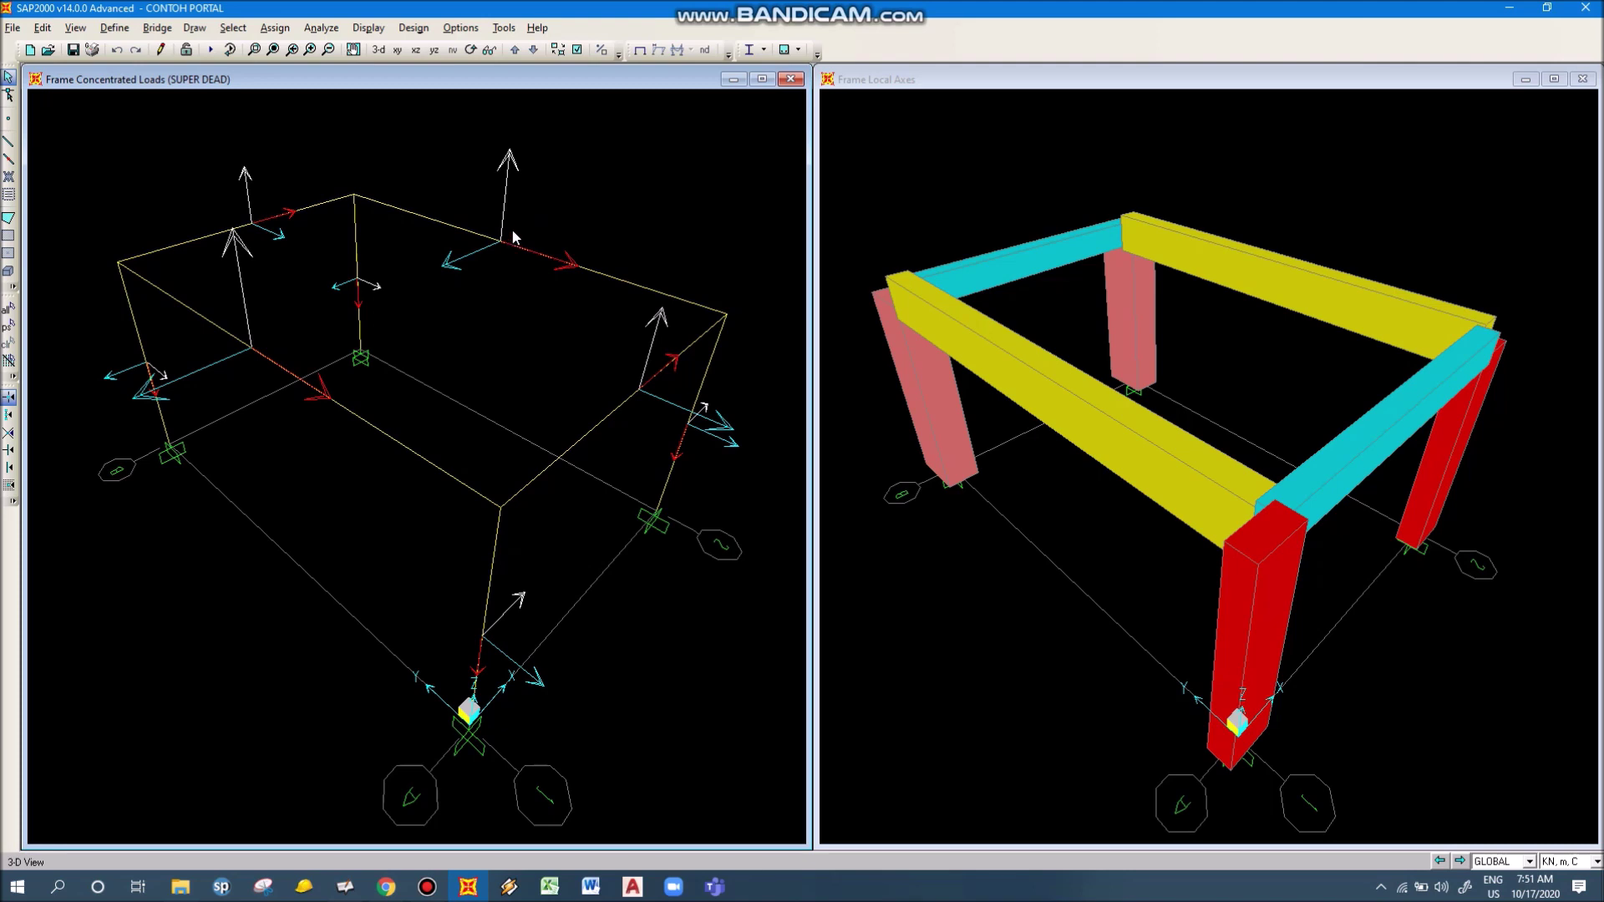
click(576, 51)
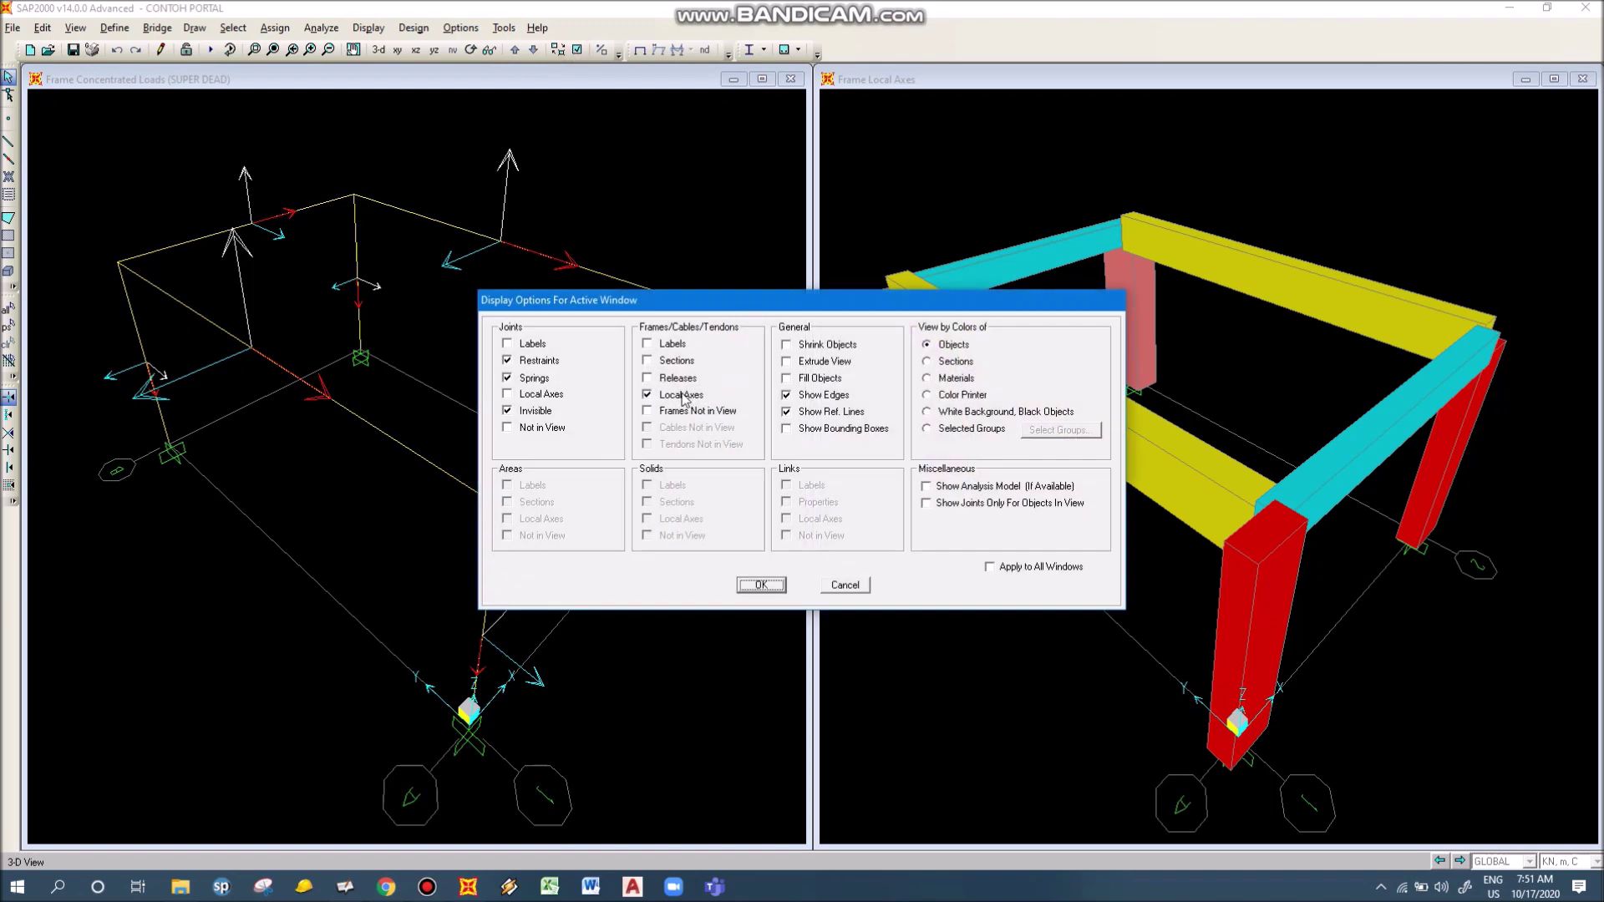
click(681, 395)
click(766, 588)
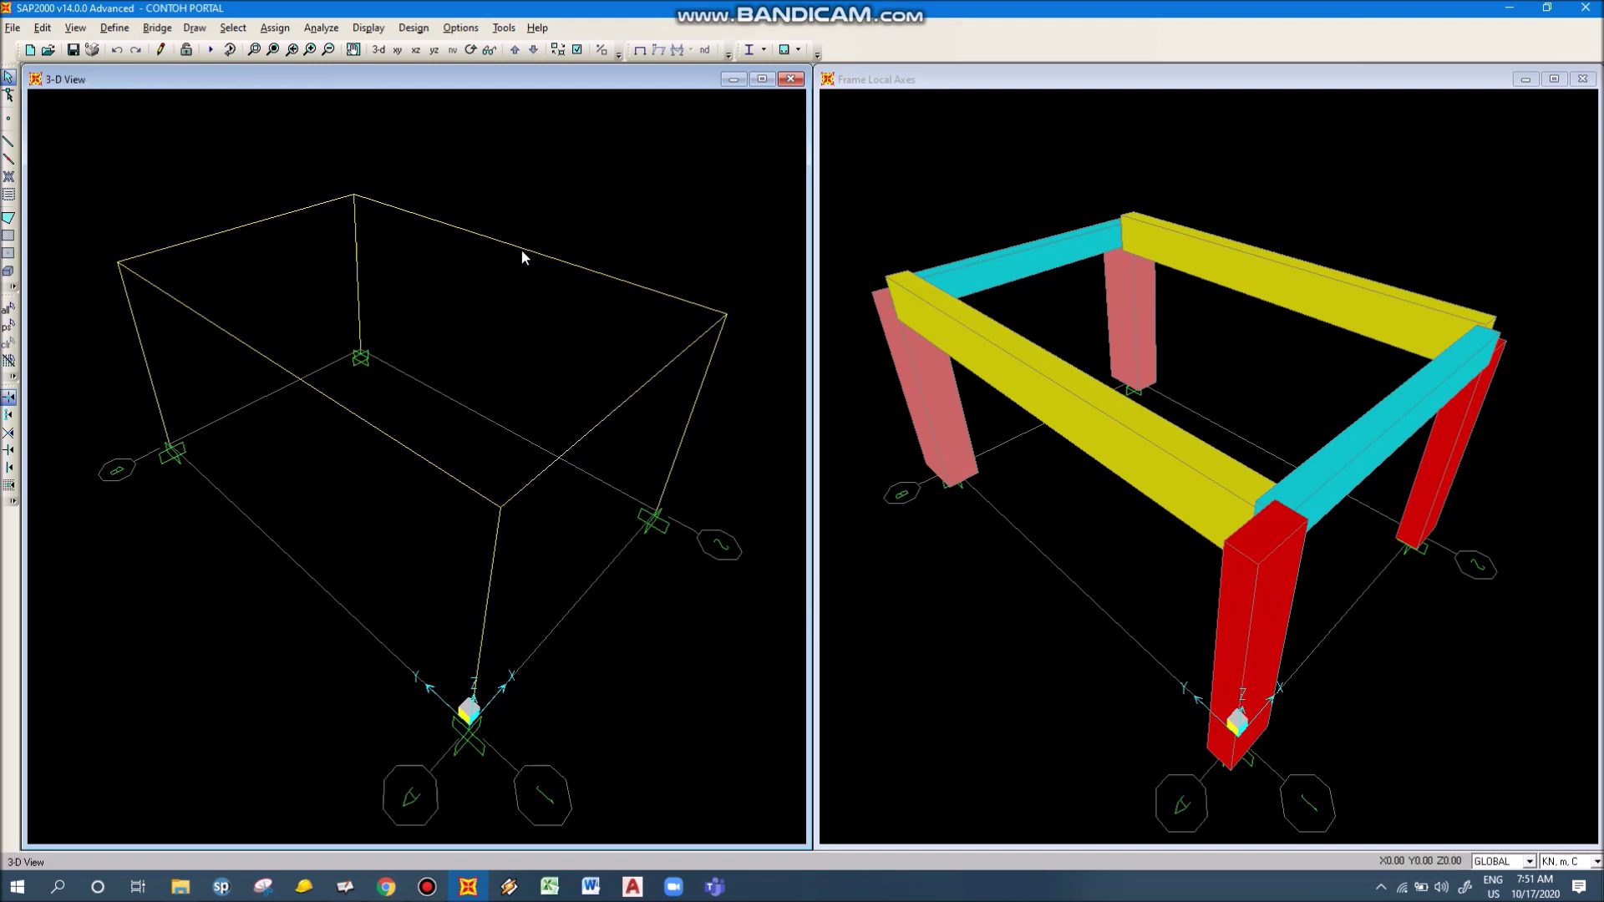
Inspect the location data of the rear long top beam for its length and start and end joints, then close it without changes
click(534, 252)
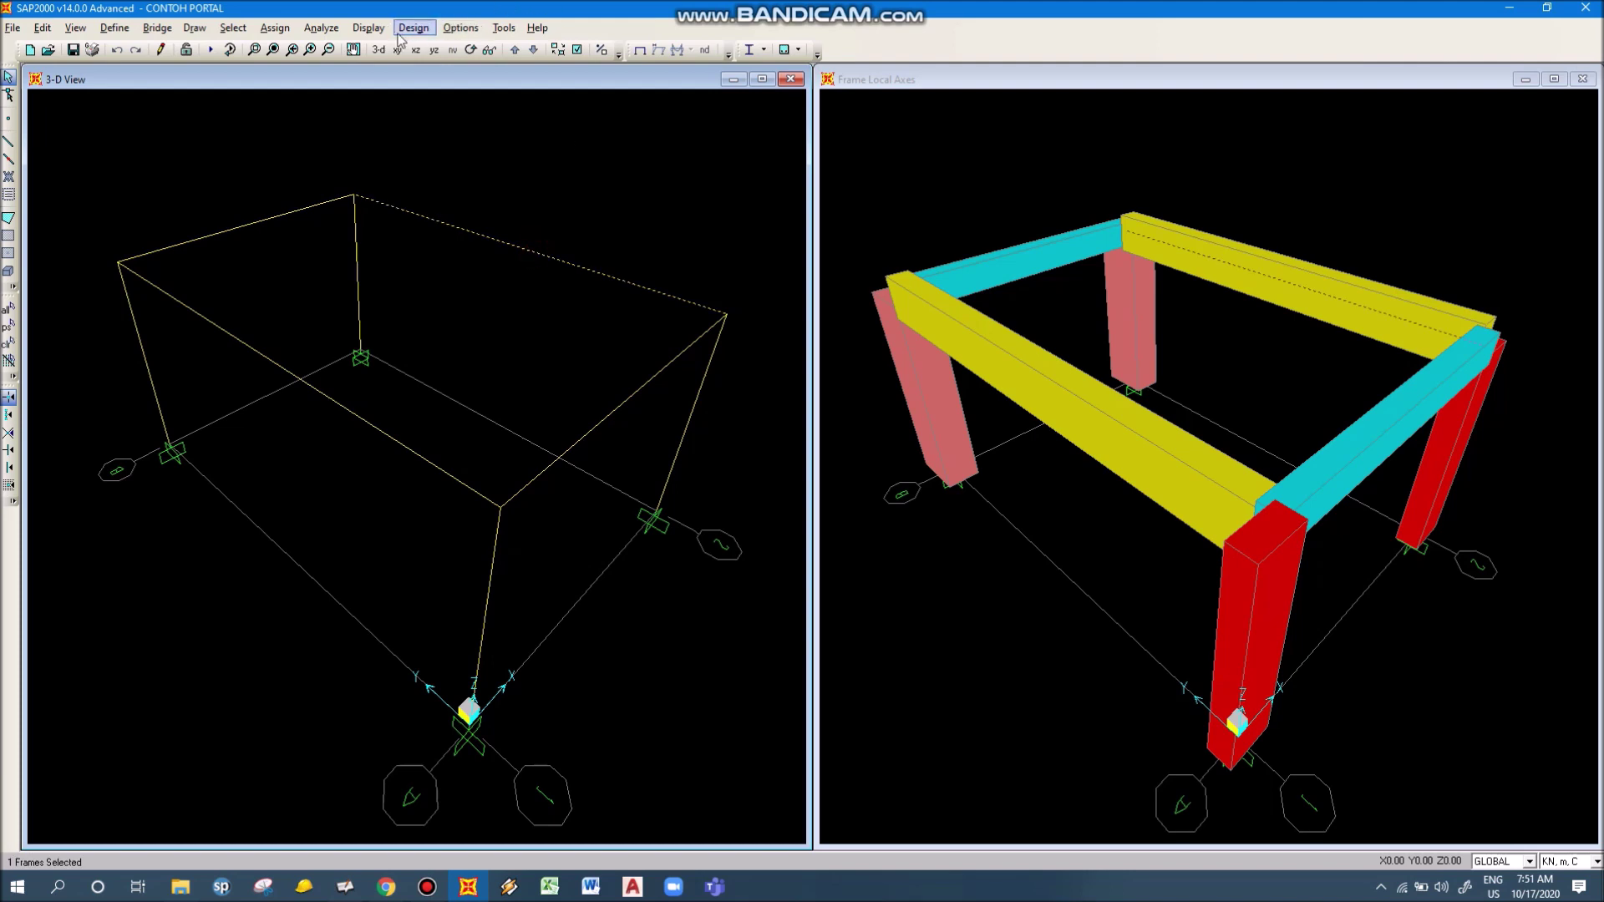
click(502, 243)
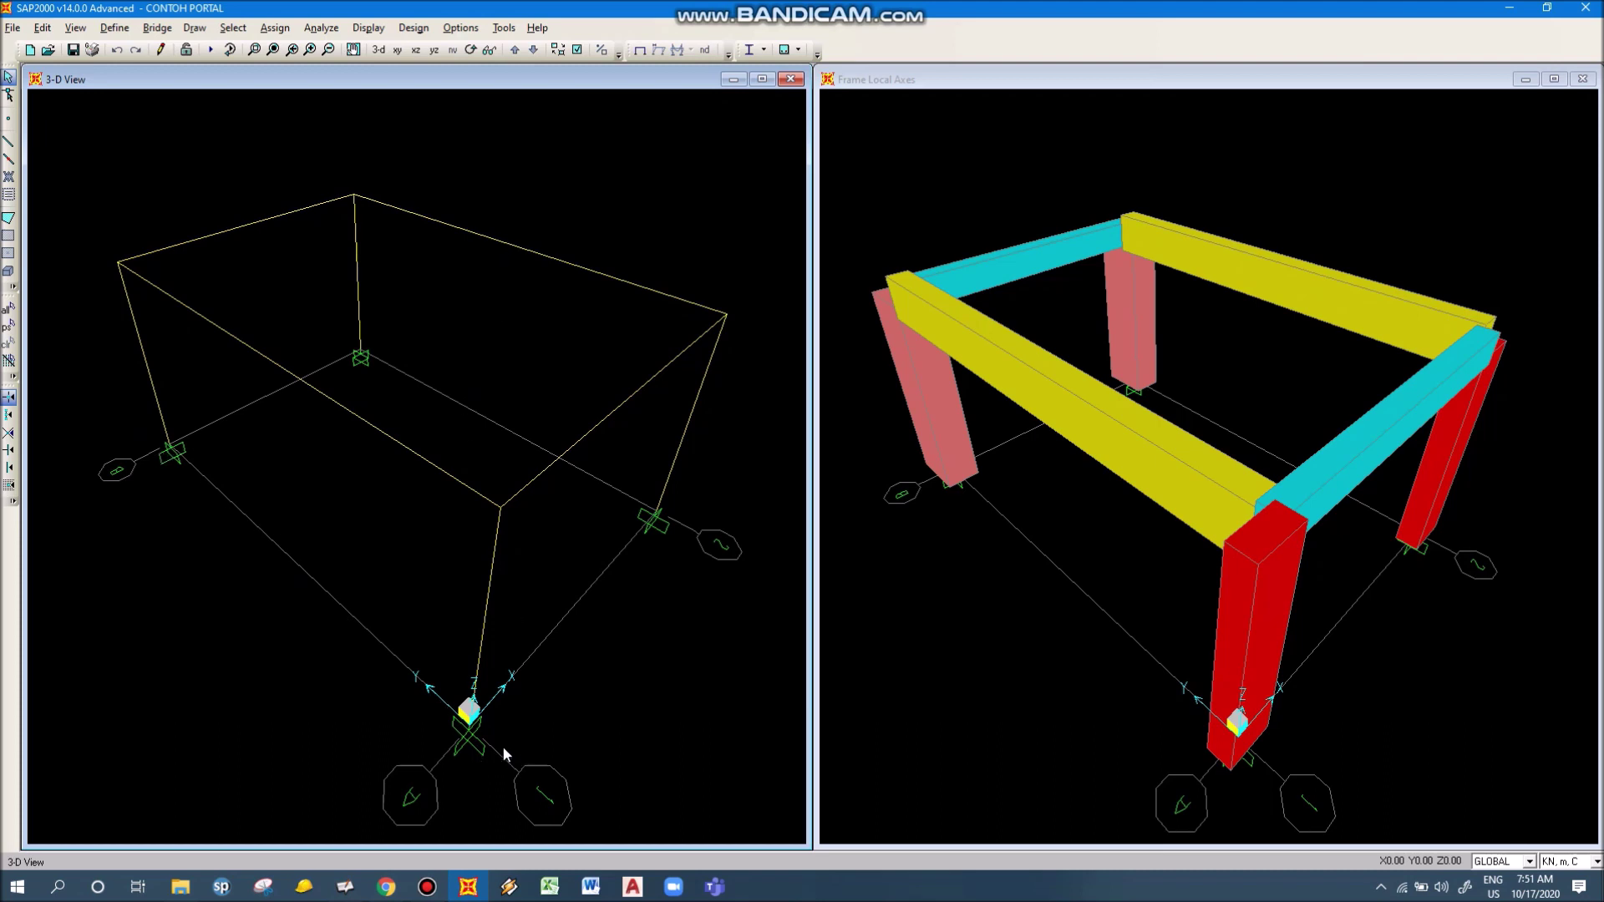
right_click(583, 268)
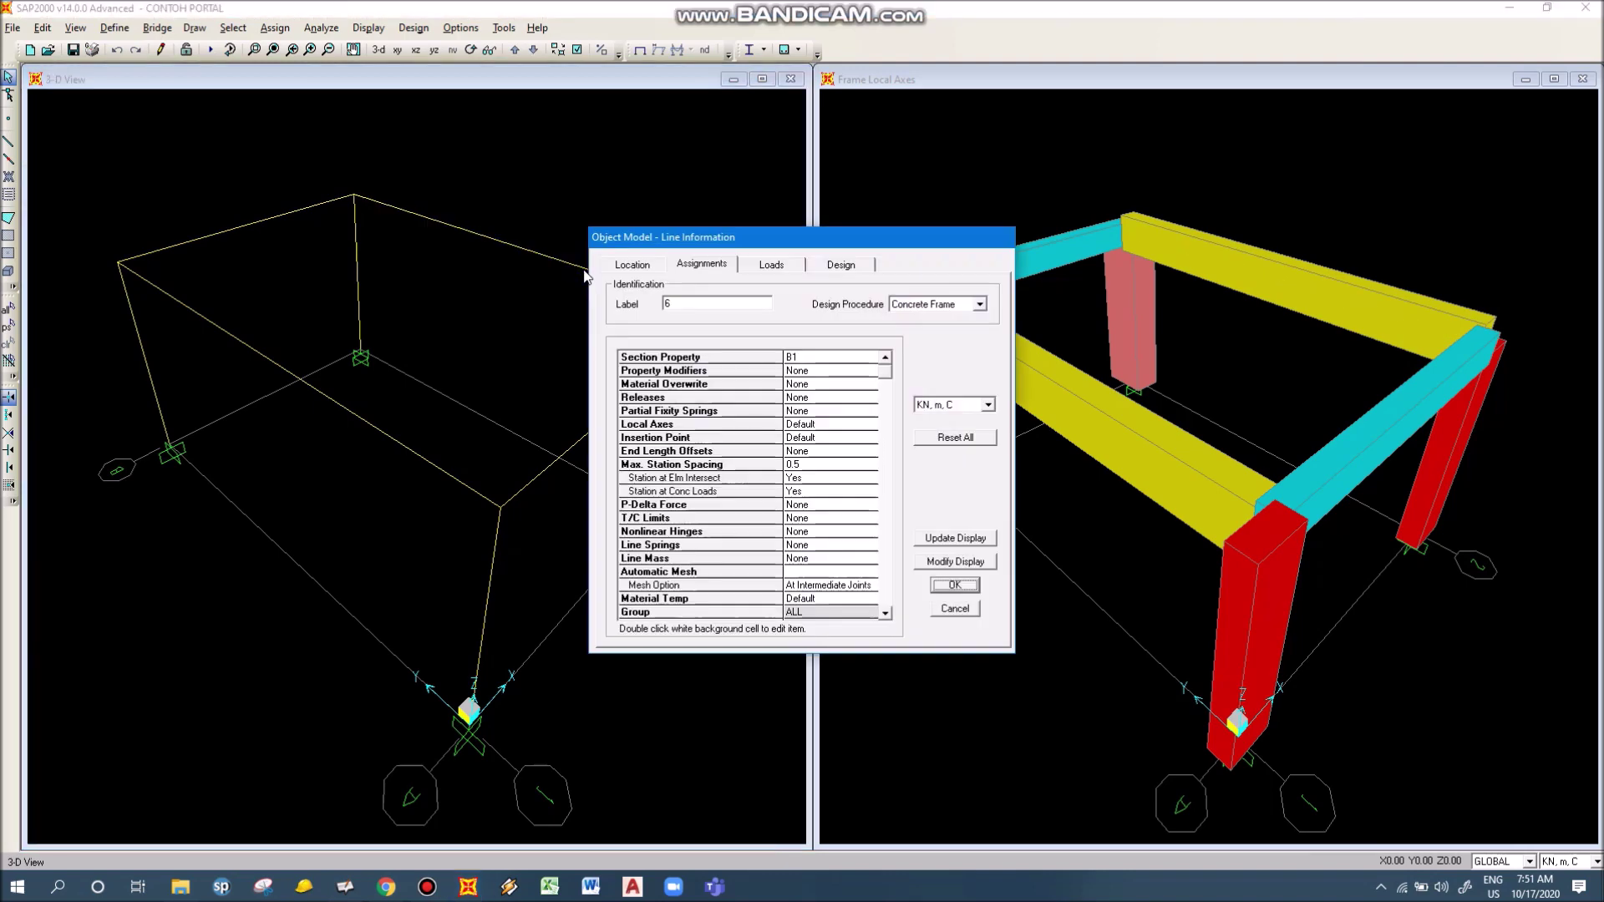
click(632, 265)
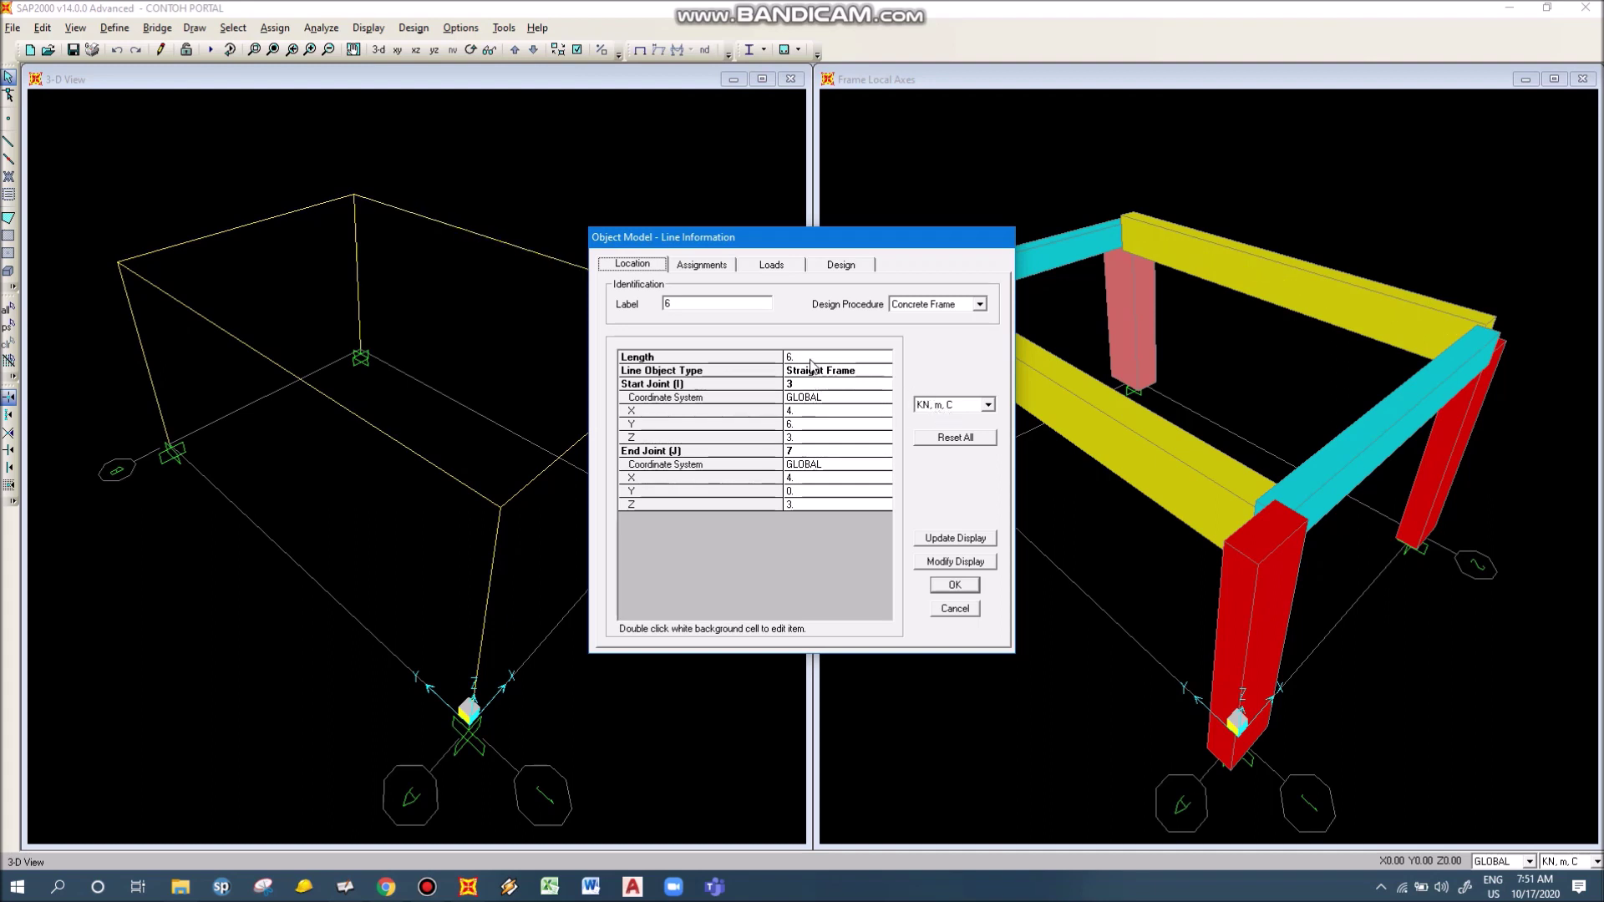
click(956, 608)
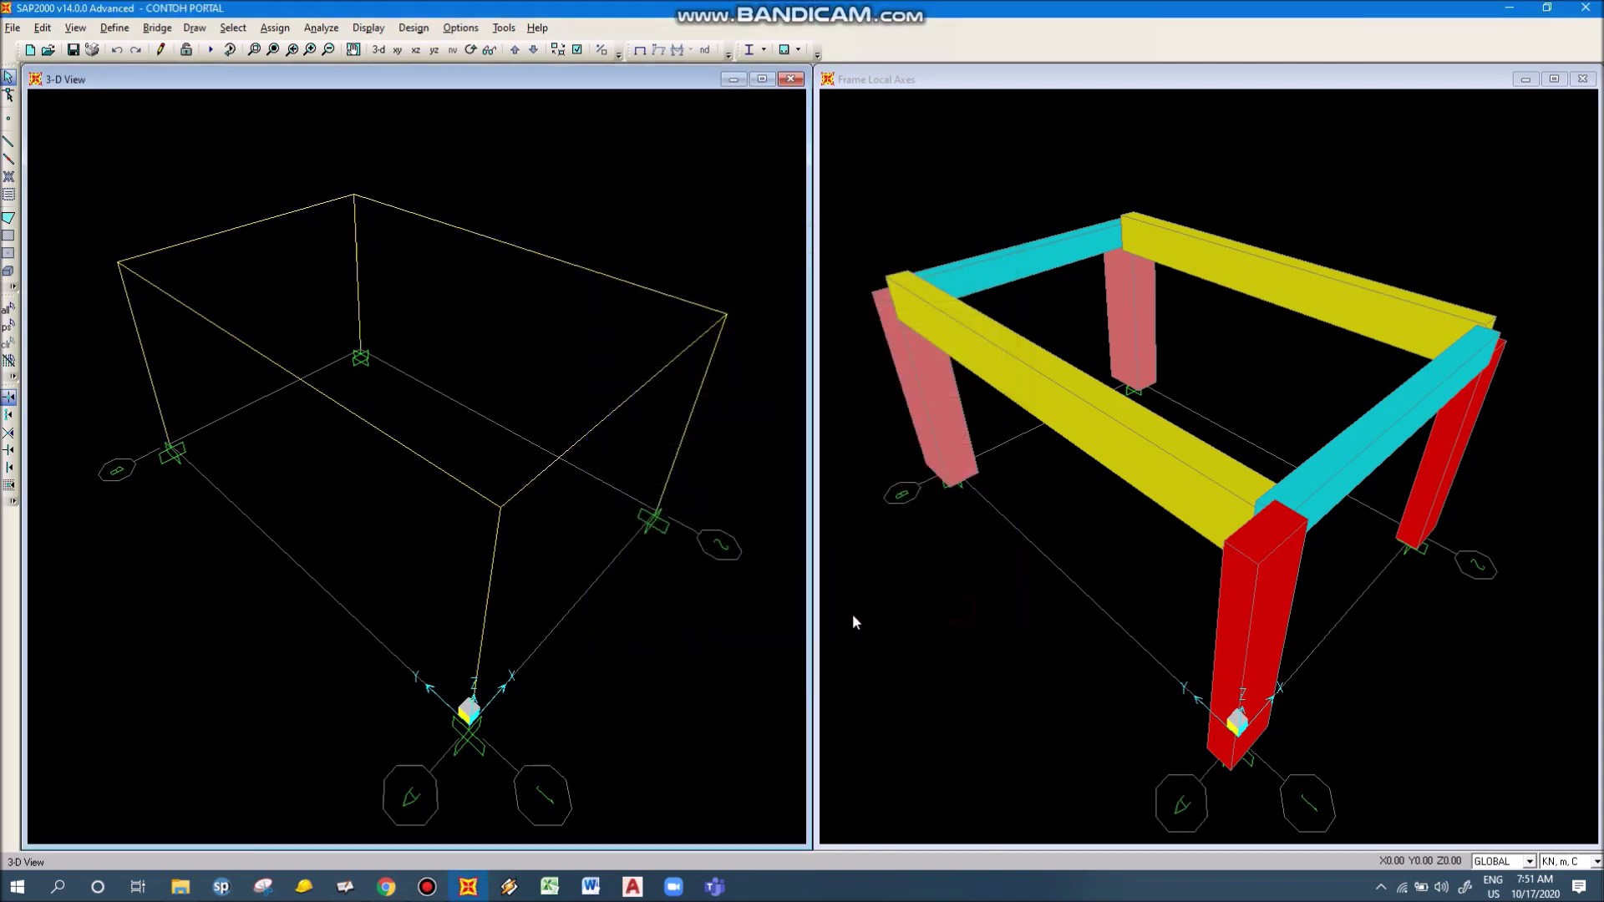
Select the rear long top beam again and open the frame point load assignment
click(570, 264)
click(276, 28)
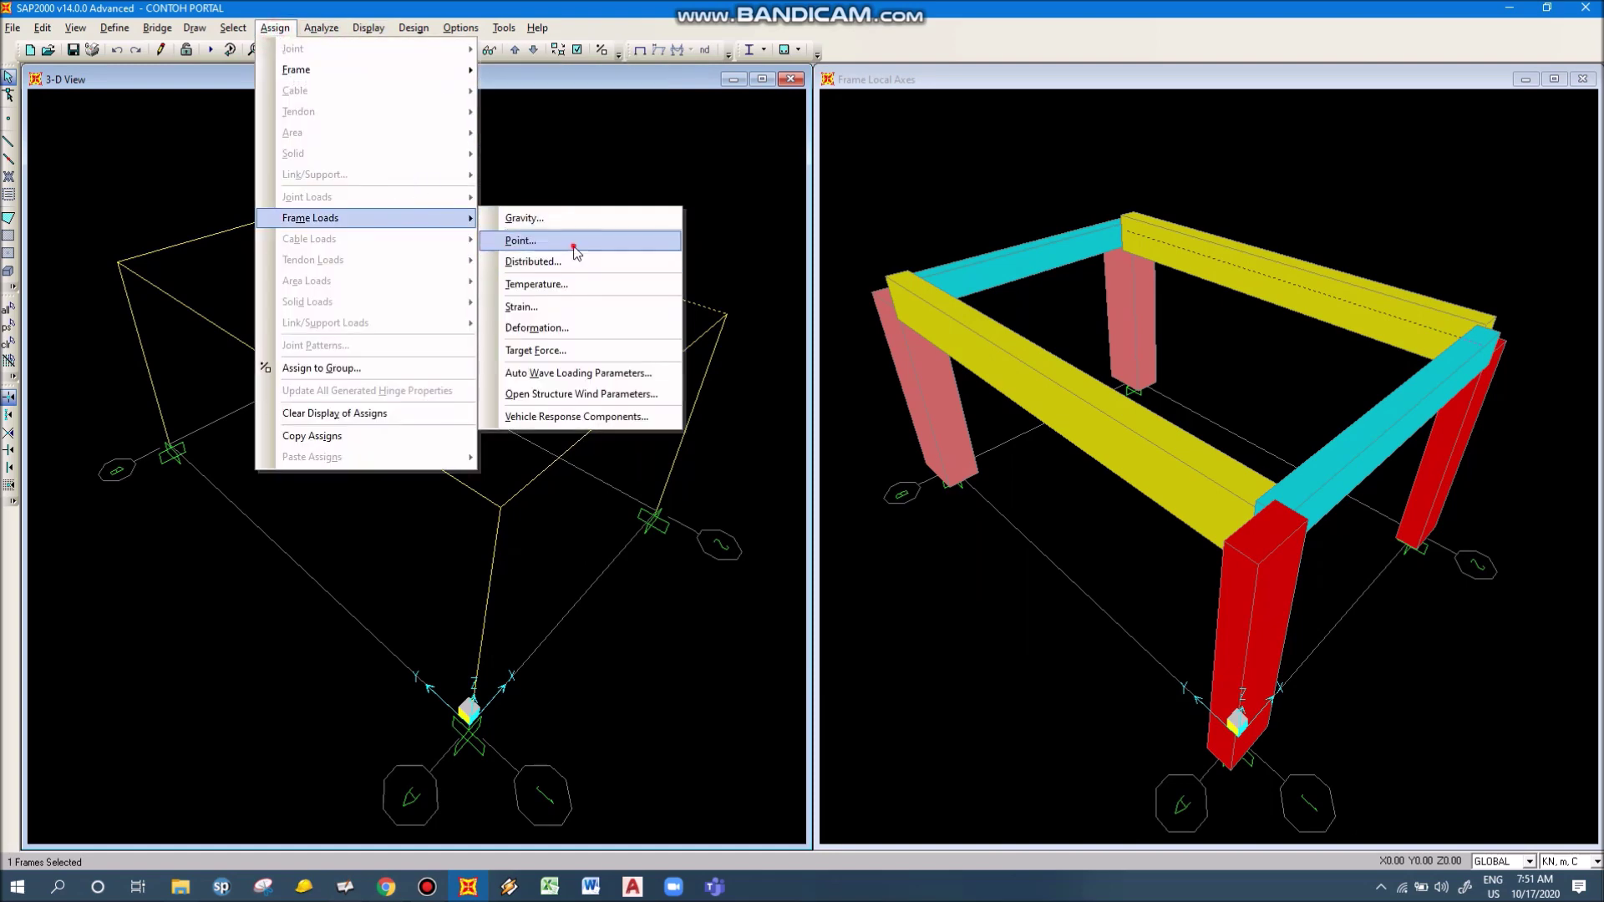
click(575, 243)
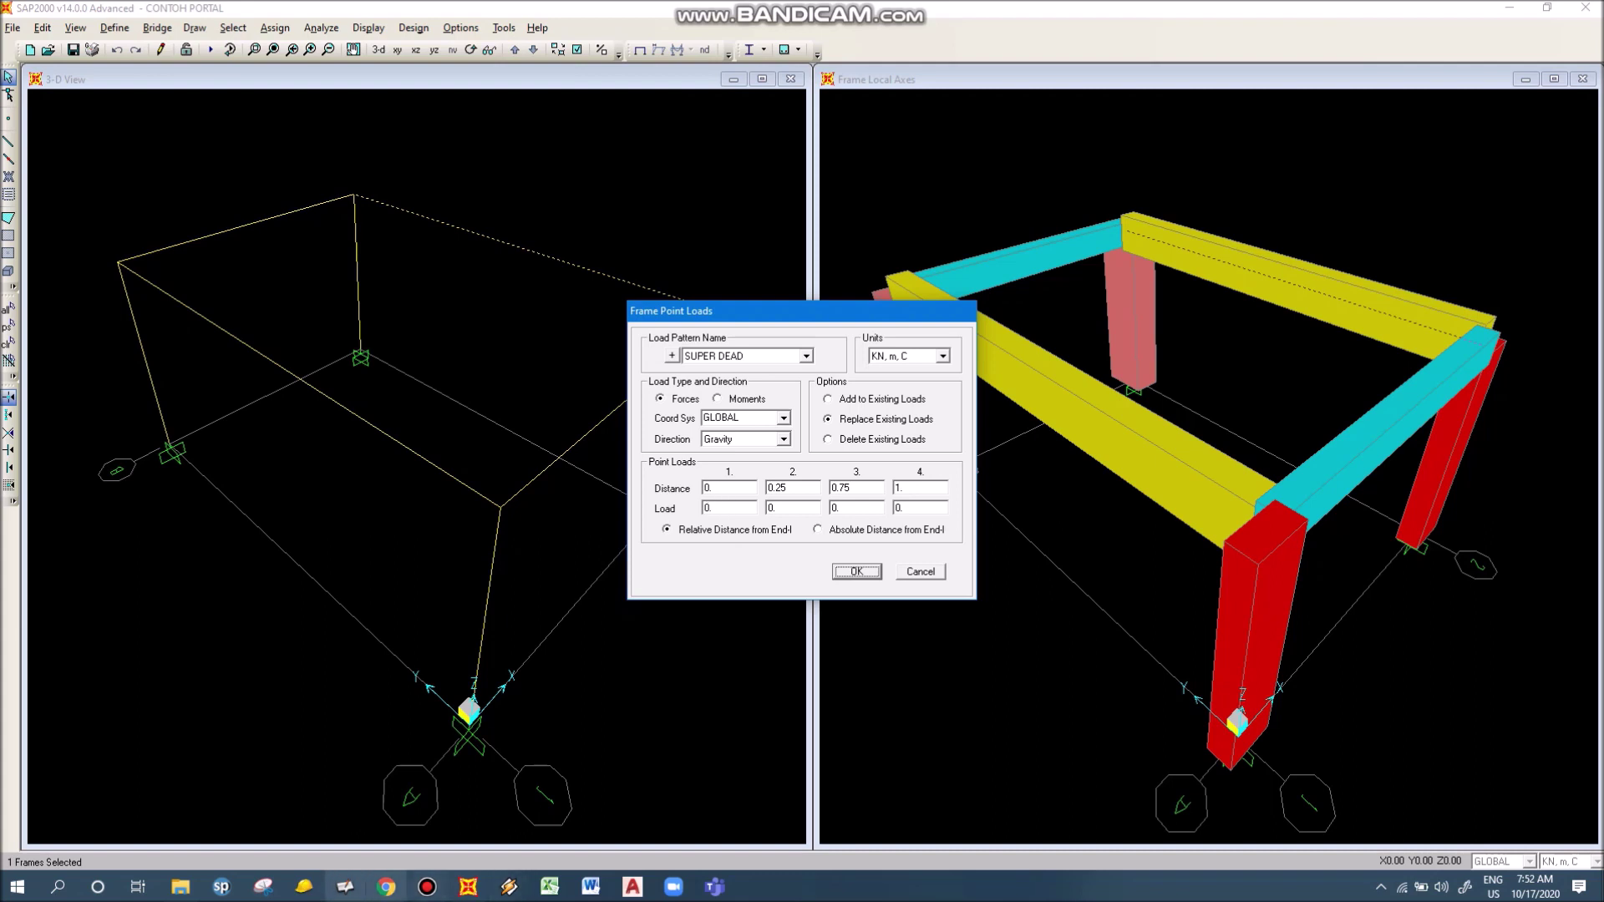
Switch to the whiteboard sketch and draw a thick red horizontal line in a blank area as the frame
click(345, 886)
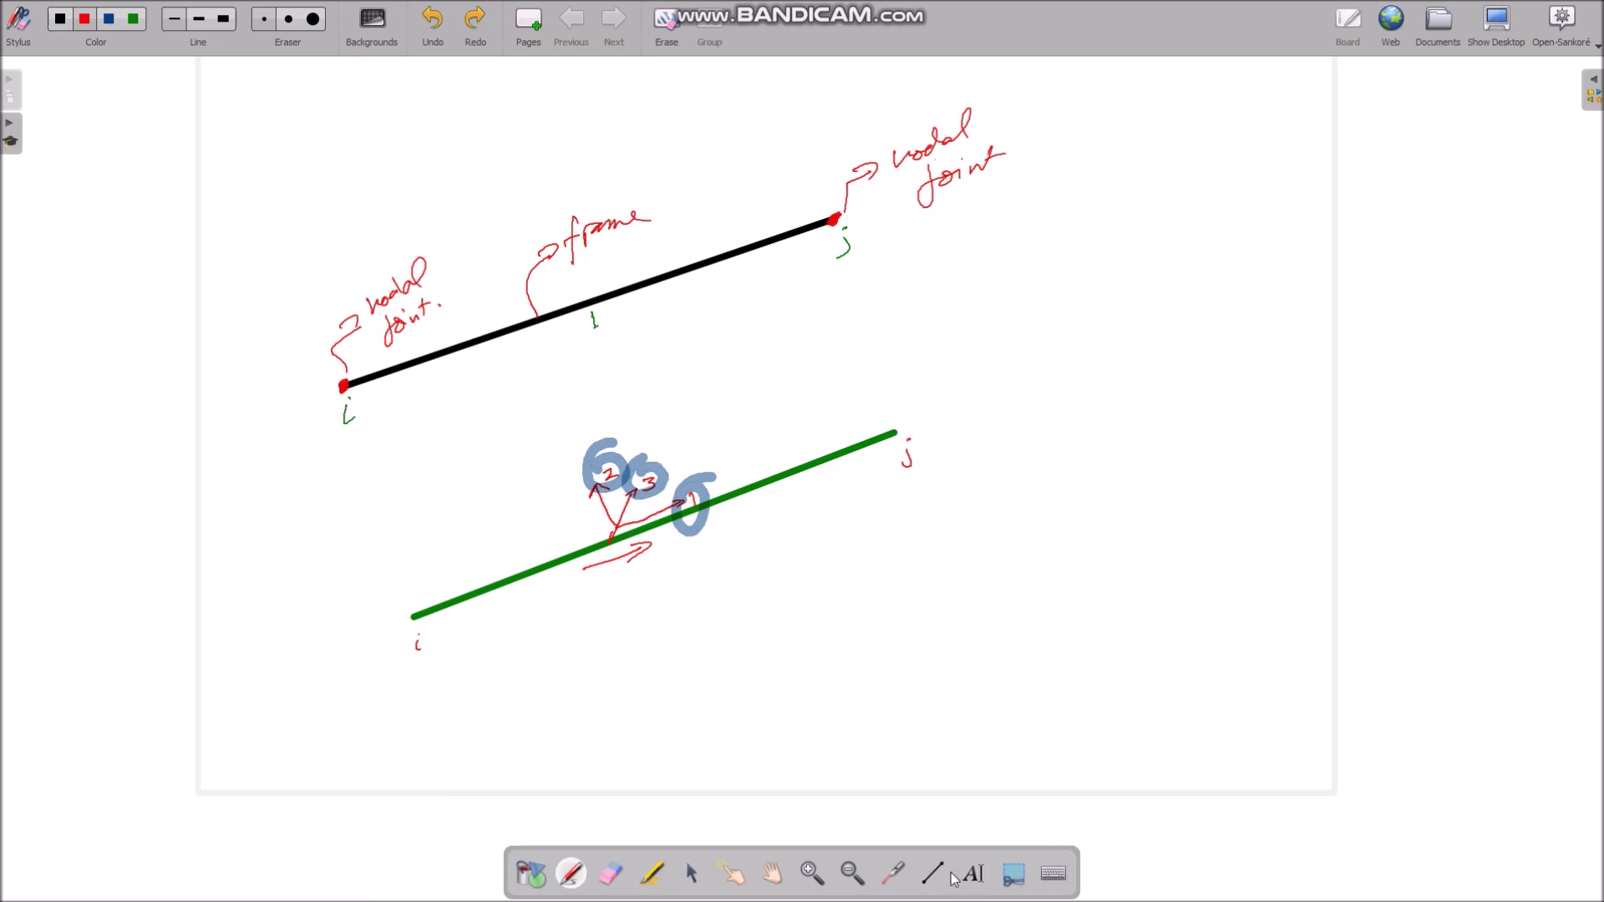
click(770, 875)
drag(1192, 548, 479, 598)
drag(794, 576, 502, 598)
click(937, 879)
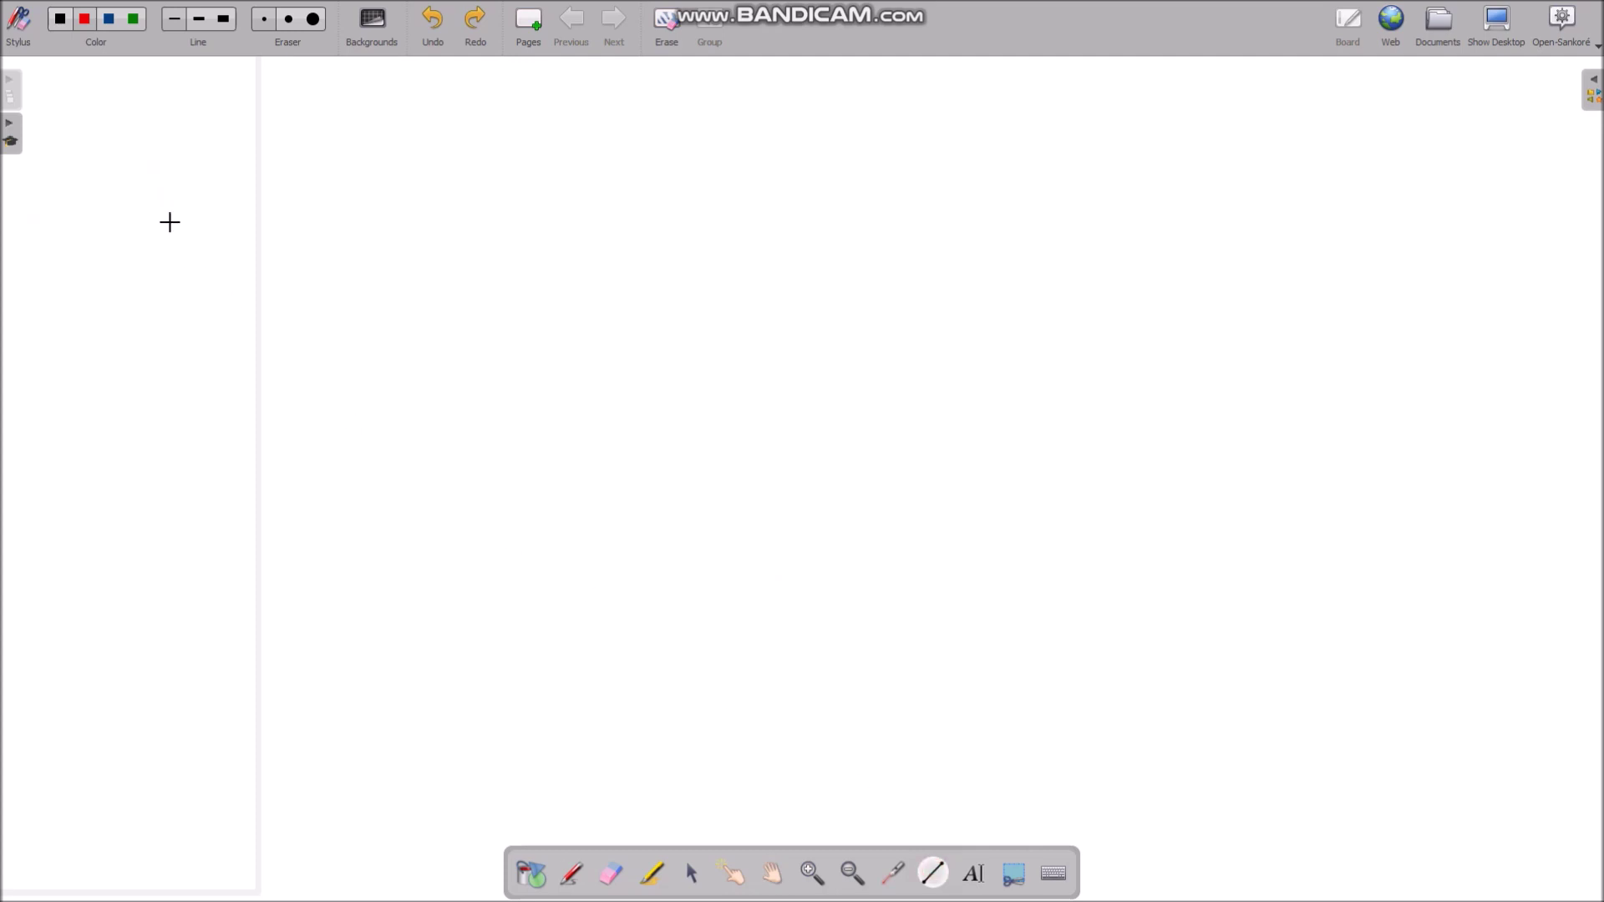
click(224, 20)
drag(506, 441, 1142, 440)
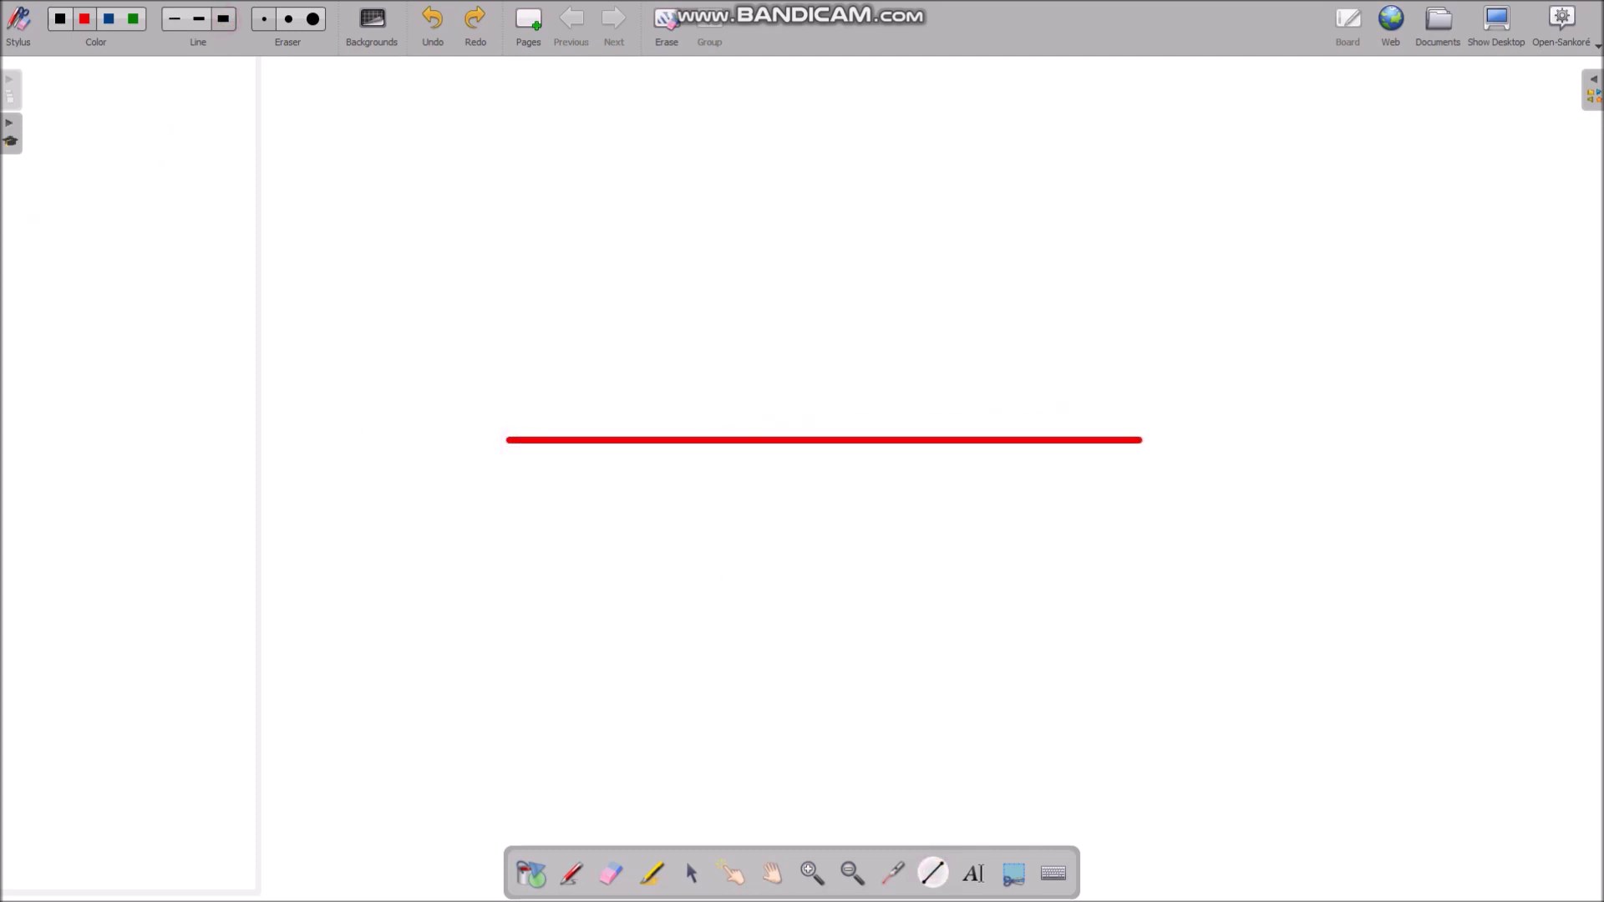
Add a thin red dimension line with end ticks below the frame, spanning its full length
click(571, 874)
drag(507, 505, 504, 535)
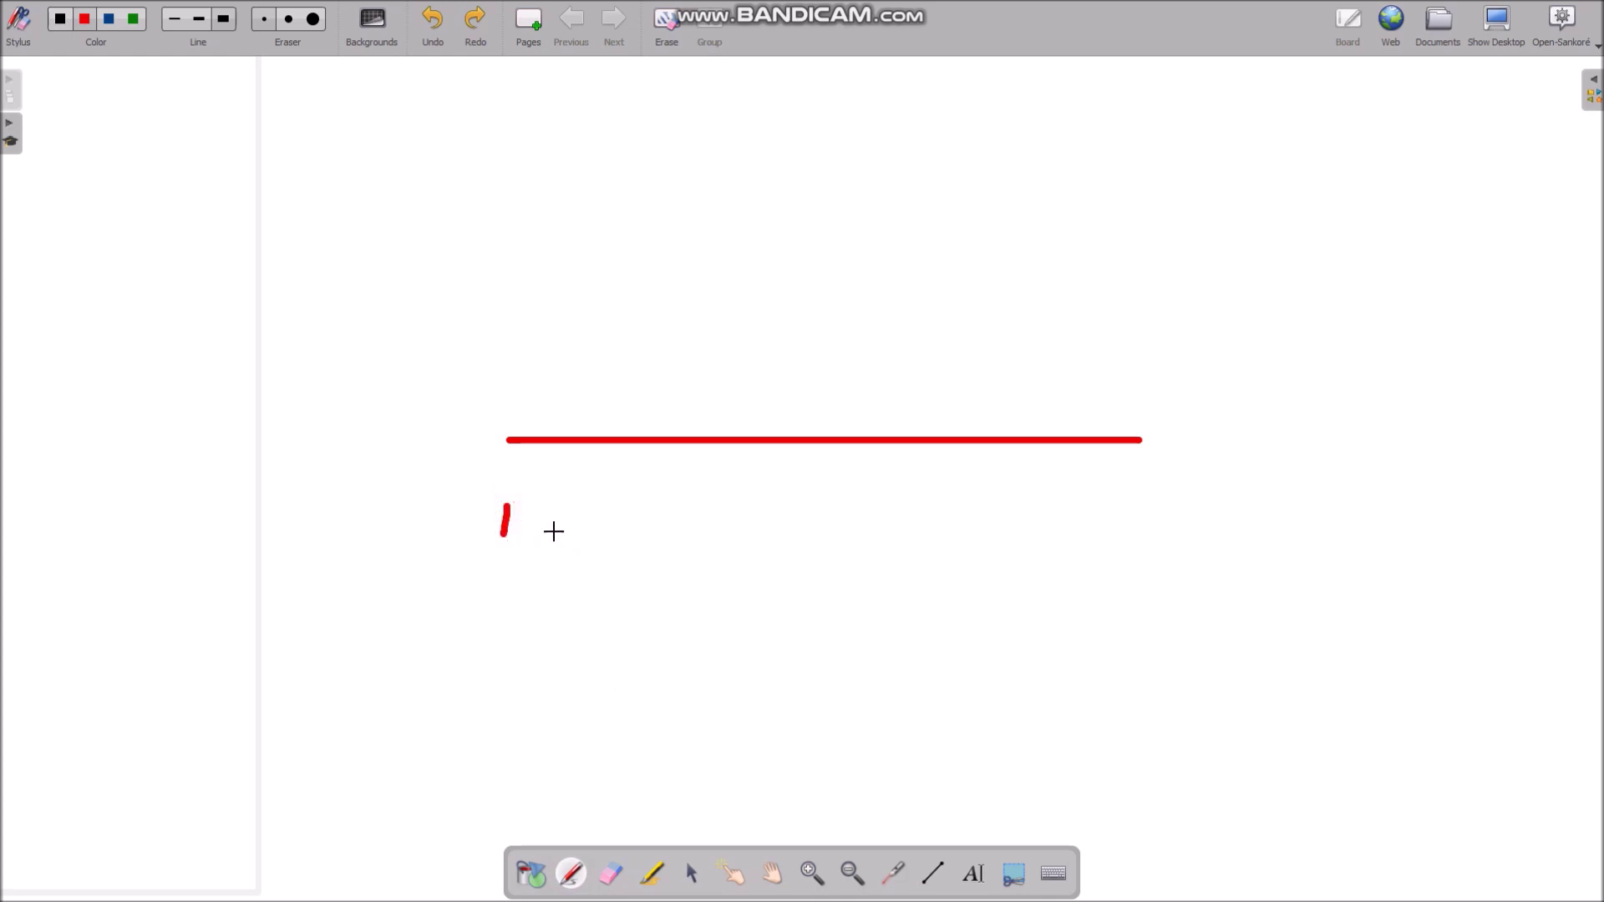
click(174, 18)
key(ctrl+z)
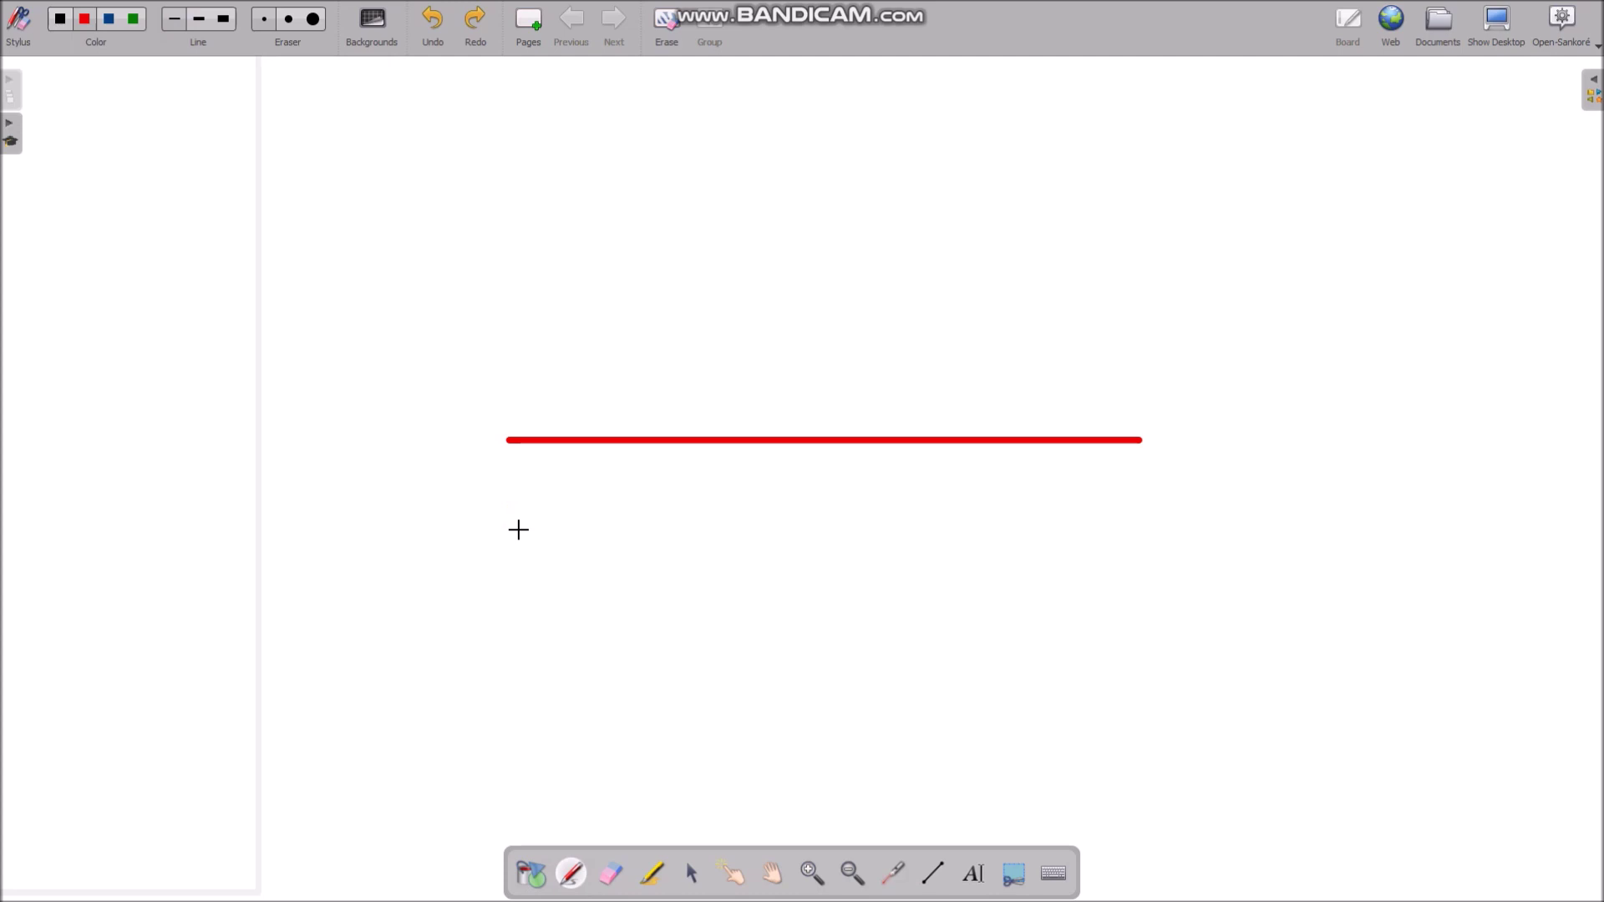
drag(509, 493, 509, 518)
click(935, 873)
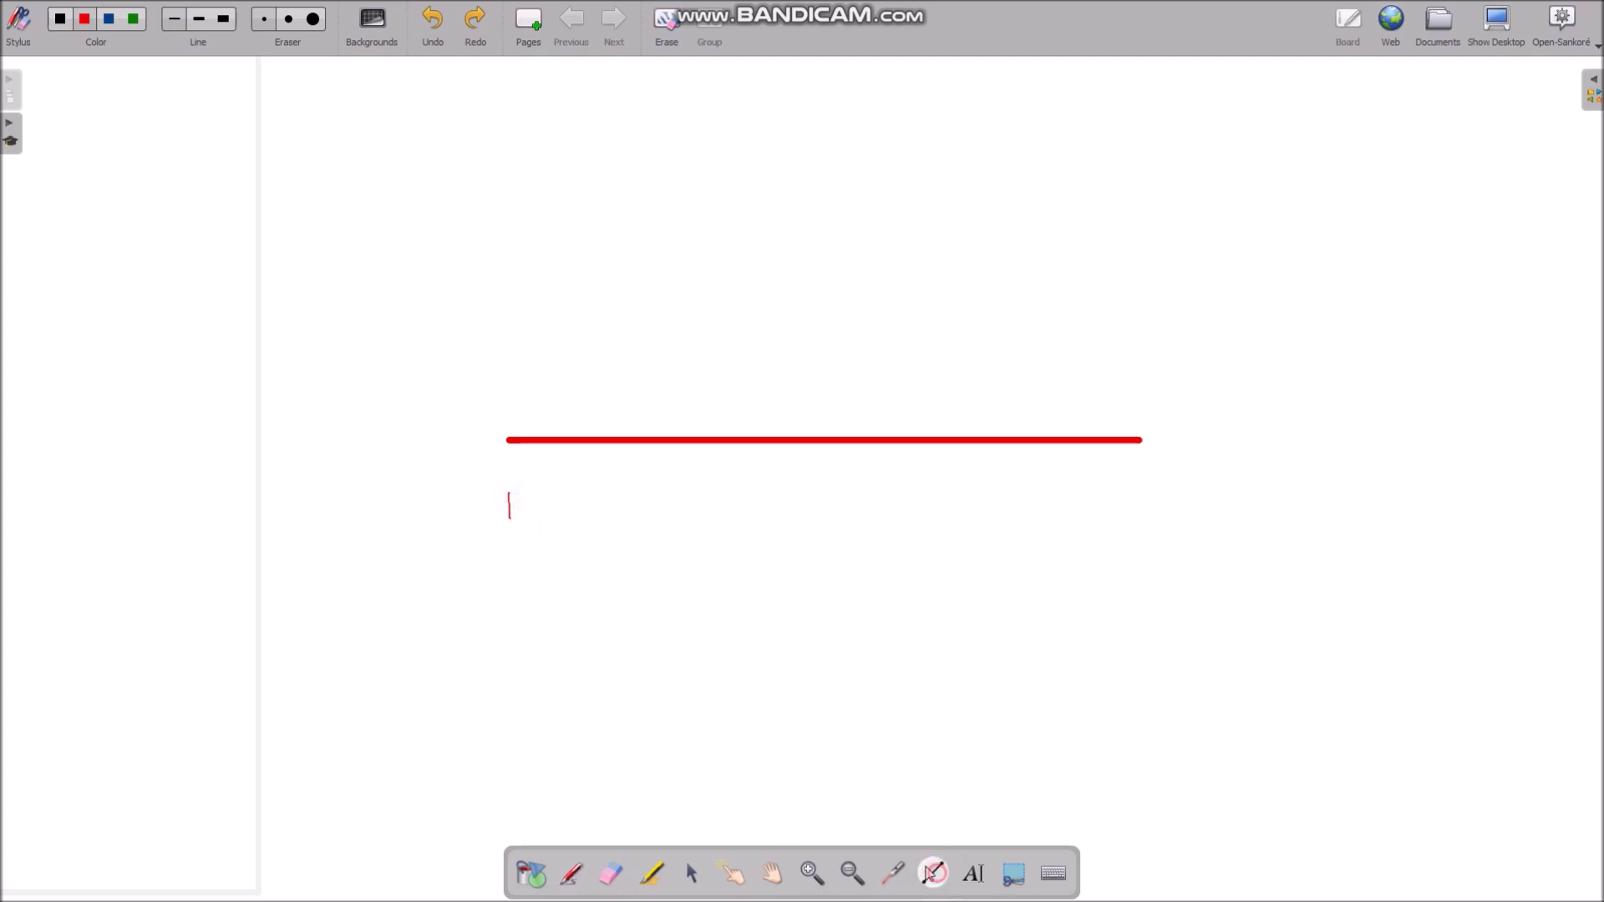
mouse_move(510, 501)
mouse_down()
mouse_move(727, 527)
mouse_move(1186, 506)
mouse_move(1144, 522)
mouse_up()
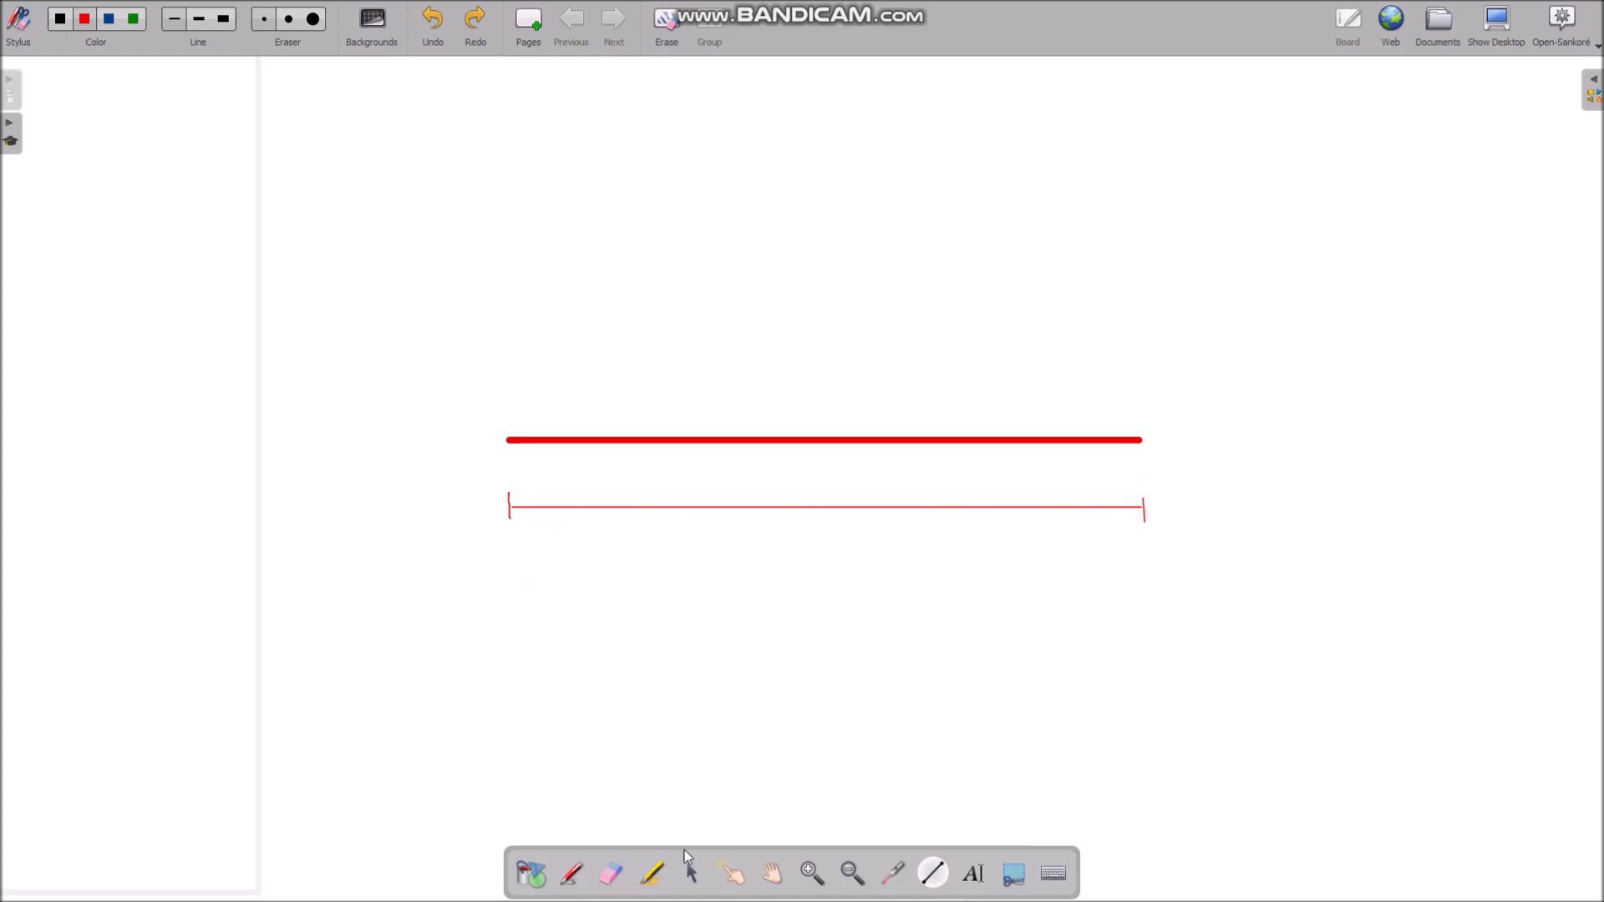
Handwrite the label "6 m (absolut)" above the red dimension line
click(571, 873)
drag(857, 482, 858, 495)
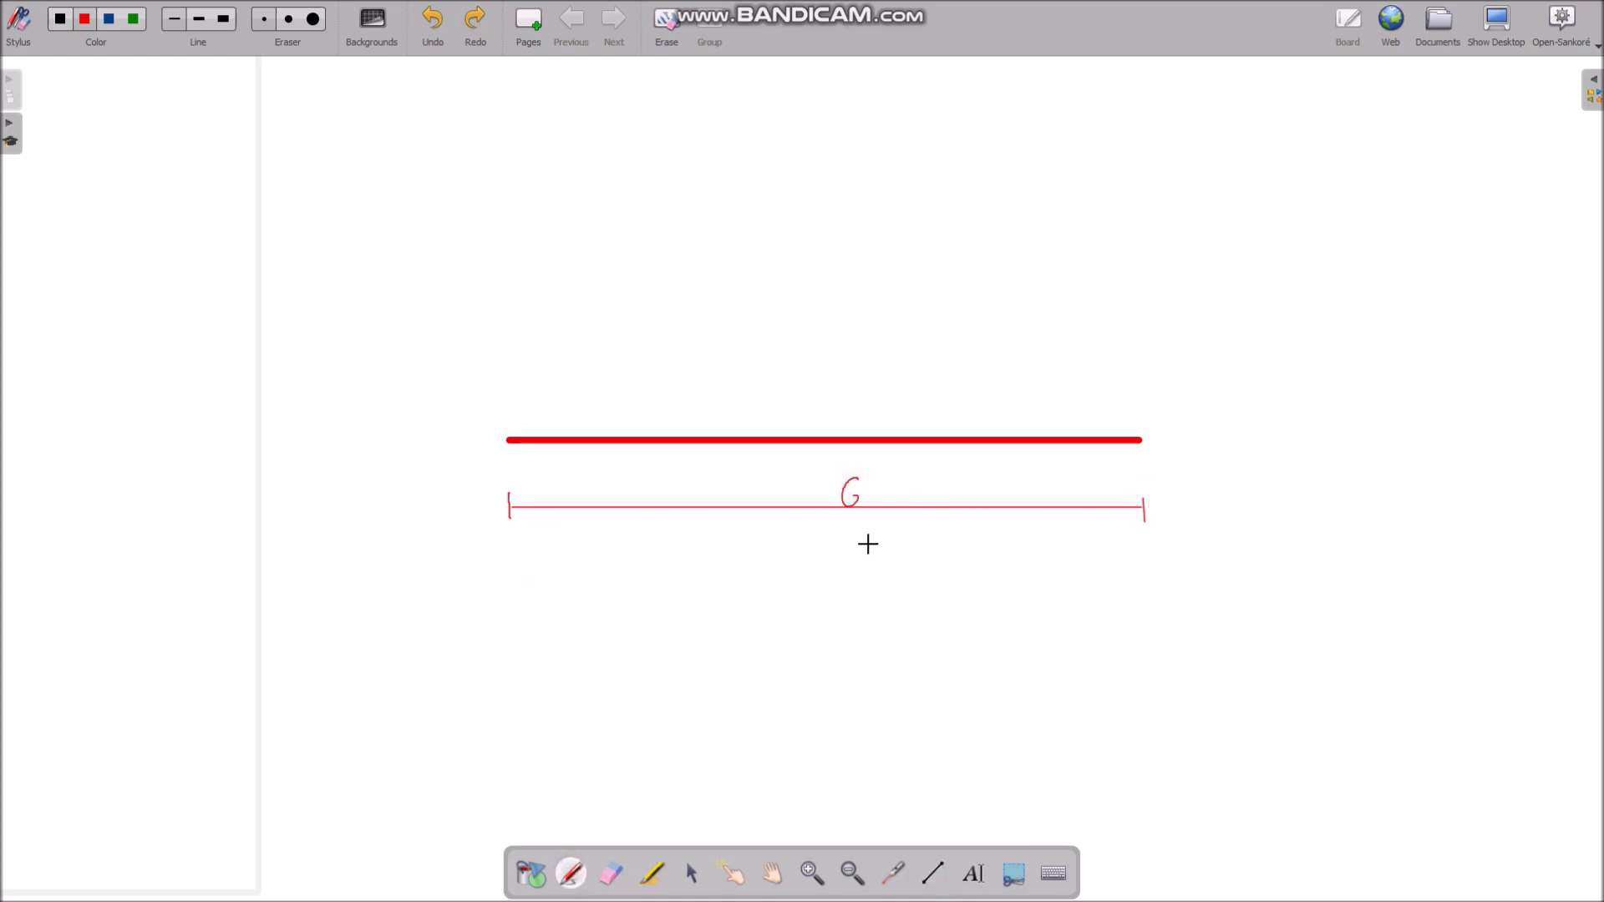
mouse_move(856, 496)
mouse_down()
mouse_move(839, 505)
mouse_move(940, 461)
mouse_move(992, 461)
mouse_move(1013, 495)
mouse_up()
click(871, 489)
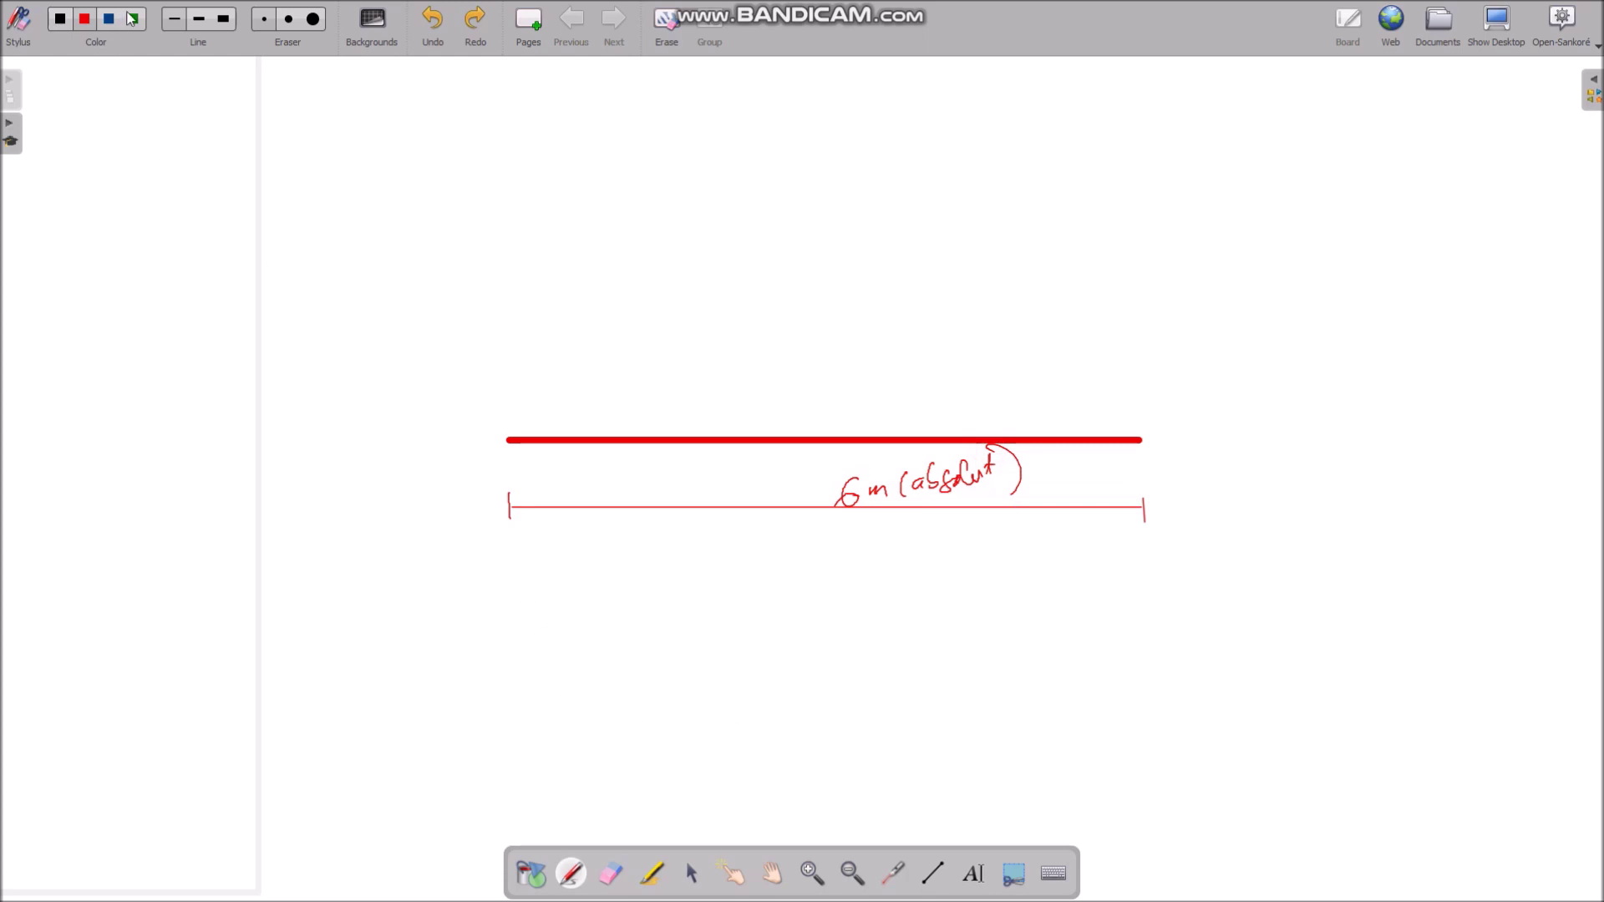
Add a green full-length dimension line below the red one and handwrite the label "1 (relatif)" above it
click(133, 20)
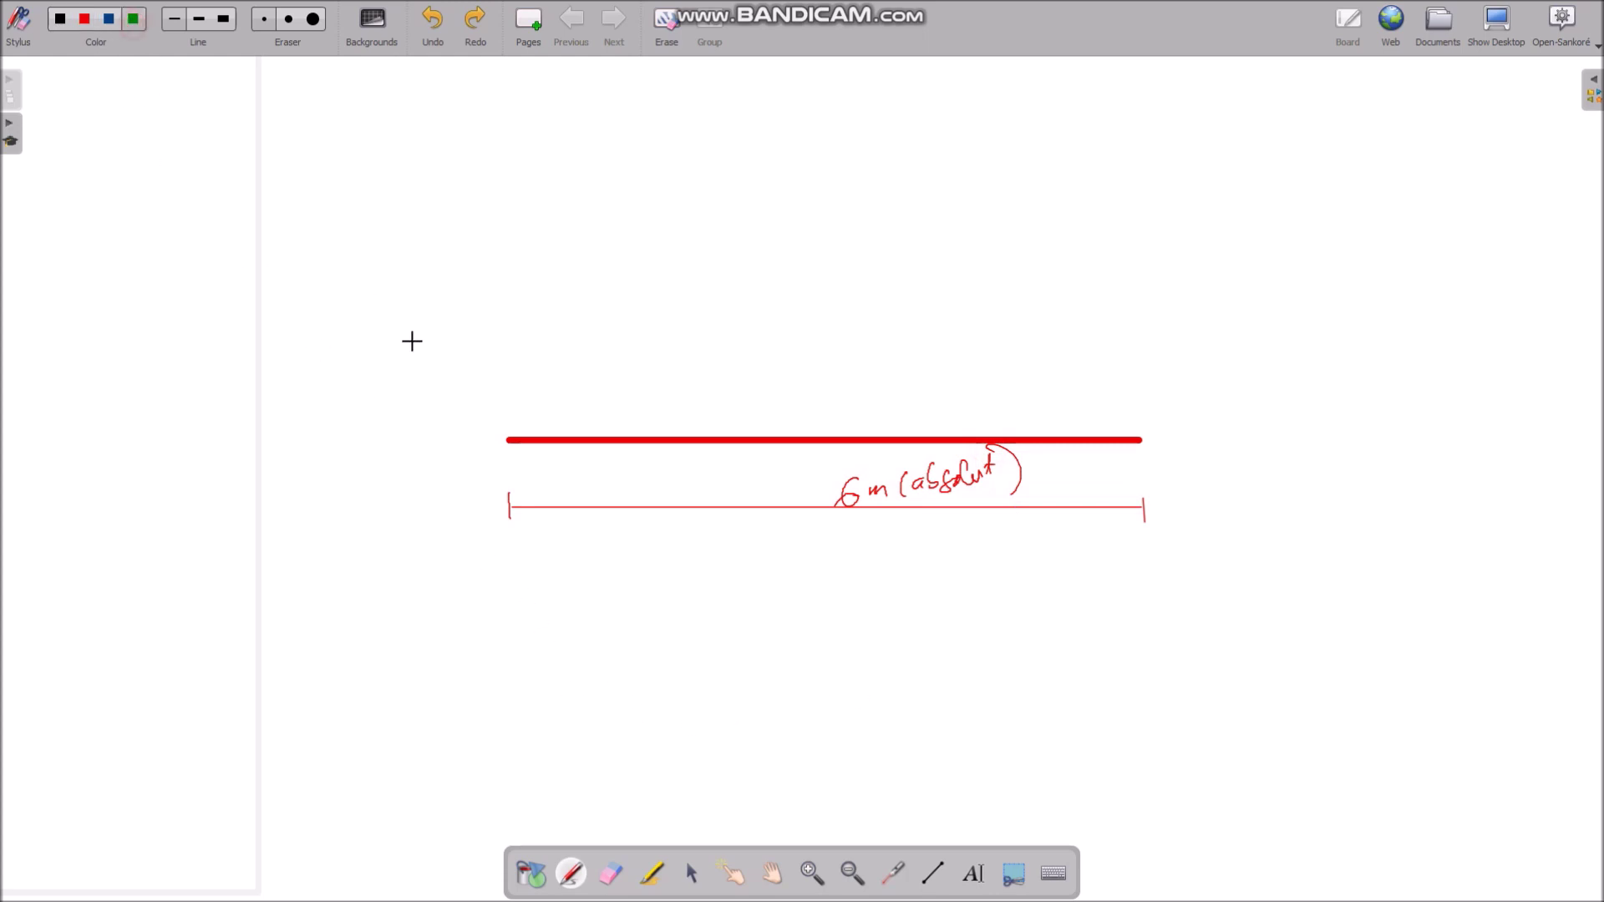
click(932, 872)
mouse_move(506, 570)
mouse_down()
mouse_move(505, 587)
mouse_move(620, 570)
mouse_move(1149, 573)
mouse_move(1145, 591)
mouse_move(1148, 571)
mouse_move(1148, 591)
mouse_up()
click(570, 872)
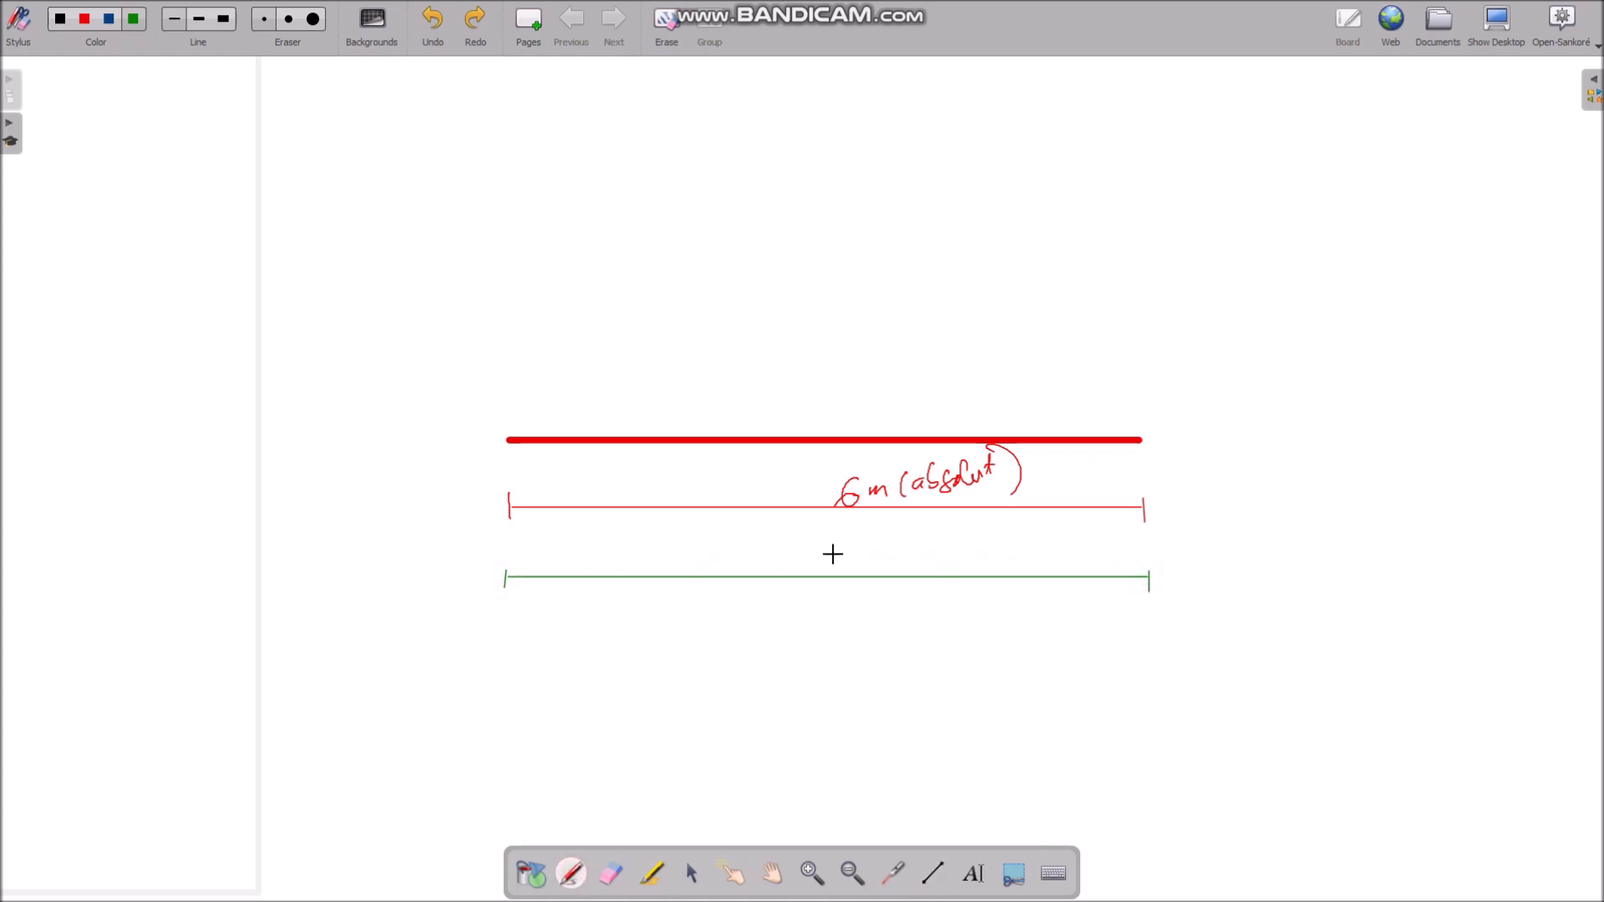
mouse_move(818, 553)
mouse_down()
mouse_move(819, 573)
mouse_move(898, 540)
mouse_move(938, 566)
mouse_up()
click(961, 546)
drag(932, 549, 967, 566)
click(977, 559)
Label the start of the frame i and its end j in green handwriting
drag(512, 405, 511, 419)
click(505, 389)
drag(1172, 417, 1167, 435)
click(1170, 403)
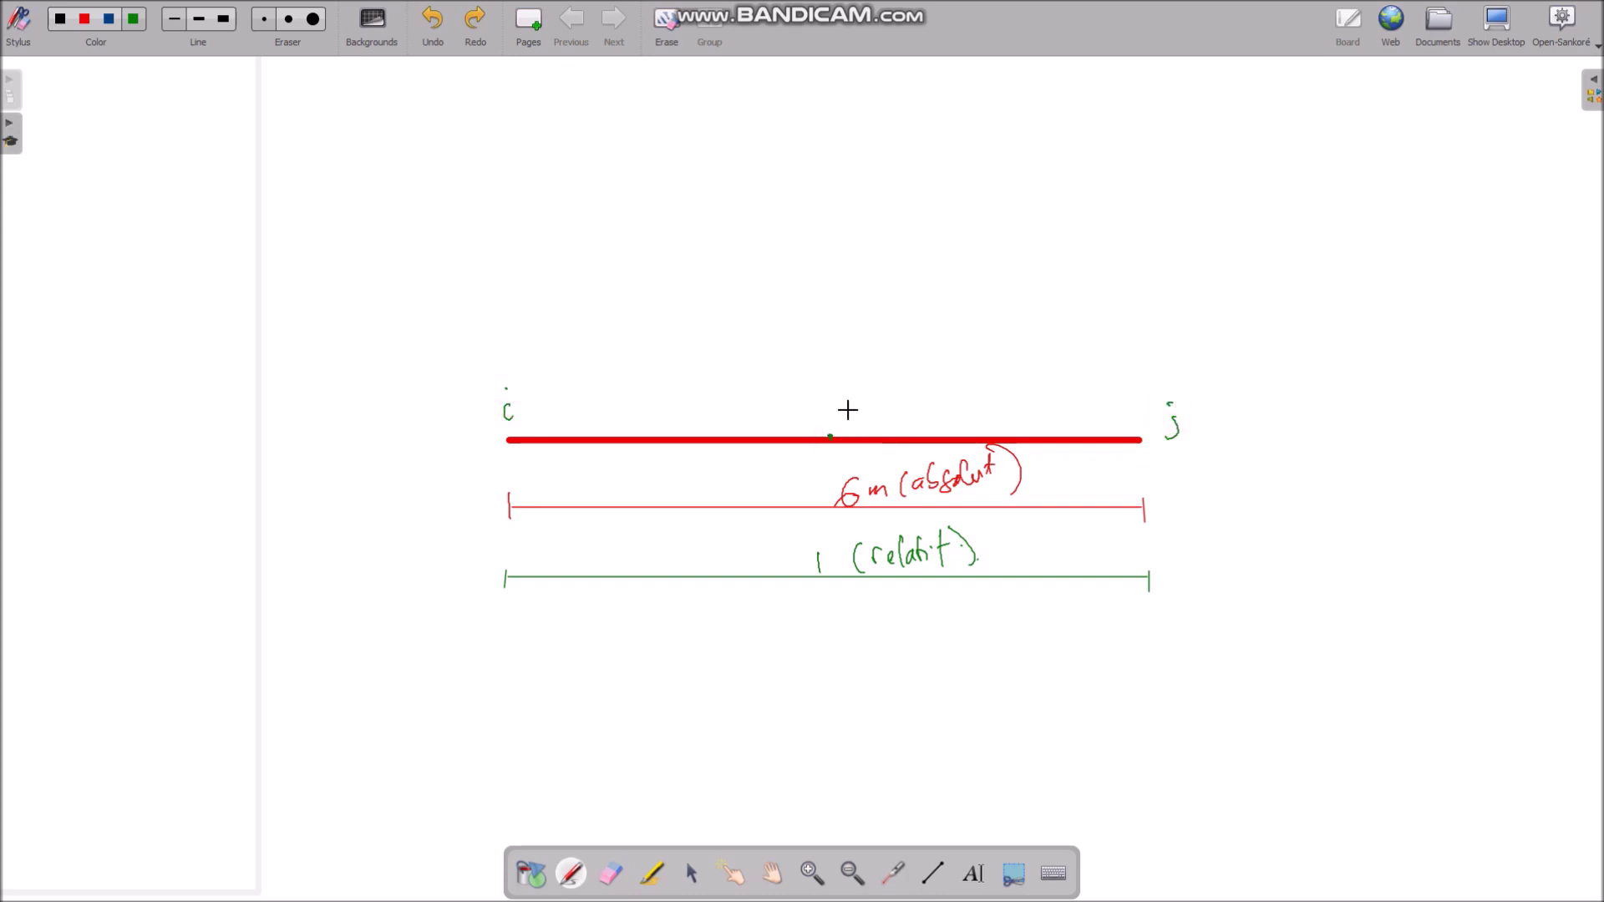
Sketch a point load arrow at midspan and a dimension from end i to it labelled 3 m
mouse_move(831, 377)
mouse_down()
mouse_move(830, 434)
mouse_move(840, 425)
mouse_up()
drag(505, 338, 720, 332)
drag(822, 319, 820, 336)
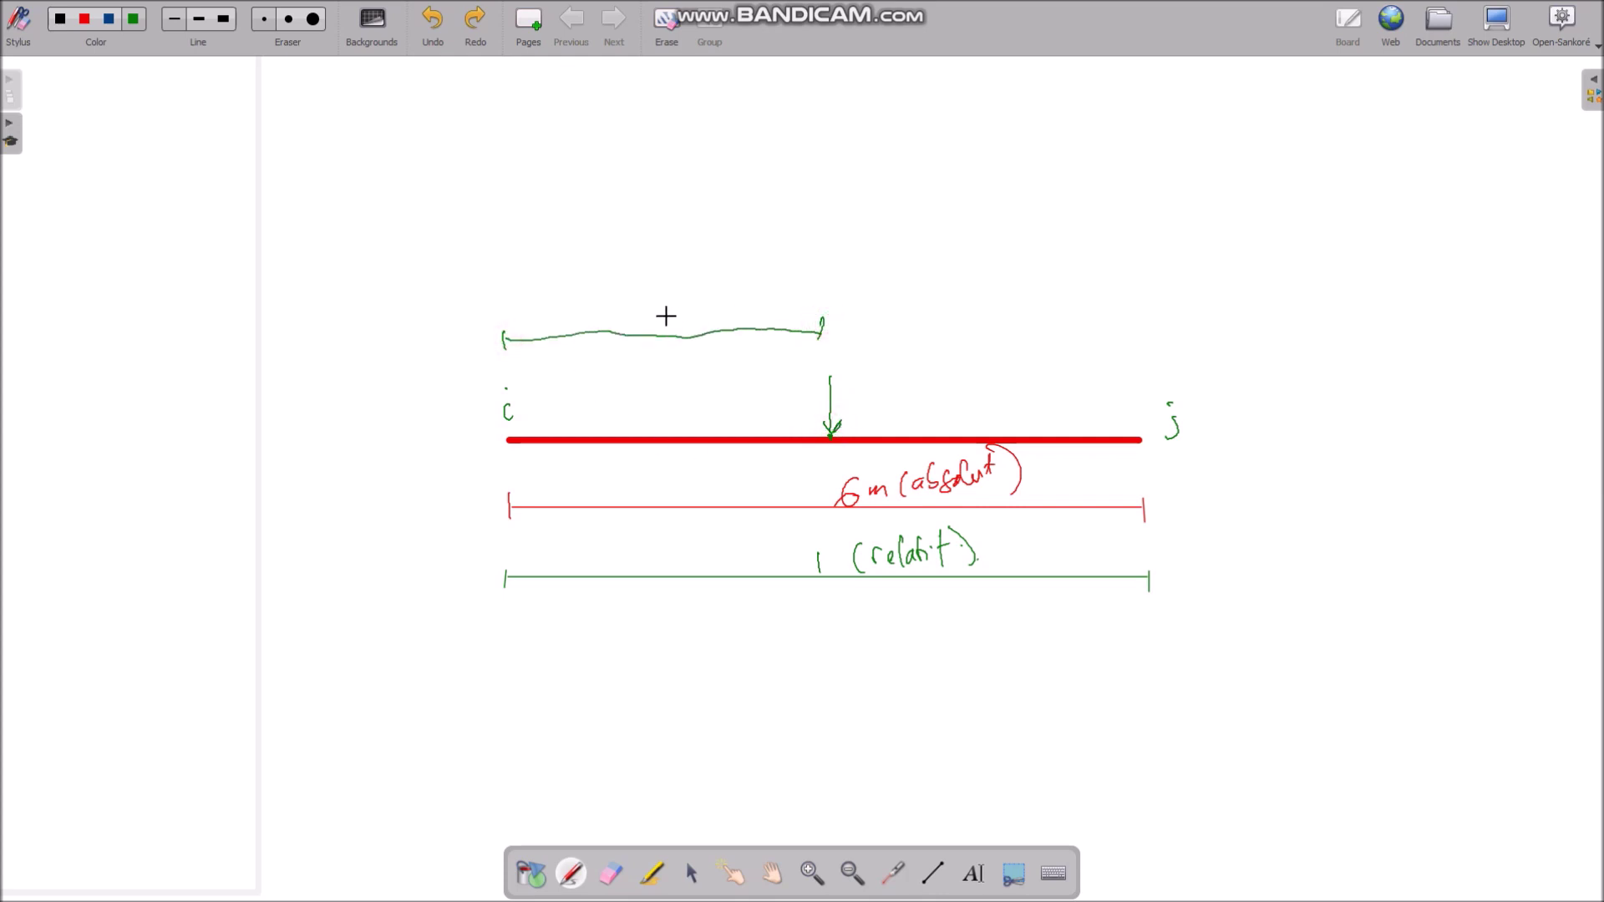
drag(658, 305, 661, 327)
drag(666, 325, 692, 325)
Sketch a second dimension above the 3 m one and label it "0,5 (relatif)"
drag(495, 271, 494, 291)
mouse_move(494, 281)
mouse_down()
mouse_move(816, 271)
mouse_move(823, 286)
mouse_up()
drag(644, 244, 668, 264)
click(660, 265)
drag(673, 245, 692, 243)
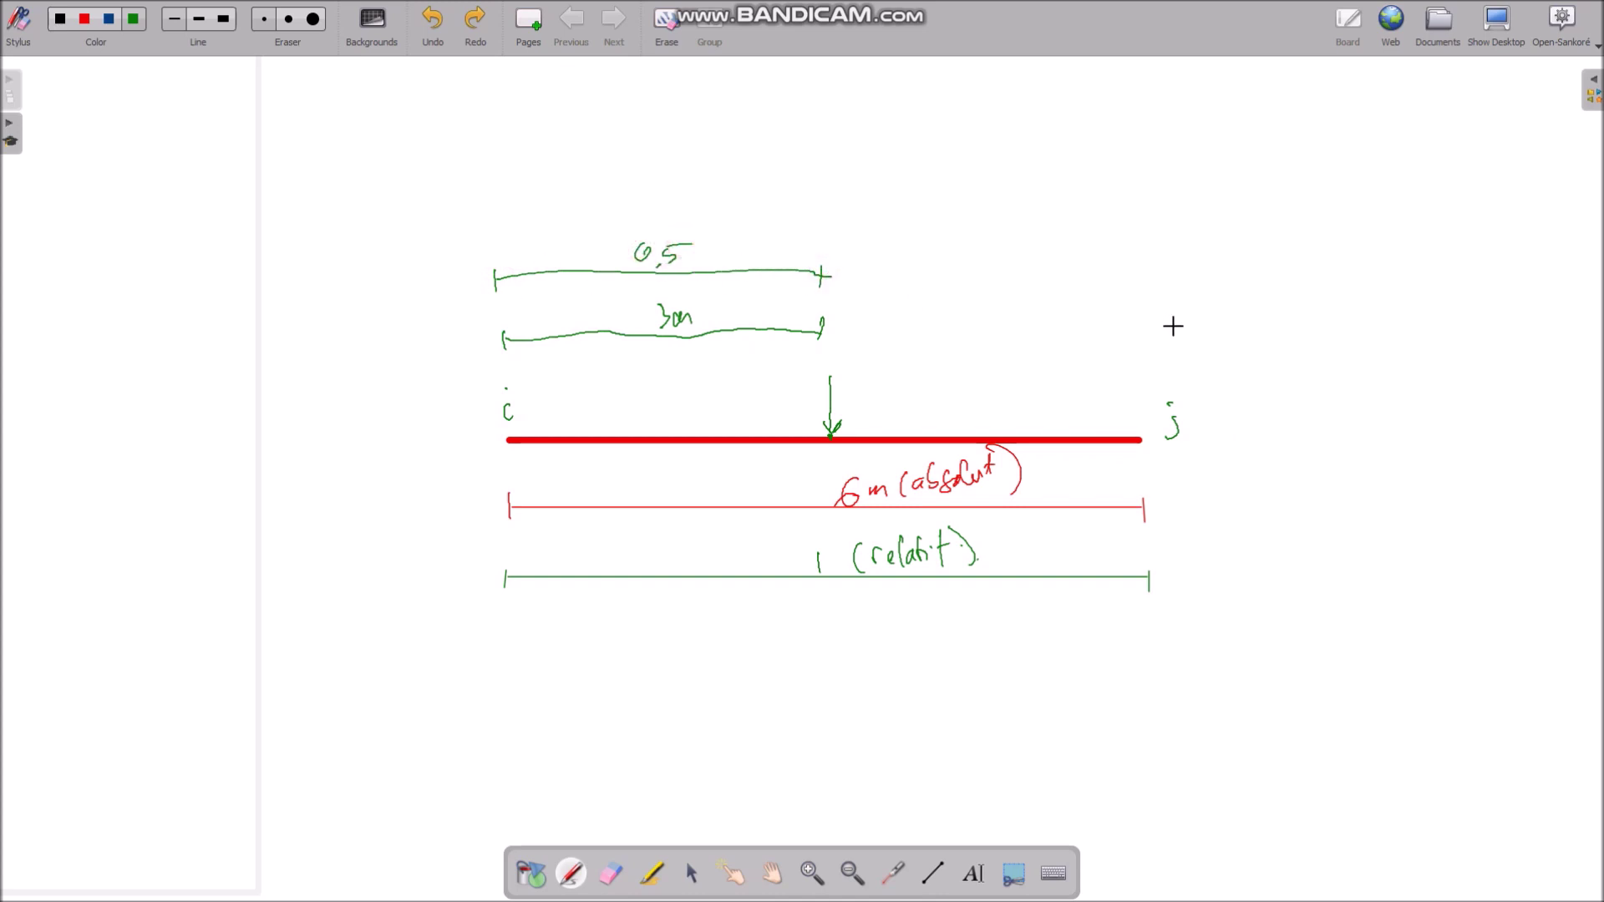
drag(717, 247, 803, 236)
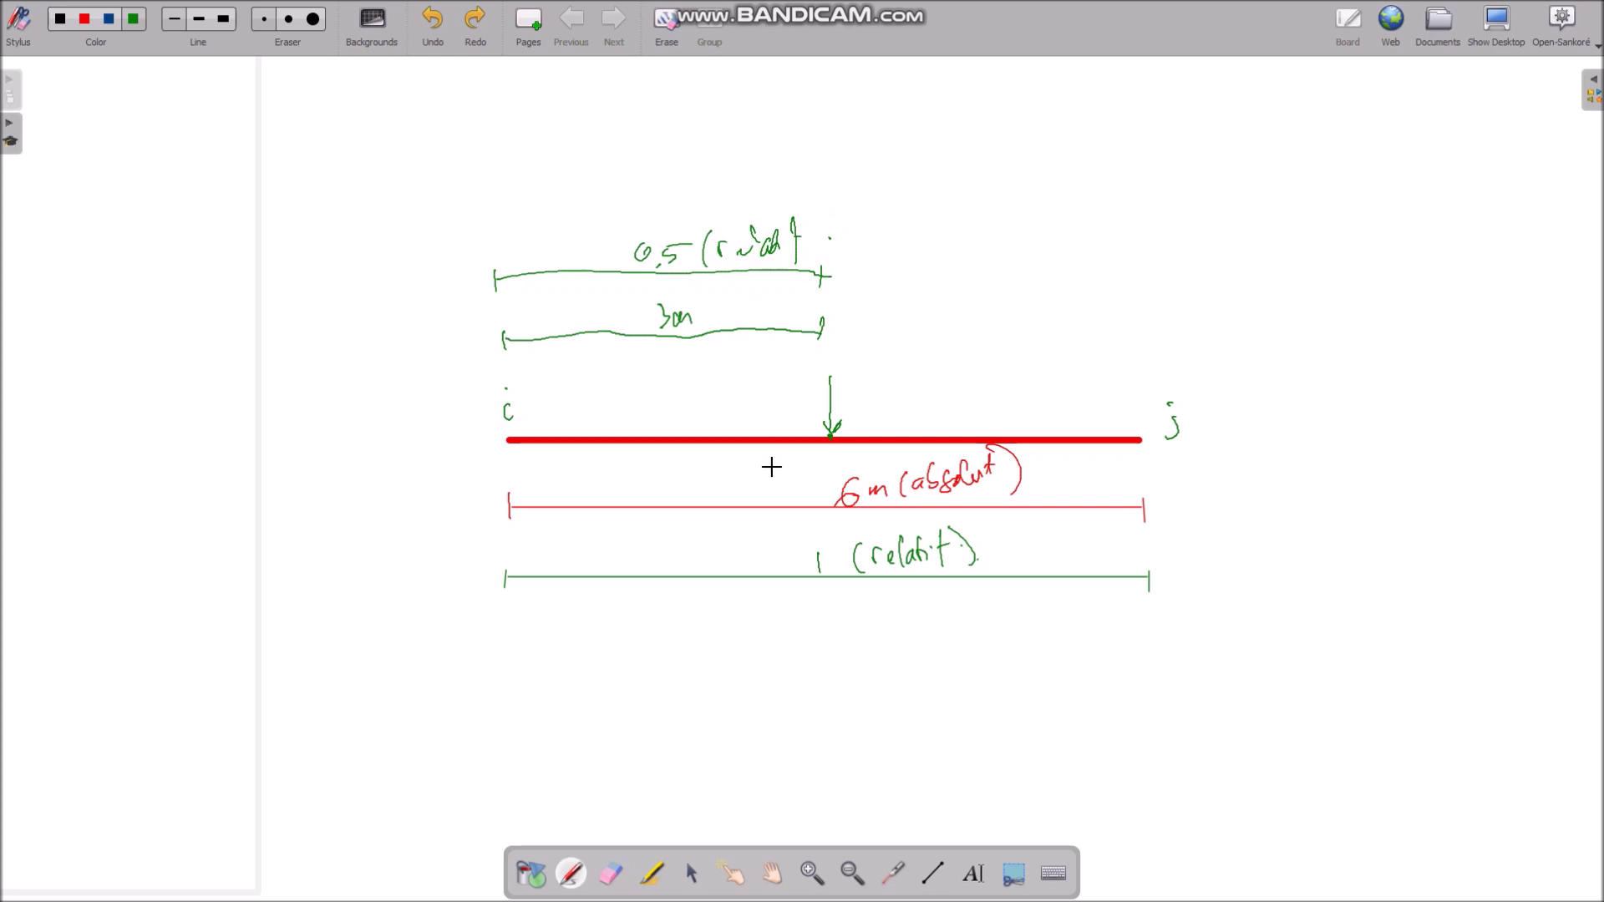
Sketch three more point load arrows along the frame, two before midspan and one after it
drag(607, 382, 614, 423)
mouse_move(698, 375)
mouse_down()
mouse_move(701, 430)
mouse_move(714, 414)
mouse_up()
drag(1018, 418, 1026, 409)
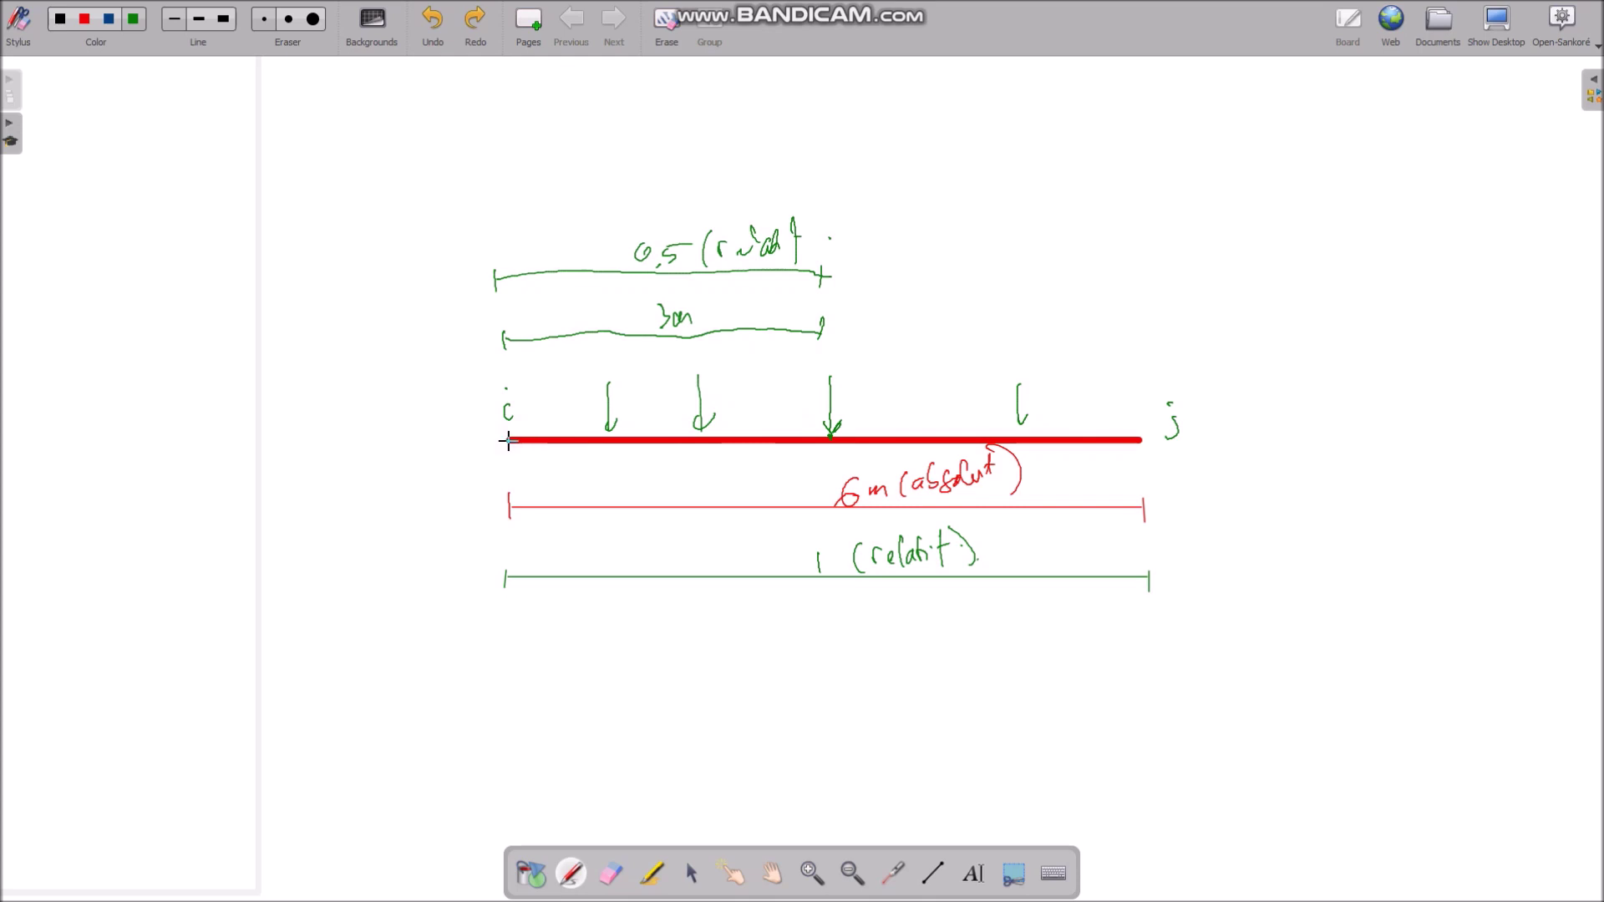
Dimension the first arrow's distance from end i as 2 and write its relative distance as 2/6
mouse_move(507, 455)
mouse_down()
mouse_move(507, 475)
mouse_move(609, 461)
mouse_move(610, 474)
mouse_move(588, 457)
mouse_up()
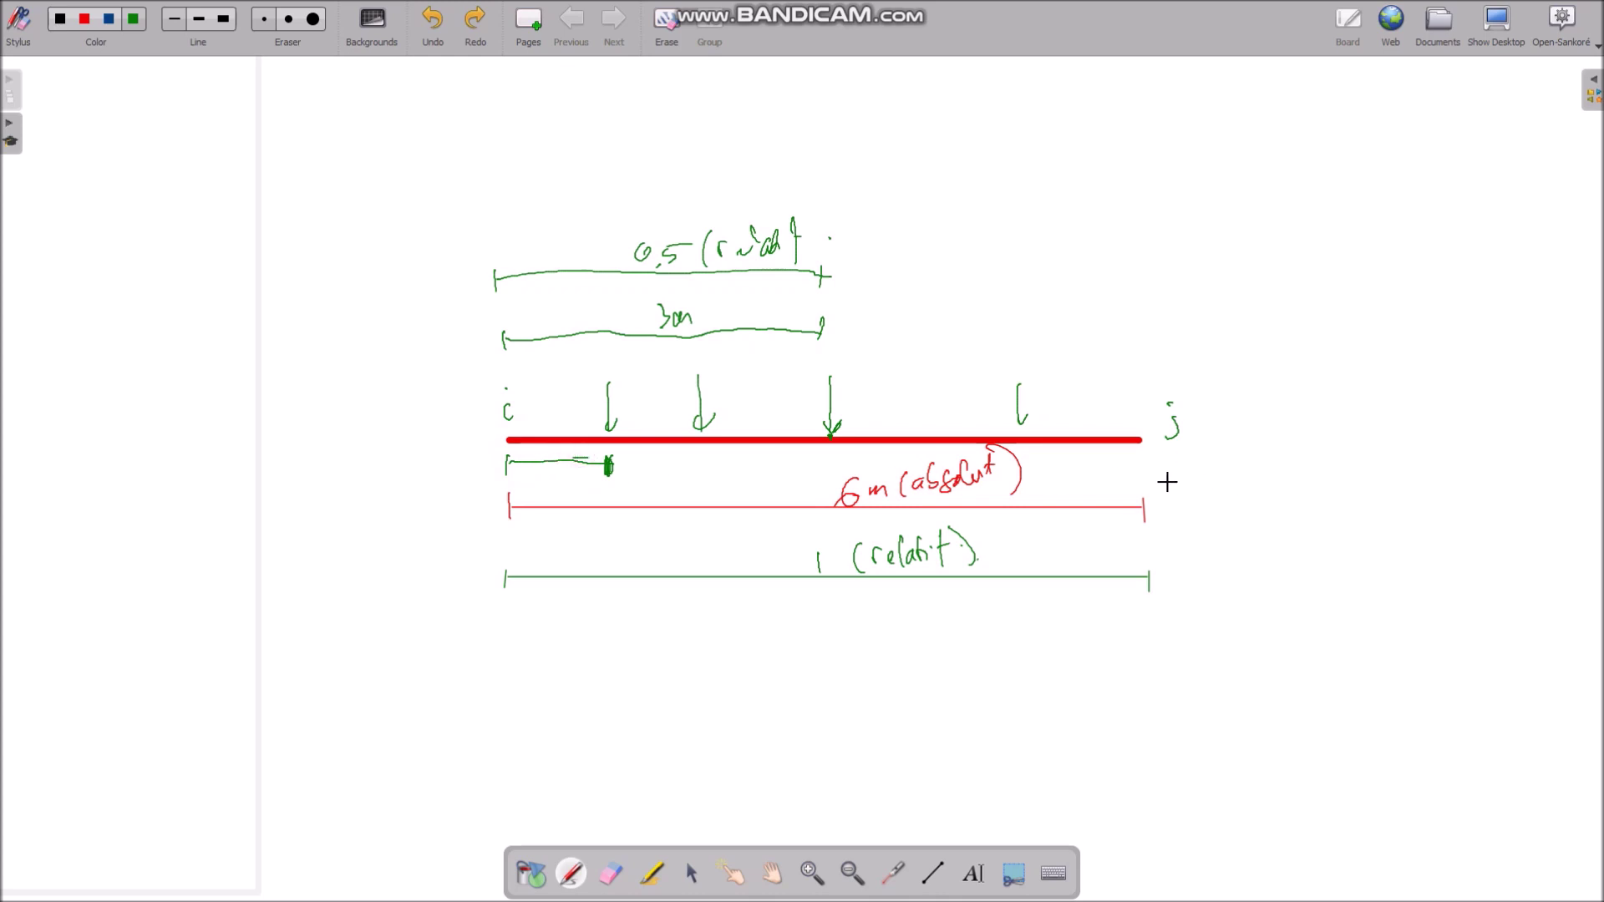
drag(545, 476, 565, 483)
drag(533, 359, 543, 384)
drag(560, 361, 554, 376)
Check the first point load distance entry in SAP2000, then return to the whiteboard sketch
key(alt+Tab)
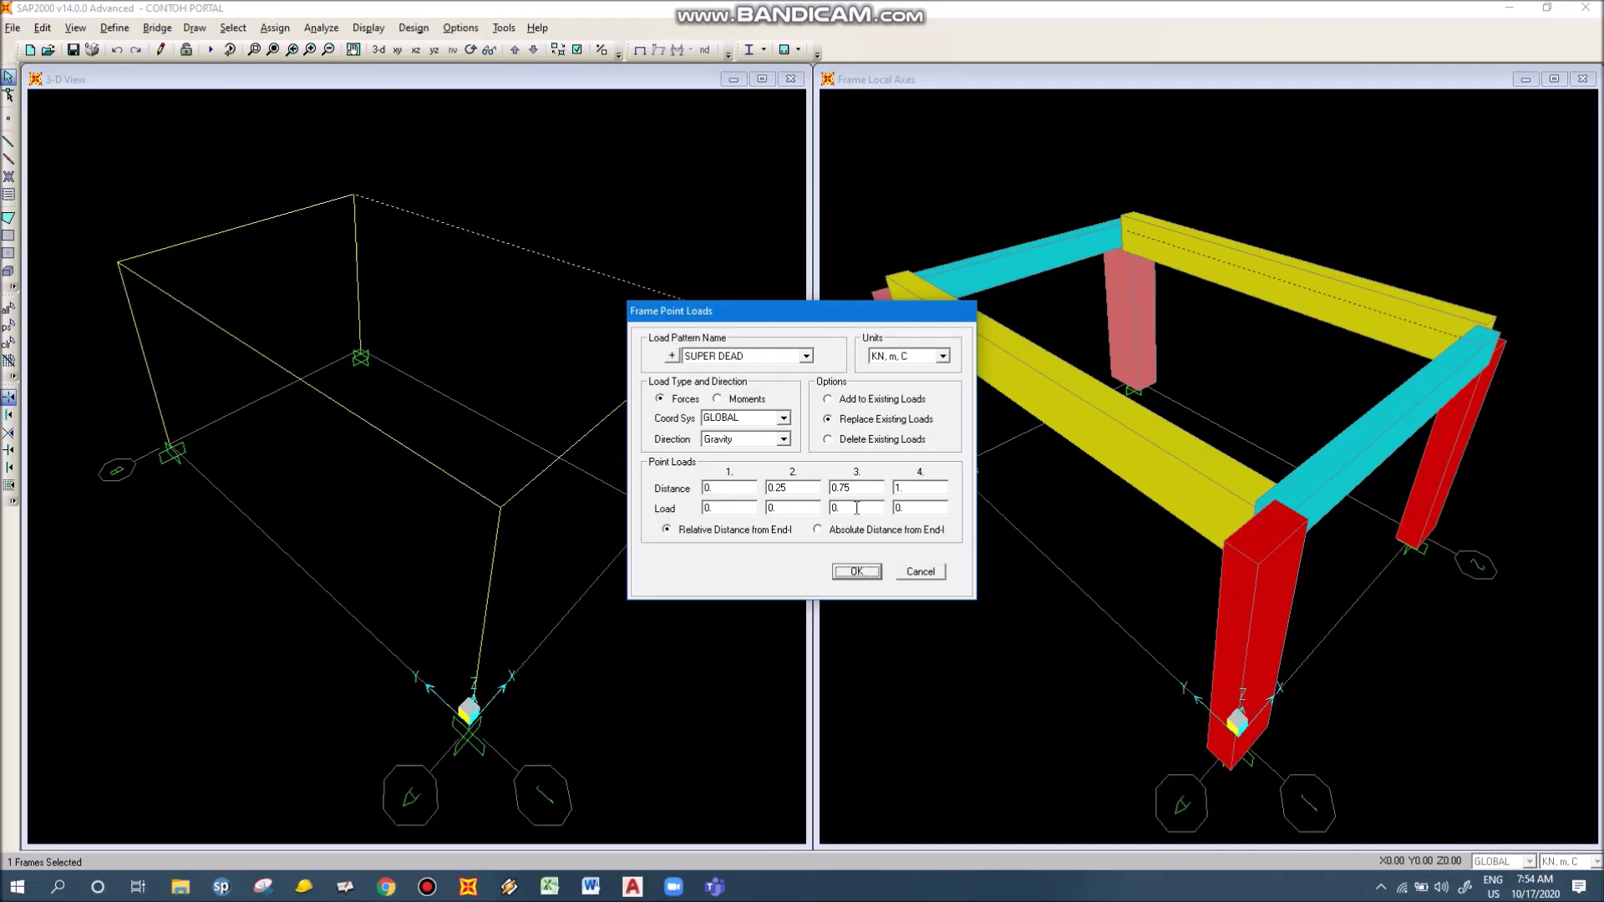
double_click(716, 490)
key(alt+Tab)
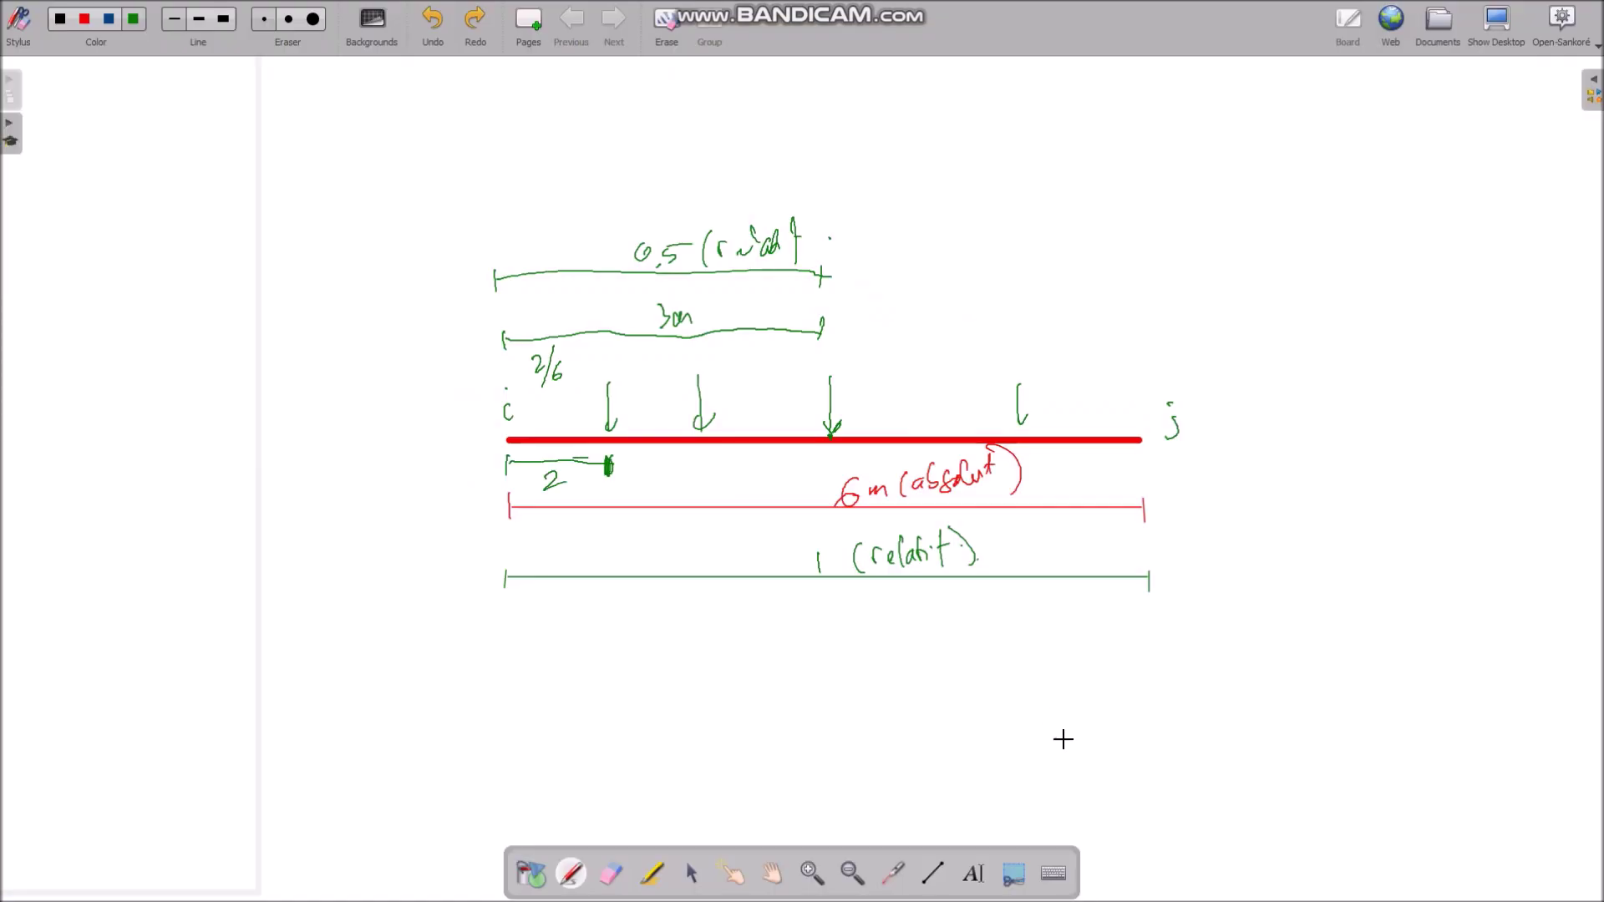
Erase the load arrows, the 3 m and 0,5 dimensions and the 2/6 note above the frame
click(610, 876)
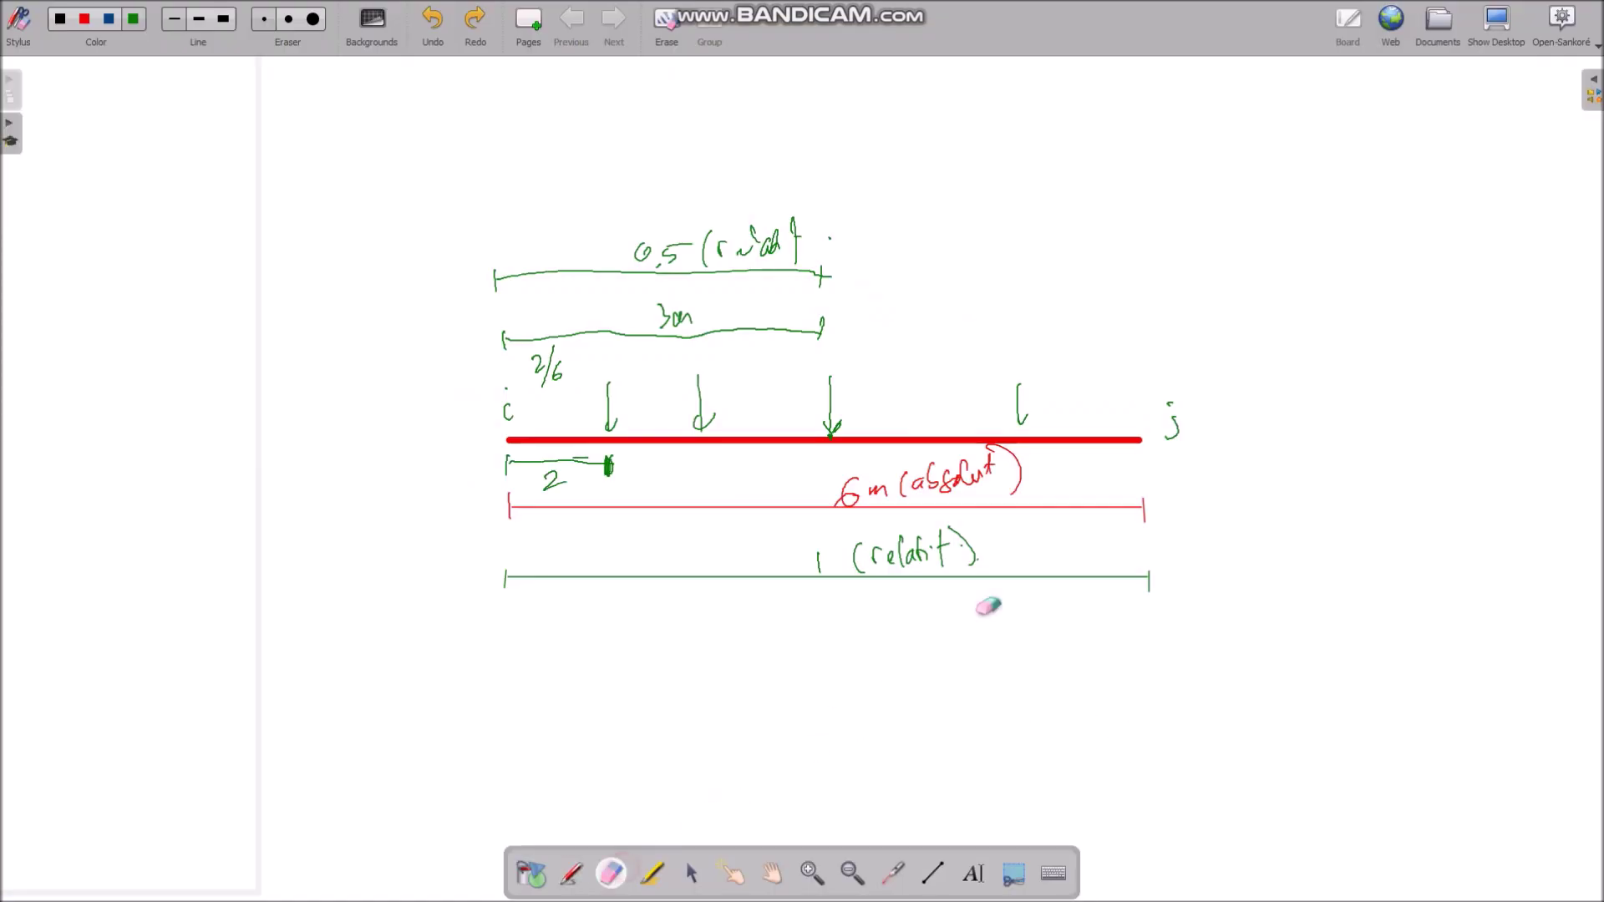
drag(1044, 401, 902, 404)
mouse_move(1048, 268)
mouse_down()
mouse_move(440, 286)
mouse_move(598, 376)
mouse_move(619, 361)
mouse_move(906, 347)
mouse_move(992, 368)
mouse_move(719, 372)
mouse_move(704, 392)
mouse_up()
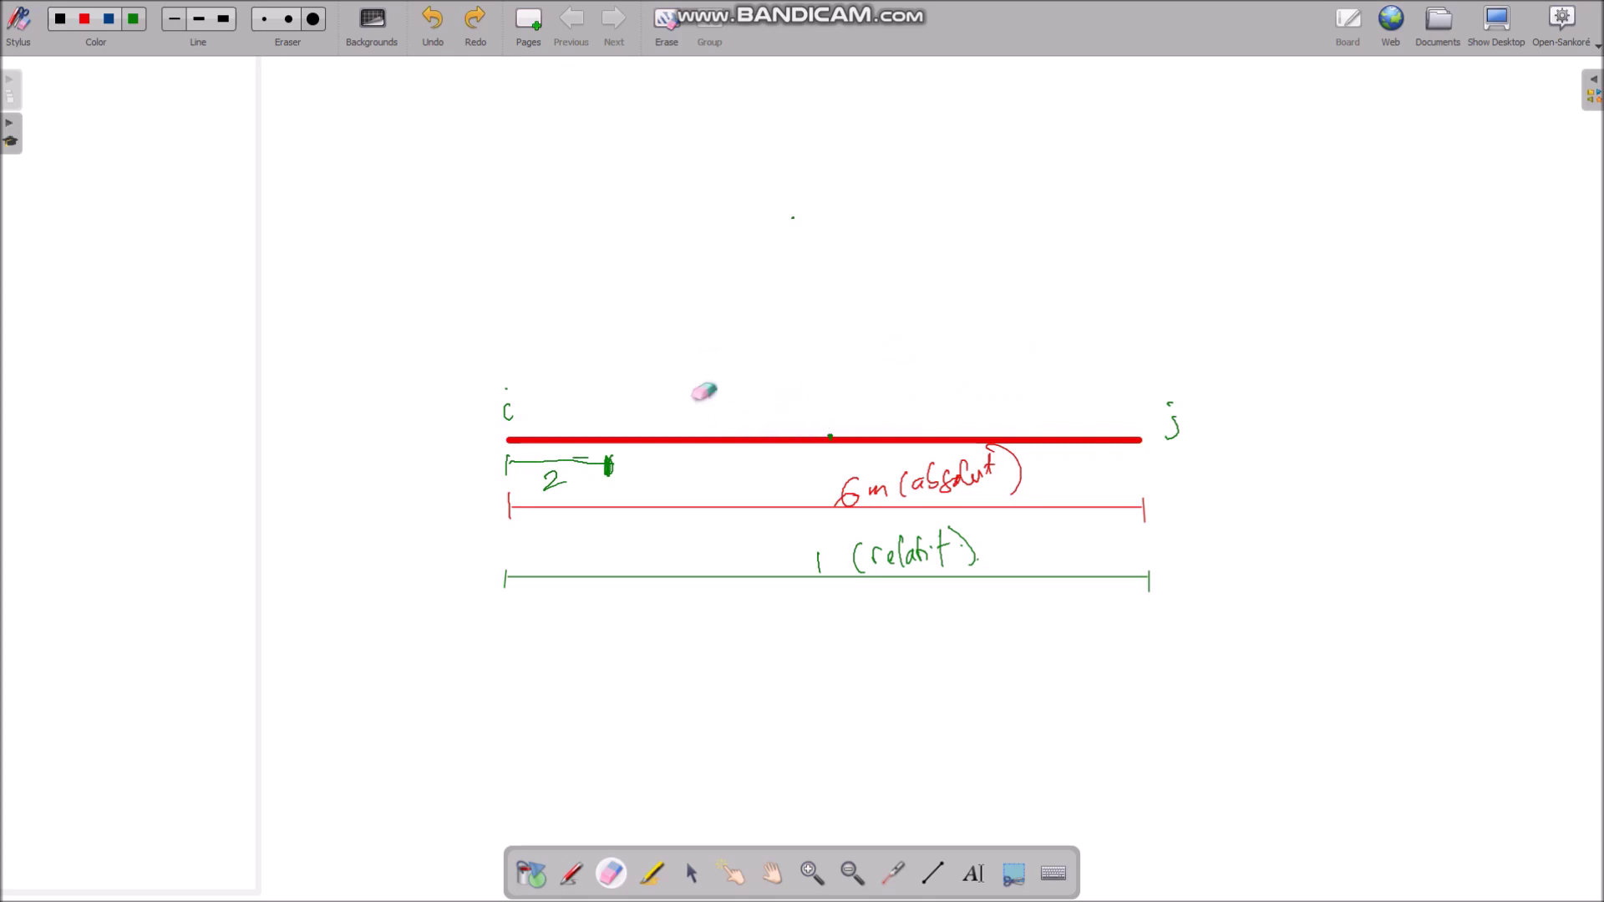
Sketch three point load arrows above the frame at about a quarter, half and three quarters of its length
click(571, 872)
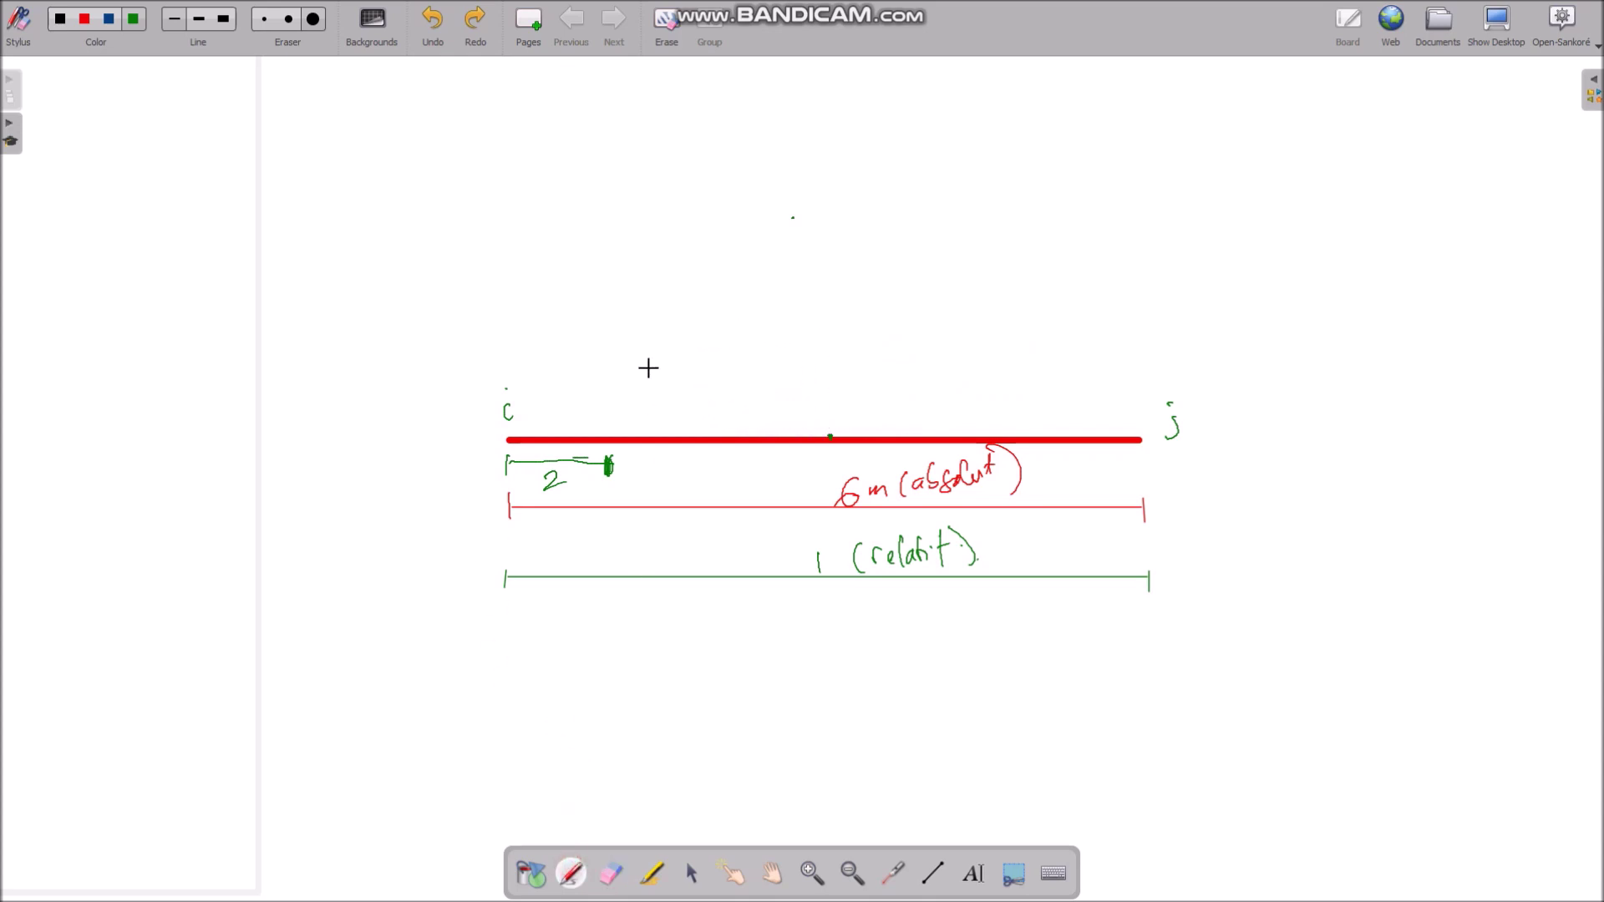
mouse_move(656, 382)
mouse_down()
mouse_move(654, 428)
mouse_move(663, 413)
mouse_up()
mouse_move(825, 390)
mouse_down()
mouse_move(826, 434)
mouse_move(845, 415)
mouse_up()
mouse_move(993, 381)
mouse_down()
mouse_move(981, 416)
mouse_move(1006, 407)
mouse_up()
Return to SAP2000 and set the first two relative point load distances to 0.25 and 0.5, keeping the third at 0.75
key(alt+Tab)
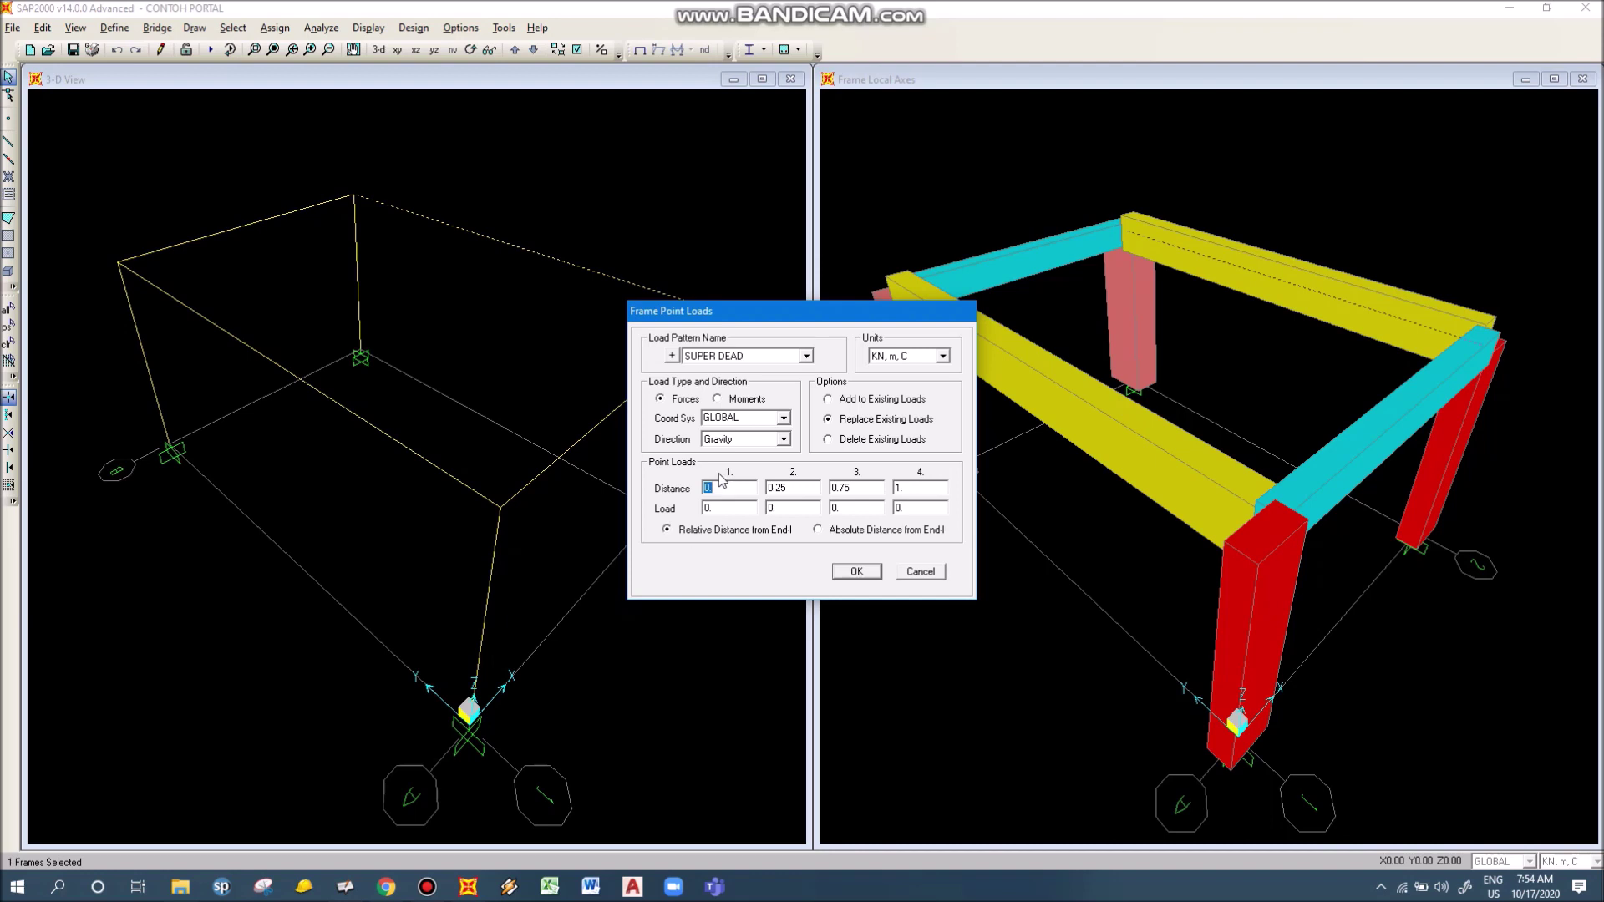
text(0.25)
double_click(801, 489)
text(0.5)
double_click(873, 488)
Set the first three point loads to 20, 25 and 20 kN
double_click(727, 507)
text(20)
double_click(792, 508)
text(25)
double_click(854, 508)
text(20)
Compare the Z and Gravity load directions, keep Gravity, and apply the SUPER DEAD point loads to the beam
click(754, 442)
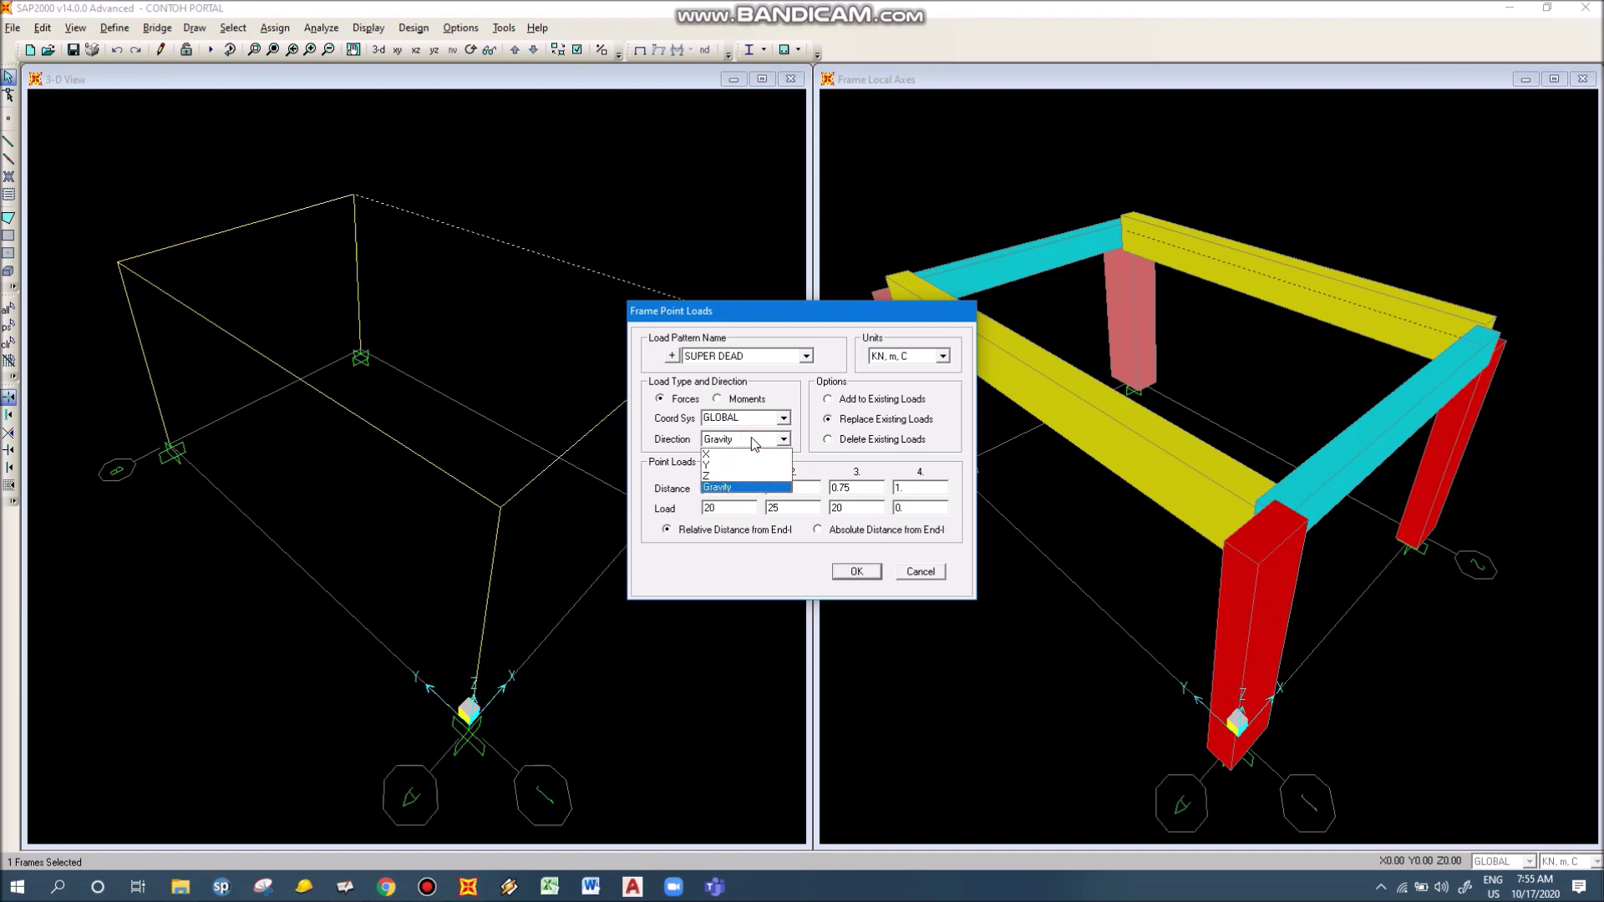
click(745, 476)
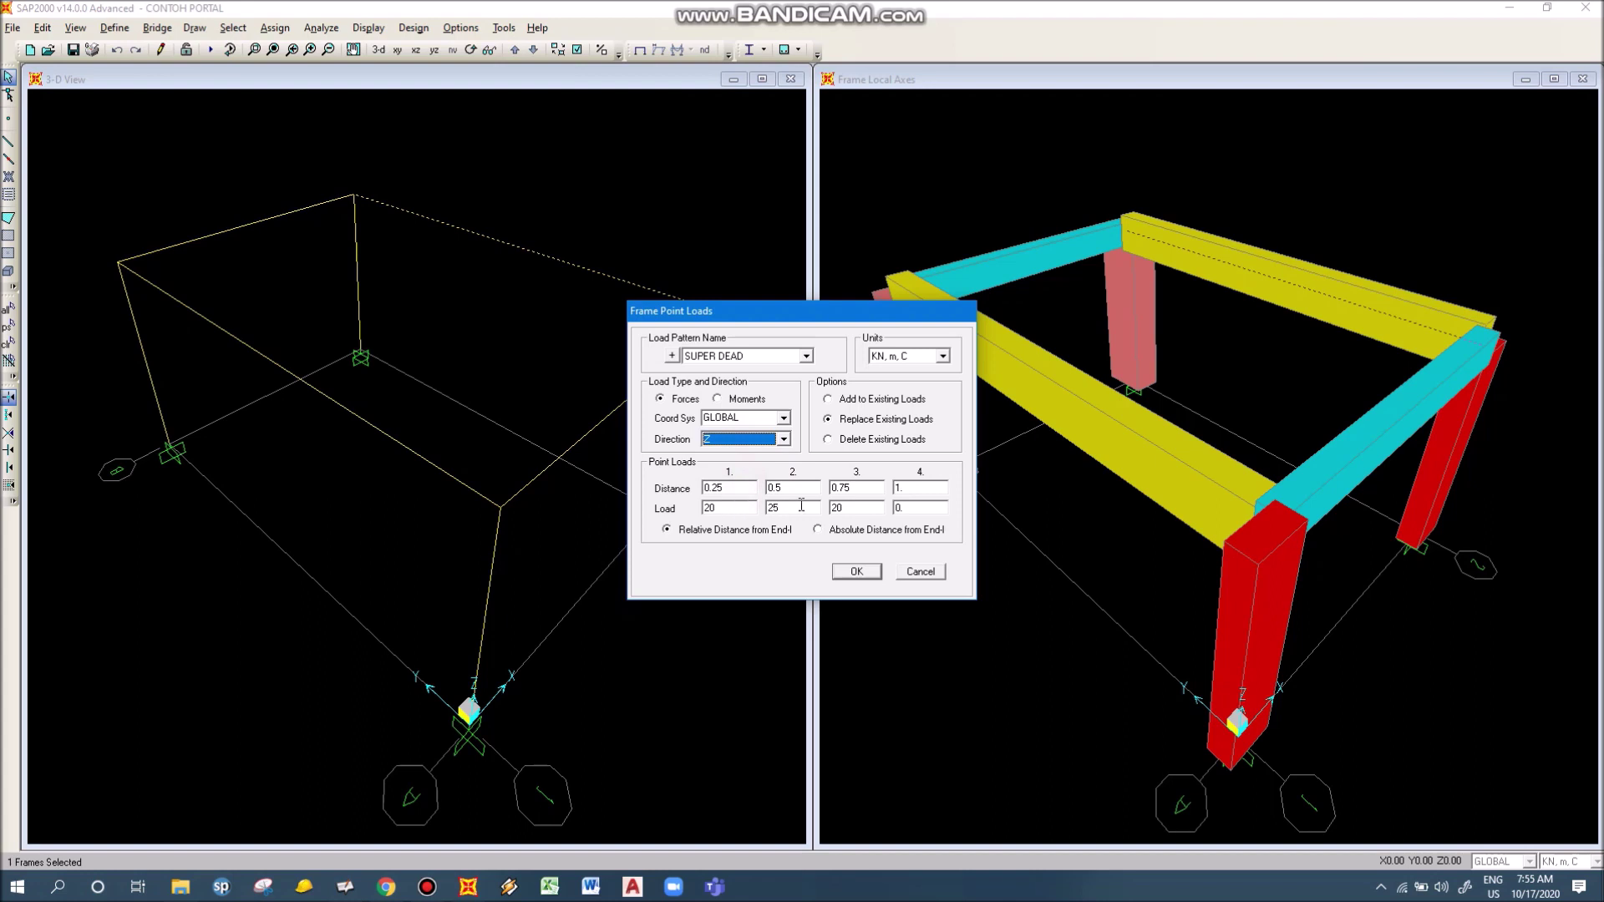
click(745, 439)
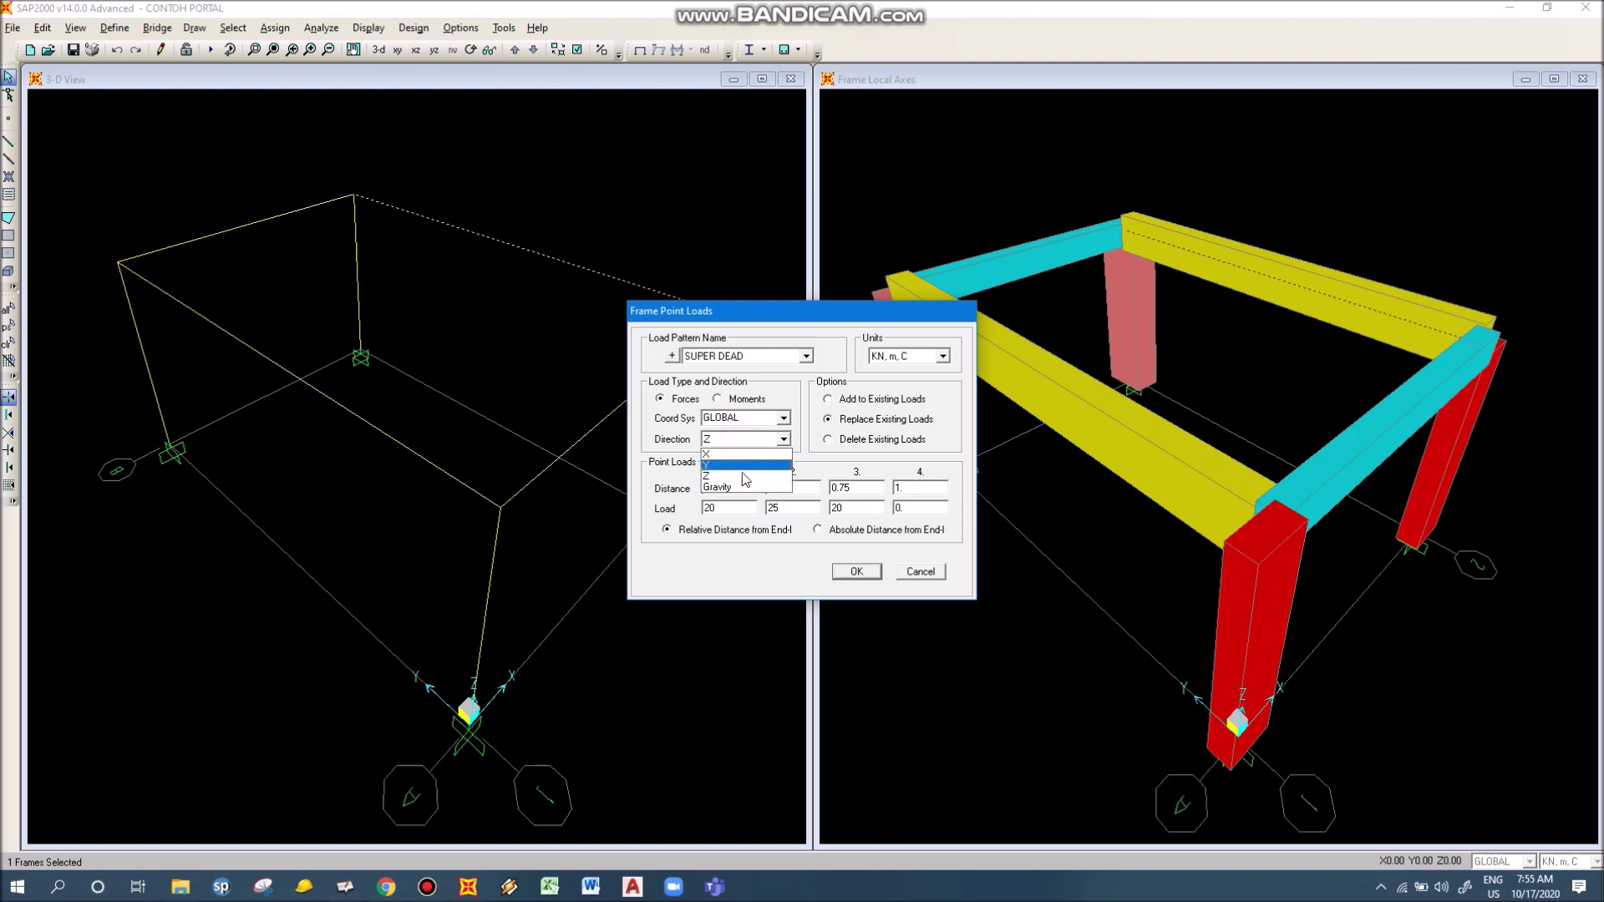
click(745, 486)
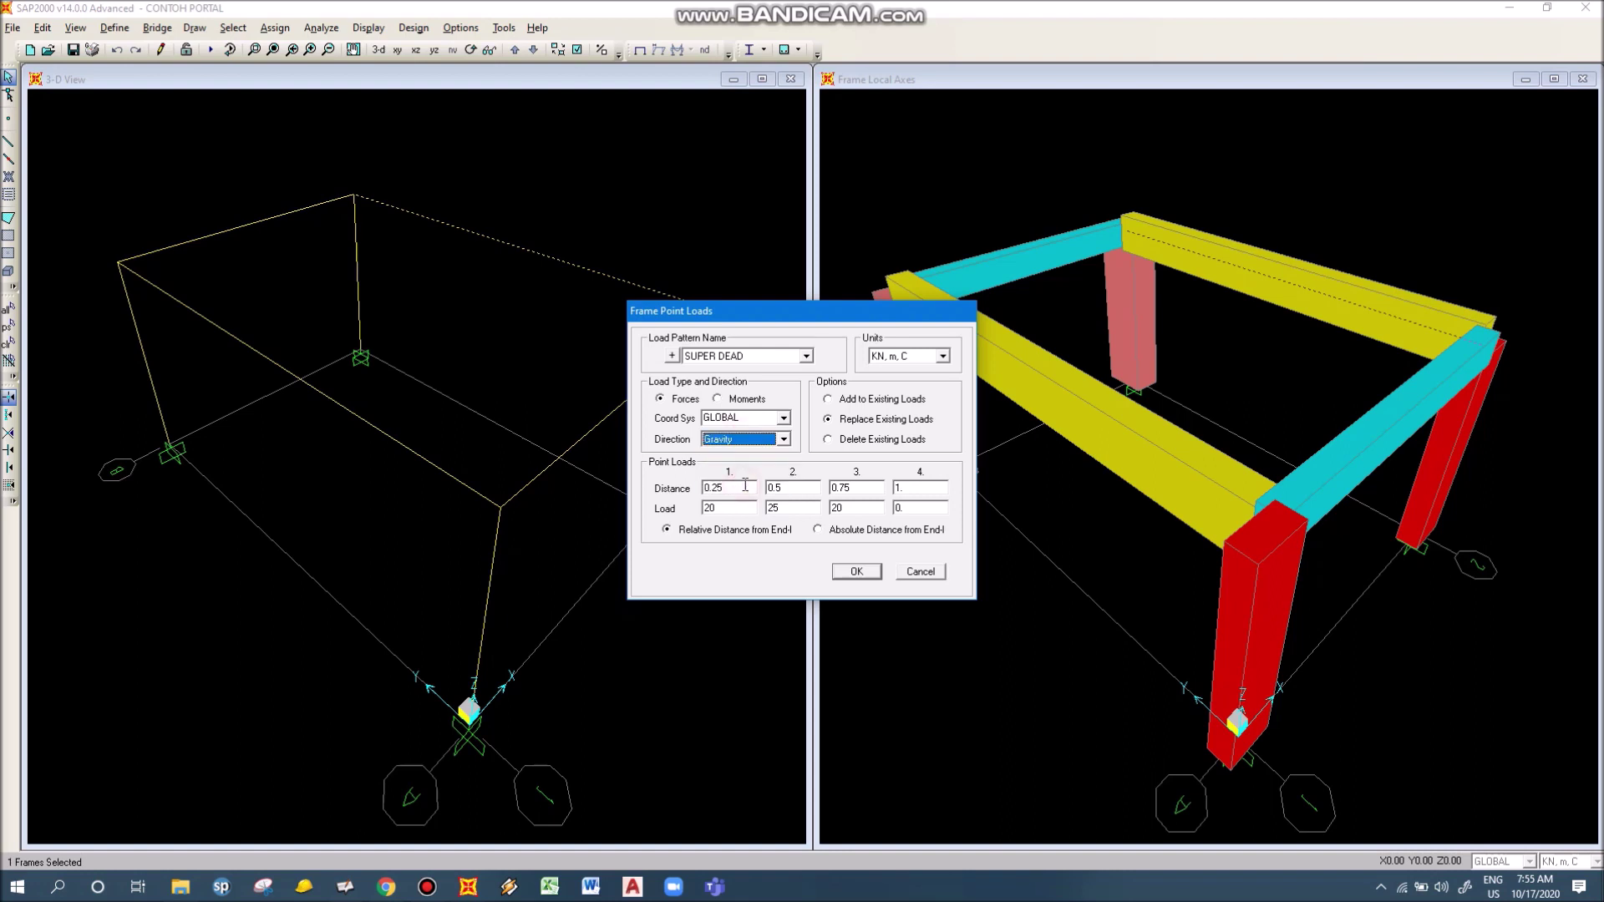
click(856, 571)
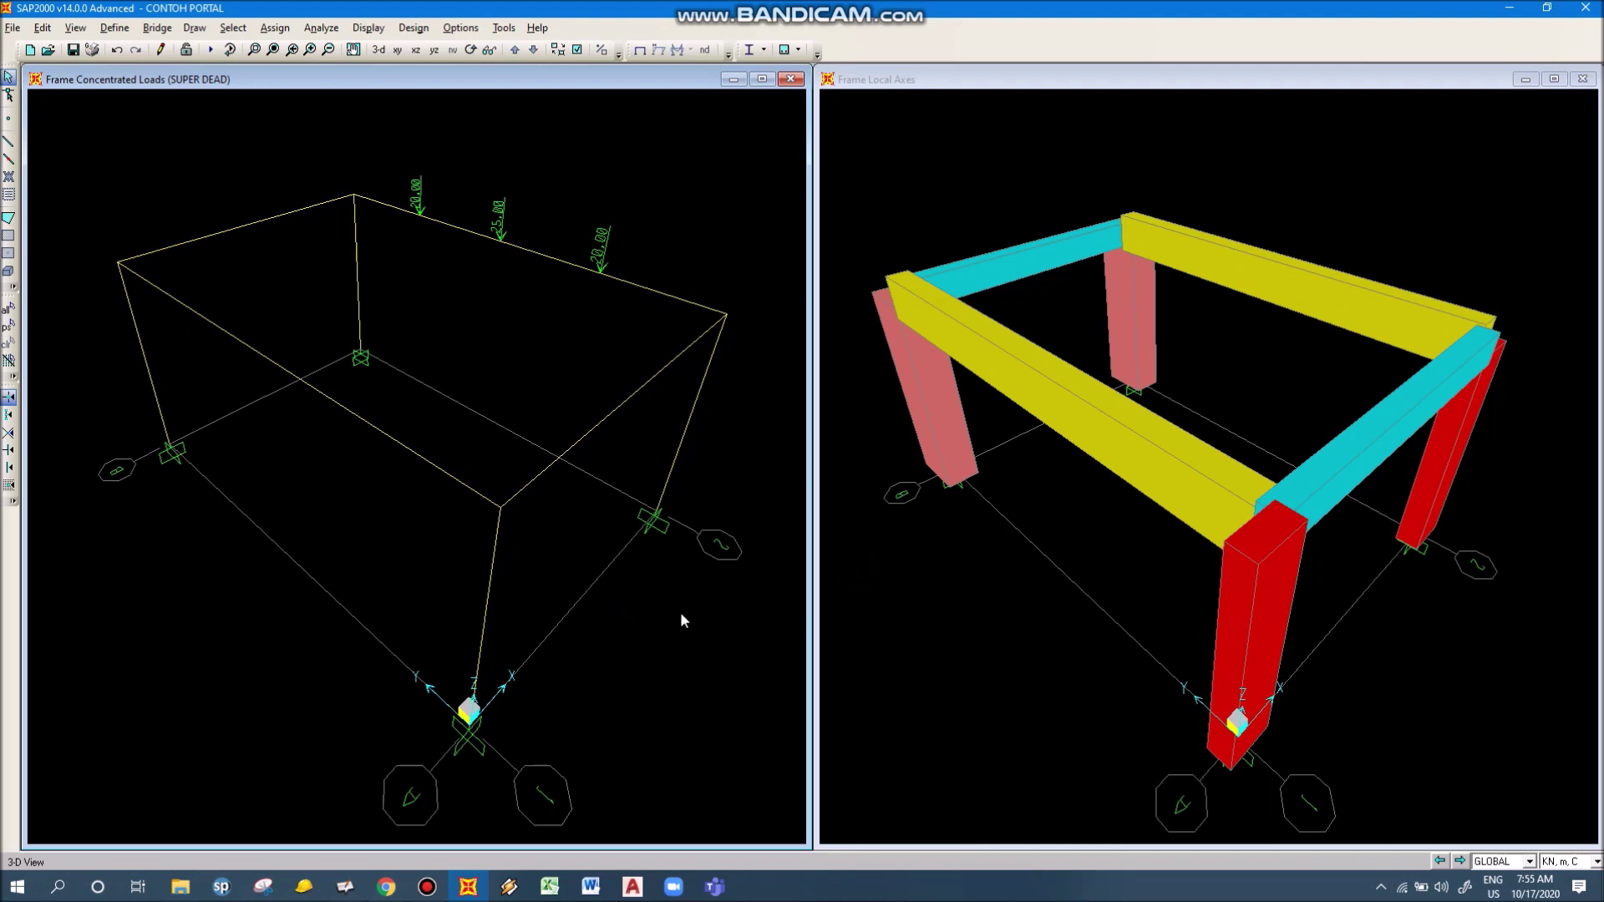
Select the rear long top beam, reopen its point load assignment and switch to absolute distances from End-I
click(632, 288)
click(274, 27)
mouse_move(334, 219)
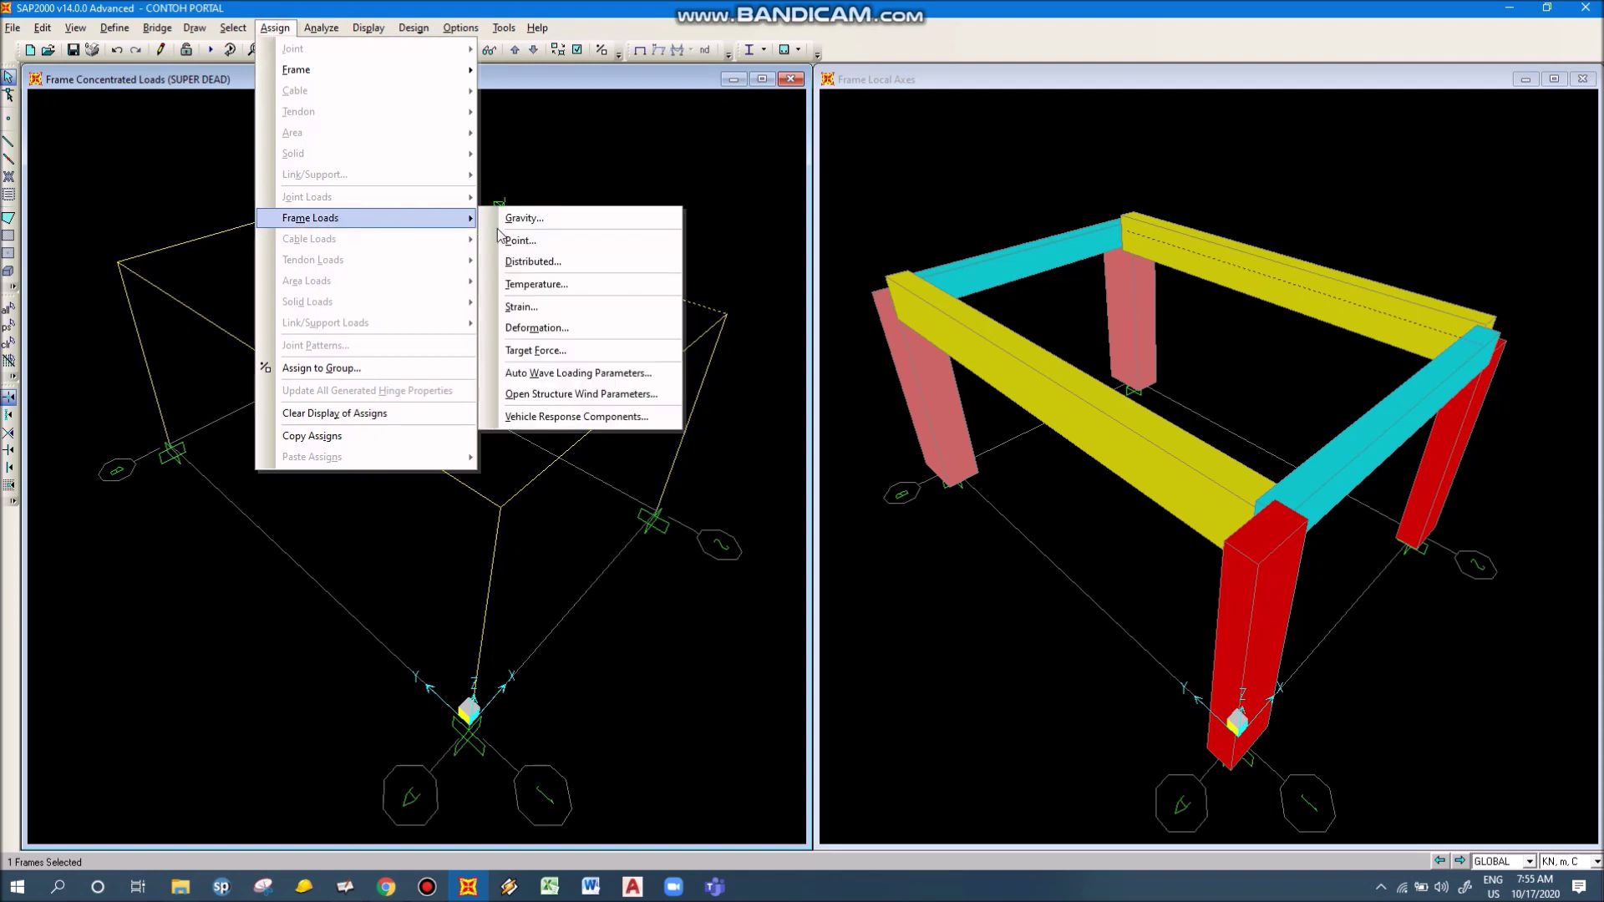
click(541, 241)
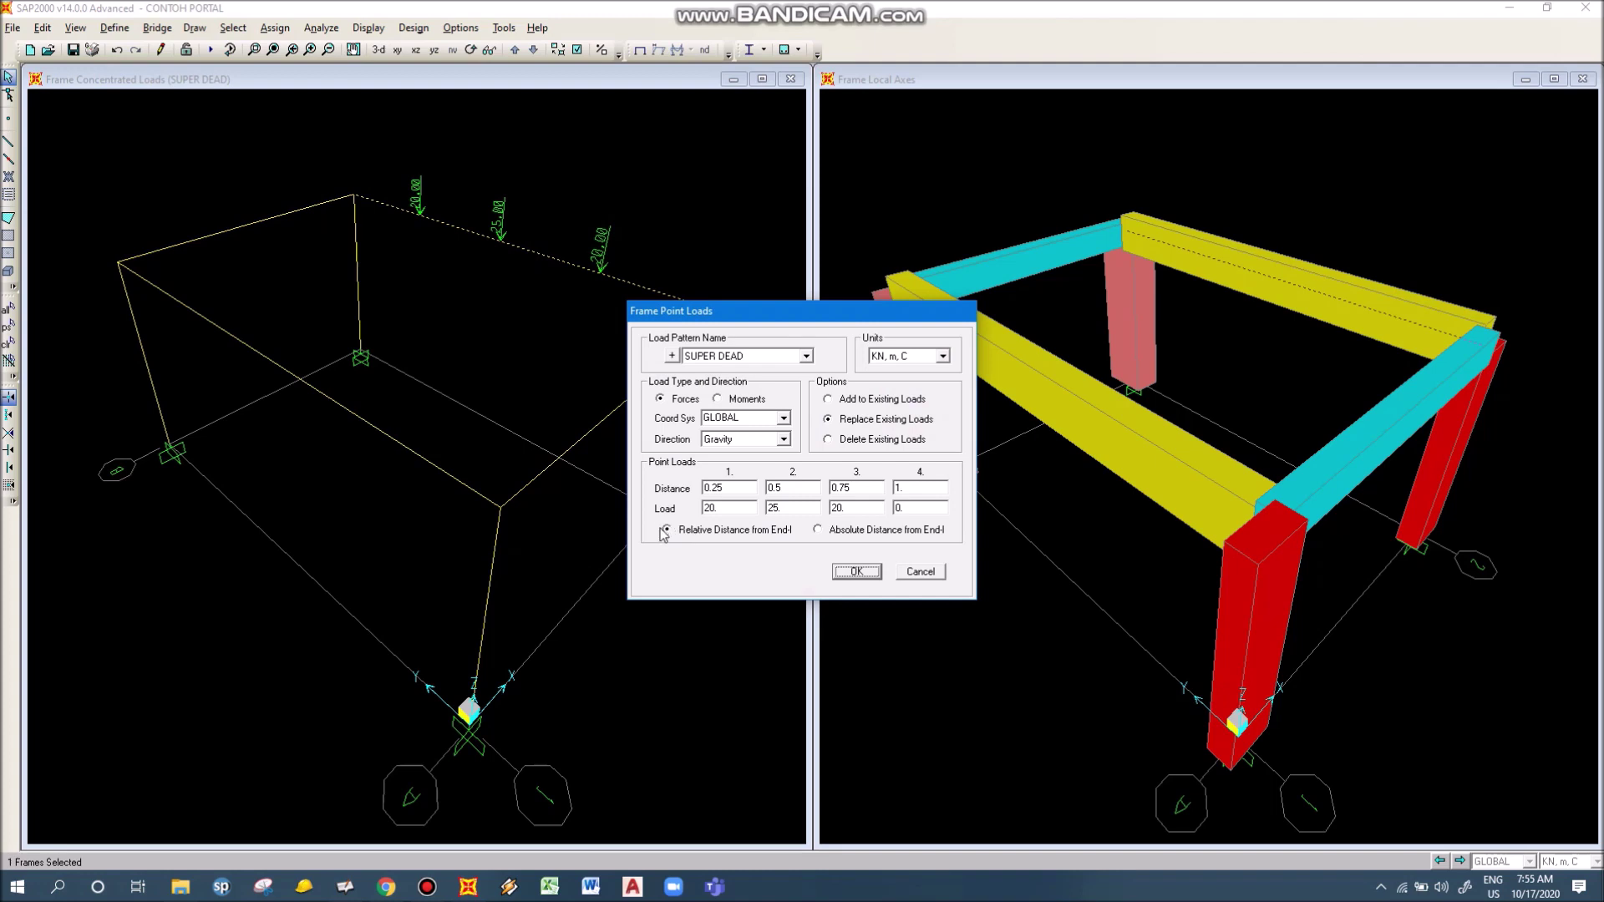
click(875, 534)
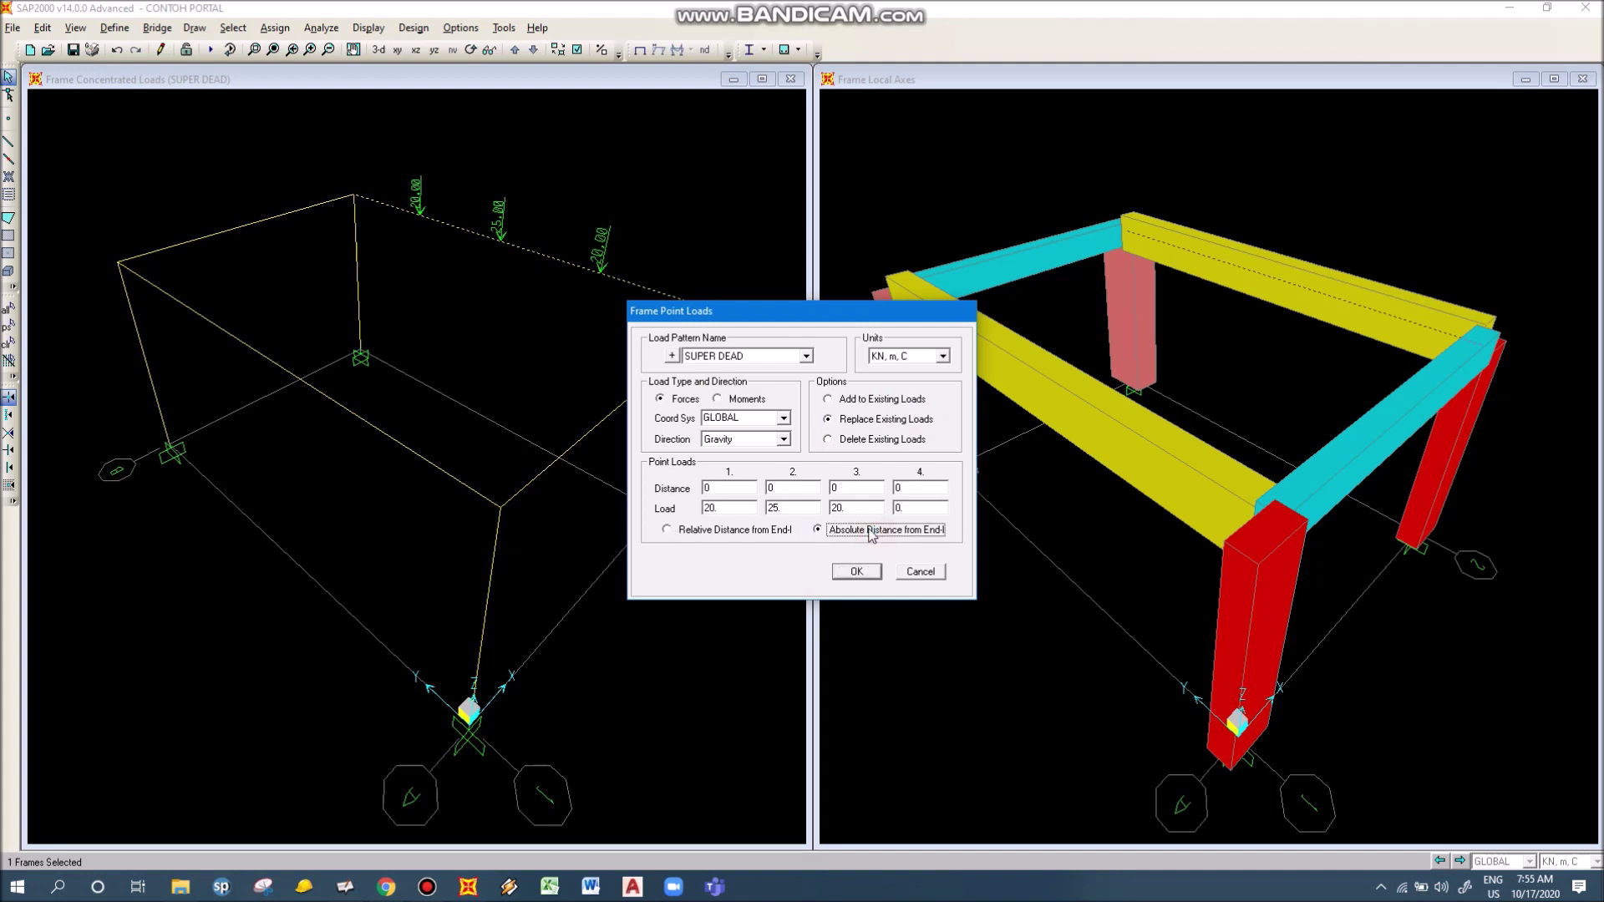
Define a 10 kN point load at 1 m and a 15 kN point load at 3 m
click(732, 491)
text(1)
click(726, 510)
text(10)
click(792, 488)
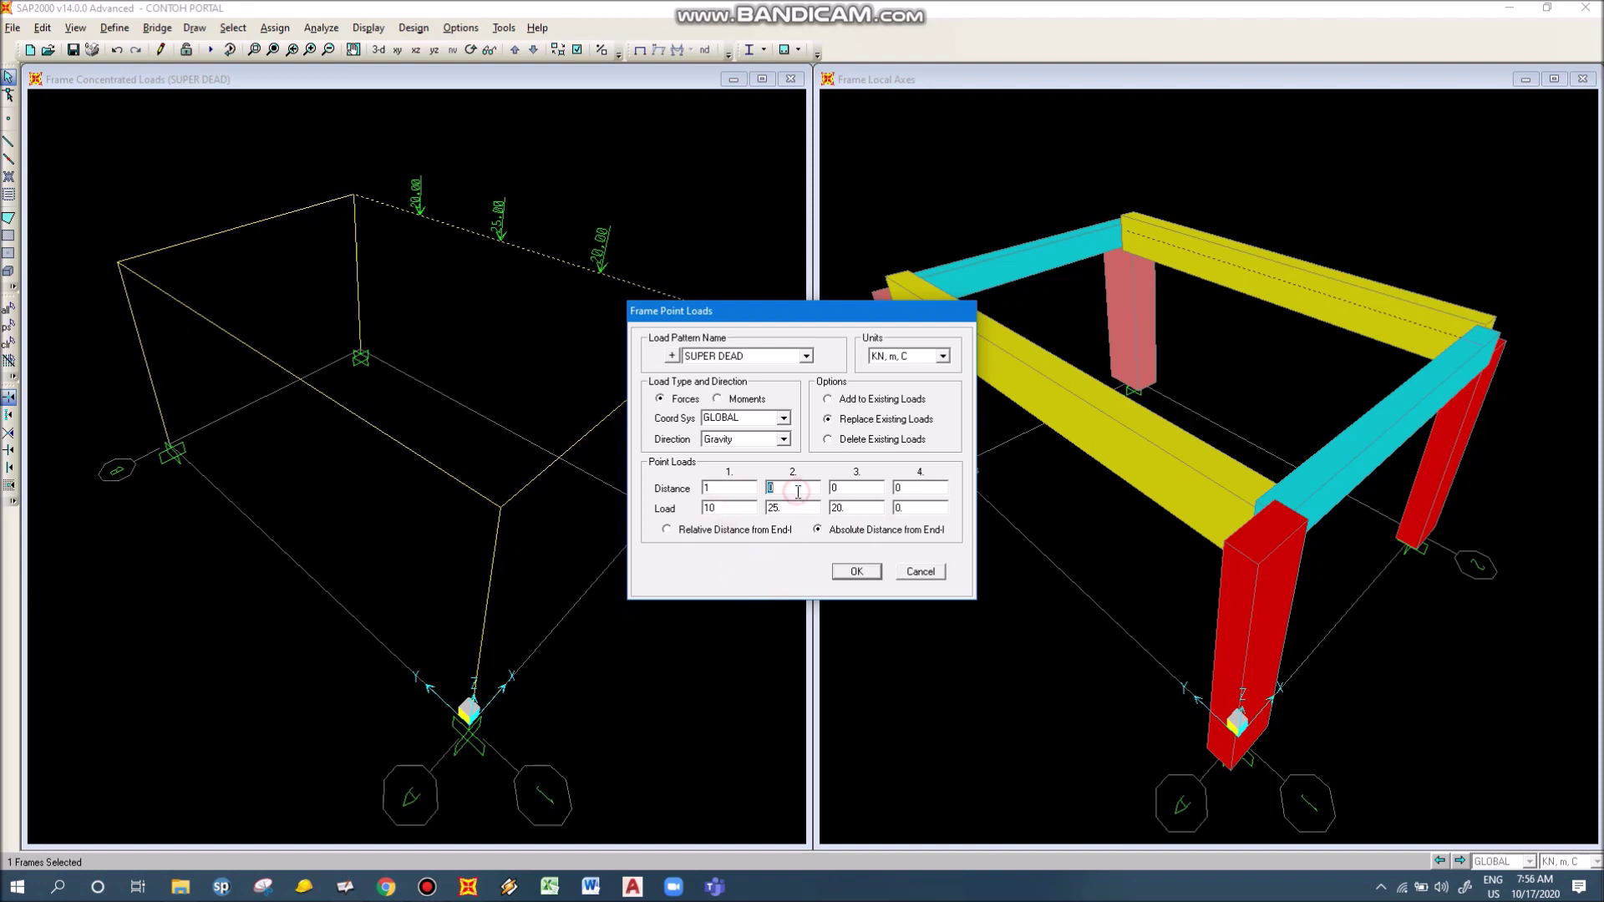
text(3)
click(790, 508)
text(15)
Define a third point load of 30 kN at 5 m and add all three to the beam's existing loads
click(852, 488)
text(5)
click(863, 509)
text(30)
click(884, 402)
click(855, 573)
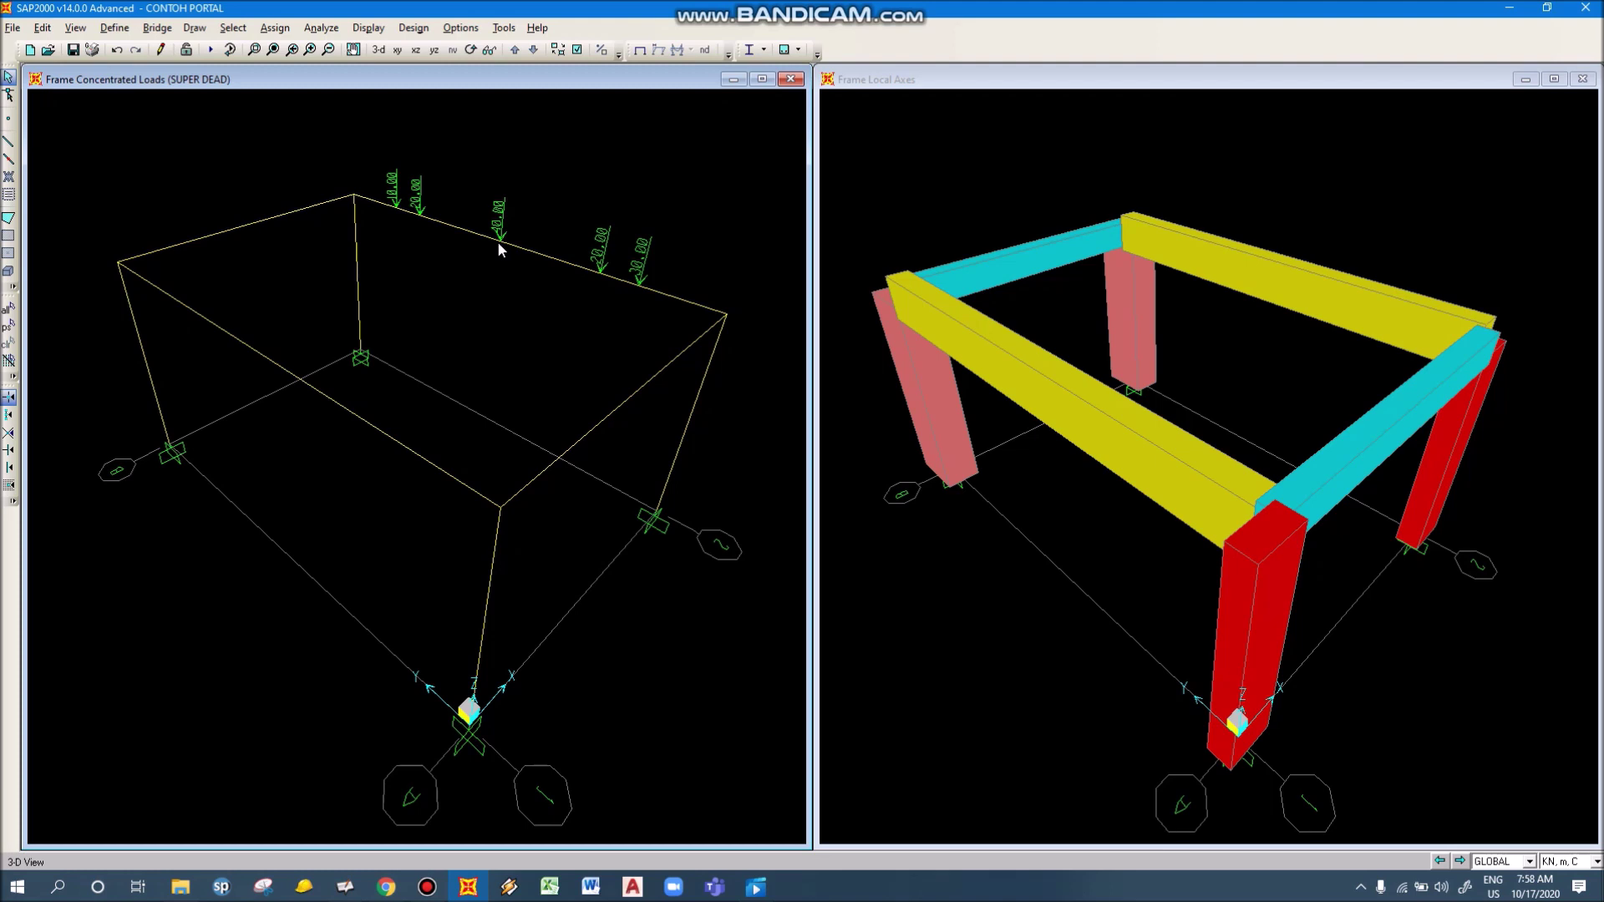
Undo the added point loads, redo them for comparison, and undo them again
click(117, 50)
click(135, 50)
click(116, 50)
Add the 10, 15 and 30 kN SUPER DEAD point loads at absolute distances 1, 3 and 5 m to the rear long top beam's existing loads
click(448, 224)
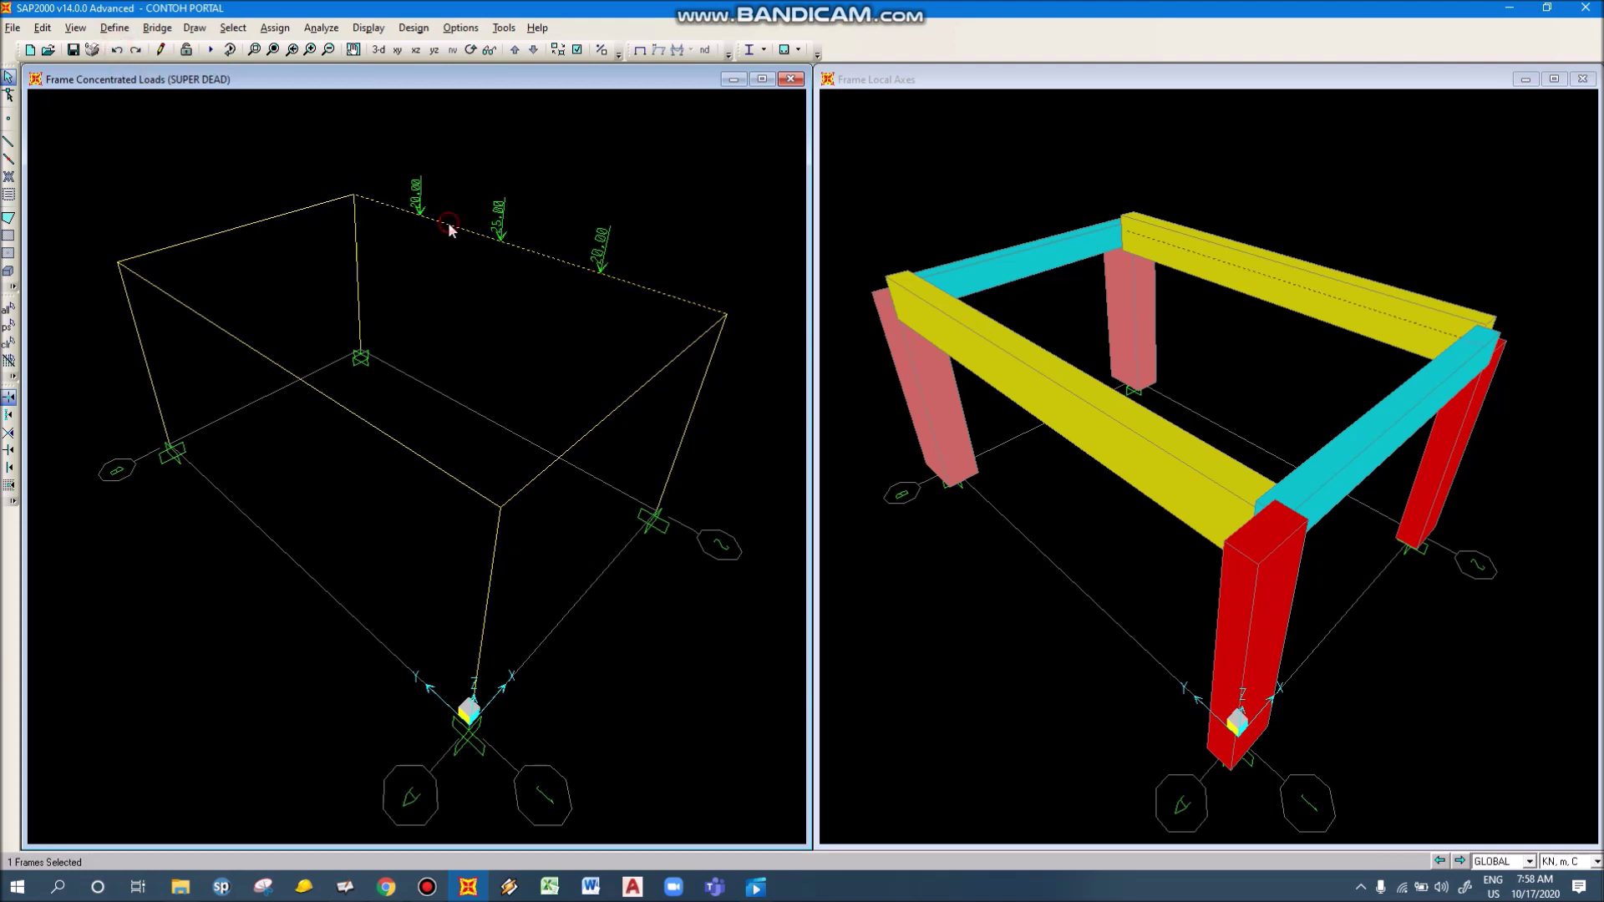
click(275, 28)
mouse_move(361, 220)
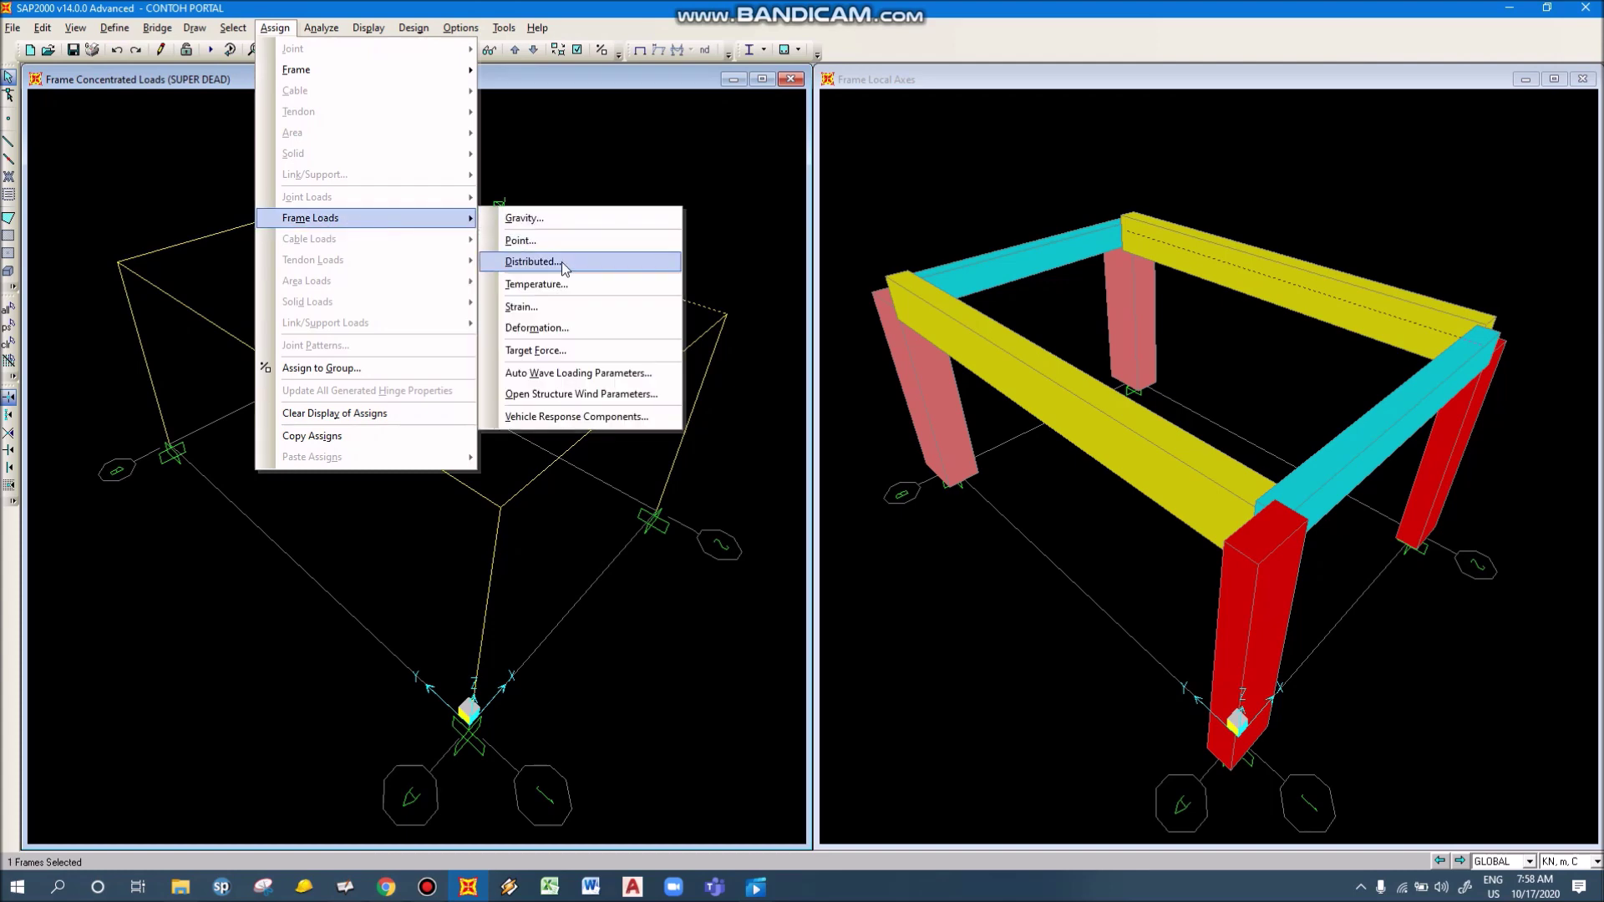
click(551, 241)
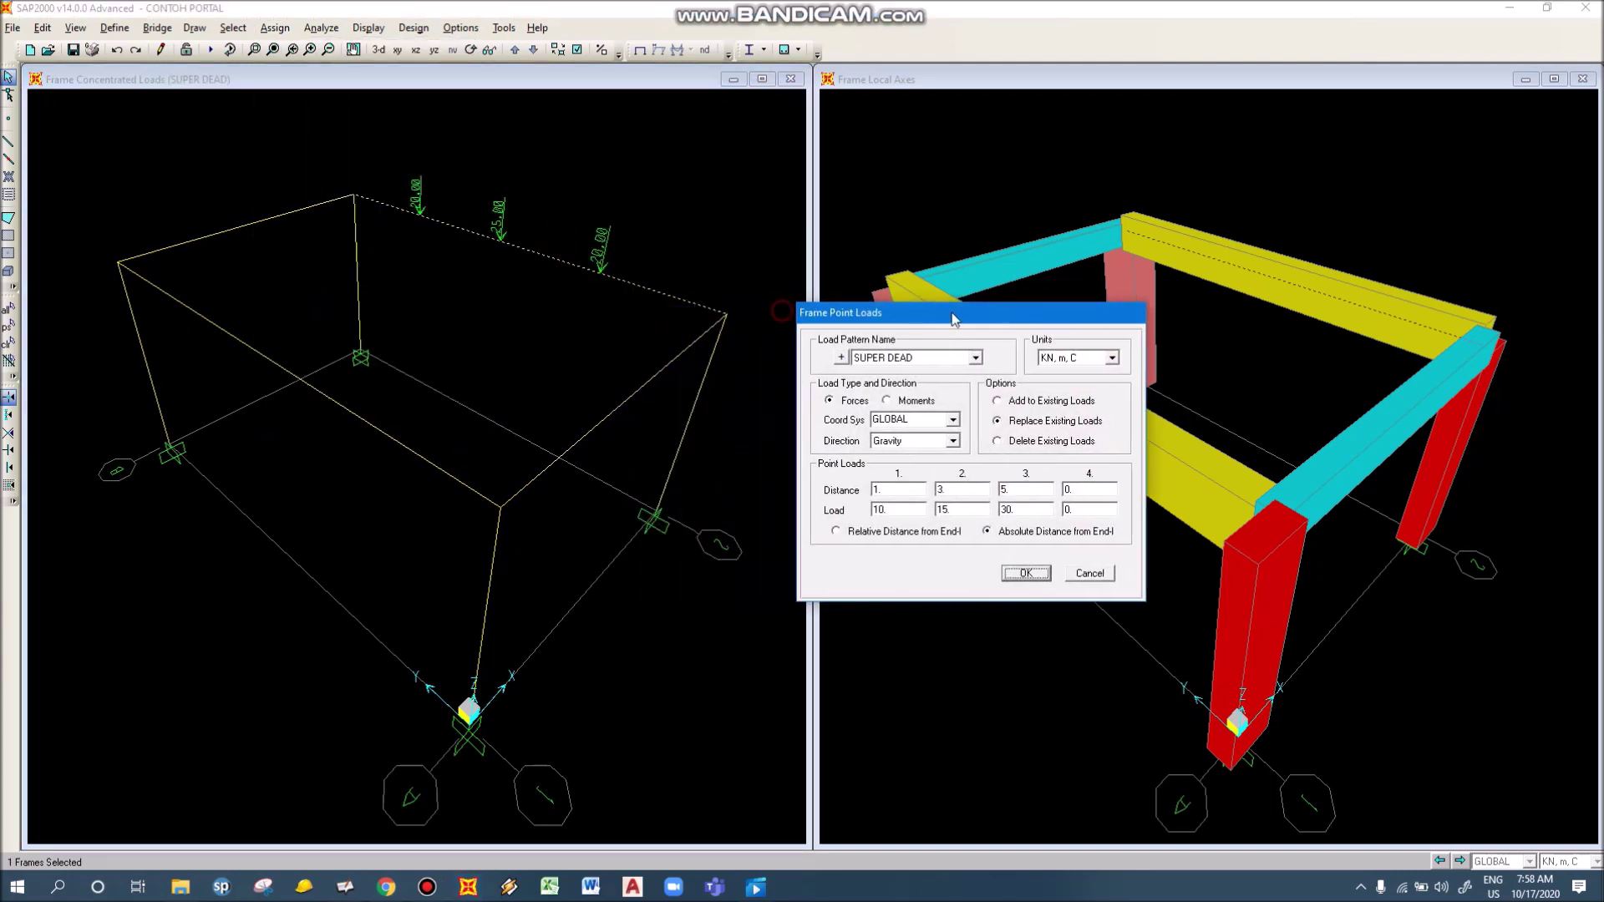
drag(951, 313, 949, 312)
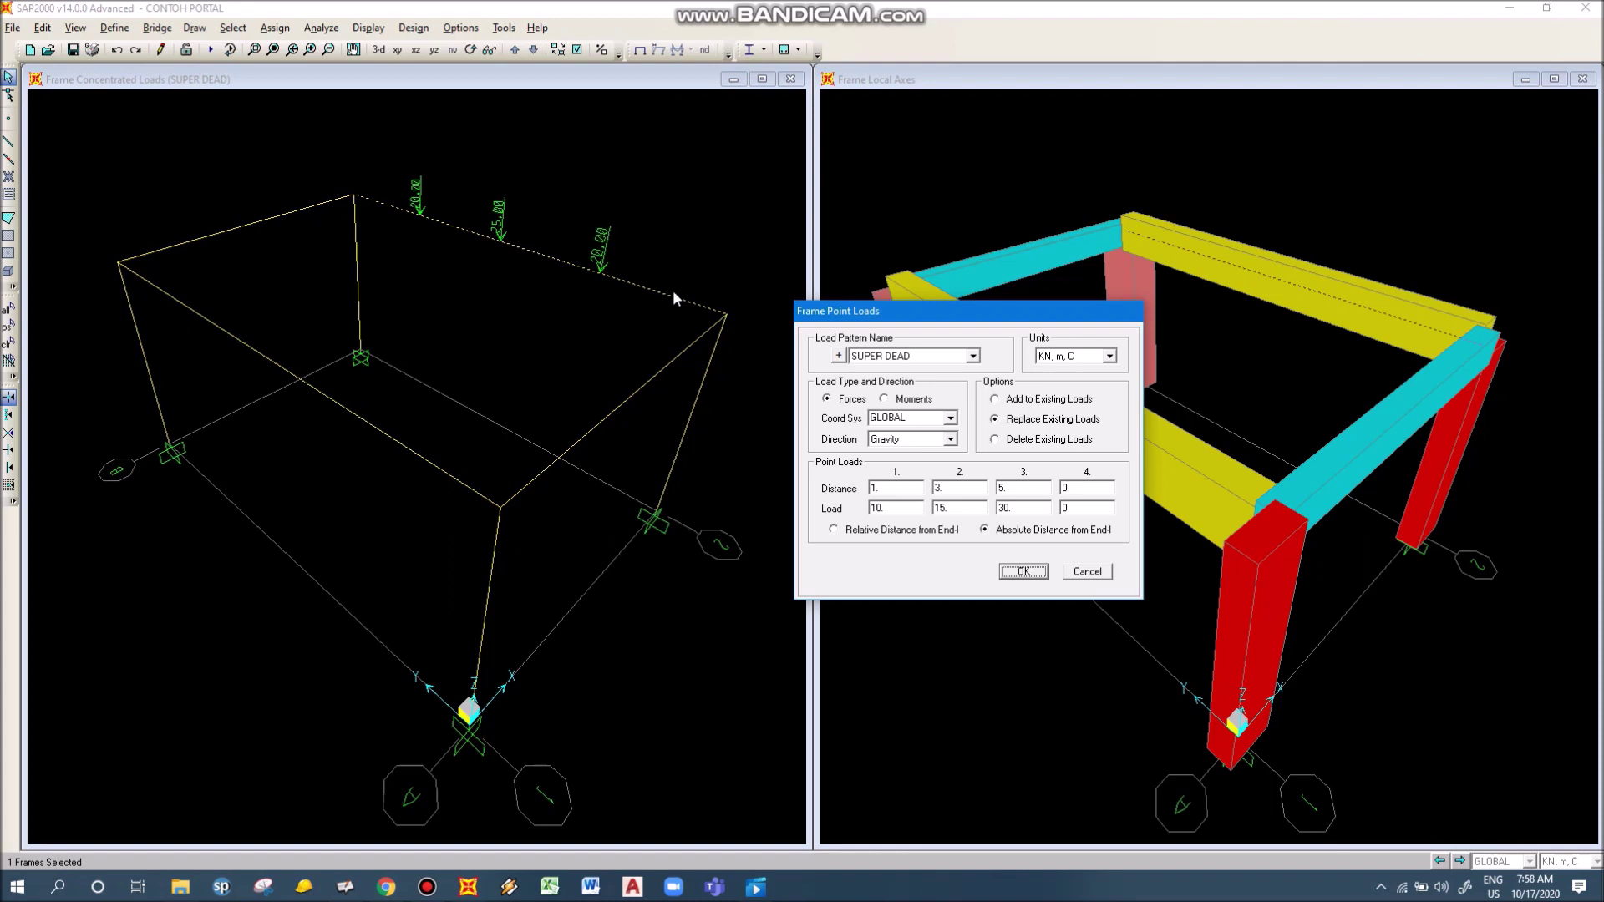
click(1049, 399)
click(1021, 572)
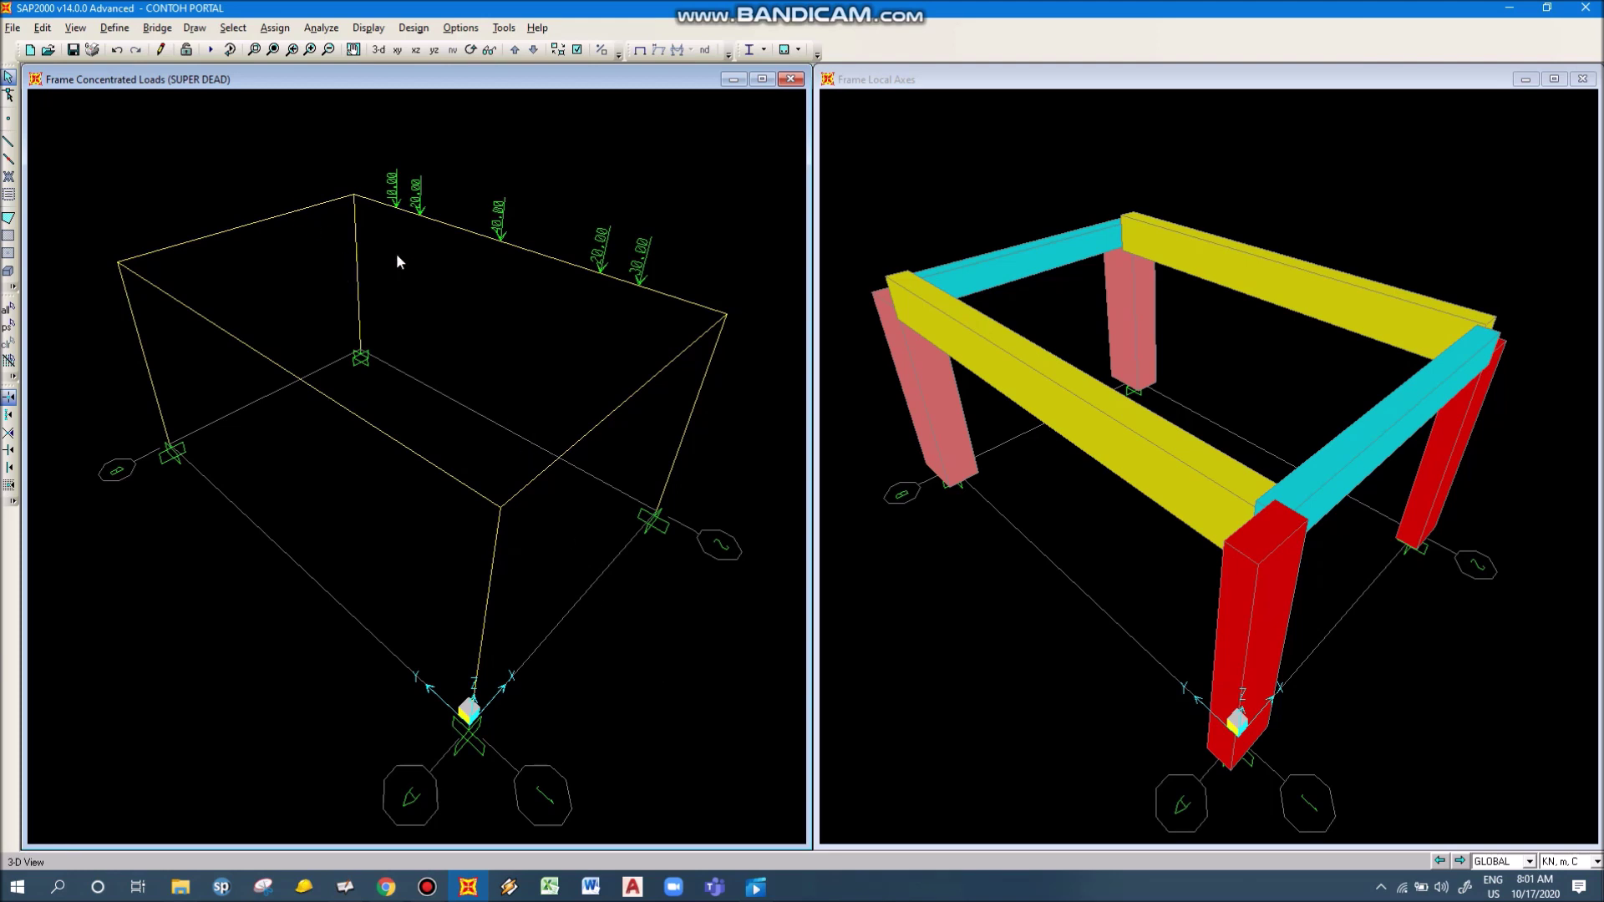
Select the left short top beam and look at the load patterns offered for its distributed load, leaving the assignment without changes
click(255, 228)
click(272, 219)
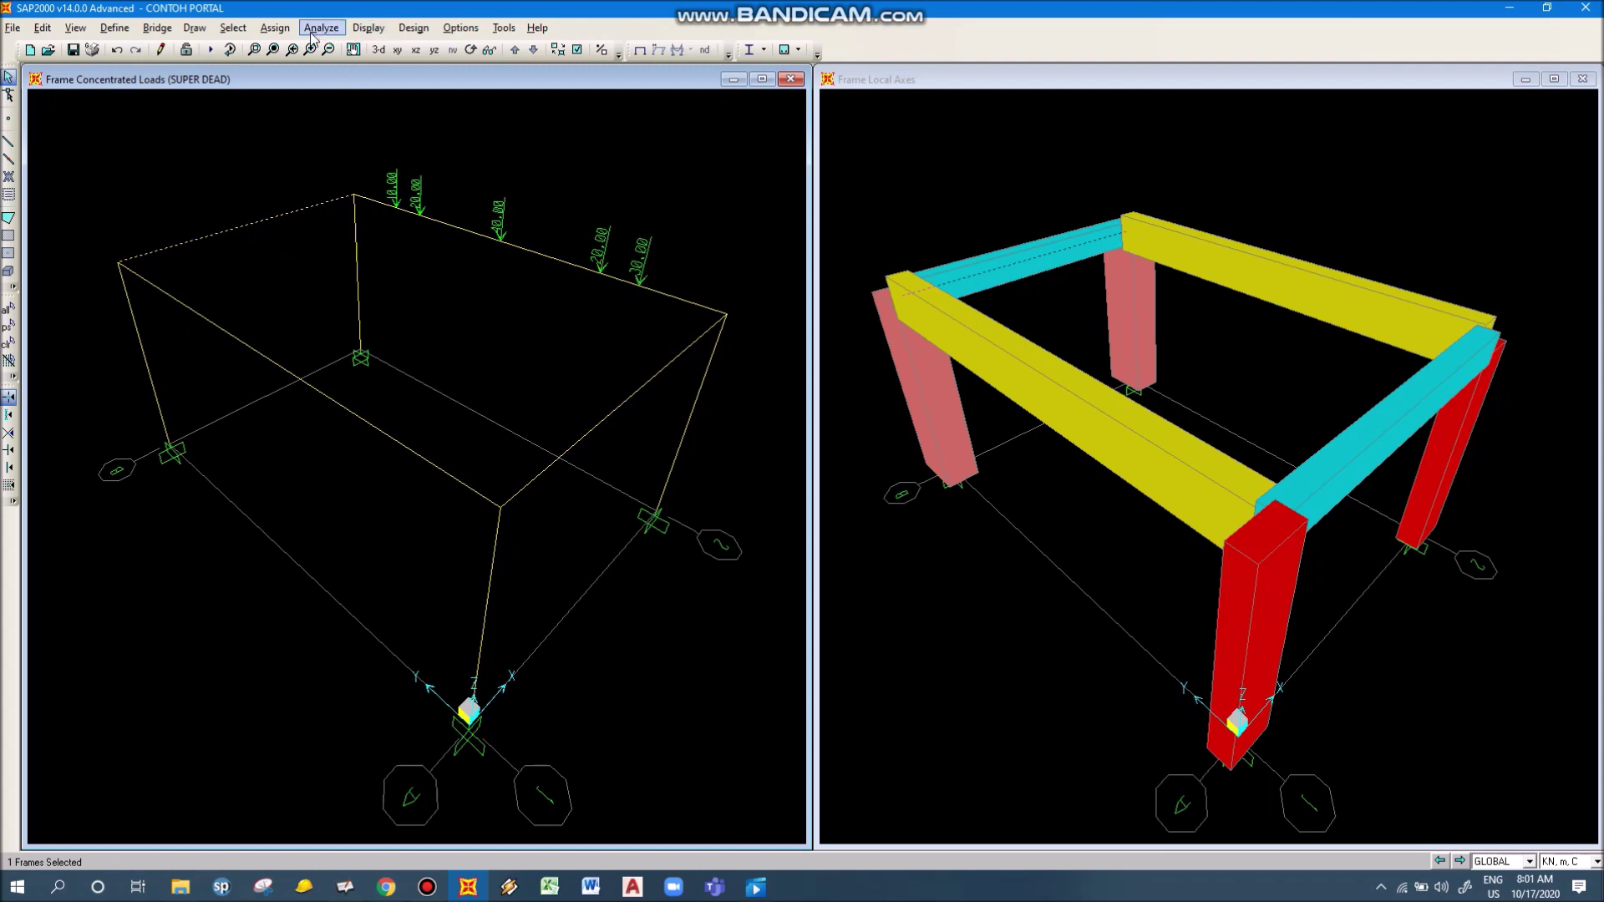
click(277, 29)
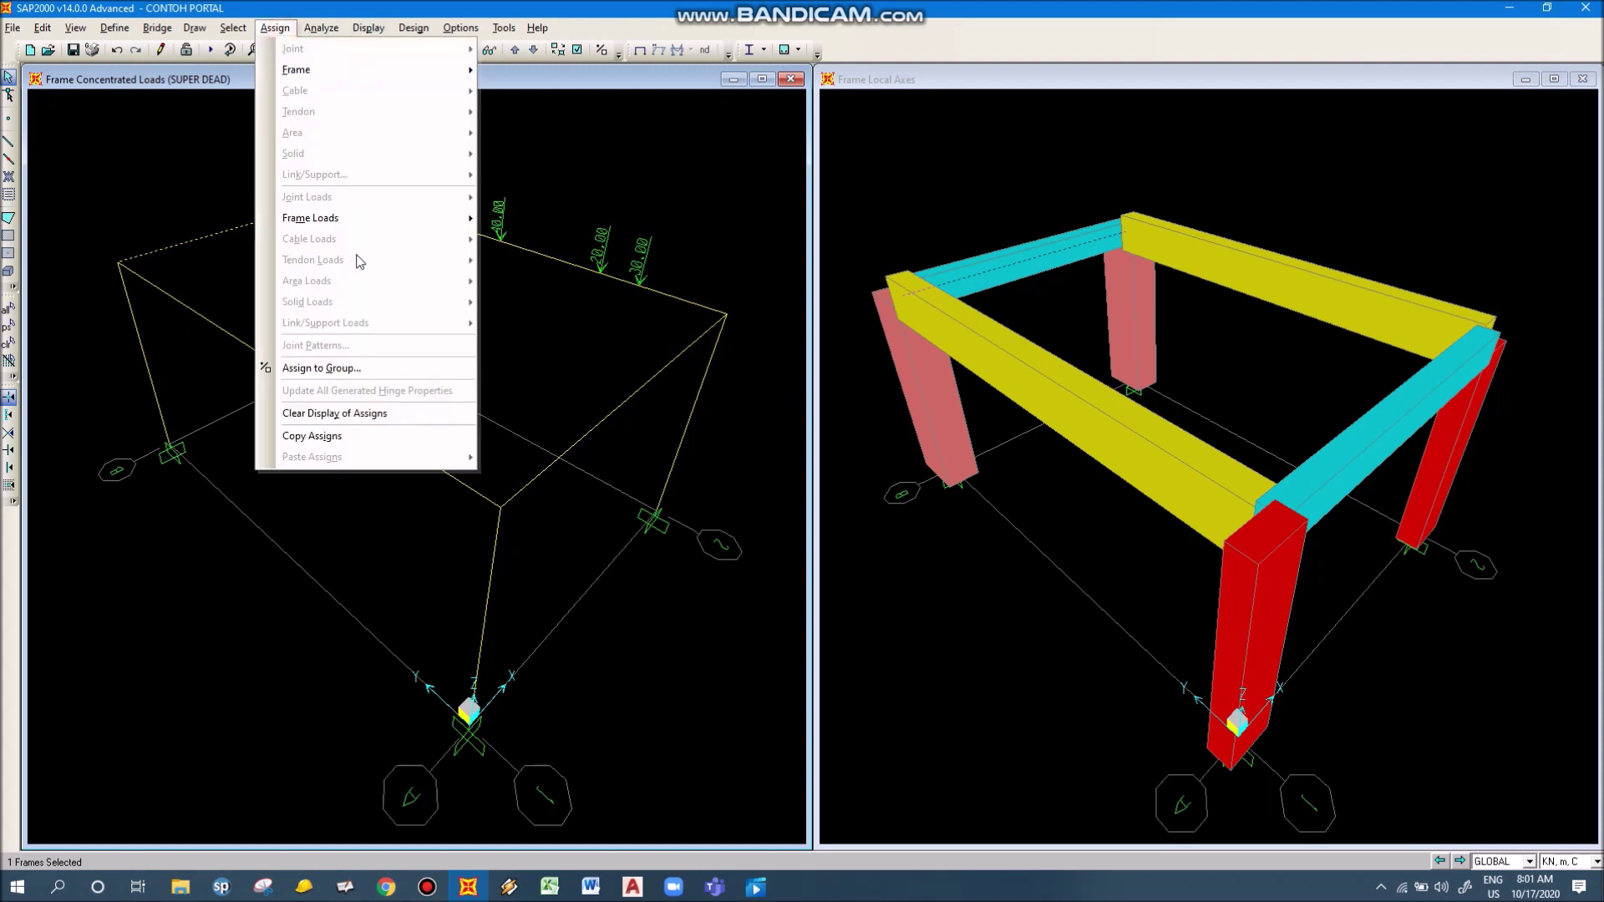
mouse_move(358, 219)
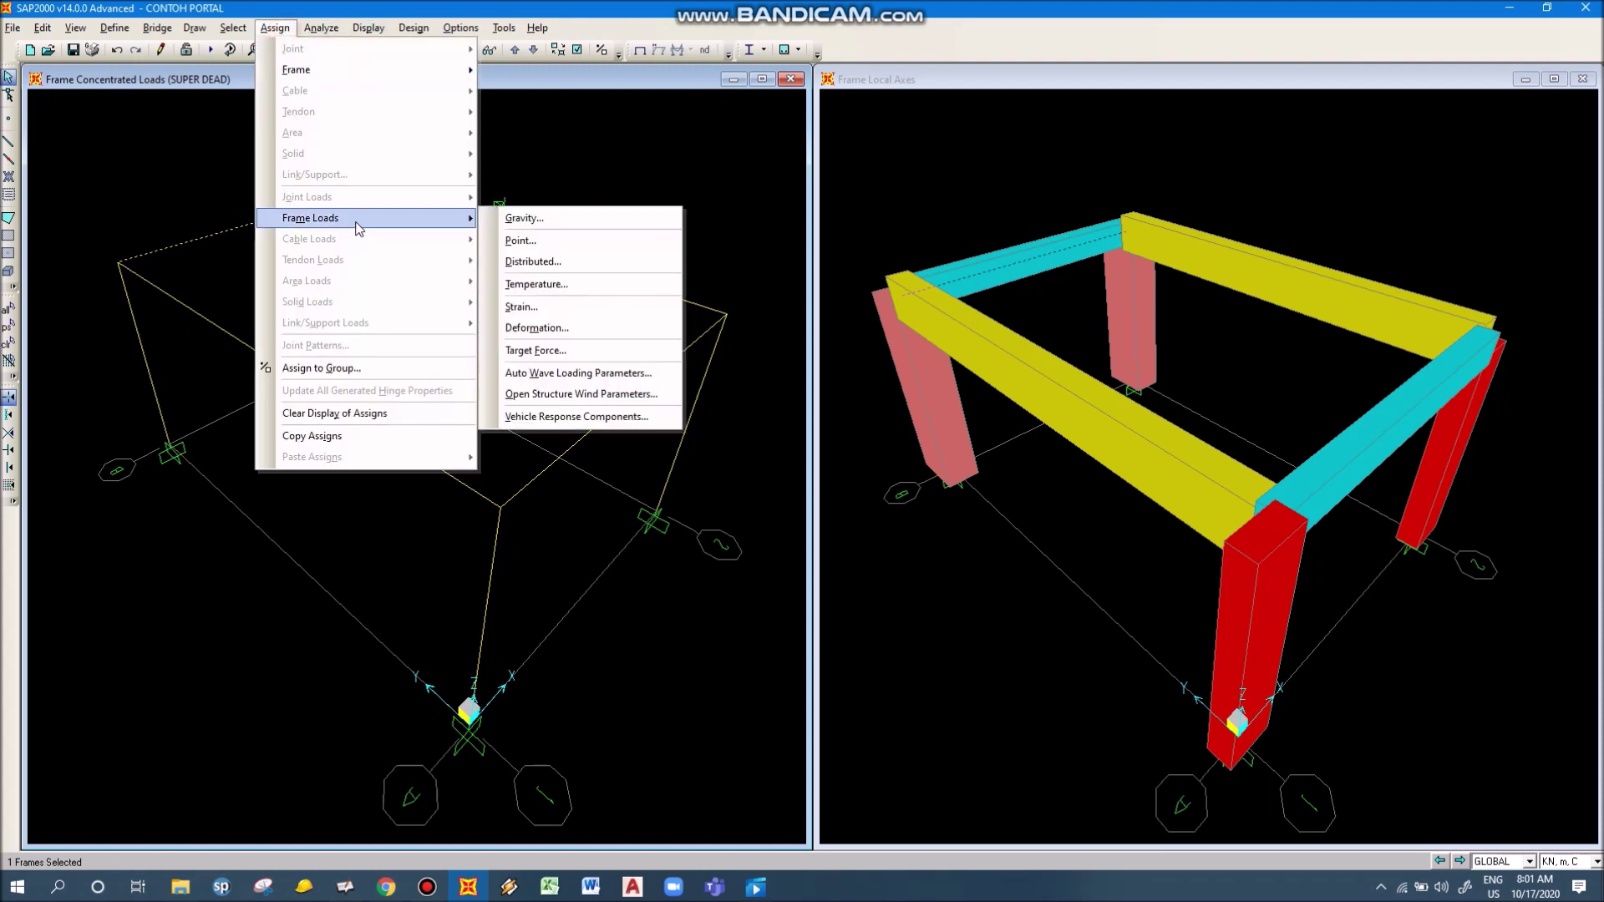
click(555, 260)
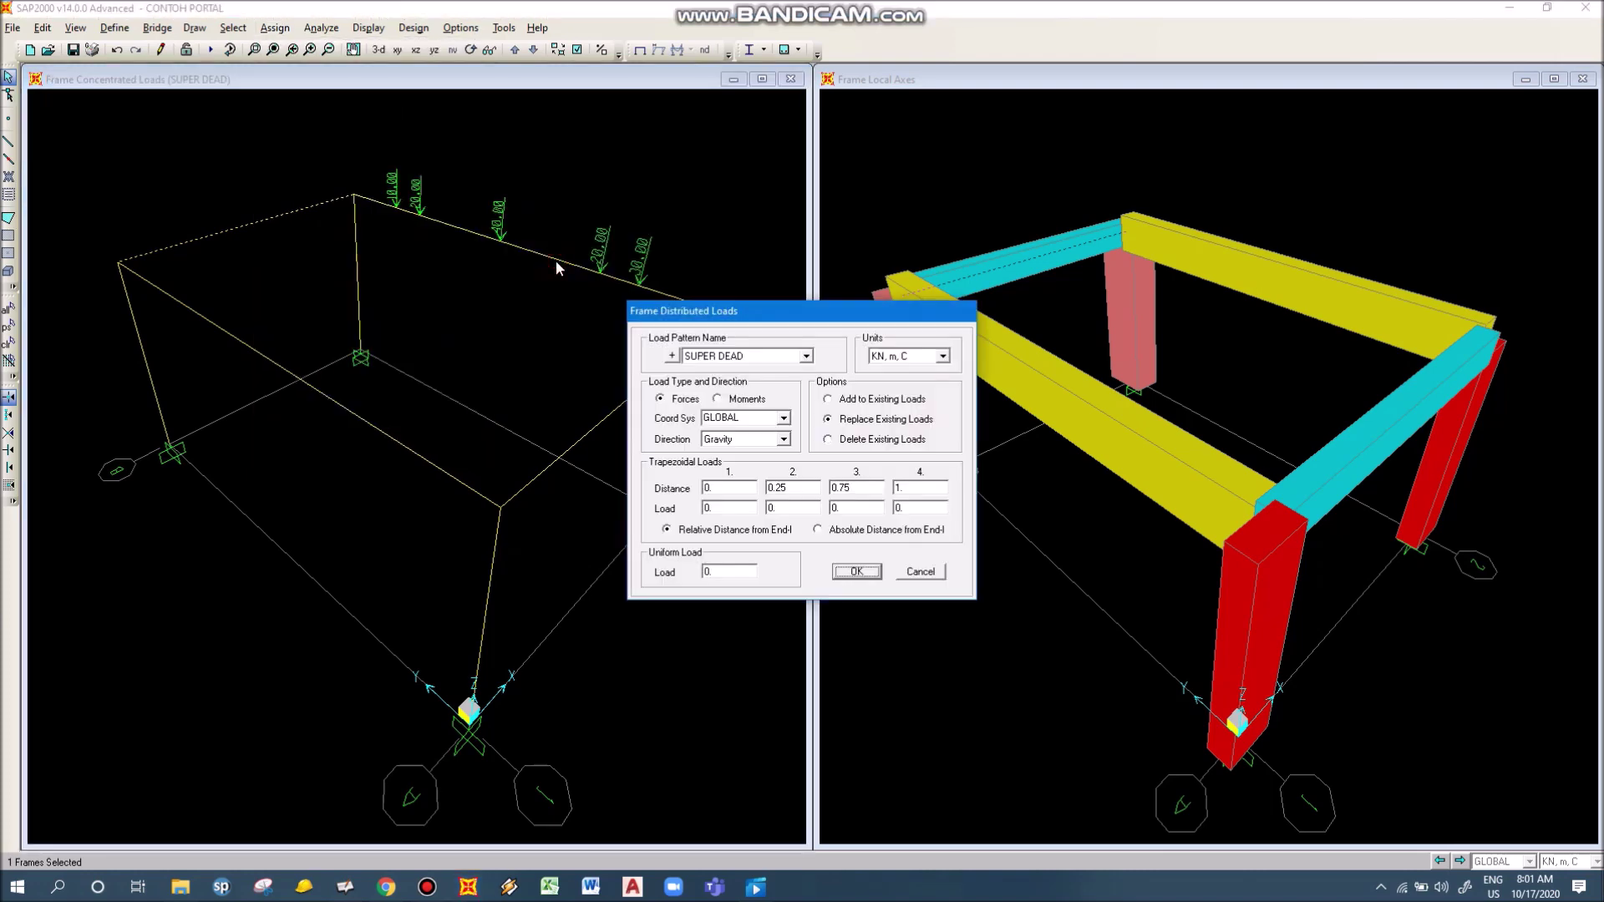
click(726, 359)
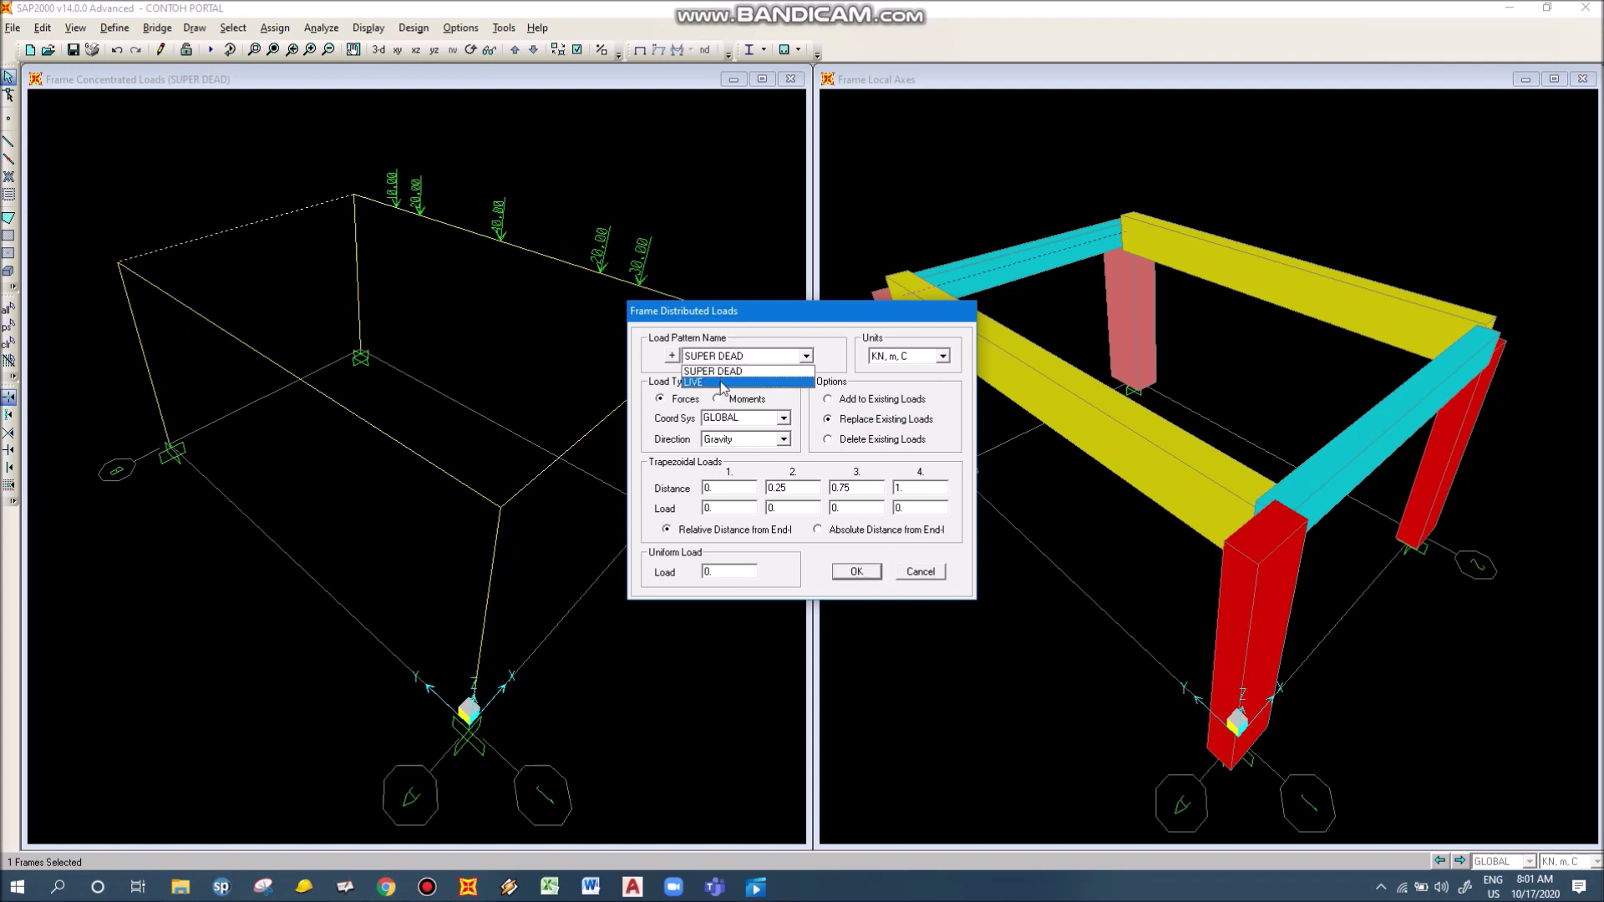
click(923, 577)
click(923, 576)
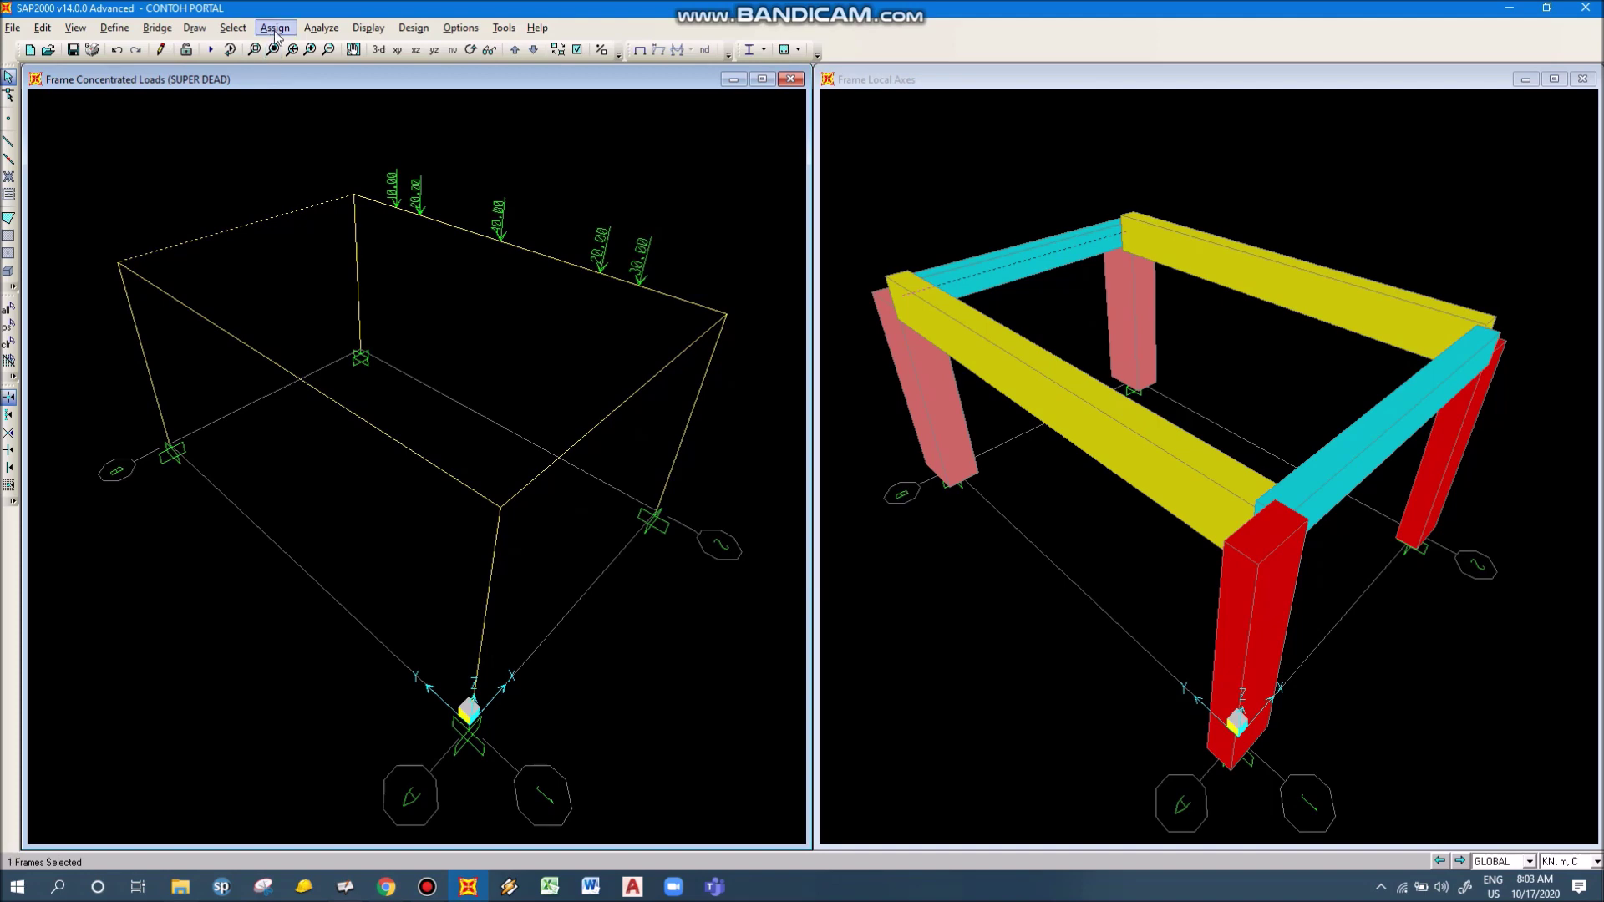
Assign a uniform distributed gravity load of 5 kN/m in the SUPER DEAD pattern to the selected left short top beam
click(275, 29)
mouse_move(338, 219)
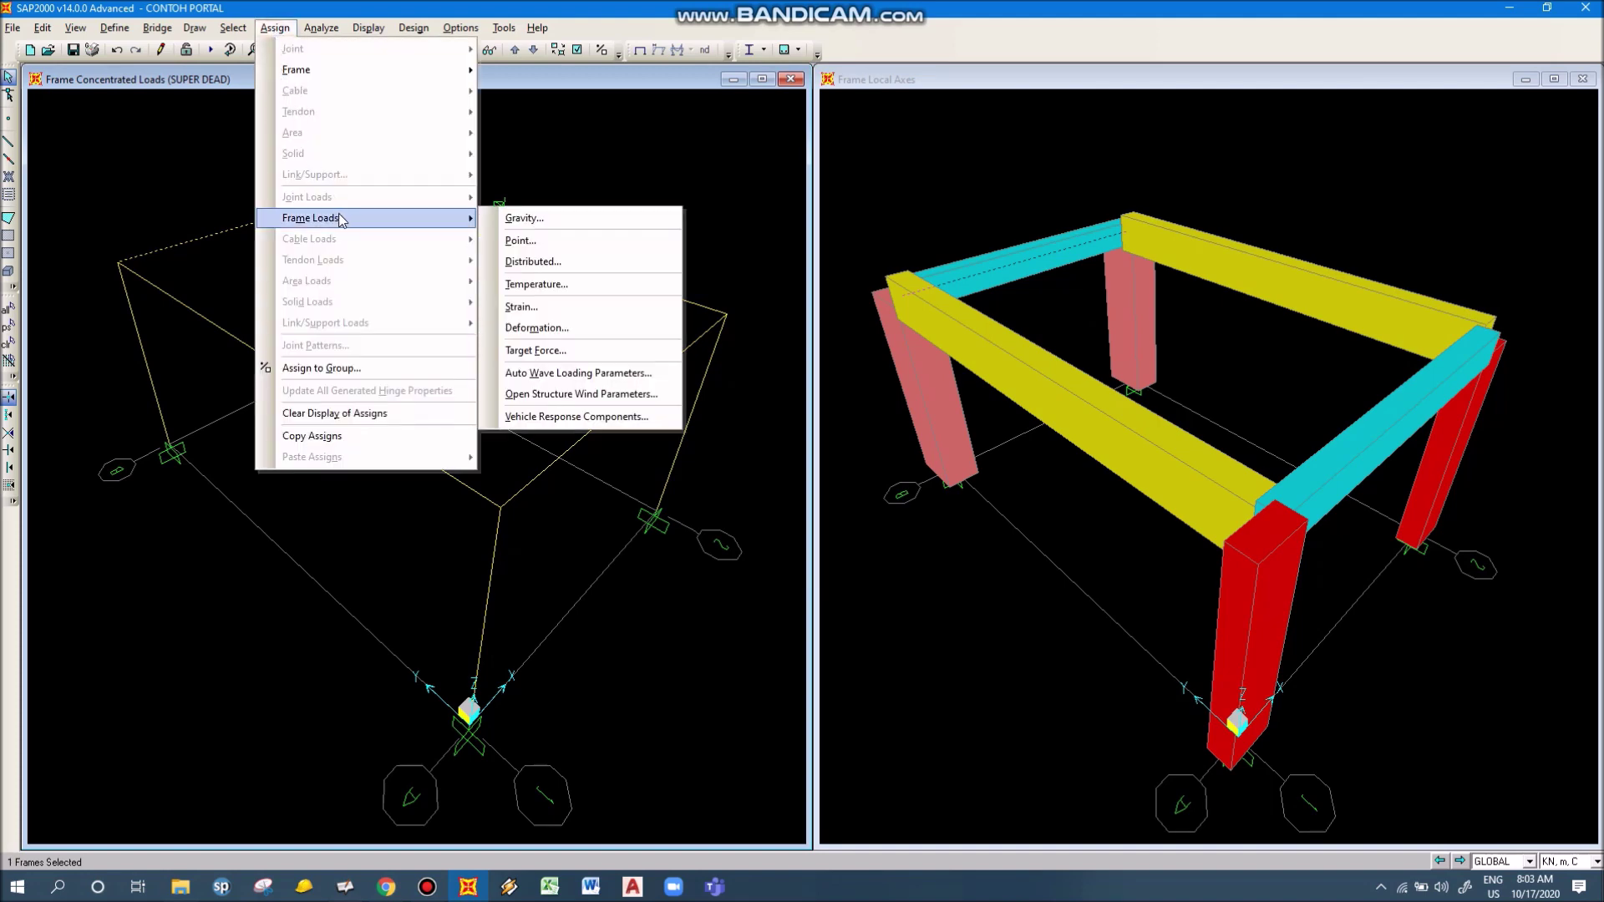
click(565, 261)
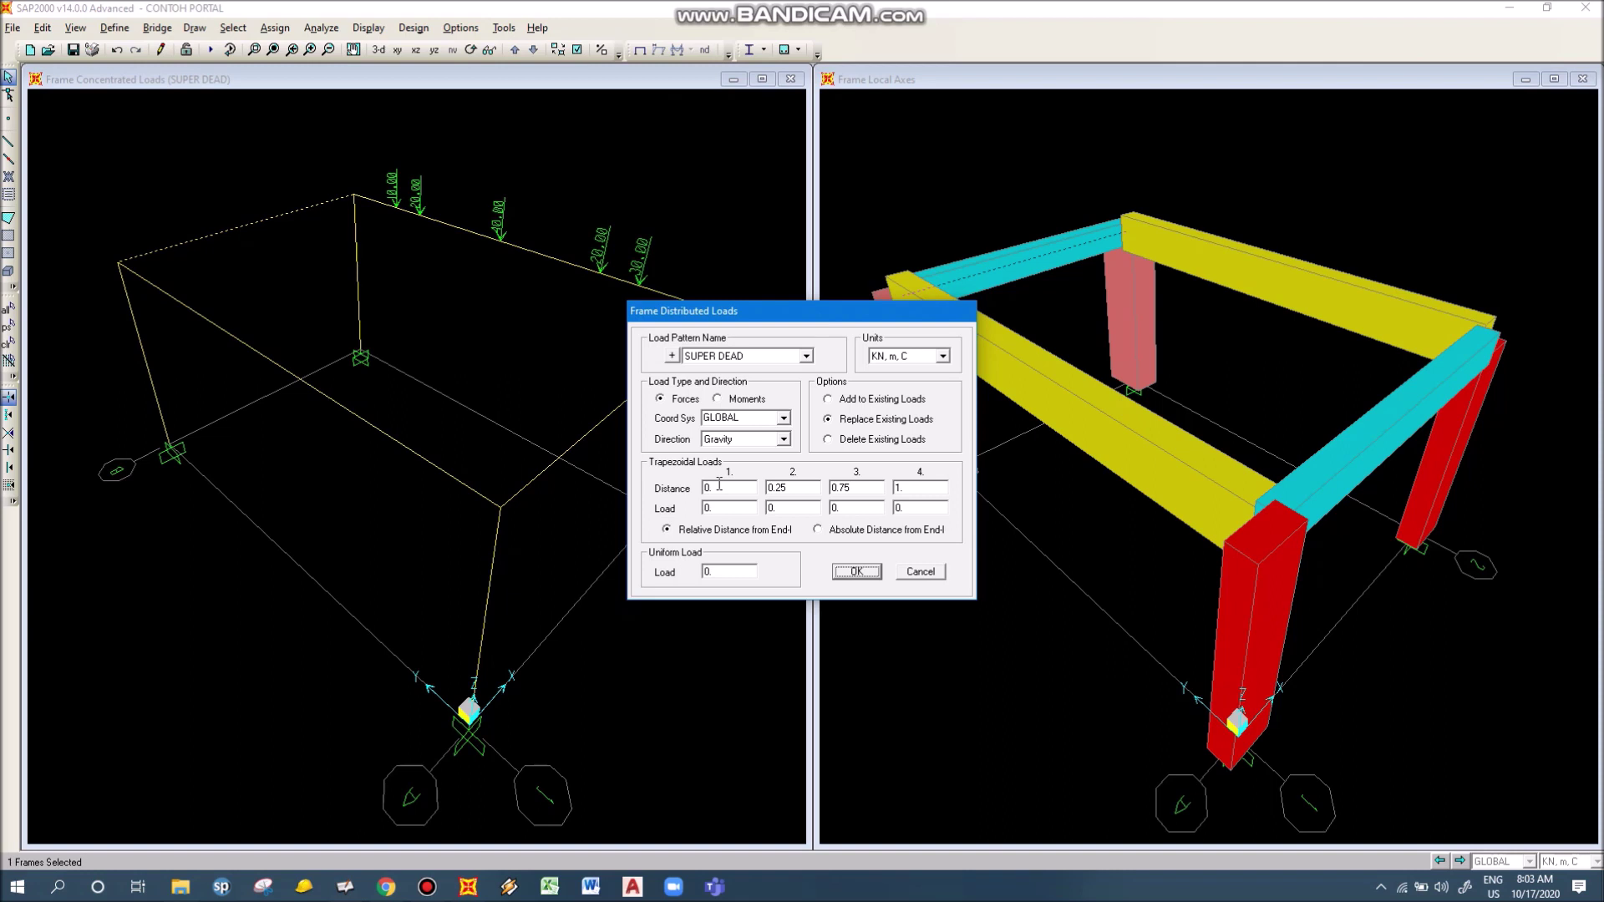
click(710, 573)
double_click(740, 572)
text(5)
click(861, 573)
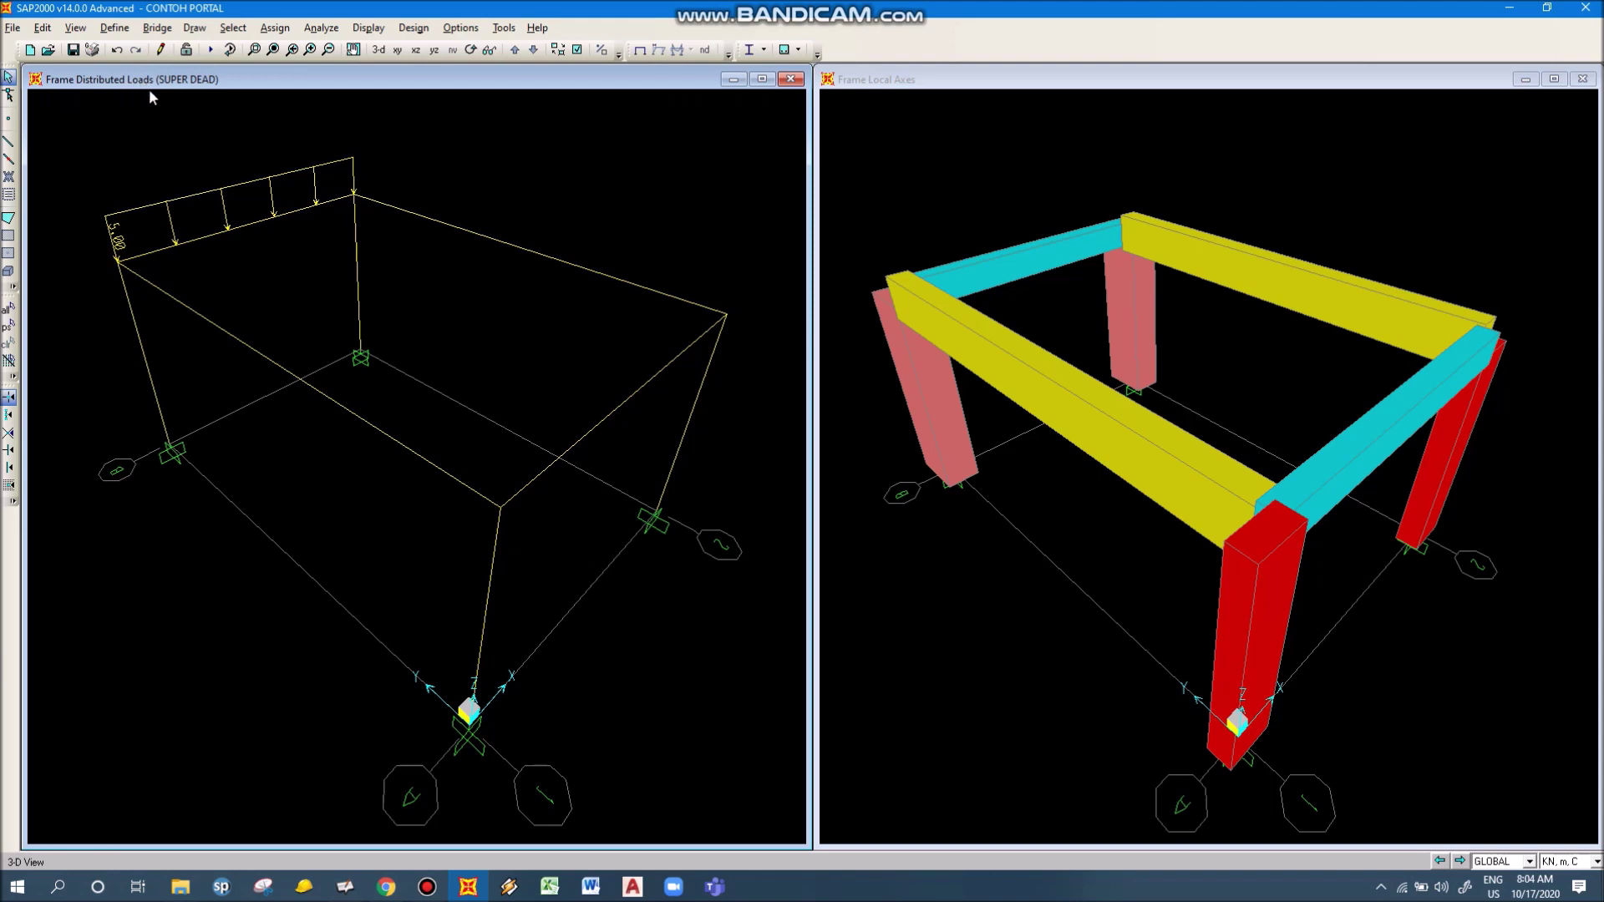
View the SUPER DEAD frame span loads together with joint loads and values, and return the view to the undeformed shape
click(365, 28)
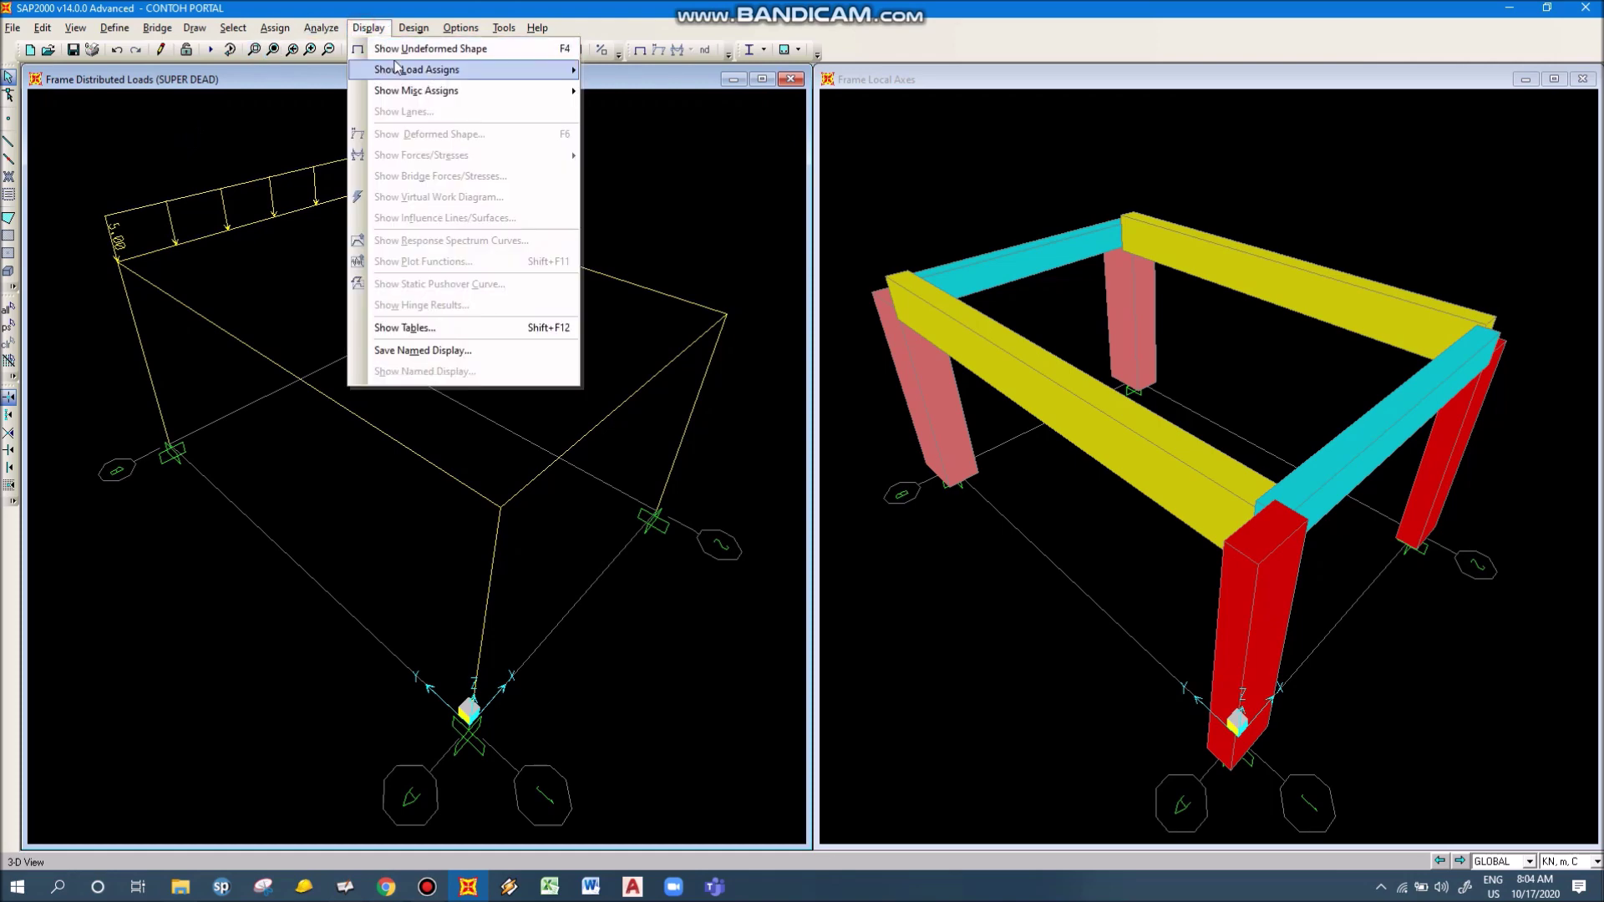
mouse_move(399, 74)
click(655, 90)
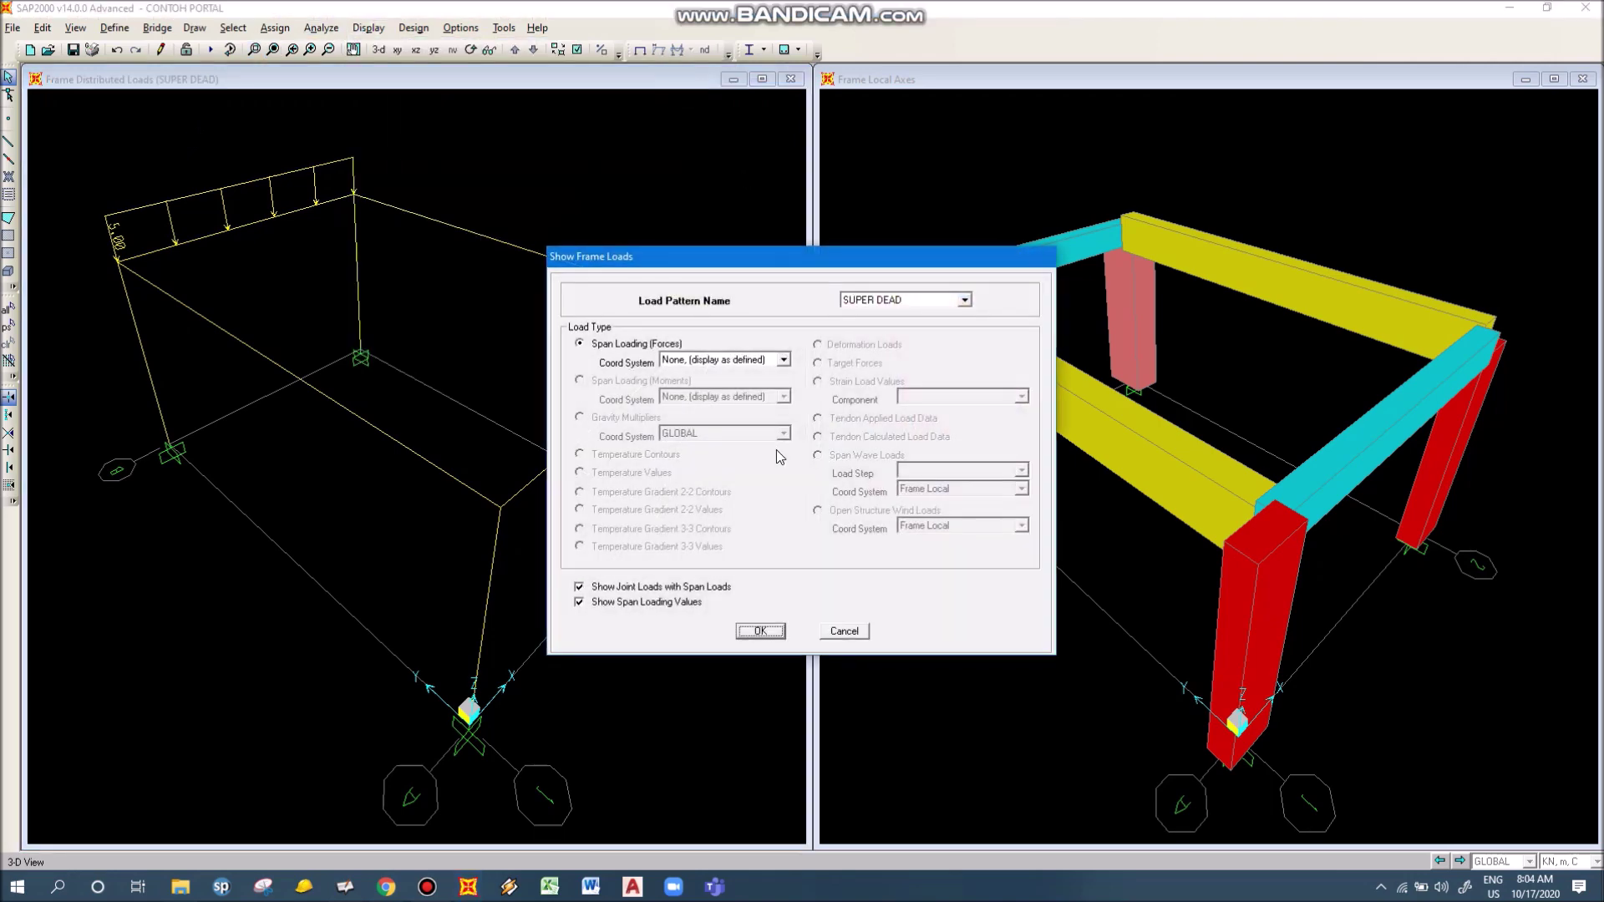
click(760, 630)
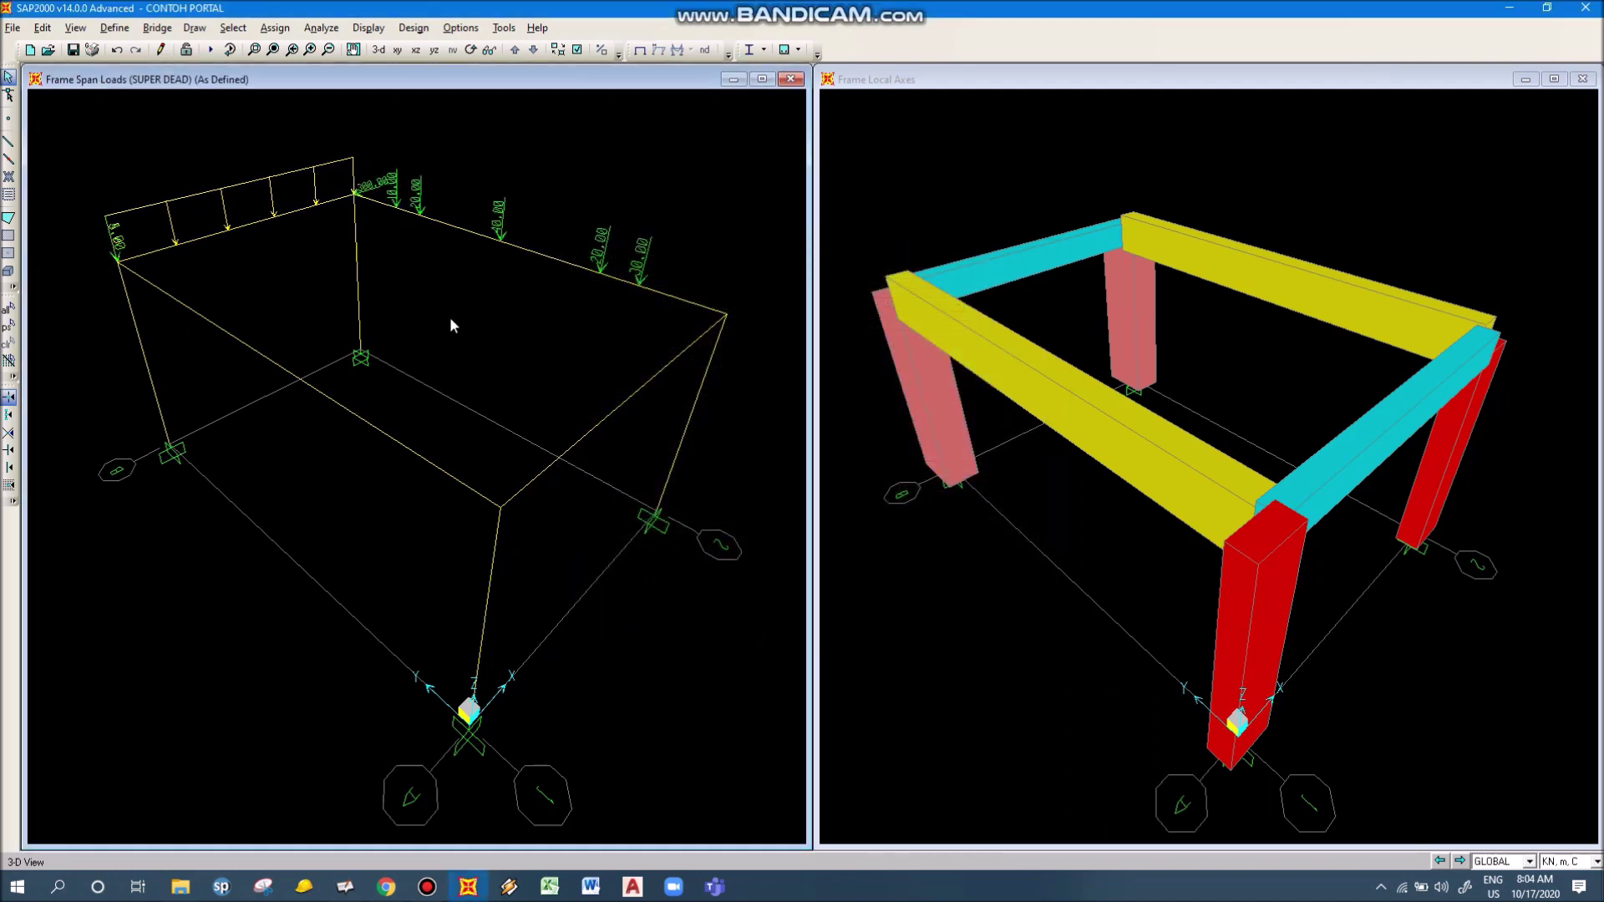
key(F4)
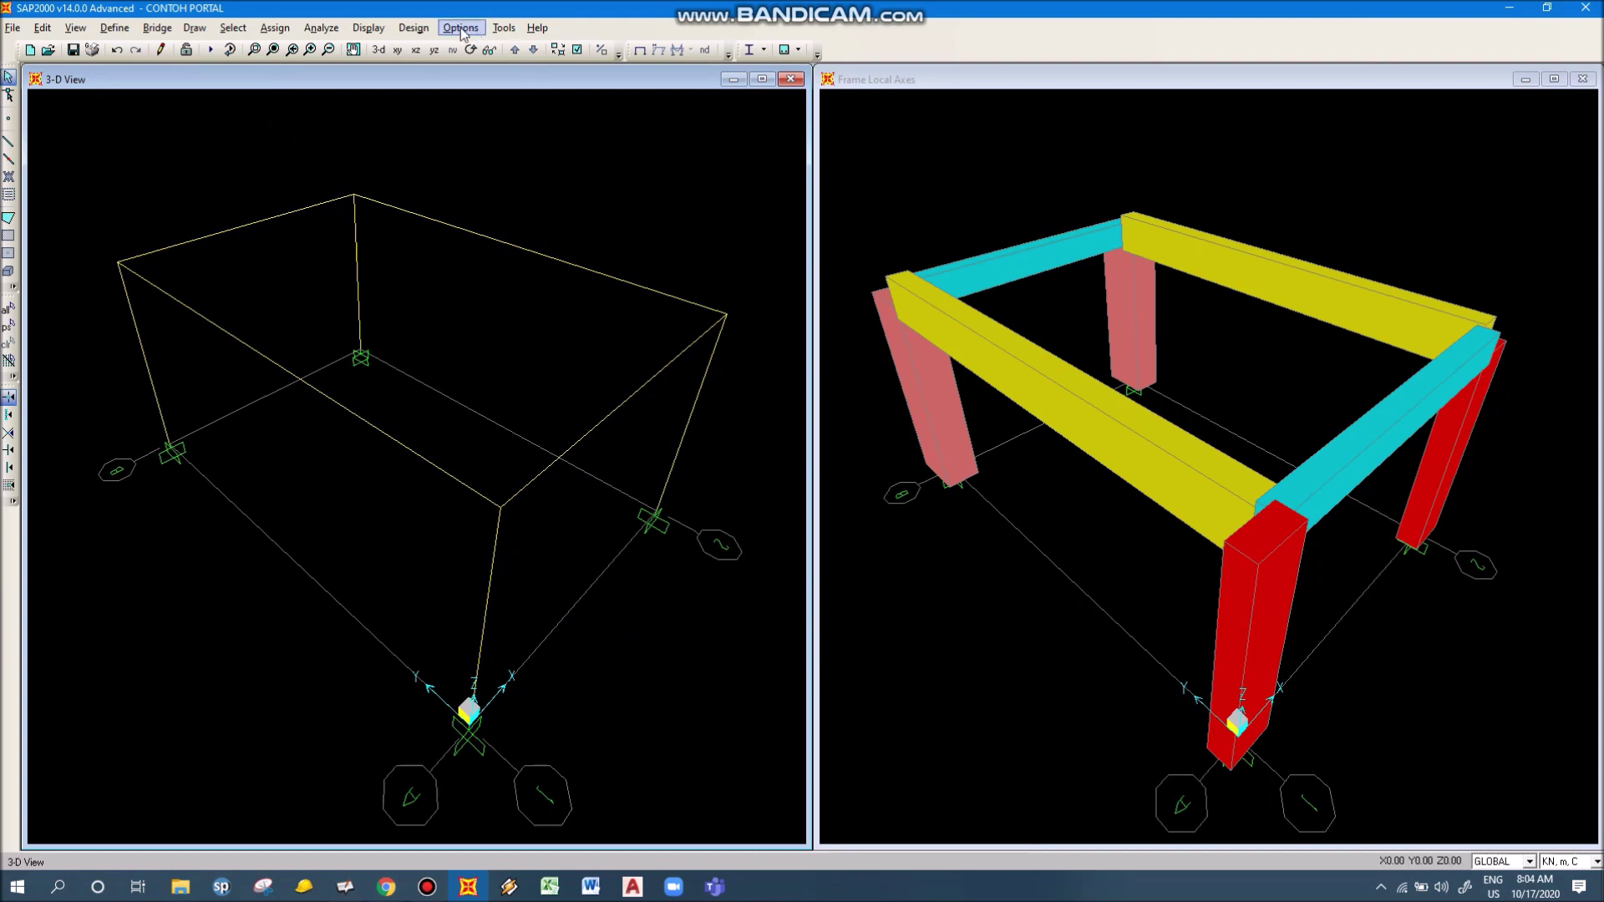
Display the SUPER DEAD frame loads with joint loads and span loading values turned off
click(367, 28)
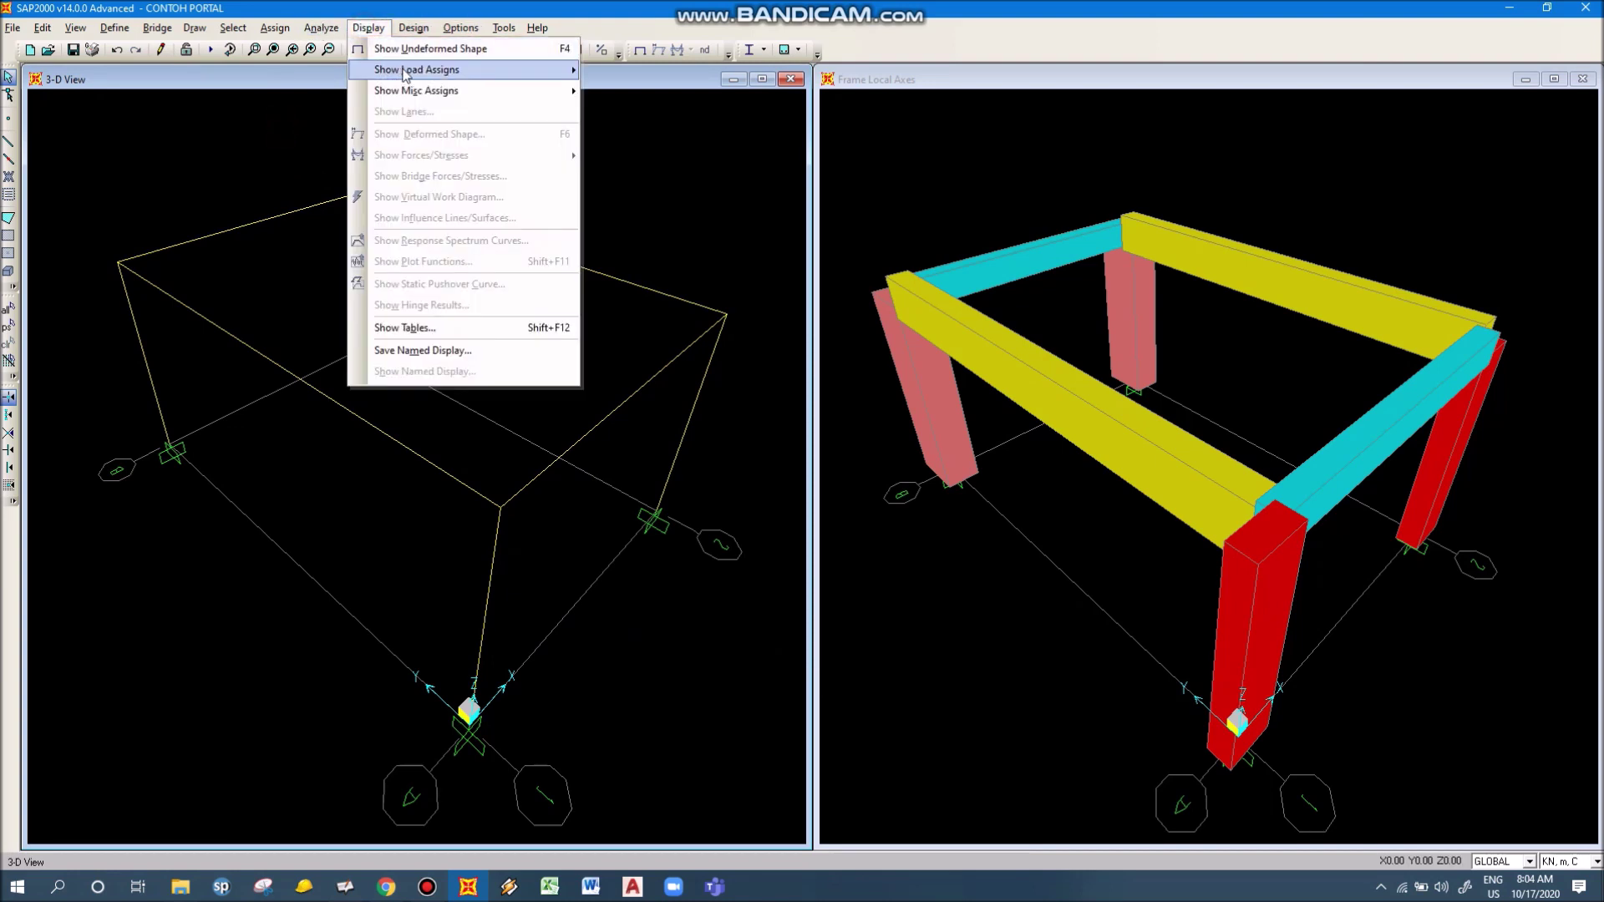
mouse_move(405, 74)
click(647, 91)
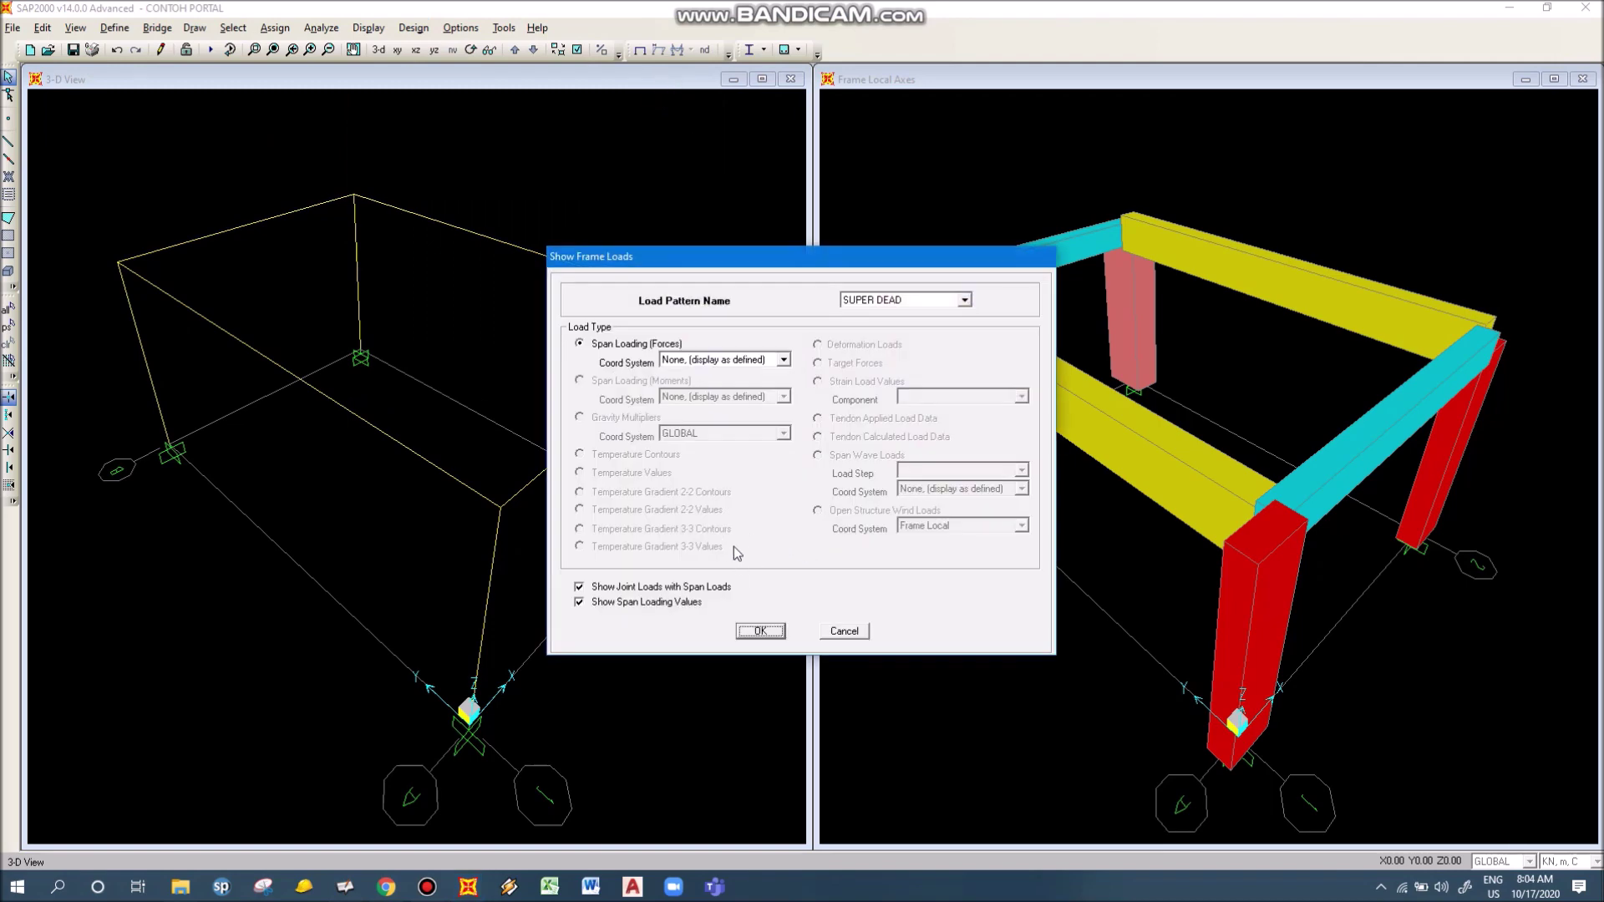
click(628, 587)
click(648, 603)
click(751, 632)
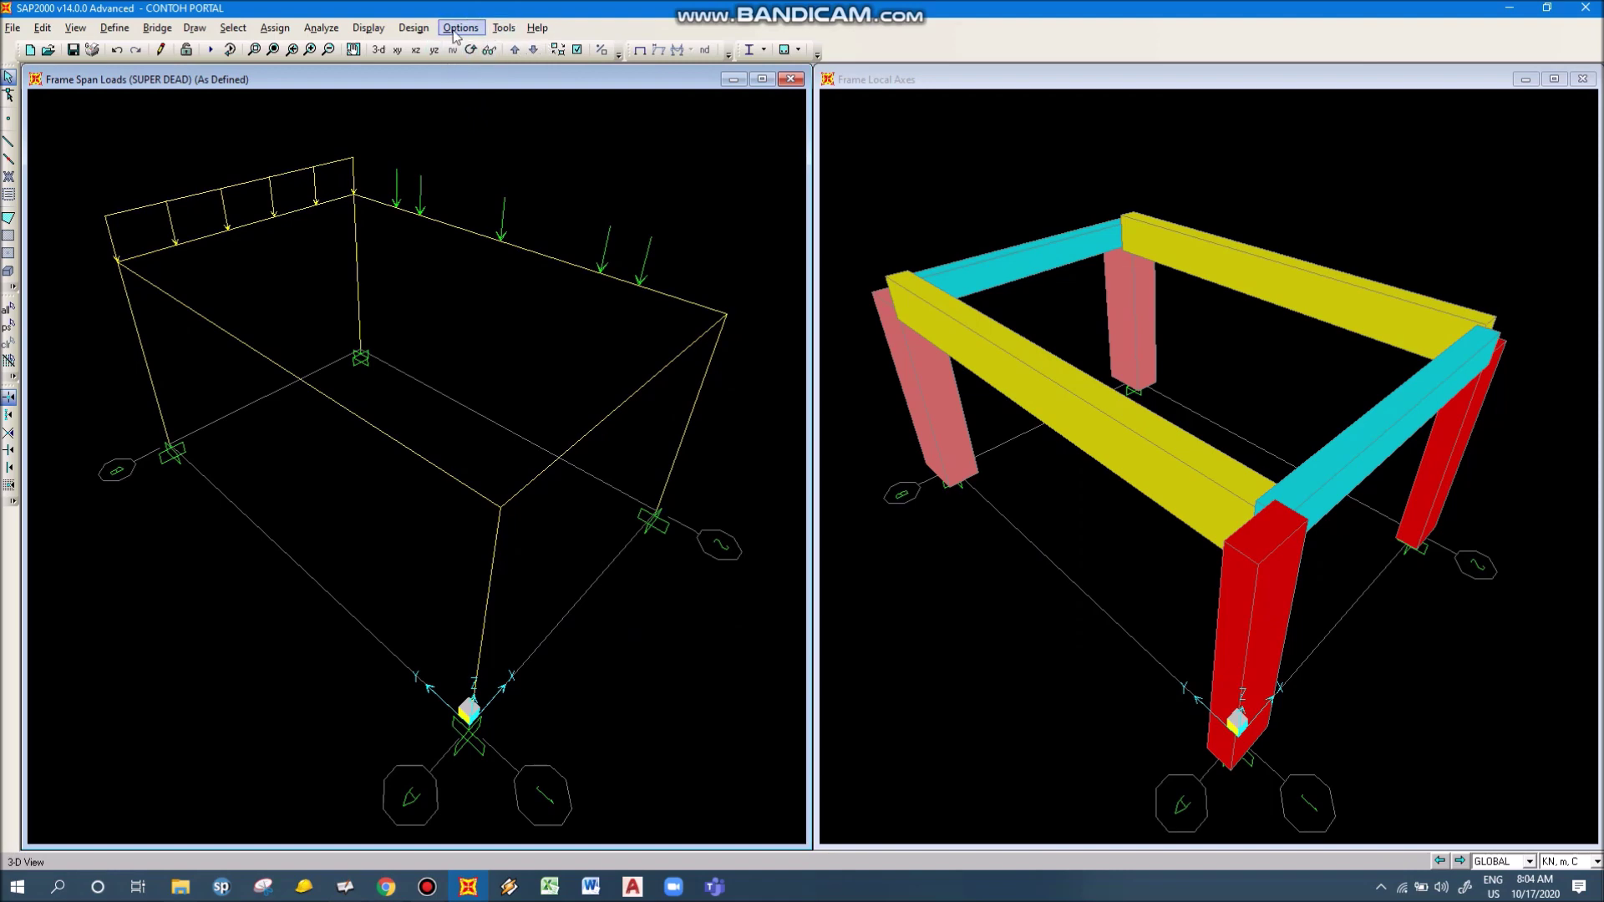
Turn the span loading values back on in the SUPER DEAD frame load display
click(418, 28)
mouse_move(368, 27)
mouse_move(501, 69)
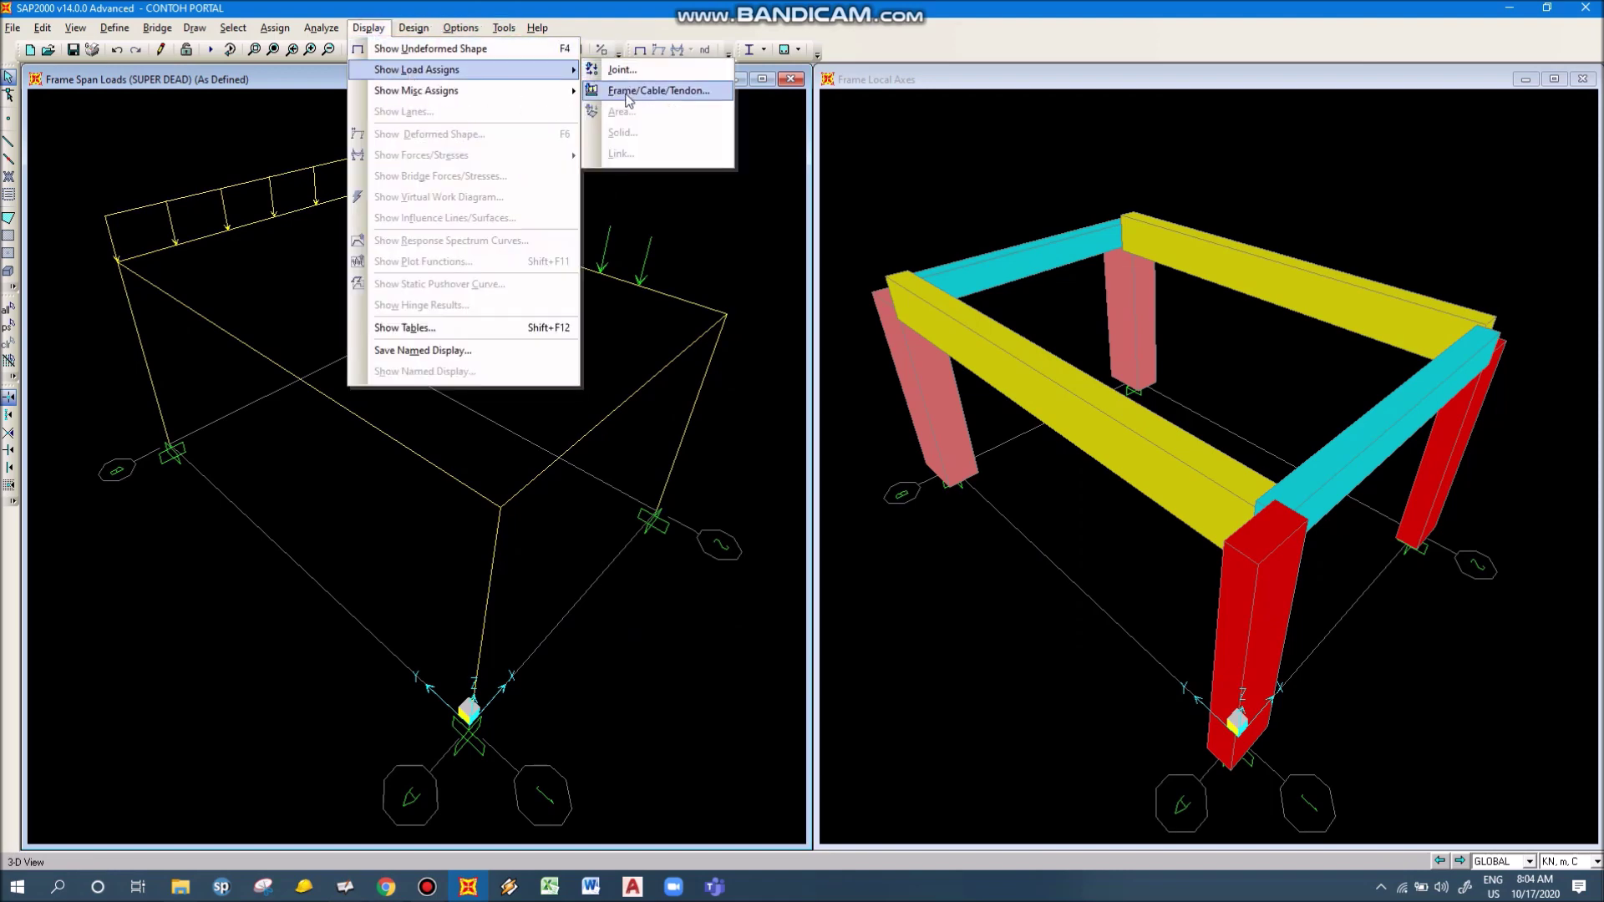
click(635, 90)
click(659, 602)
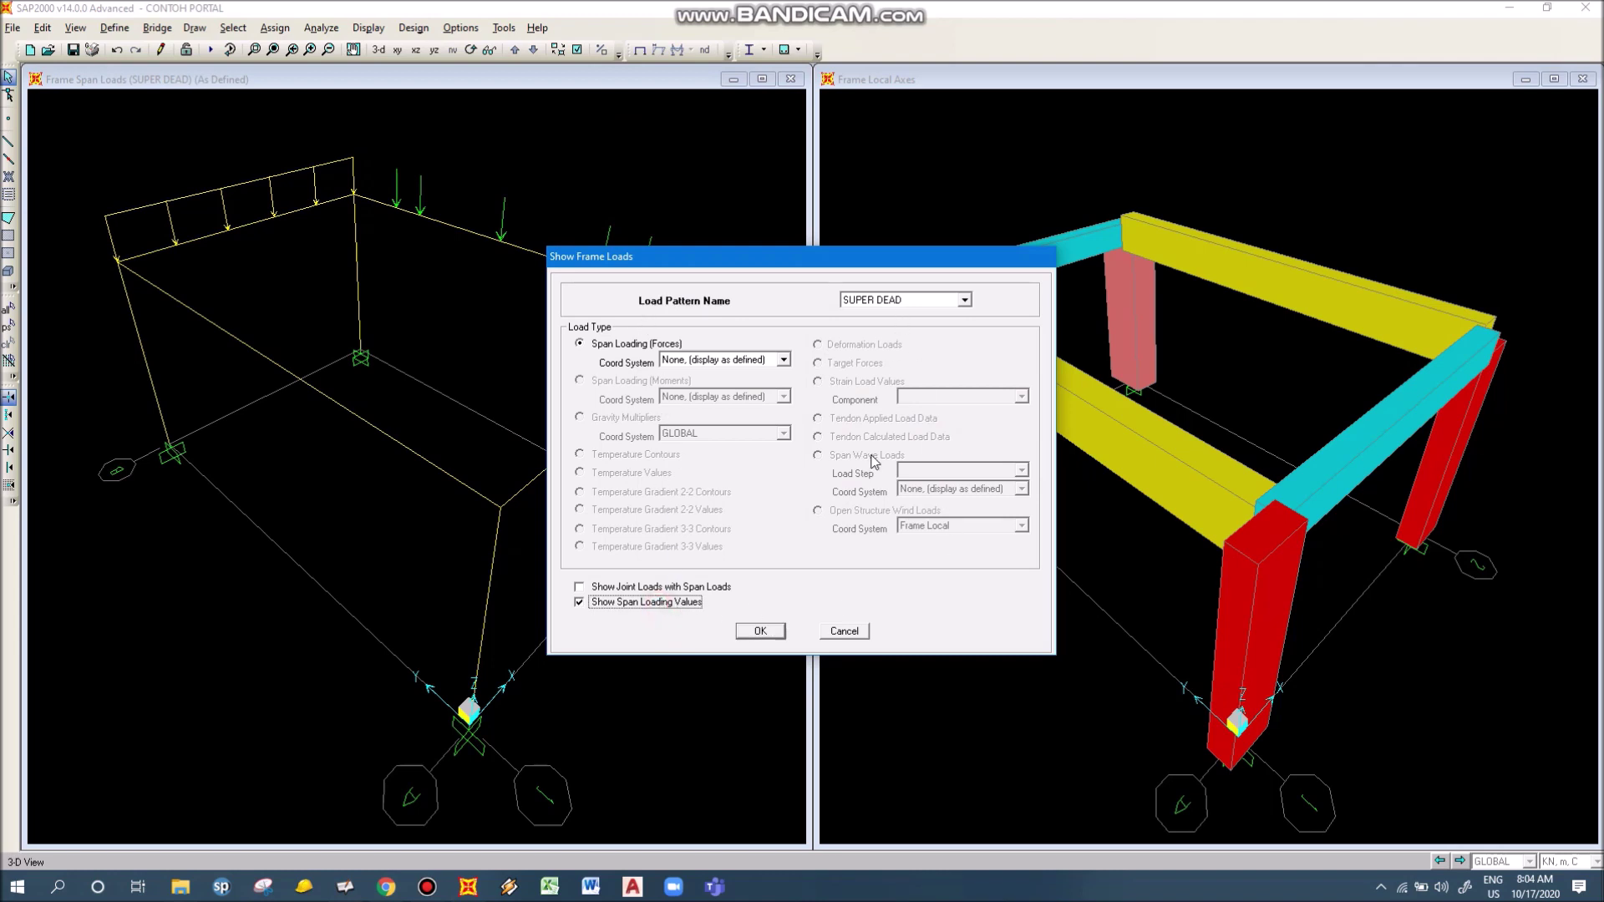
click(760, 632)
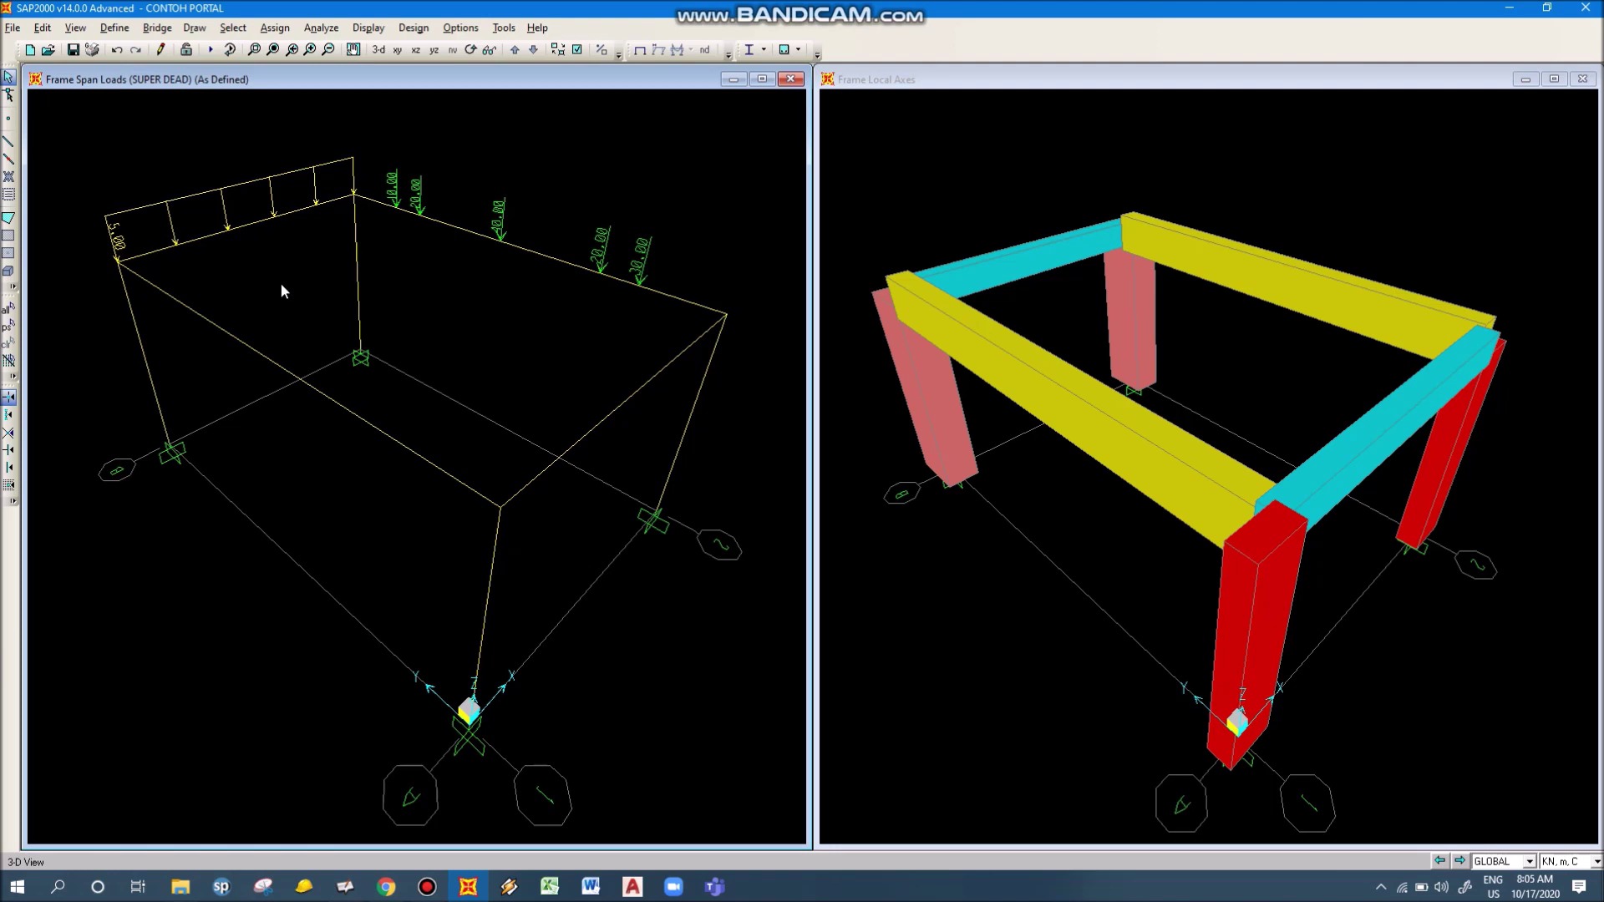
Select the front long top beam and switch to the beam sketch in the Open-Sankoré whiteboard
click(394, 441)
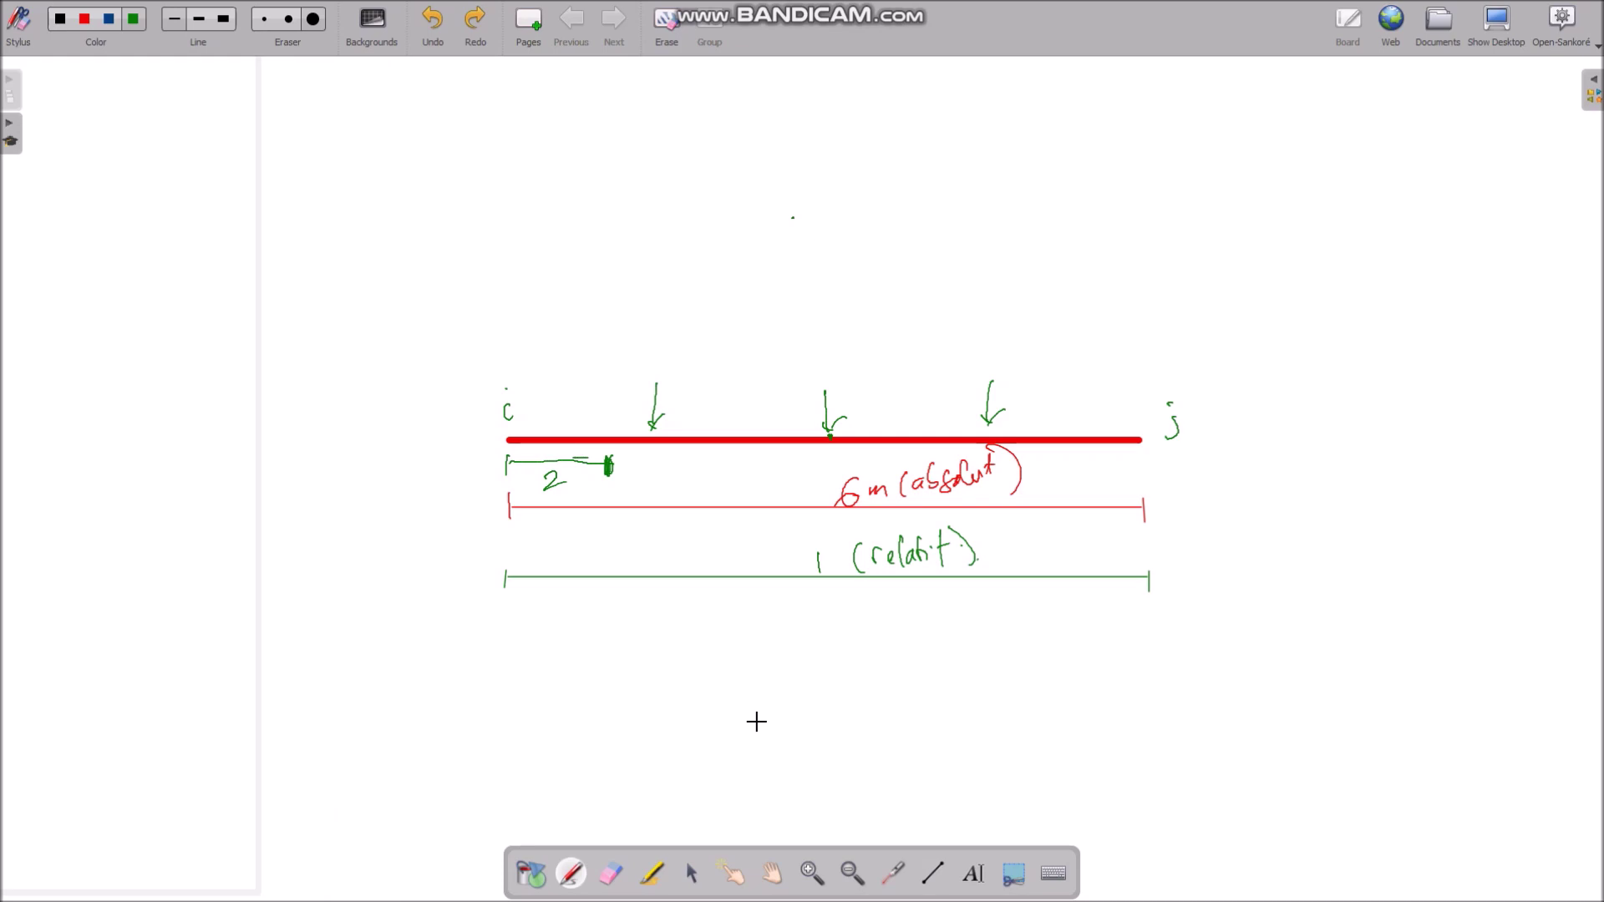
key(alt+Tab)
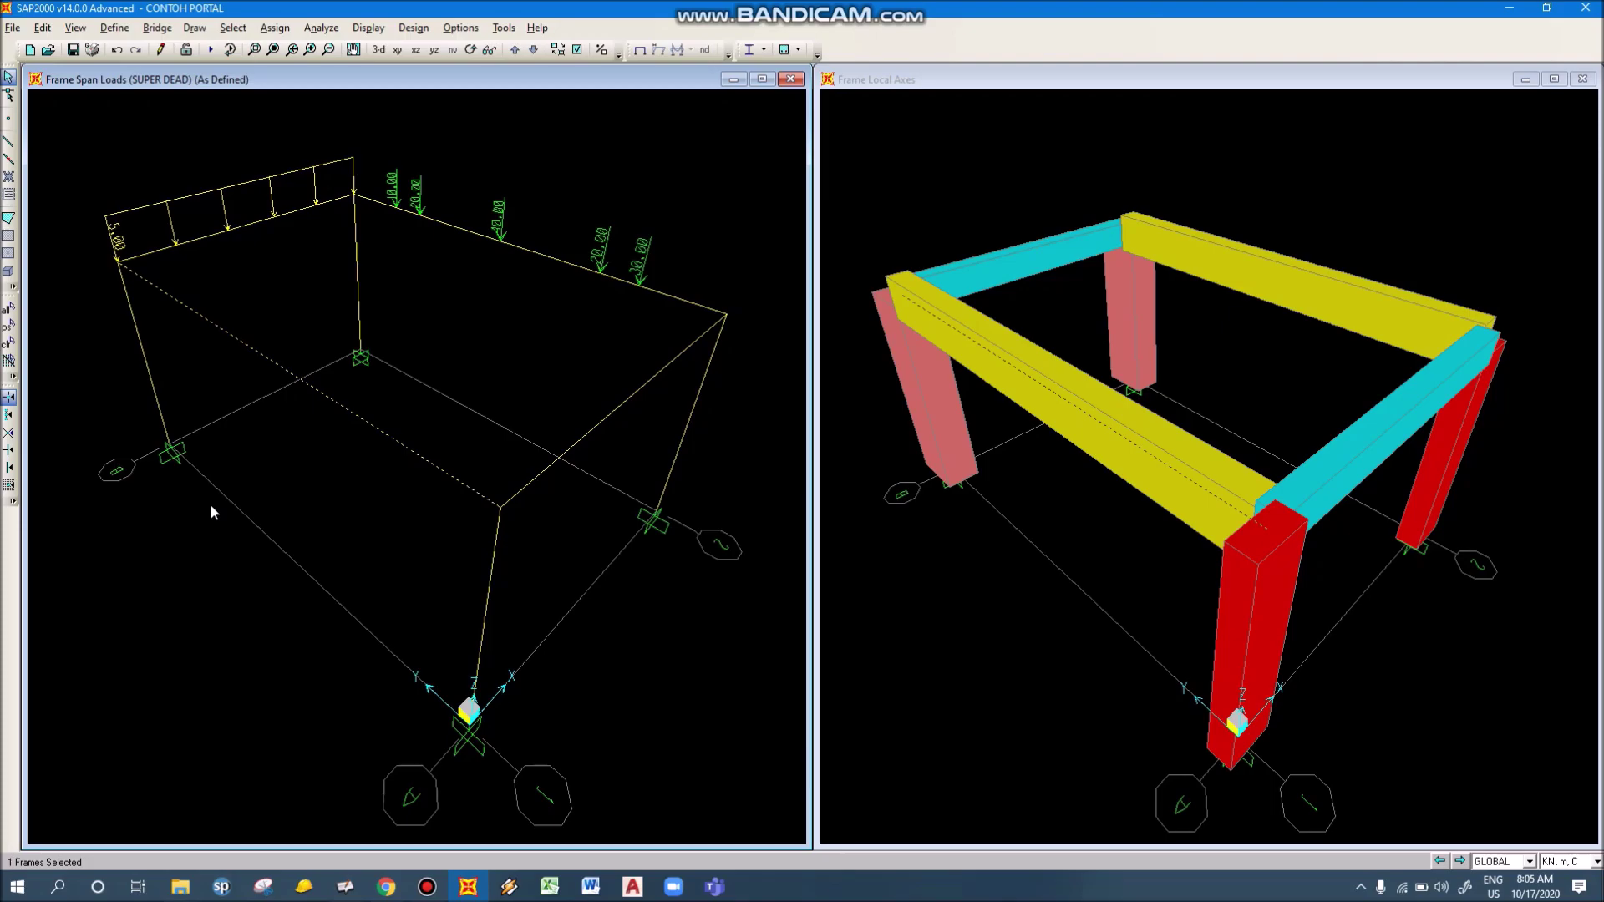
key(alt+Tab)
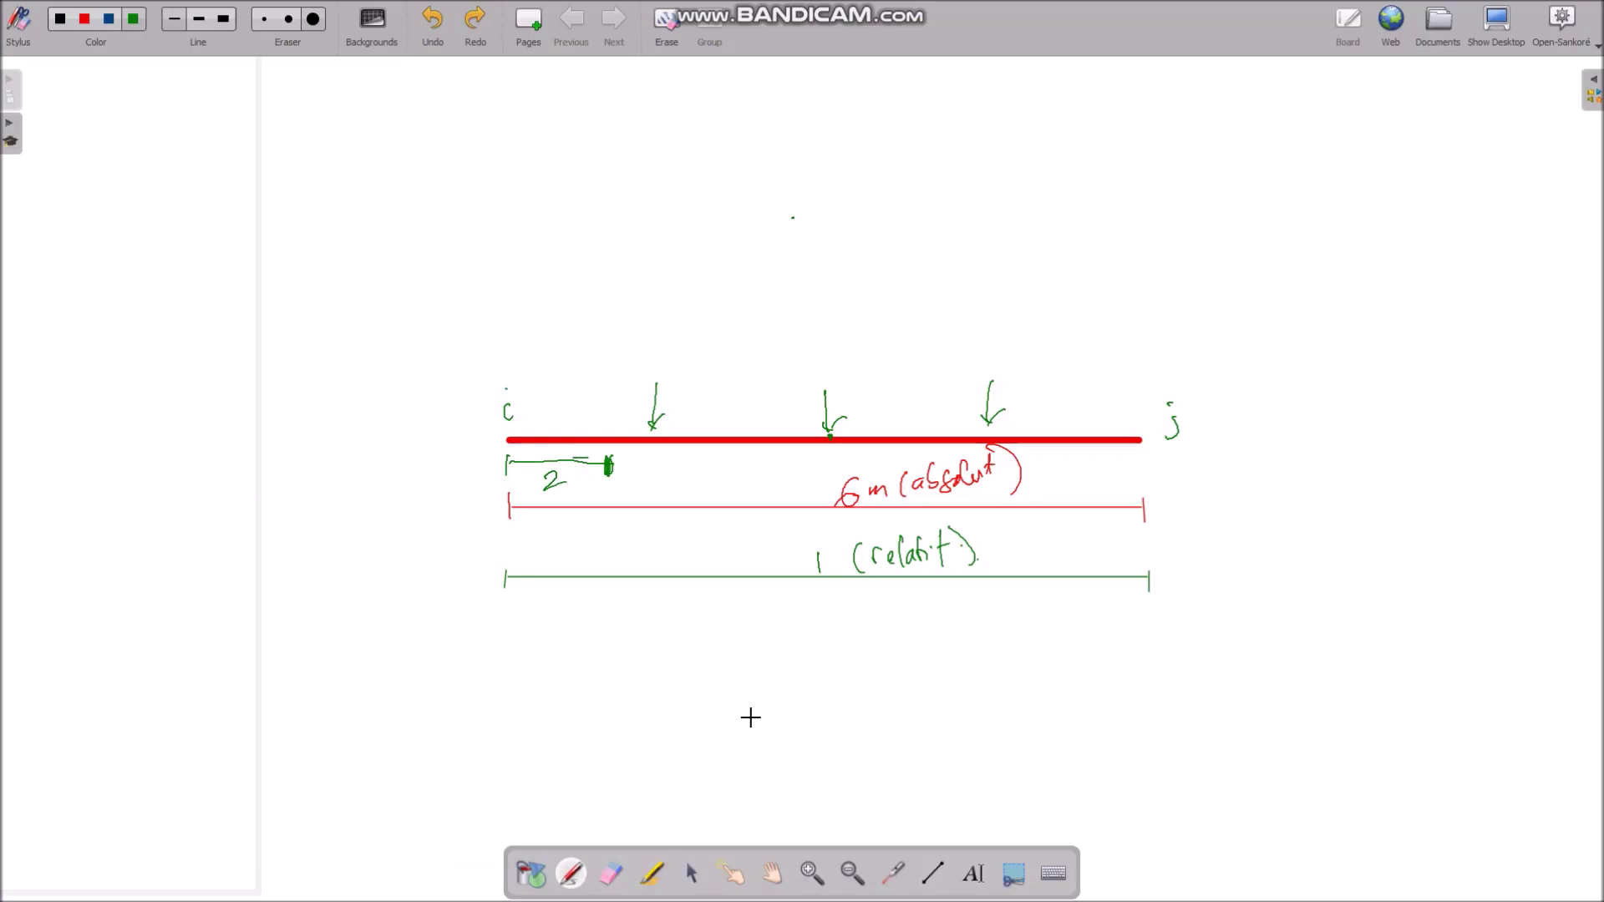
Erase the three point load arrows above the sketched beam and draw a trapezoidal load outline spanning from end i to end j
click(610, 872)
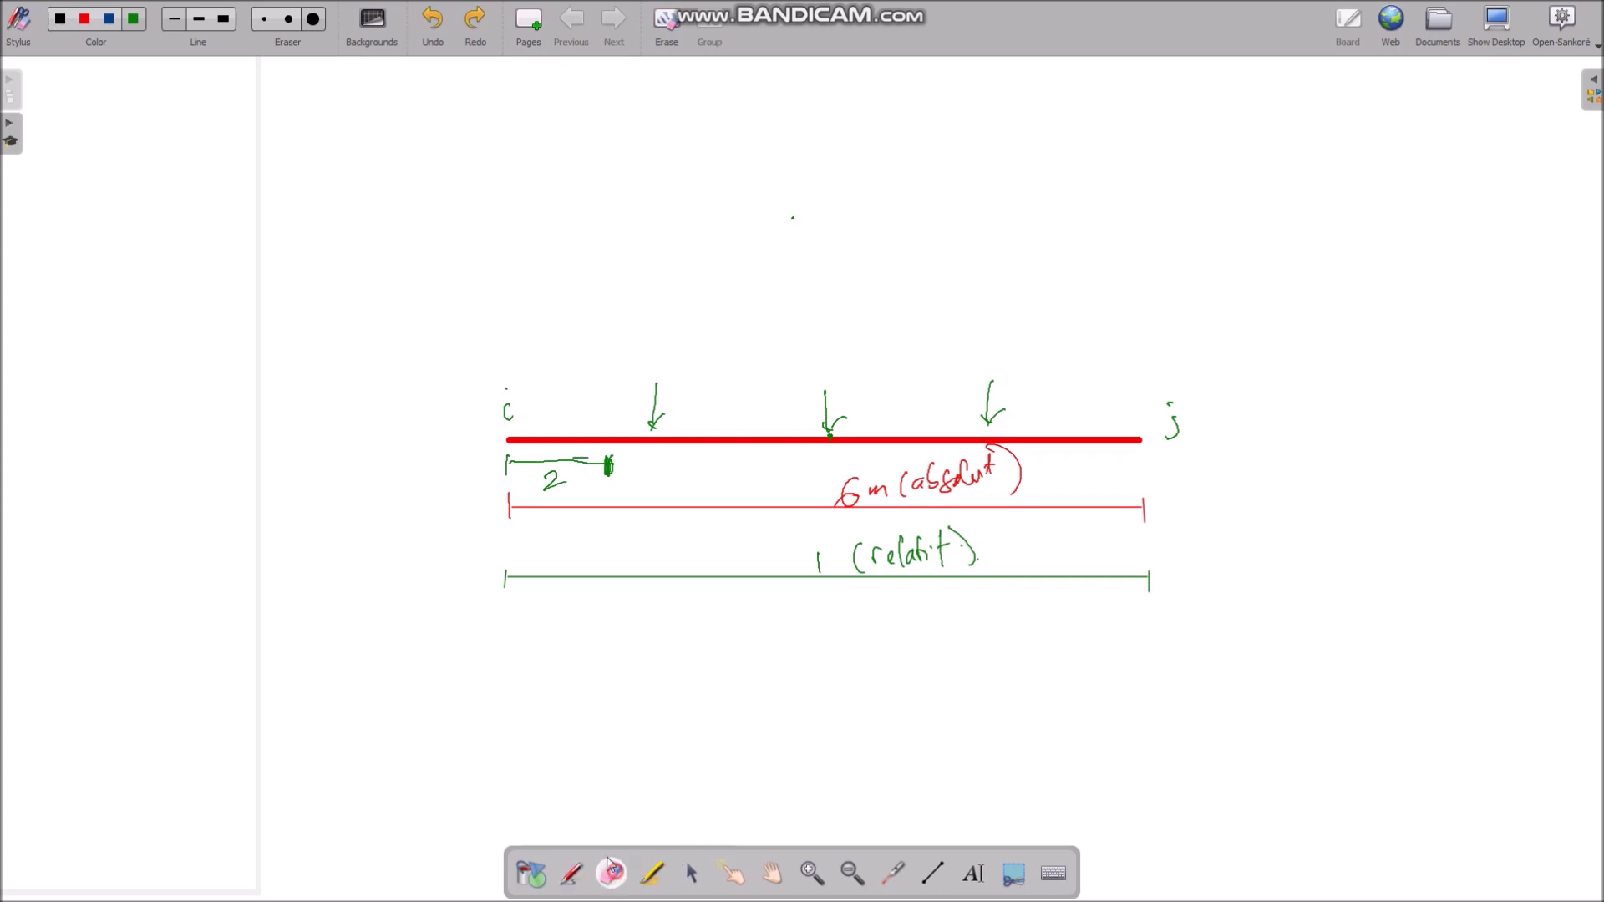
drag(648, 362, 659, 373)
mouse_move(860, 325)
mouse_down()
mouse_move(988, 365)
mouse_move(880, 380)
mouse_up()
drag(814, 367, 992, 374)
click(934, 873)
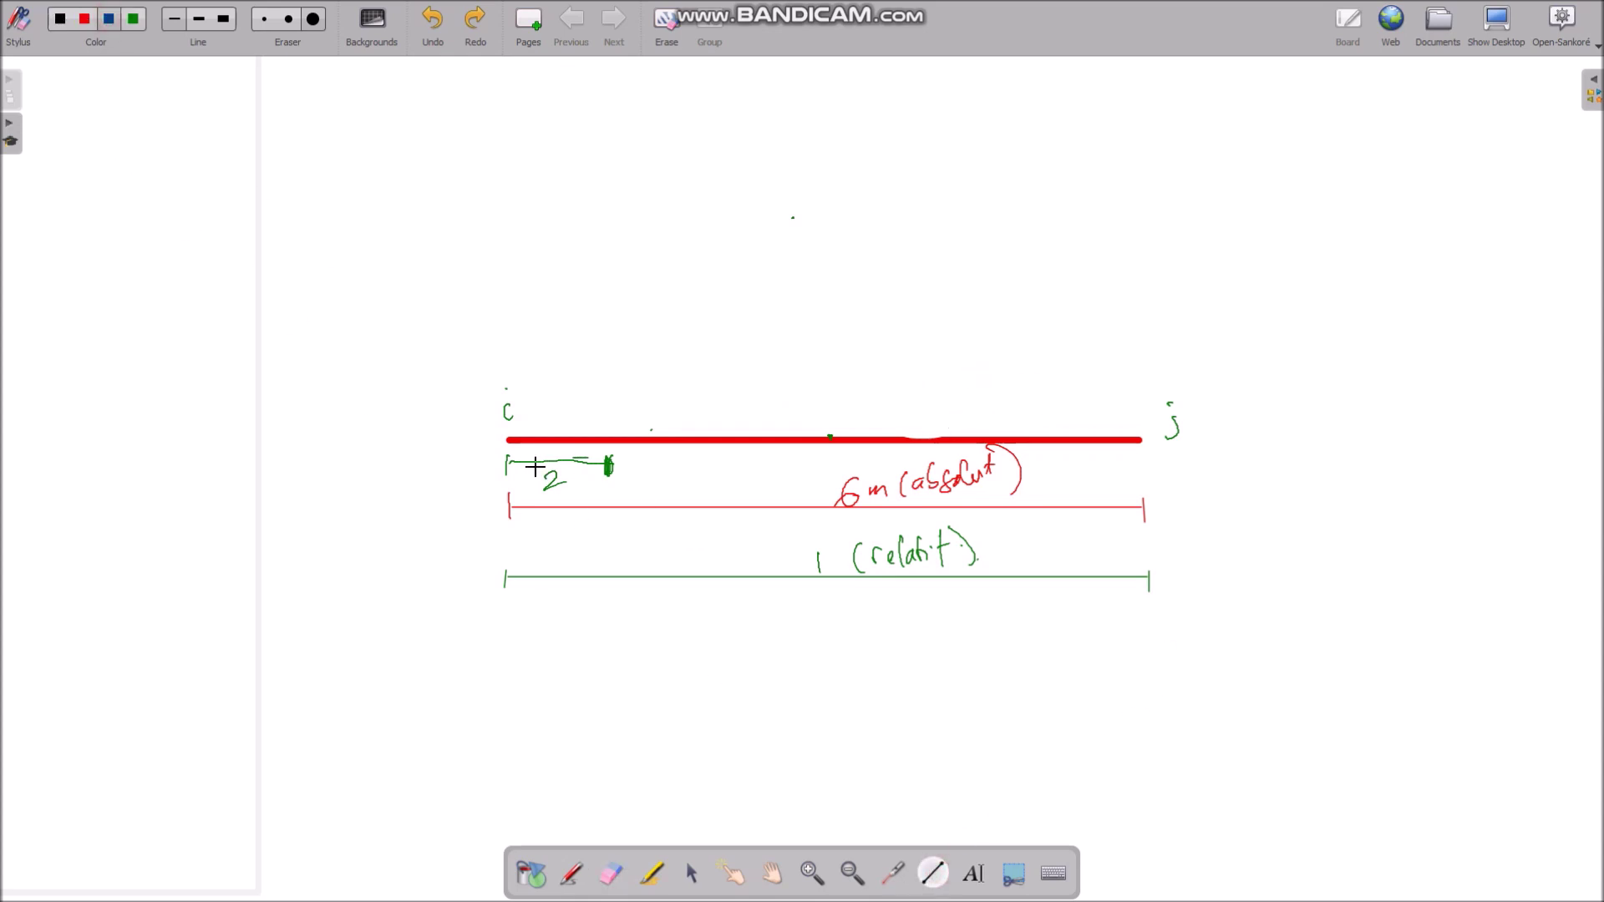
mouse_move(508, 440)
mouse_down()
mouse_move(624, 343)
mouse_move(1088, 346)
mouse_move(1138, 438)
mouse_up()
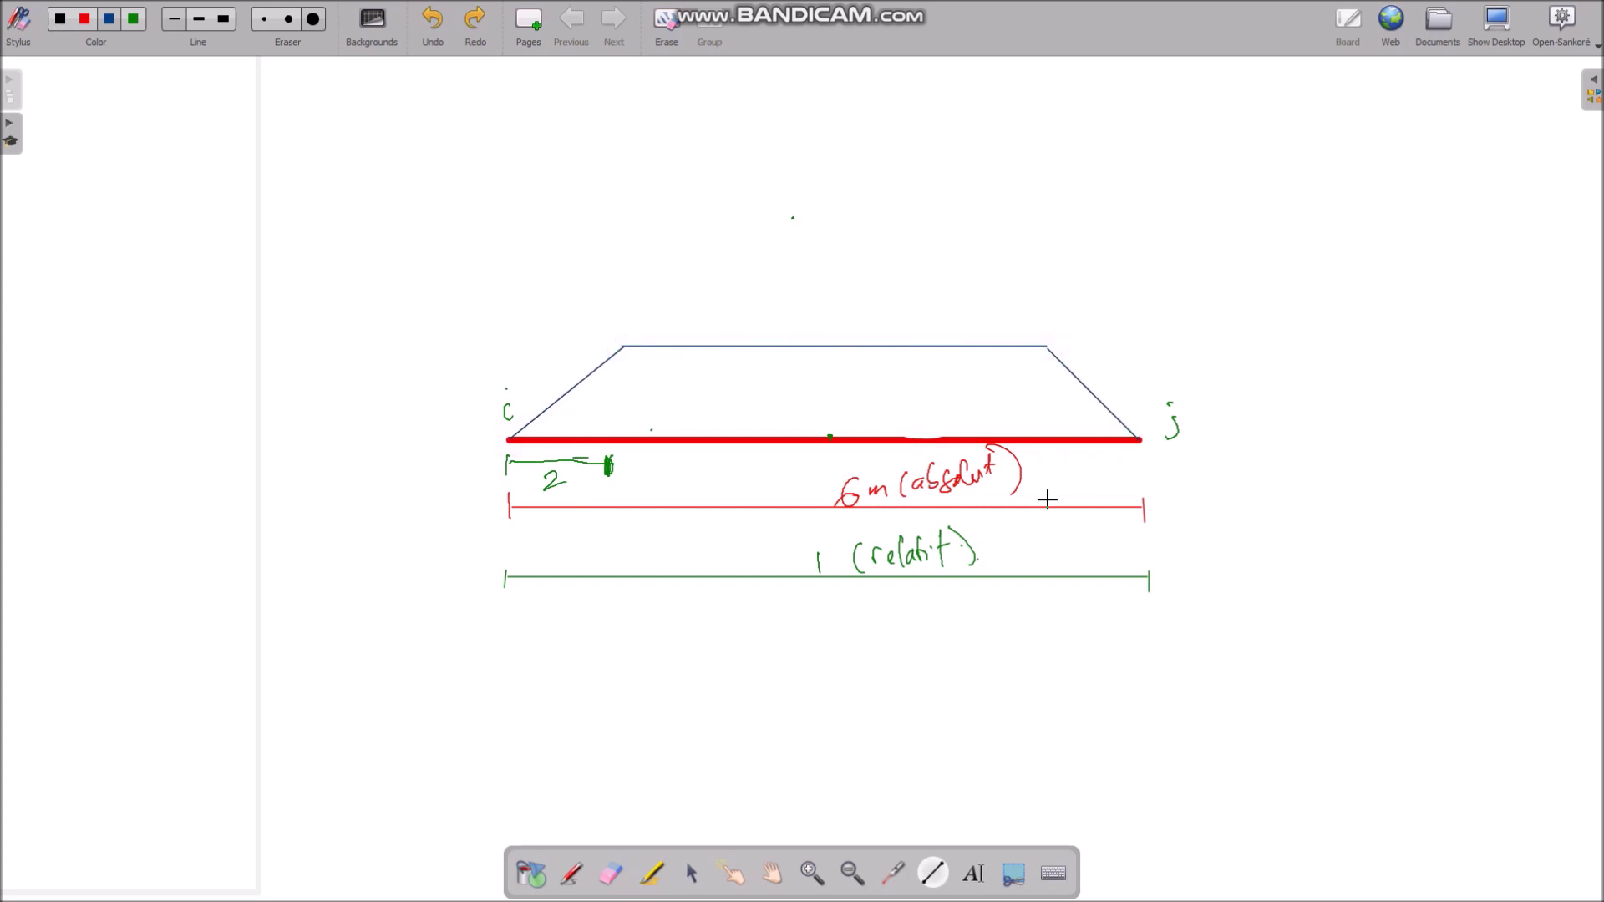
Erase the green 2 dimension near end i and draw a blue dimension line from end i to below the trapezoid's first corner
click(613, 876)
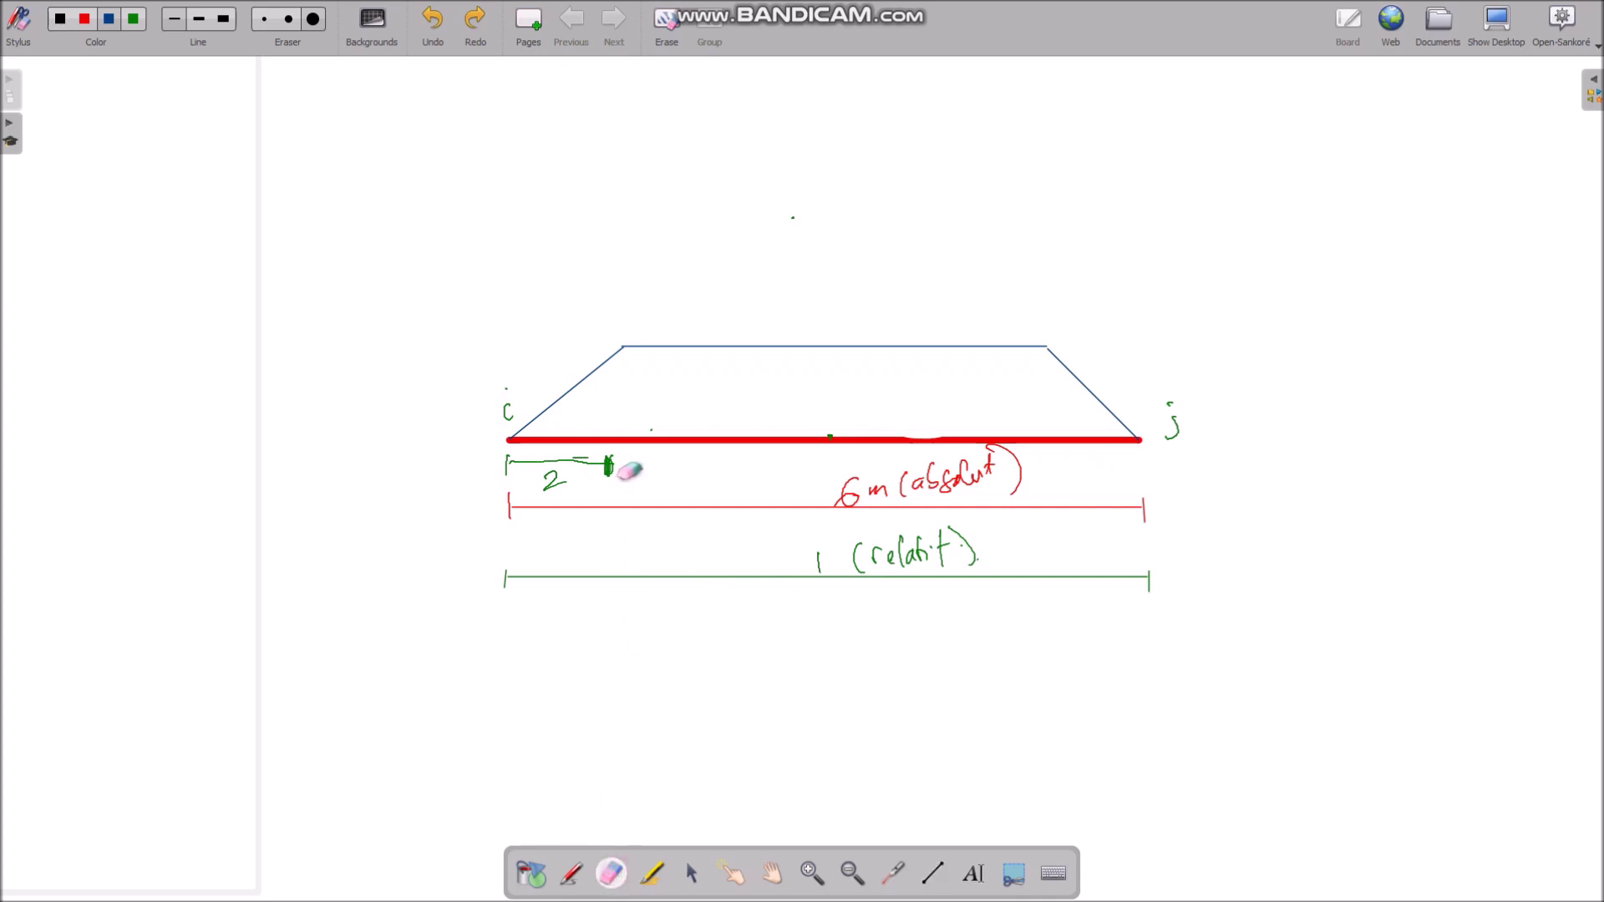
click(288, 20)
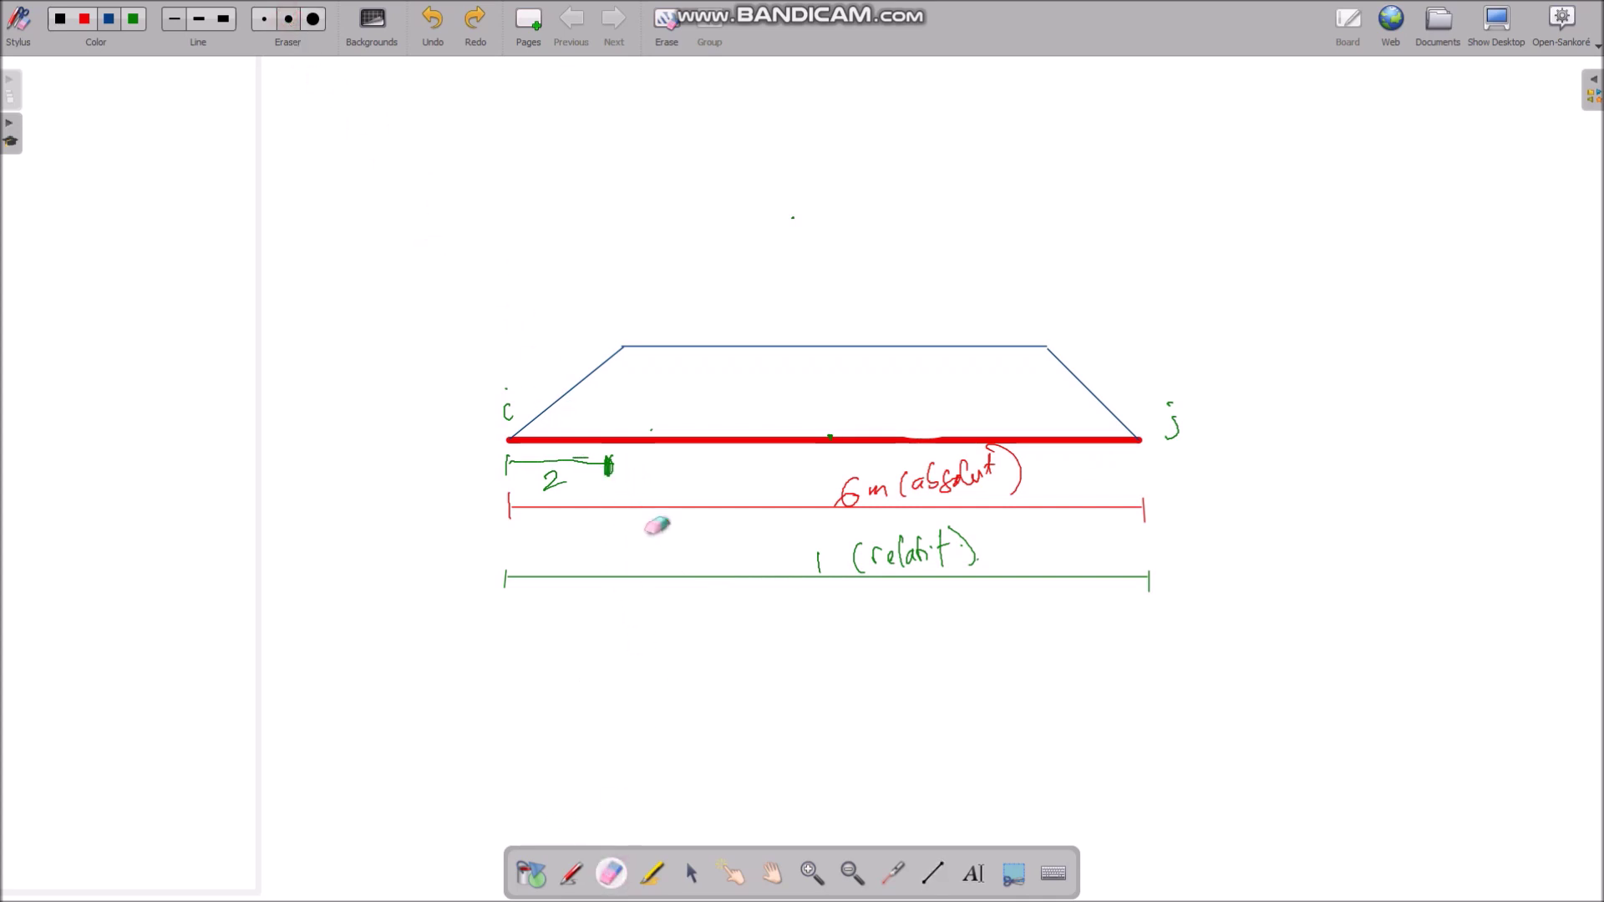
drag(638, 478, 535, 471)
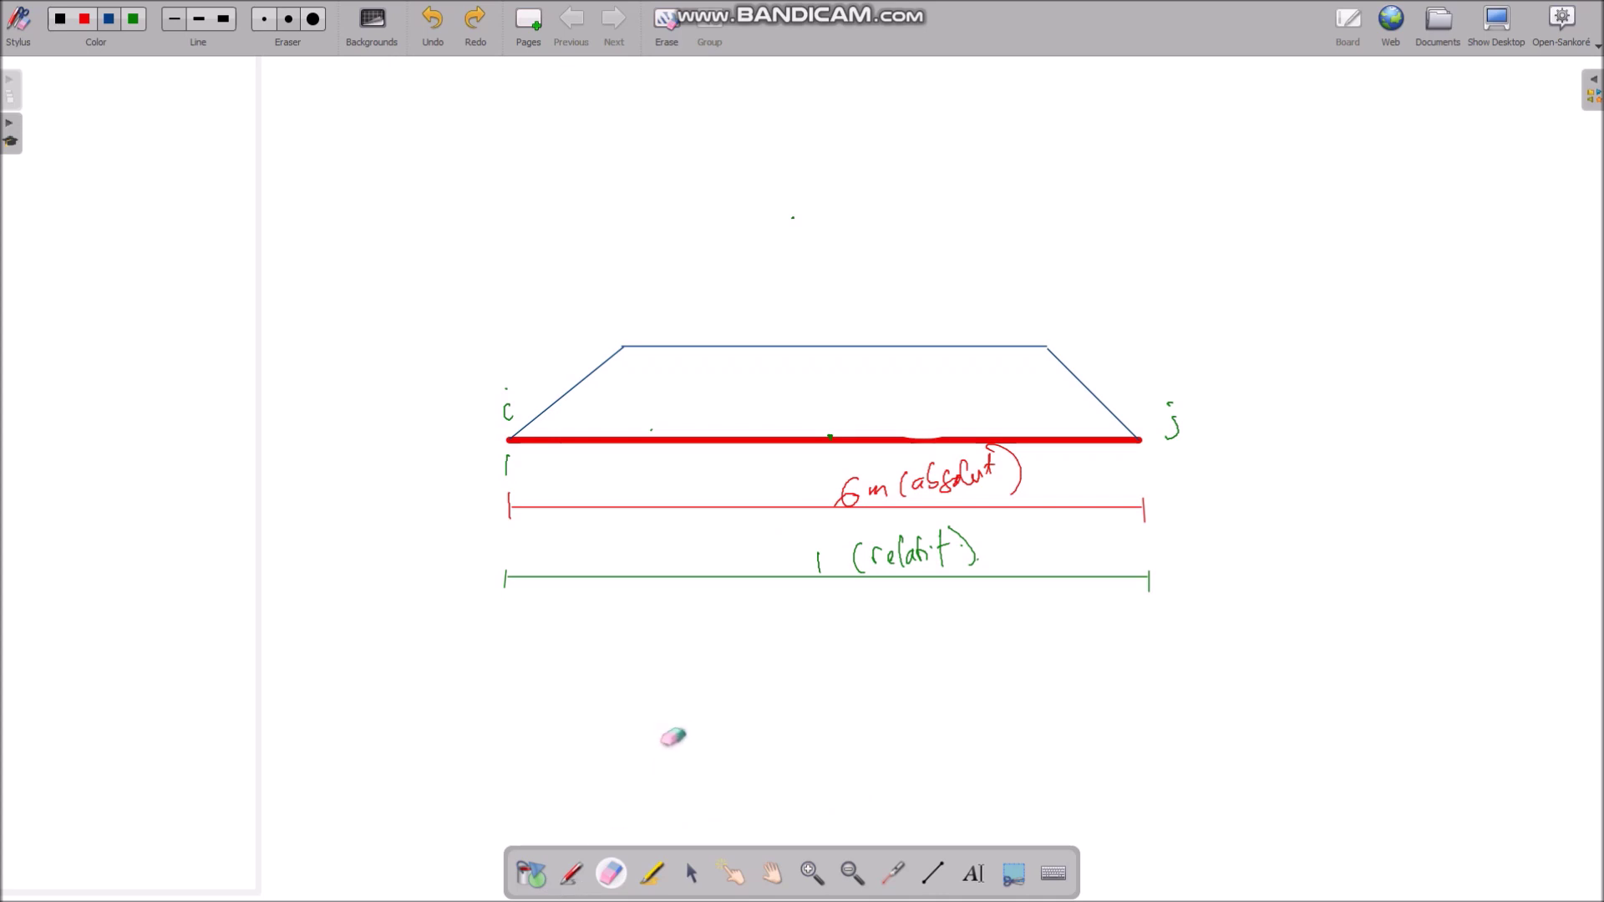
click(572, 874)
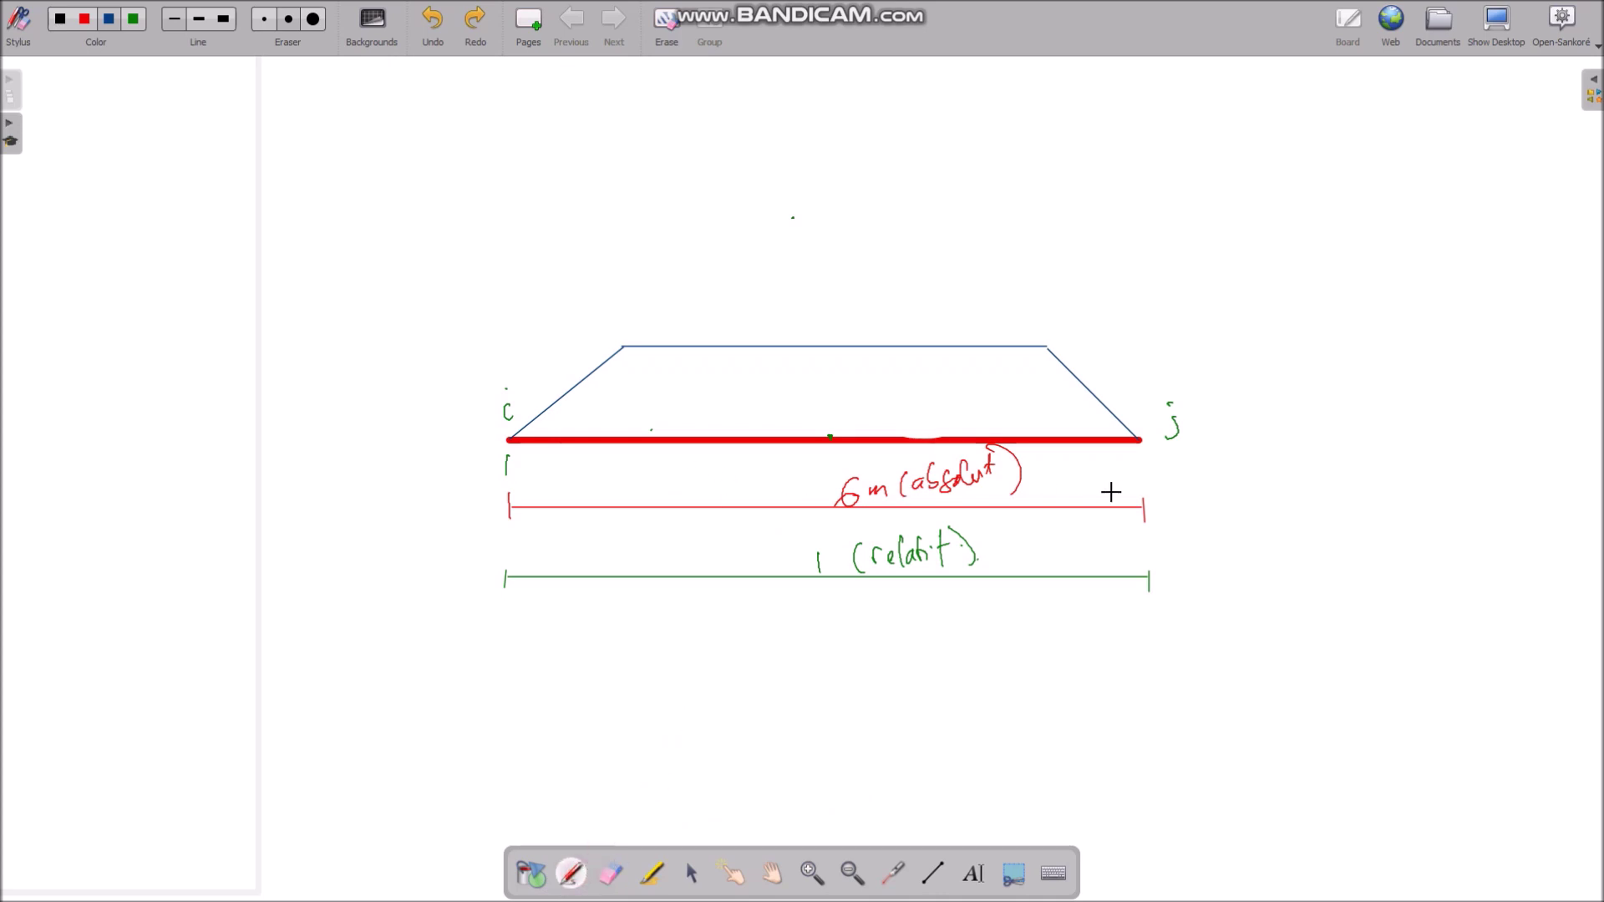
drag(505, 462, 632, 477)
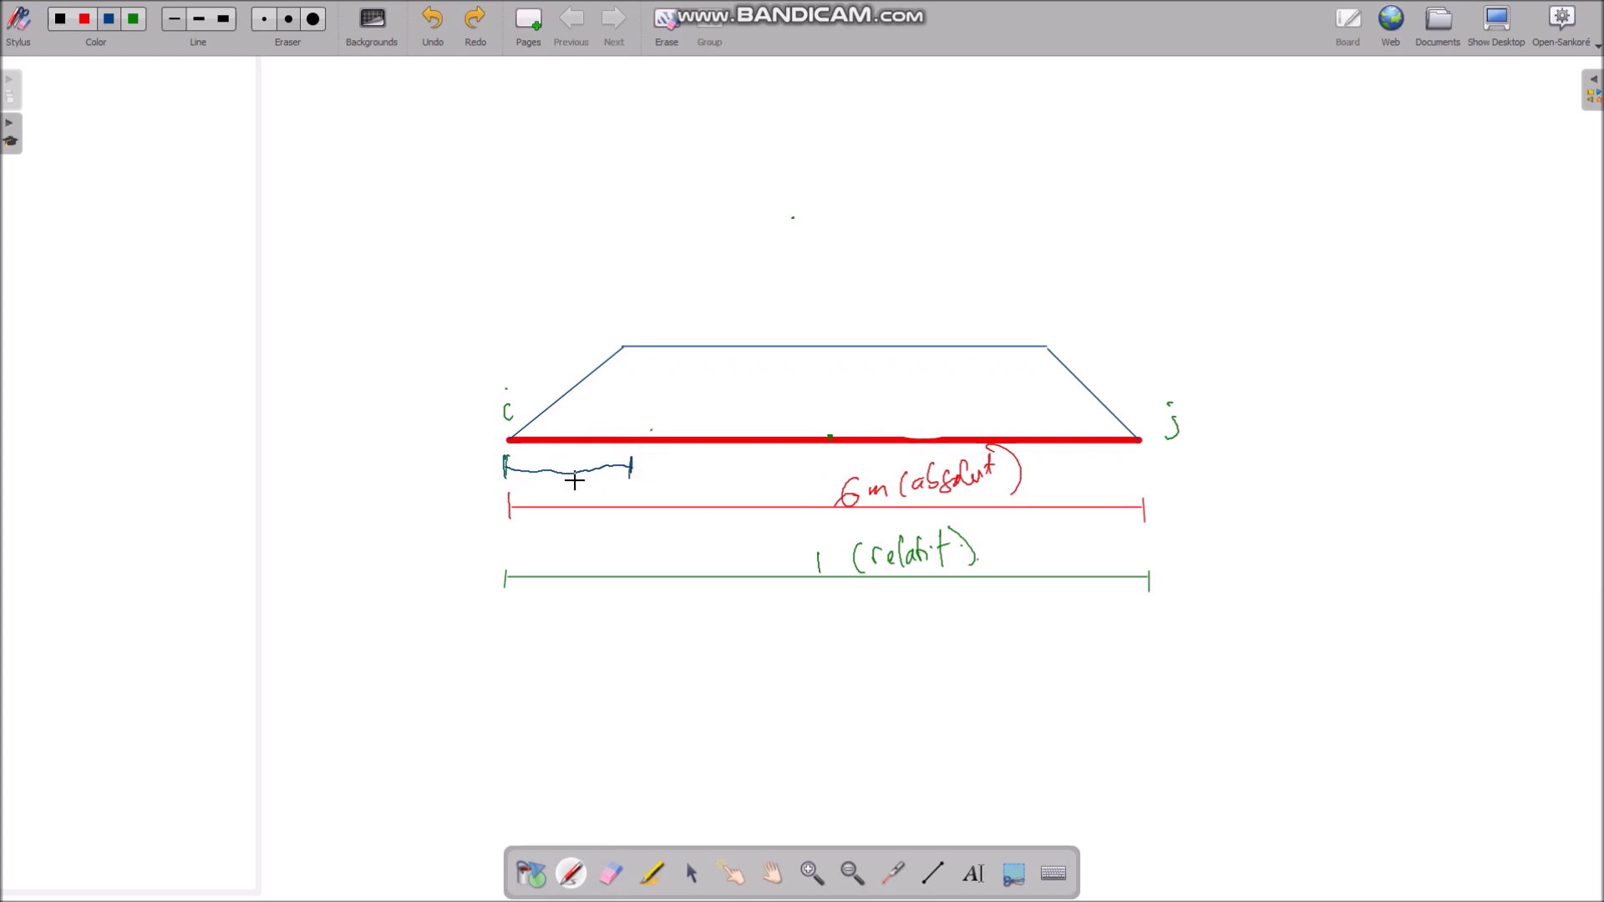
Label the blue dimension at end i as 1, and add blue dimensions of 1 at end j and 4 above the trapezoid
drag(562, 452, 562, 475)
mouse_move(1048, 457)
mouse_down()
mouse_move(1048, 473)
mouse_move(1144, 470)
mouse_up()
drag(1106, 450, 1106, 457)
mouse_move(628, 302)
mouse_down()
mouse_move(626, 317)
mouse_move(1013, 308)
mouse_up()
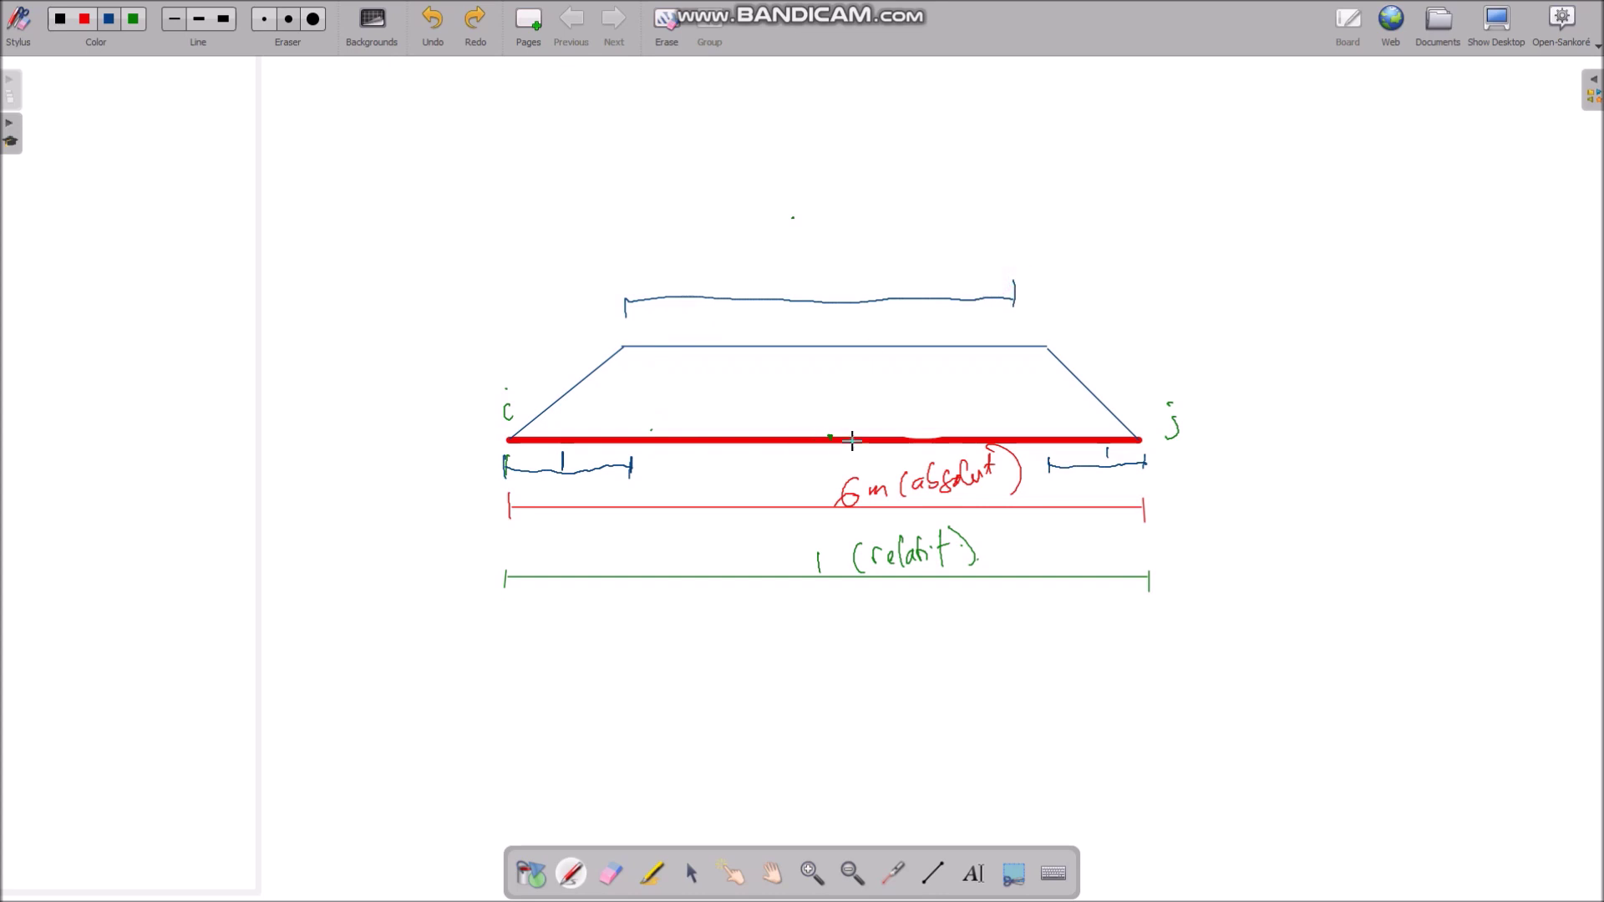
drag(827, 274, 833, 286)
drag(842, 268, 835, 297)
Mark the trapezoid's corner points, from end i to end j, with black dots
click(60, 18)
drag(505, 437, 509, 436)
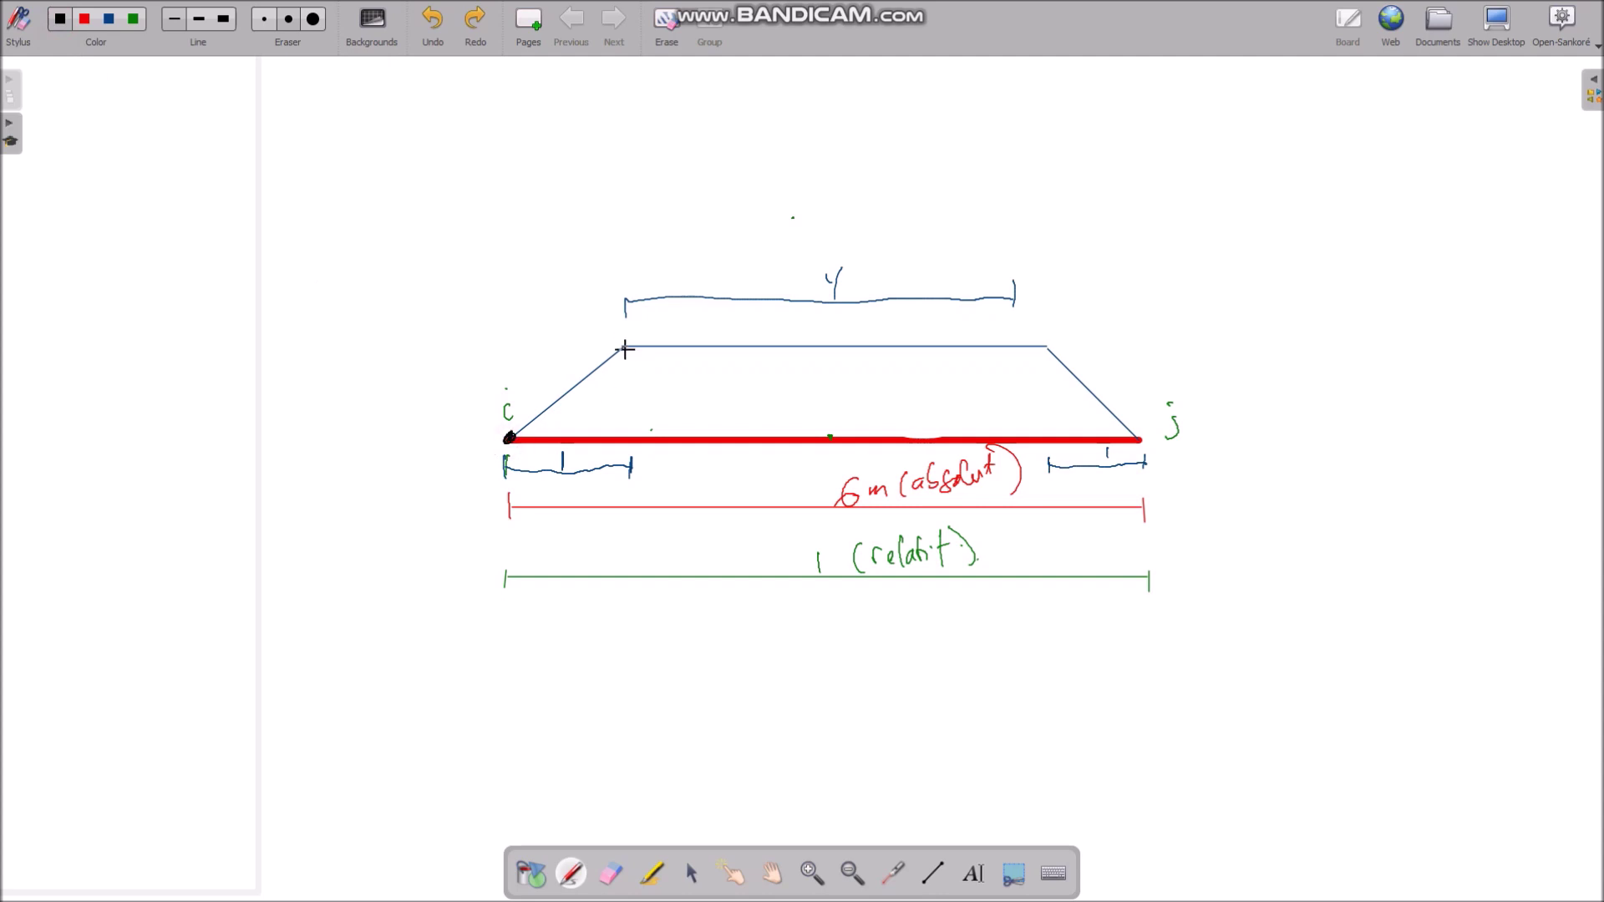
drag(621, 347, 625, 342)
drag(1044, 348, 1046, 344)
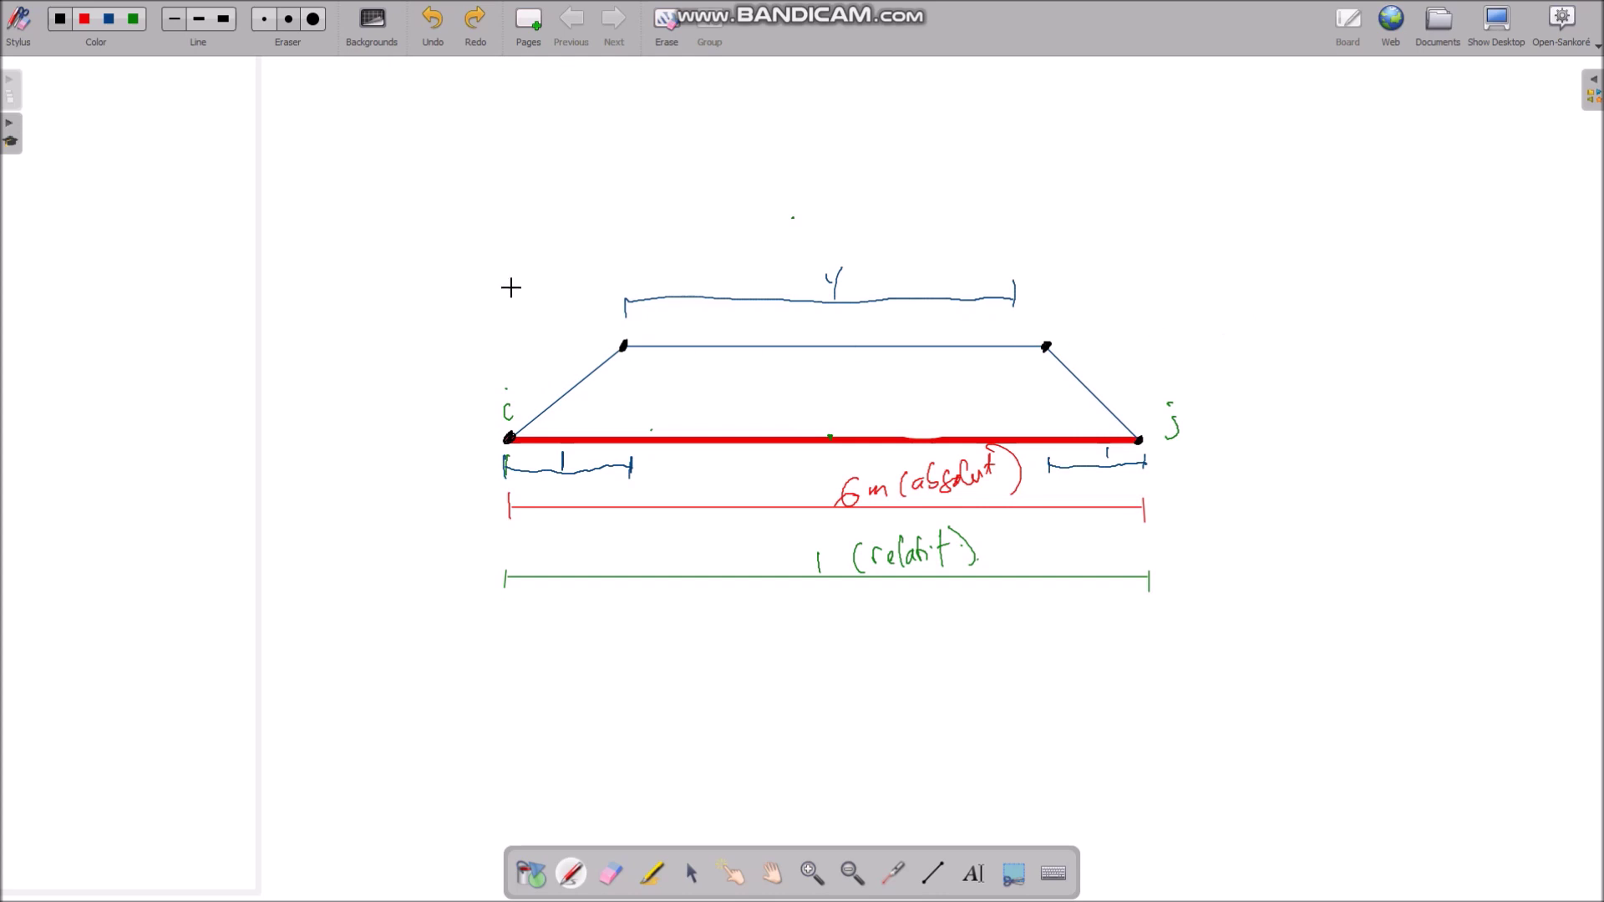
Draw a black dimension of 5 from end i to the third corner, and a vertical load height dimension of 6 kN/m beside end j
mouse_move(500, 224)
mouse_down()
mouse_move(1020, 230)
mouse_move(1034, 247)
mouse_up()
drag(796, 206, 793, 227)
drag(805, 205, 822, 207)
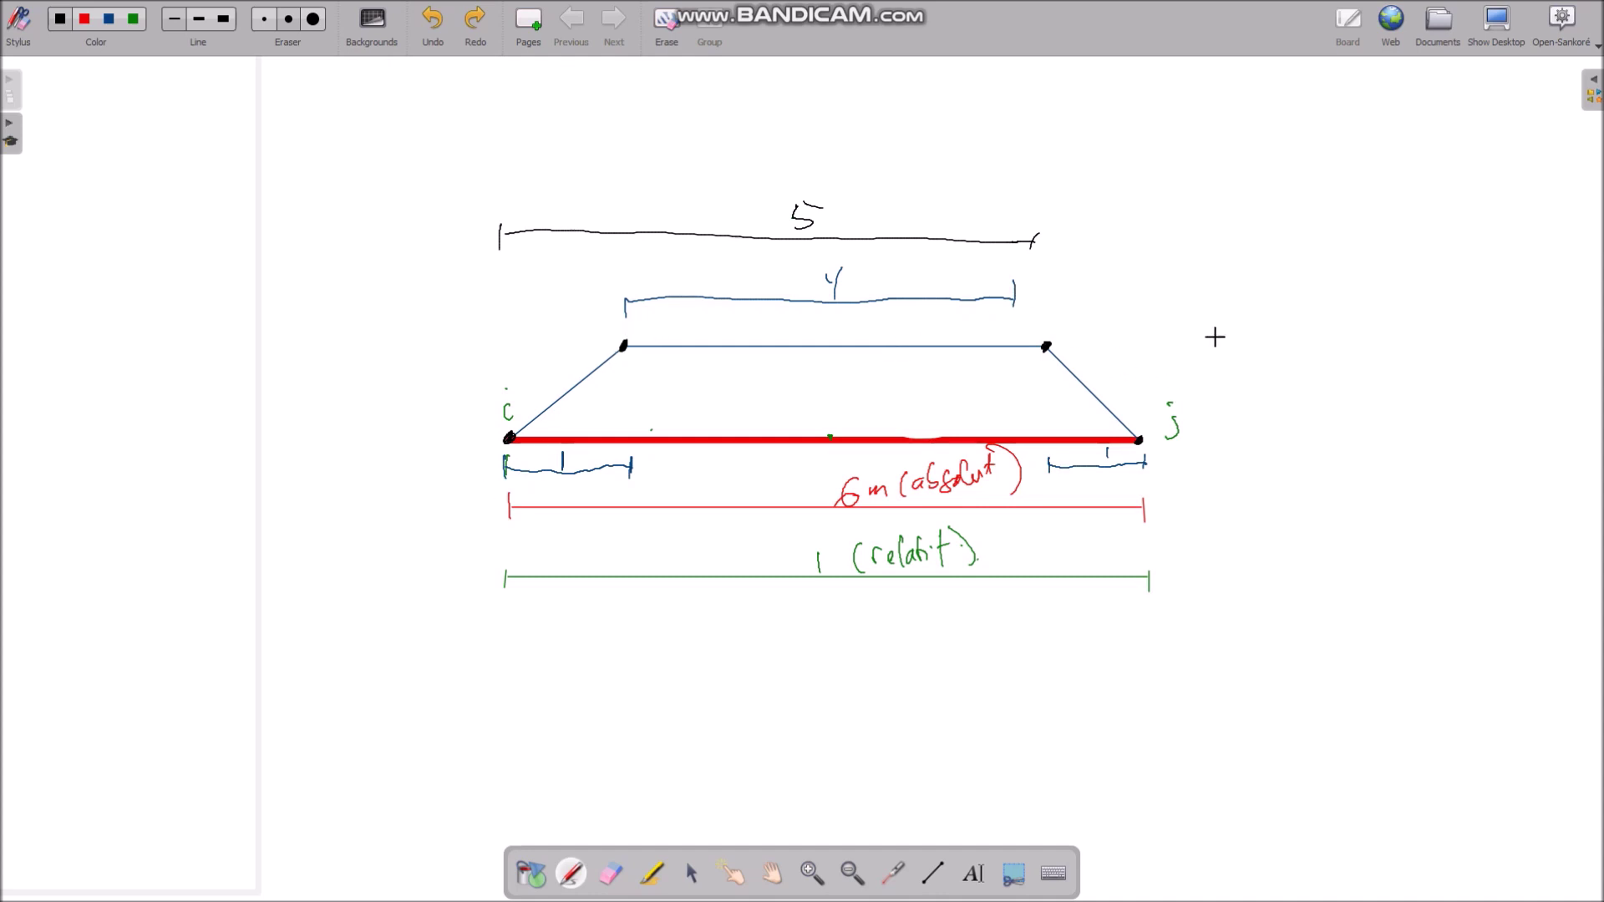
mouse_move(1227, 341)
mouse_down()
mouse_move(1253, 346)
mouse_move(1263, 443)
mouse_up()
mouse_move(1281, 360)
mouse_down()
mouse_move(1303, 381)
mouse_move(1351, 344)
mouse_move(1342, 393)
mouse_up()
drag(1346, 392, 1370, 366)
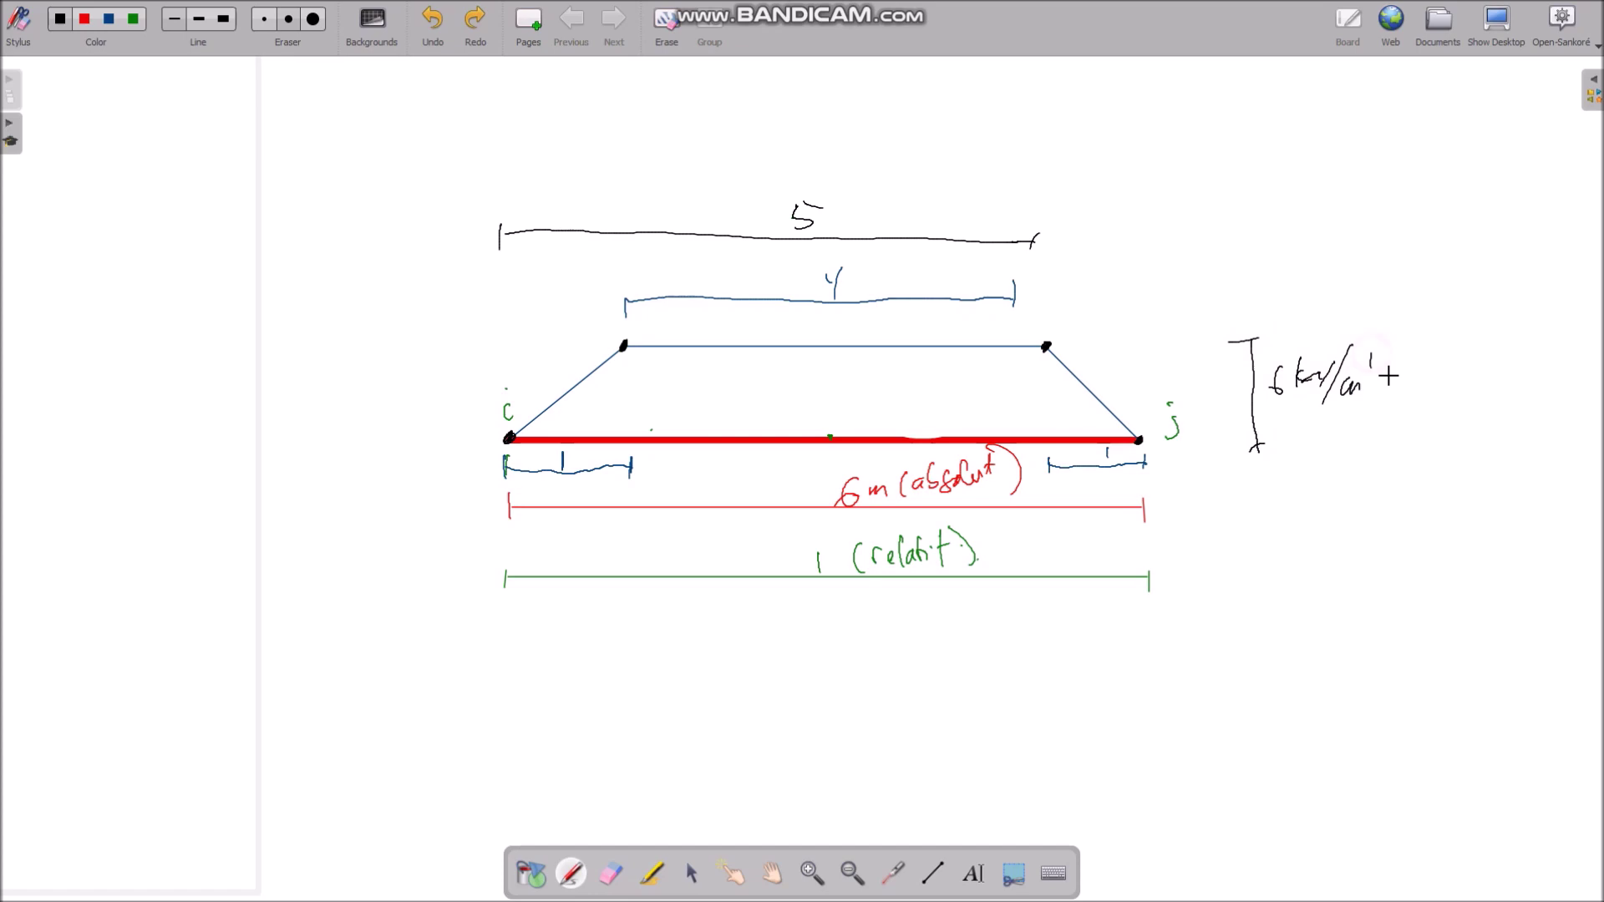
Switch to SAP2000 and open the distributed frame loads for the selected beam, with distances set as absolute from end I
key(alt+Tab)
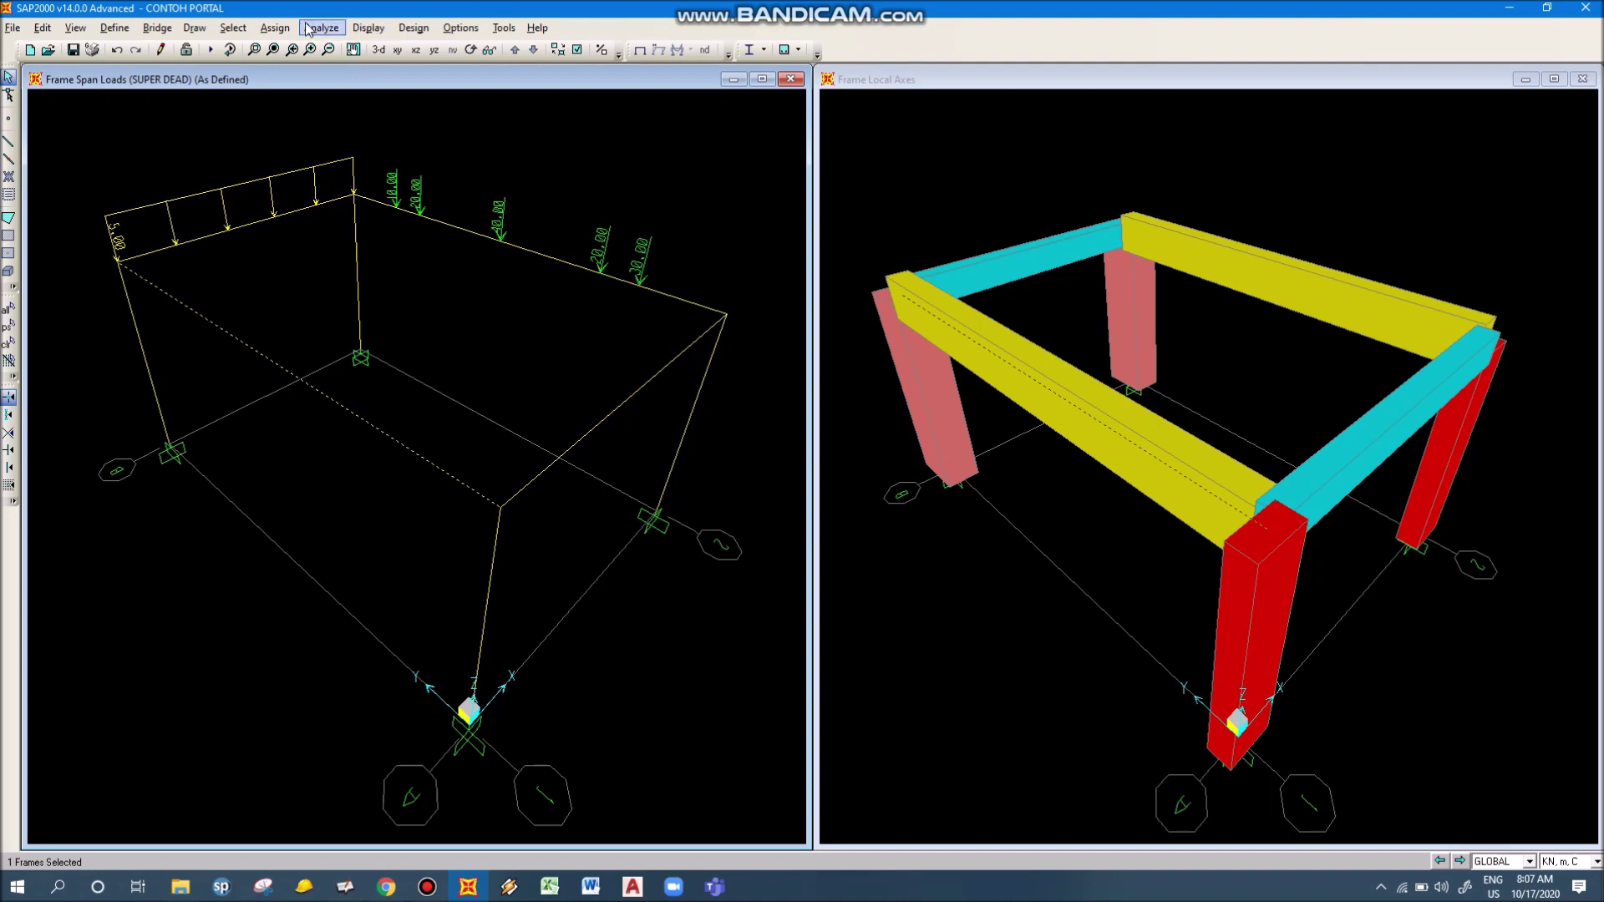
click(269, 29)
mouse_move(358, 219)
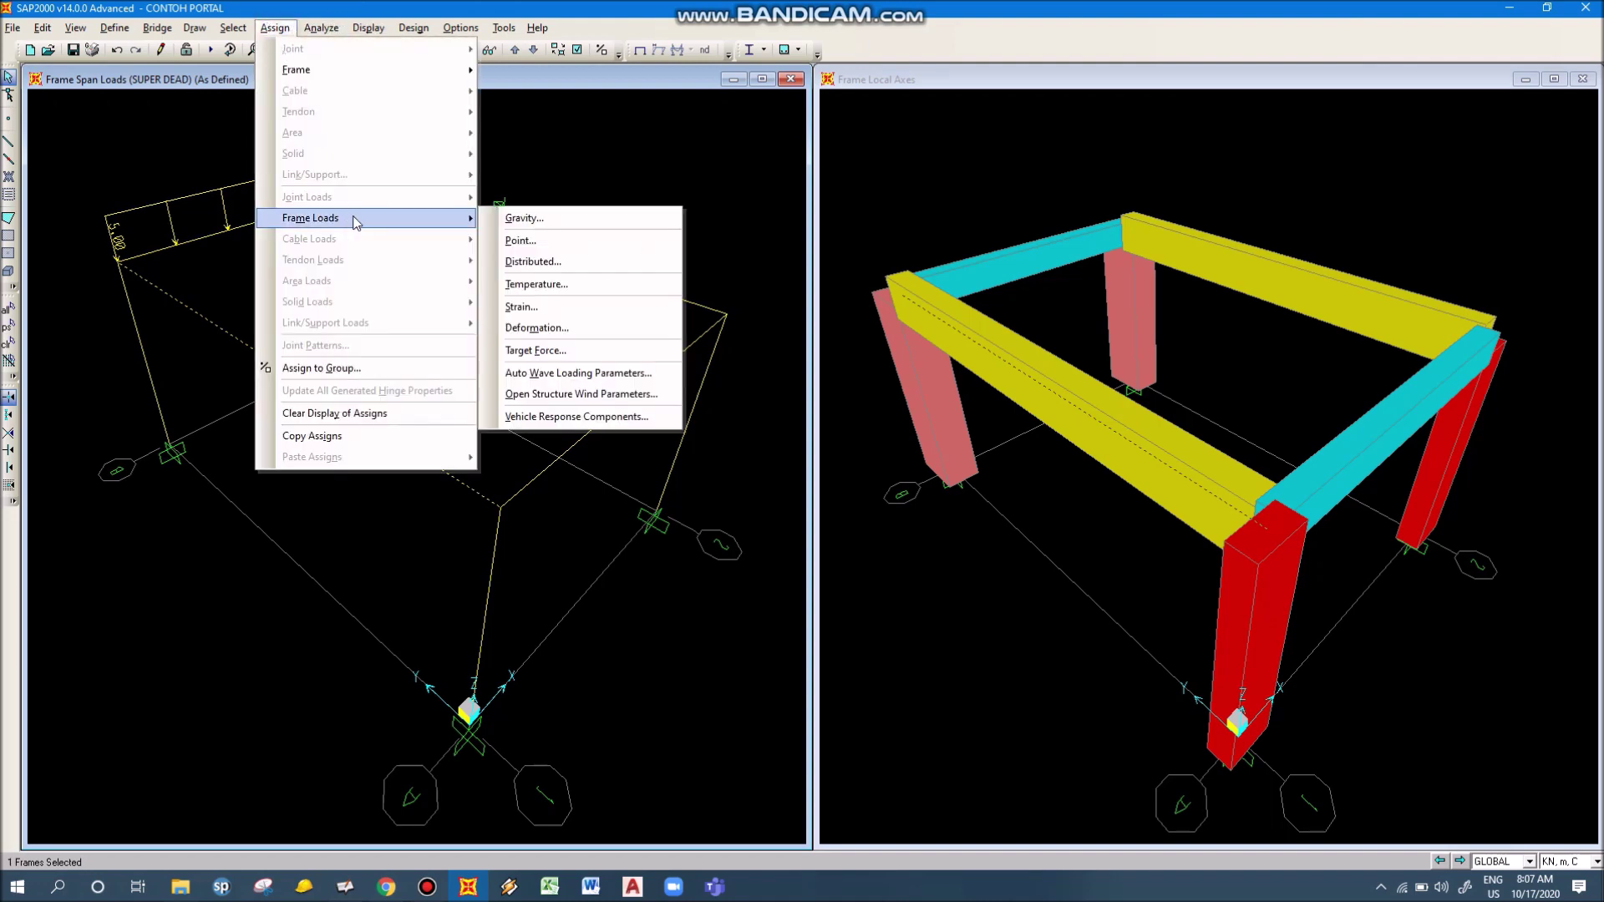
click(533, 257)
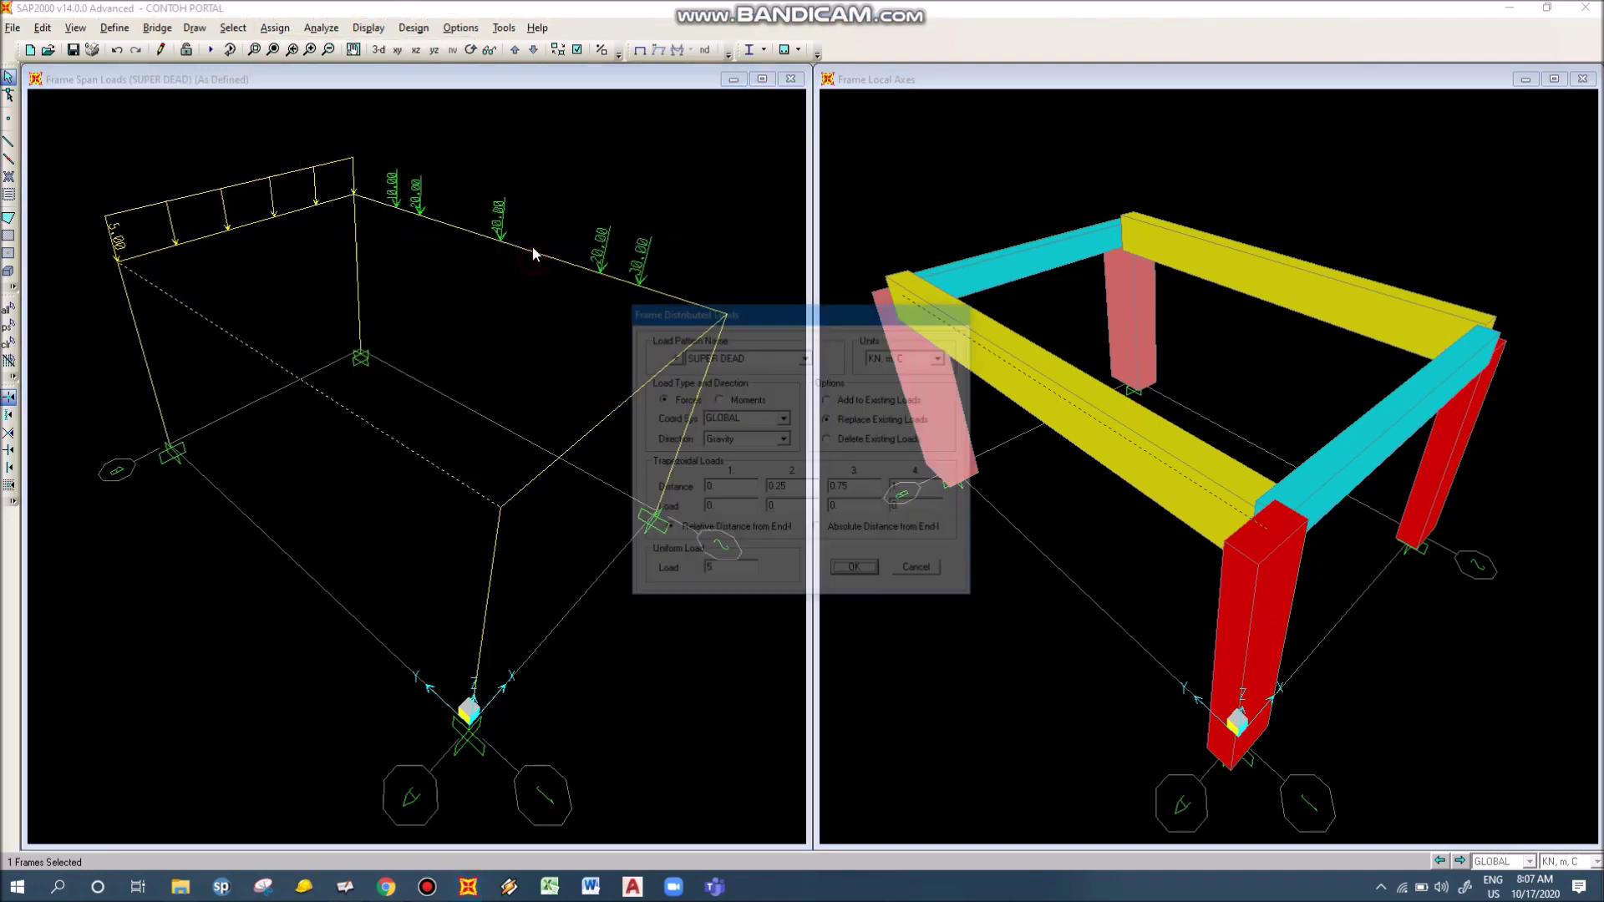
double_click(725, 491)
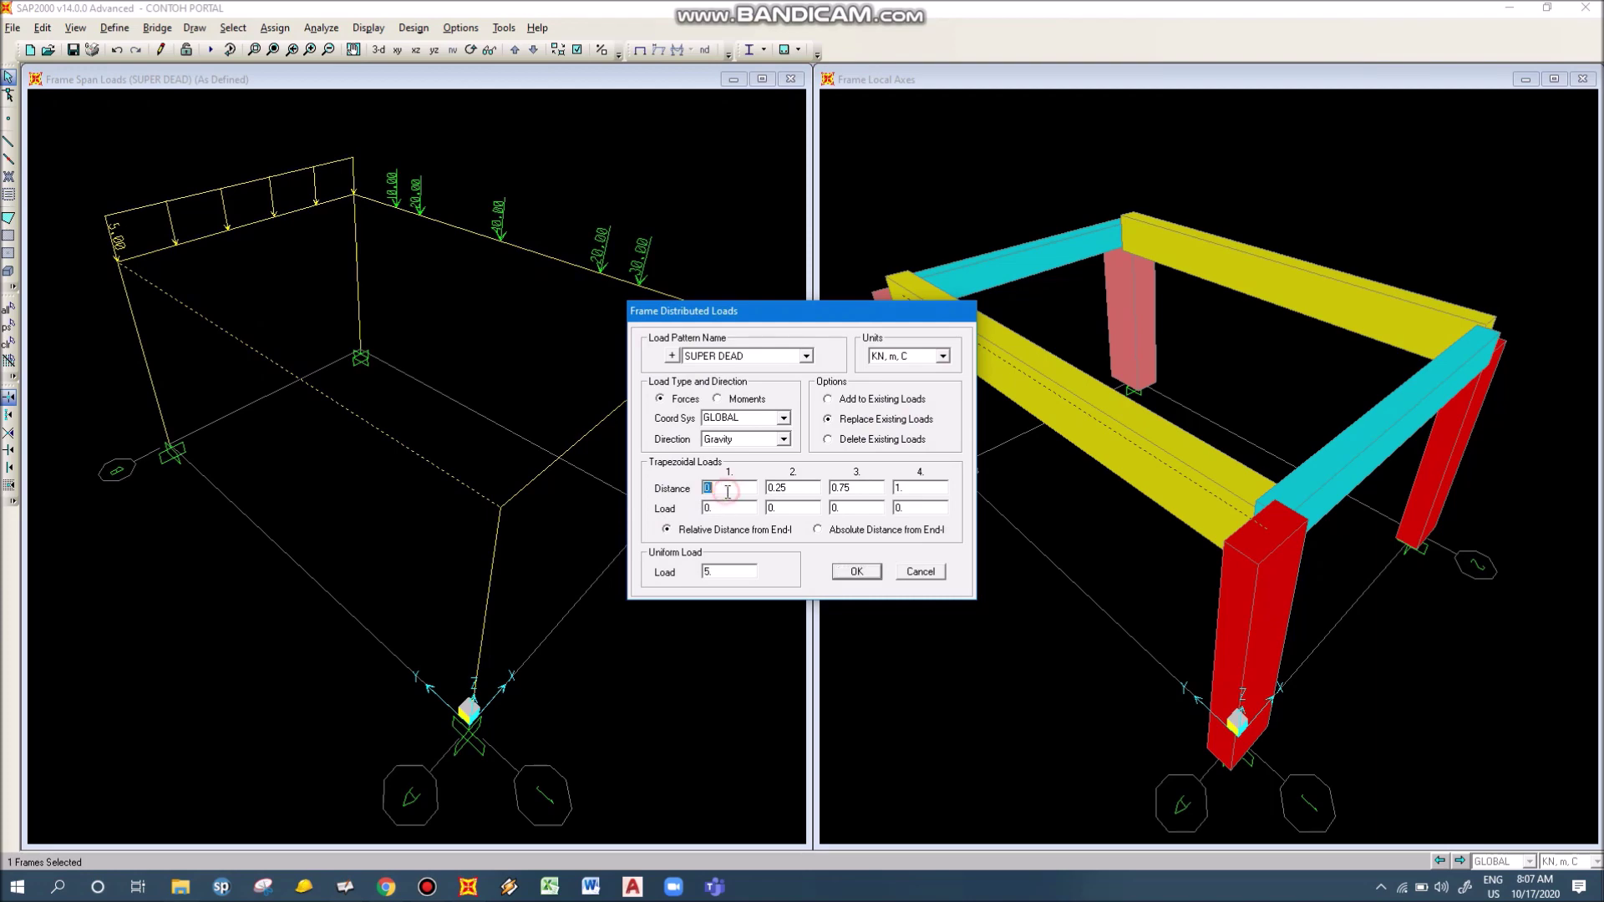
key(alt+Tab)
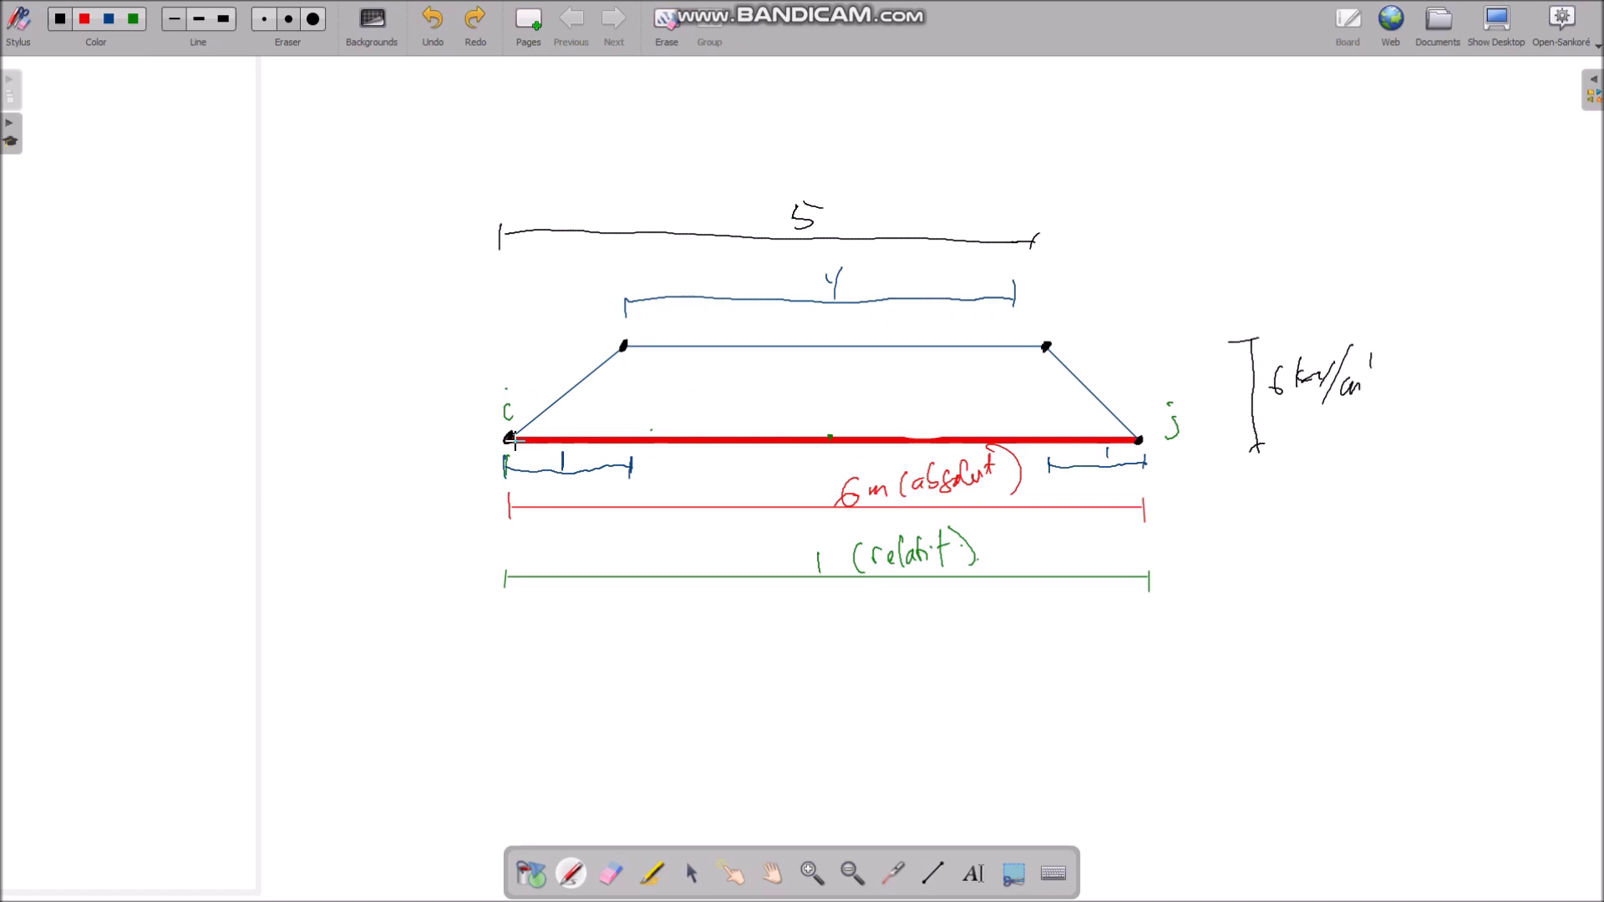
key(alt+Tab)
double_click(803, 489)
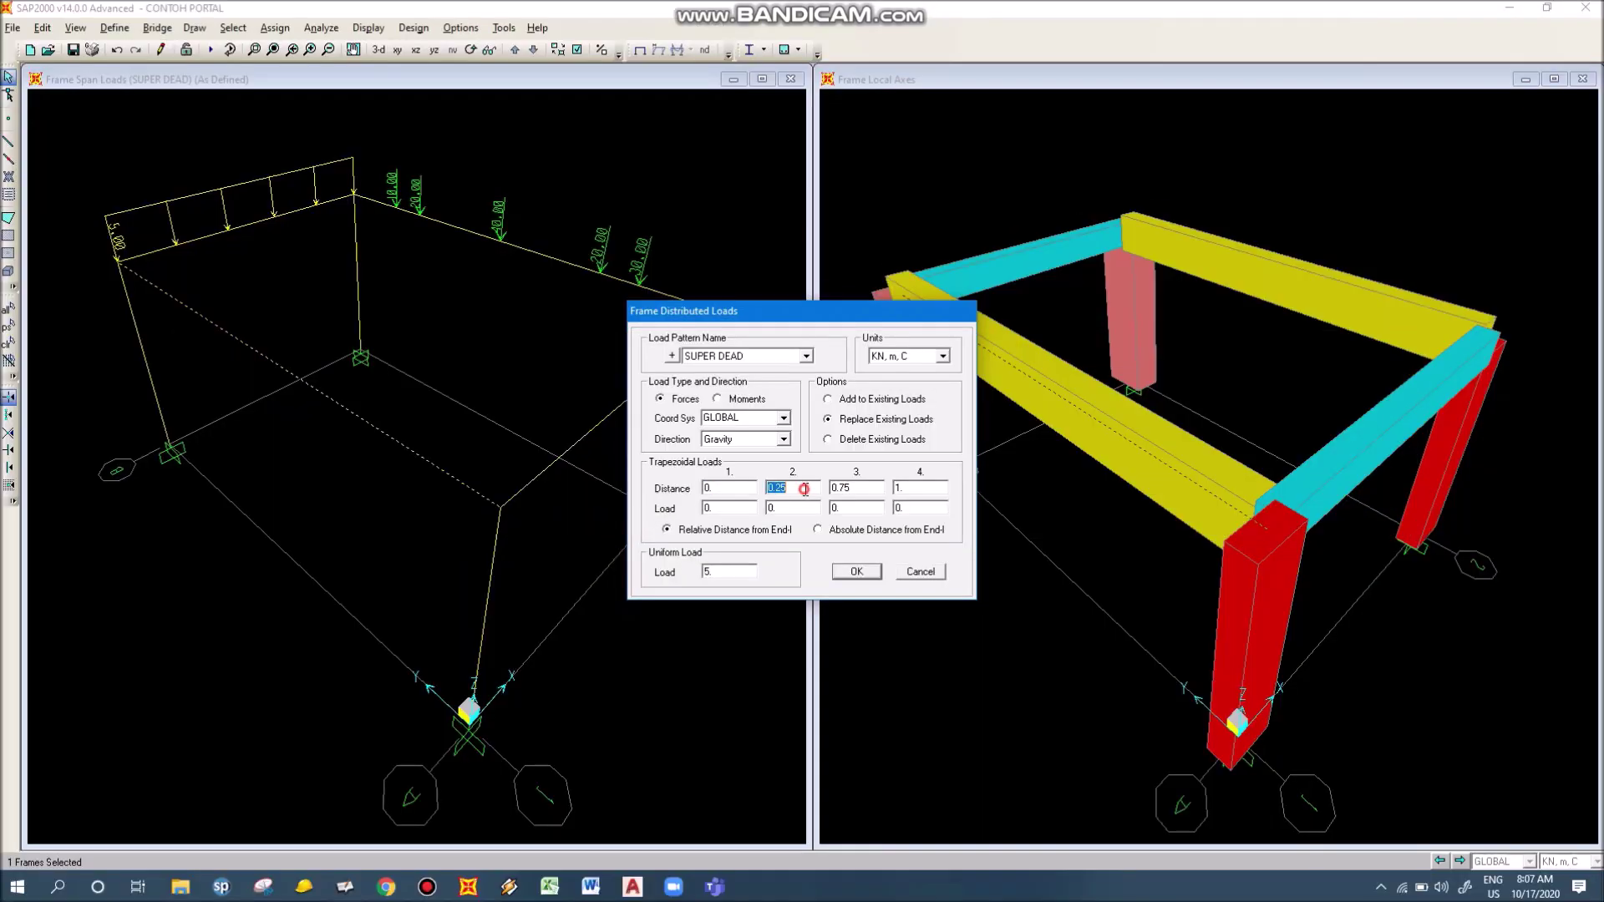
key(alt+Tab)
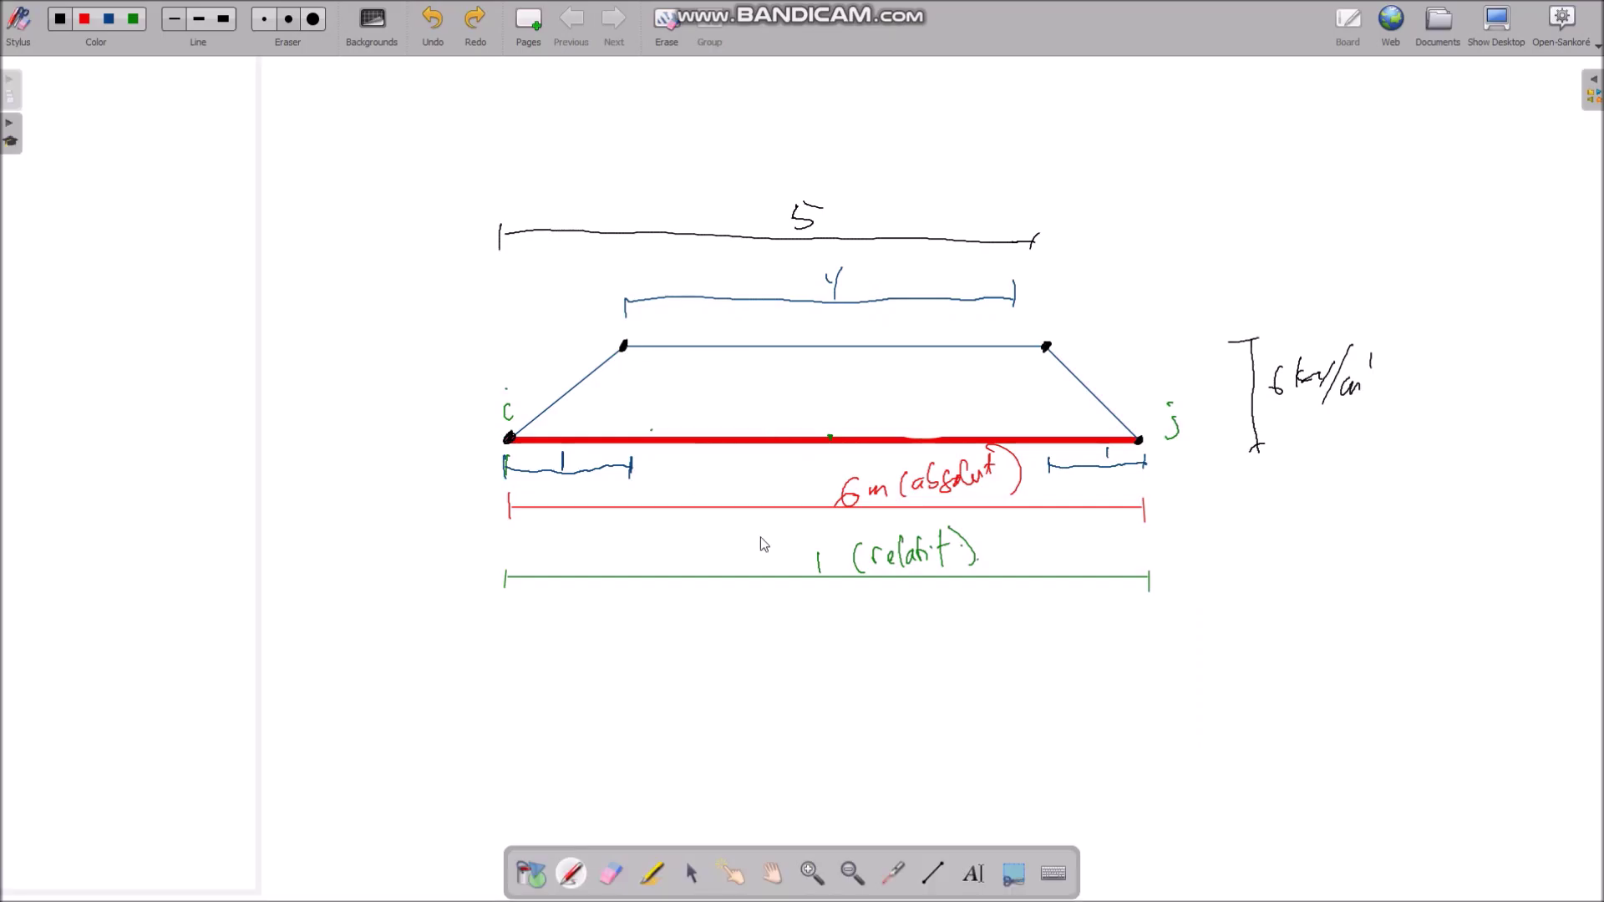
key(alt+Tab)
click(864, 533)
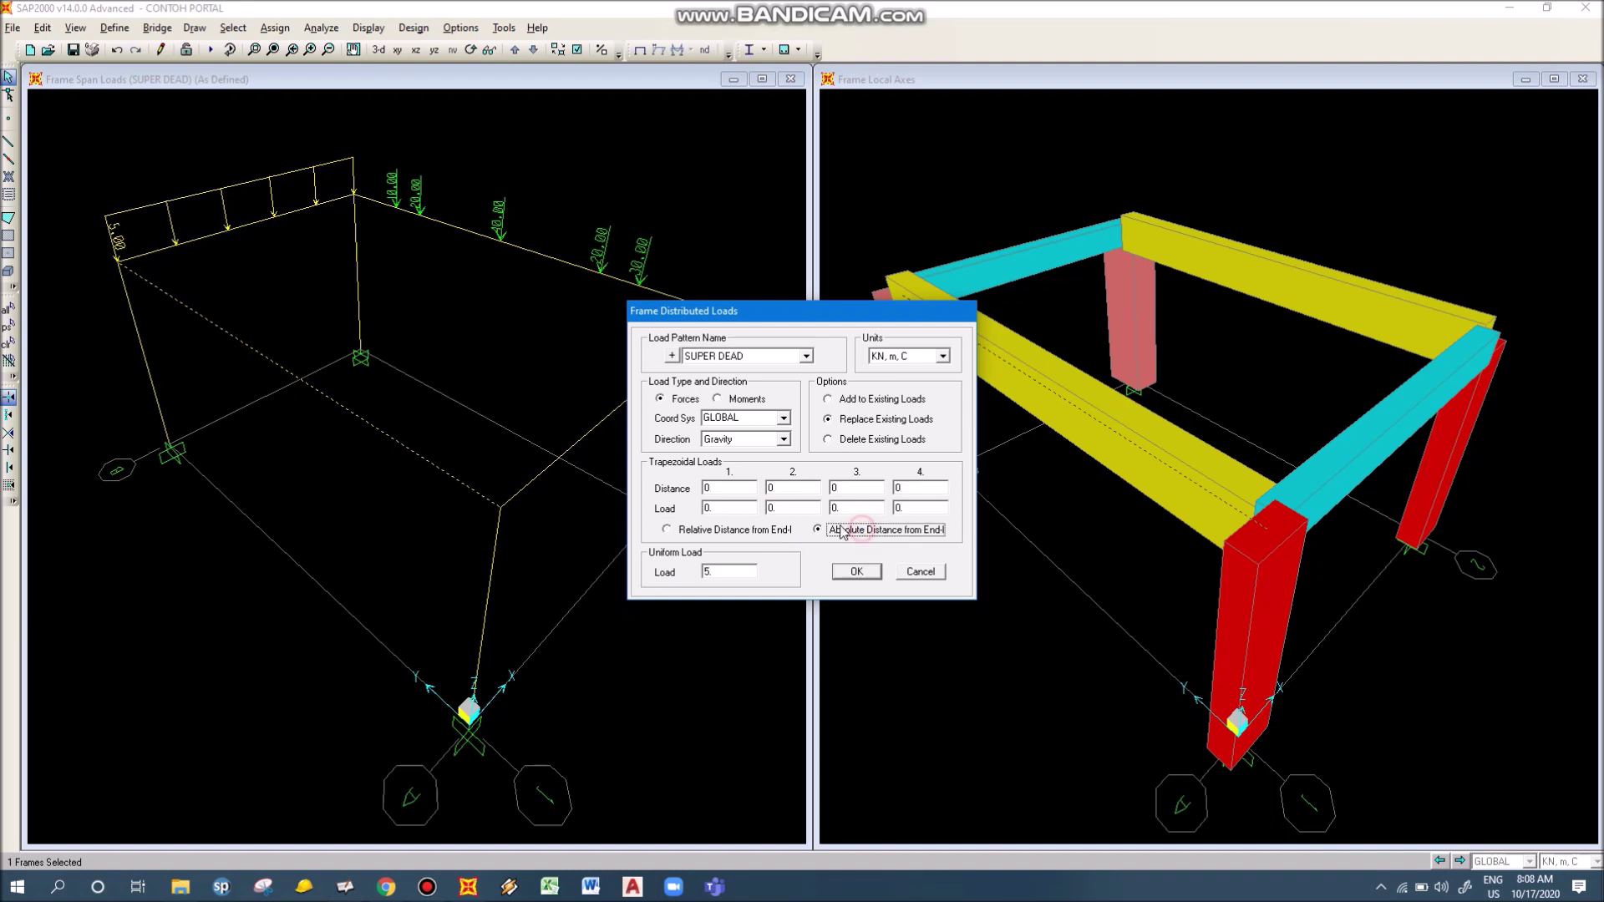
Assign the beam a SUPER DEAD trapezoidal load with distances 0, 1, 5, 6 m and loads 0, 6, 6, 0 kN/m, following the sketch
double_click(802, 488)
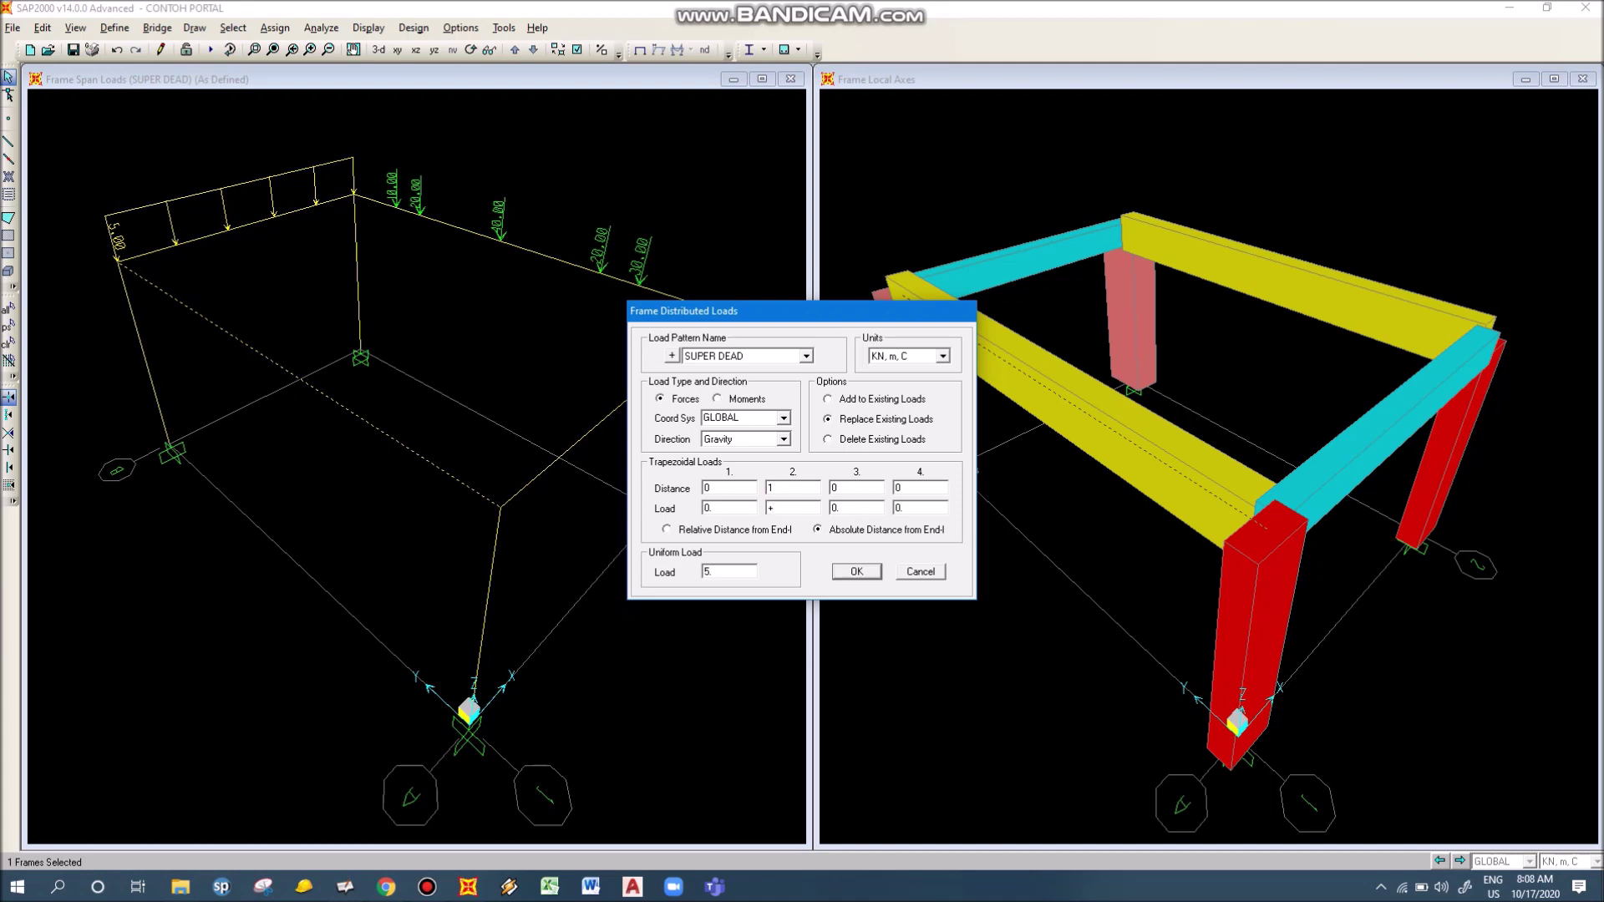
key(alt+Tab)
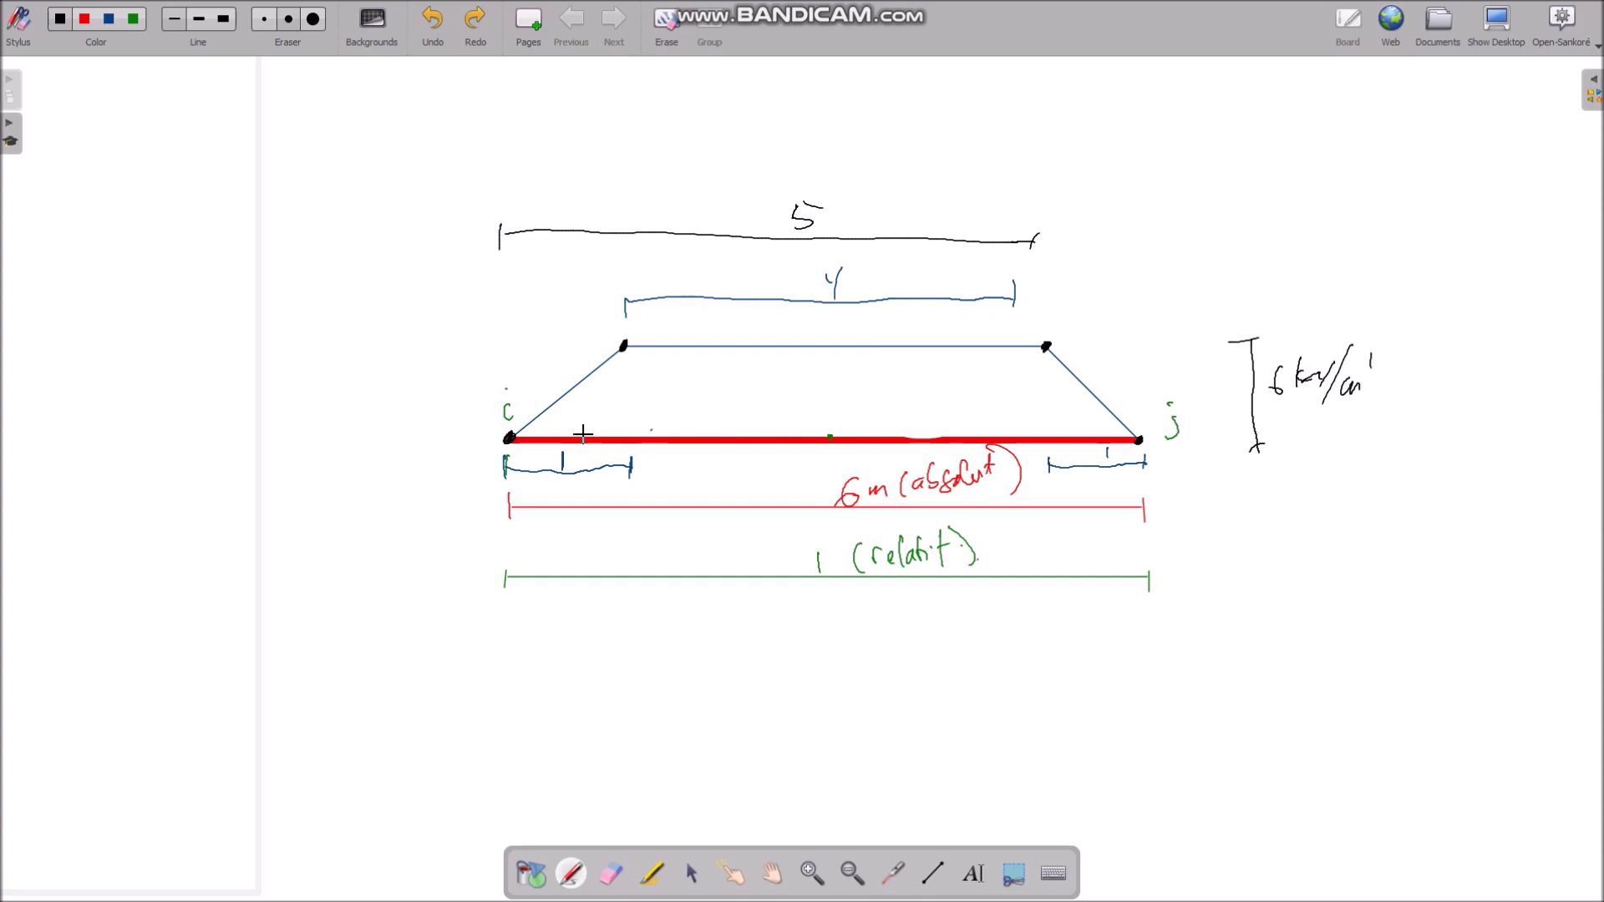
key(alt+Tab)
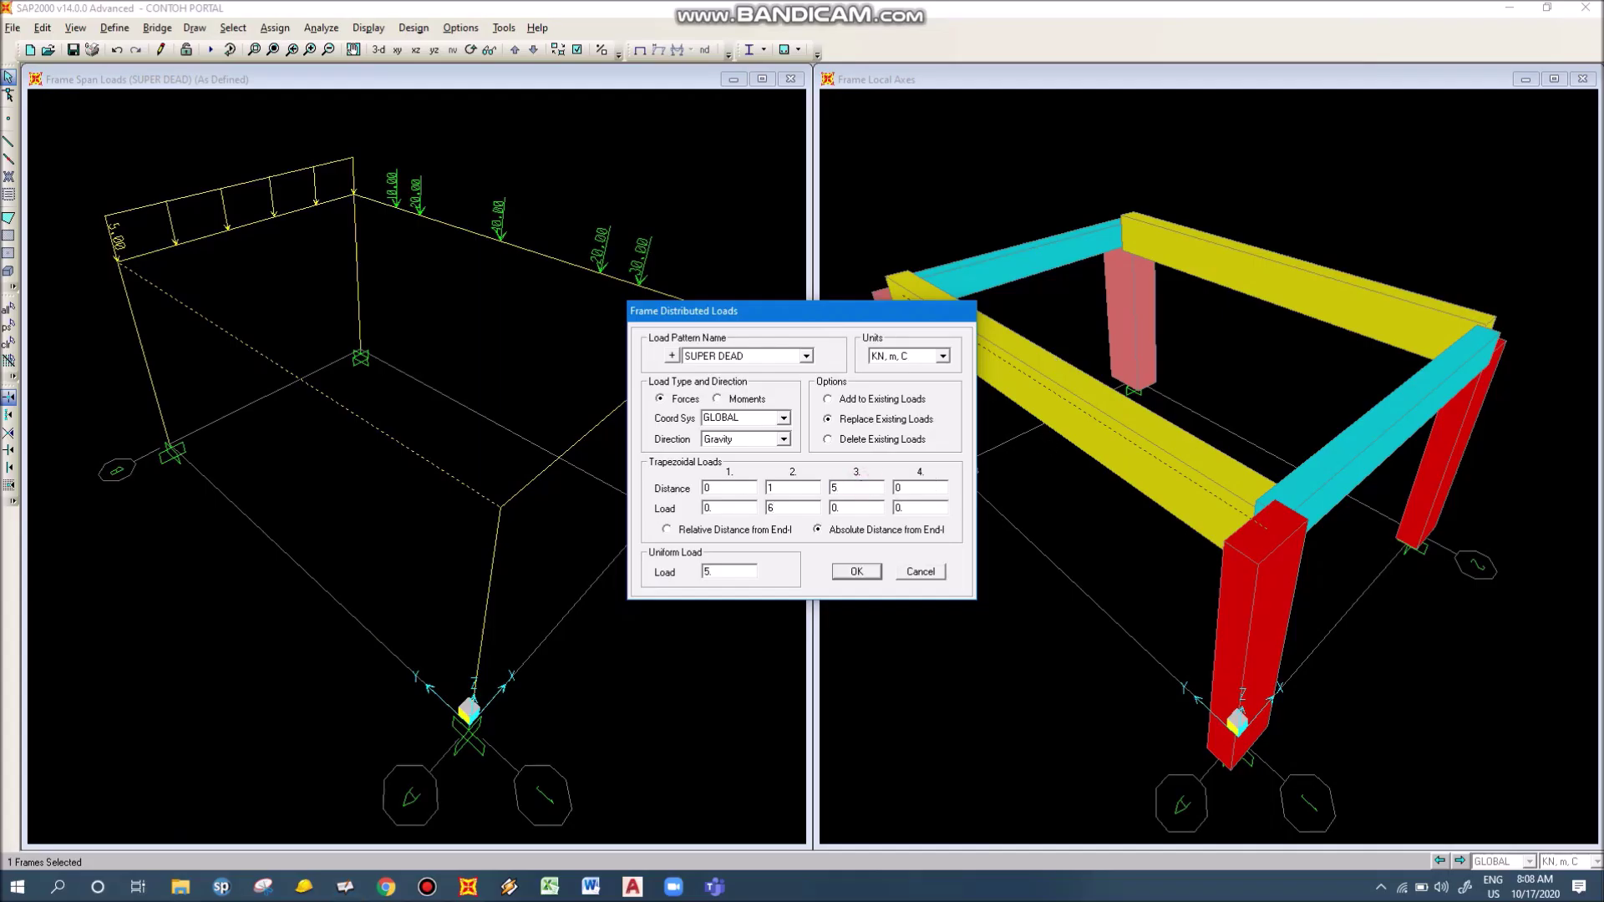
double_click(870, 509)
text(6)
key(alt+Tab)
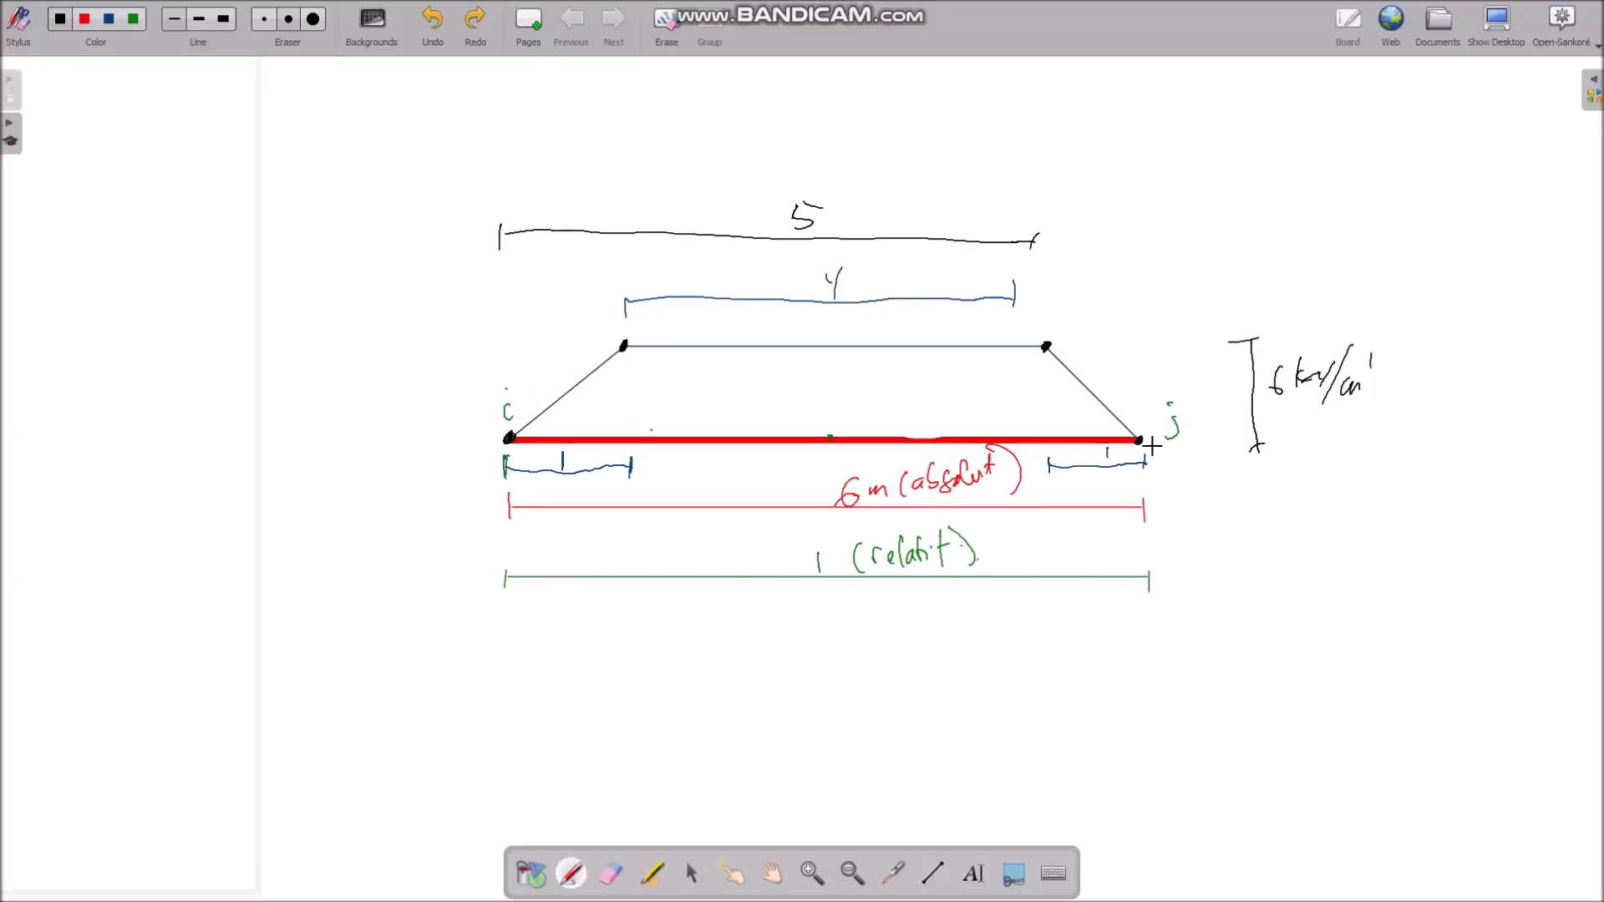
key(alt+Tab)
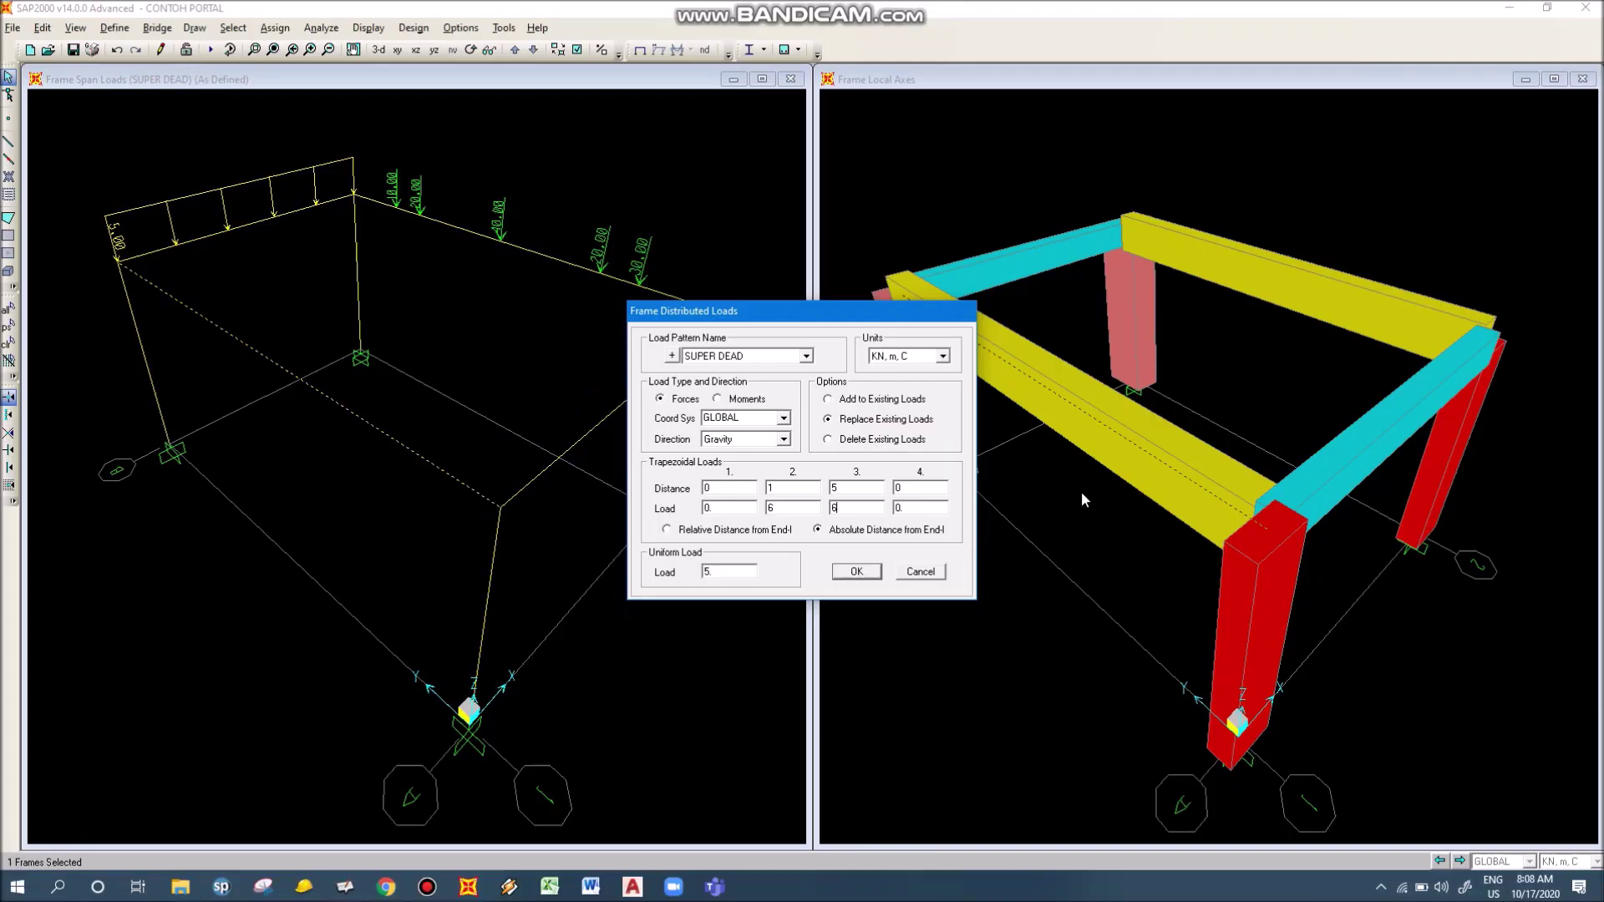
double_click(922, 487)
click(852, 574)
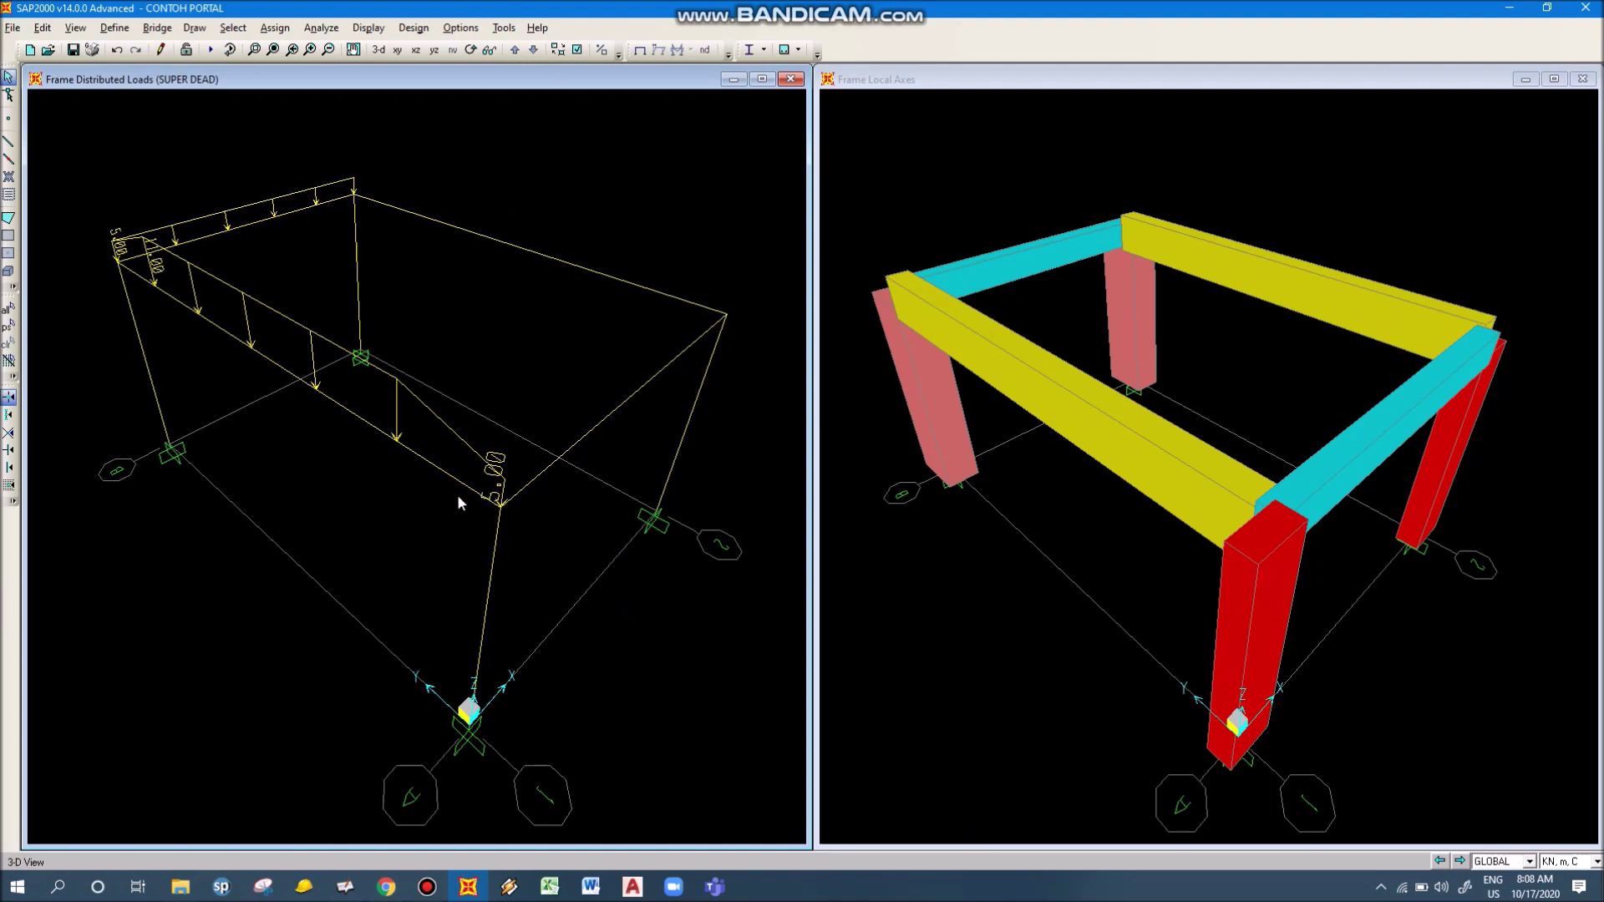
Undo the last load assignment and reassign the same trapezoidal load to the front long top beam together with the uniform load of 5 kN/m
key(ctrl+z)
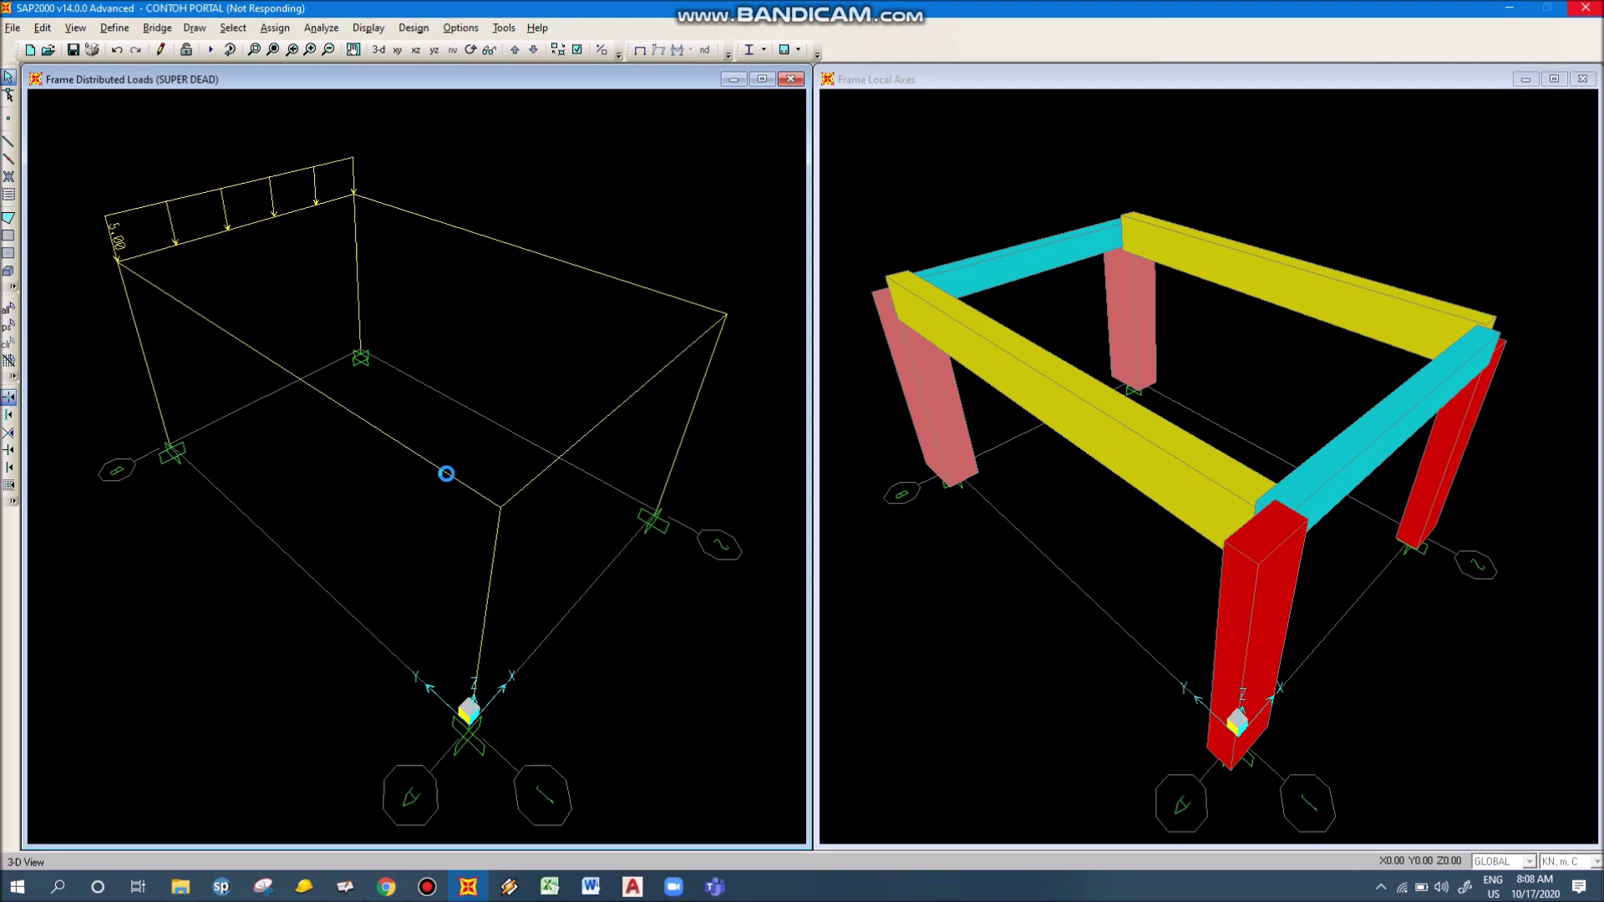
click(446, 473)
click(275, 28)
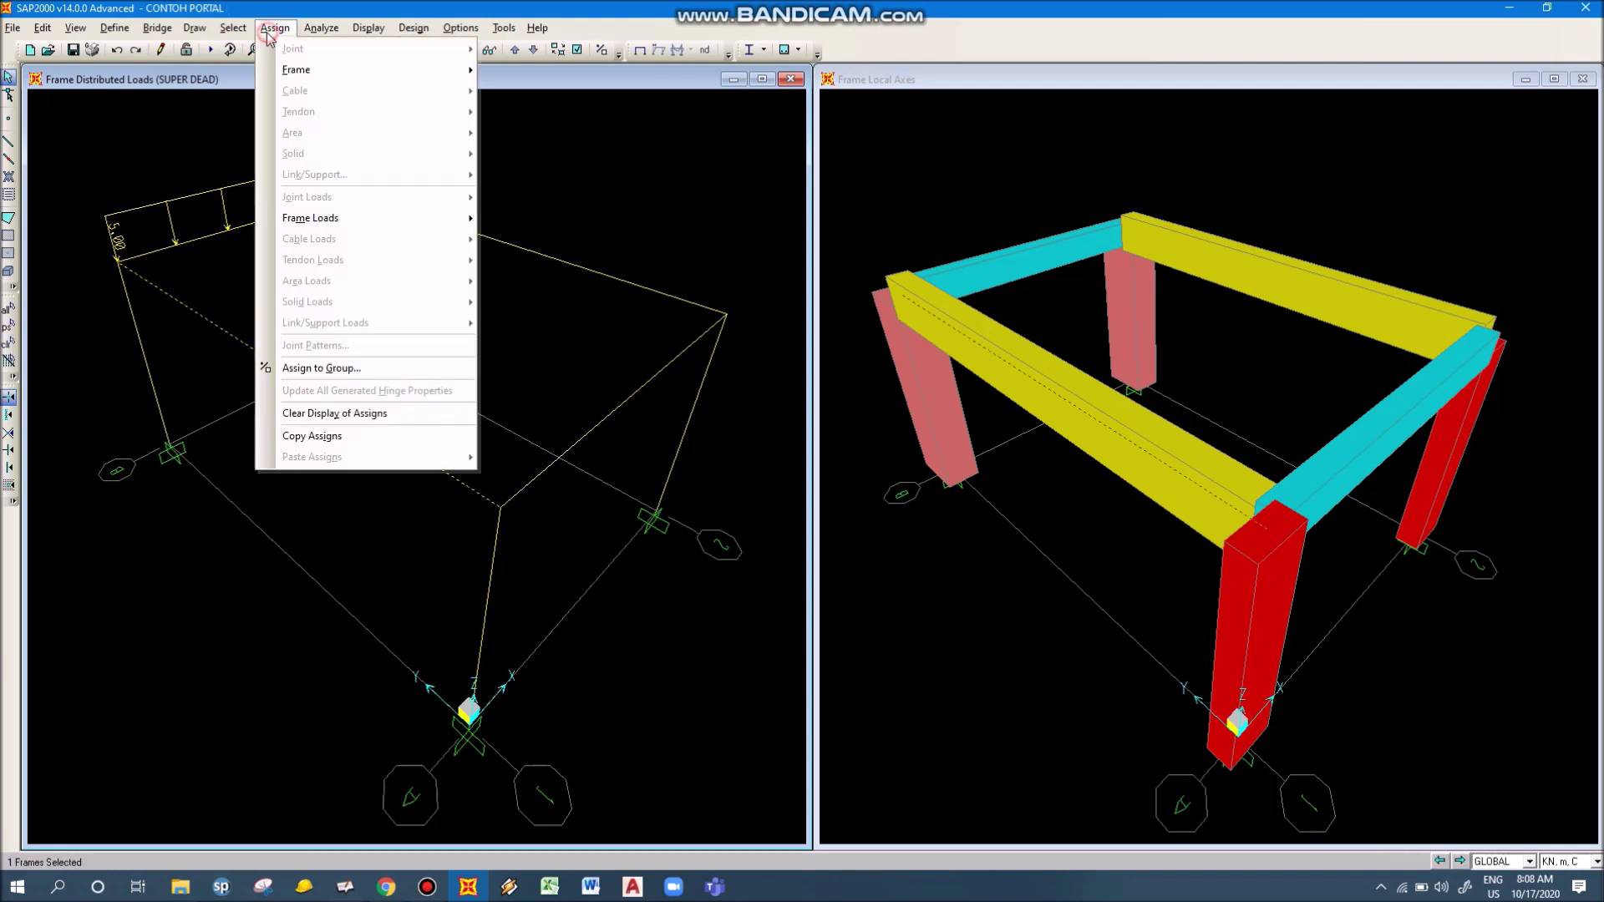
mouse_move(361, 223)
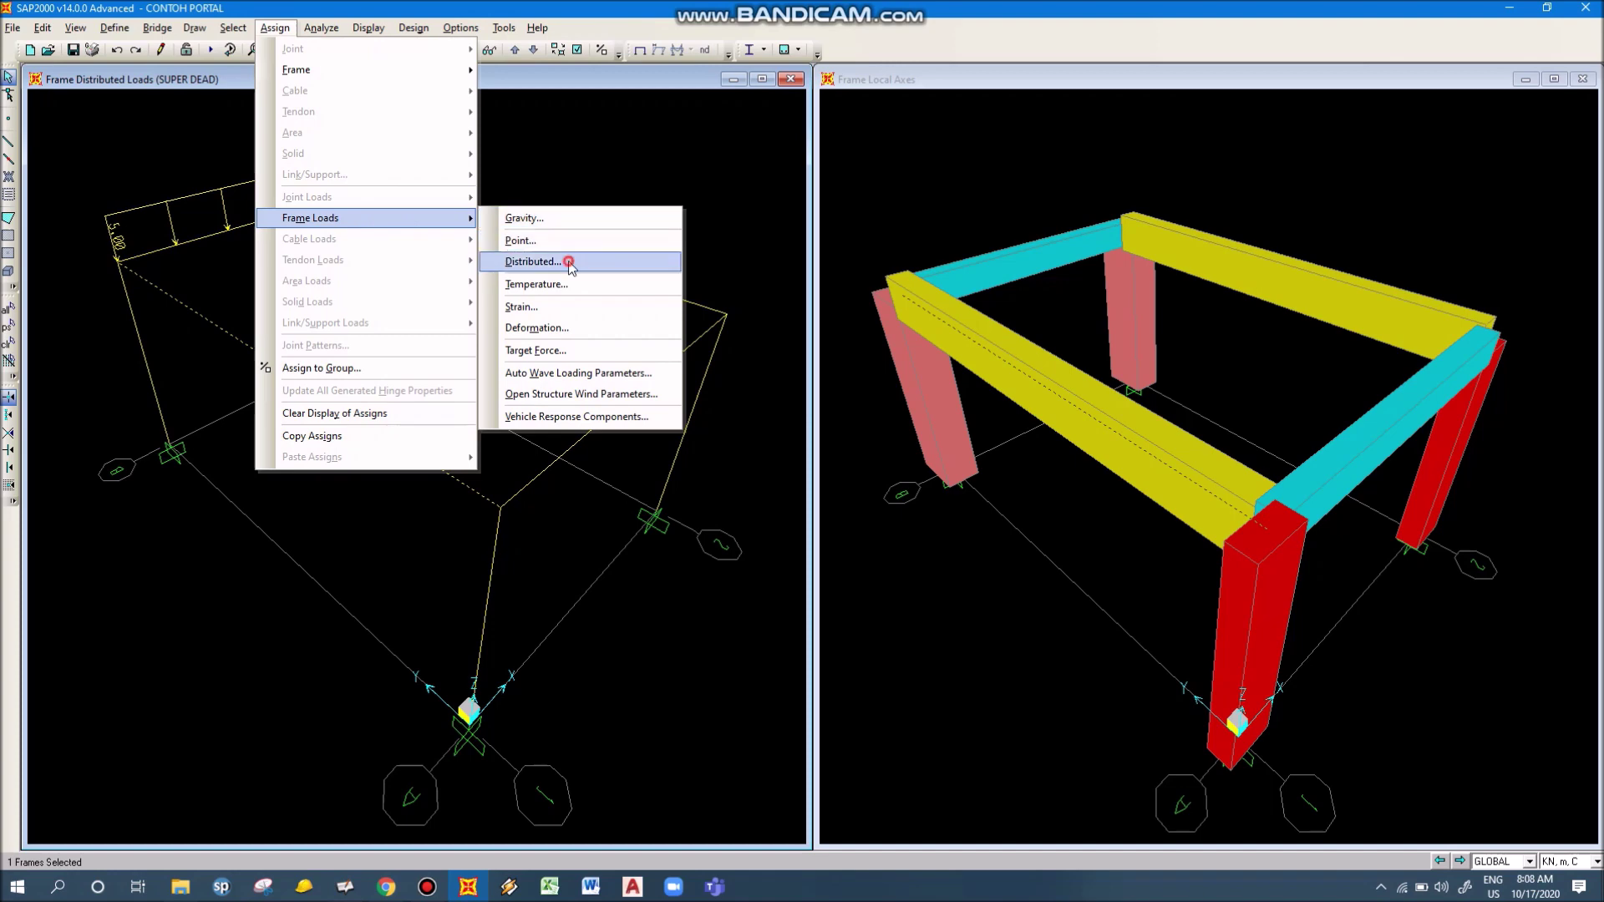
click(615, 260)
double_click(725, 573)
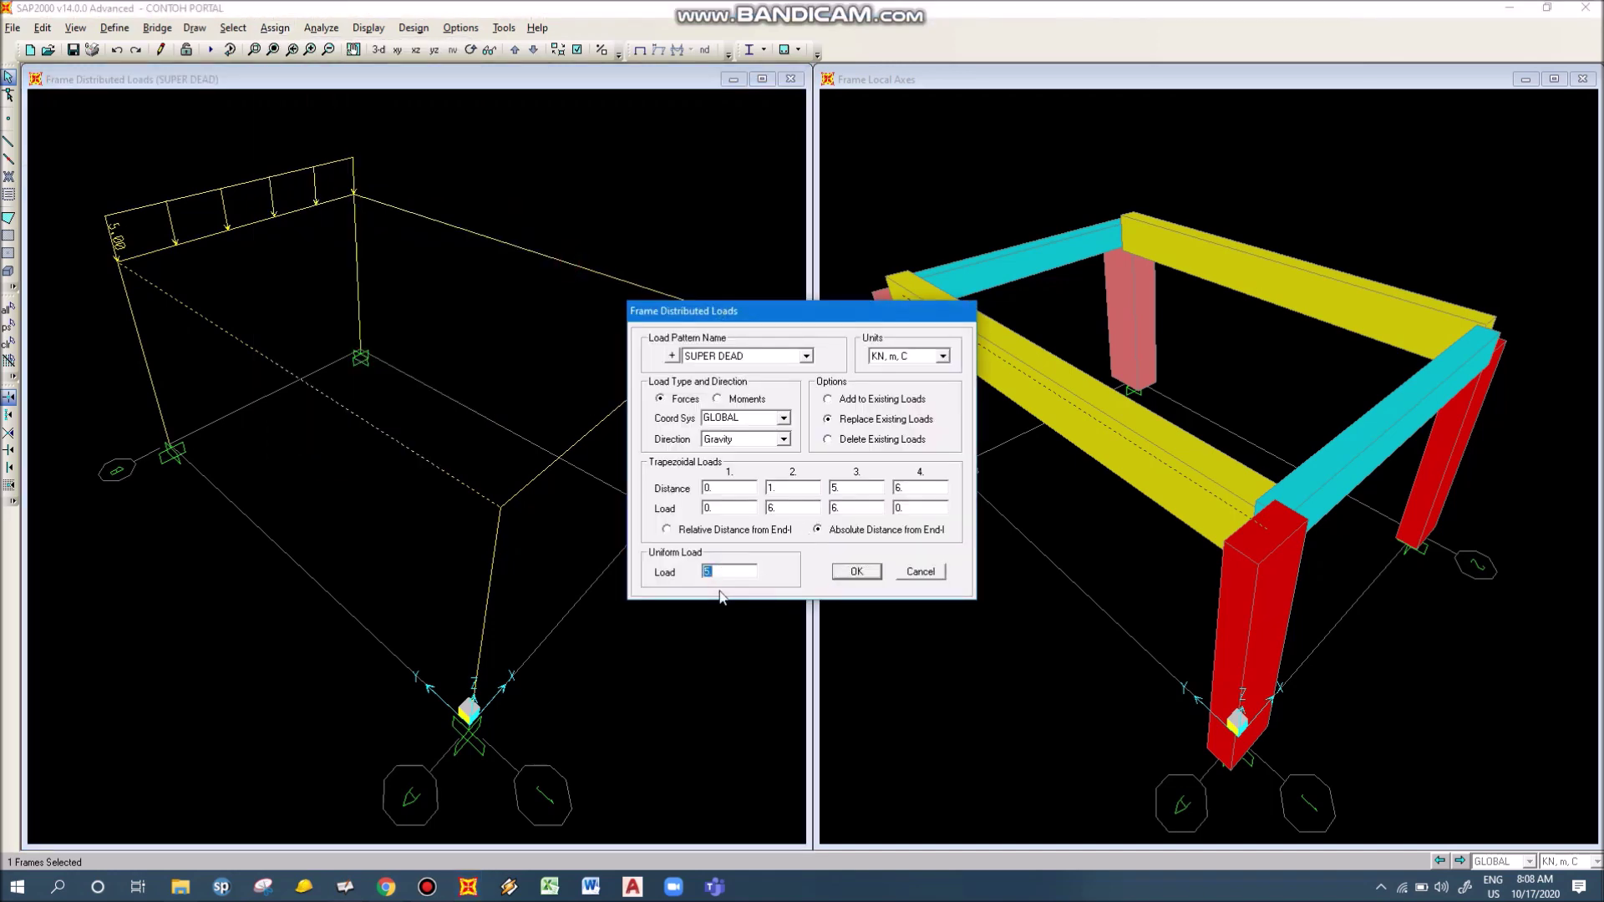
click(855, 573)
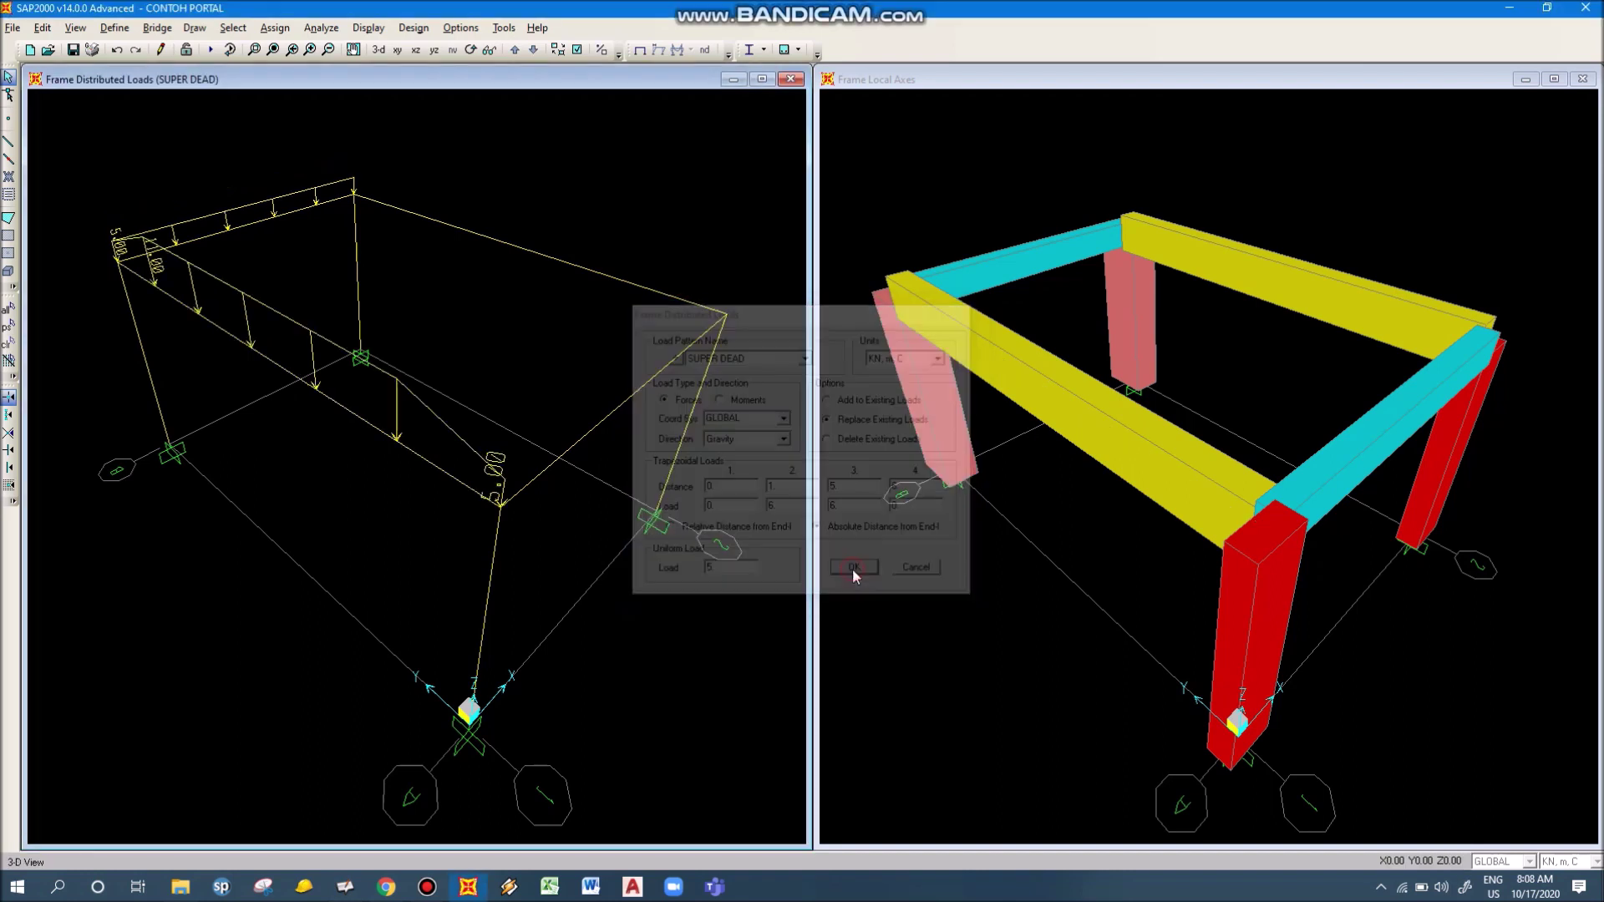
View the front long top beam from the side and show only that beam to examine its combined load shape
click(469, 53)
drag(429, 432, 576, 373)
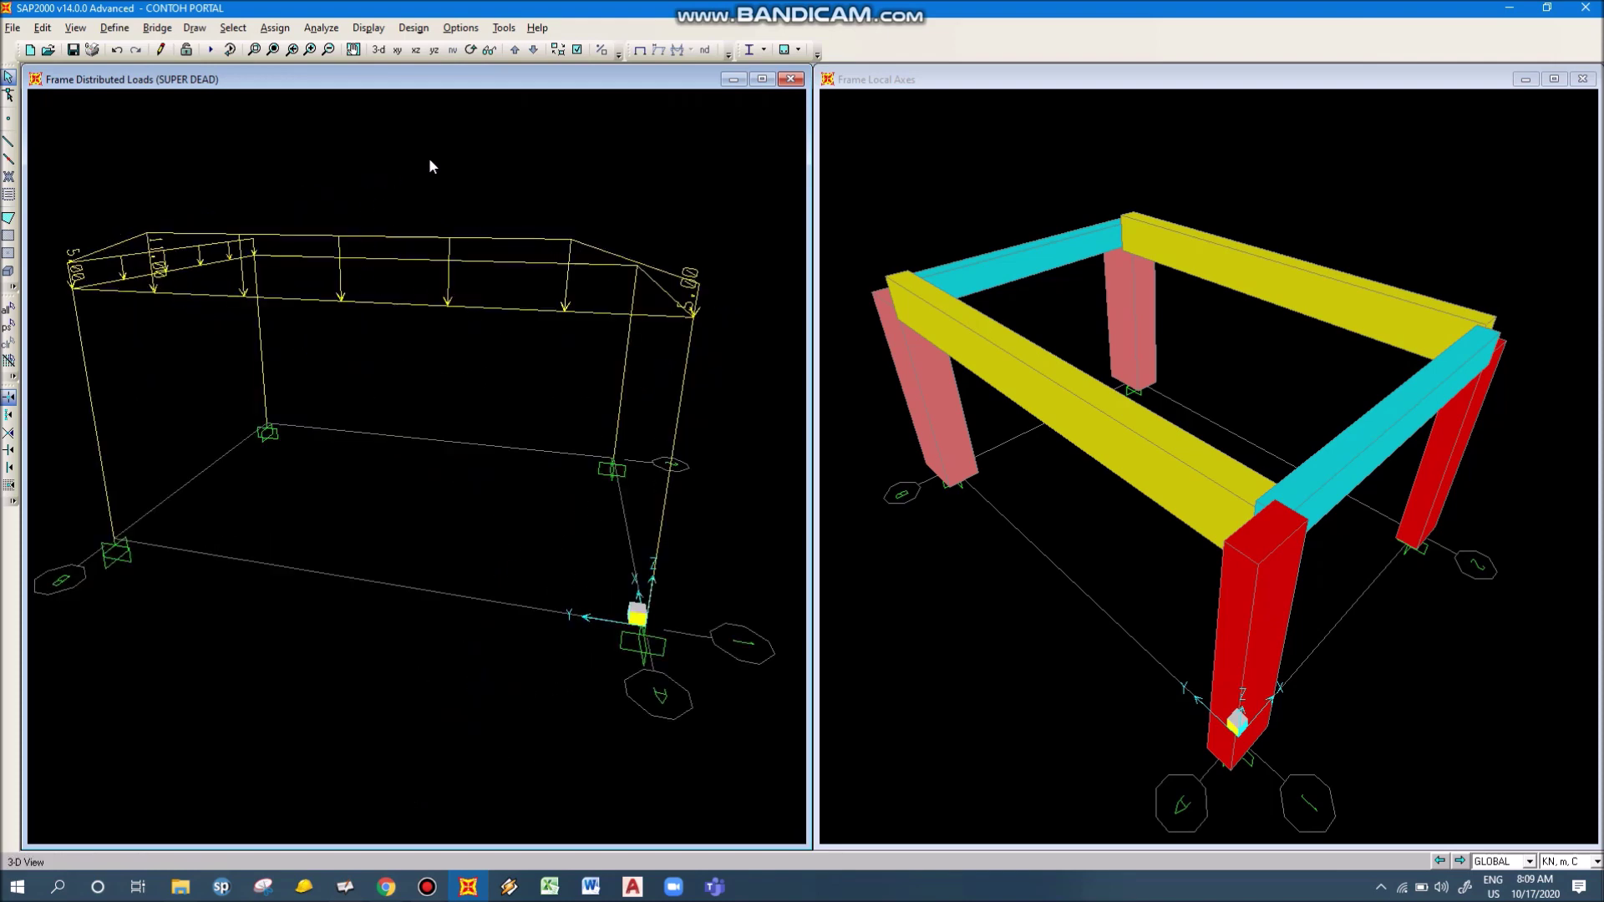
right_click(366, 299)
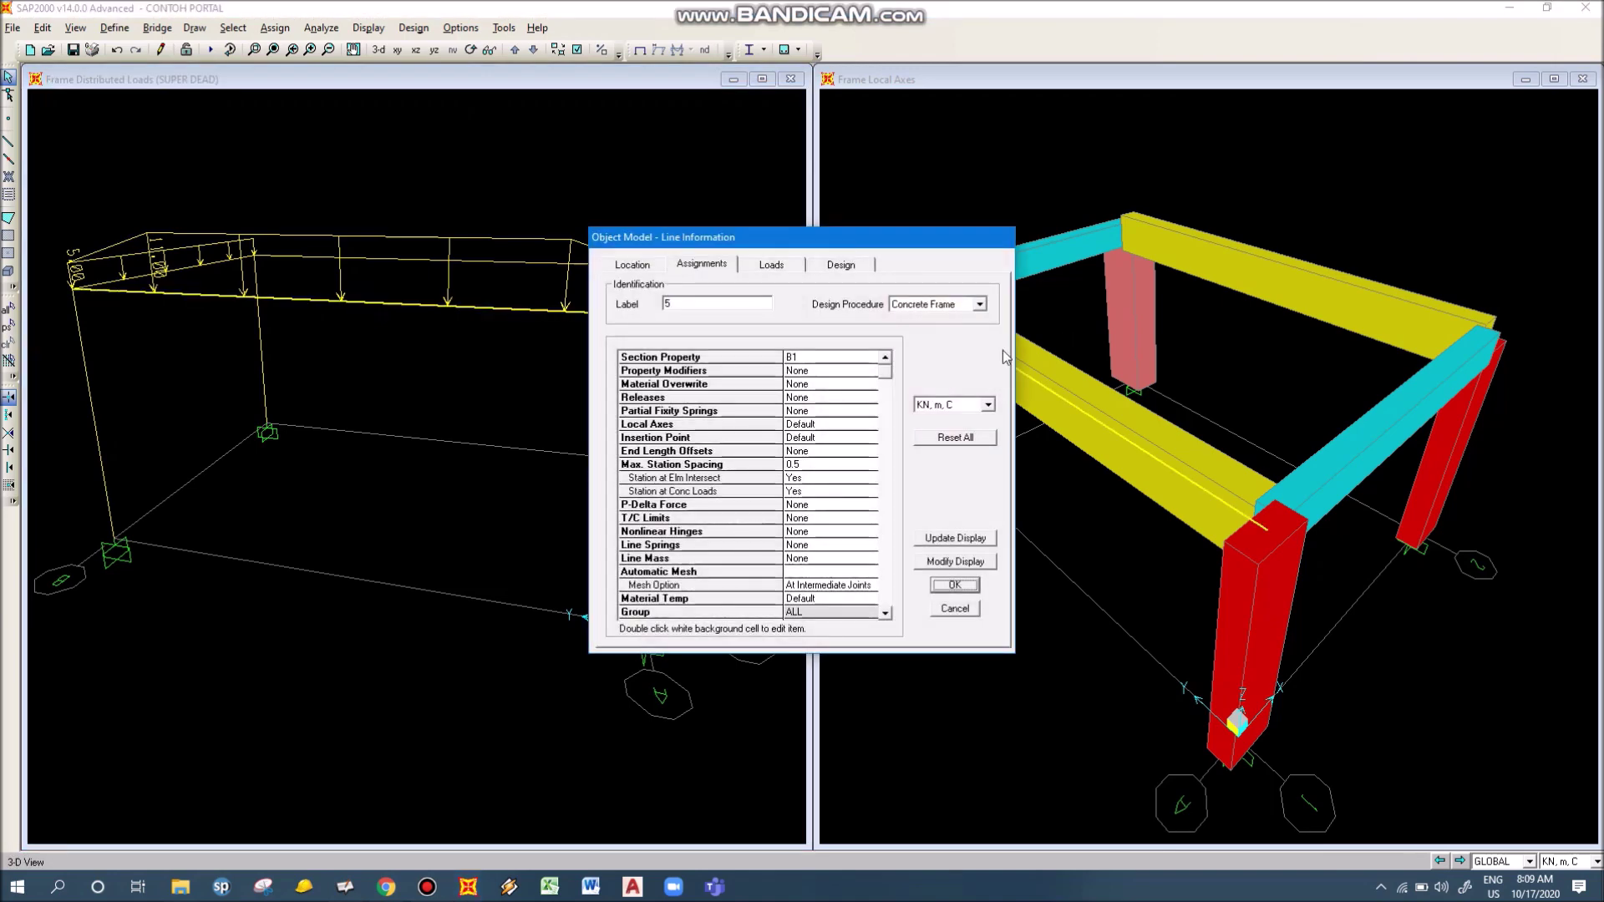
key(Escape)
right_click(491, 312)
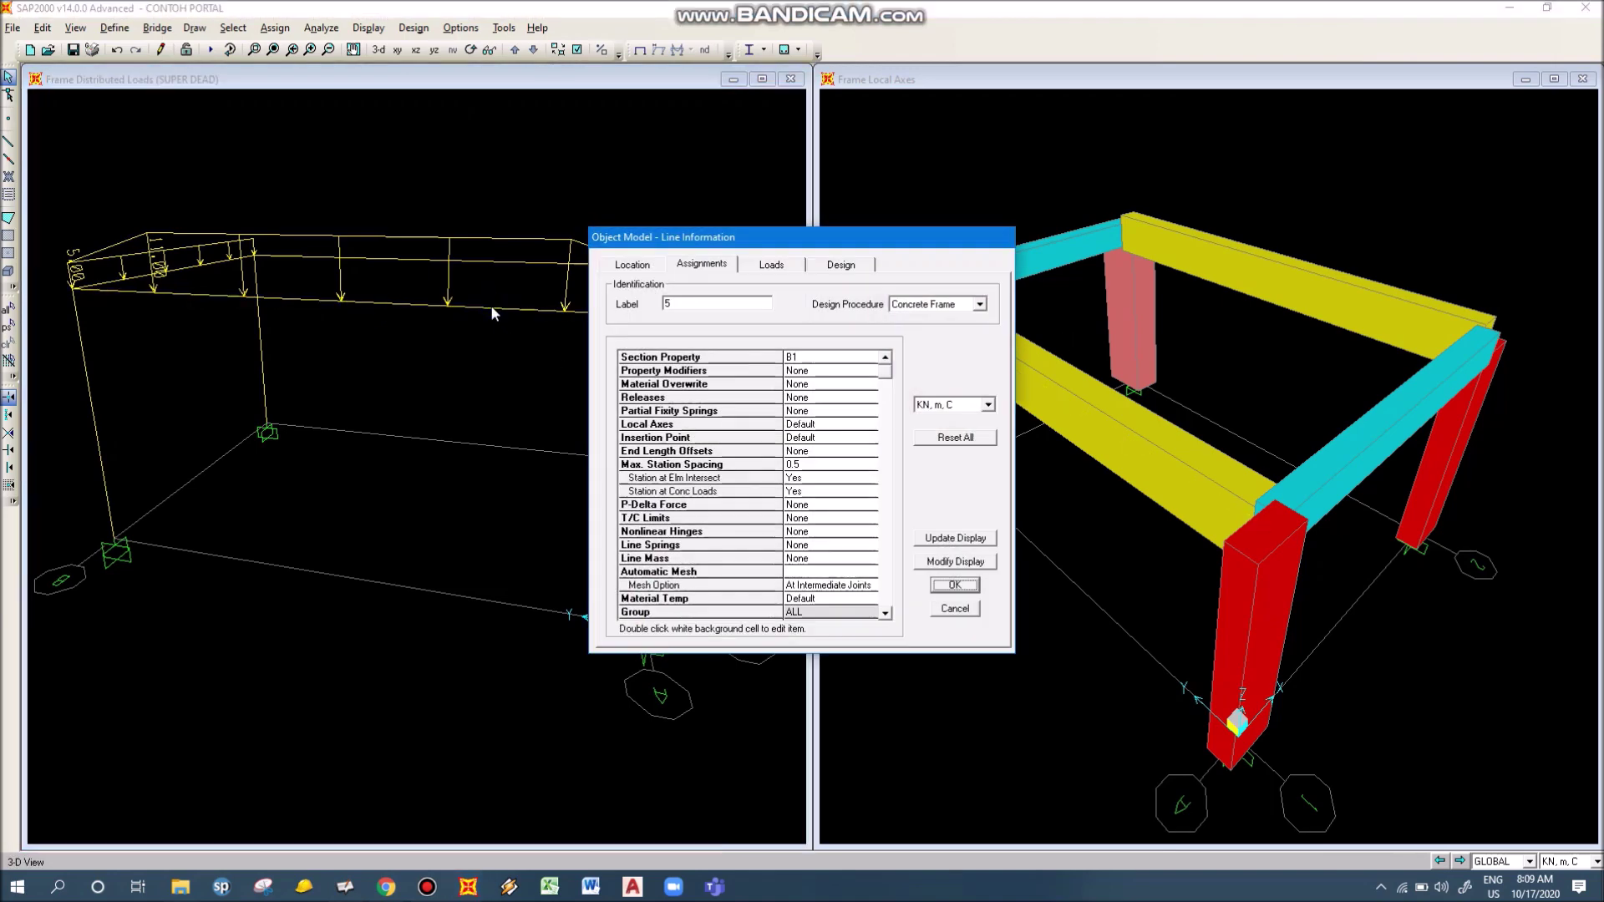
key(Escape)
click(491, 312)
right_click(493, 162)
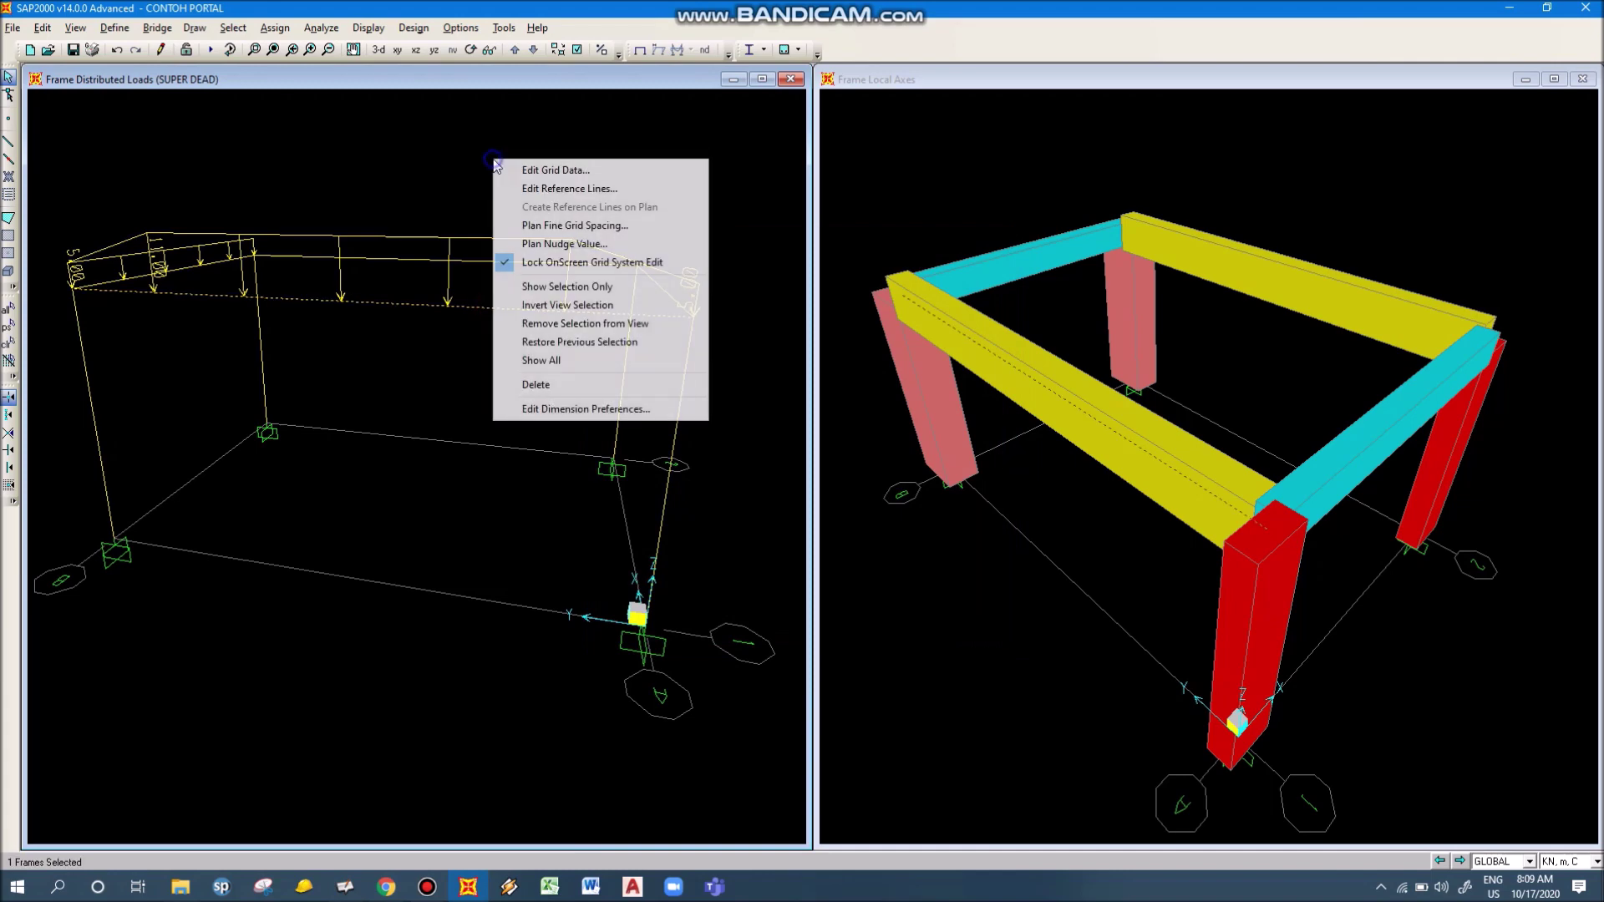
click(543, 286)
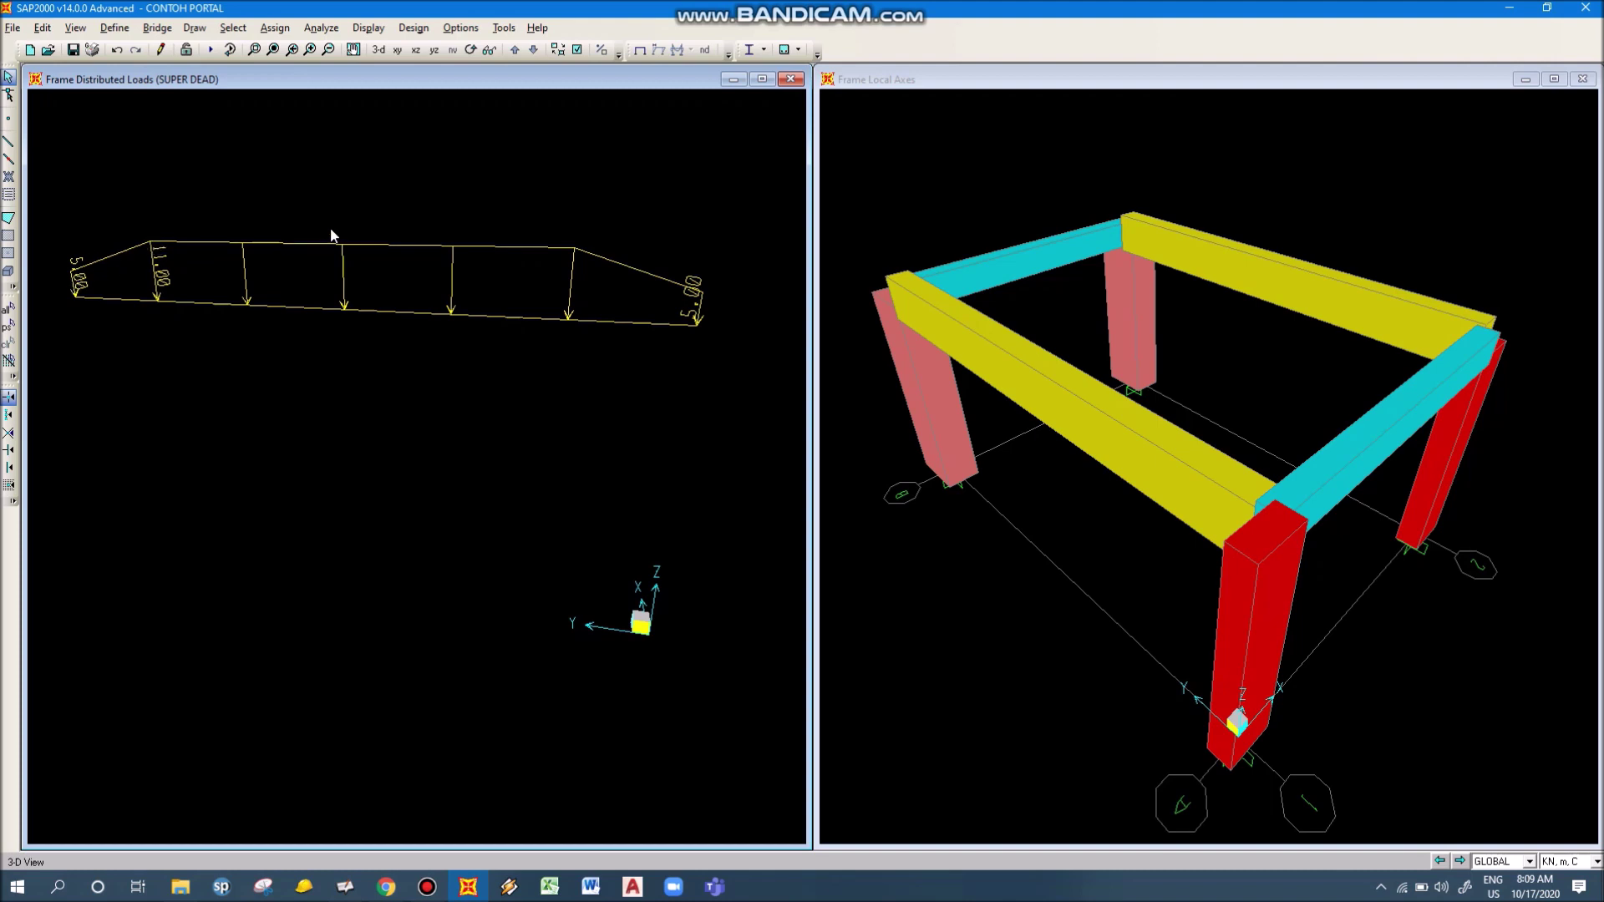
Show all members again and return the distributed load view to an angled 3D view of the frame
right_click(410, 174)
click(518, 373)
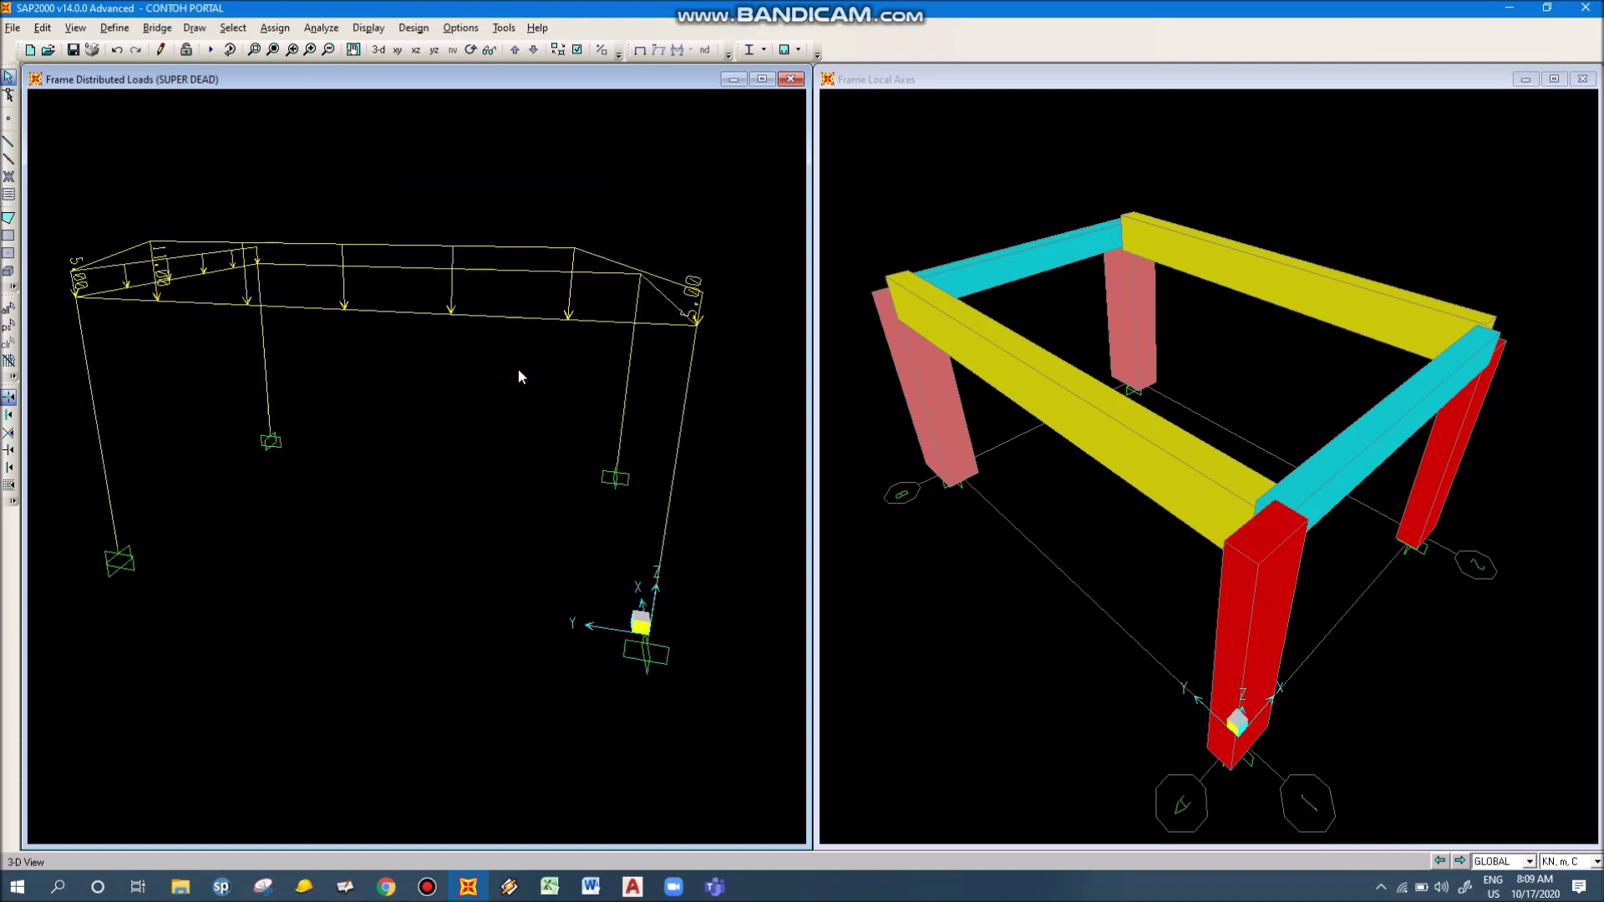
click(471, 52)
drag(608, 321, 530, 442)
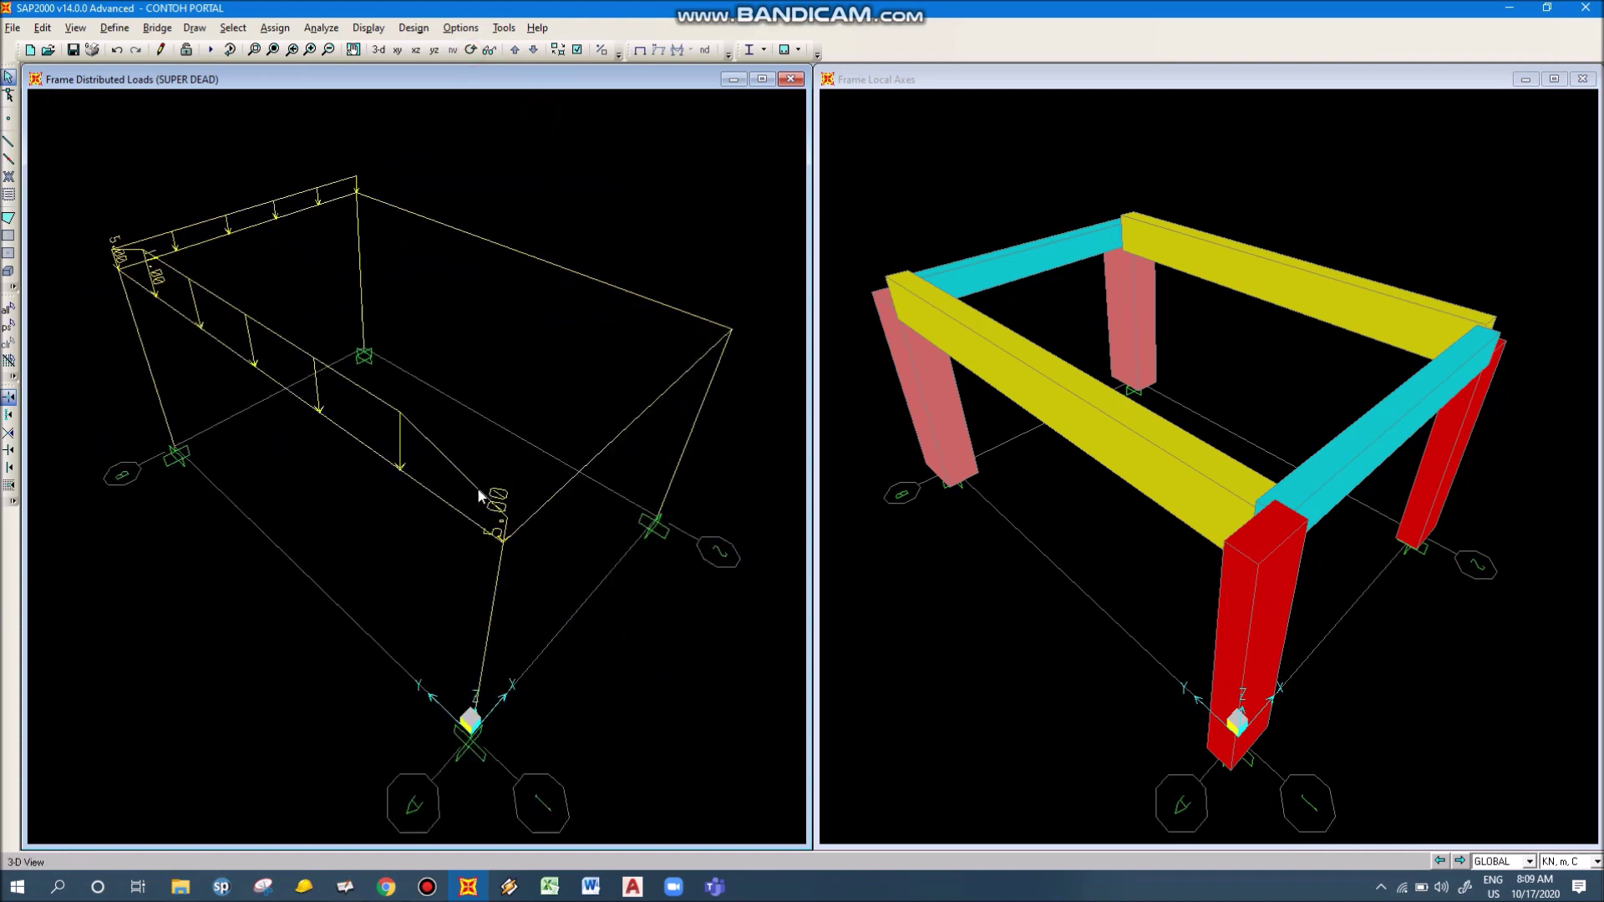
Set the uniform load on the front long top beam to 0, keeping the trapezoidal load, and view the result from the side
click(415, 478)
click(277, 28)
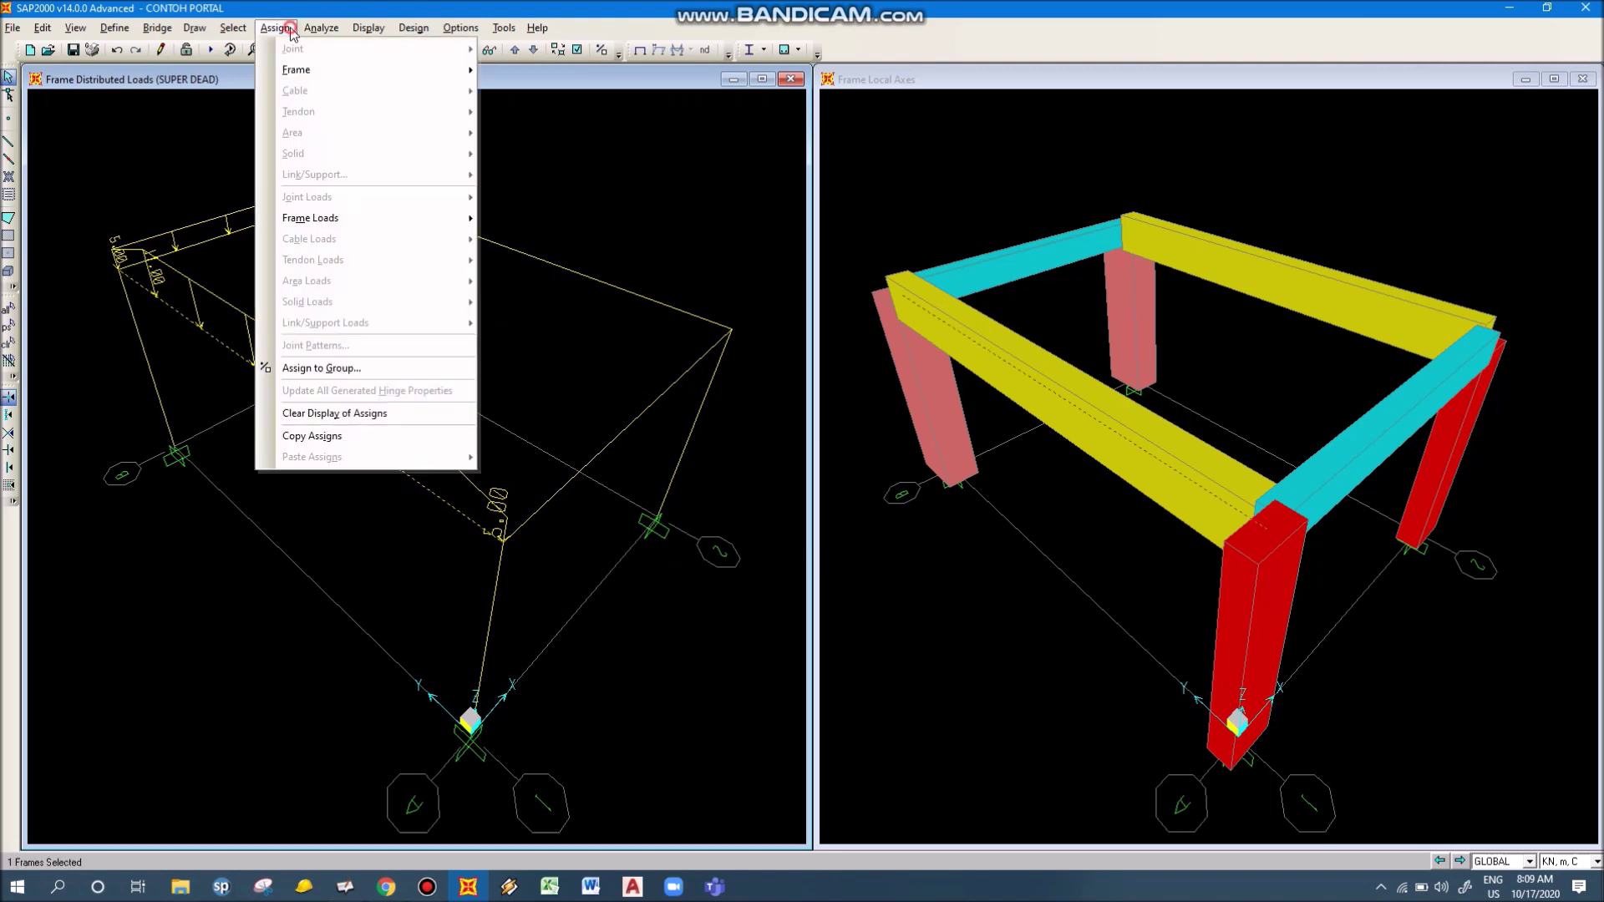
mouse_move(355, 219)
click(598, 259)
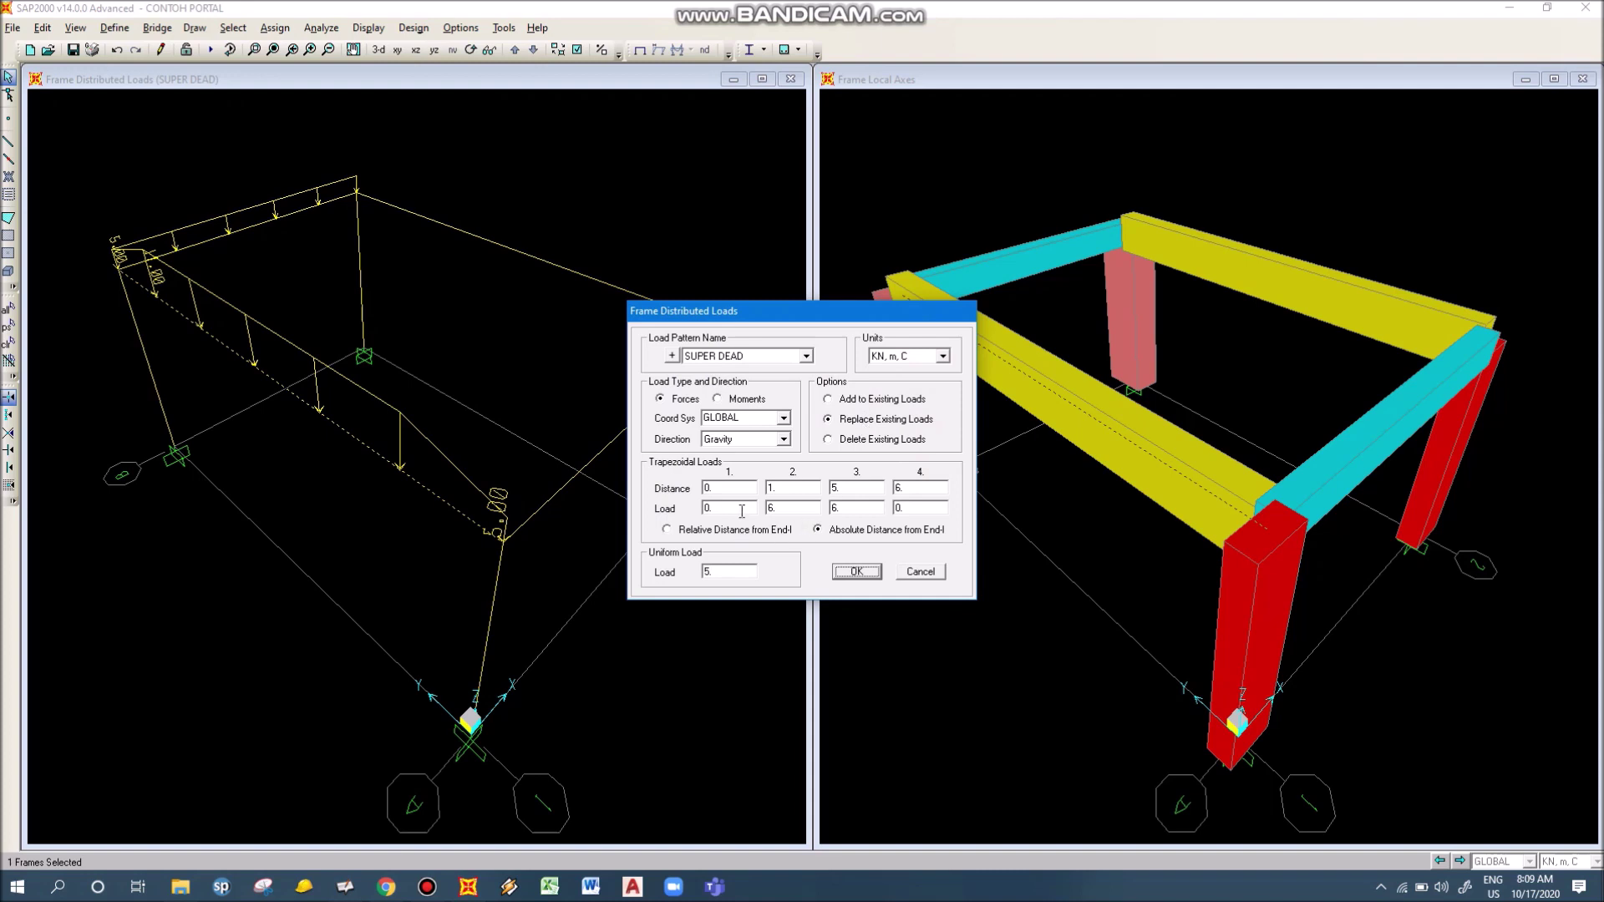
double_click(734, 572)
text(0)
click(852, 575)
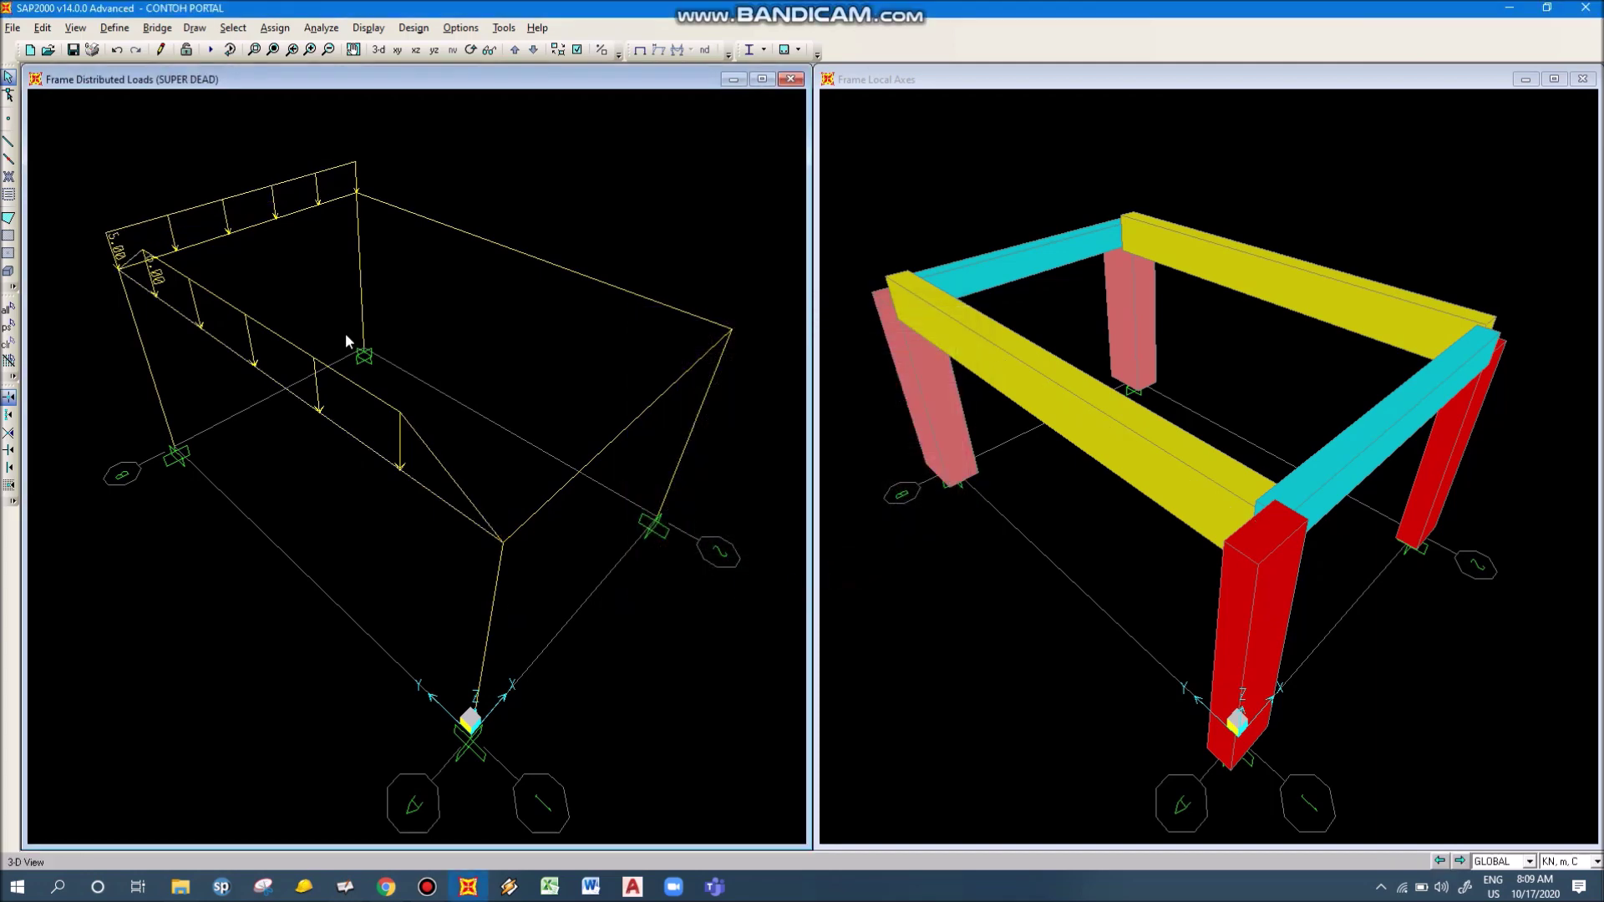
click(470, 50)
drag(205, 427, 389, 458)
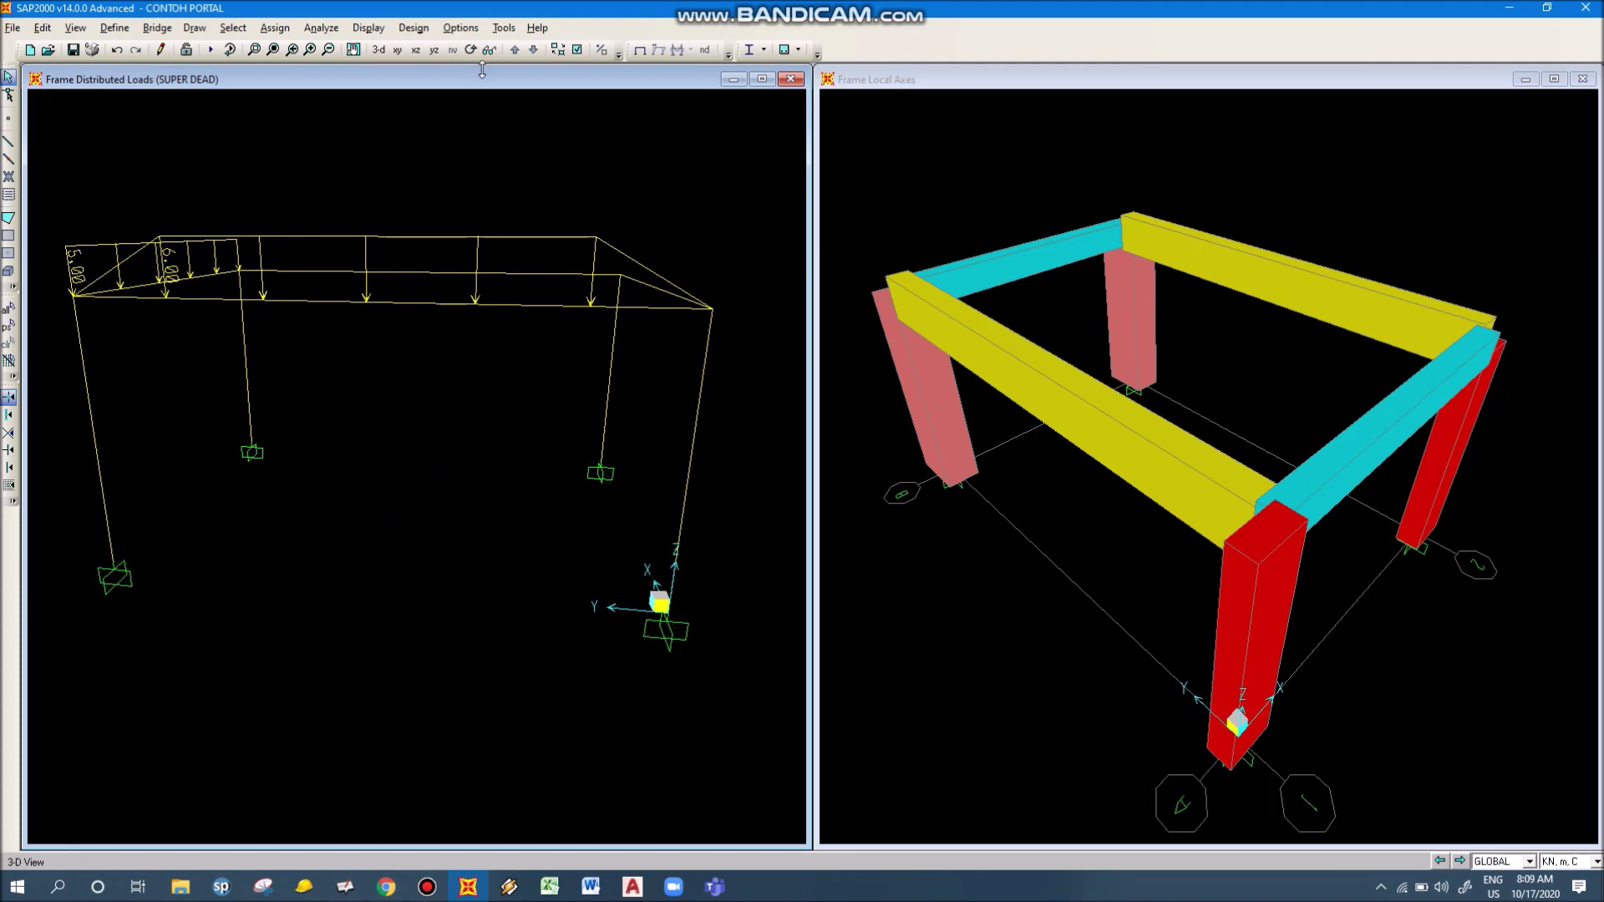
Rotate the distributed load view to see the front long top beam's trapezoidal load at an angle
click(470, 49)
drag(292, 533, 444, 541)
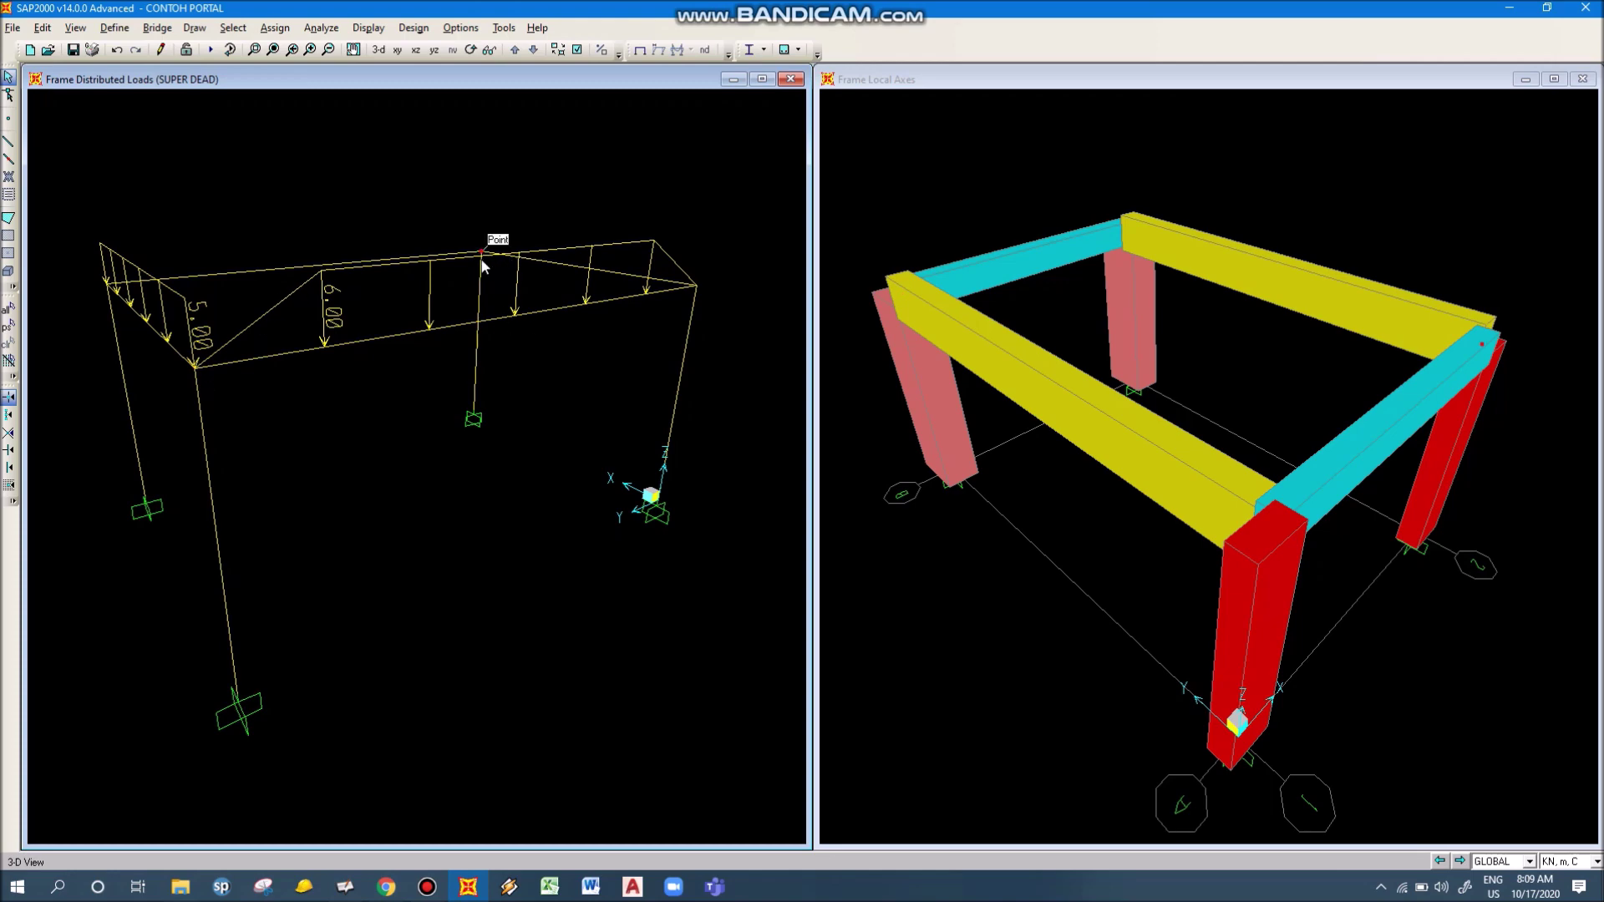
right_click(489, 172)
click(508, 182)
click(861, 451)
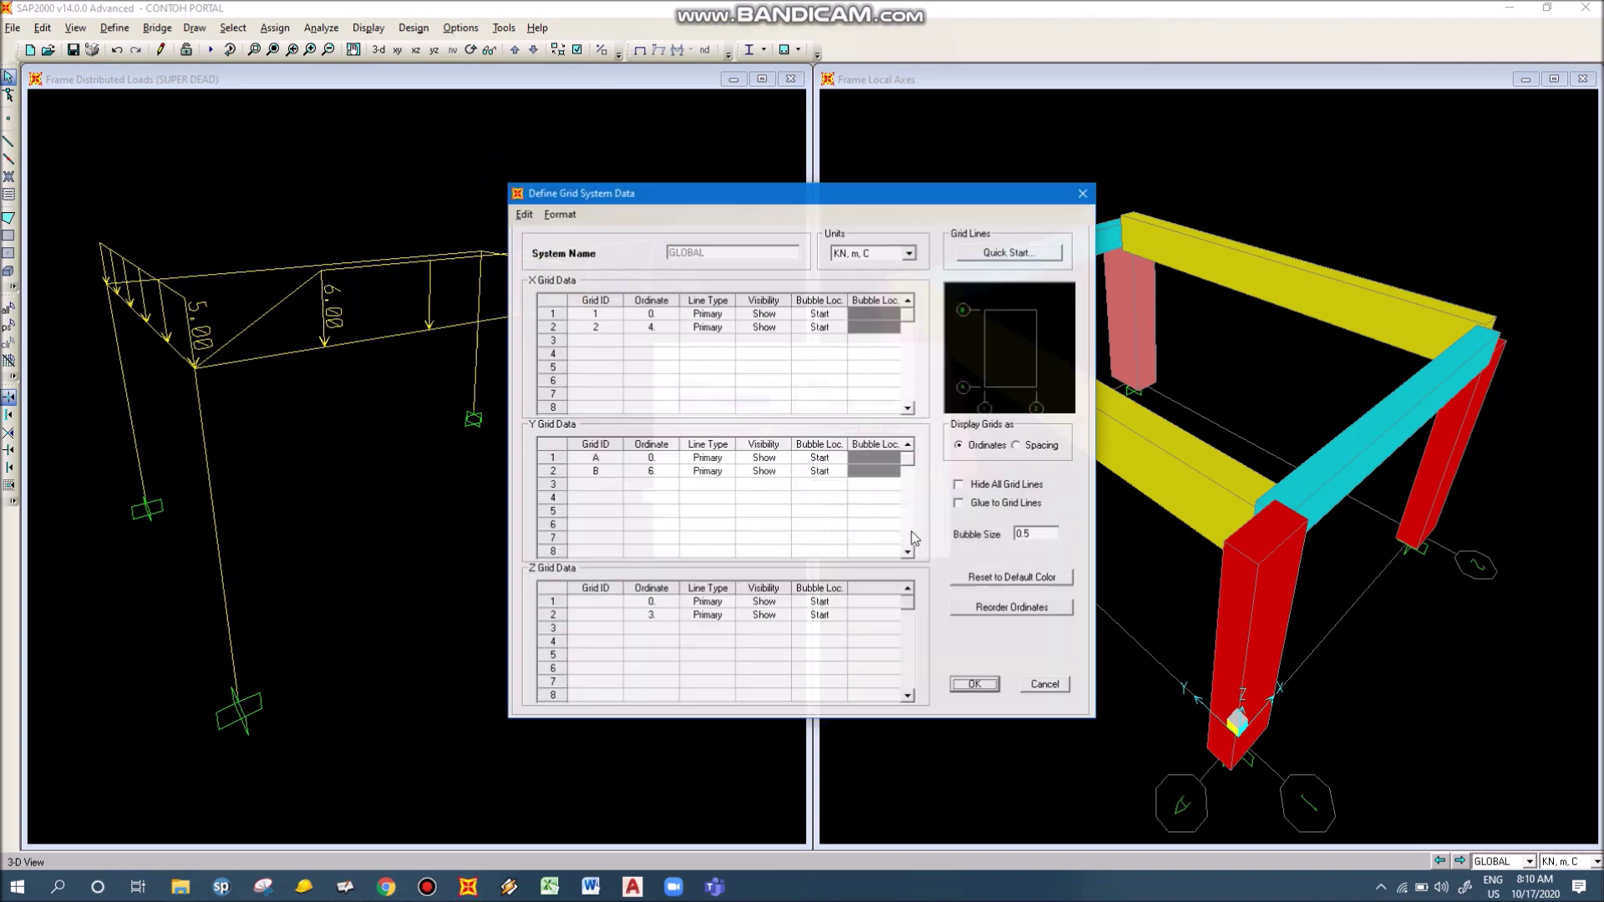
key(Escape)
key(Escape)
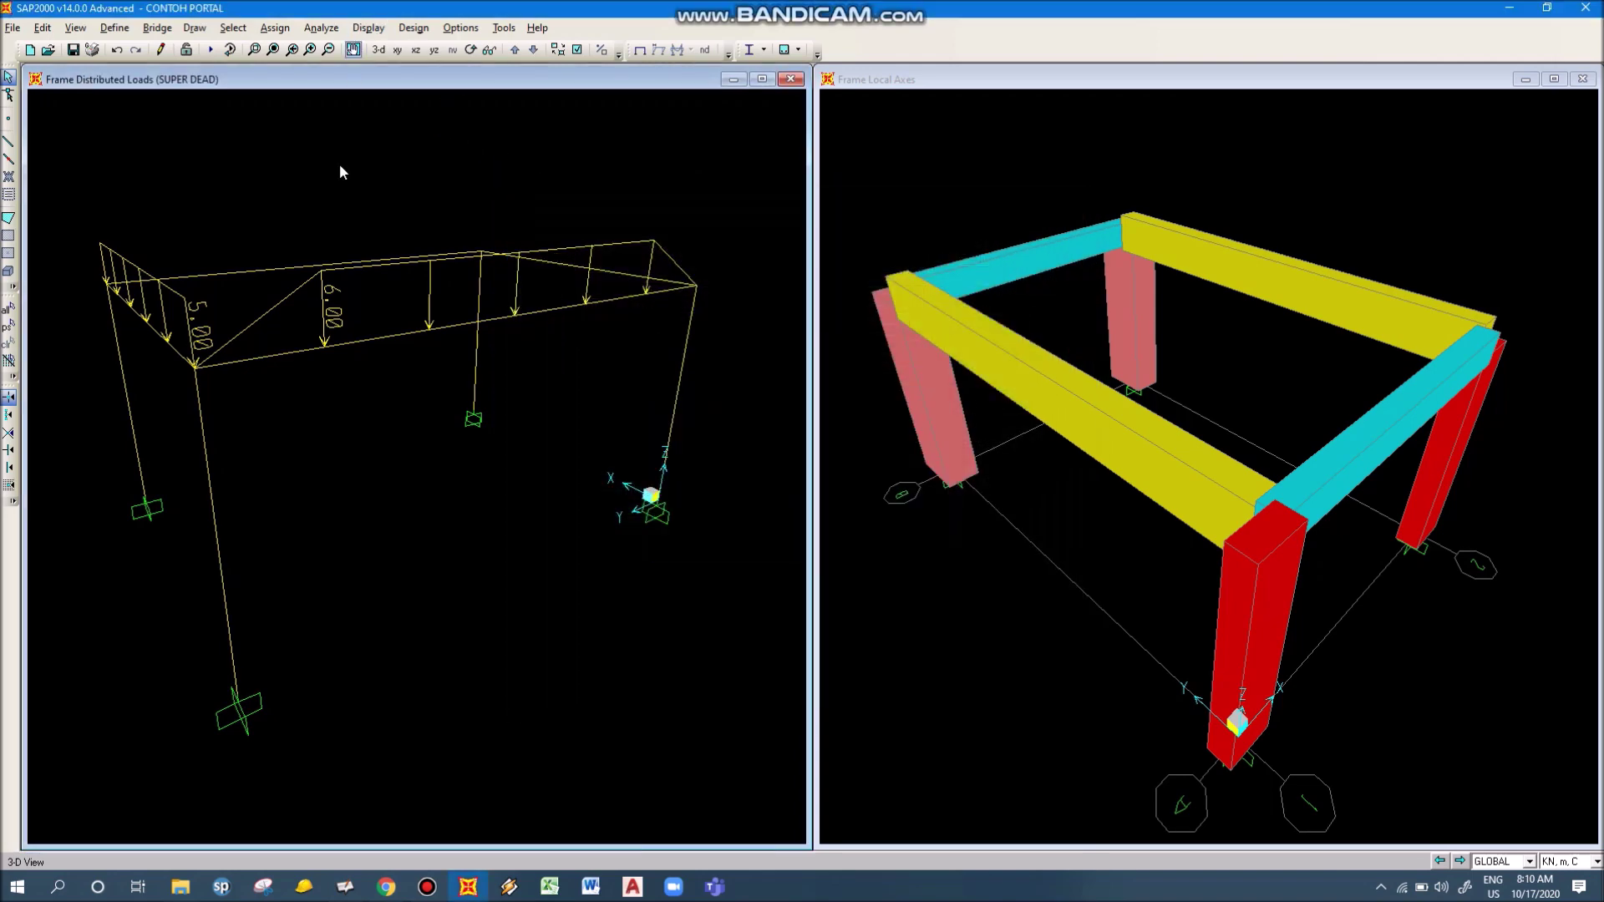
Select the front long top beam and review its distributed load settings without changing them
click(359, 341)
click(274, 28)
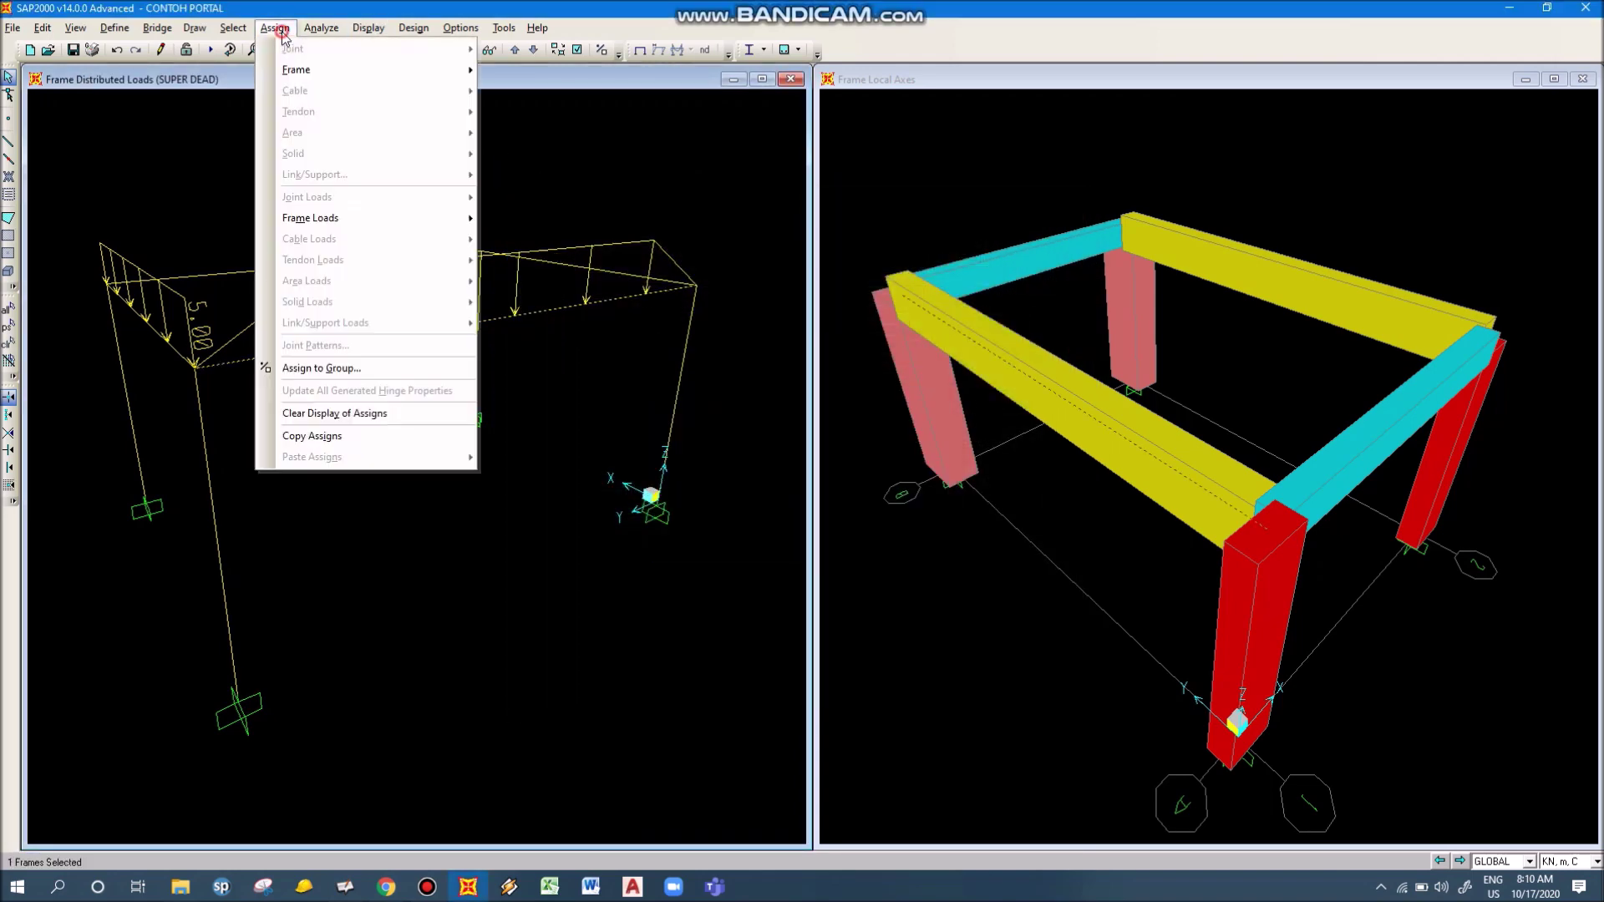
mouse_move(338, 219)
click(630, 266)
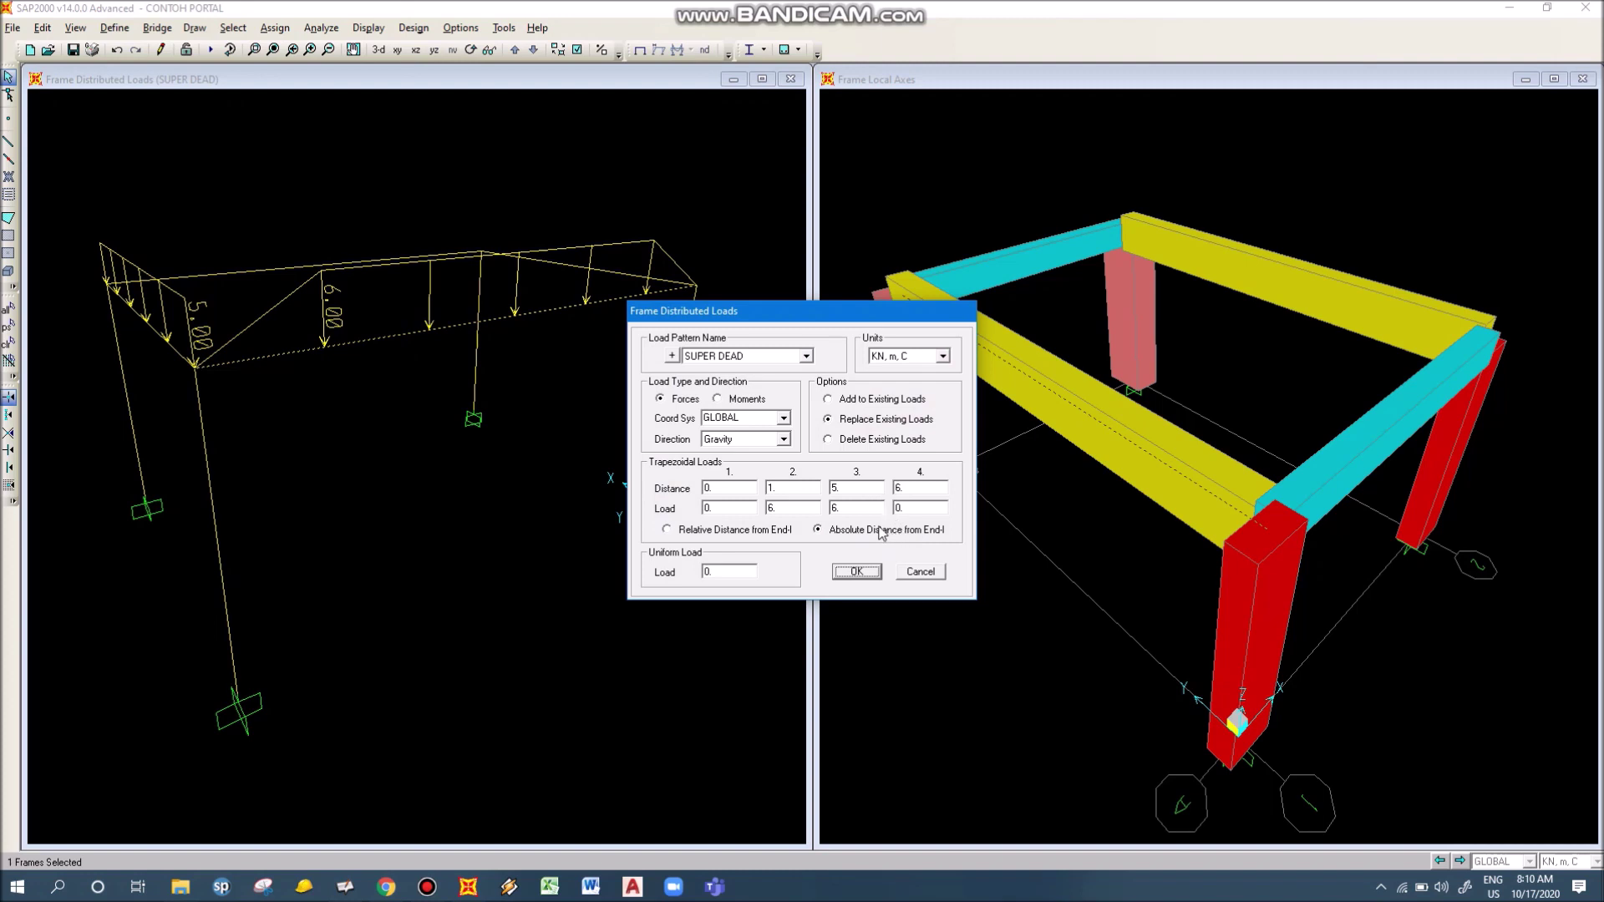
key(Return)
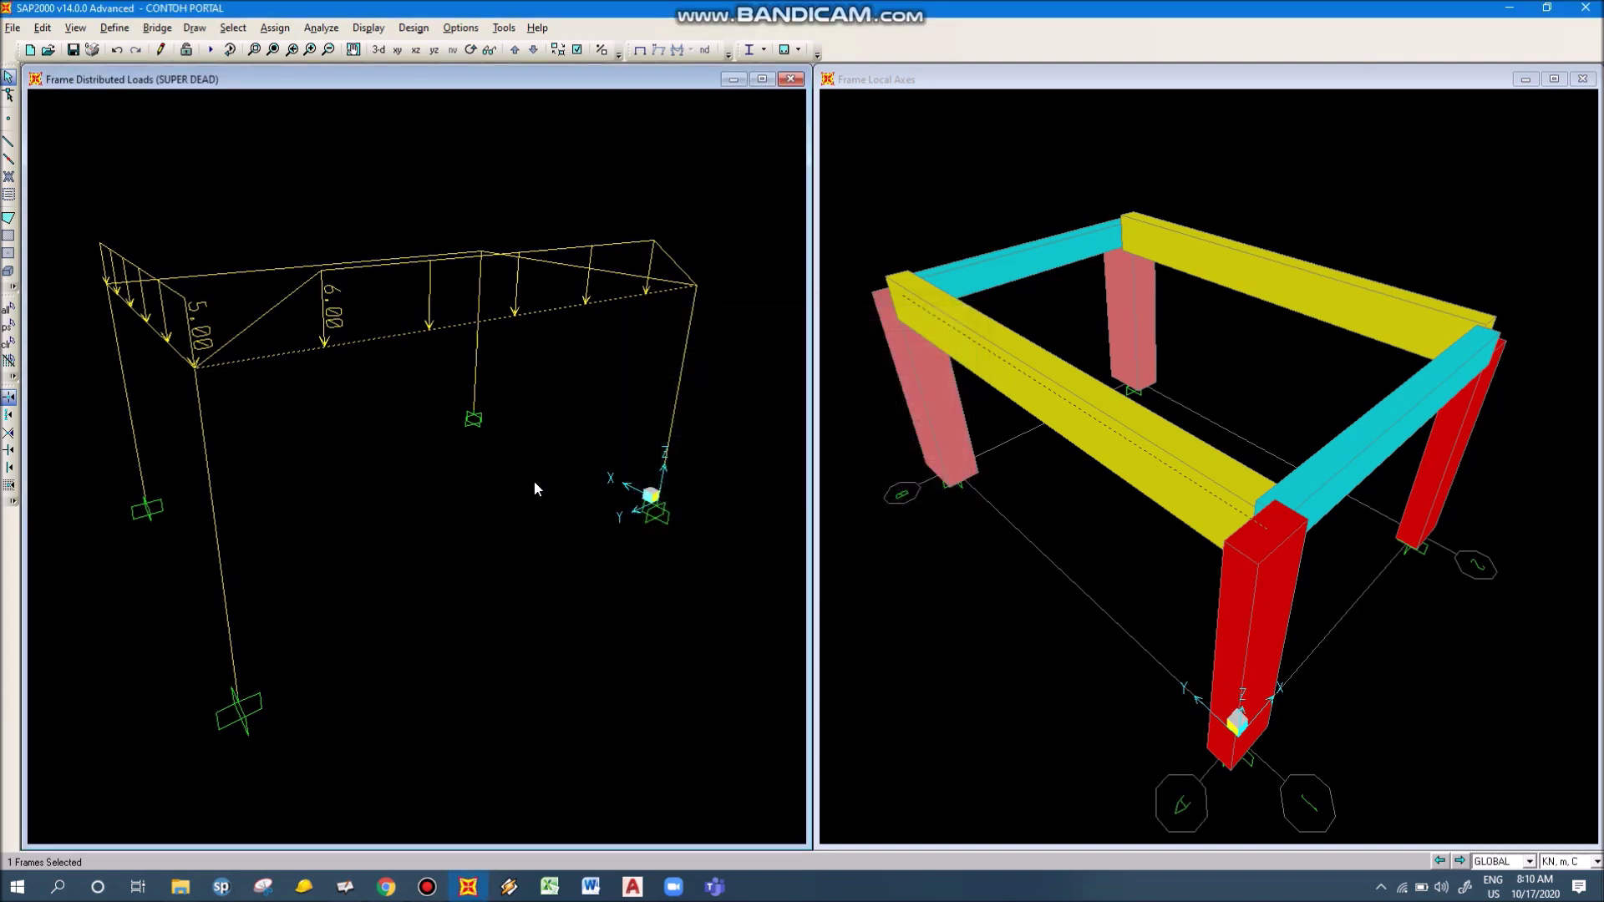
Show only the selected beam to examine its trapezoidal load shape, and restore all members in the view
right_click(585, 163)
click(649, 280)
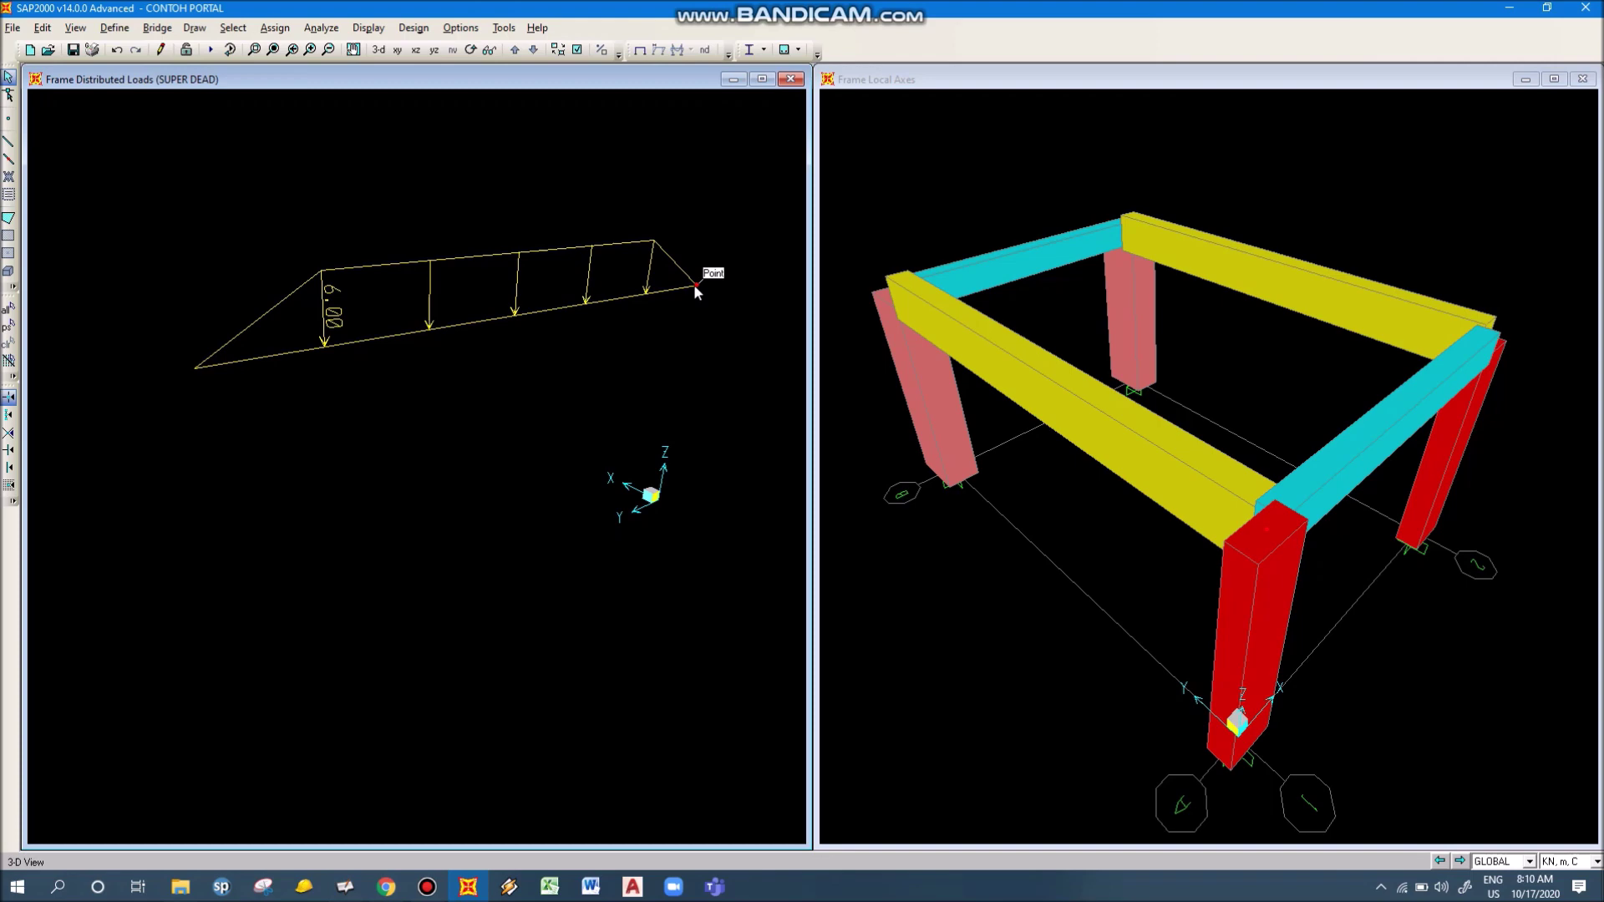
right_click(498, 167)
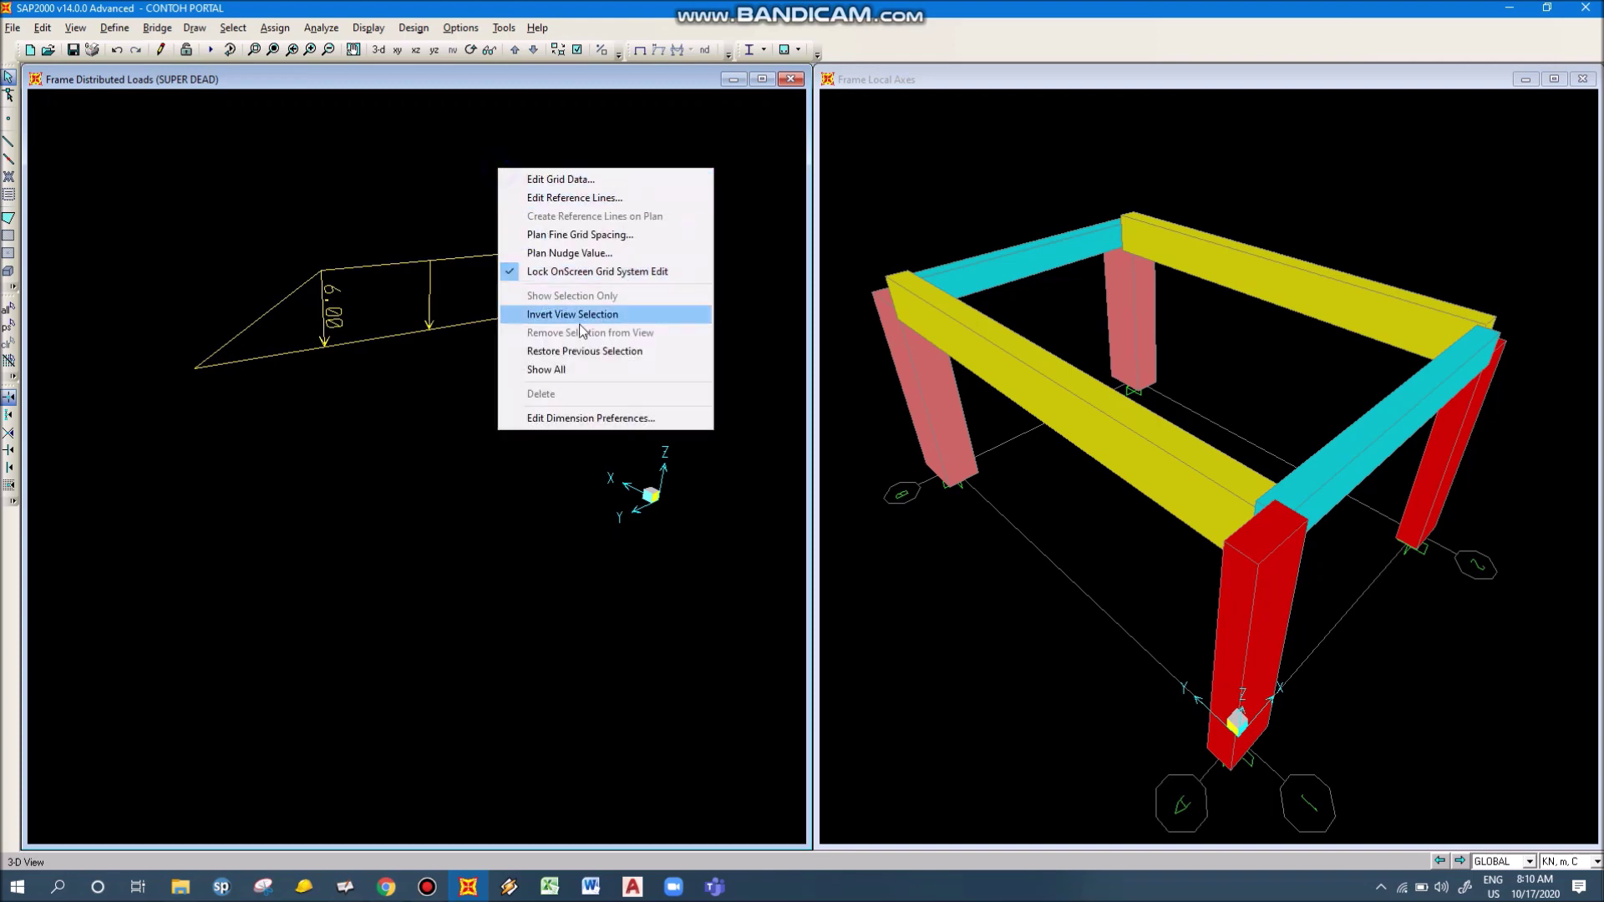
click(583, 368)
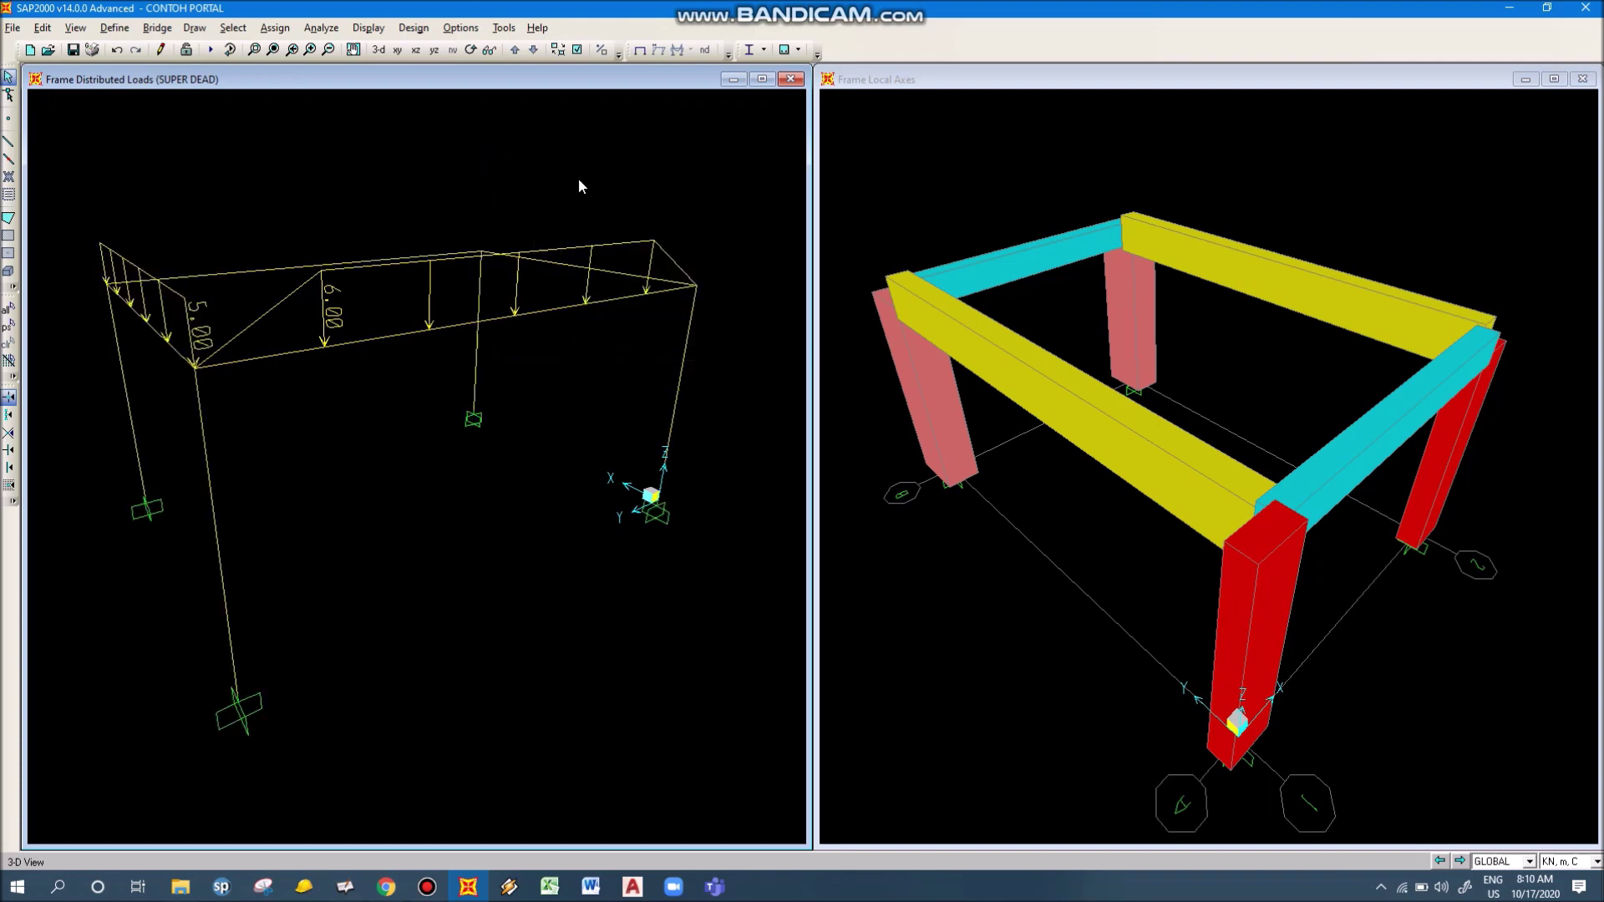
Rotate the frame to bring the two unloaded top beams into view and check the location data of each
click(512, 50)
drag(509, 359, 267, 309)
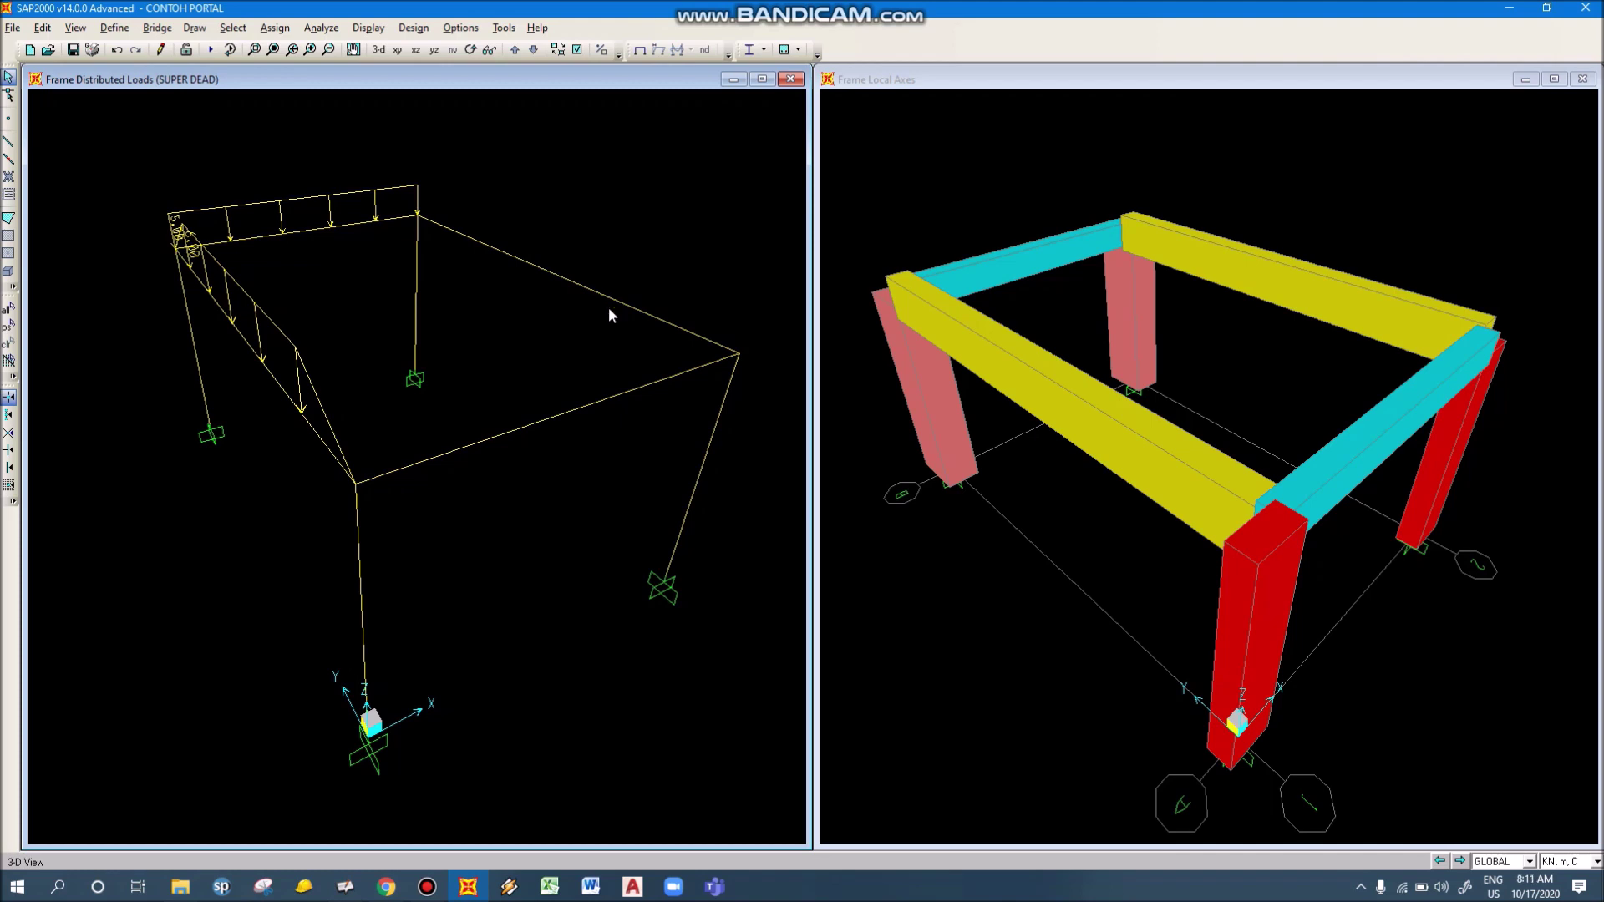
right_click(552, 416)
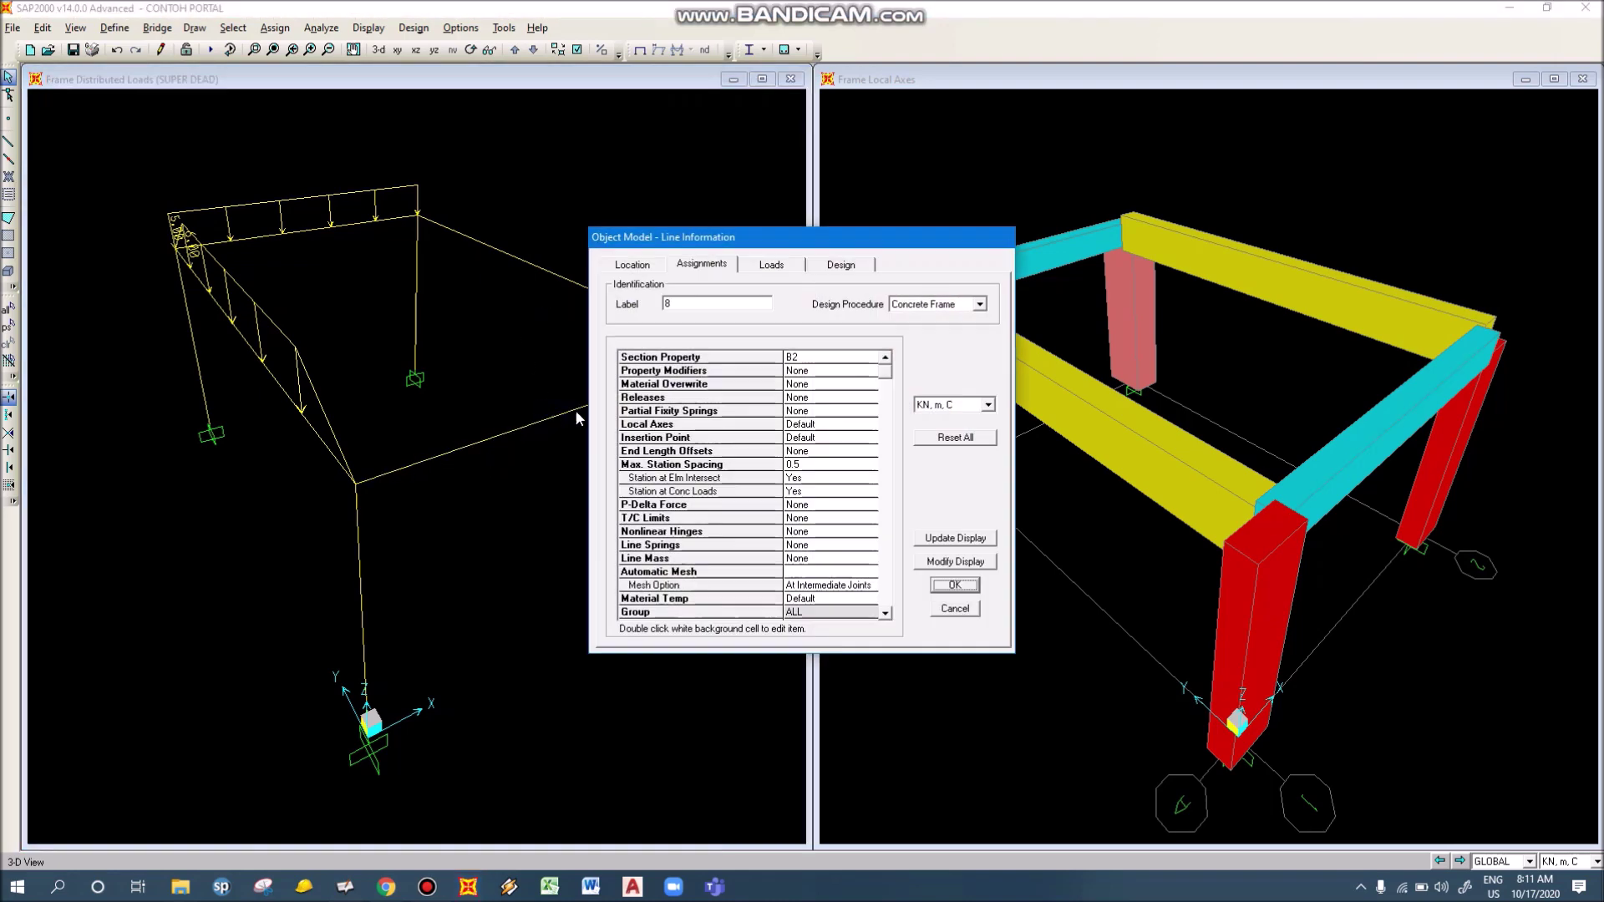
click(630, 264)
click(955, 608)
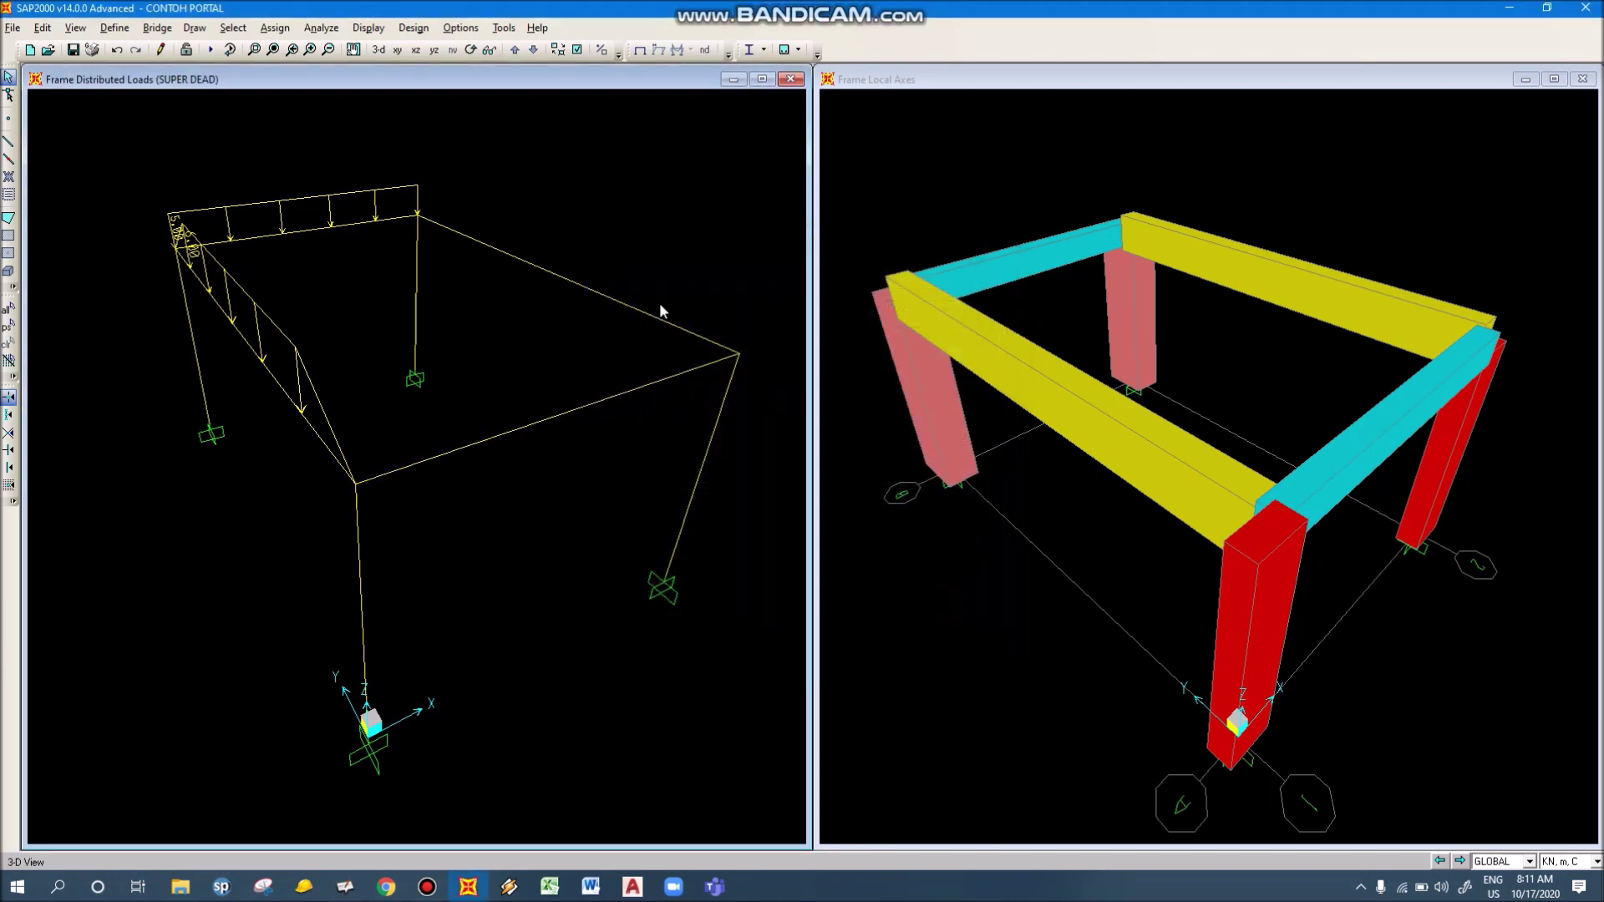
right_click(628, 304)
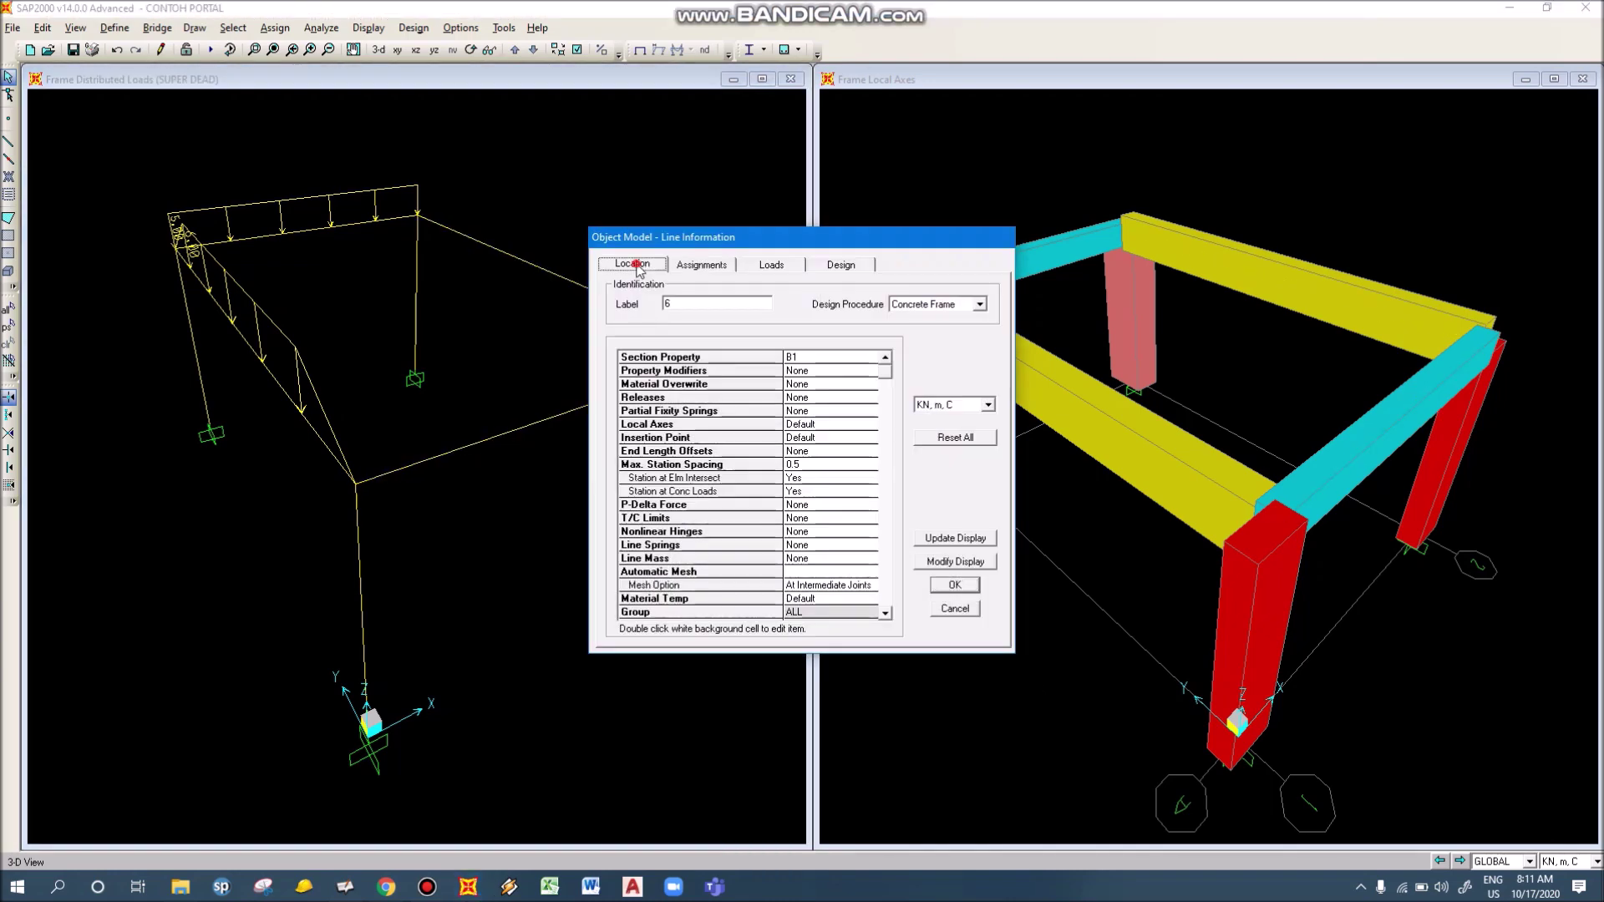
click(632, 264)
click(955, 608)
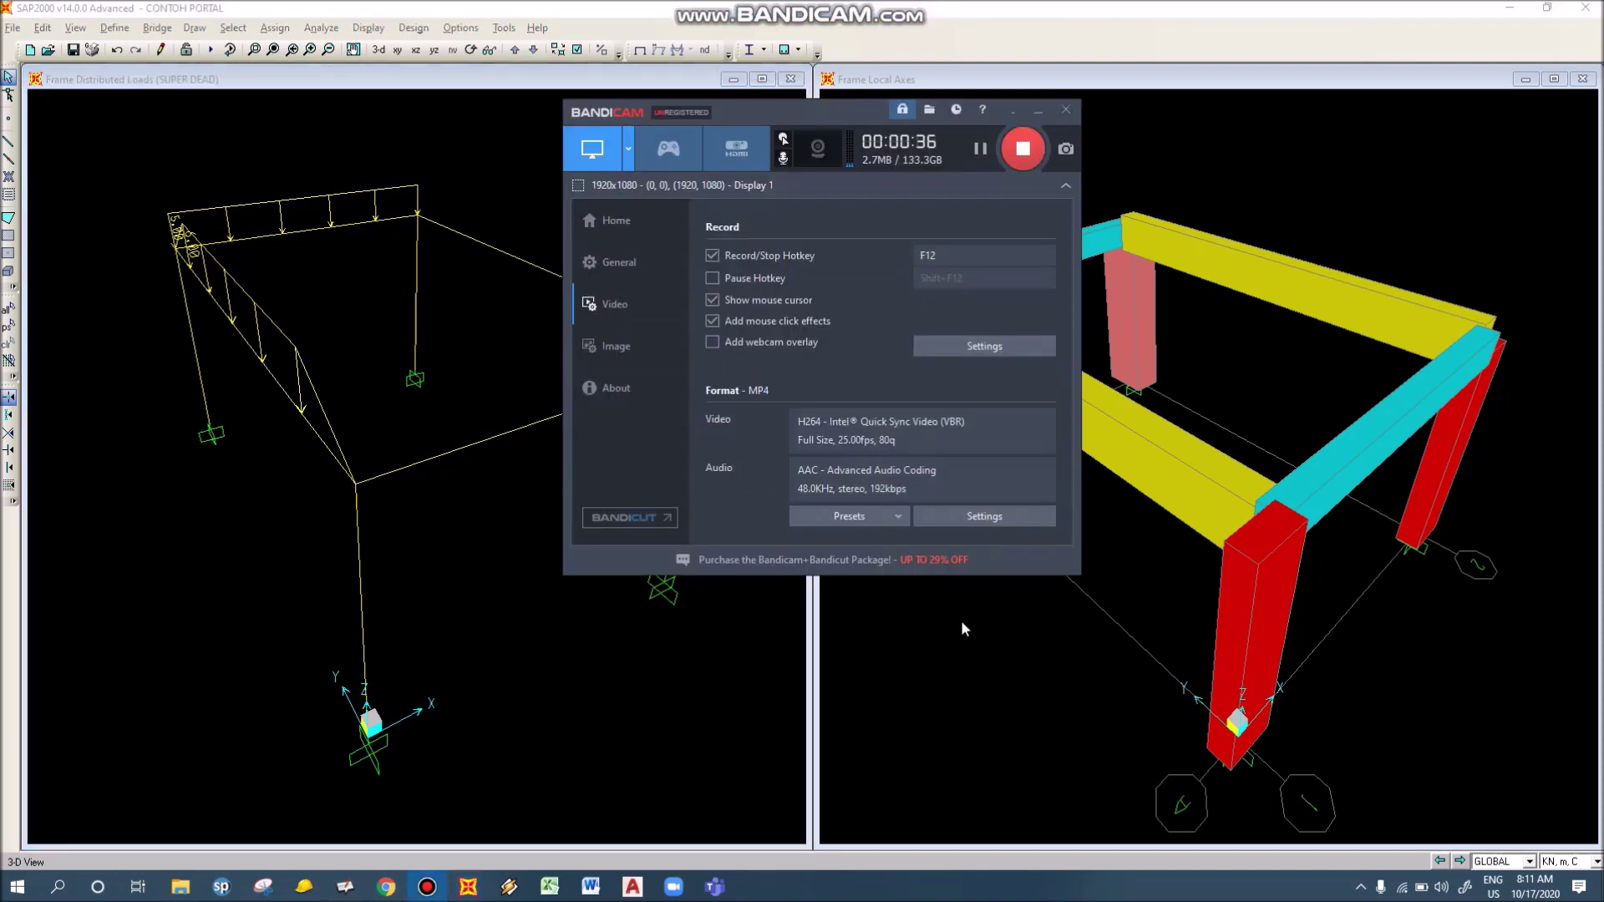
click(961, 620)
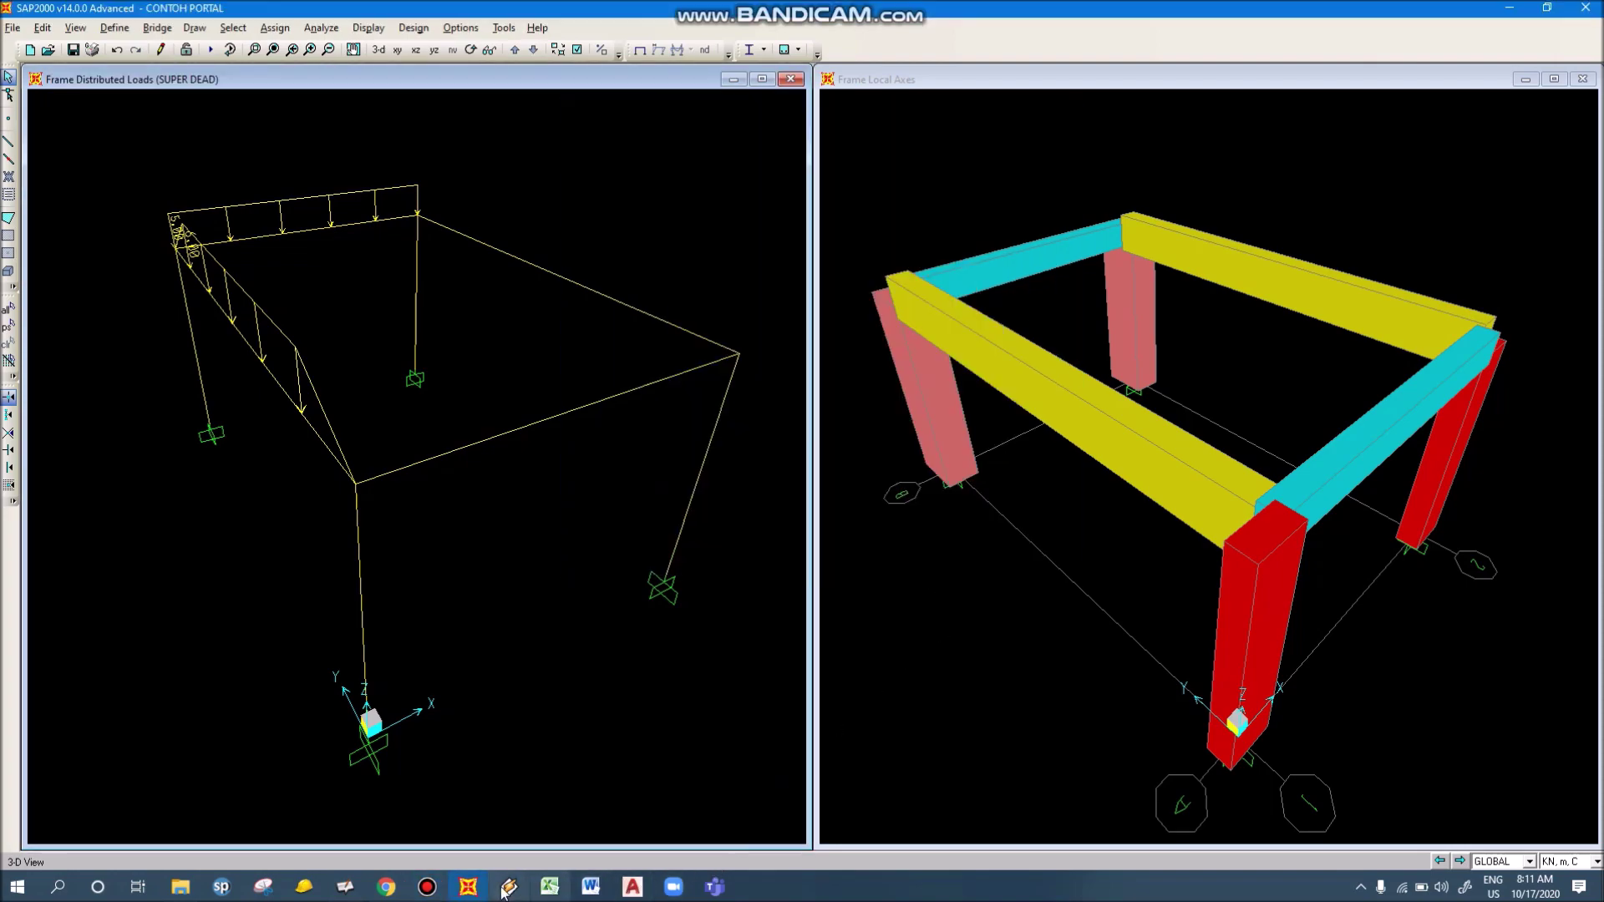
Switch to the Open-Sankoré whiteboard and draw a thick black horizontal beam line in empty space below the trapezoid sketch
click(357, 886)
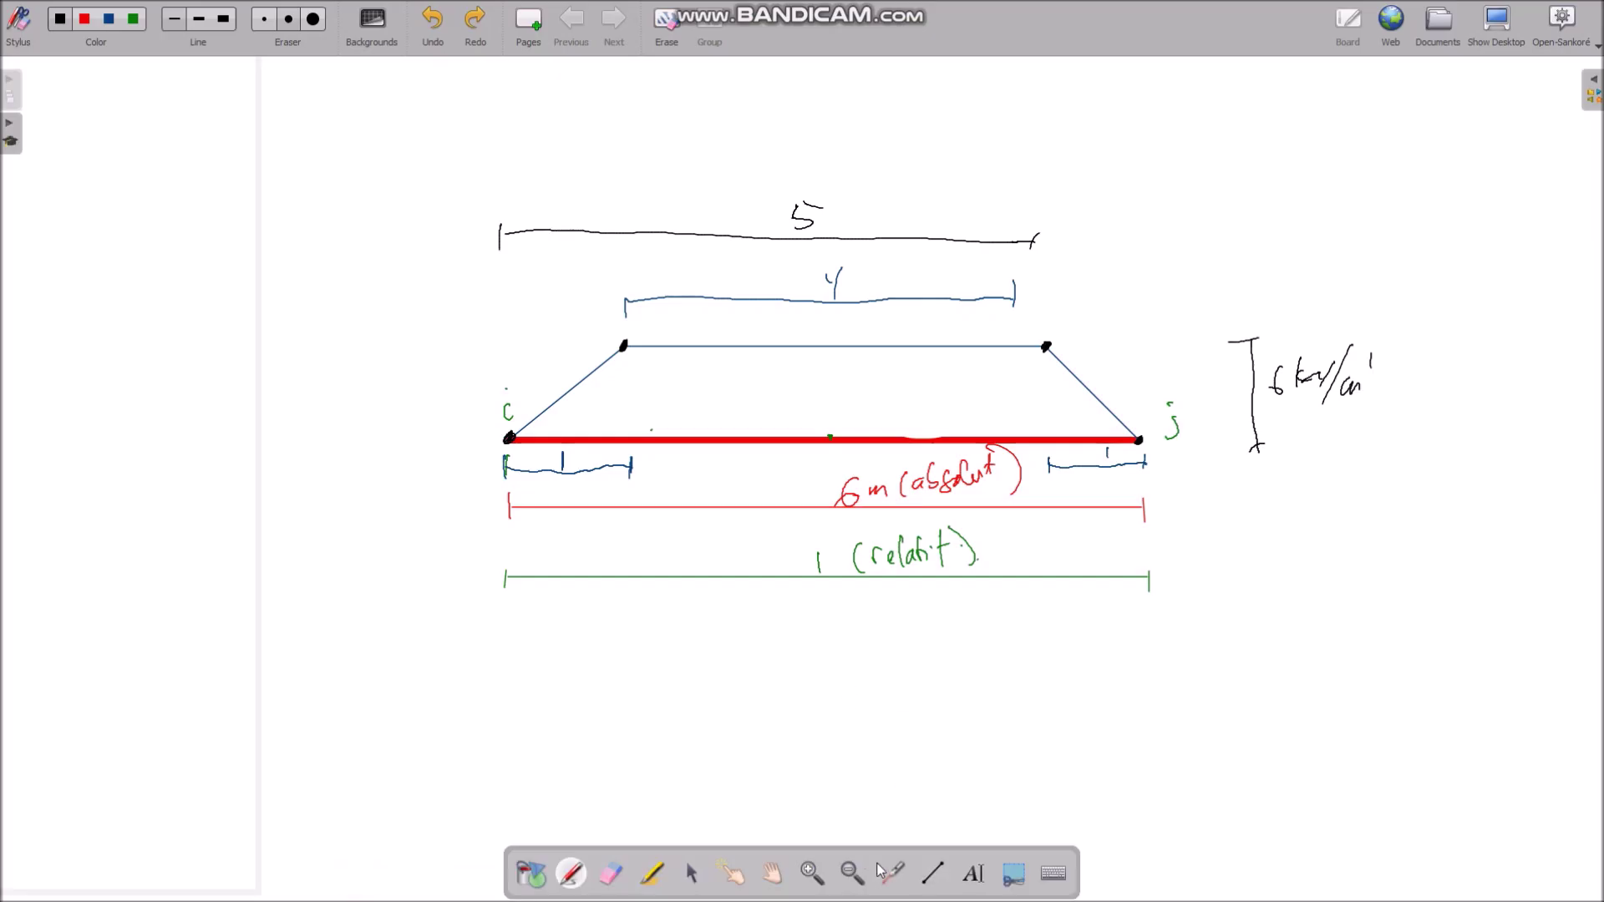
click(772, 873)
drag(826, 771, 729, 455)
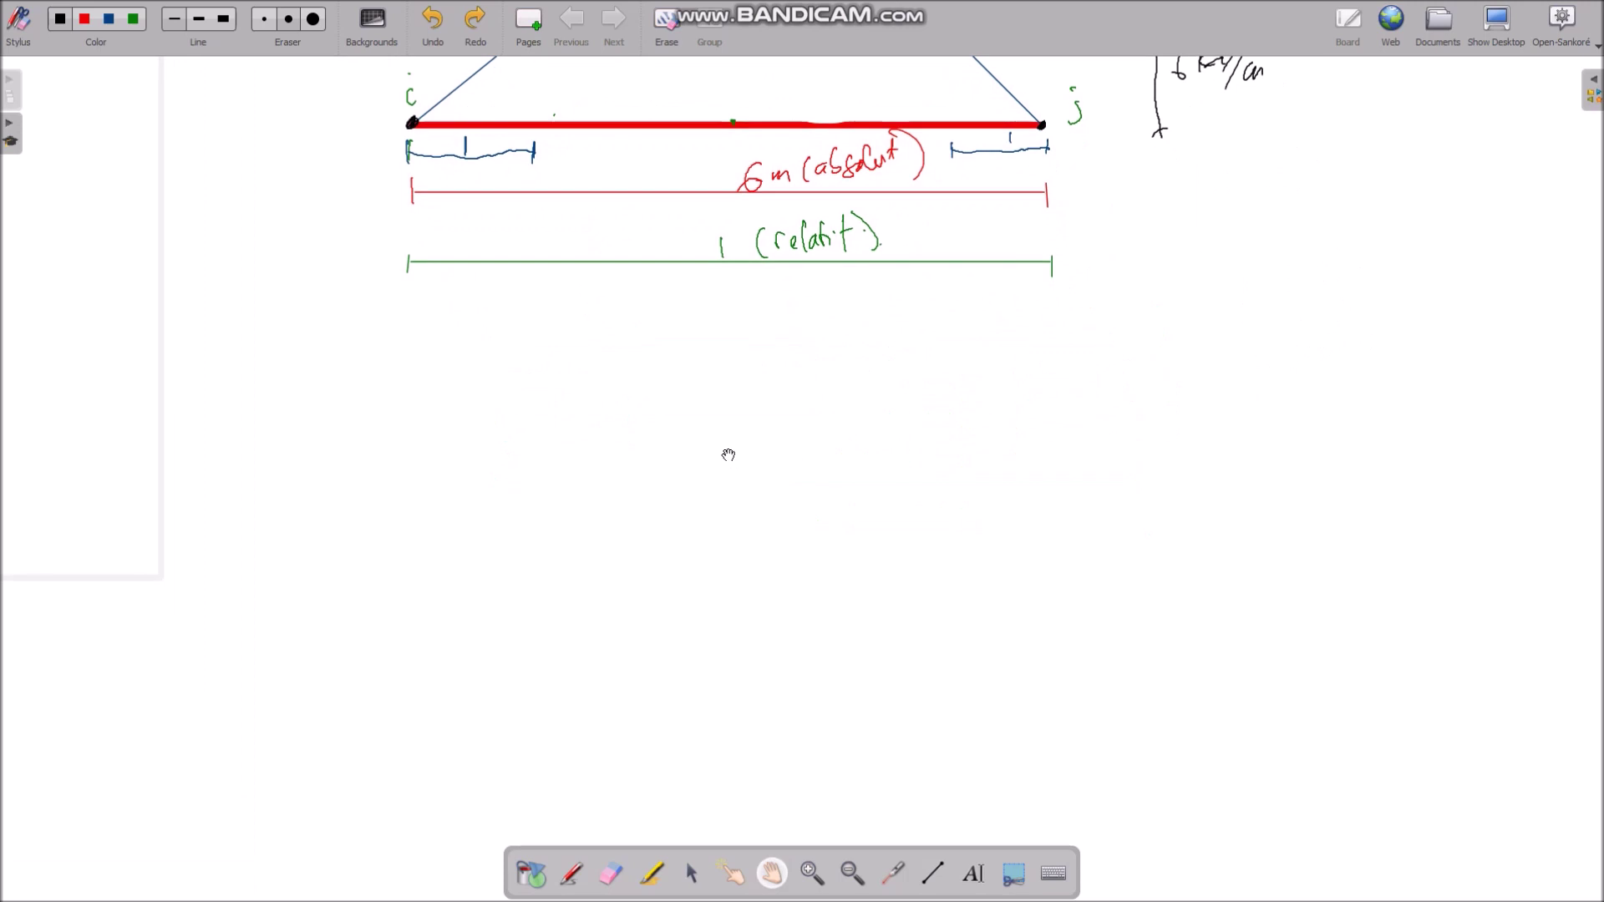
click(223, 21)
mouse_move(380, 624)
mouse_down()
mouse_move(1035, 576)
mouse_move(1103, 603)
mouse_up()
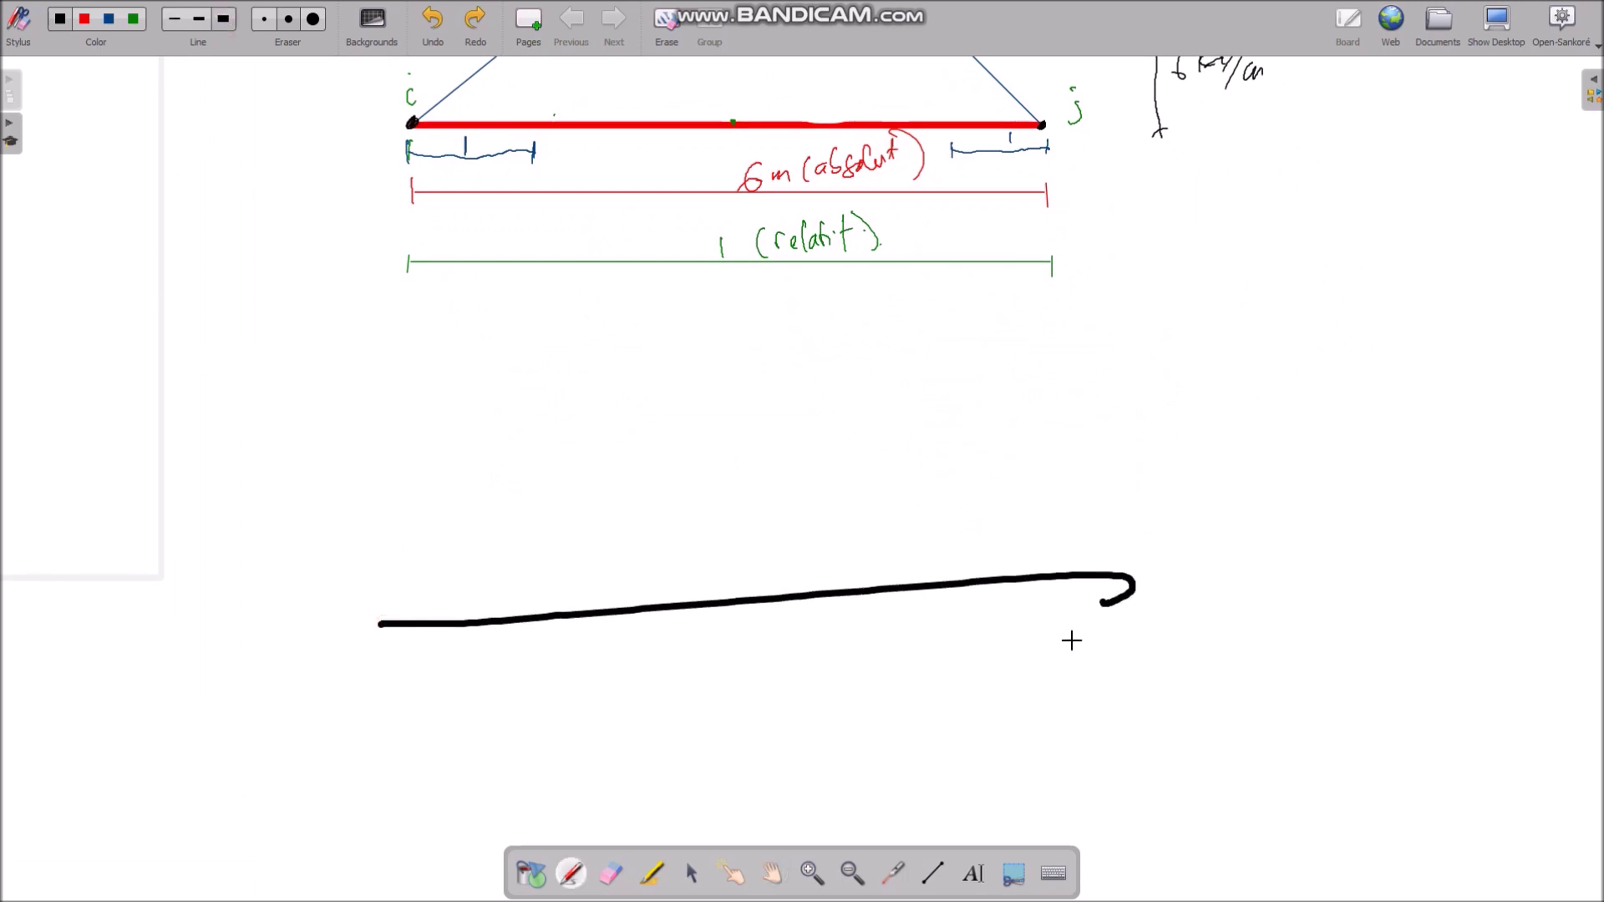
key(ctrl+z)
click(932, 873)
drag(407, 580, 1141, 581)
Sketch a thin red triangular load over the black beam line with a dashed vertical line from its peak
click(573, 875)
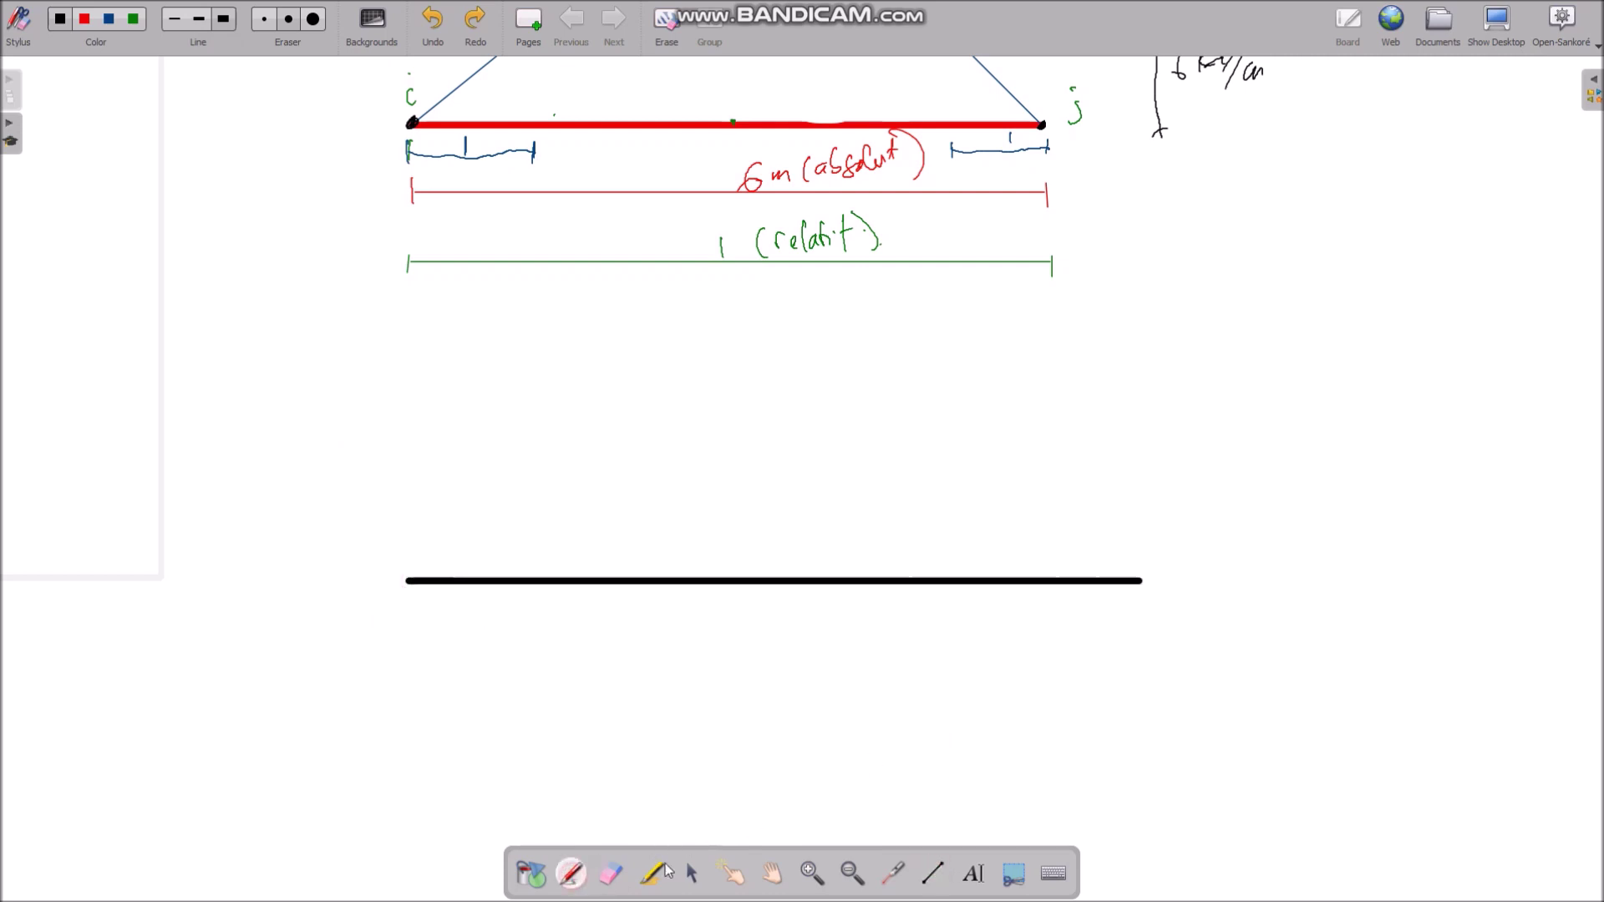
click(933, 873)
click(84, 19)
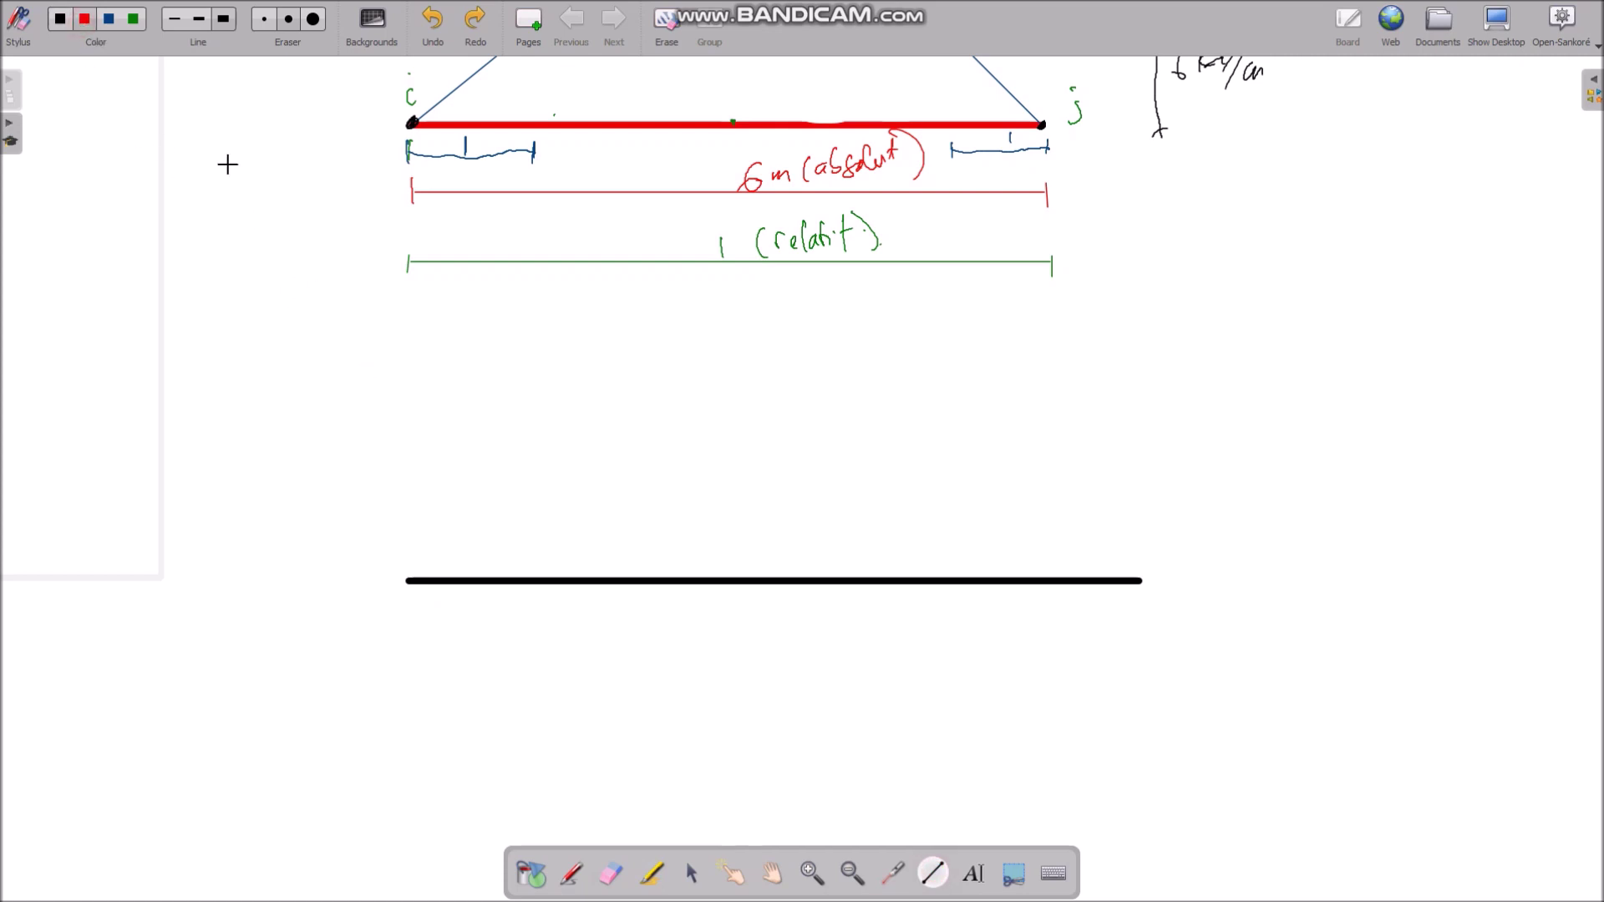
click(173, 19)
drag(408, 578, 1136, 580)
drag(758, 391, 769, 574)
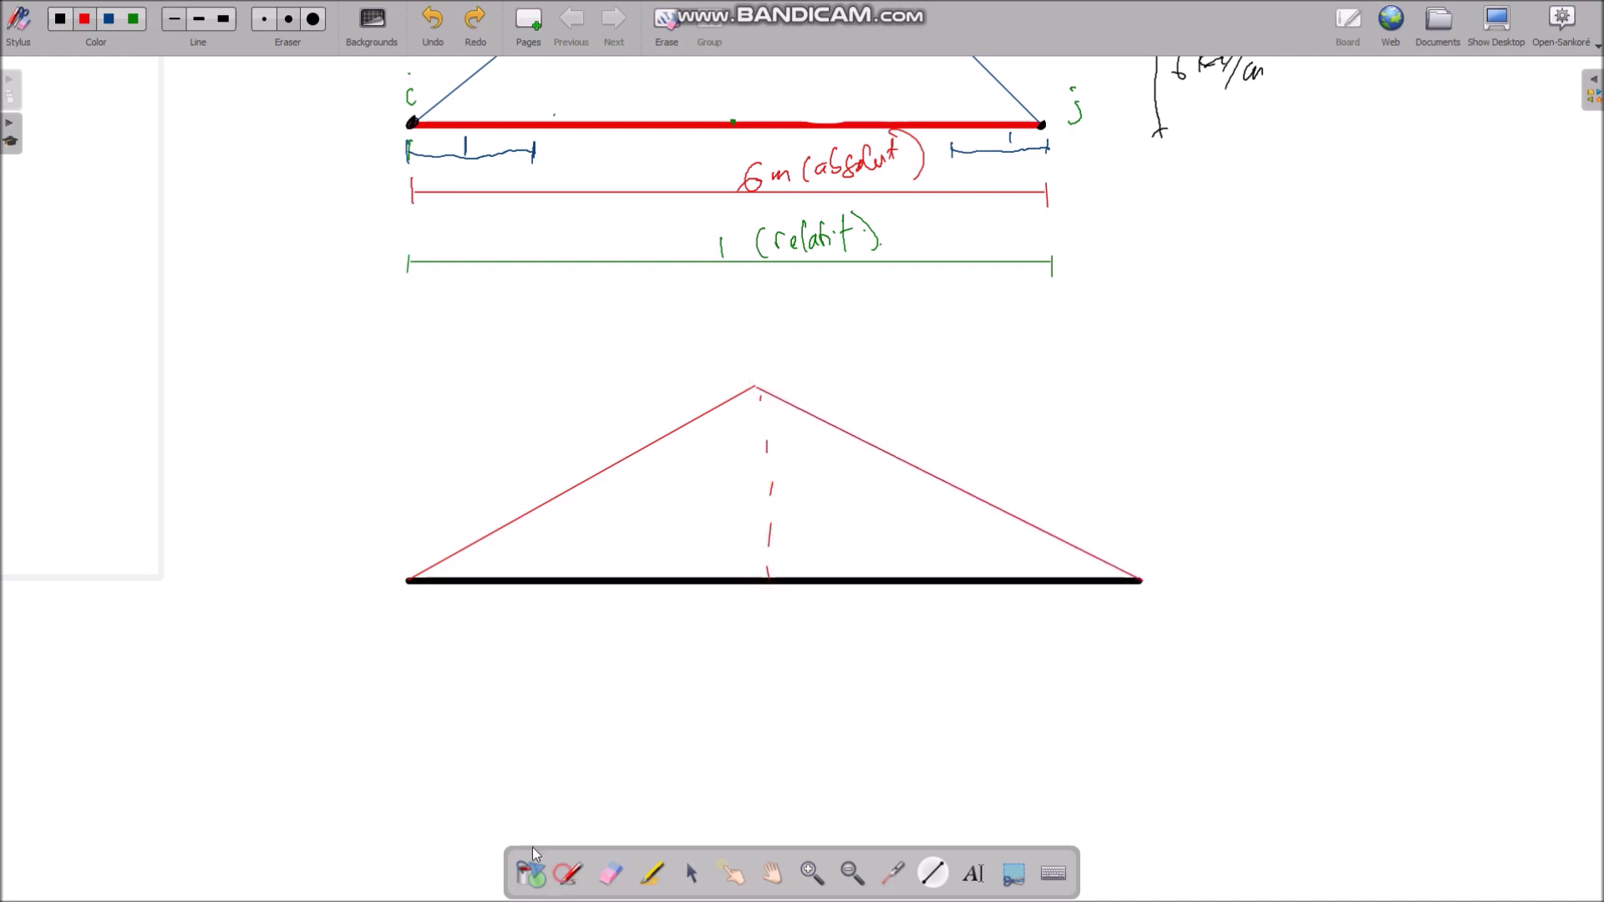
Add a red dimension line under the left half of the beam, label it L/2 and erase the stray mark
click(571, 873)
mouse_move(404, 643)
mouse_down()
mouse_move(836, 658)
mouse_move(778, 685)
mouse_up()
mouse_move(589, 685)
mouse_down()
mouse_move(594, 754)
mouse_move(652, 742)
mouse_up()
click(610, 872)
drag(855, 669, 824, 662)
click(571, 872)
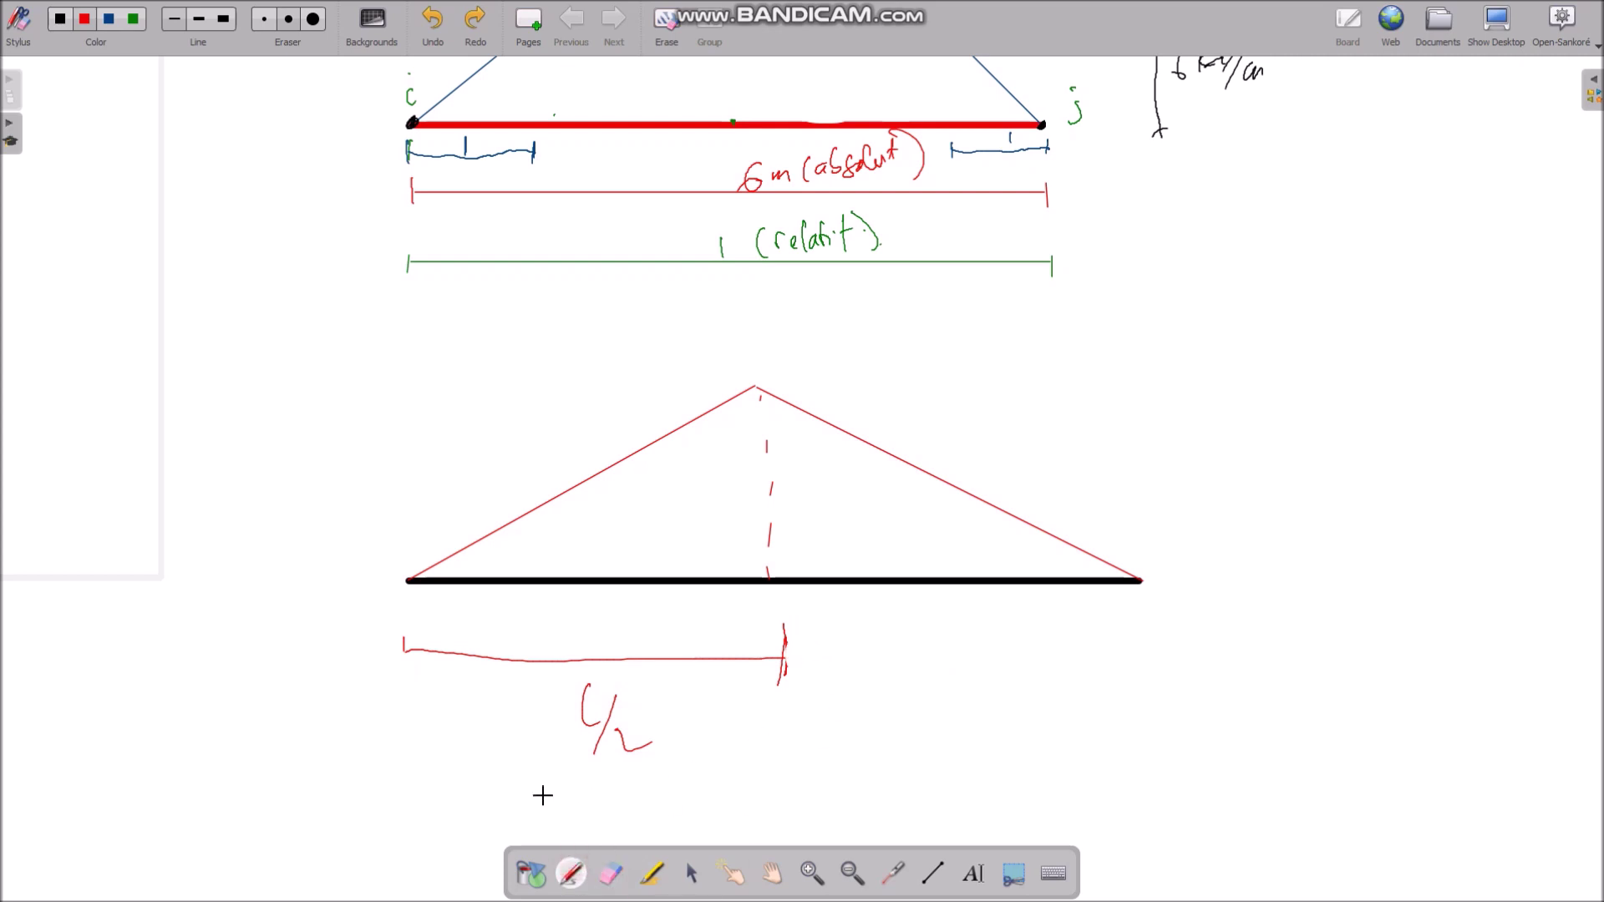
Draw a dimension line across the beam's full span and label it L
drag(389, 785, 390, 808)
mouse_move(399, 796)
mouse_down()
mouse_move(1153, 776)
mouse_move(1158, 795)
mouse_up()
drag(969, 729, 982, 749)
click(1009, 738)
Mark the triangle's peak height with a dashed horizontal line and a vertical dimension labelled 8 kN/m'
drag(866, 382, 879, 383)
drag(928, 385, 1100, 383)
drag(1190, 381, 1230, 384)
drag(1300, 383, 1345, 382)
drag(1244, 410, 1261, 576)
drag(1325, 473, 1319, 506)
key(ctrl+z)
click(1333, 483)
mouse_move(1307, 509)
mouse_down()
mouse_move(1354, 511)
mouse_move(1350, 539)
mouse_move(1404, 492)
mouse_up()
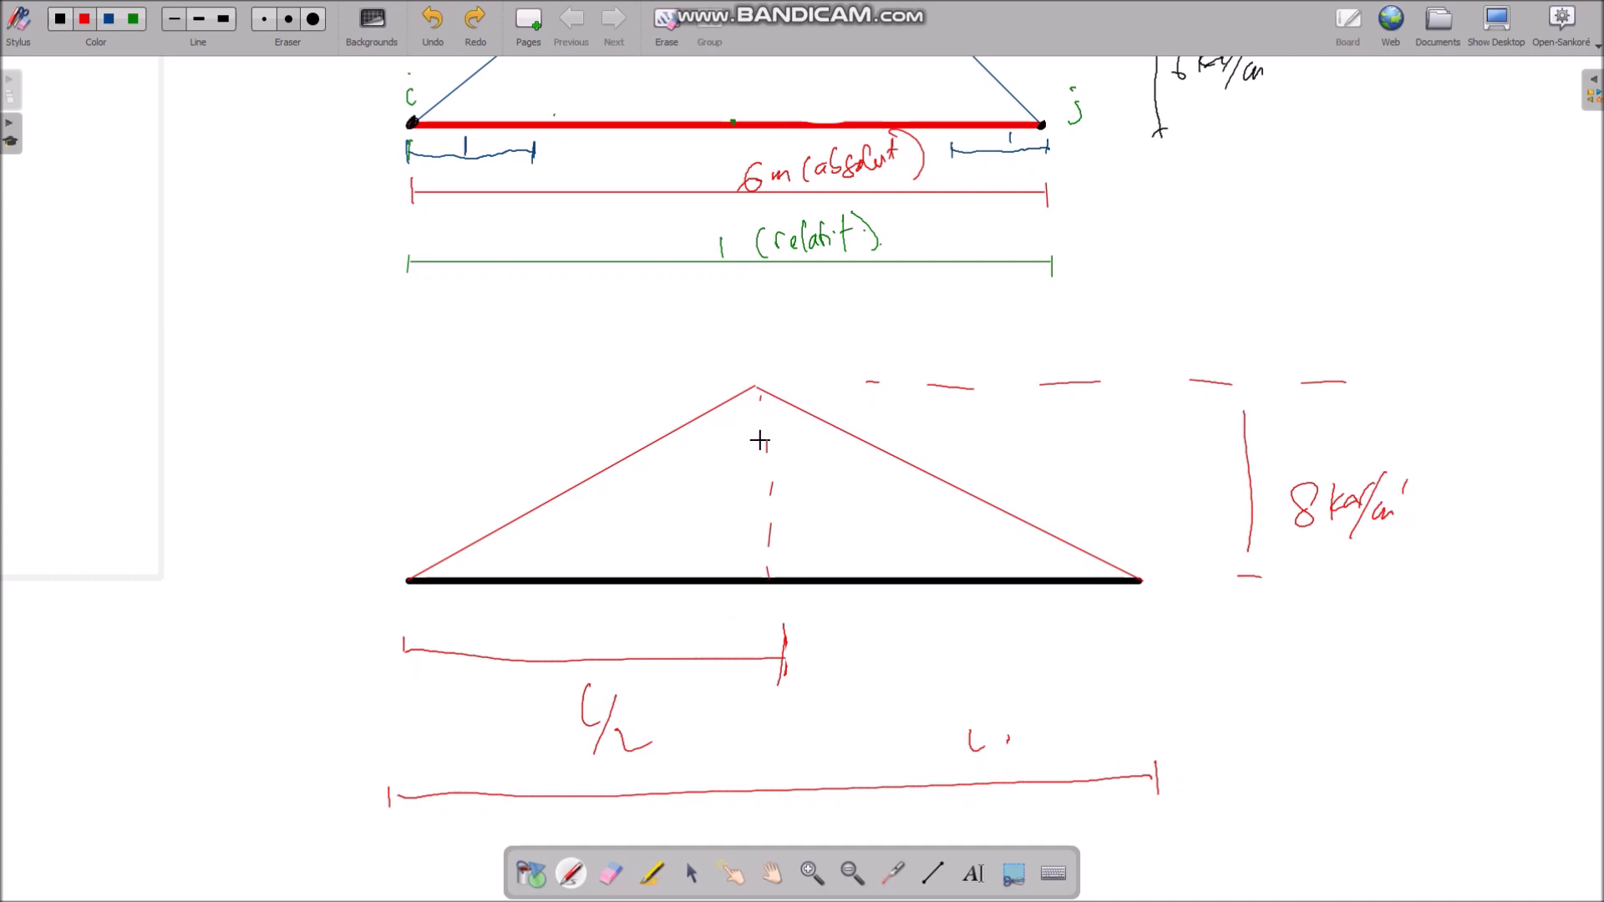
Return to SAP2000, select the two unloaded top beams and set the second trapezoidal load distance to 2 in their distributed load assignment
key(alt+Tab)
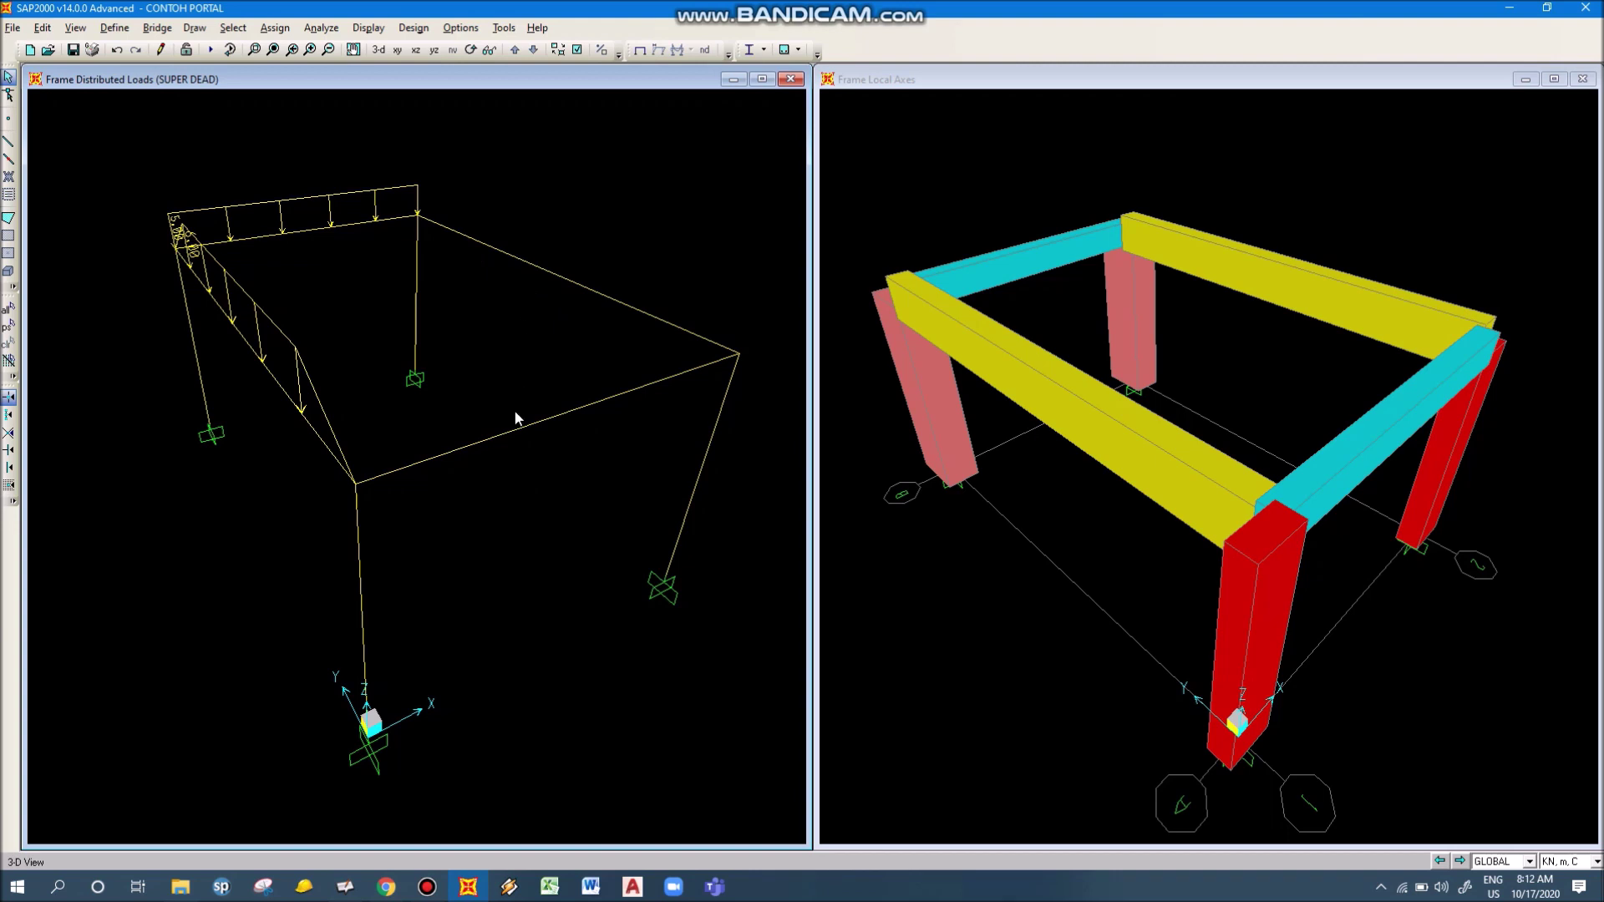
click(530, 426)
click(584, 286)
click(273, 28)
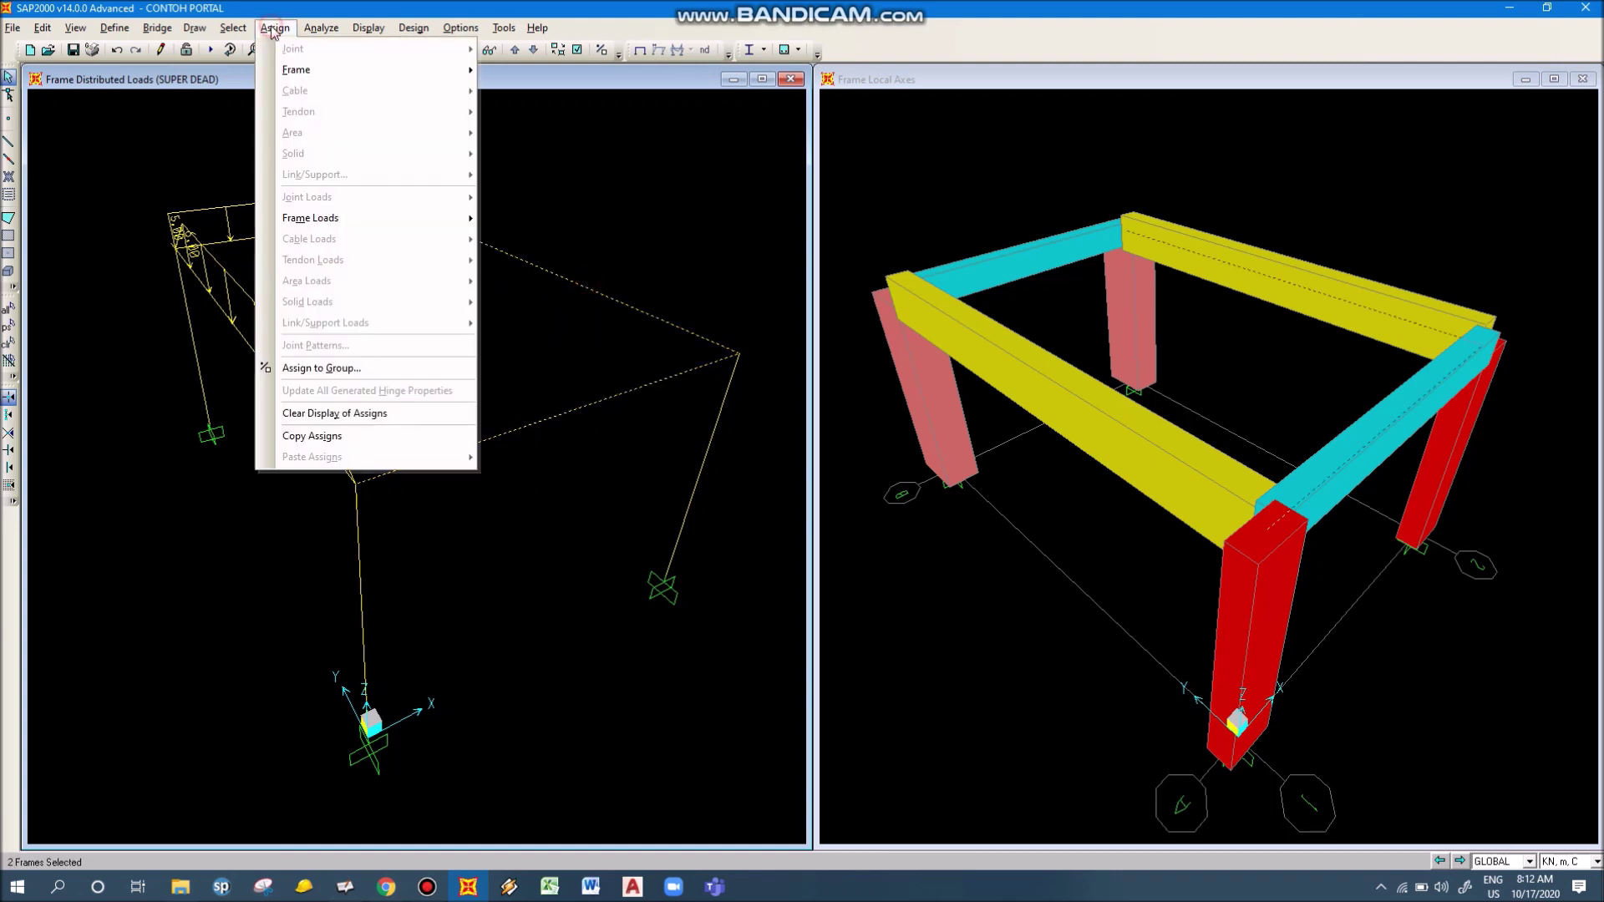
mouse_move(375, 218)
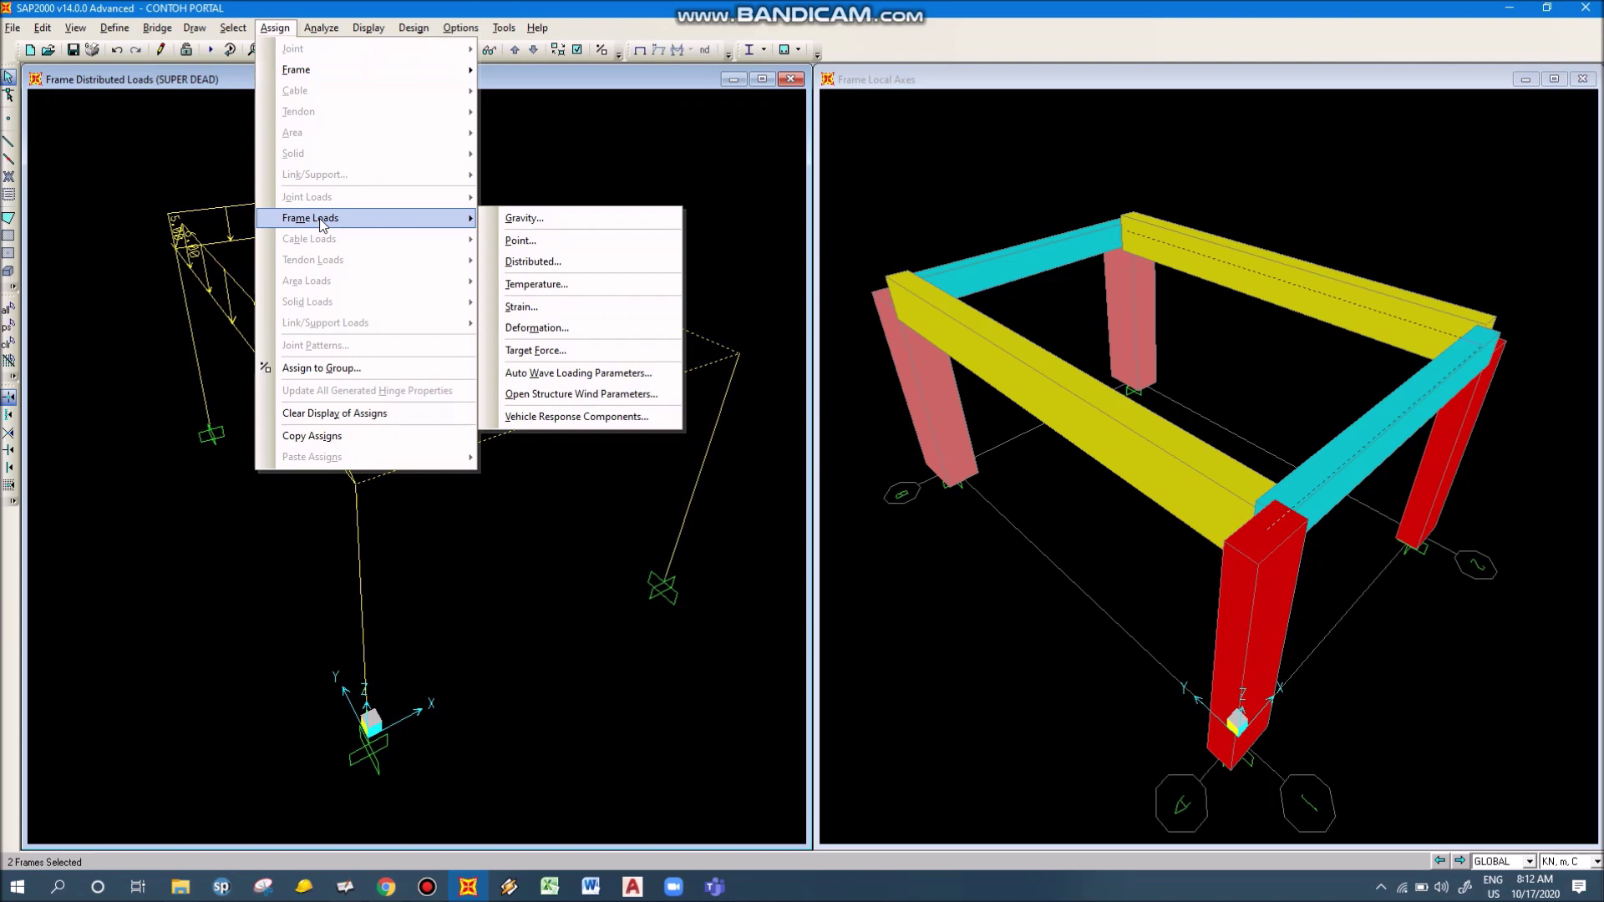
click(573, 259)
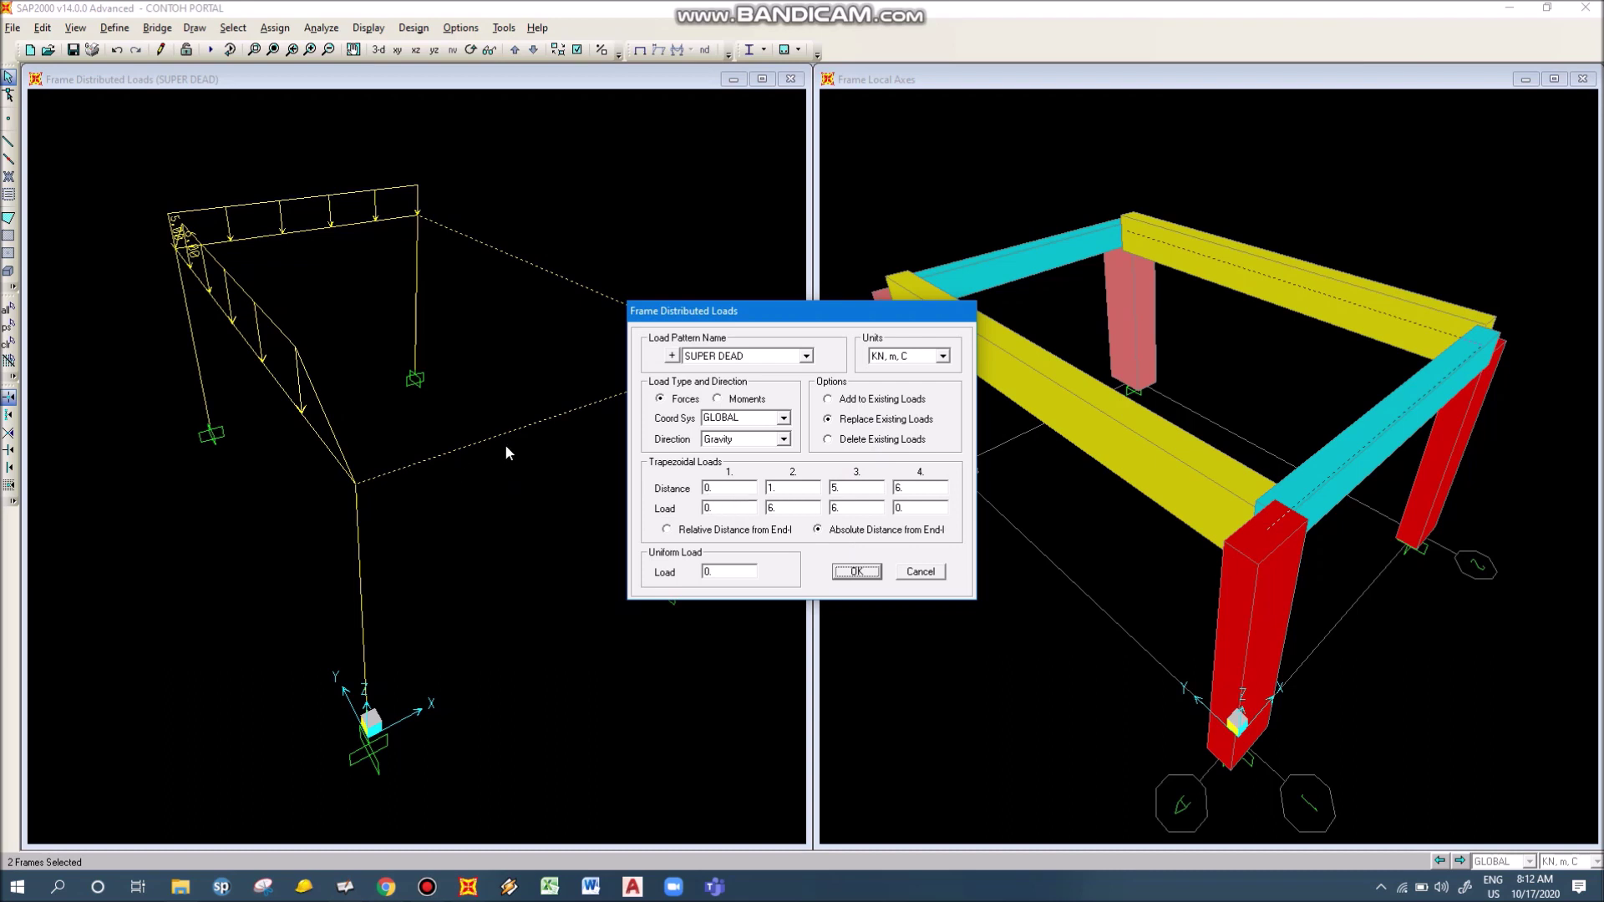
double_click(786, 487)
drag(783, 311, 925, 310)
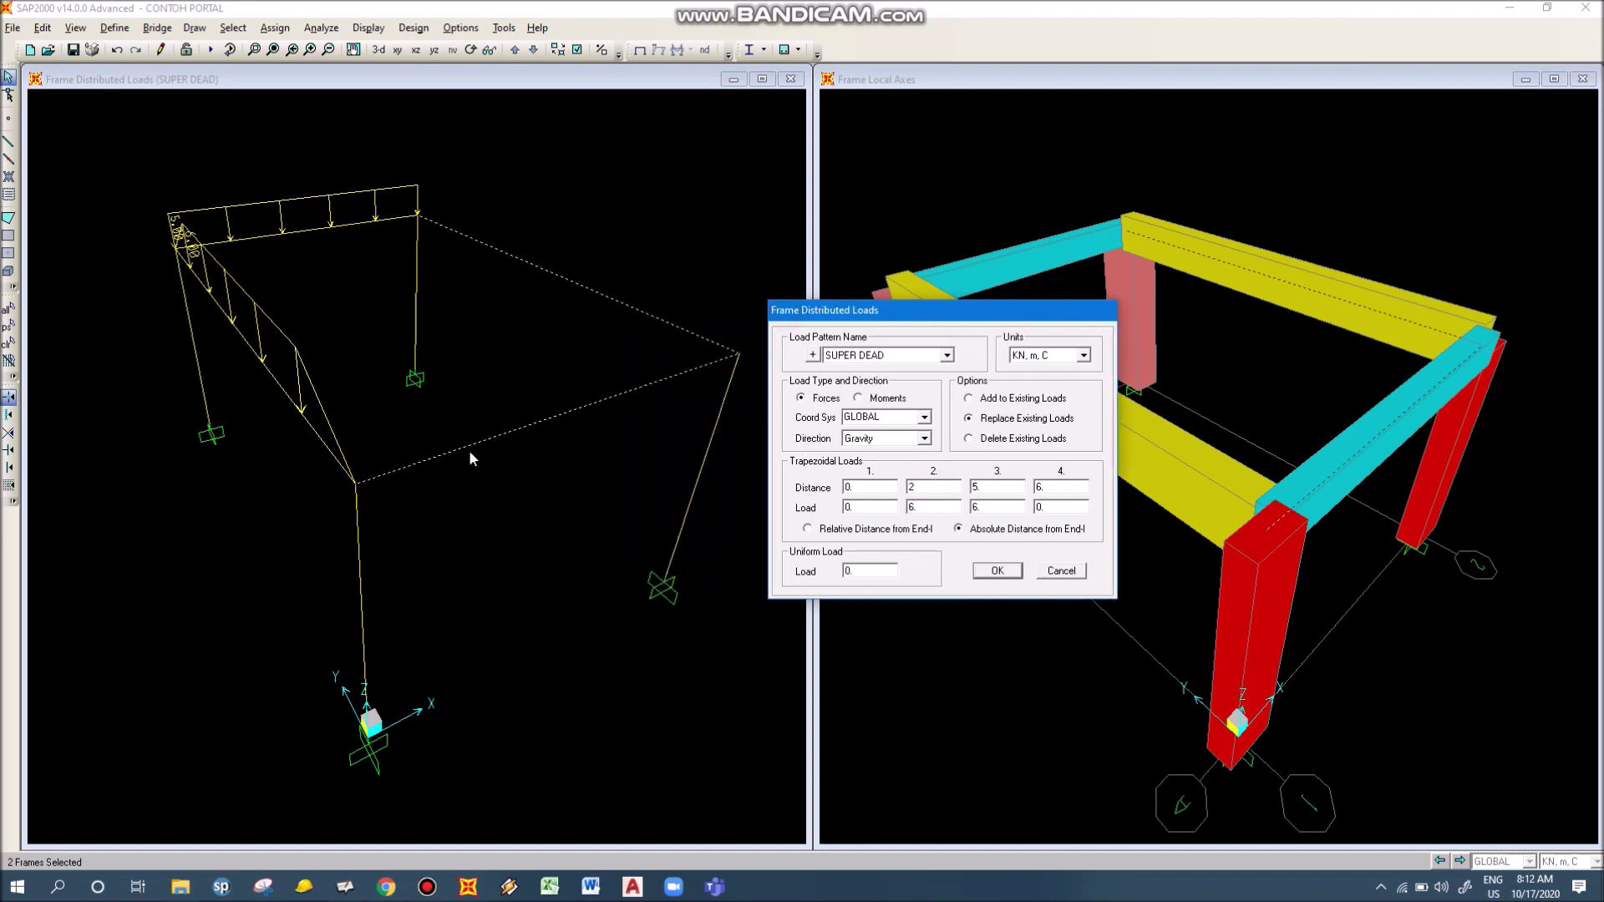
Set the load at the second point to 8 and the third point to distance 4 with load 0, and apply the assignment
double_click(932, 507)
text(8)
double_click(977, 487)
text(4)
double_click(988, 507)
text(0)
click(994, 571)
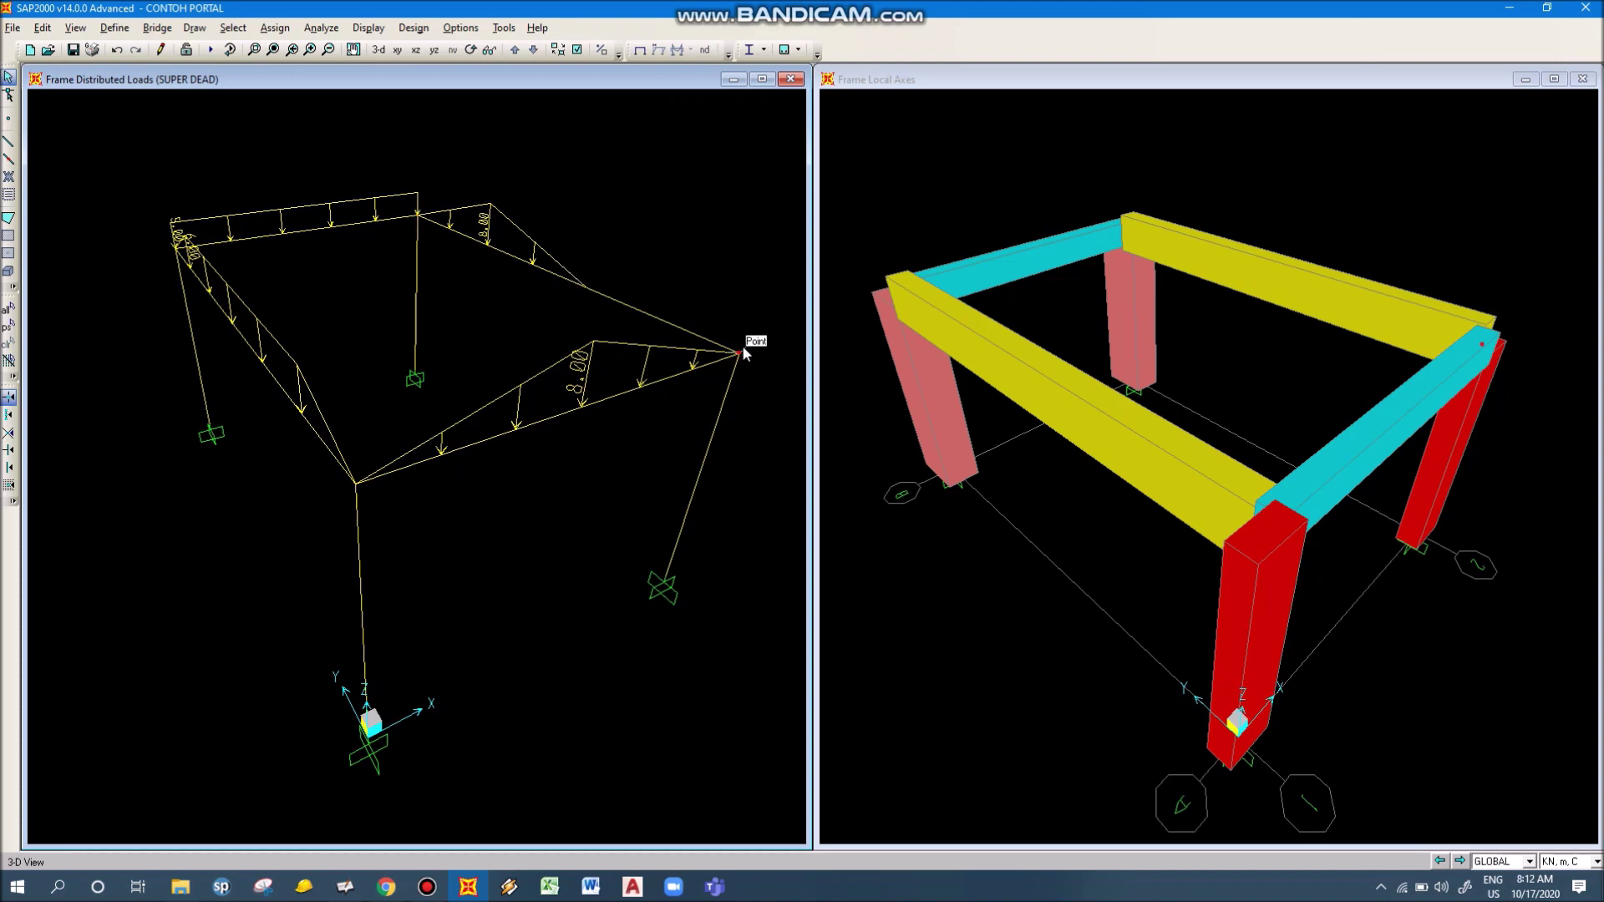
Reselect the same two beams and switch their distributed load assignment to relative distance from End-I
click(613, 394)
click(629, 306)
click(275, 30)
mouse_move(338, 219)
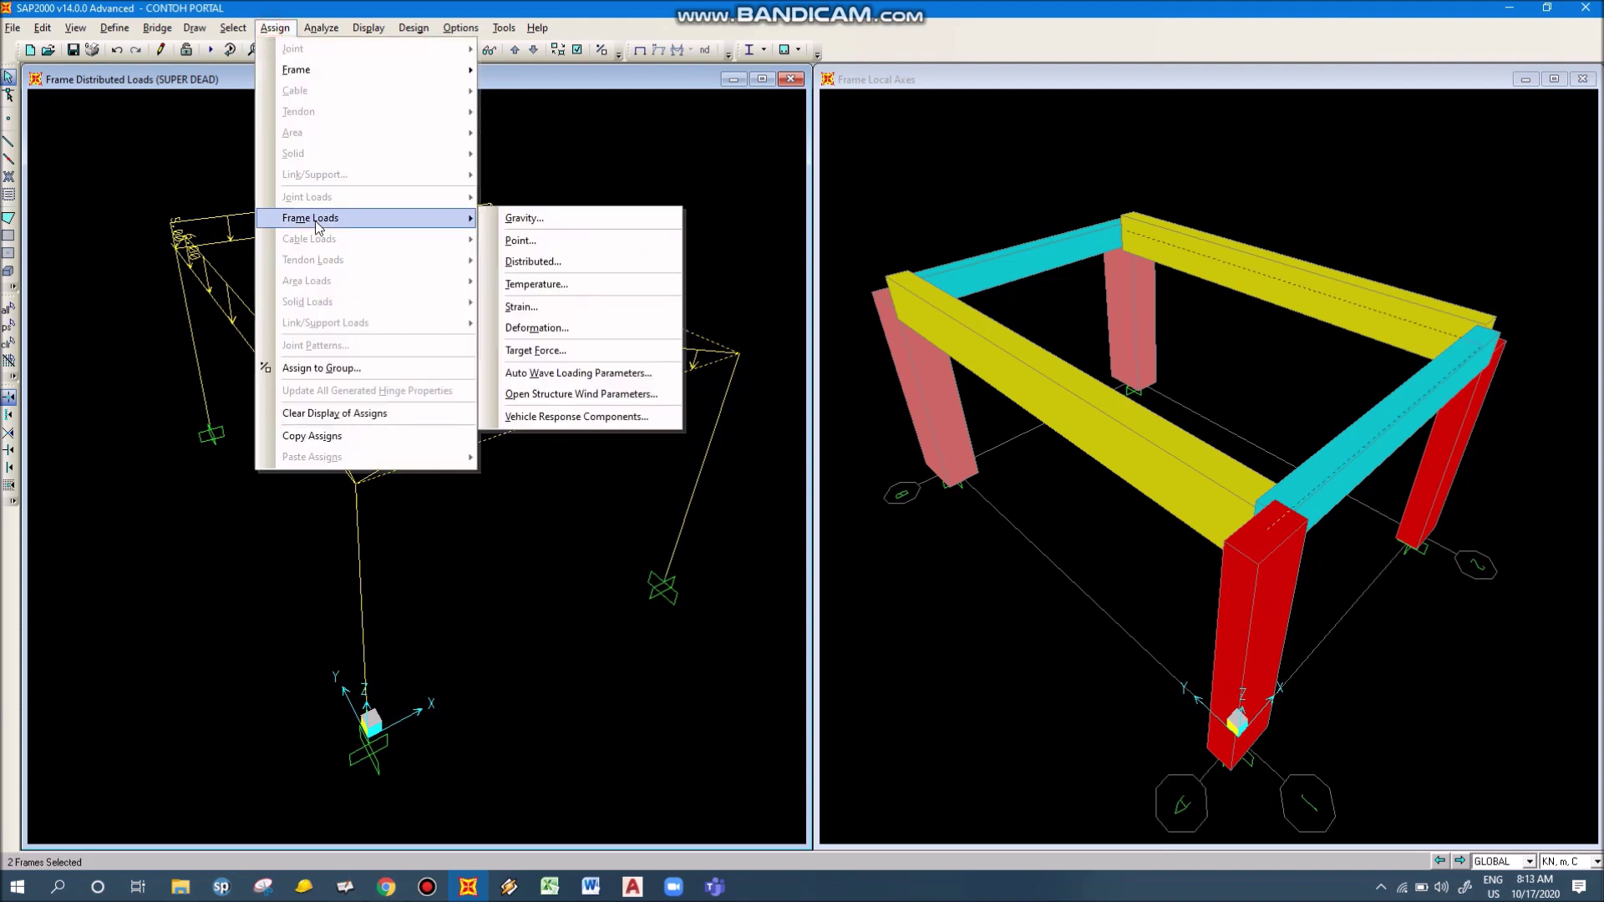
click(564, 263)
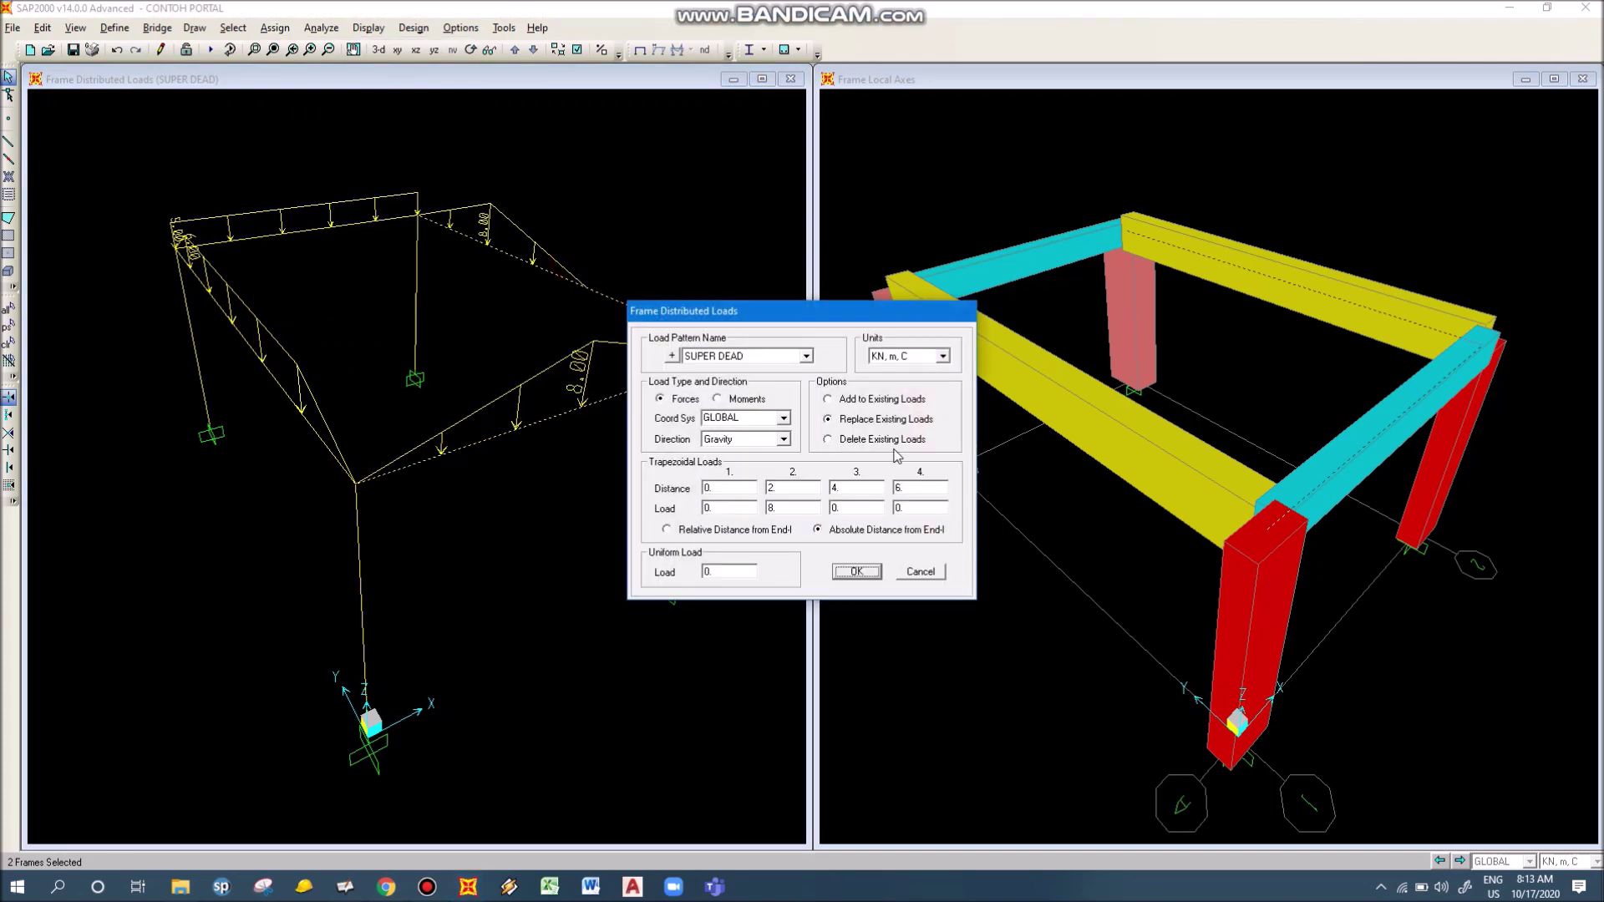
click(721, 533)
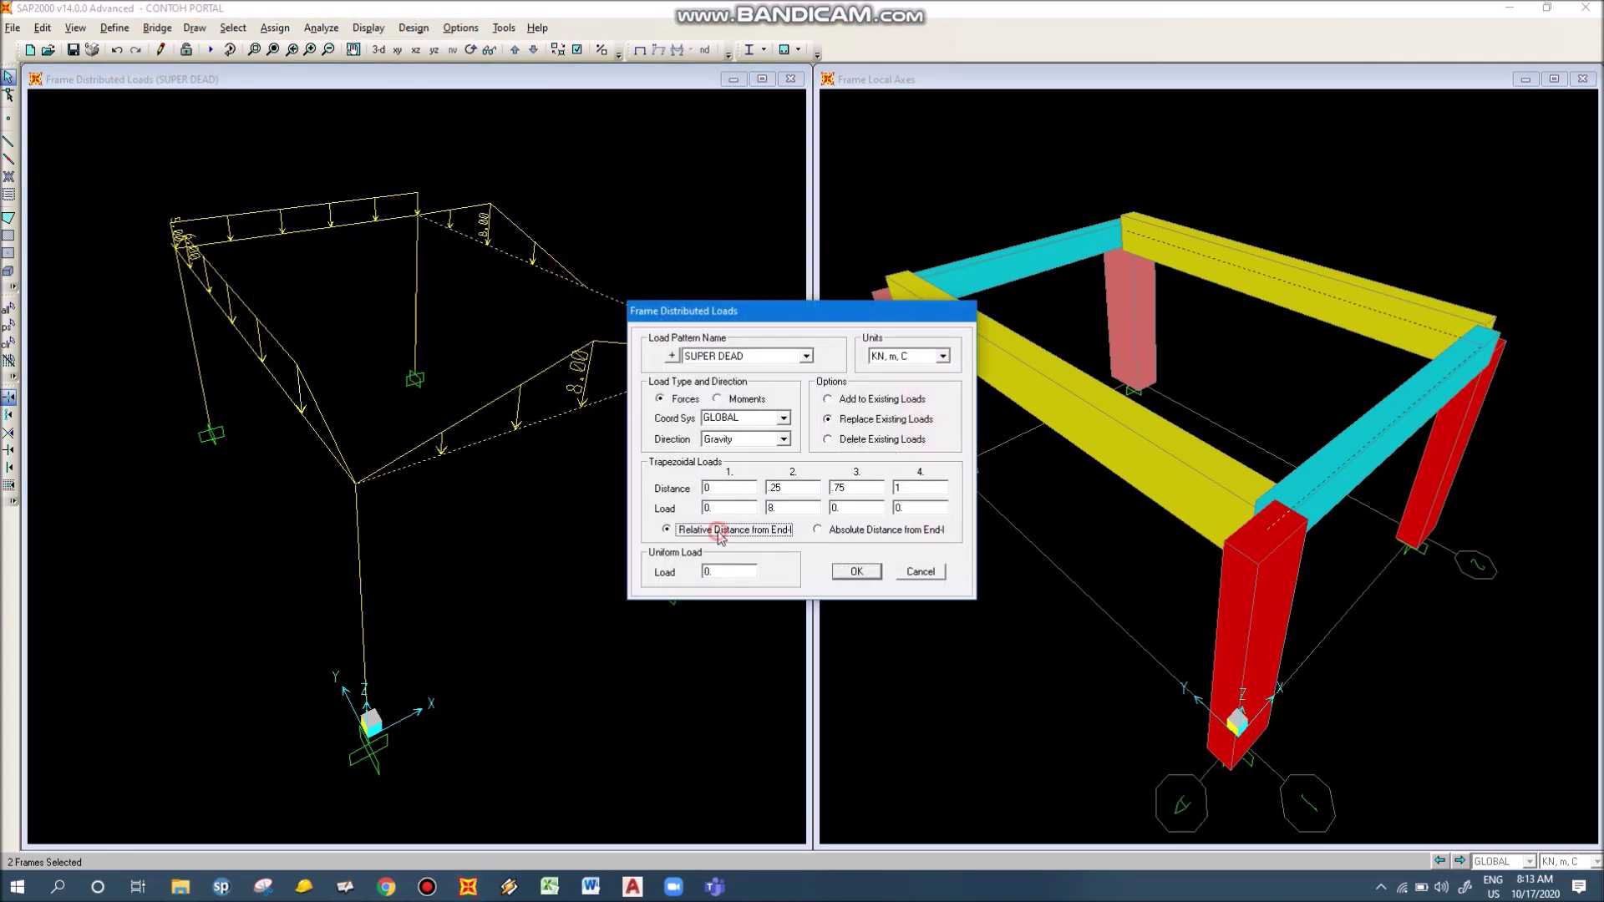
Set the second relative distance to 0.5 and the third to 1, and apply the triangular load to both beams
double_click(777, 488)
text(0.5)
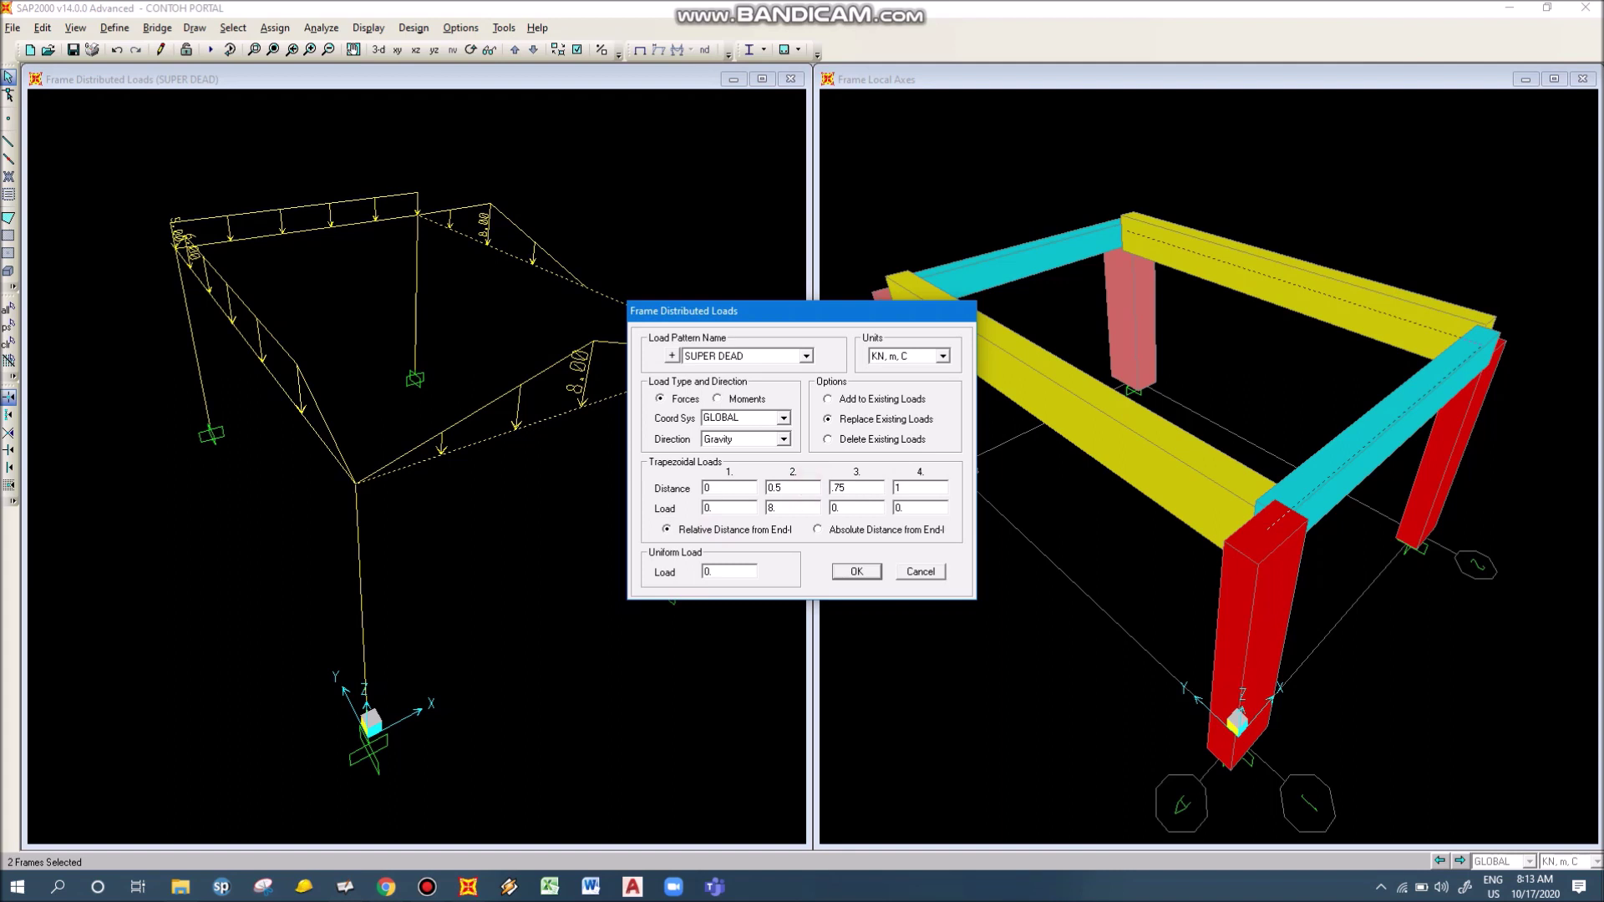
double_click(856, 488)
text(1)
double_click(873, 507)
click(857, 572)
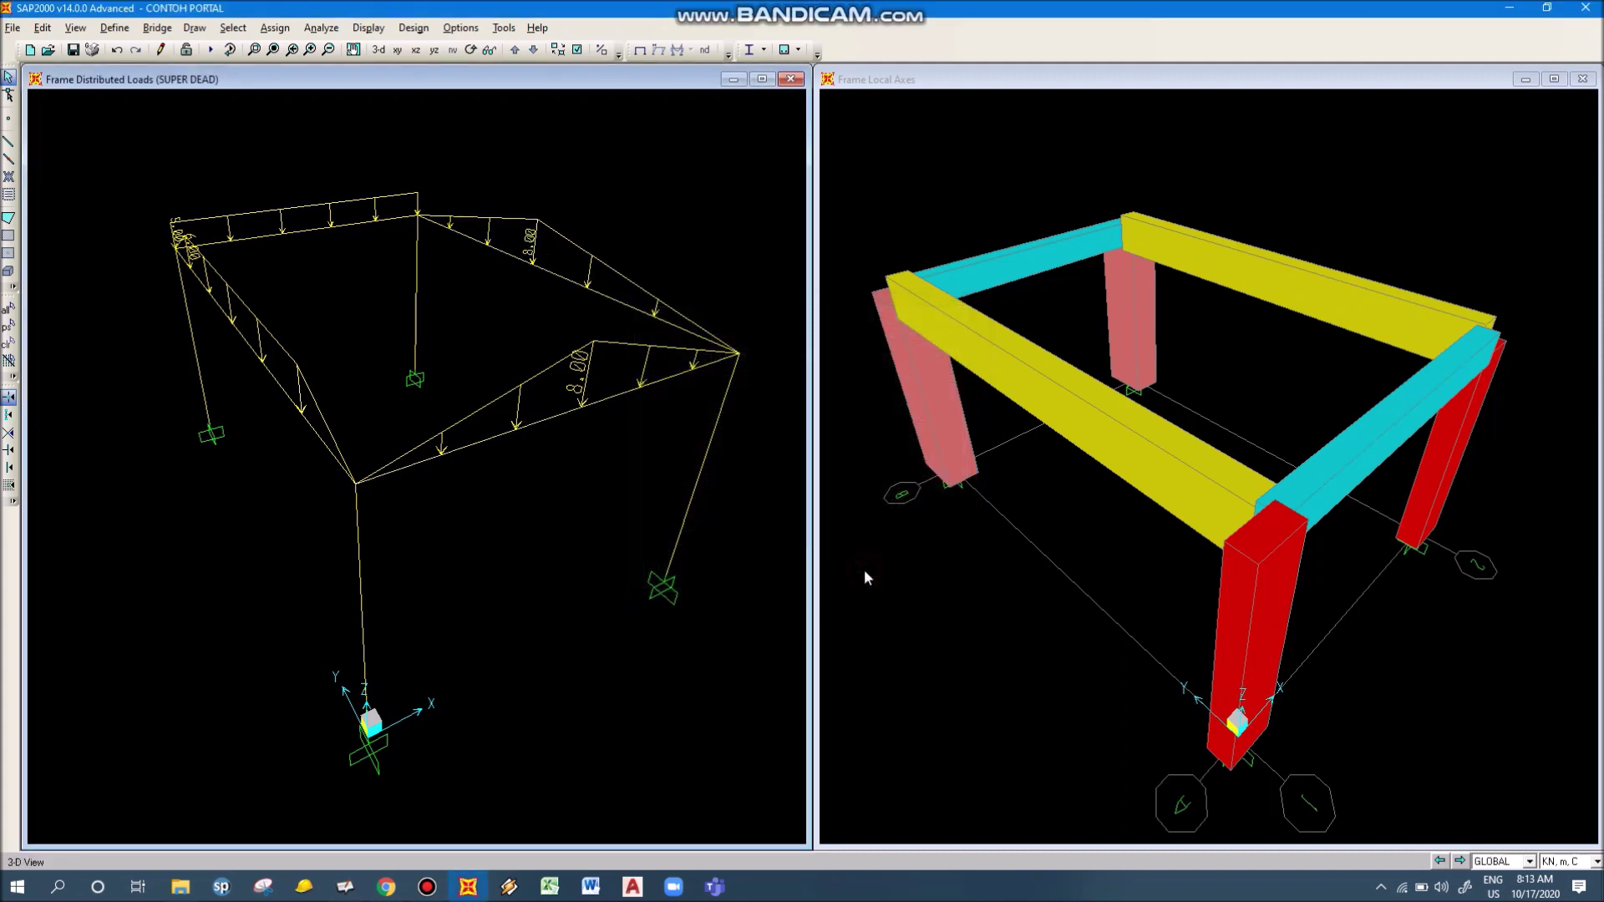